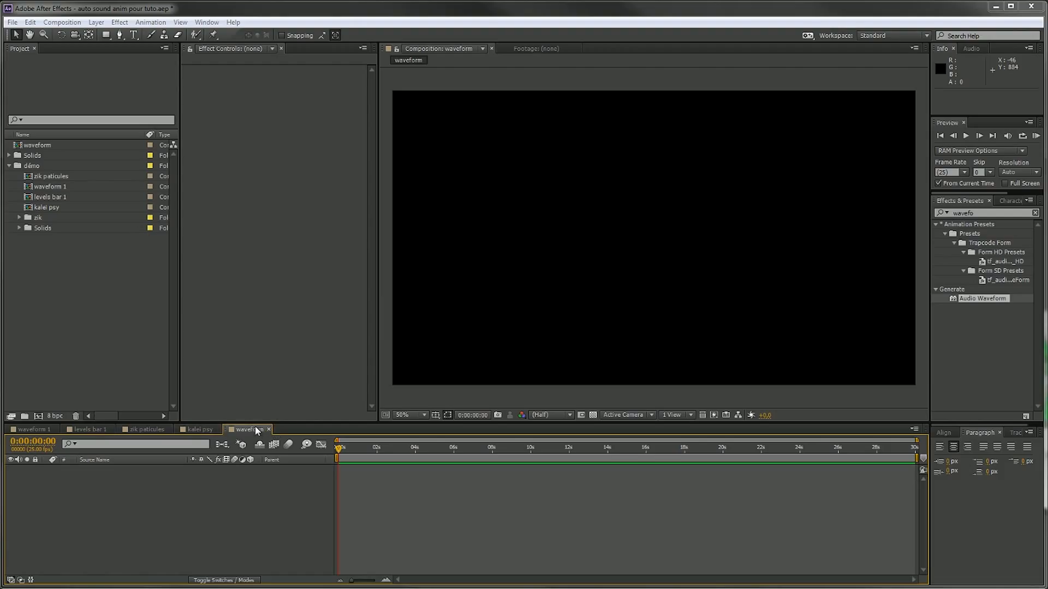
Open the waveform 1 composition, select its Ganjabee - modern-weed.mp3 layer, and scrub the timeline to 0:00:20:01 to review the animation
{"action": "left_click", "coordinate": [32, 430]}
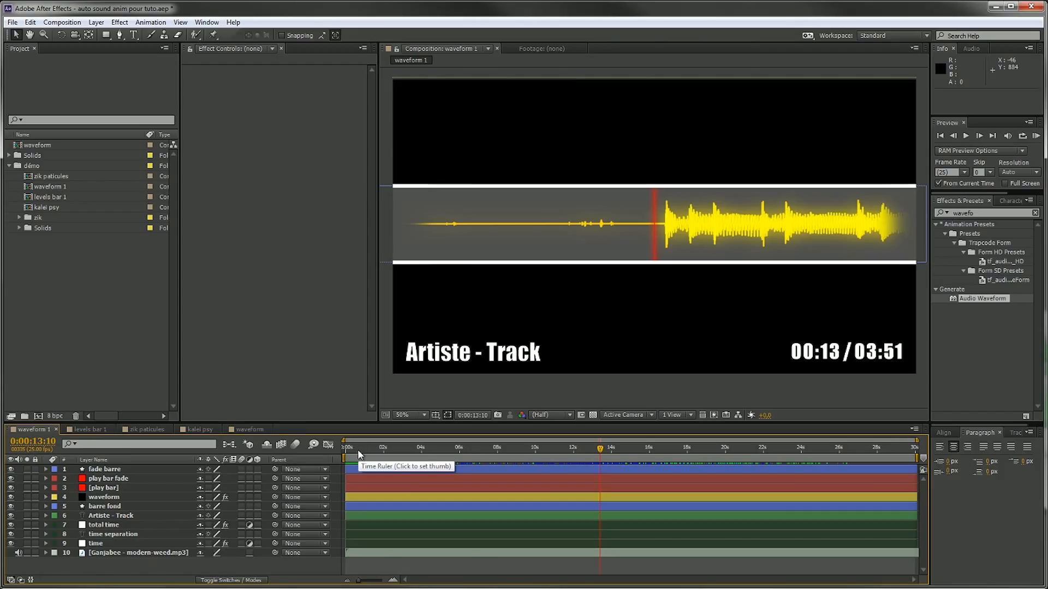
{"action": "mouse_move", "coordinate": [600, 449]}
{"action": "left_mouse_down"}
{"action": "mouse_move", "coordinate": [686, 444]}
{"action": "mouse_move", "coordinate": [591, 445]}
{"action": "left_mouse_up"}
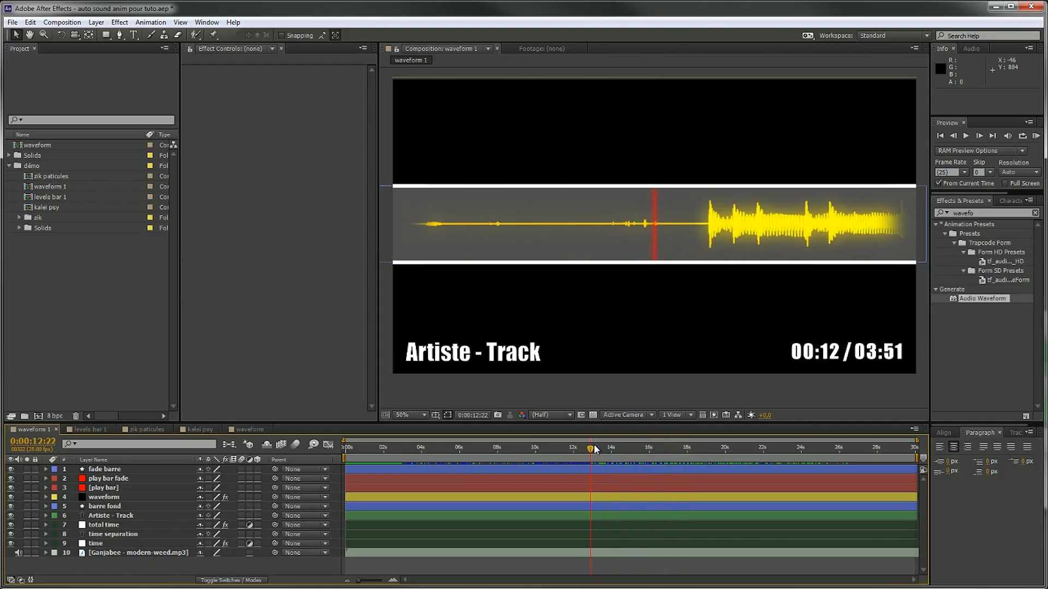
{"action": "left_click", "coordinate": [165, 553]}
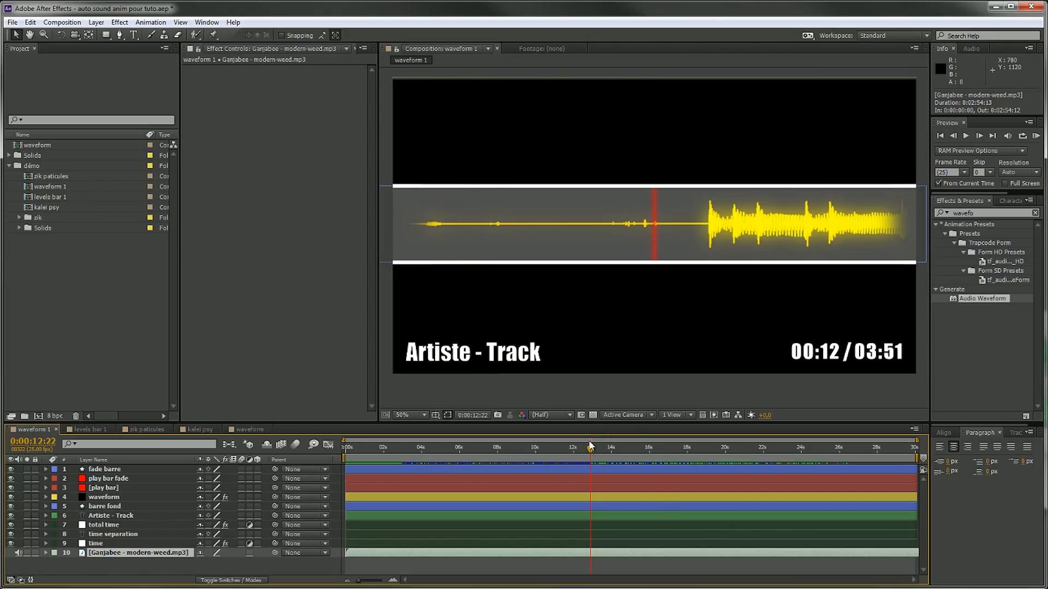
{"action": "mouse_move", "coordinate": [591, 449]}
{"action": "left_mouse_down"}
{"action": "mouse_move", "coordinate": [900, 445]}
{"action": "mouse_move", "coordinate": [597, 448]}
{"action": "left_mouse_up"}
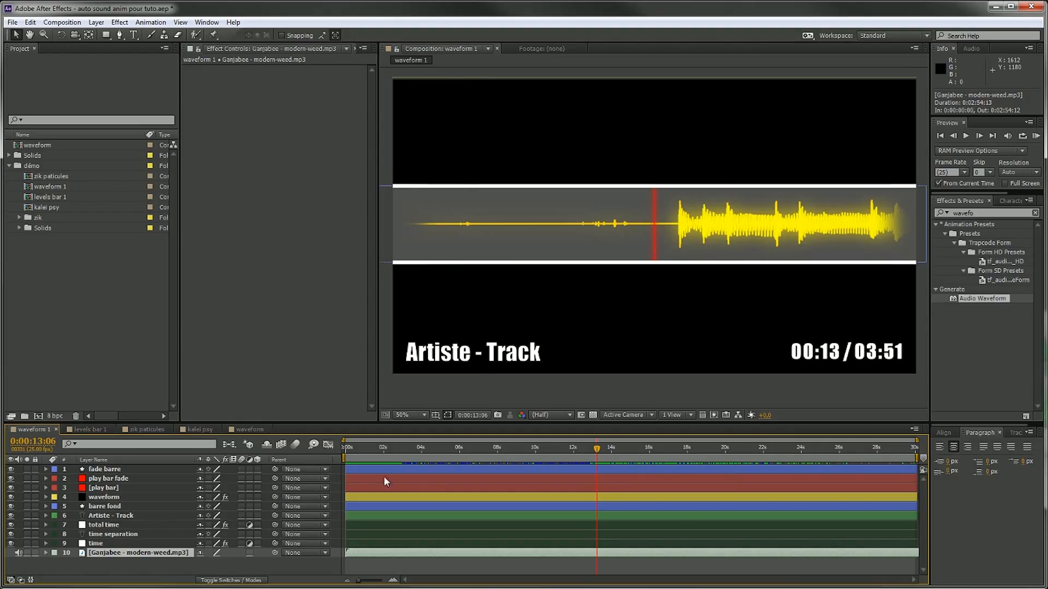
{"action": "mouse_move", "coordinate": [597, 449]}
{"action": "left_mouse_down"}
{"action": "mouse_move", "coordinate": [726, 449]}
{"action": "mouse_move", "coordinate": [573, 451]}
{"action": "mouse_move", "coordinate": [626, 462]}
{"action": "mouse_move", "coordinate": [671, 454]}
{"action": "mouse_move", "coordinate": [598, 453]}
{"action": "left_mouse_up"}
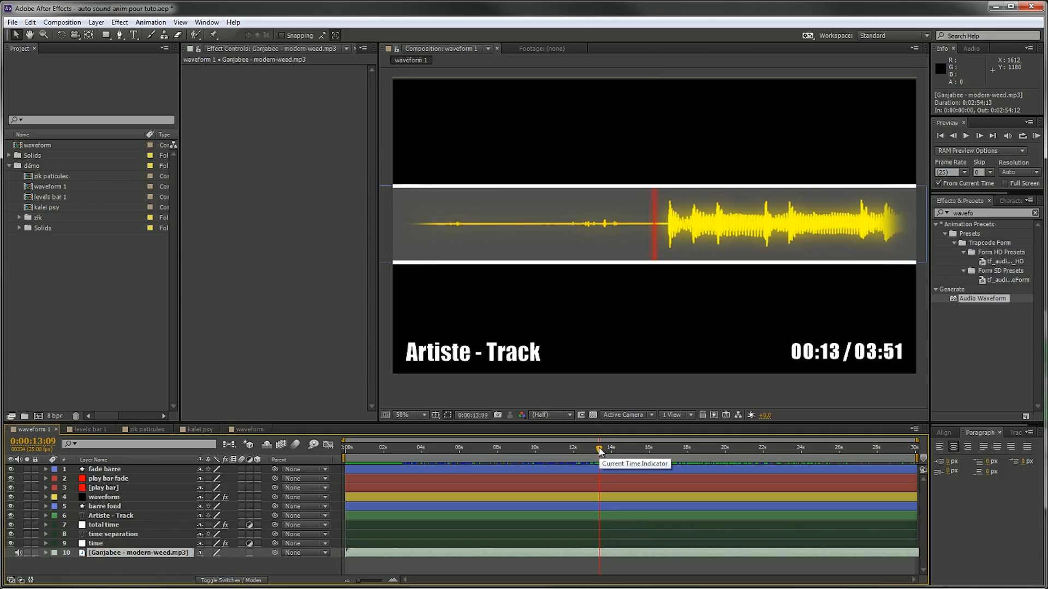
{"action": "left_click_drag", "start_coordinate": [600, 450], "coordinate": [740, 448]}
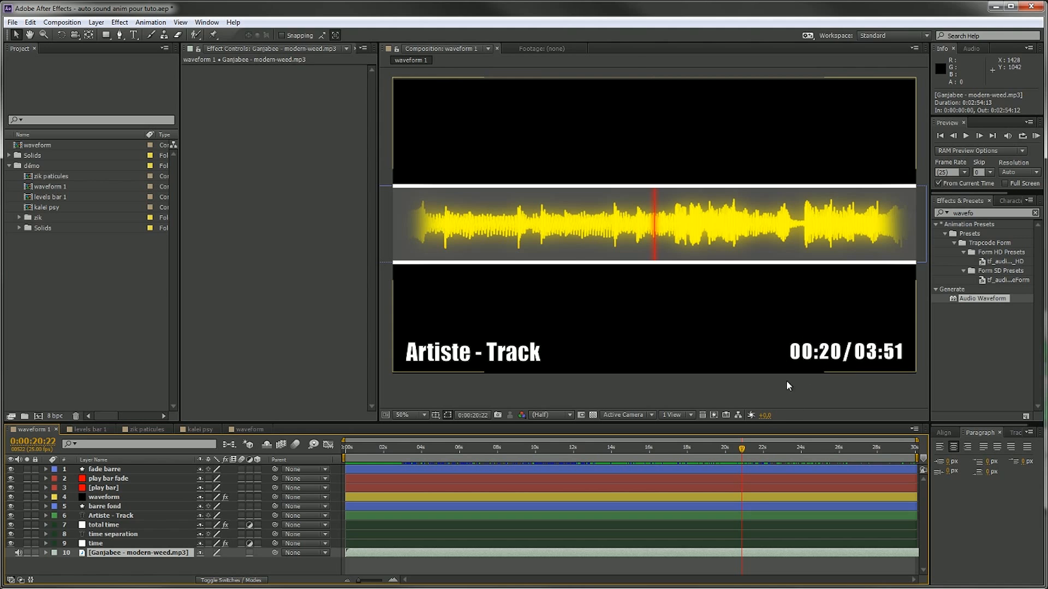
{"action": "mouse_move", "coordinate": [741, 449]}
{"action": "left_mouse_down"}
{"action": "mouse_move", "coordinate": [885, 432]}
{"action": "mouse_move", "coordinate": [725, 444]}
{"action": "left_mouse_up"}
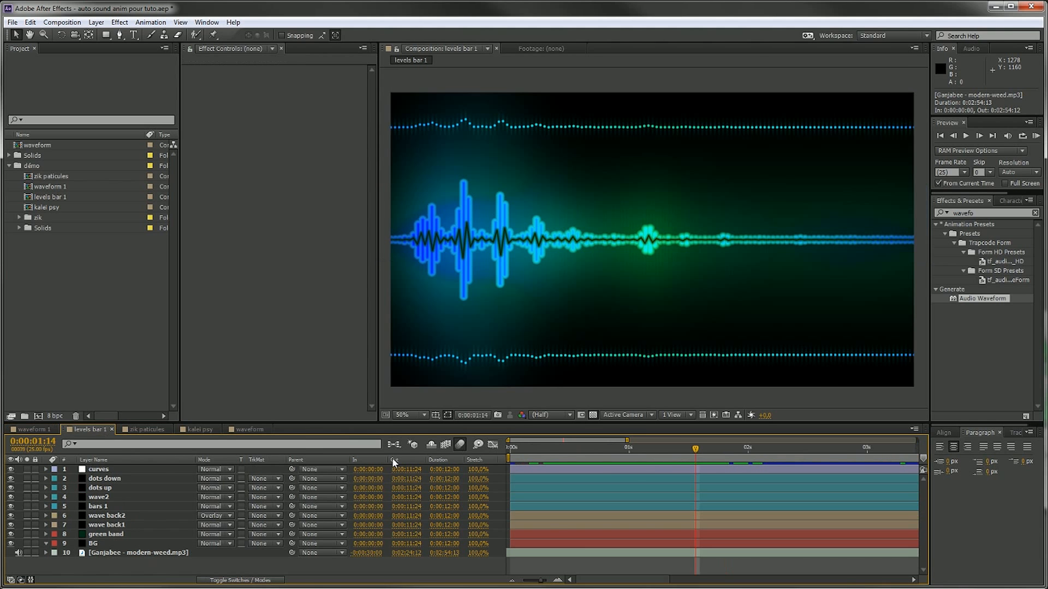
Review the demo animations by scrubbing levels bar 1 to 0:00:01:07 and zik paticules to 0:00:05:12
{"action": "left_click", "coordinate": [89, 430]}
{"action": "left_click_drag", "start_coordinate": [696, 452], "coordinate": [662, 450]}
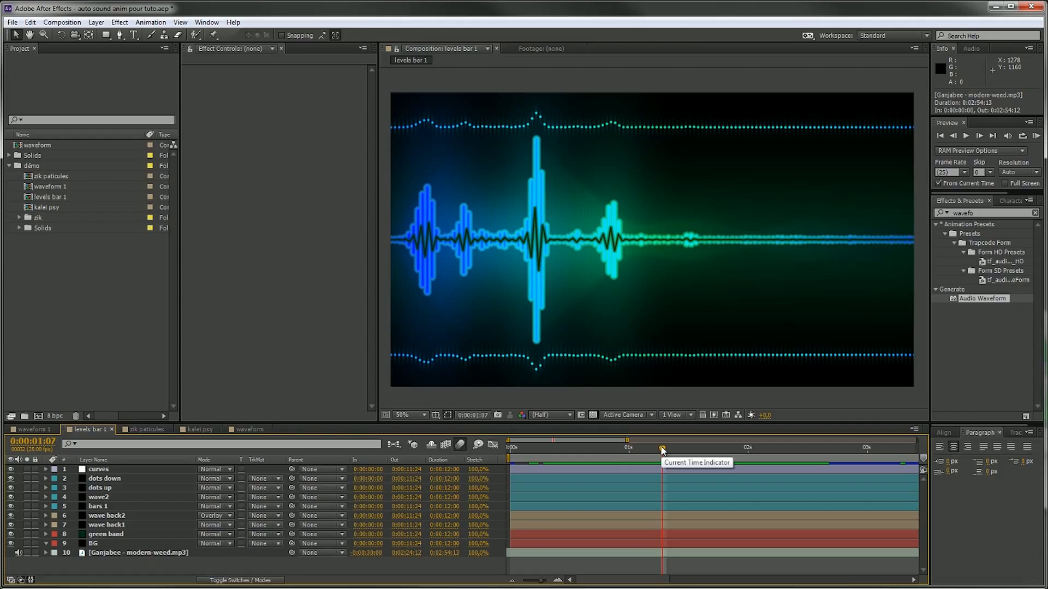
{"action": "left_click", "coordinate": [146, 430]}
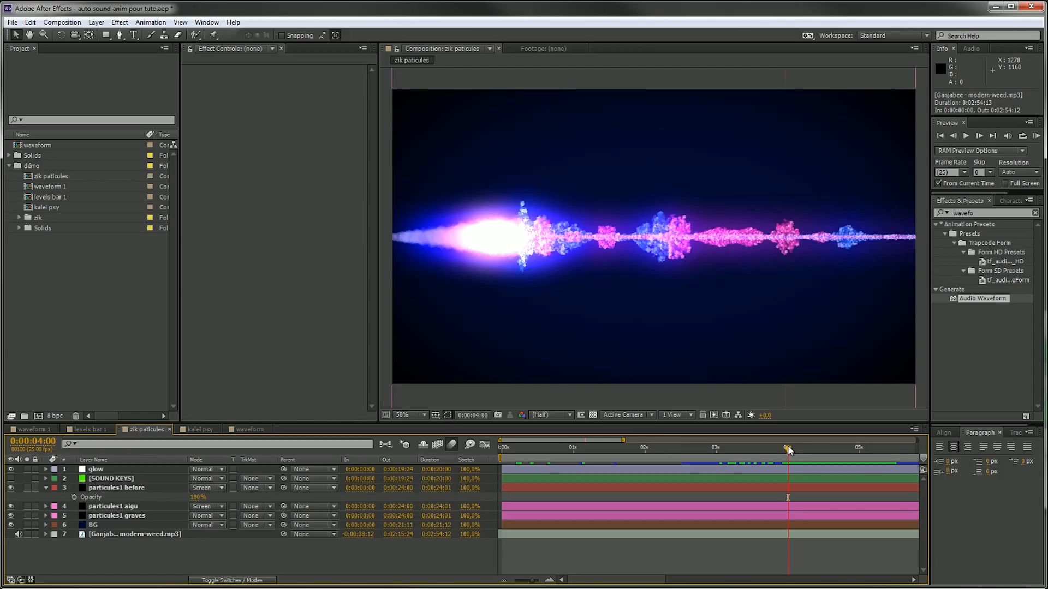
{"action": "left_click_drag", "start_coordinate": [788, 449], "coordinate": [872, 444]}
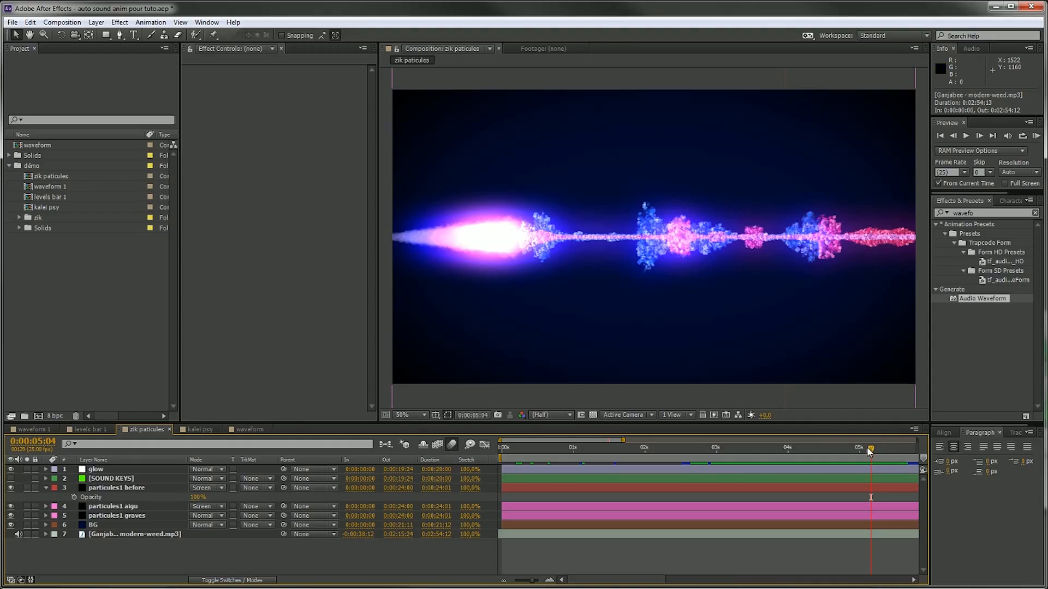
{"action": "left_click_drag", "start_coordinate": [871, 450], "coordinate": [894, 448]}
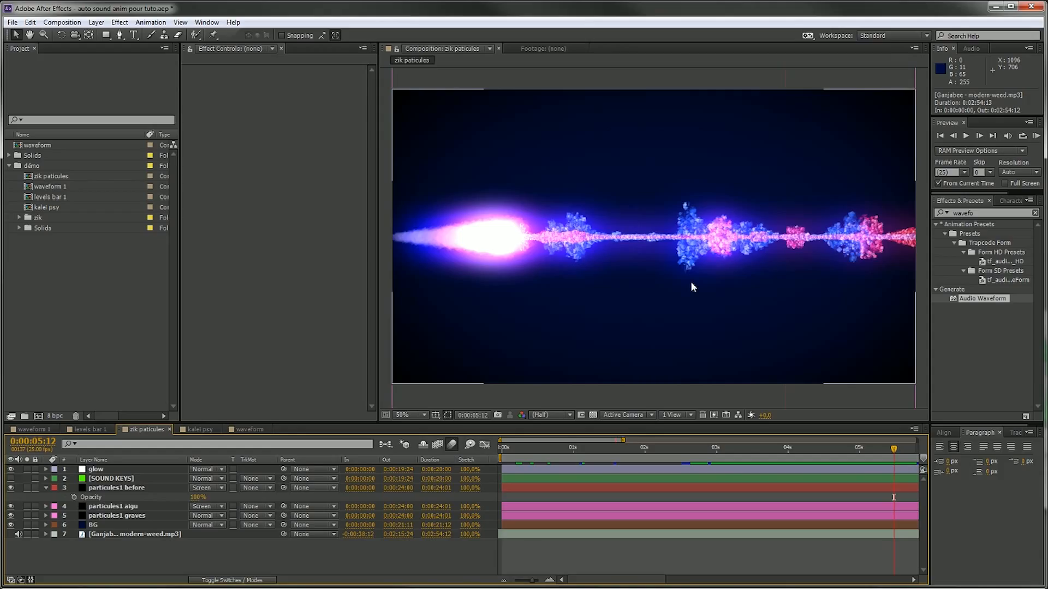
Scrub the kalei psy composition to 0:00:03:17 and hide its In, Out, Duration and Stretch timeline columns
{"action": "left_click", "coordinate": [201, 430]}
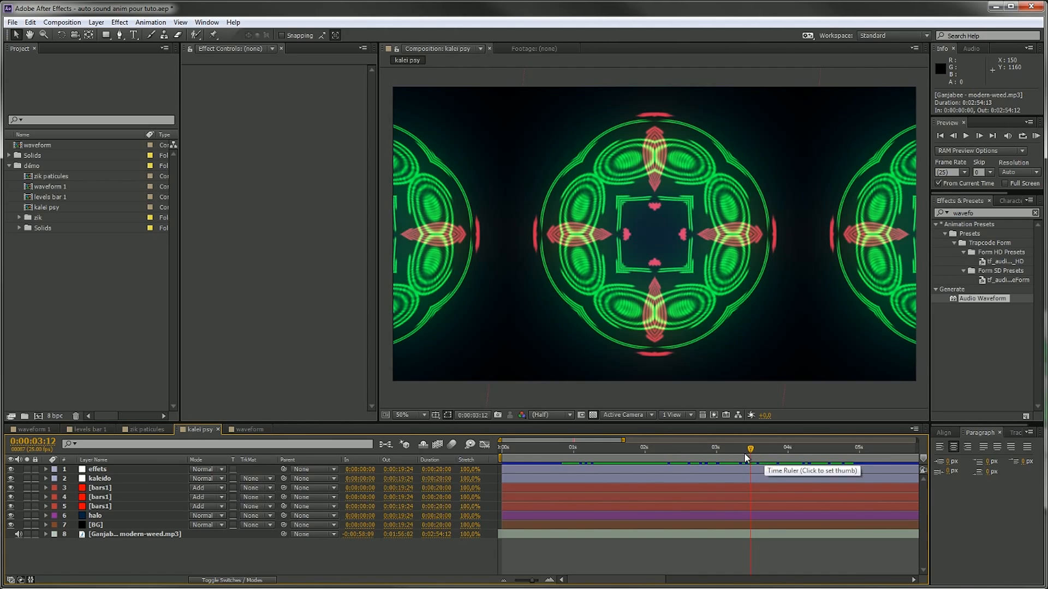
{"action": "left_click_drag", "start_coordinate": [750, 449], "coordinate": [766, 434]}
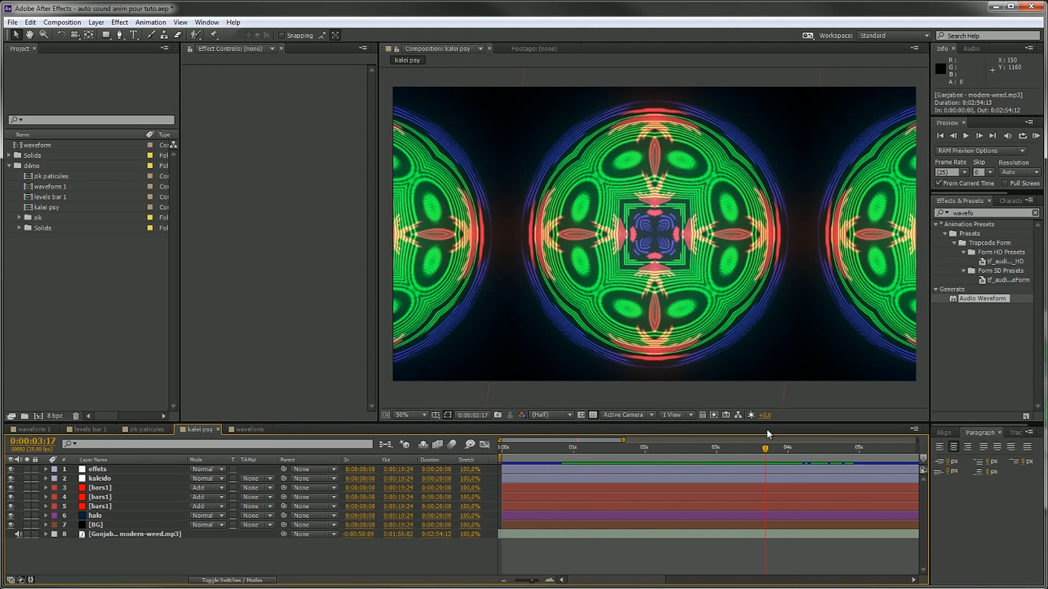
{"action": "left_click", "coordinate": [31, 580]}
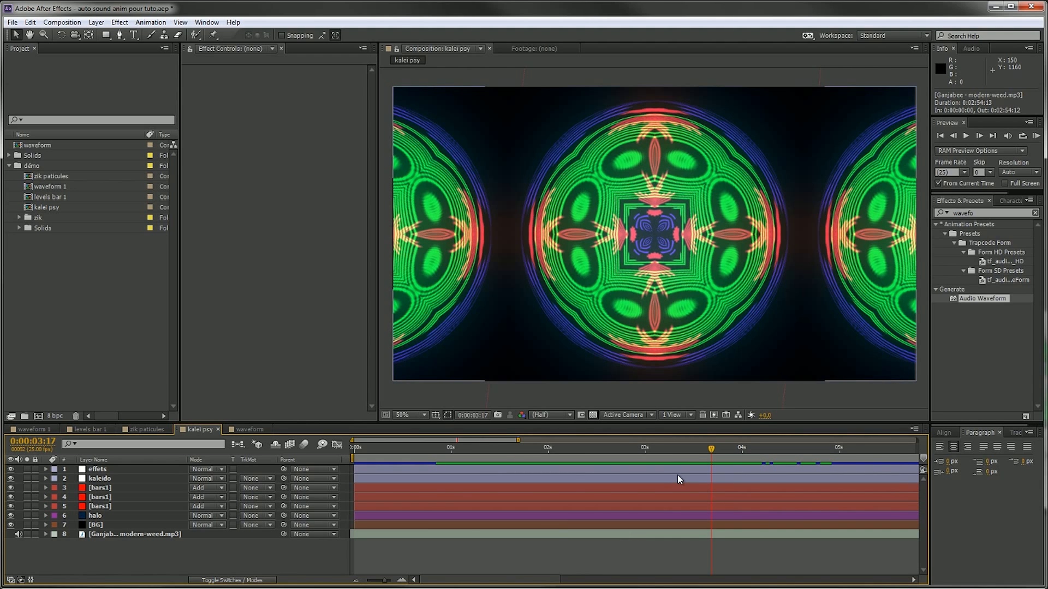
Return to the waveform 1 composition, collapse the démo folder, and delete the existing waveform composition from the project
{"action": "left_click", "coordinate": [34, 429]}
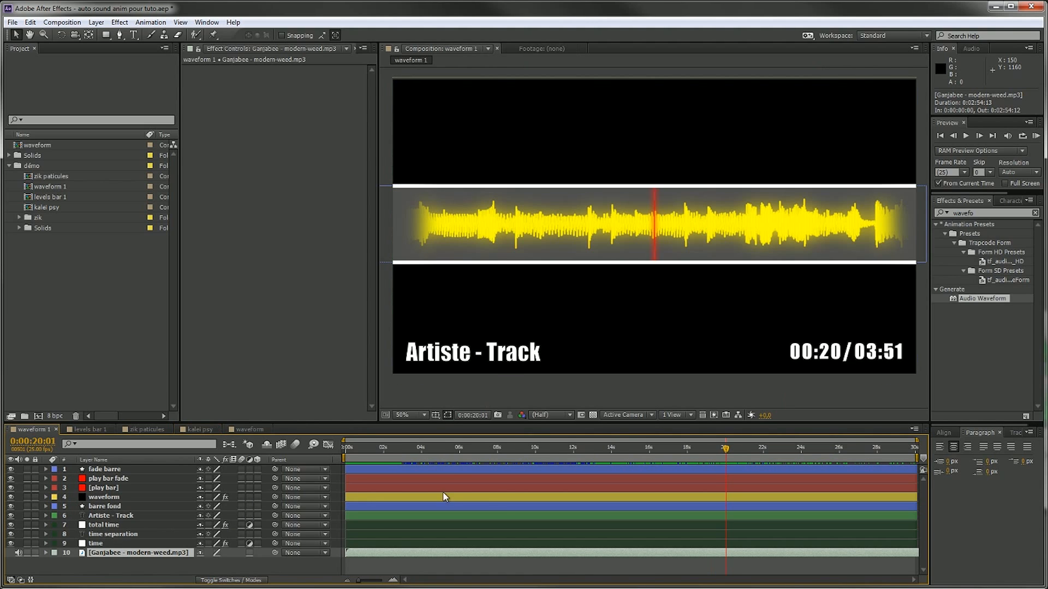
{"action": "left_click", "coordinate": [15, 167]}
{"action": "left_click", "coordinate": [44, 148]}
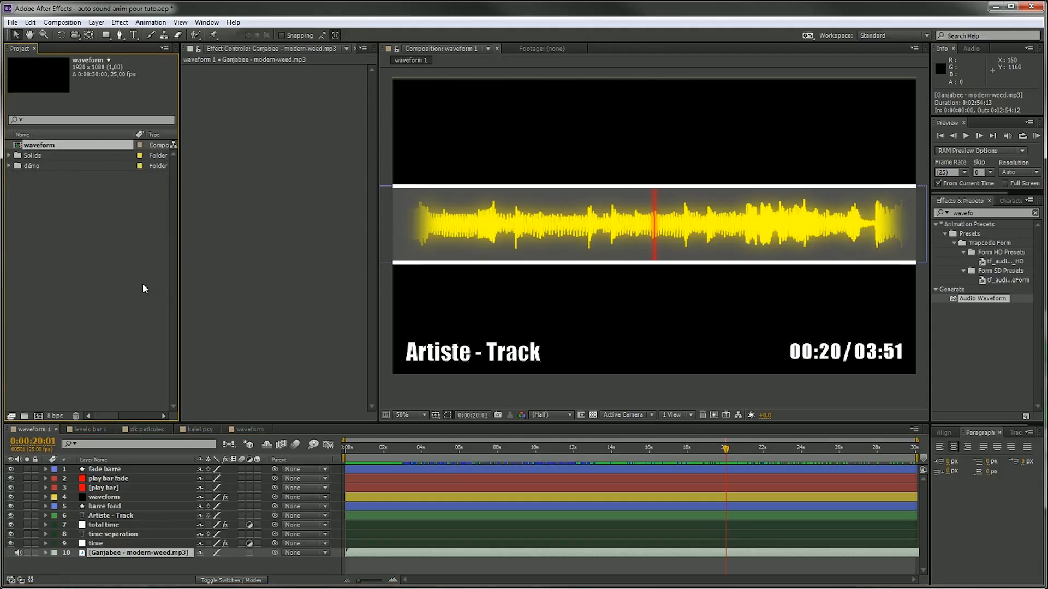
{"action": "key", "text": "Delete"}
Create a new composition named waveform with the HDTV 1080 25 preset and a duration of 0:00:30:00
{"action": "right_click", "coordinate": [79, 252]}
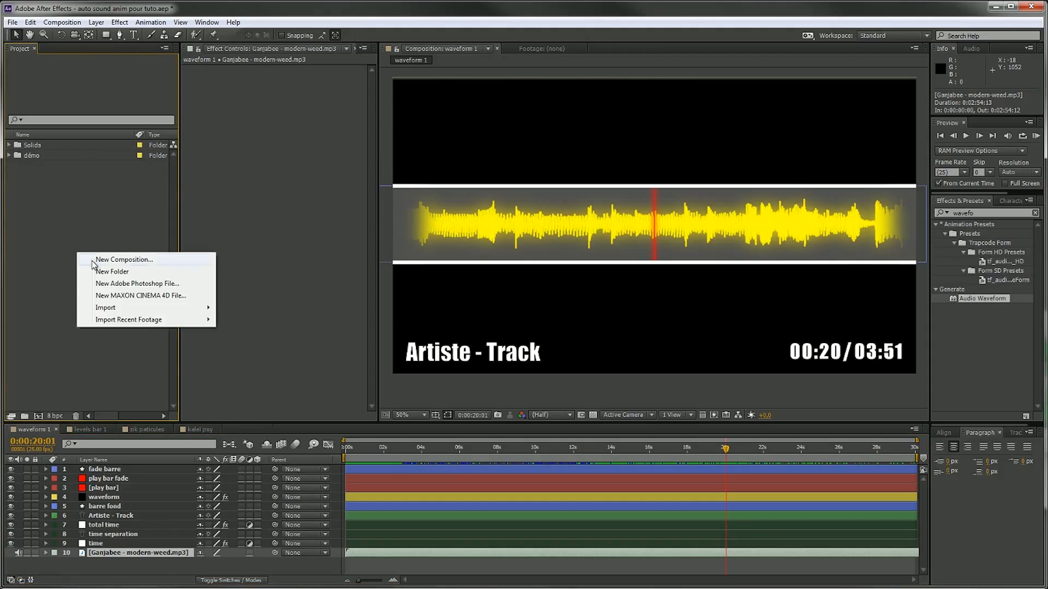
{"action": "left_click", "coordinate": [99, 263]}
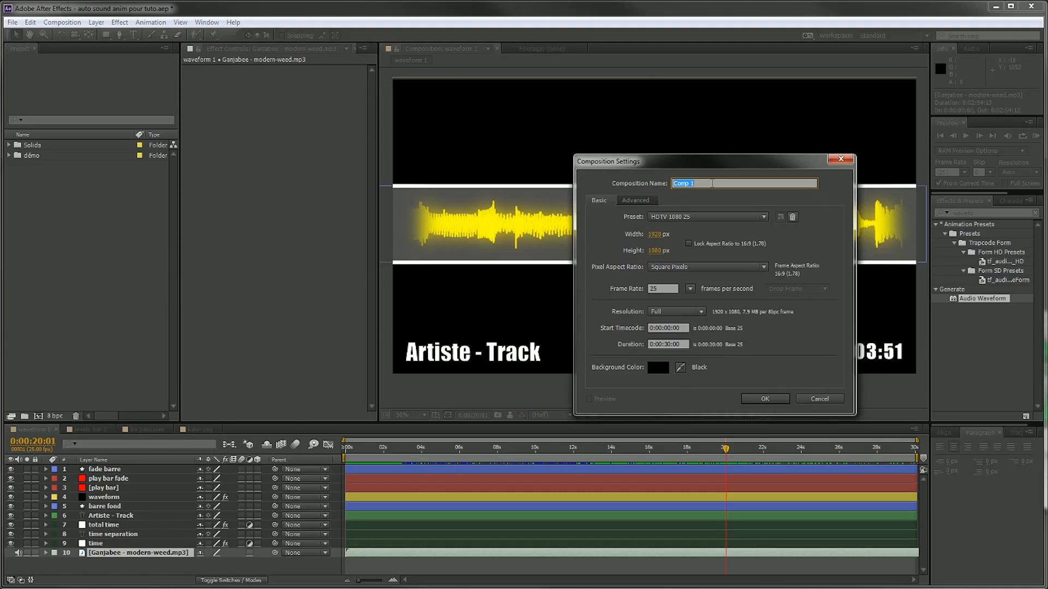
{"action": "type", "text": "waveform"}
{"action": "left_click", "coordinate": [669, 343]}
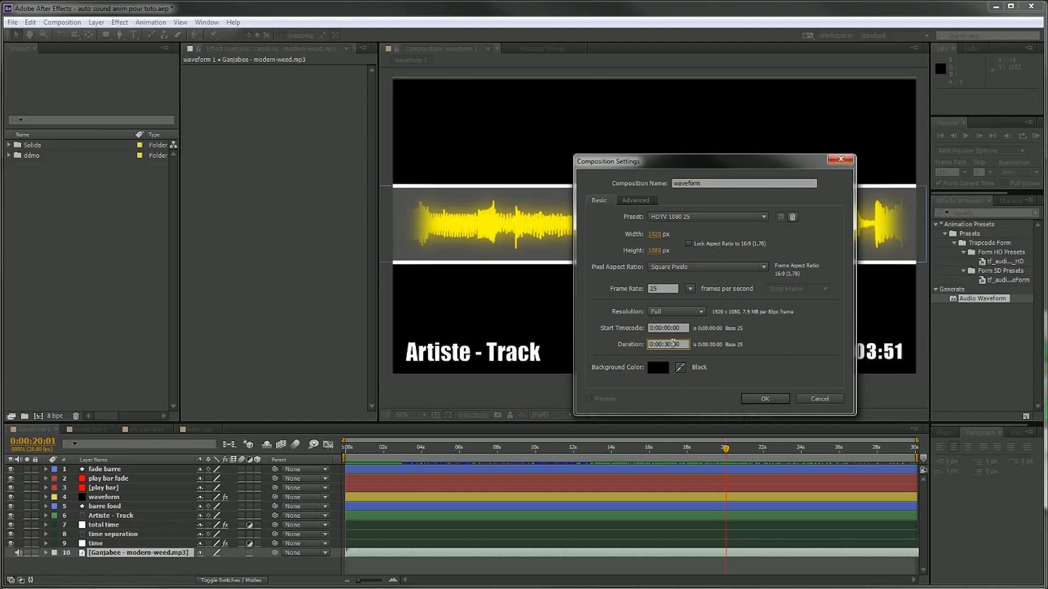
{"action": "double_click", "coordinate": [667, 343]}
{"action": "left_click", "coordinate": [672, 344]}
{"action": "left_click", "coordinate": [766, 400]}
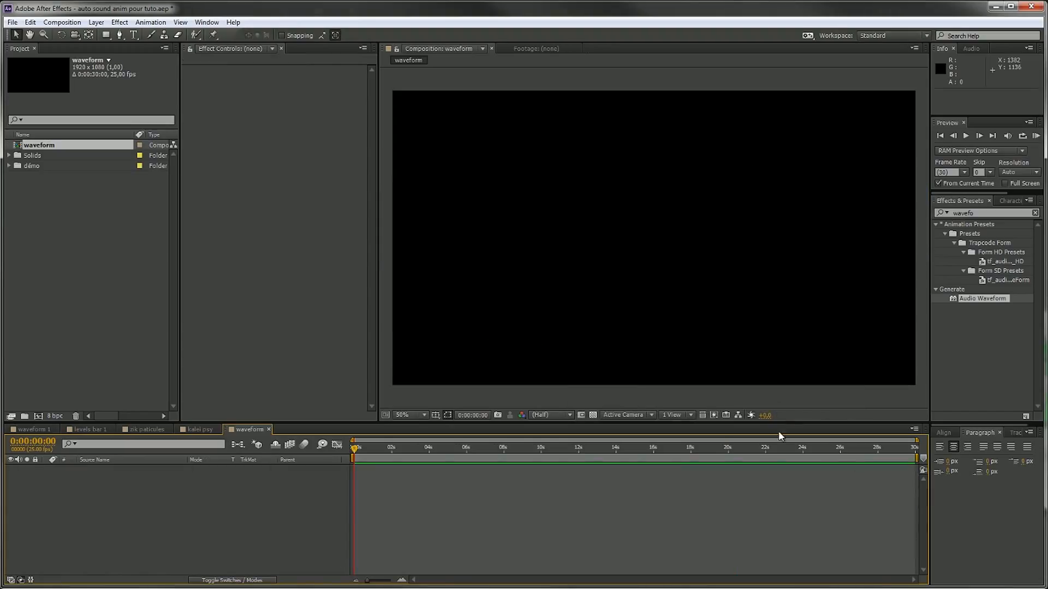
Add Ganjabee - modern-weed.mp3 from the démo folder's zik subfolder to the waveform composition, then collapse the folders
{"action": "left_click", "coordinate": [8, 166]}
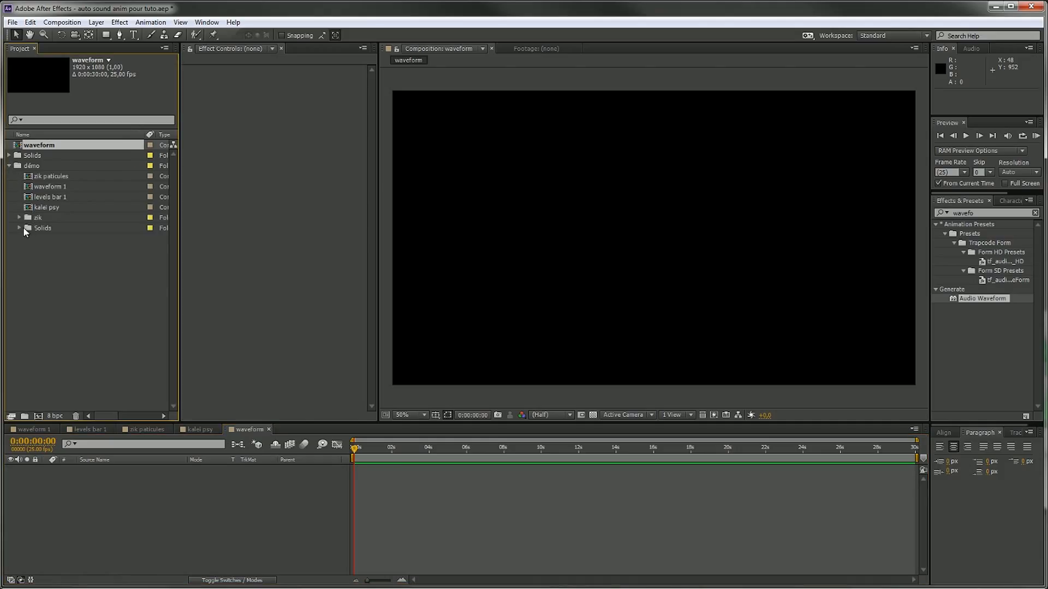
{"action": "left_click", "coordinate": [18, 218]}
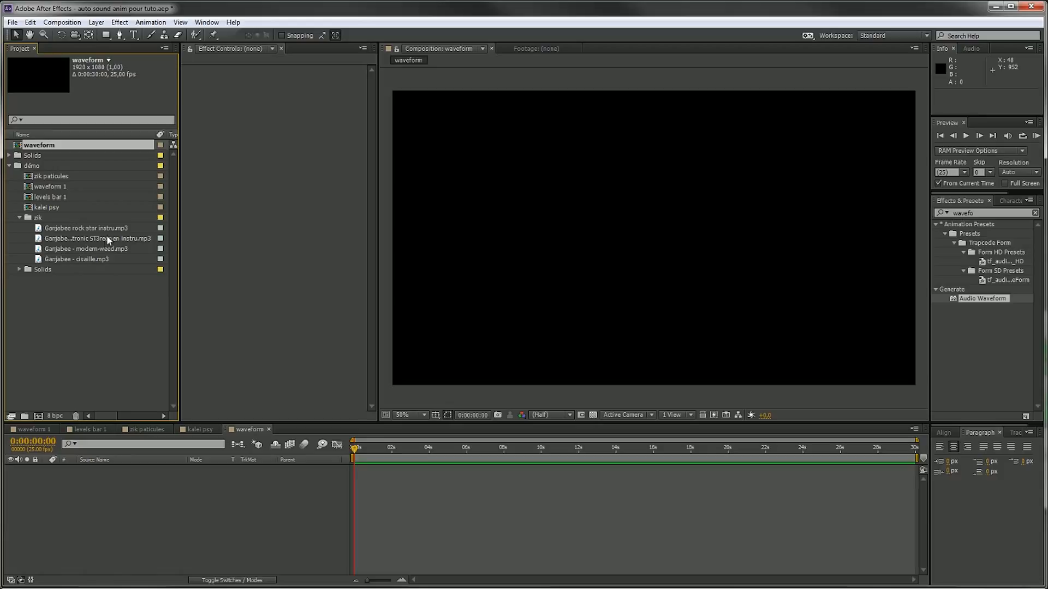
{"action": "left_click", "coordinate": [61, 249]}
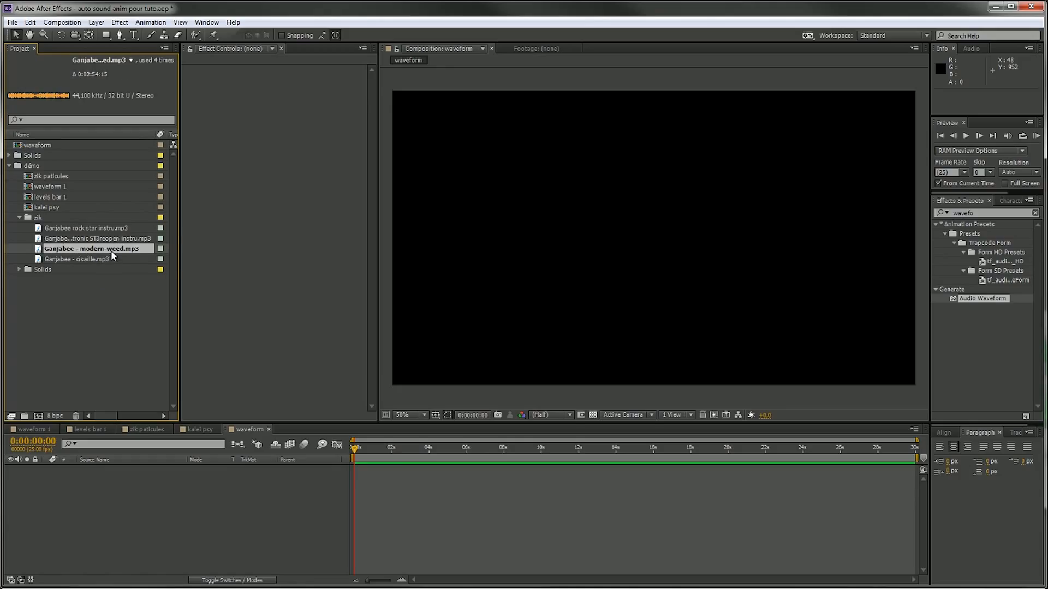
{"action": "left_click_drag", "start_coordinate": [101, 254], "coordinate": [307, 556]}
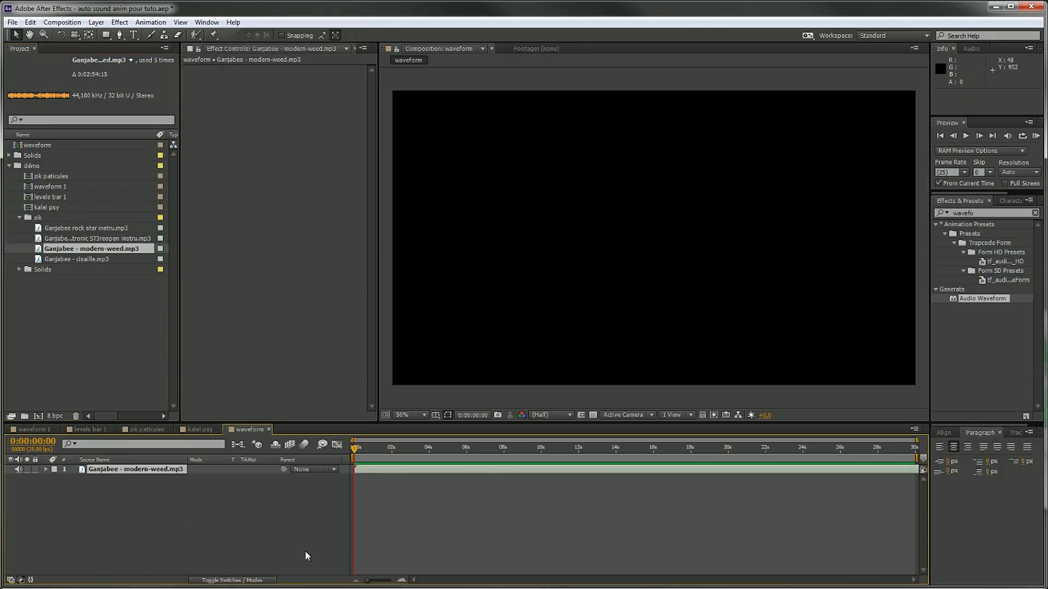
{"action": "left_click", "coordinate": [20, 217]}
{"action": "left_click", "coordinate": [9, 165]}
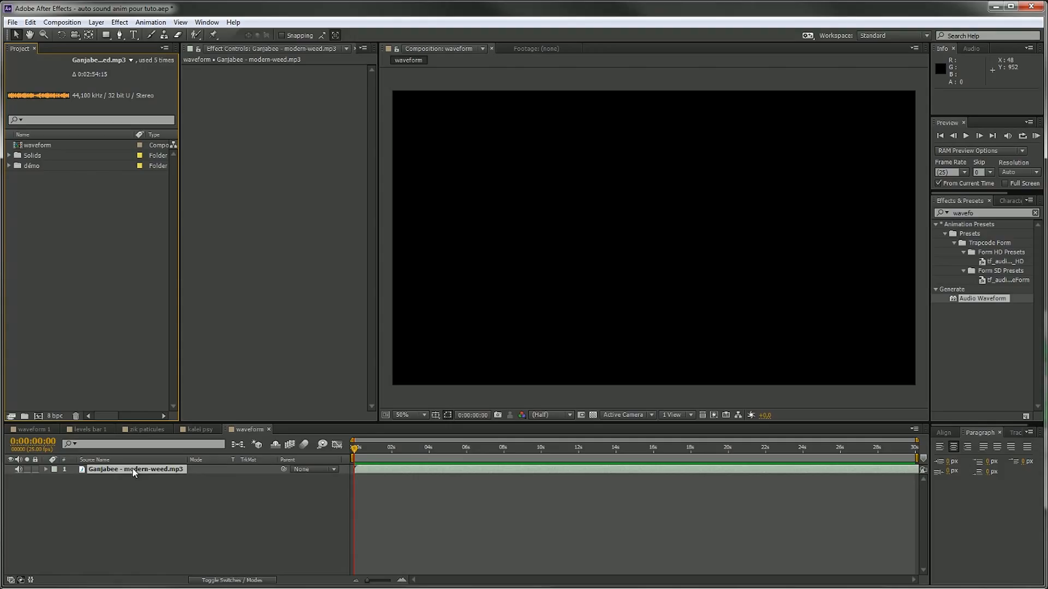
Display the music layer's audio waveform and shift the layer earlier so its loud section begins near the start of the composition
{"action": "left_click", "coordinate": [46, 469]}
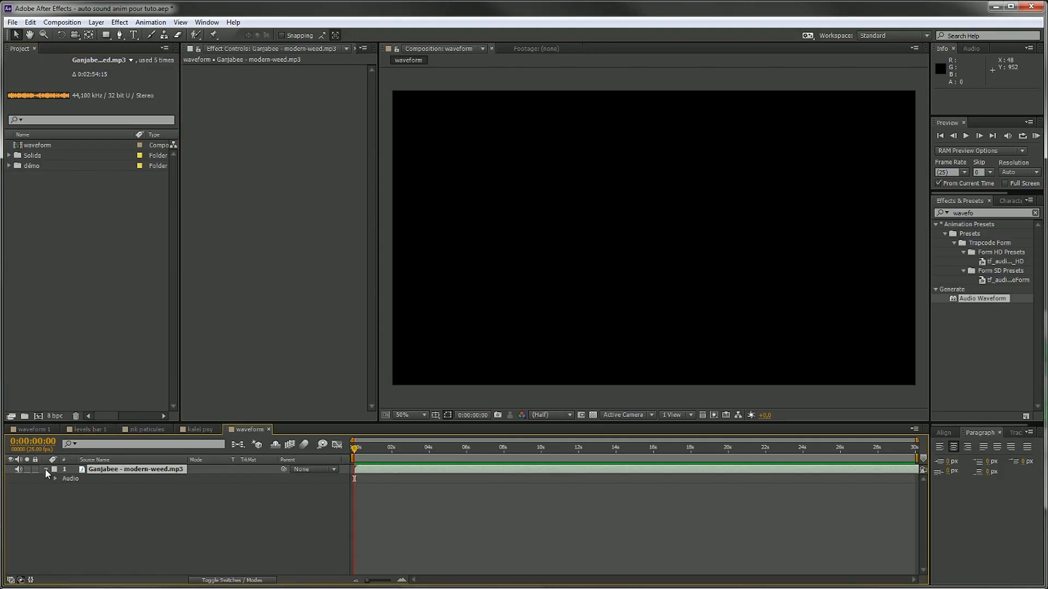
{"action": "left_click", "coordinate": [54, 479]}
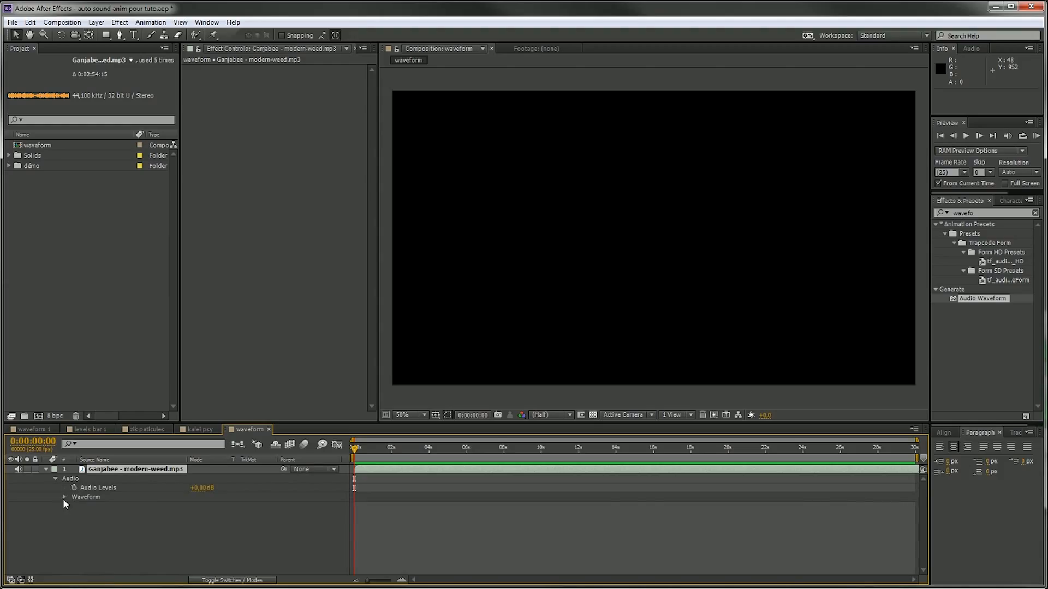
{"action": "left_click", "coordinate": [64, 498]}
{"action": "left_click_drag", "start_coordinate": [367, 458], "coordinate": [600, 453]}
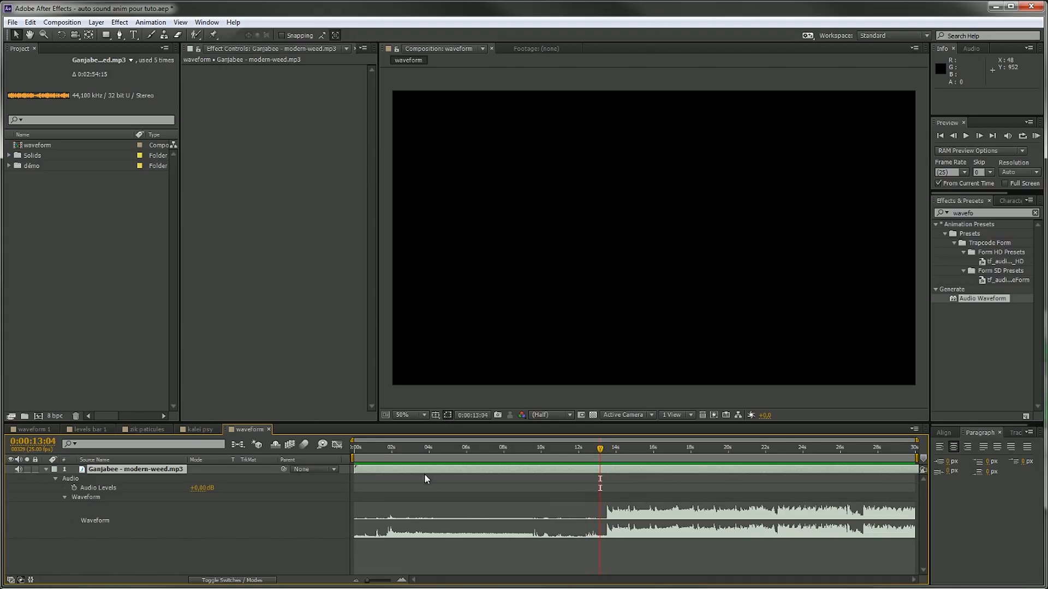
{"action": "left_click_drag", "start_coordinate": [379, 450], "coordinate": [841, 449]}
{"action": "key", "text": "Home"}
{"action": "left_click", "coordinate": [404, 581]}
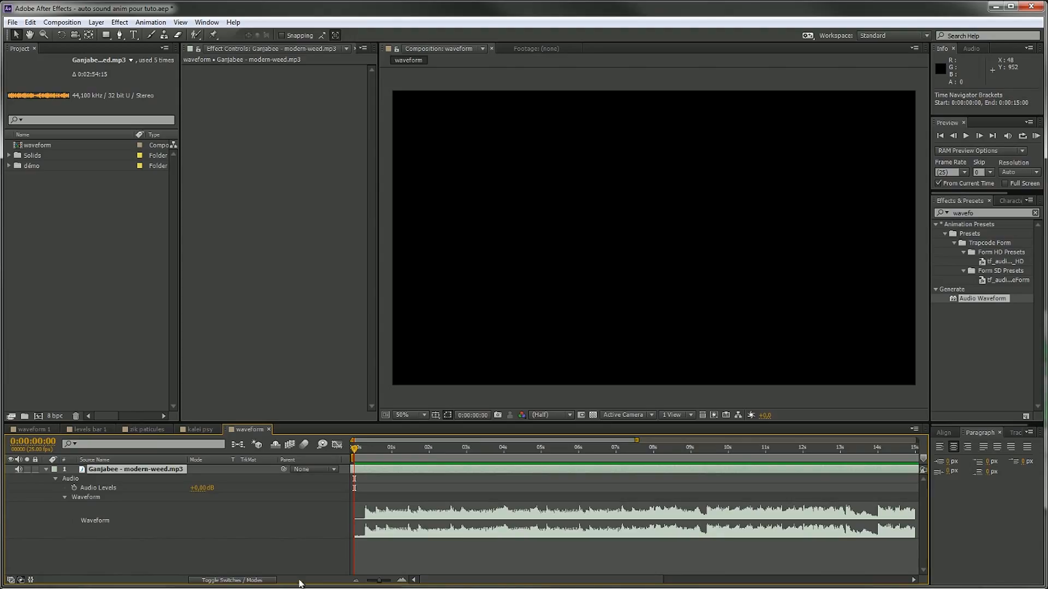
{"action": "left_click", "coordinate": [46, 470]}
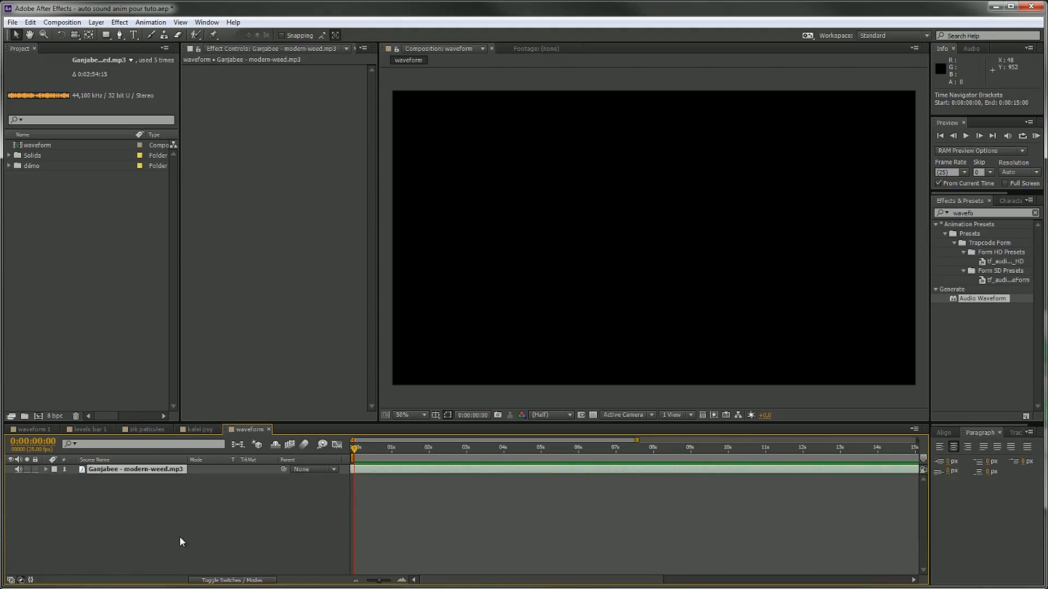
Preview the waveform composition's playback from 0:00:00:00 and toggle audio for the preview
{"action": "key", "text": "space"}
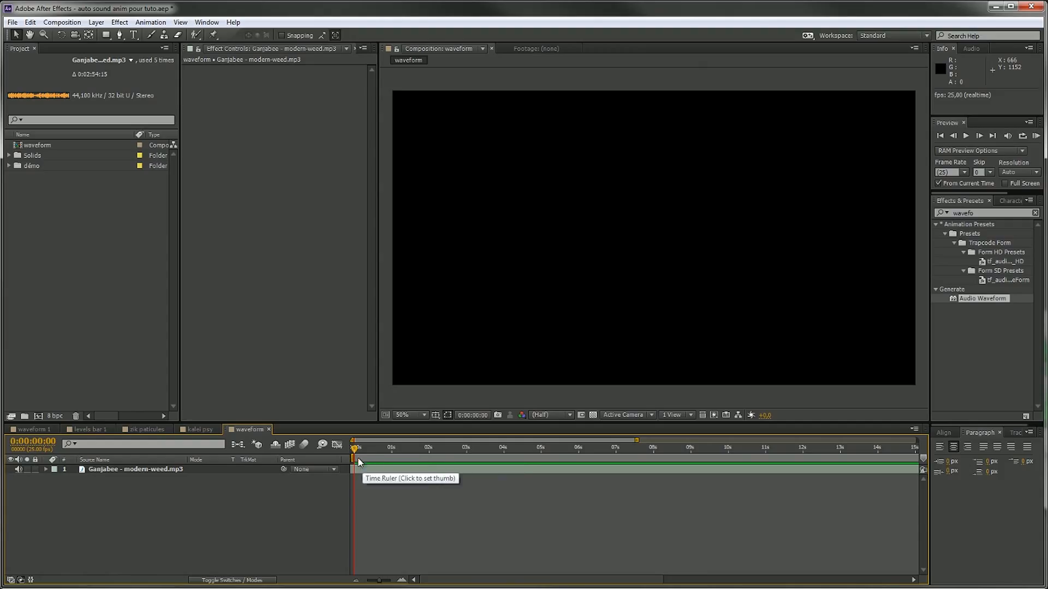
{"action": "mouse_move", "coordinate": [354, 452]}
{"action": "left_mouse_down"}
{"action": "mouse_move", "coordinate": [661, 460]}
{"action": "mouse_move", "coordinate": [355, 452]}
{"action": "left_mouse_up"}
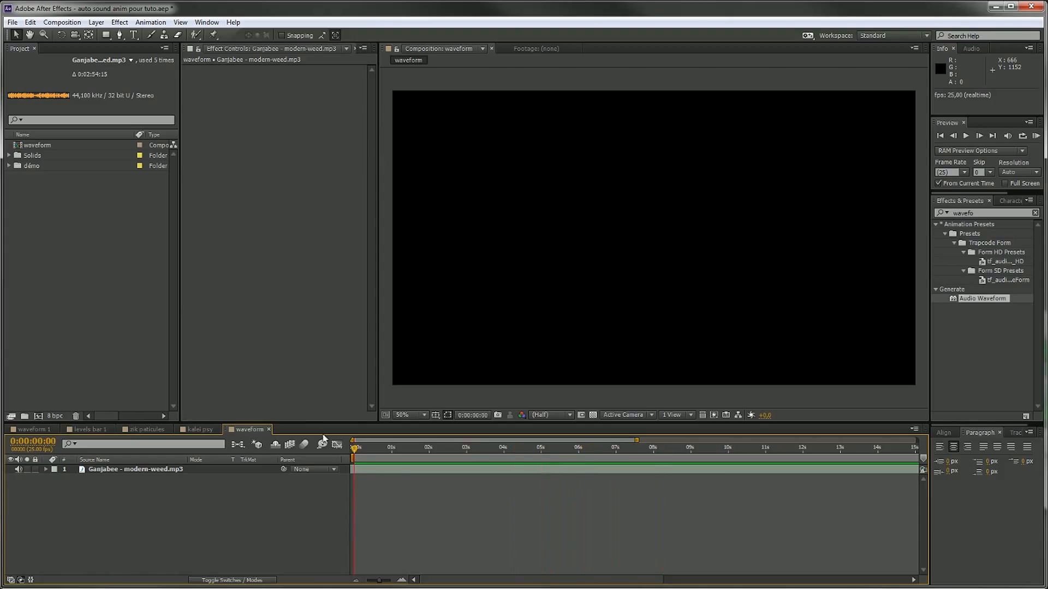
{"action": "key", "text": "space"}
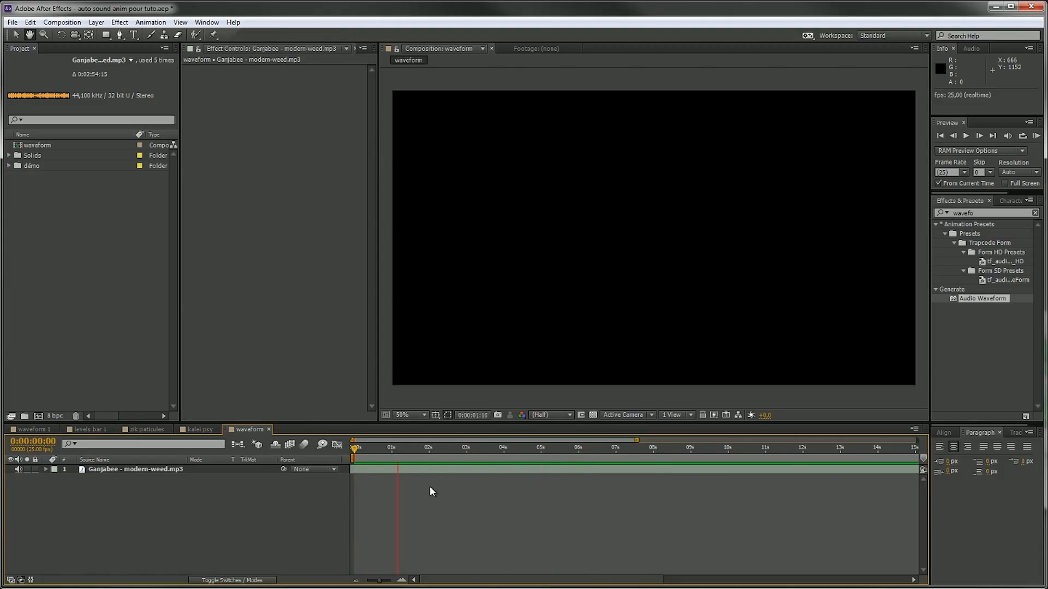
{"action": "key", "text": "space"}
{"action": "left_click_drag", "start_coordinate": [369, 451], "coordinate": [354, 451]}
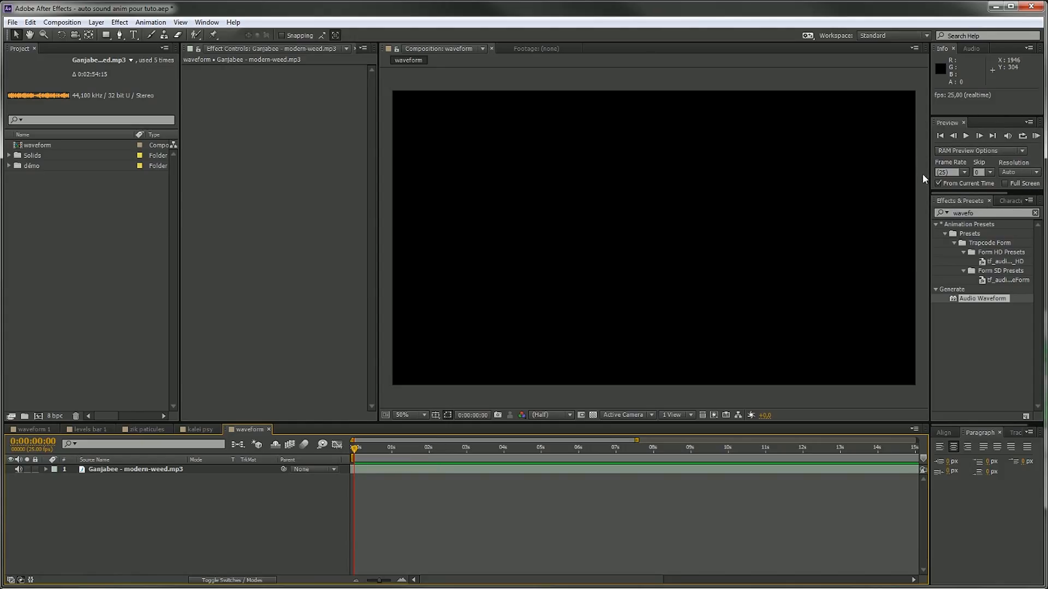
{"action": "left_click", "coordinate": [1007, 136]}
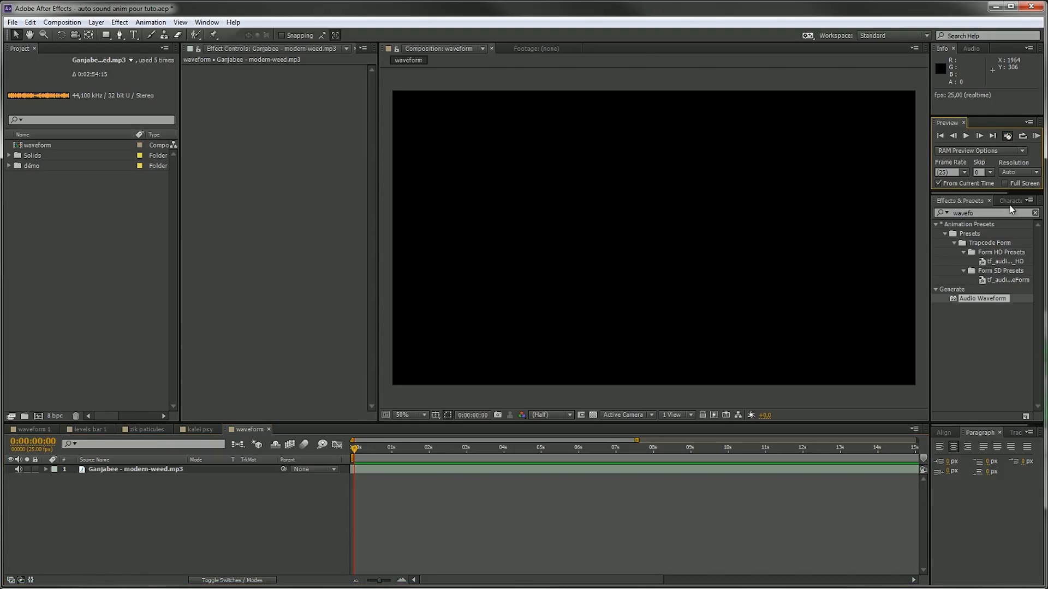
Toggle the preview audio and play a RAM preview of the waveform composition from 0:00:00:00
{"action": "left_click", "coordinate": [1008, 137]}
{"action": "key", "text": "KP_0"}
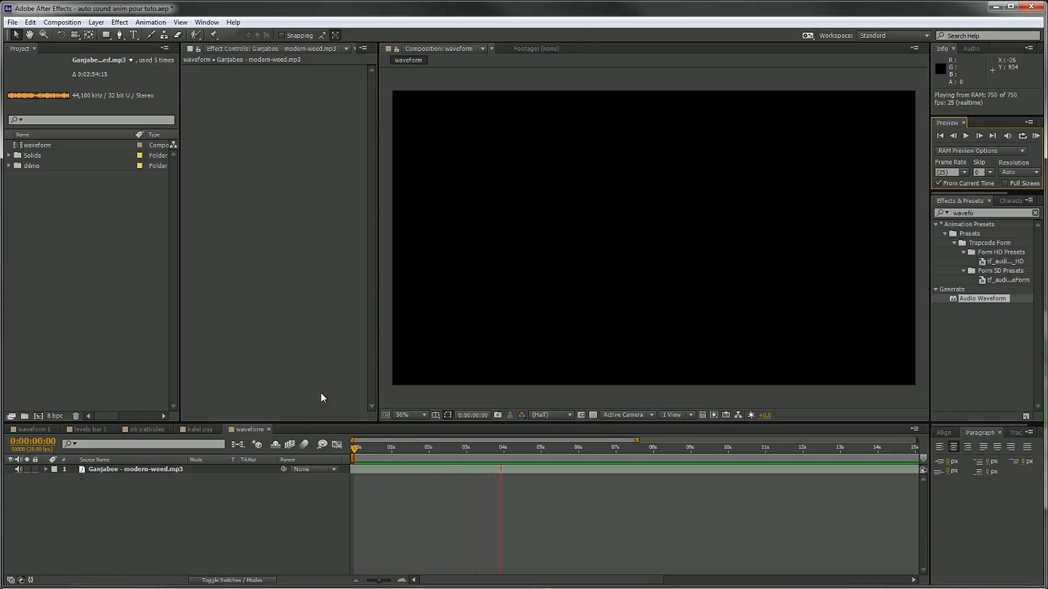
{"action": "key", "text": "space"}
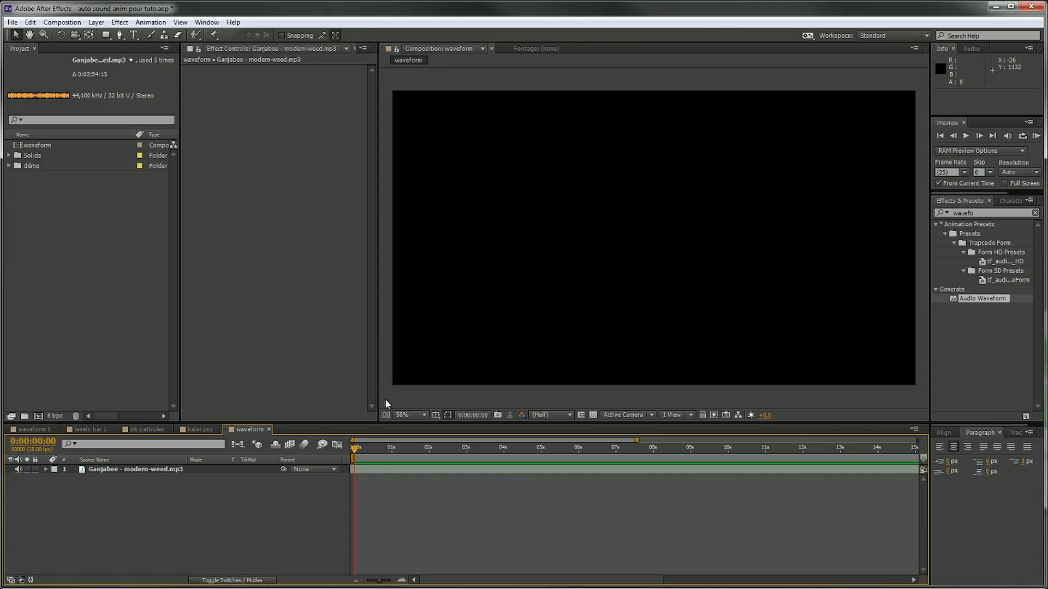
Create a yellow 1920 x 1080 px solid named waveform in the waveform composition
{"action": "right_click", "coordinate": [200, 527]}
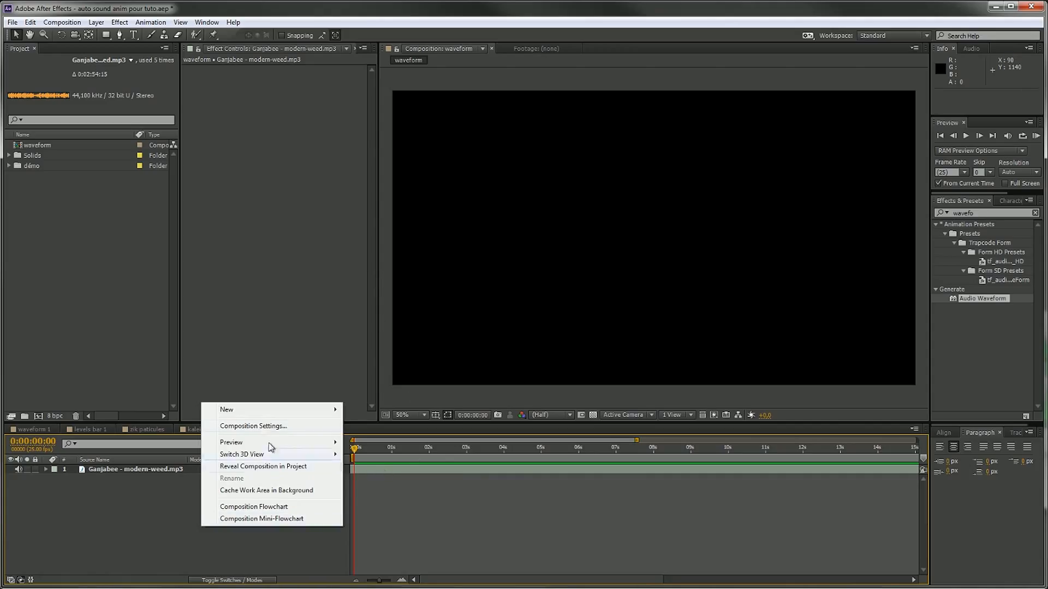
{"action": "mouse_move", "coordinate": [267, 410]}
{"action": "left_click", "coordinate": [385, 440]}
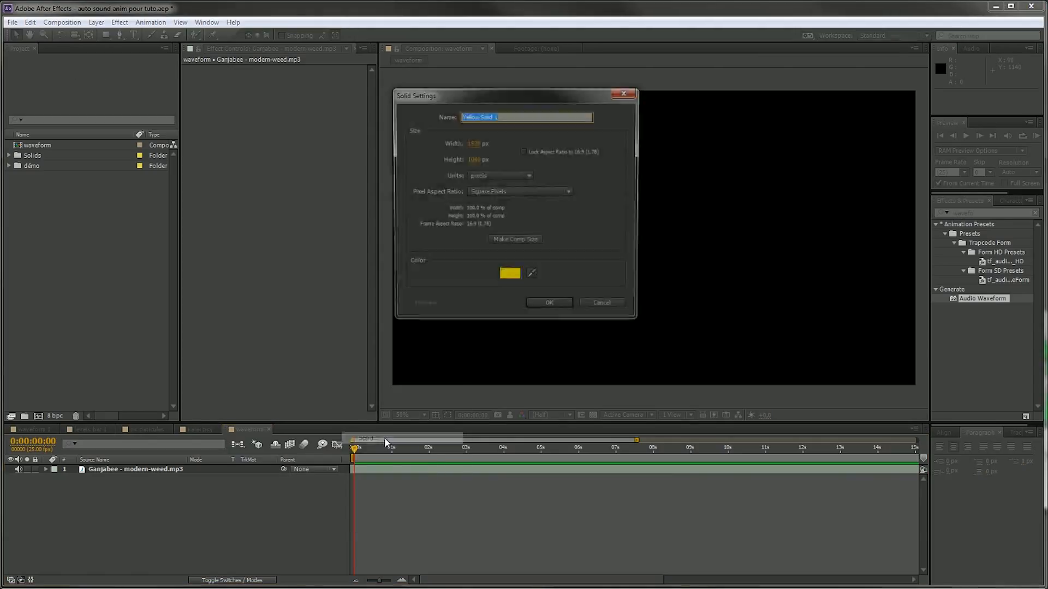
{"action": "left_click", "coordinate": [517, 116]}
{"action": "left_click_drag", "start_coordinate": [528, 119], "coordinate": [434, 116]}
{"action": "type", "text": "waveform"}
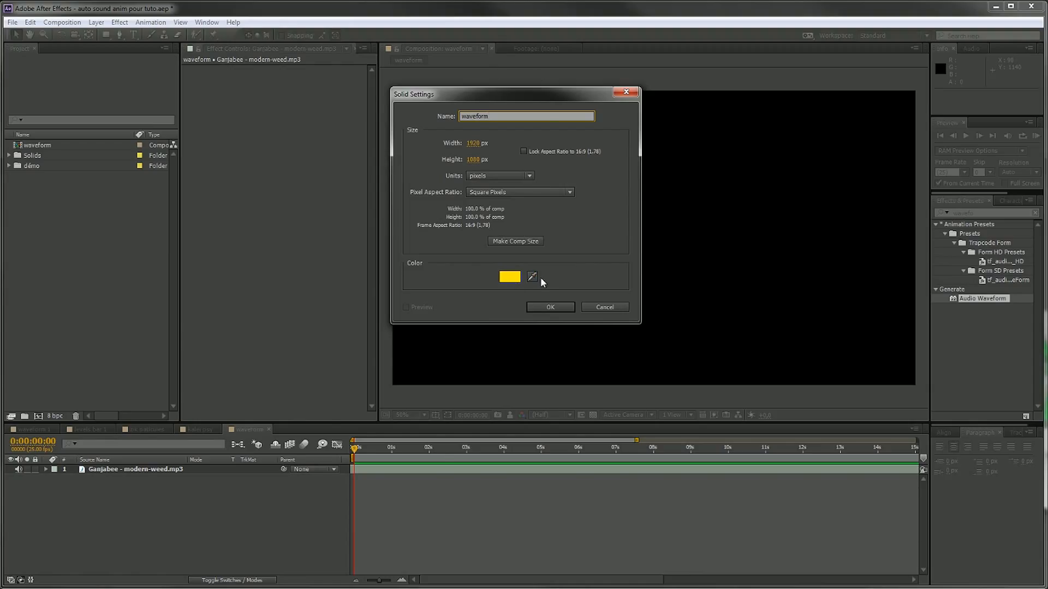
{"action": "left_click", "coordinate": [550, 308]}
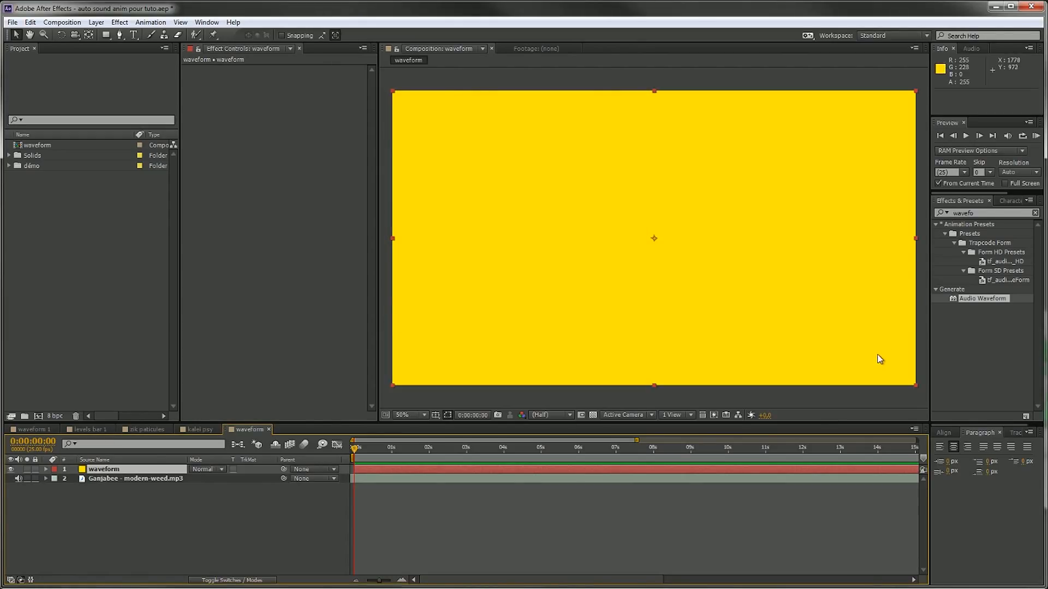
Clear the effects search and apply the Audio Waveform effect from the Generate category to the waveform solid
{"action": "left_click", "coordinate": [1002, 213]}
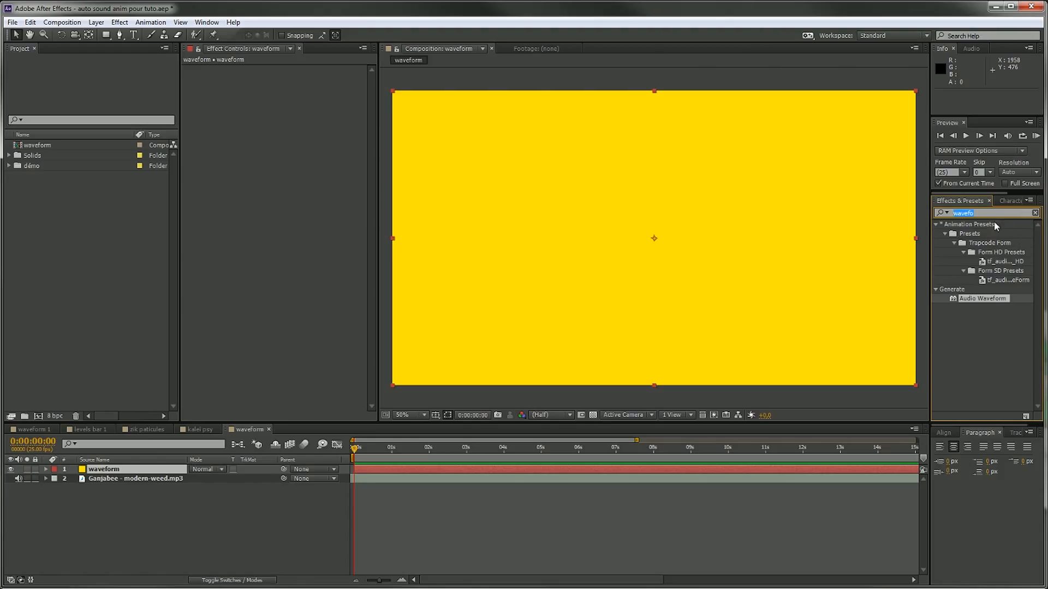
{"action": "key", "text": "BackSpace"}
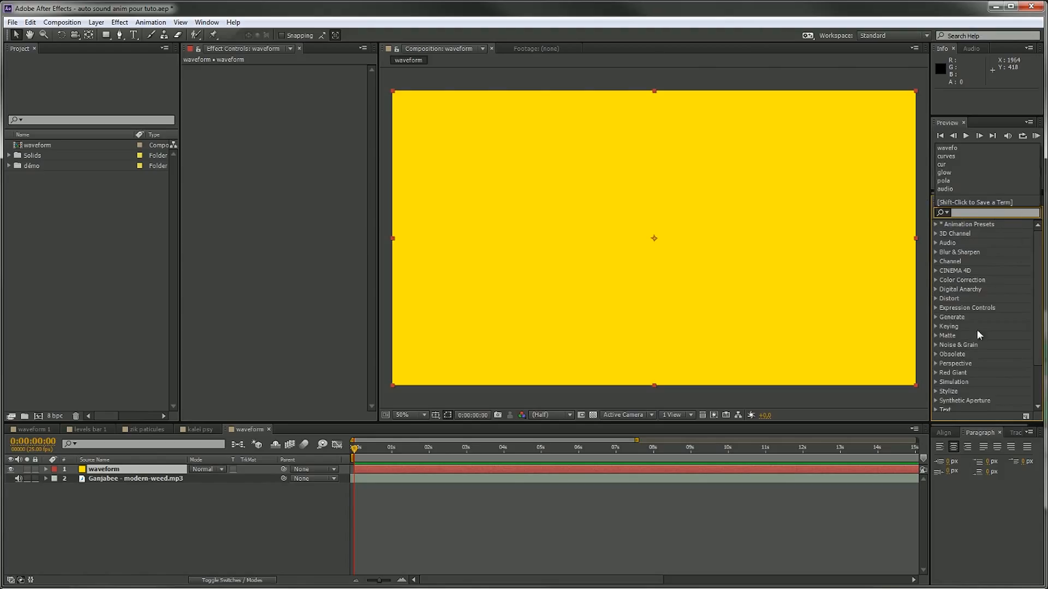
{"action": "left_click", "coordinate": [936, 317]}
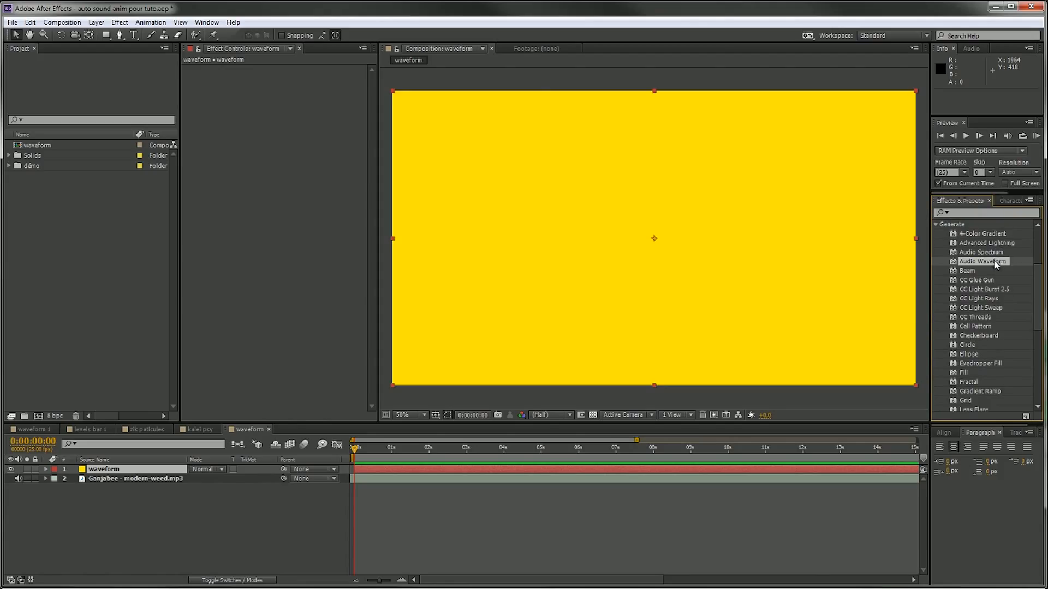
{"action": "left_click_drag", "start_coordinate": [1004, 261], "coordinate": [492, 247]}
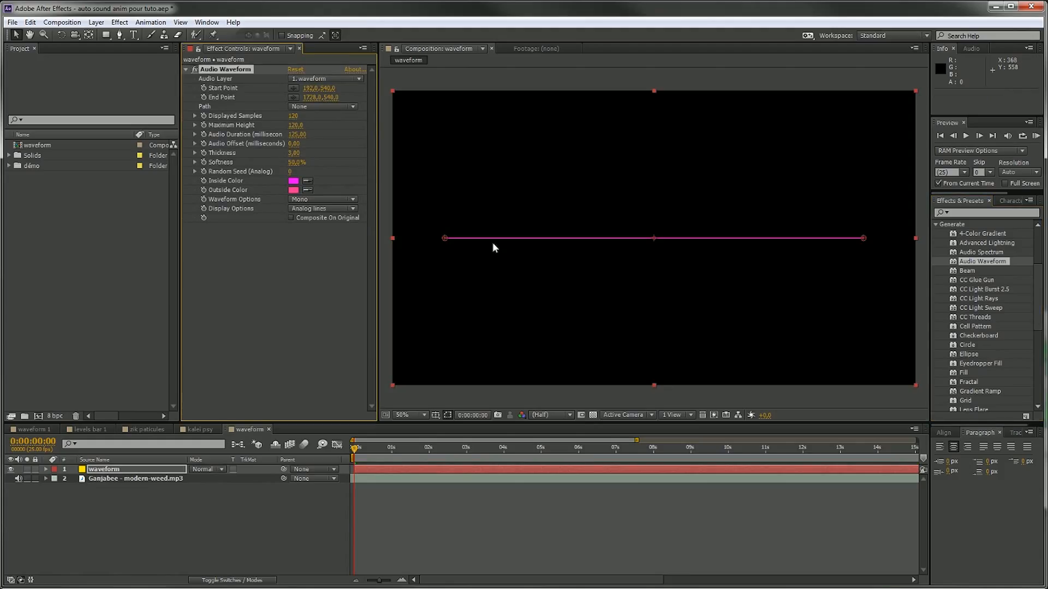
Set the Audio Waveform effect's Audio Layer to Ganjabee - modern-weed.mp3, with the current time at 0:00:00:00
{"action": "left_click_drag", "start_coordinate": [380, 449], "coordinate": [254, 440]}
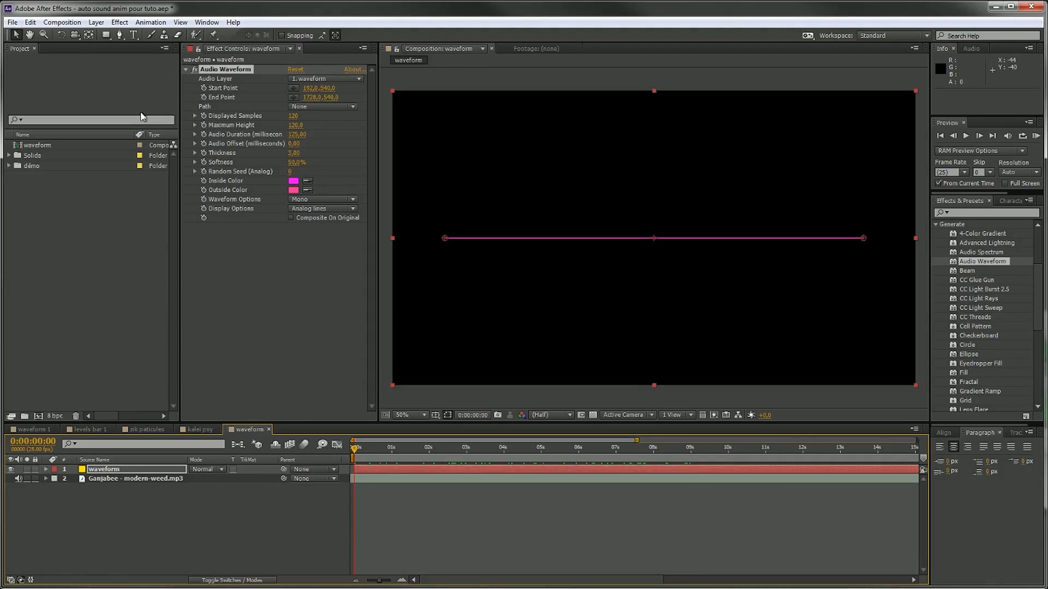
{"action": "left_click", "coordinate": [346, 78]}
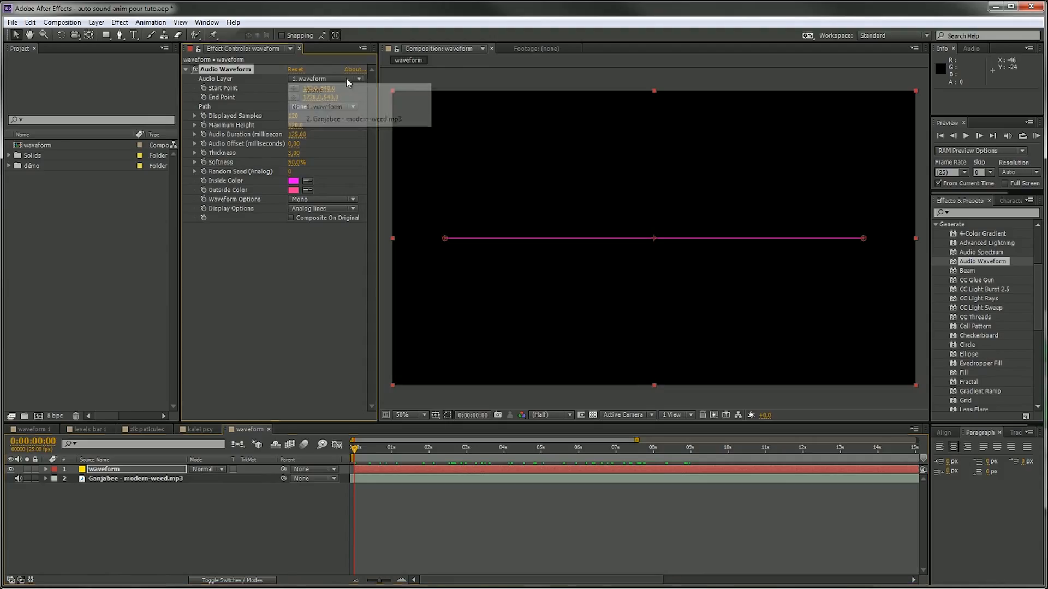
{"action": "left_click", "coordinate": [347, 119]}
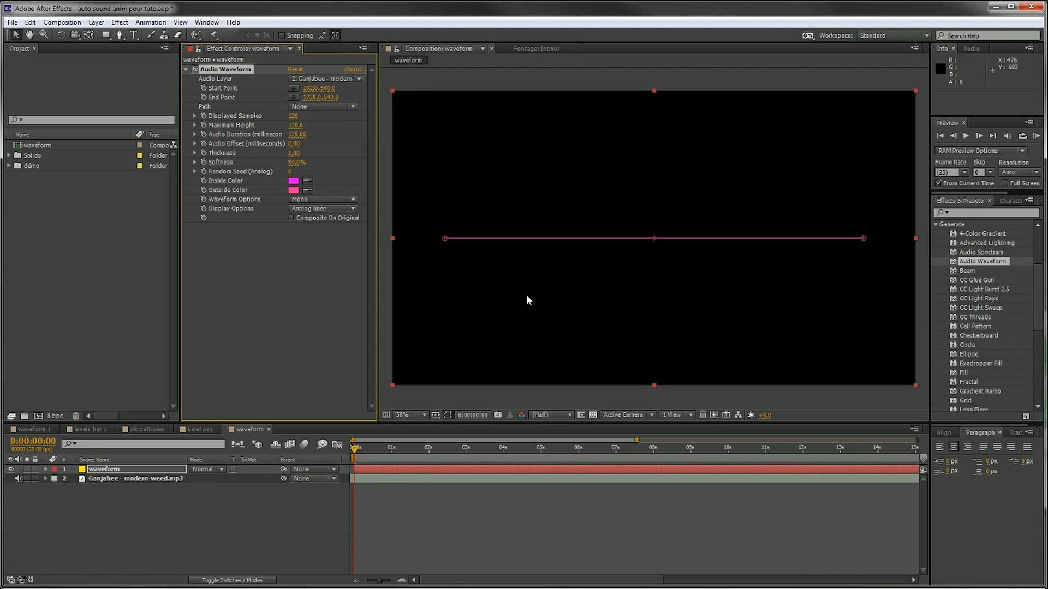
{"action": "mouse_move", "coordinate": [356, 445]}
{"action": "left_mouse_down"}
{"action": "mouse_move", "coordinate": [660, 451]}
{"action": "mouse_move", "coordinate": [449, 454]}
{"action": "mouse_move", "coordinate": [561, 456]}
{"action": "mouse_move", "coordinate": [452, 467]}
{"action": "mouse_move", "coordinate": [638, 461]}
{"action": "mouse_move", "coordinate": [353, 458]}
{"action": "left_mouse_up"}
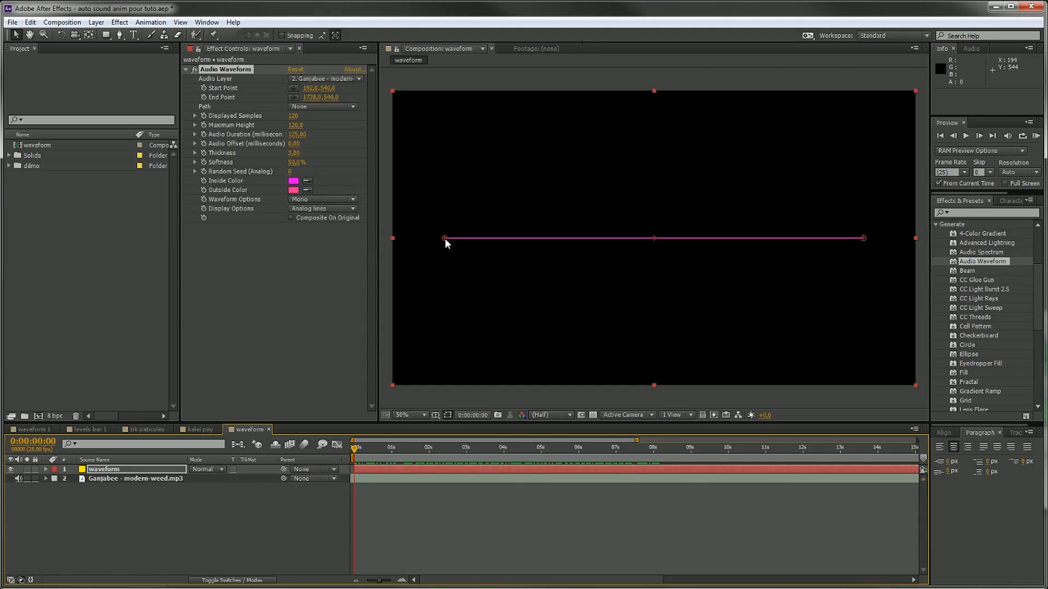
Stretch the waveform line across the frame with Start Point -2, 542 and End Point 1920, 540, and scrub to 0:00:07:19
{"action": "left_click_drag", "start_coordinate": [445, 239], "coordinate": [394, 243]}
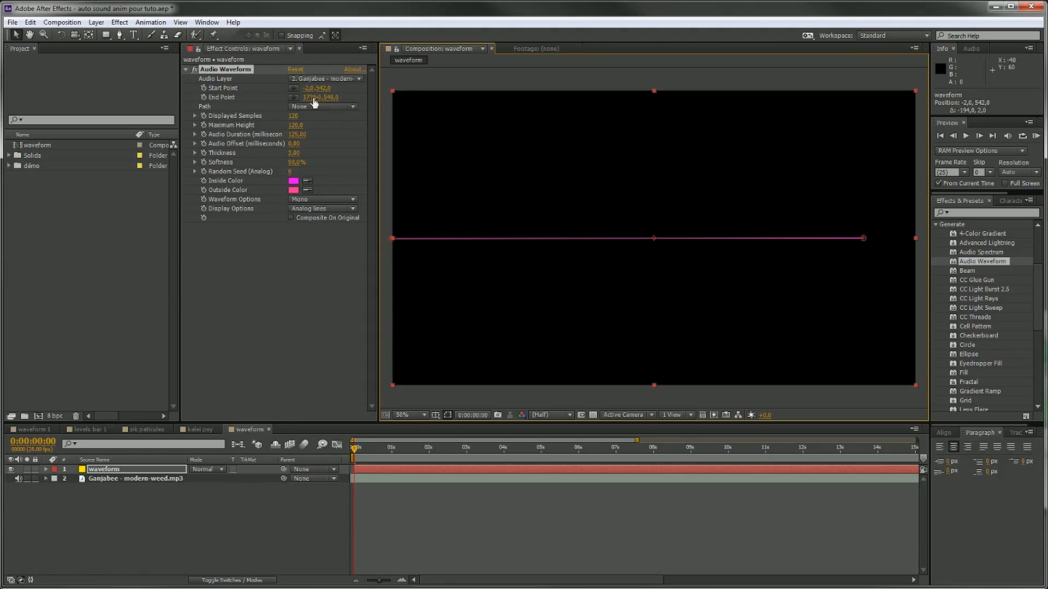
{"action": "left_click_drag", "start_coordinate": [315, 98], "coordinate": [293, 97]}
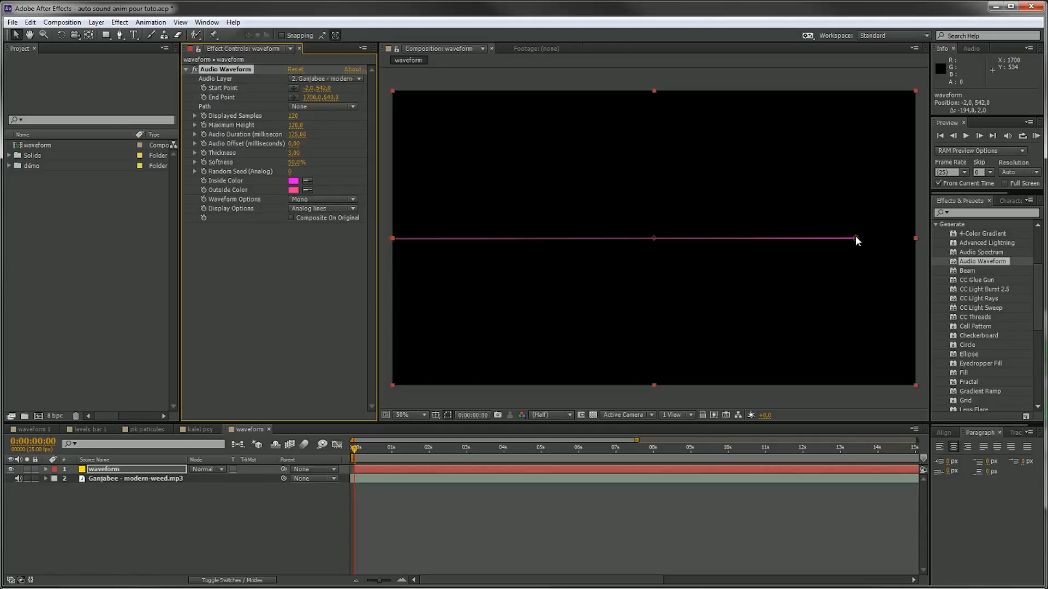
{"action": "left_click_drag", "start_coordinate": [856, 238], "coordinate": [916, 240]}
{"action": "mouse_move", "coordinate": [511, 457]}
{"action": "left_mouse_down"}
{"action": "mouse_move", "coordinate": [558, 453]}
{"action": "mouse_move", "coordinate": [511, 458]}
{"action": "left_mouse_up"}
{"action": "left_click_drag", "start_coordinate": [607, 461], "coordinate": [644, 454]}
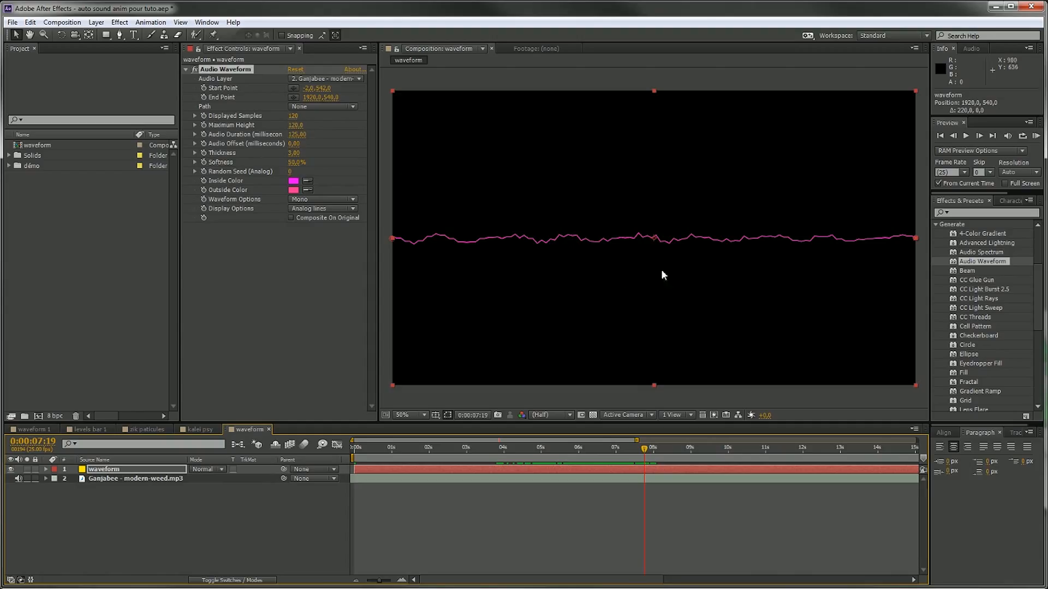
Set the Audio Waveform effect's Displayed Samples to 1920
{"action": "left_click", "coordinate": [296, 116]}
{"action": "type", "text": "1500"}
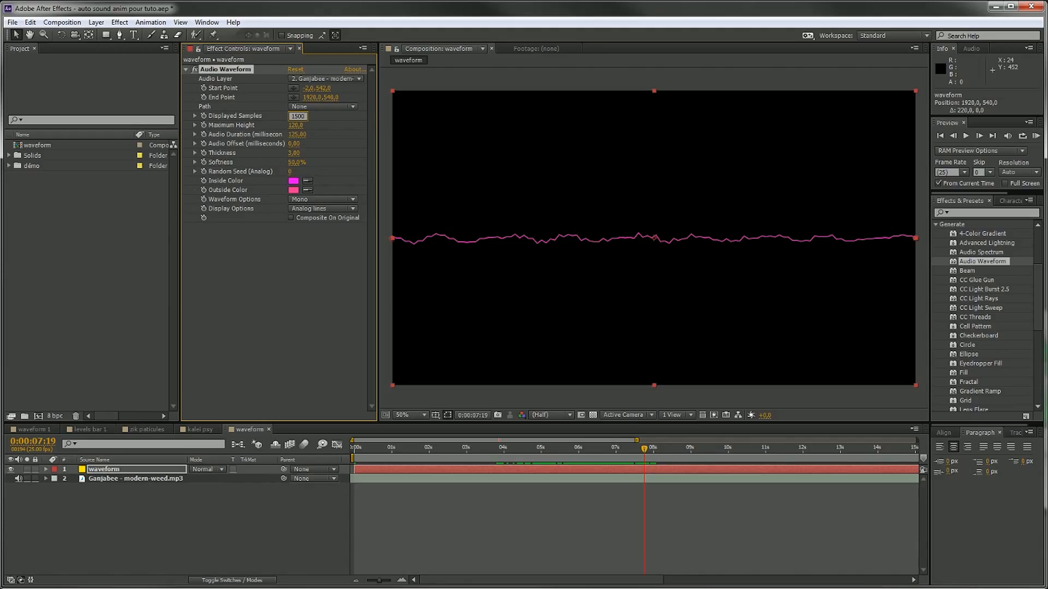
{"action": "double_click", "coordinate": [306, 116]}
{"action": "type", "text": "1920"}
{"action": "left_click", "coordinate": [319, 278]}
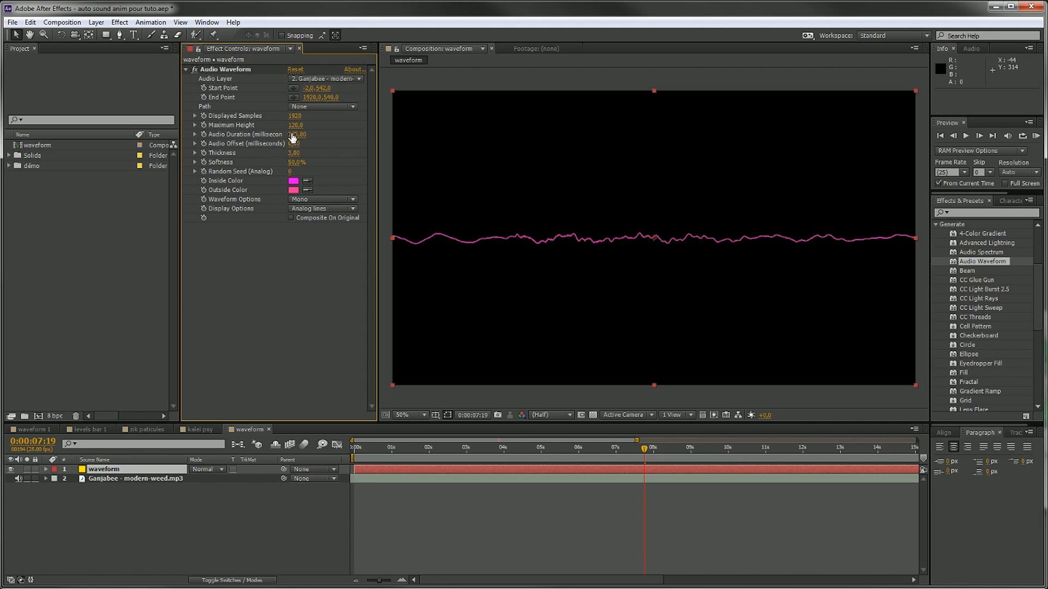
Increase the waveform's Audio Duration to 13245 milliseconds and its Maximum Height to 380
{"action": "left_click_drag", "start_coordinate": [297, 134], "coordinate": [394, 136]}
{"action": "left_click_drag", "start_coordinate": [296, 137], "coordinate": [175, 209]}
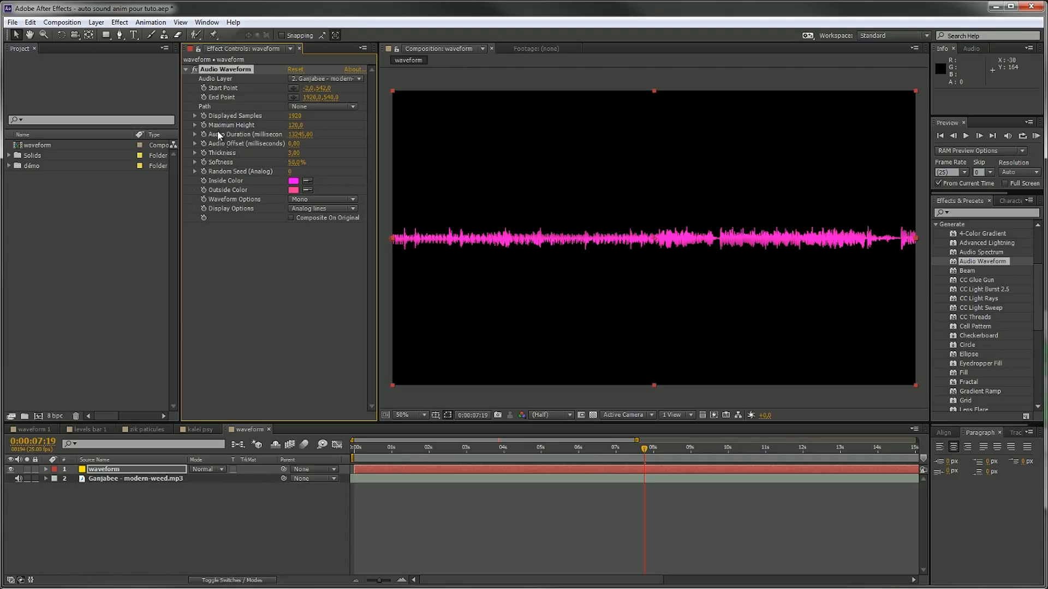
{"action": "left_click_drag", "start_coordinate": [293, 127], "coordinate": [423, 113]}
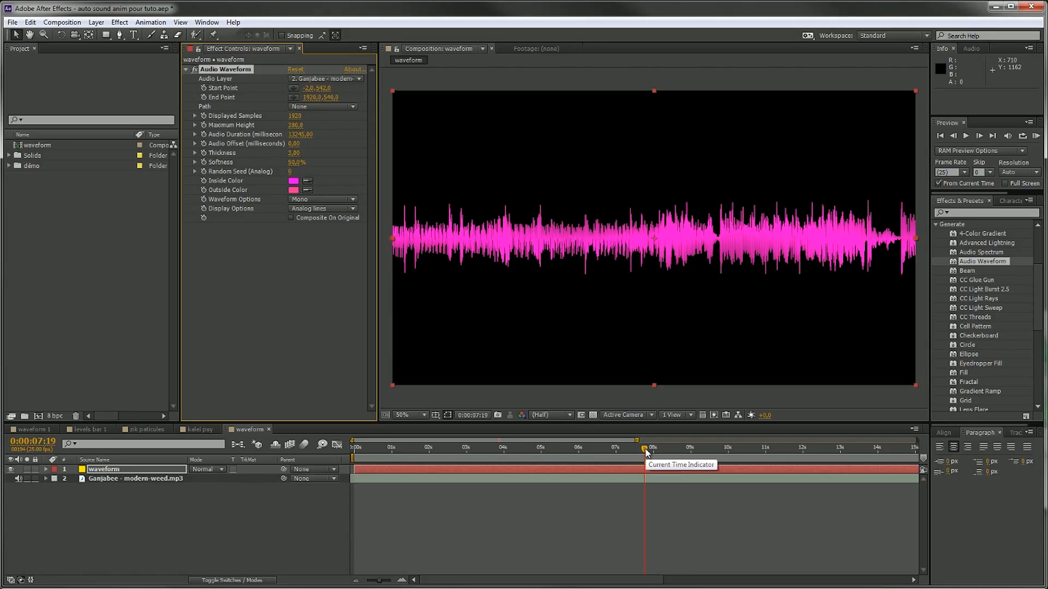
Return to 0:00:00:00 and play a RAM preview of the animated waveform
{"action": "left_click_drag", "start_coordinate": [646, 452], "coordinate": [340, 410]}
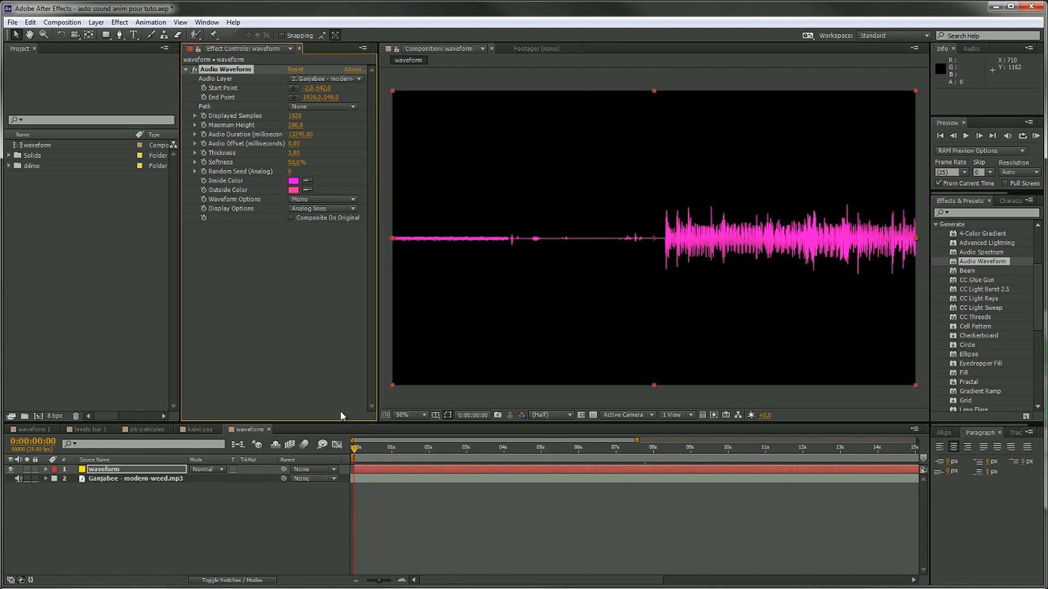
{"action": "key", "text": "KP_0"}
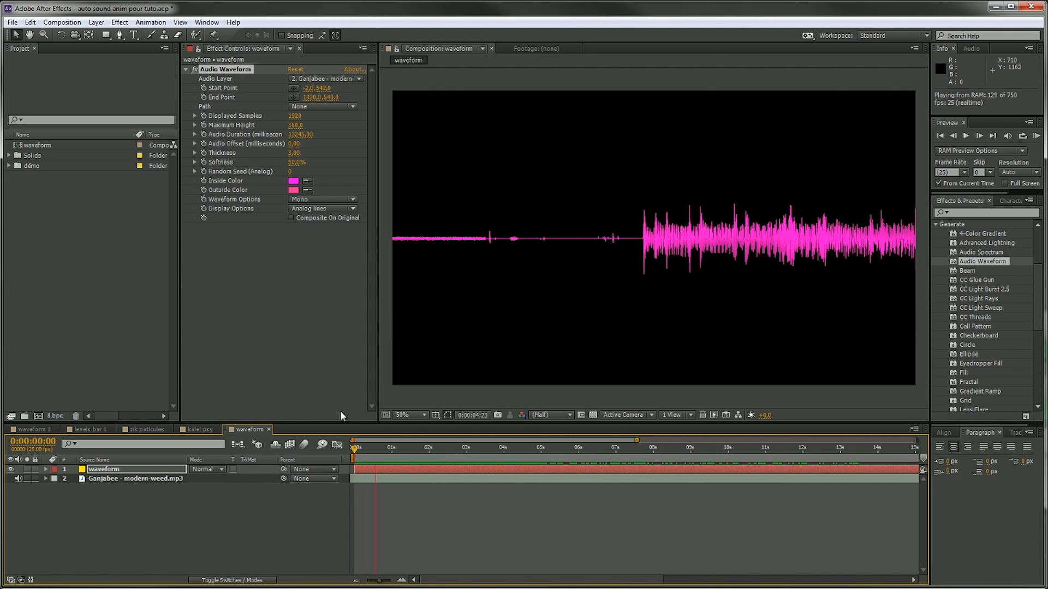
{"action": "key", "text": "space"}
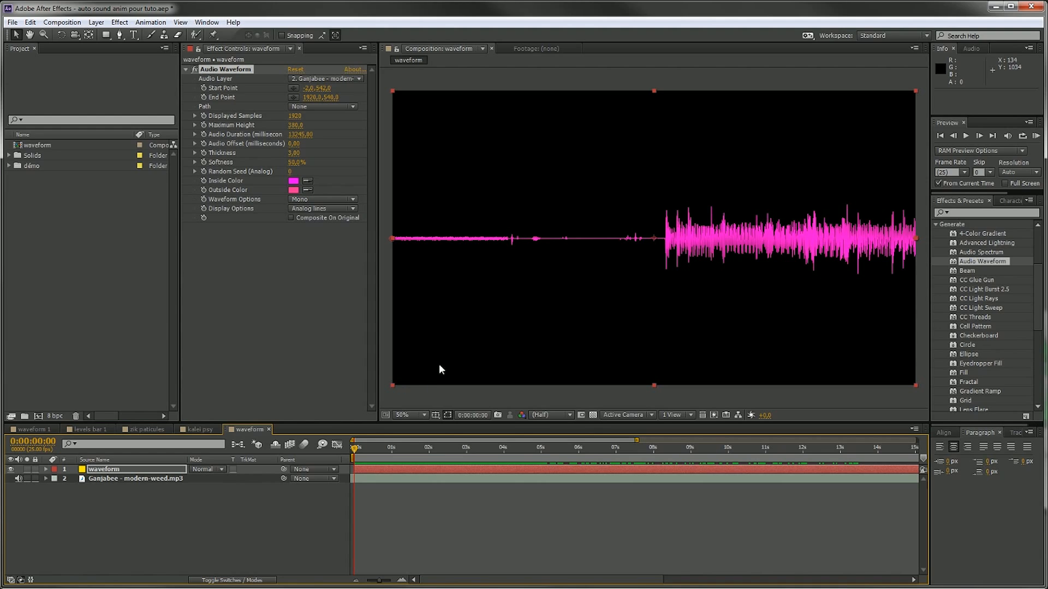
Set the waveform's Display Options to Digital and scrub to 0:00:03:24 to check the result
{"action": "left_click", "coordinate": [328, 209]}
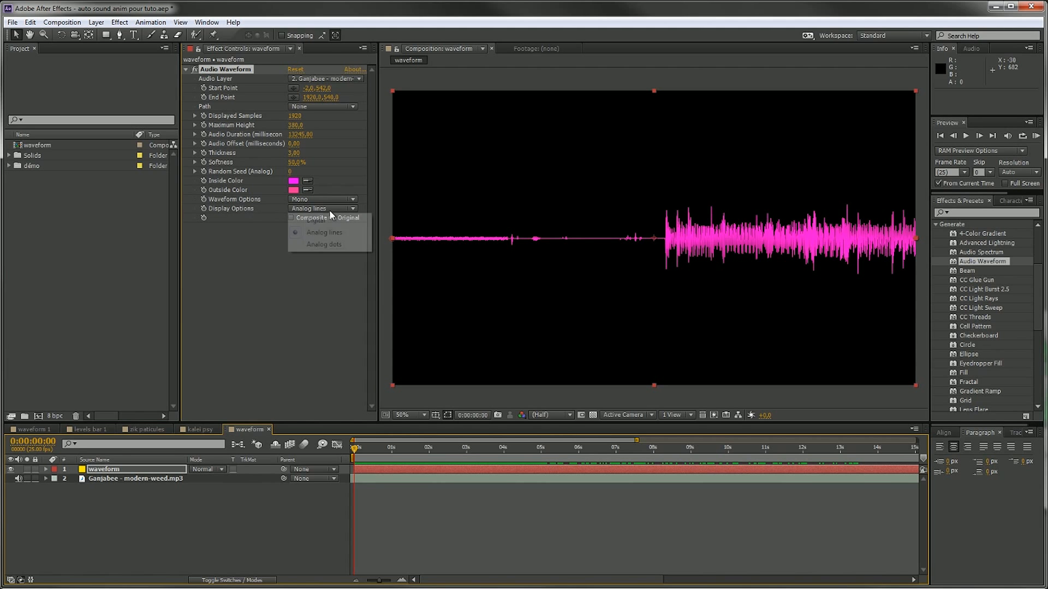
{"action": "left_click", "coordinate": [325, 220]}
{"action": "left_click_drag", "start_coordinate": [356, 447], "coordinate": [502, 424]}
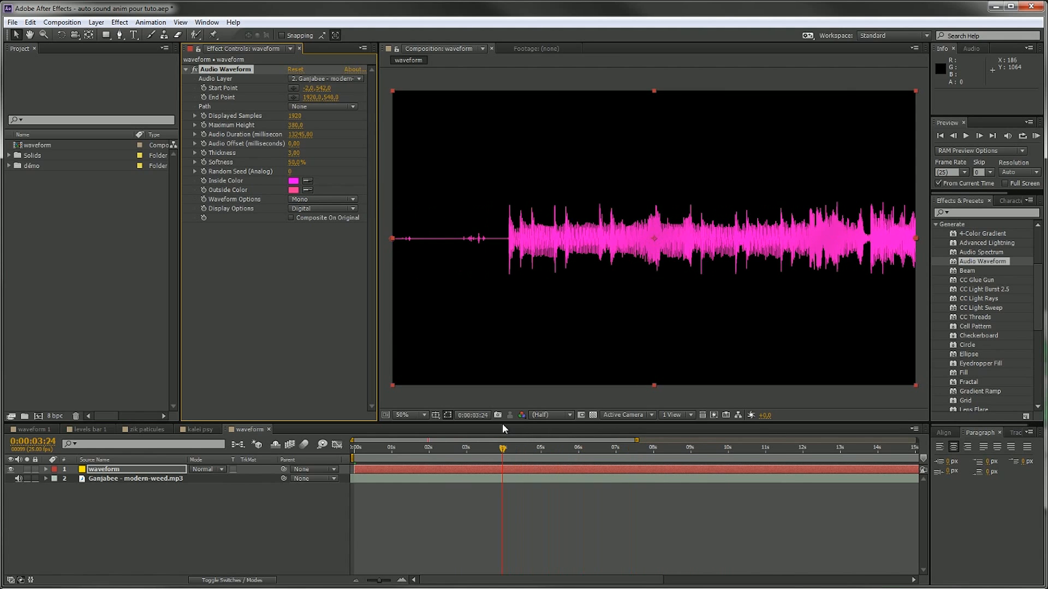
Try a much larger waveform Thickness of about 77 and a Softness of 0%
{"action": "key", "text": "/"}
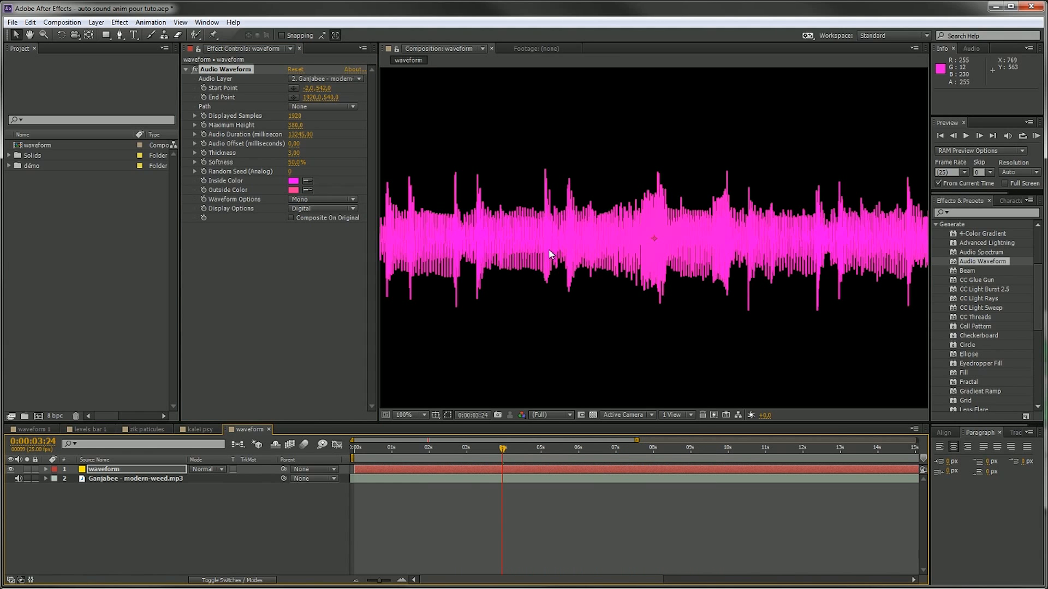
{"action": "left_click_drag", "start_coordinate": [479, 255], "coordinate": [626, 250]}
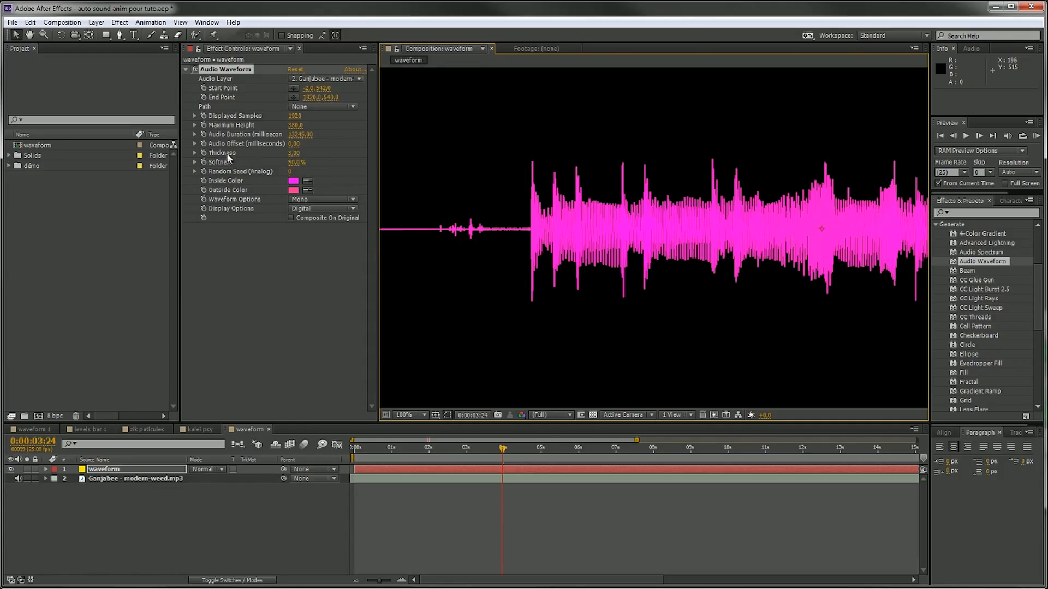
{"action": "mouse_move", "coordinate": [294, 157]}
{"action": "left_mouse_down"}
{"action": "mouse_move", "coordinate": [472, 154]}
{"action": "mouse_move", "coordinate": [298, 153]}
{"action": "left_mouse_up"}
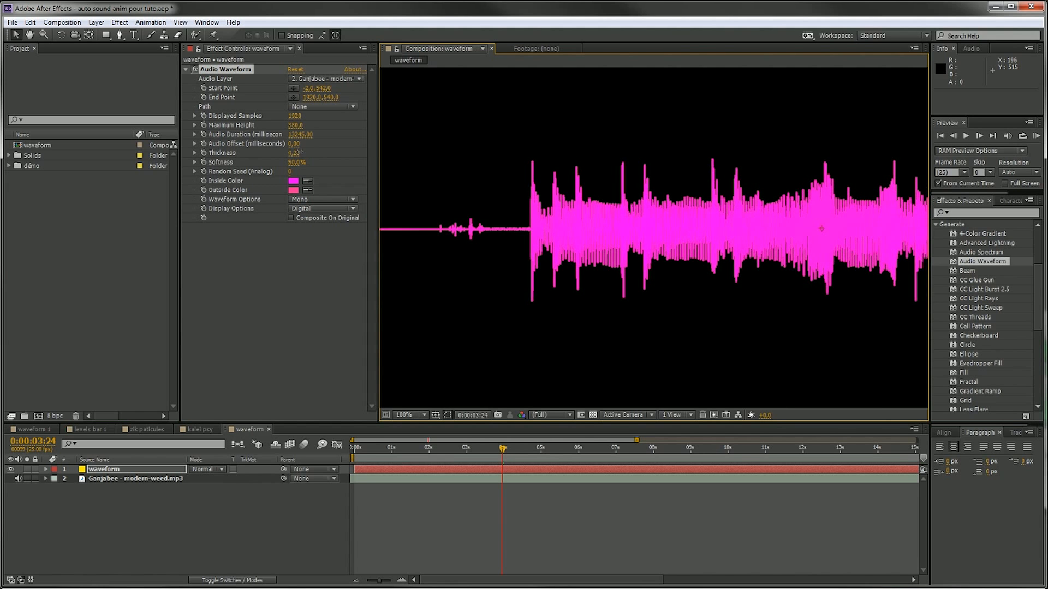
{"action": "left_click_drag", "start_coordinate": [297, 154], "coordinate": [300, 154]}
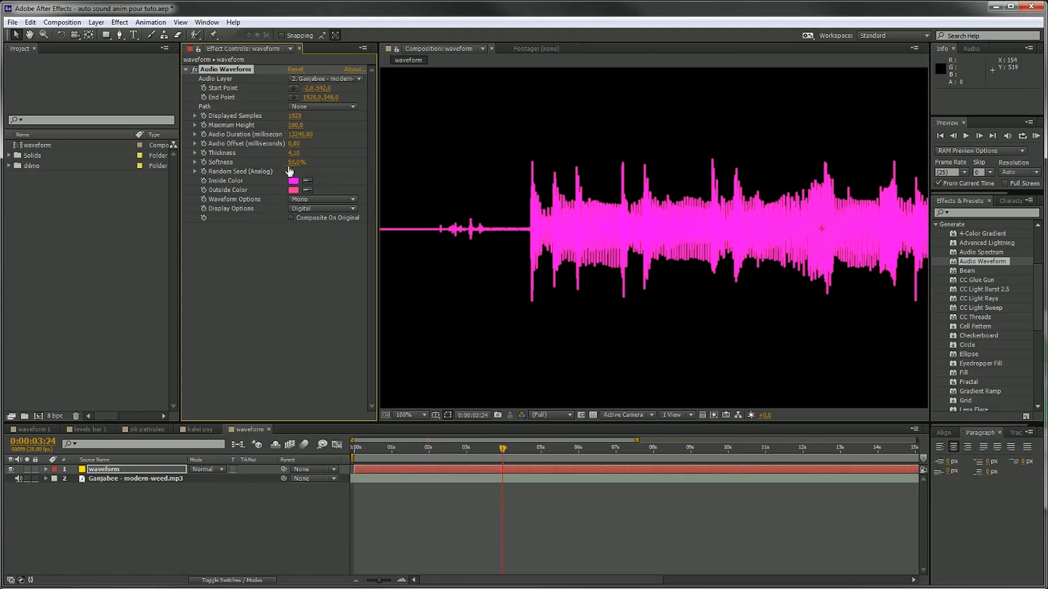
{"action": "left_click_drag", "start_coordinate": [266, 161], "coordinate": [695, 171]}
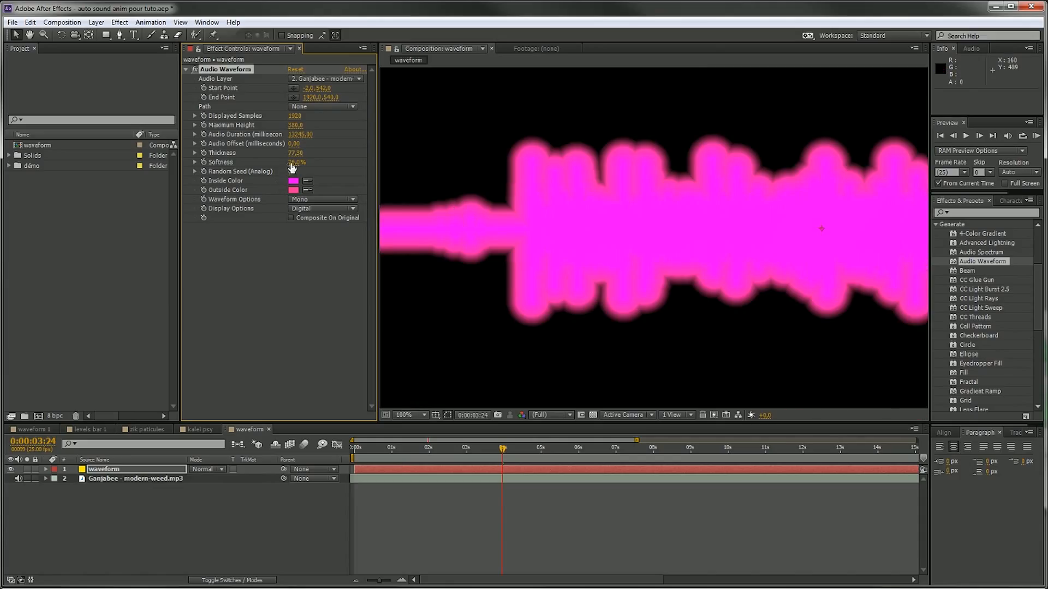
{"action": "left_click_drag", "start_coordinate": [291, 166], "coordinate": [277, 163]}
{"action": "scroll", "coordinate": [608, 239], "scroll_direction": "down", "scroll_amount": 1}
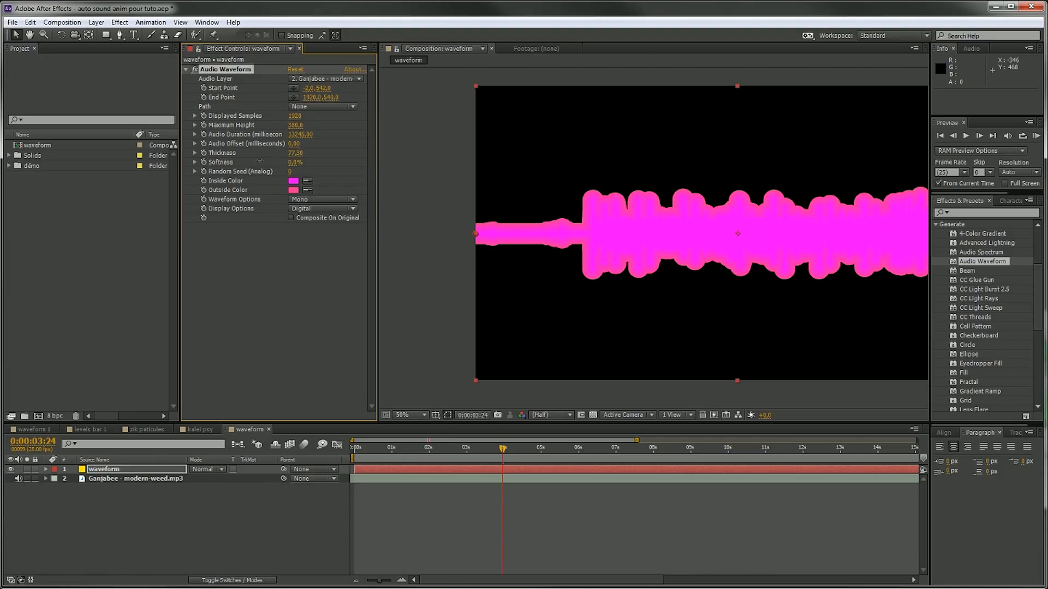
Set the waveform's Thickness to 2.80 and its Softness to 37%
{"action": "left_click_drag", "start_coordinate": [333, 163], "coordinate": [256, 158]}
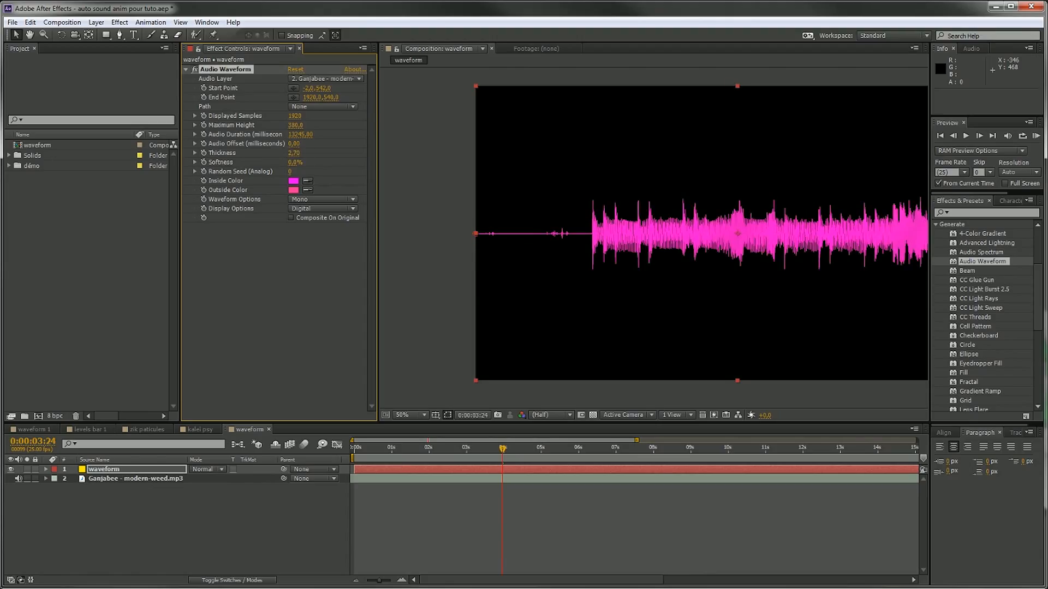
{"action": "scroll", "coordinate": [711, 257], "scroll_direction": "up", "scroll_amount": 1}
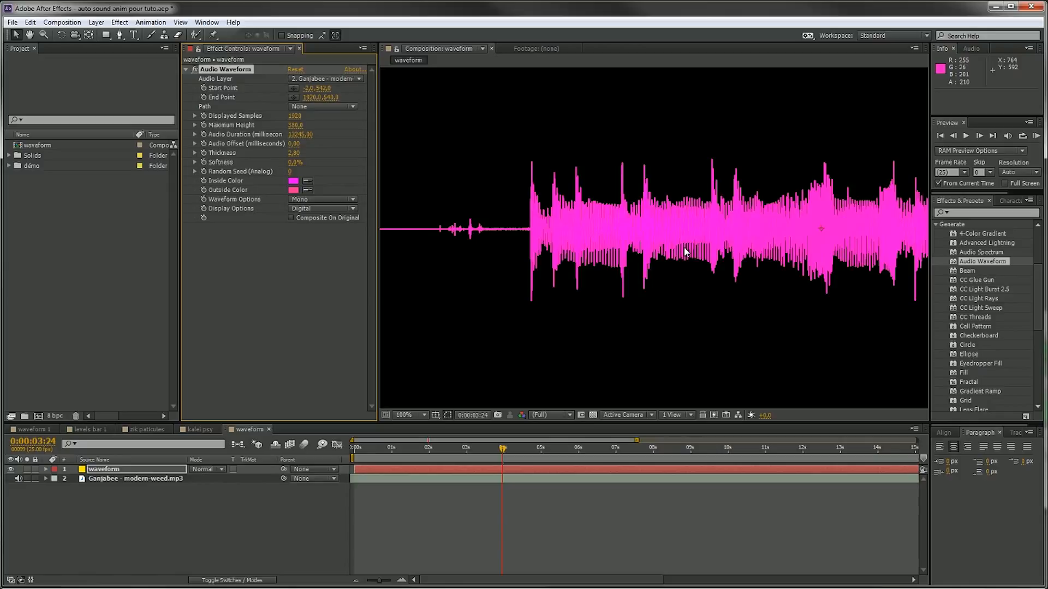
{"action": "left_click_drag", "start_coordinate": [299, 163], "coordinate": [314, 158]}
{"action": "scroll", "coordinate": [659, 248], "scroll_direction": "up", "scroll_amount": 1}
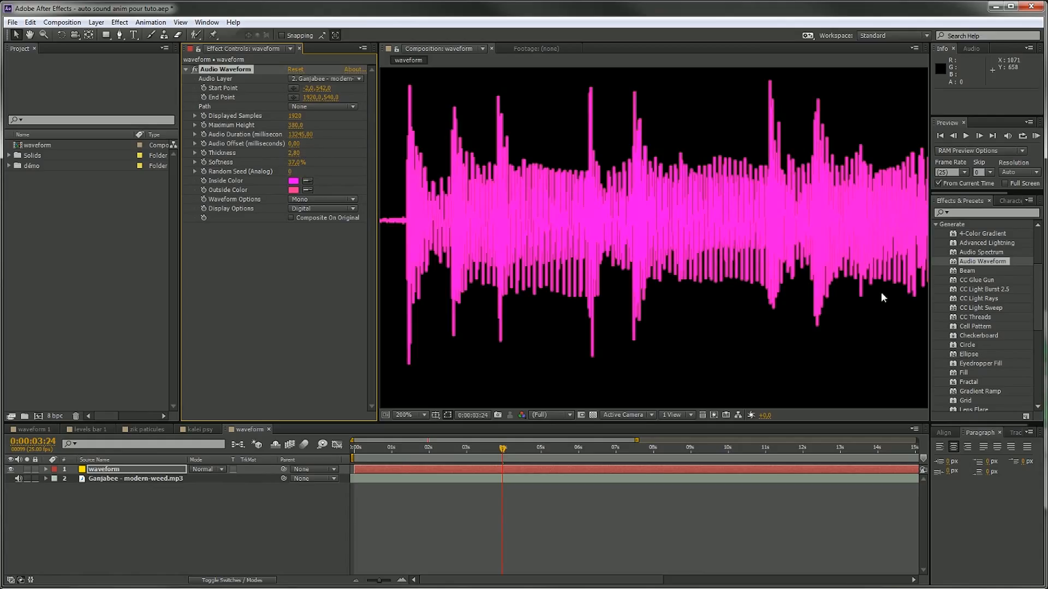
Change the Audio Waveform's Inside Color to bright green (00FF36)
{"action": "scroll", "coordinate": [702, 237], "scroll_direction": "down", "scroll_amount": 2}
{"action": "left_click_drag", "start_coordinate": [763, 233], "coordinate": [687, 237]}
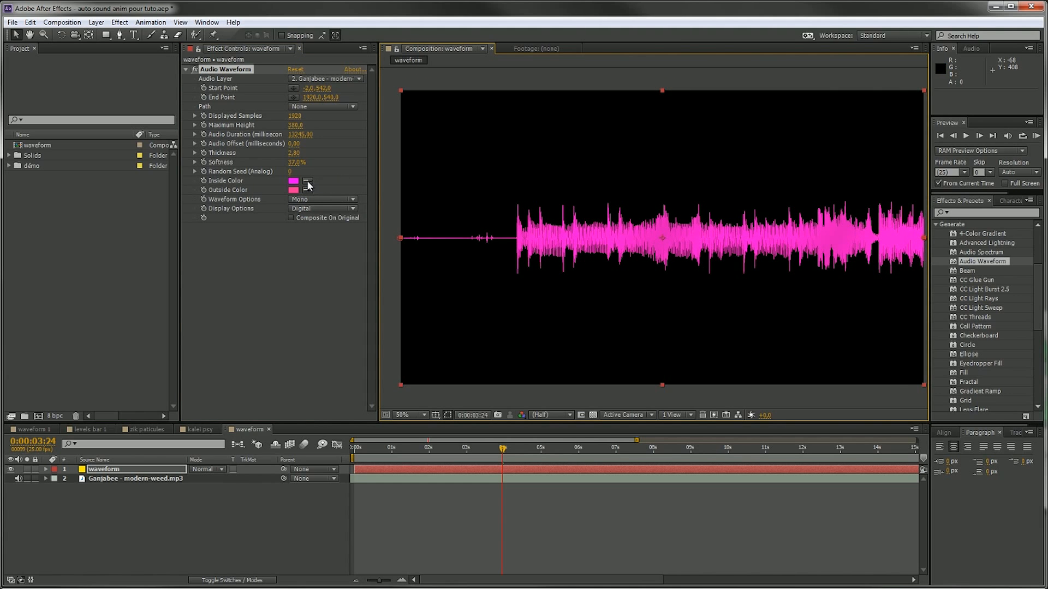
{"action": "left_click", "coordinate": [295, 183]}
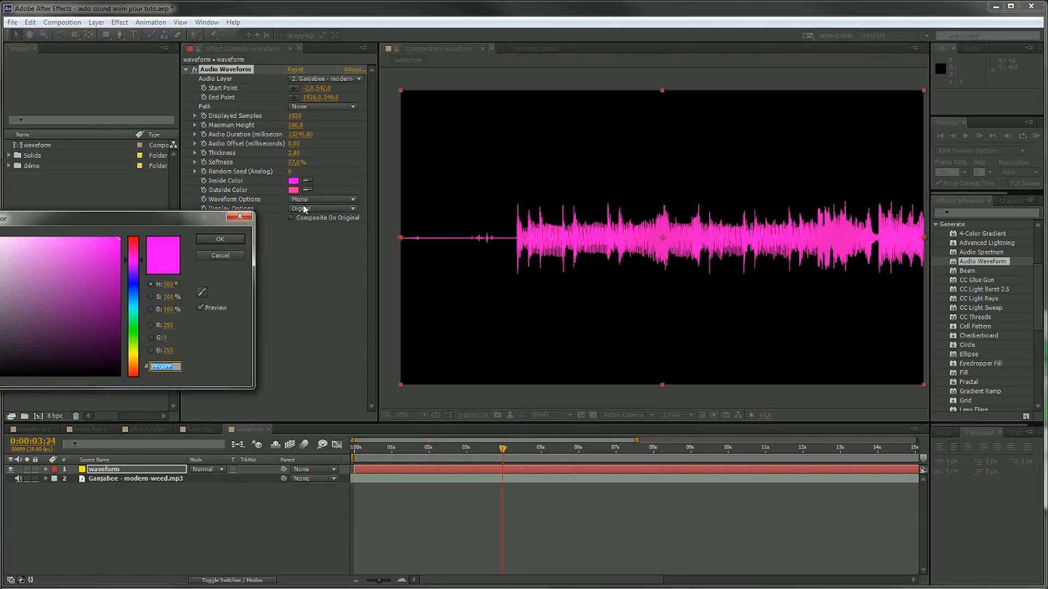
{"action": "left_click_drag", "start_coordinate": [157, 222], "coordinate": [236, 247]}
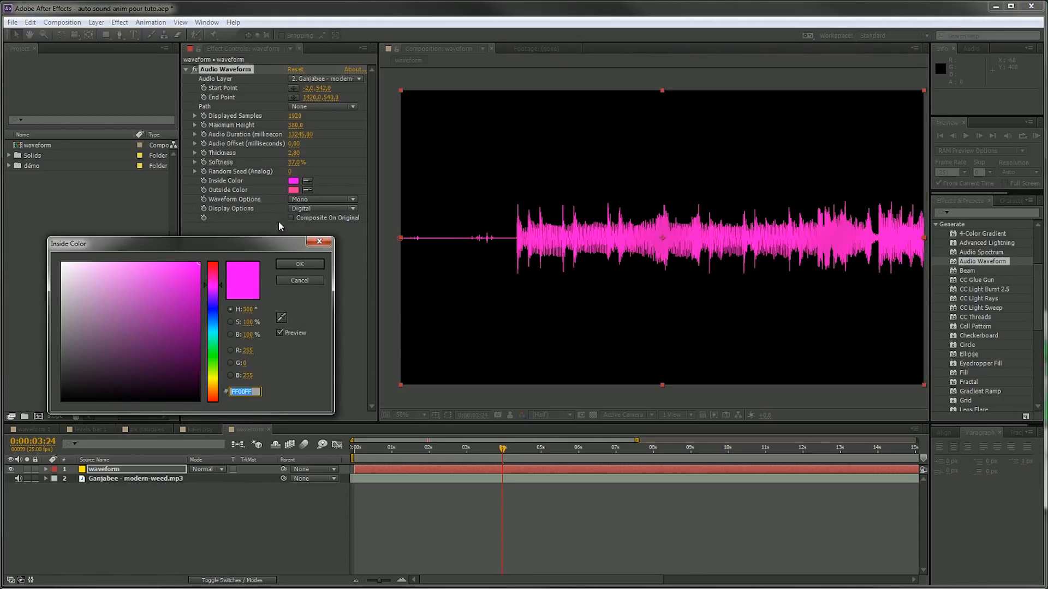
{"action": "left_click", "coordinate": [213, 339]}
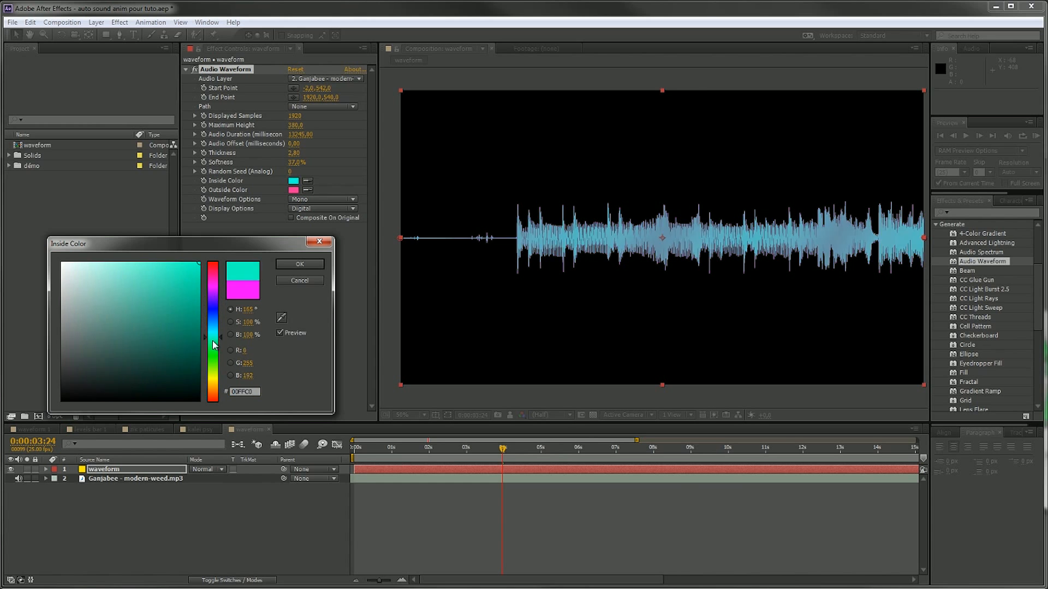
{"action": "left_click", "coordinate": [214, 377]}
{"action": "left_click", "coordinate": [216, 349]}
{"action": "mouse_move", "coordinate": [216, 346]}
{"action": "left_mouse_down"}
{"action": "mouse_move", "coordinate": [217, 356]}
{"action": "mouse_move", "coordinate": [215, 327]}
{"action": "mouse_move", "coordinate": [216, 350]}
{"action": "left_mouse_up"}
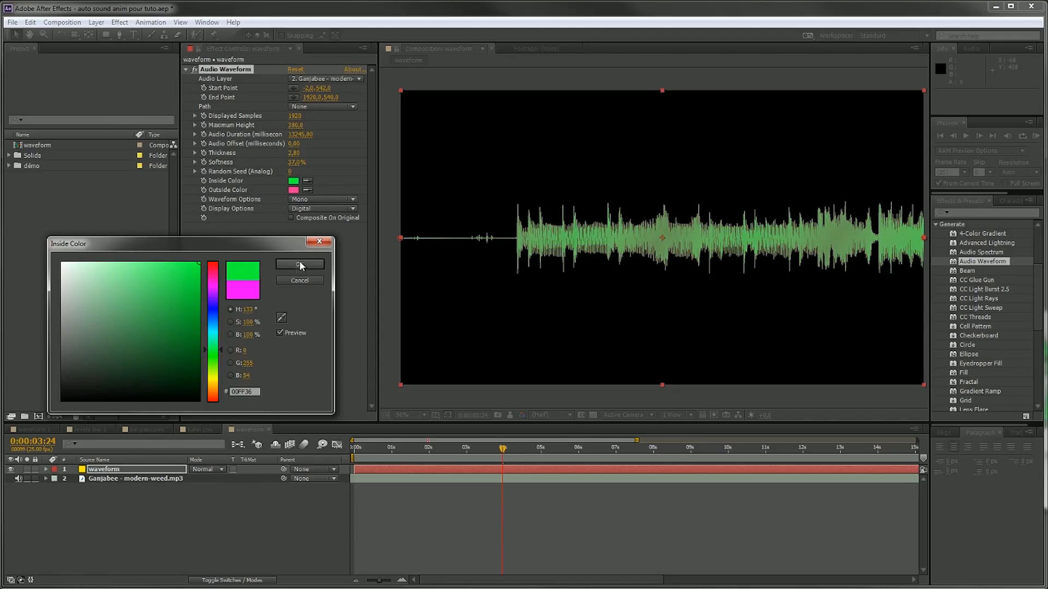
{"action": "left_click", "coordinate": [299, 265]}
Change the Audio Waveform's Outside Color to dark green (176909)
{"action": "left_click", "coordinate": [293, 190]}
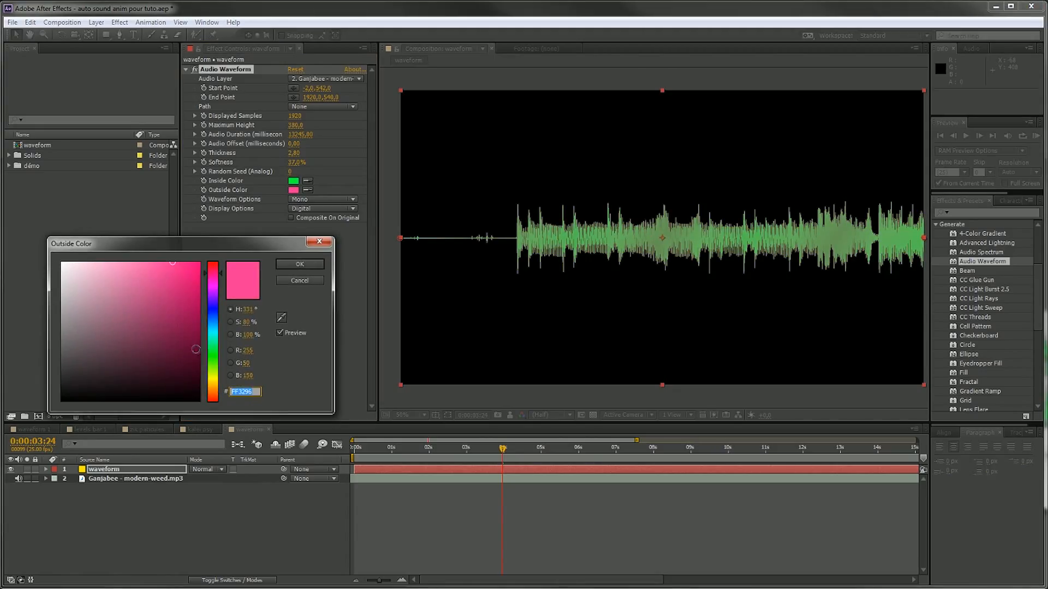
{"action": "left_click", "coordinate": [213, 358]}
{"action": "left_click", "coordinate": [185, 361]}
{"action": "left_click_drag", "start_coordinate": [185, 362], "coordinate": [187, 344]}
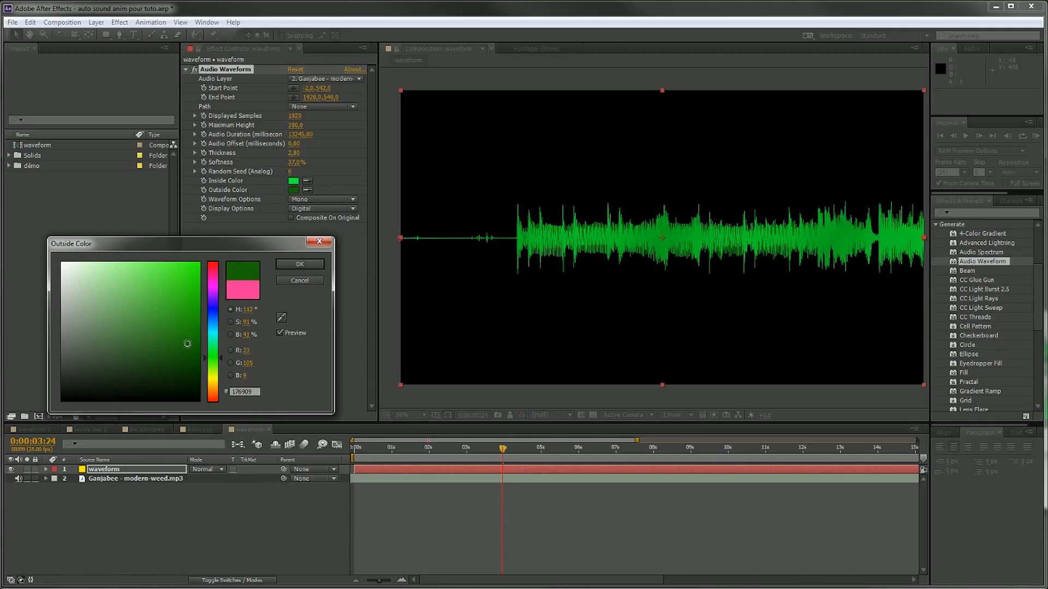
{"action": "left_click", "coordinate": [299, 264]}
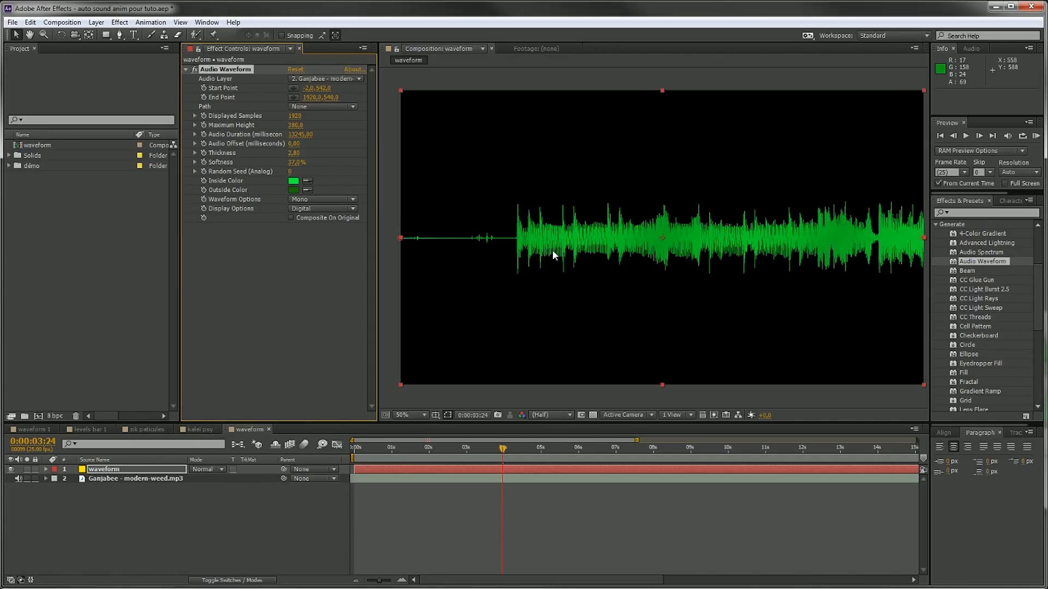
Inspect the recoloured waveform up close, then scrub back to 0:00:02:16 to check it in motion
{"action": "scroll", "coordinate": [551, 252], "scroll_direction": "up", "scroll_amount": 1}
{"action": "scroll", "coordinate": [548, 225], "scroll_direction": "up", "scroll_amount": 1}
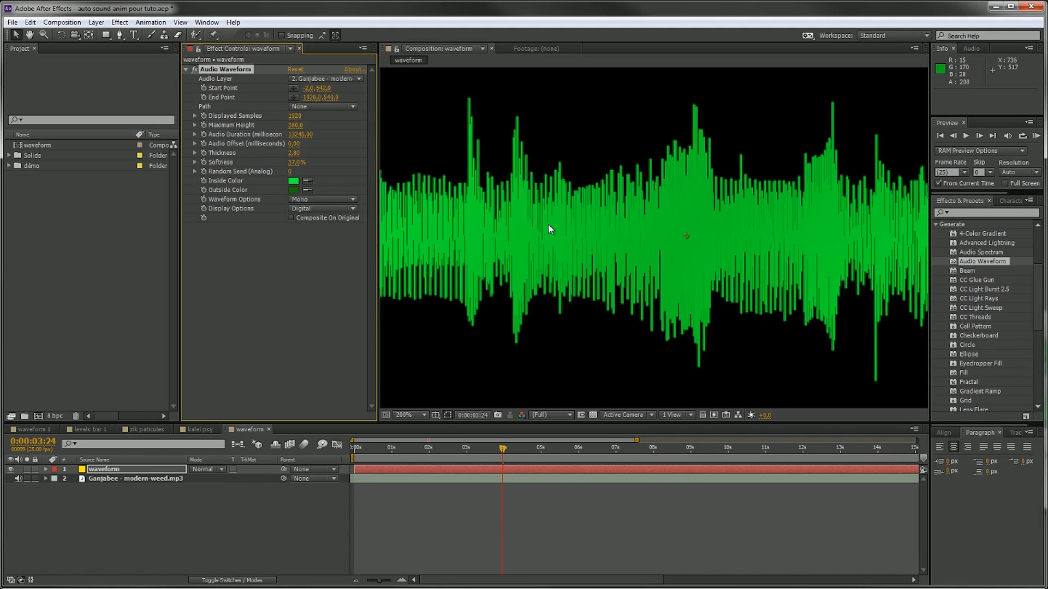
{"action": "scroll", "coordinate": [548, 224], "scroll_direction": "down", "scroll_amount": 2}
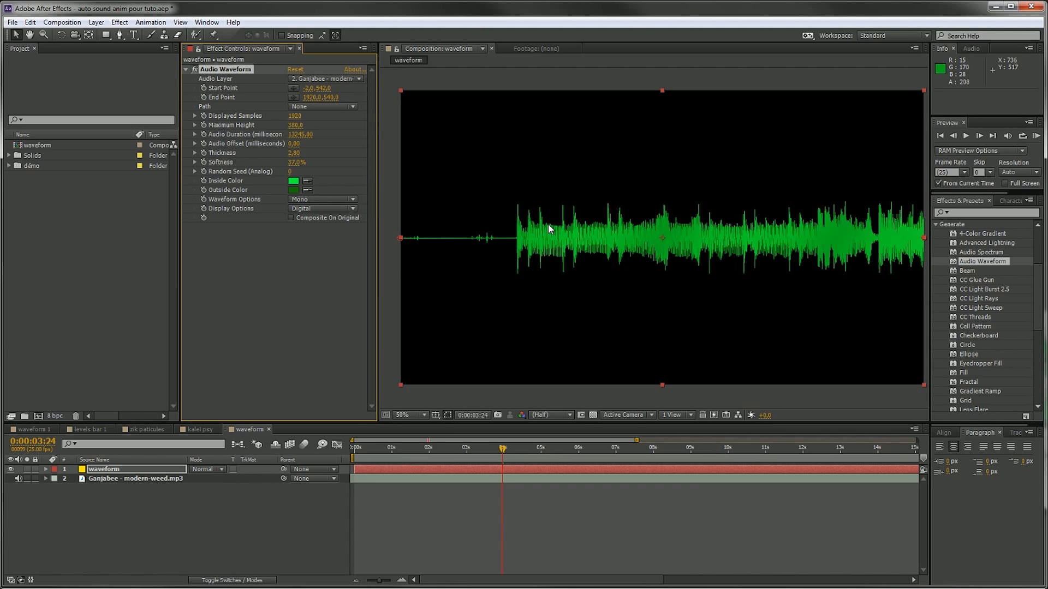
{"action": "mouse_move", "coordinate": [500, 453]}
{"action": "left_mouse_down"}
{"action": "mouse_move", "coordinate": [704, 444]}
{"action": "mouse_move", "coordinate": [503, 449]}
{"action": "left_mouse_up"}
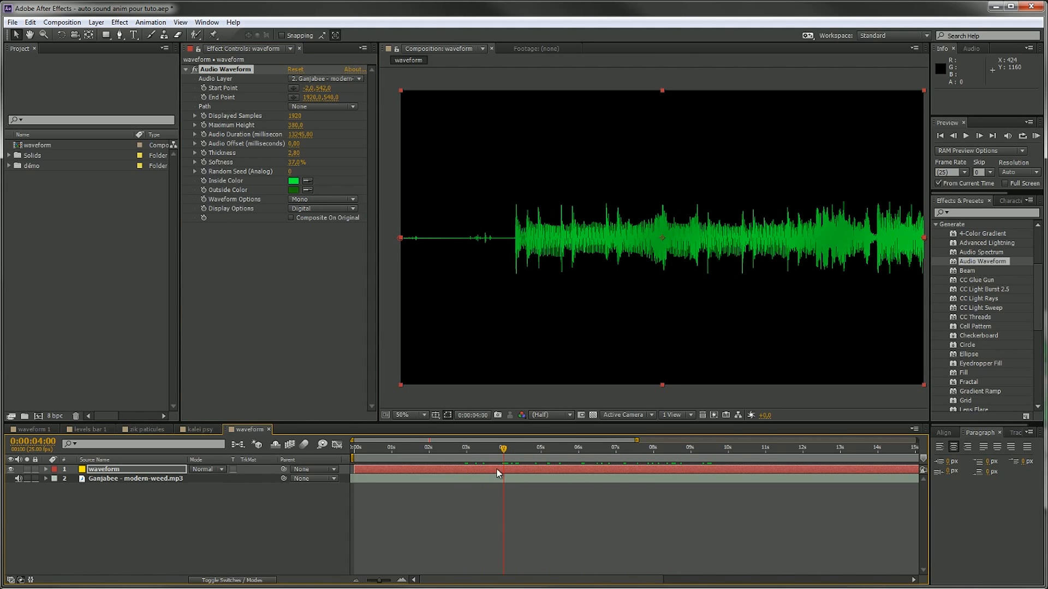
{"action": "left_click_drag", "start_coordinate": [503, 447], "coordinate": [455, 448]}
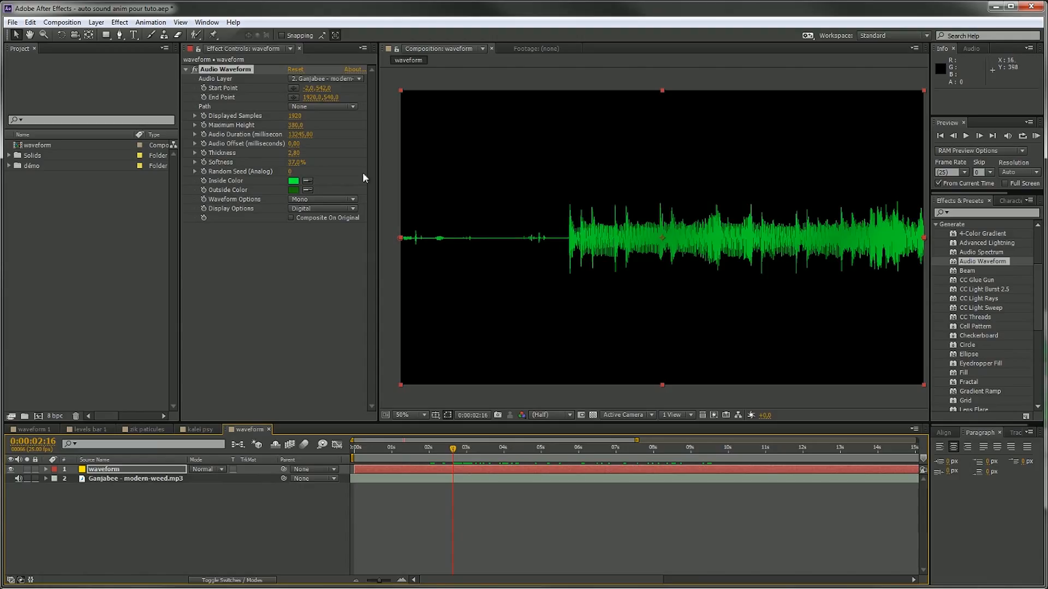
With no layer selected, draw a wide horizontal rectangle shape behind the waveform's extent, spanning beyond both sides of the composition
{"action": "left_click", "coordinate": [106, 35]}
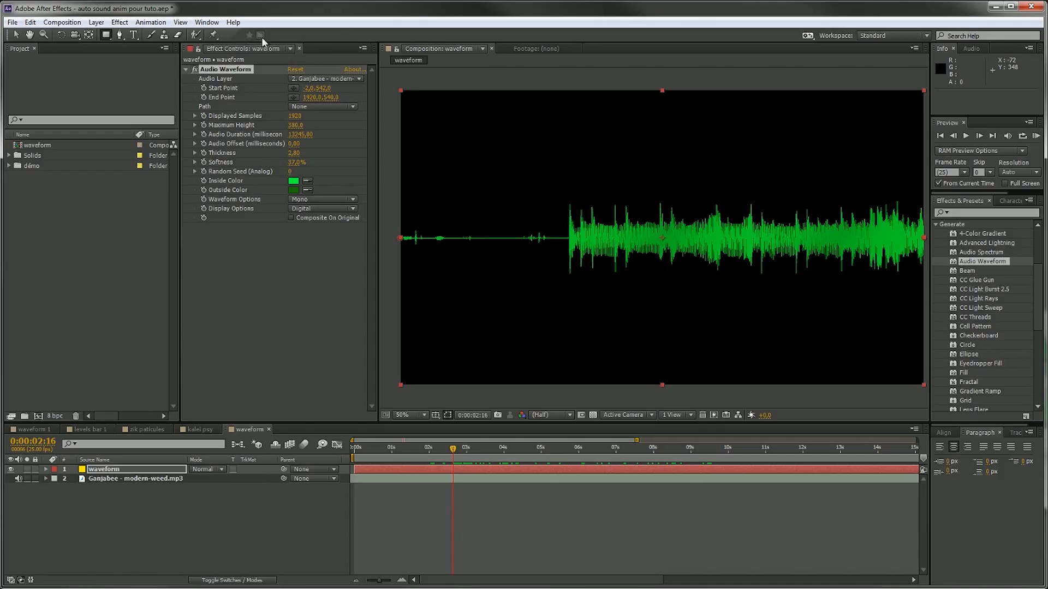
{"action": "left_click", "coordinate": [197, 515]}
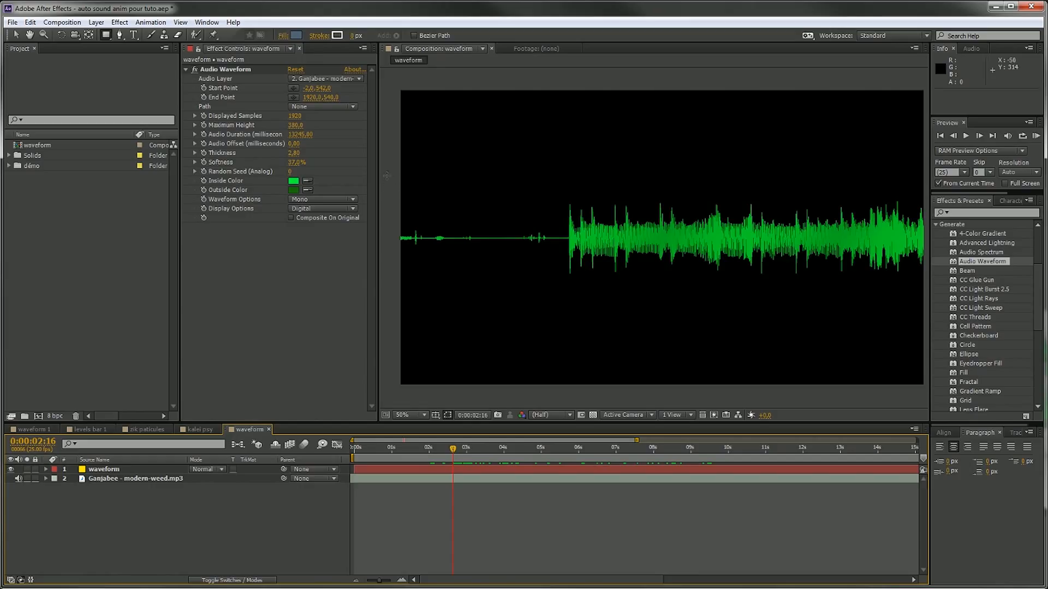
{"action": "left_click_drag", "start_coordinate": [385, 173], "coordinate": [929, 289]}
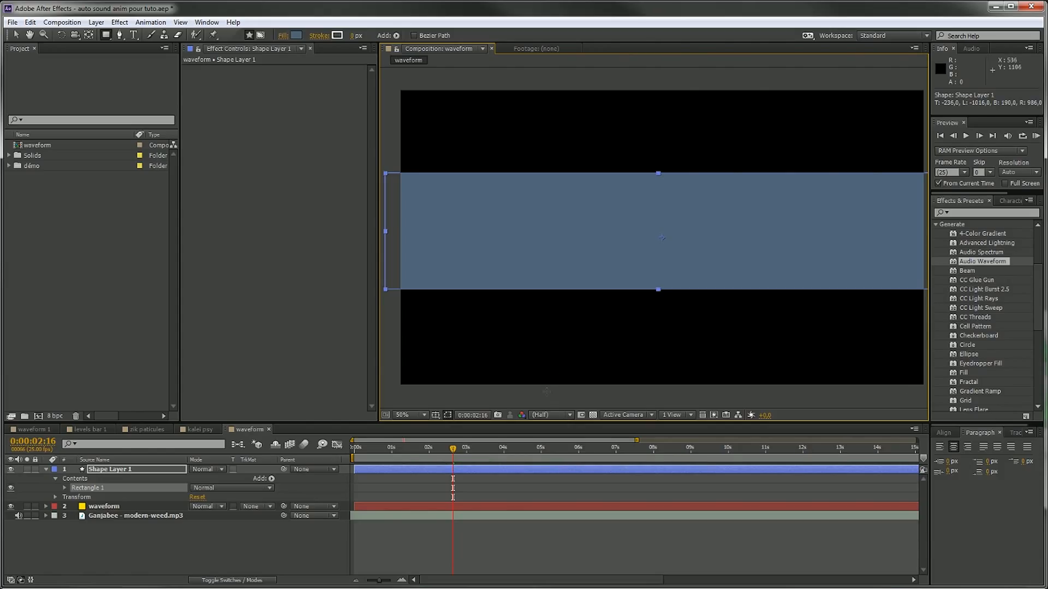
Move the new shape layer below the waveform layer and rename it fond
{"action": "left_click_drag", "start_coordinate": [119, 470], "coordinate": [111, 510]}
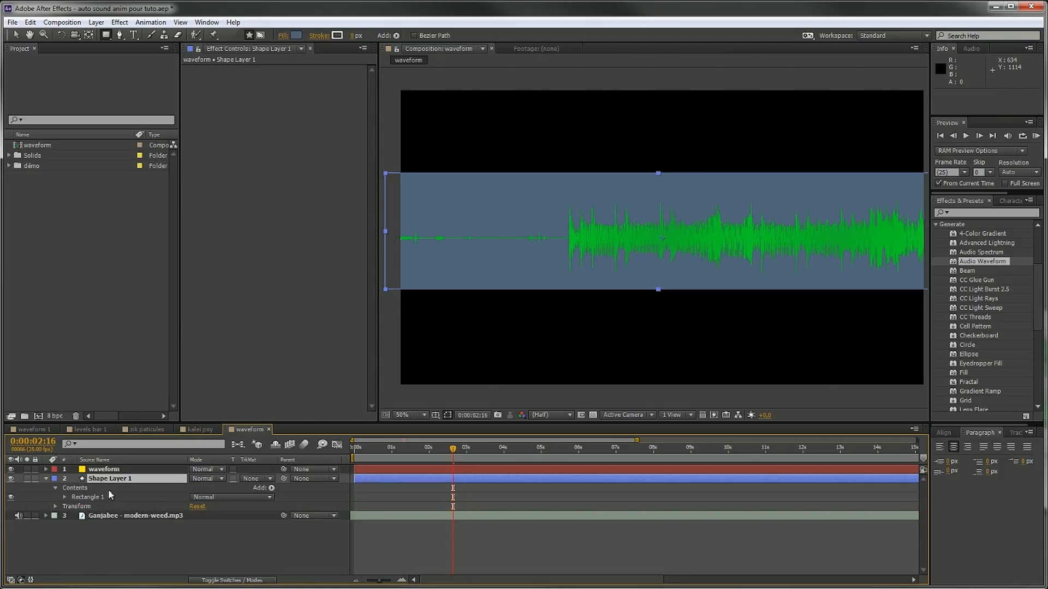
{"action": "key", "text": "Return"}
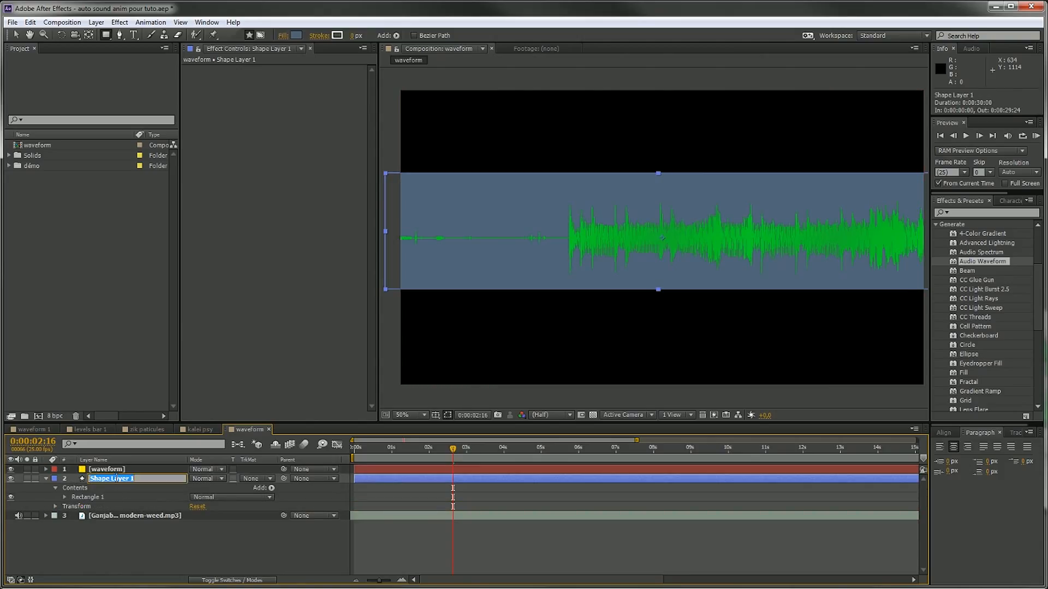
{"action": "type", "text": "fond"}
{"action": "key", "text": "Return"}
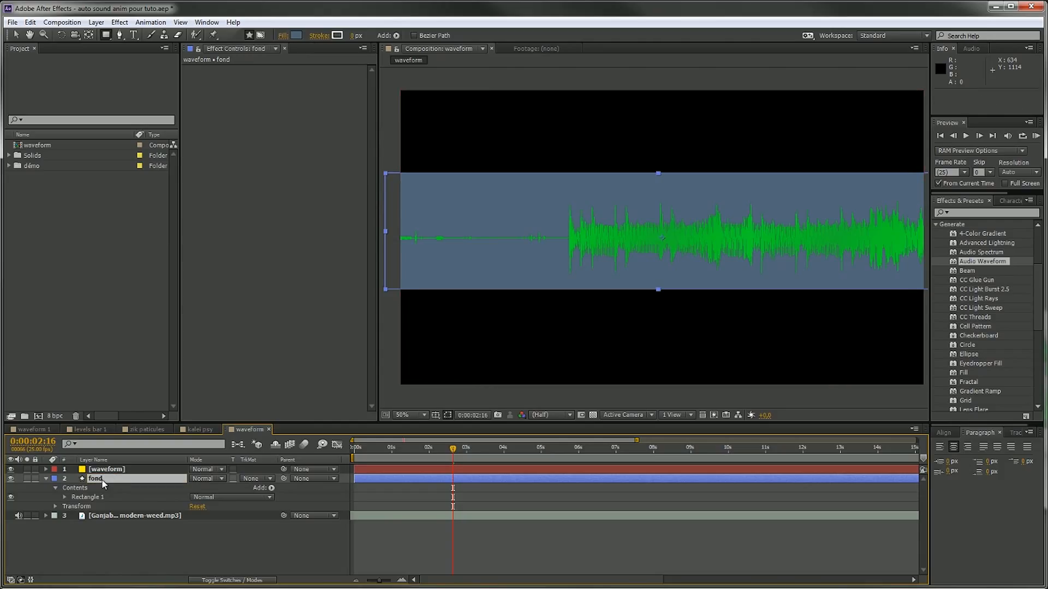
{"action": "left_click", "coordinate": [106, 470]}
{"action": "left_click", "coordinate": [105, 480]}
{"action": "key", "text": "Return"}
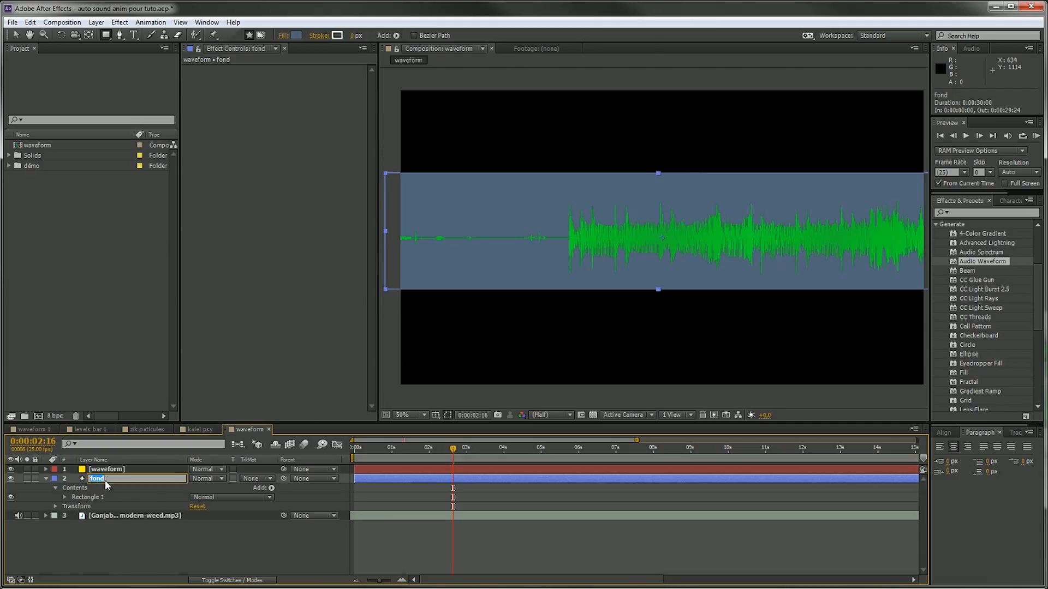
{"action": "key", "text": "Return"}
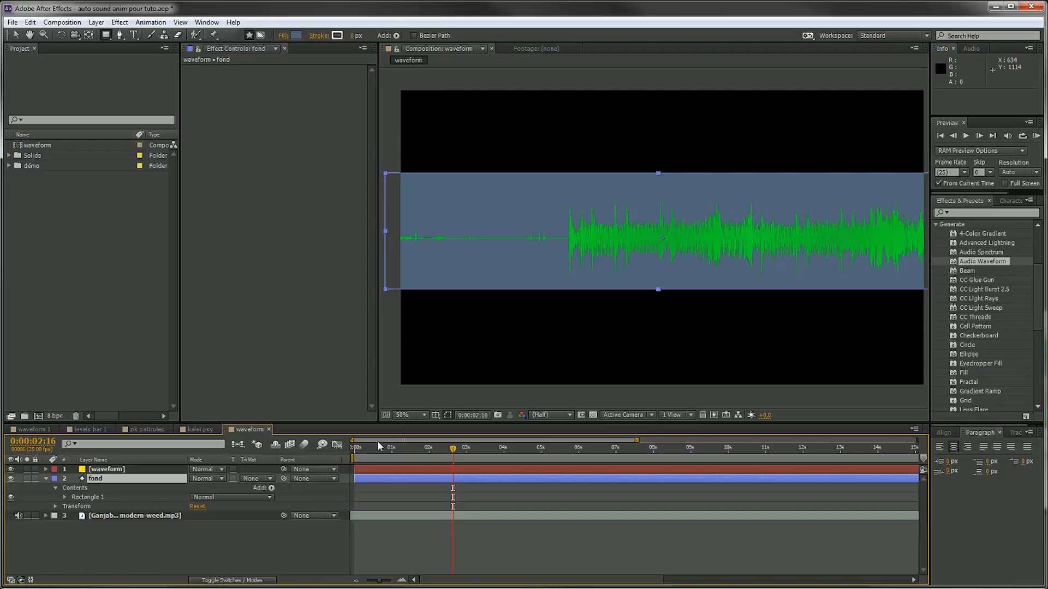
Reduce the fond band's vertical scale to 85% and display the proportional grid over the composition
{"action": "key", "text": "v"}
{"action": "left_click_drag", "start_coordinate": [660, 290], "coordinate": [660, 281]}
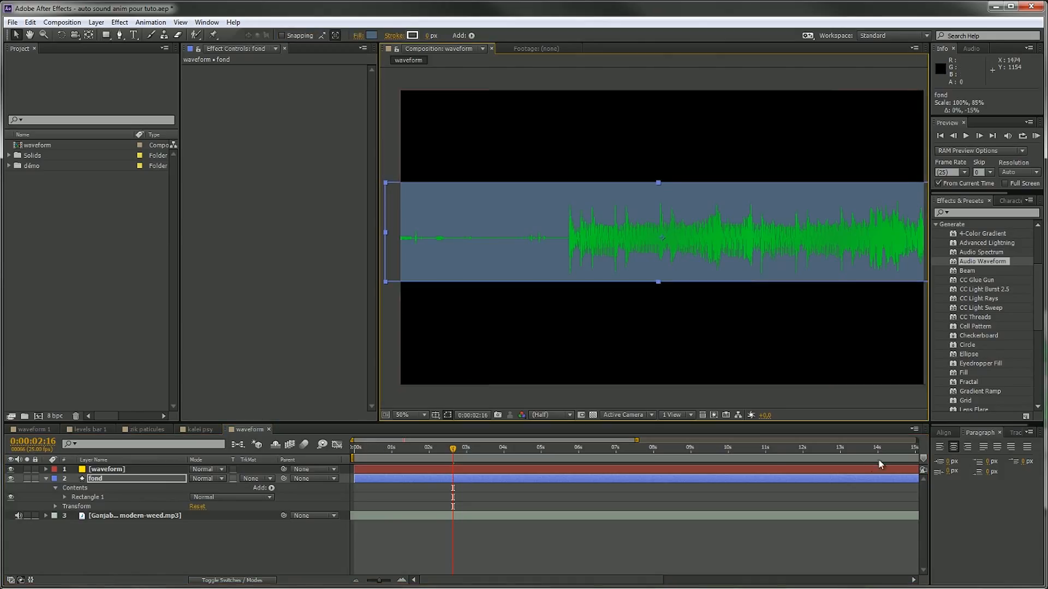
{"action": "left_click", "coordinate": [437, 417]}
{"action": "left_click", "coordinate": [448, 442]}
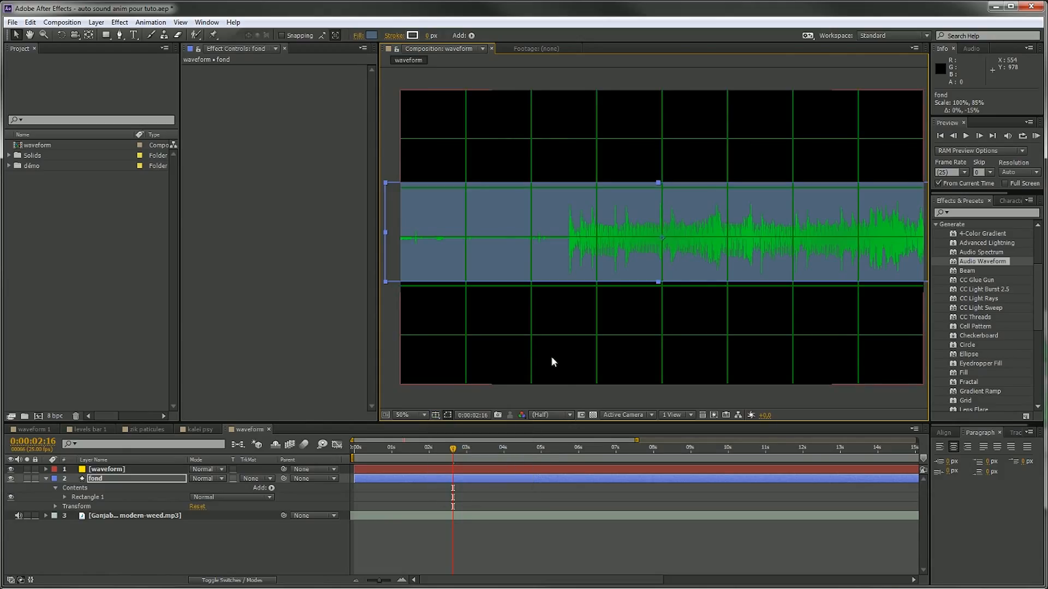
Nudge the fond layer down to position 960, 558 so the band is vertically centred on the grid
{"action": "key", "text": "Down"}
{"action": "key", "text": "Down"}
{"action": "key", "text": "Down"}
{"action": "key", "text": "Down"}
{"action": "key", "text": "Down"}
{"action": "key", "text": "Down"}
{"action": "key", "text": "Down"}
{"action": "key", "text": "Down"}
{"action": "key", "text": "Down"}
{"action": "key", "text": "Down"}
{"action": "key", "text": "Down"}
{"action": "key", "text": "Down"}
{"action": "key", "text": "Down"}
{"action": "key", "text": "Down"}
{"action": "key", "text": "Down"}
{"action": "key", "text": "Down"}
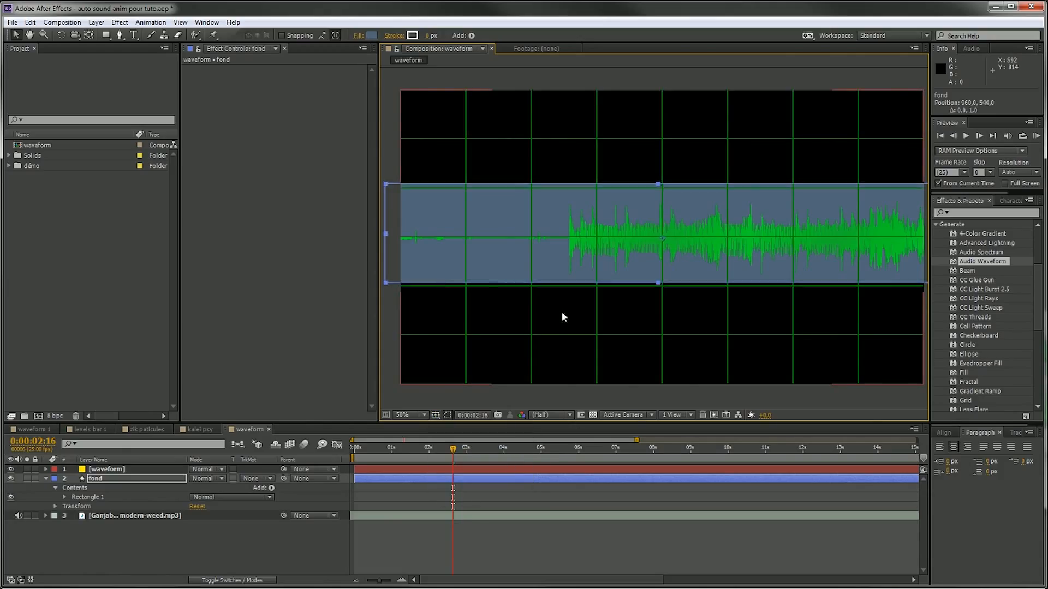
{"action": "key", "text": "Down"}
{"action": "key", "text": "Down"}
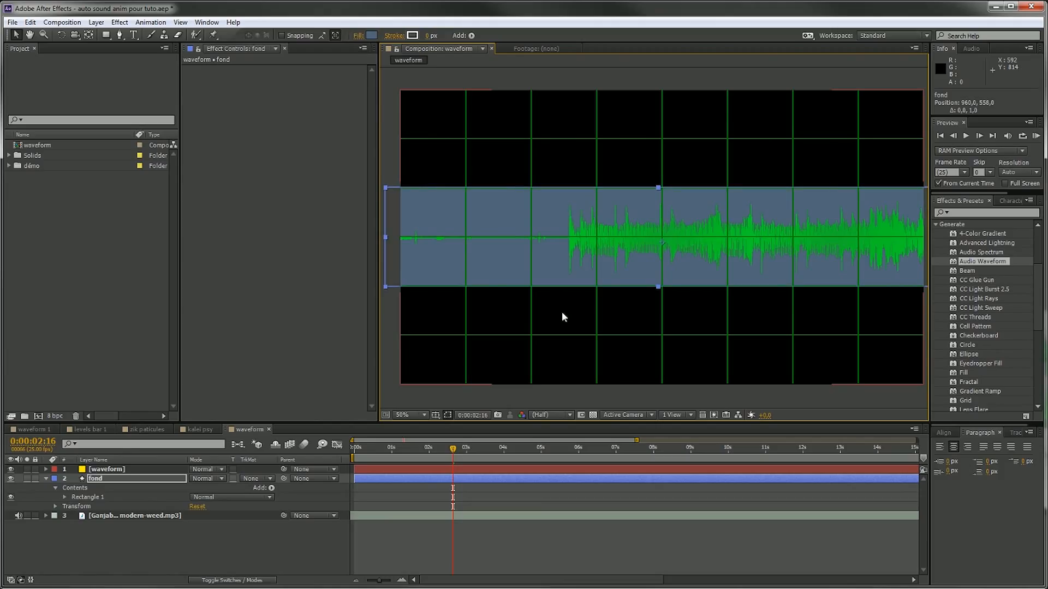
{"action": "key", "text": "Down"}
{"action": "key", "text": "Up"}
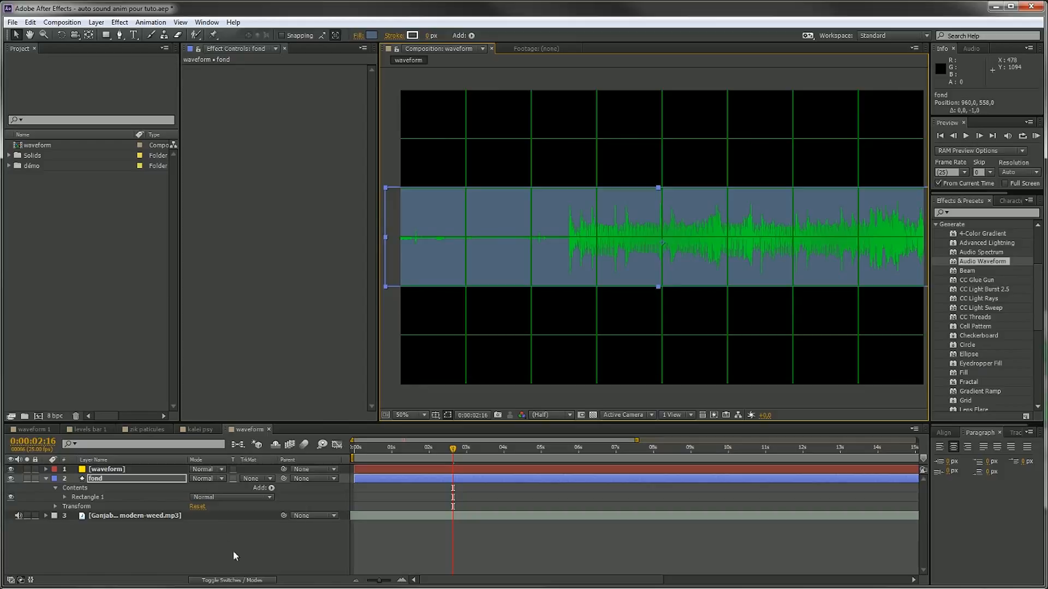
Deselect the fond layer and hide the grid overlays in the composition view
{"action": "left_click", "coordinate": [260, 540]}
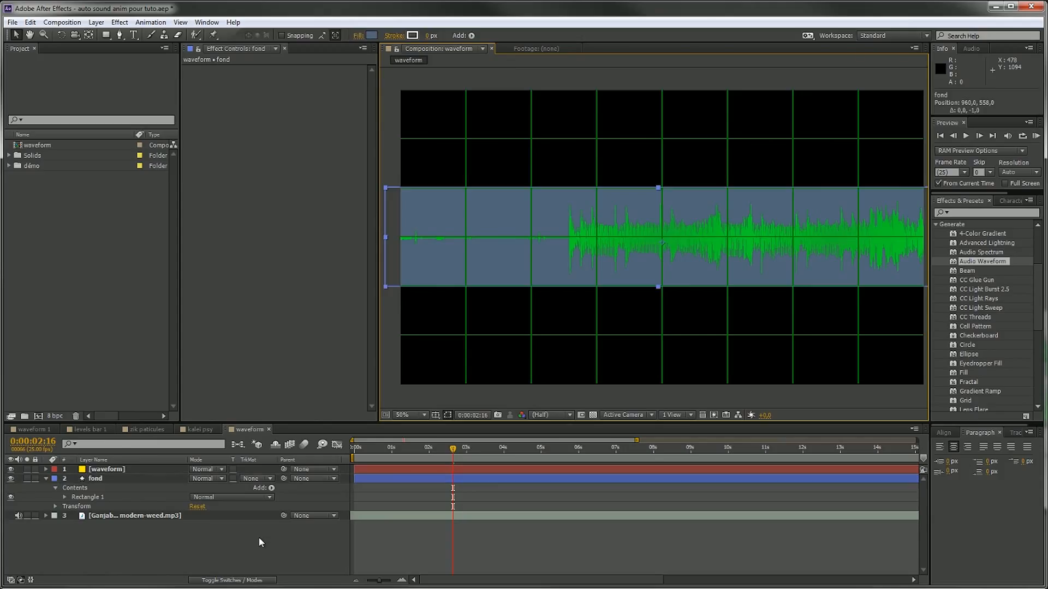
{"action": "left_click", "coordinate": [435, 416]}
{"action": "left_click", "coordinate": [444, 428]}
{"action": "left_click", "coordinate": [435, 415]}
{"action": "left_click", "coordinate": [469, 427]}
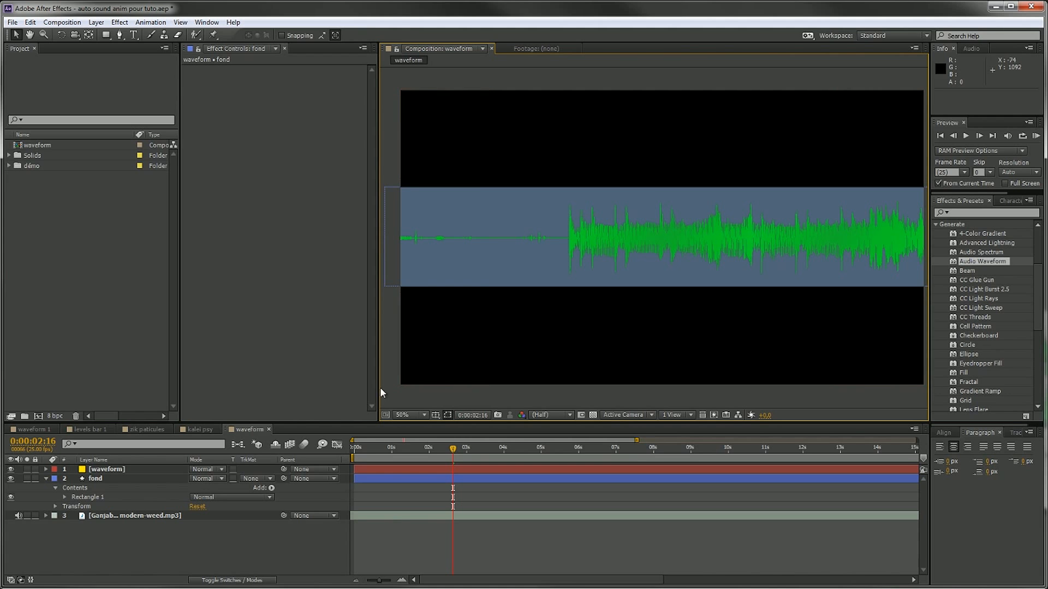
Set the fond shape's fill colour to dark grey (323232)
{"action": "left_click", "coordinate": [96, 478]}
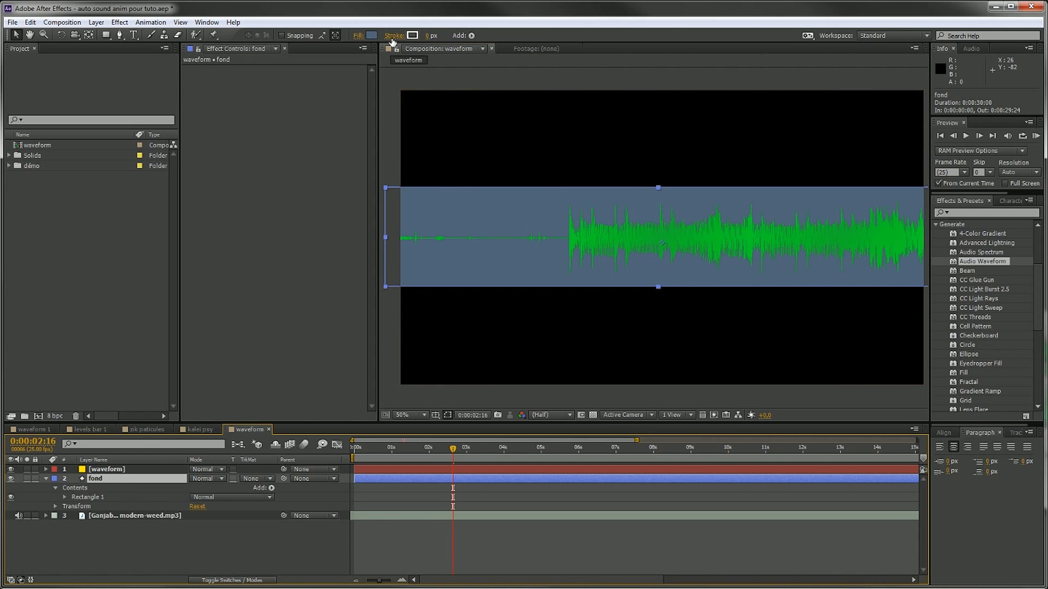
{"action": "left_click", "coordinate": [373, 36]}
{"action": "left_click_drag", "start_coordinate": [117, 349], "coordinate": [40, 378]}
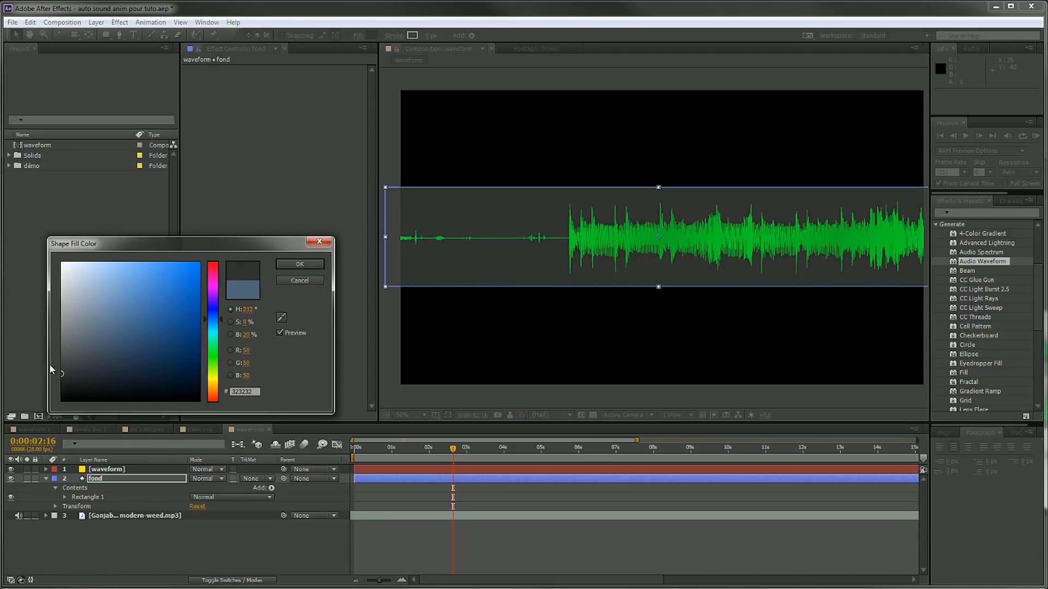
{"action": "left_click", "coordinate": [284, 266]}
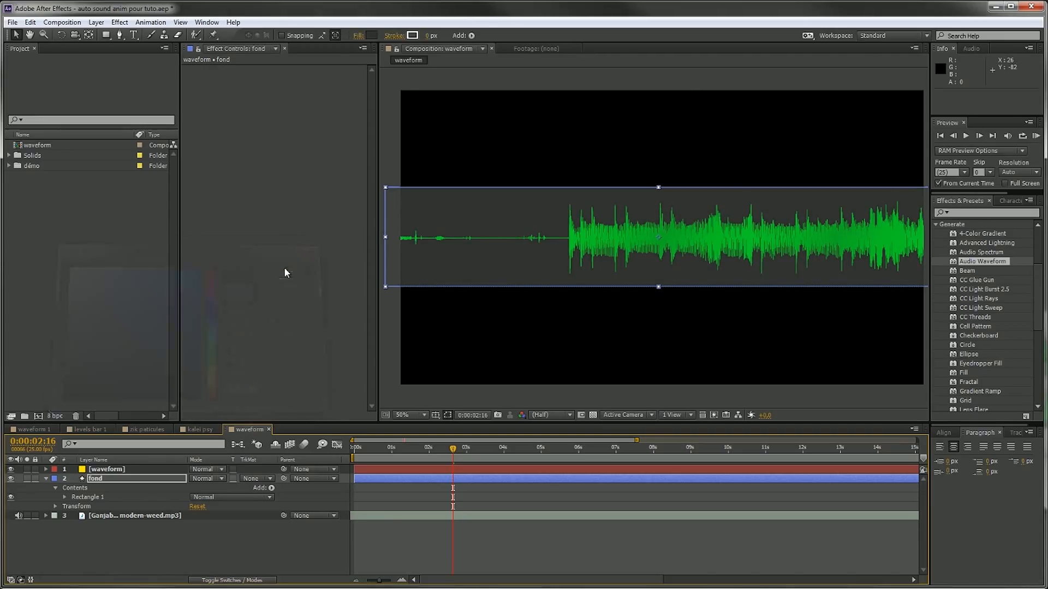
Give the fond shape a thick light grey (A7A7A7) stroke and deselect the layer
{"action": "left_click", "coordinate": [412, 35]}
{"action": "left_click_drag", "start_coordinate": [90, 322], "coordinate": [61, 310]}
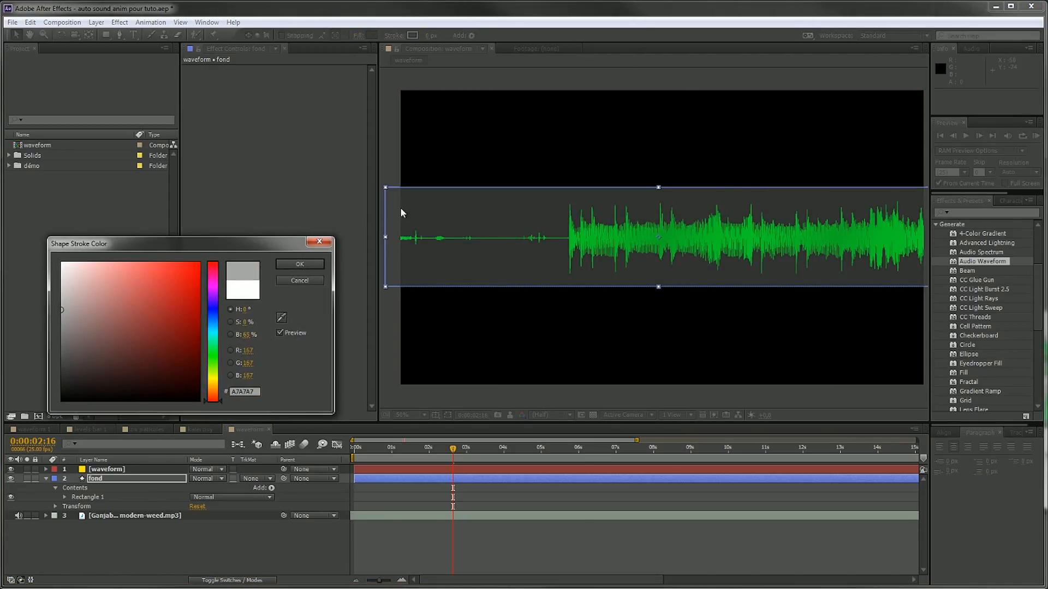
{"action": "left_click", "coordinate": [298, 264]}
{"action": "left_click_drag", "start_coordinate": [429, 35], "coordinate": [462, 36]}
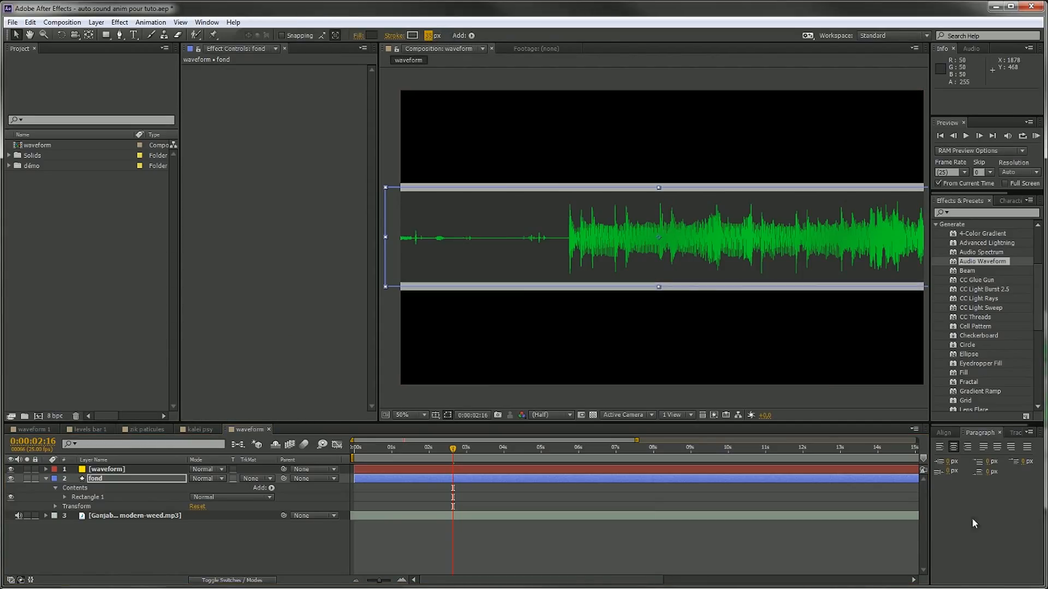
{"action": "left_click", "coordinate": [806, 558]}
Scrub to 0:00:05:07 and raise the waveform's Maximum Height to about 410
{"action": "left_click_drag", "start_coordinate": [453, 450], "coordinate": [553, 457]}
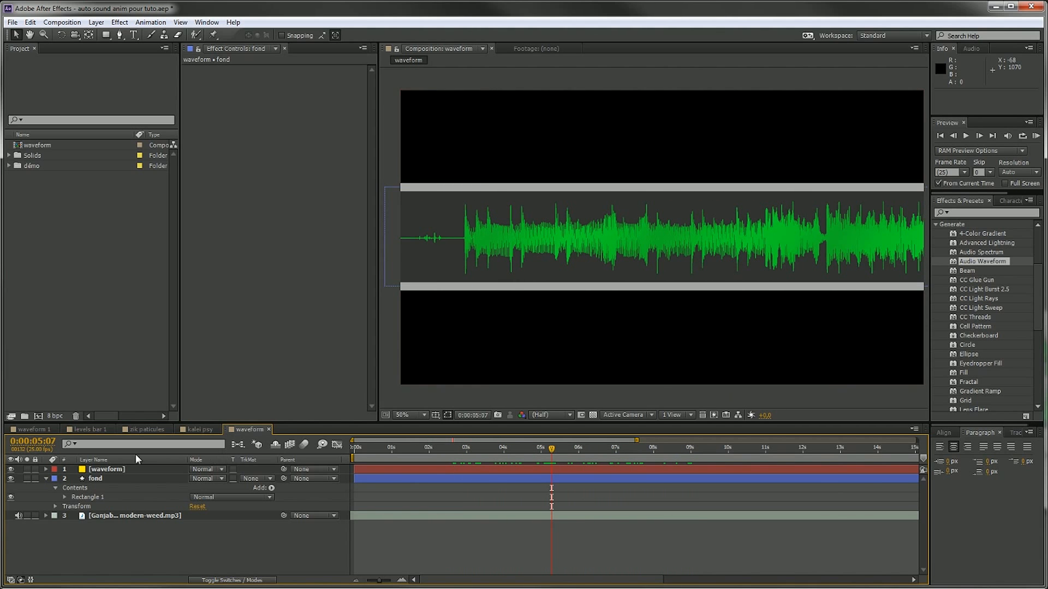
{"action": "left_click", "coordinate": [120, 470]}
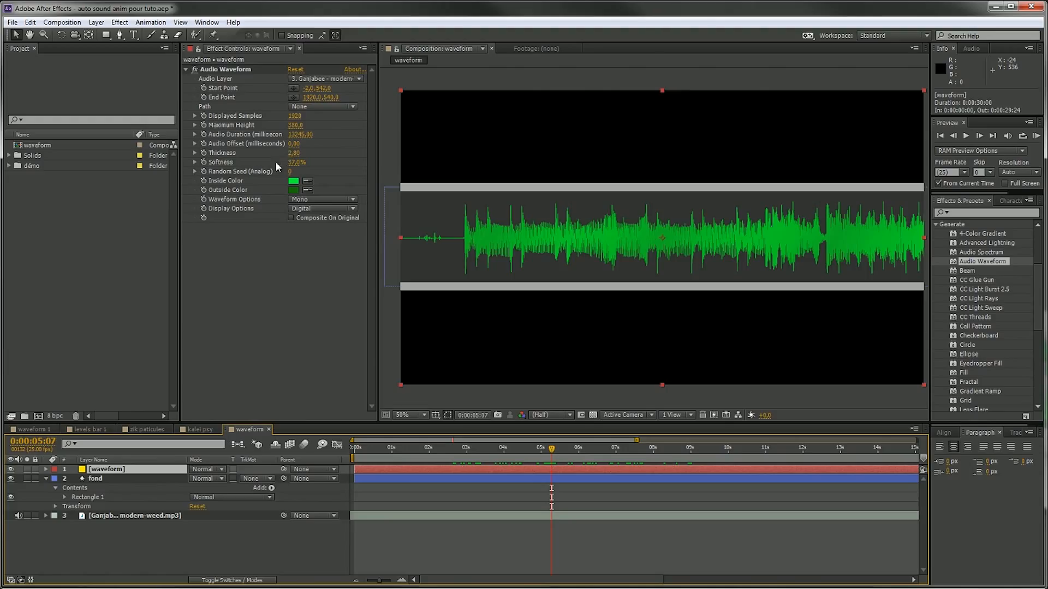
{"action": "left_click_drag", "start_coordinate": [296, 128], "coordinate": [306, 124]}
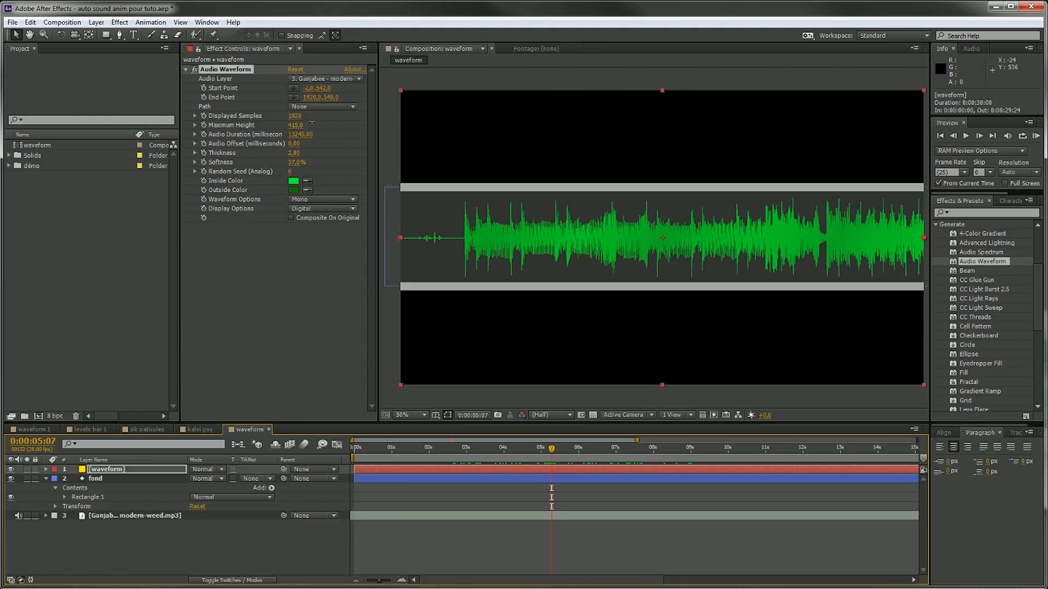
Set the waveform's Maximum Height to 410 and return the time indicator to 0:00:00:00
{"action": "left_click_drag", "start_coordinate": [308, 123], "coordinate": [309, 123]}
{"action": "left_click_drag", "start_coordinate": [559, 455], "coordinate": [354, 436]}
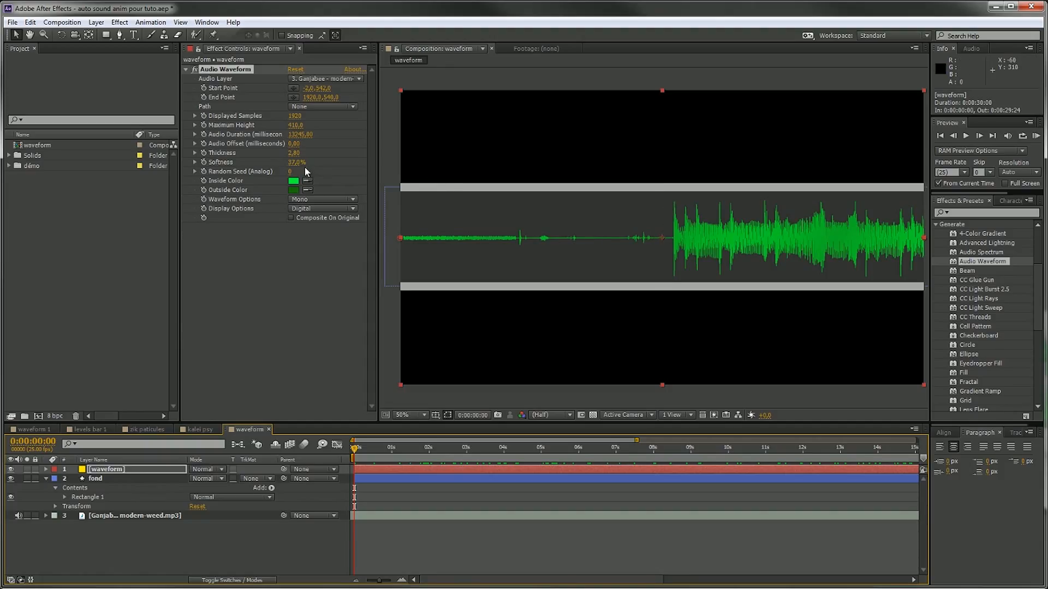
Try a different Audio Offset on the Audio Waveform effect and undo the change
{"action": "mouse_move", "coordinate": [294, 147]}
{"action": "left_mouse_down"}
{"action": "mouse_move", "coordinate": [327, 148]}
{"action": "mouse_move", "coordinate": [262, 148]}
{"action": "mouse_move", "coordinate": [289, 147]}
{"action": "mouse_move", "coordinate": [252, 134]}
{"action": "mouse_move", "coordinate": [324, 133]}
{"action": "mouse_move", "coordinate": [298, 136]}
{"action": "left_mouse_up"}
{"action": "key", "text": "ctrl+z"}
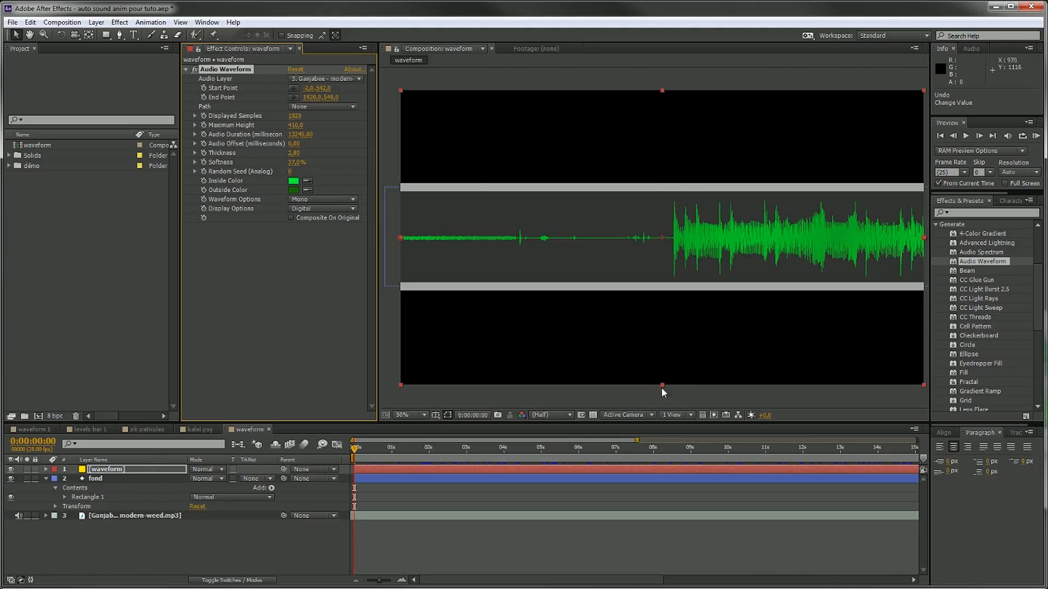
Collapse the fond layer's properties and deselect all layers
{"action": "left_click", "coordinate": [46, 479]}
{"action": "right_click", "coordinate": [140, 542]}
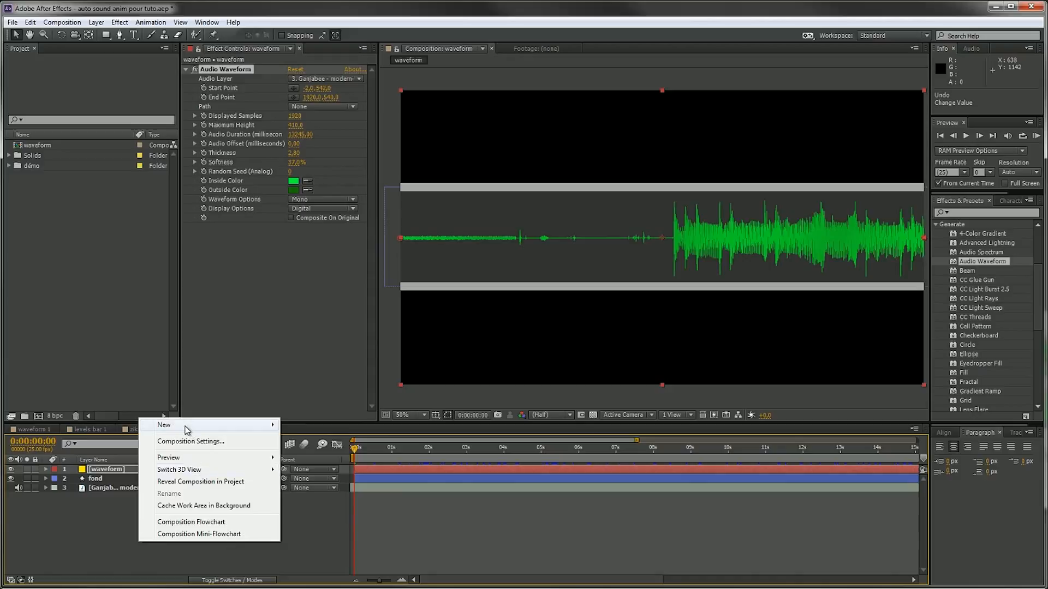
{"action": "left_click", "coordinate": [232, 567]}
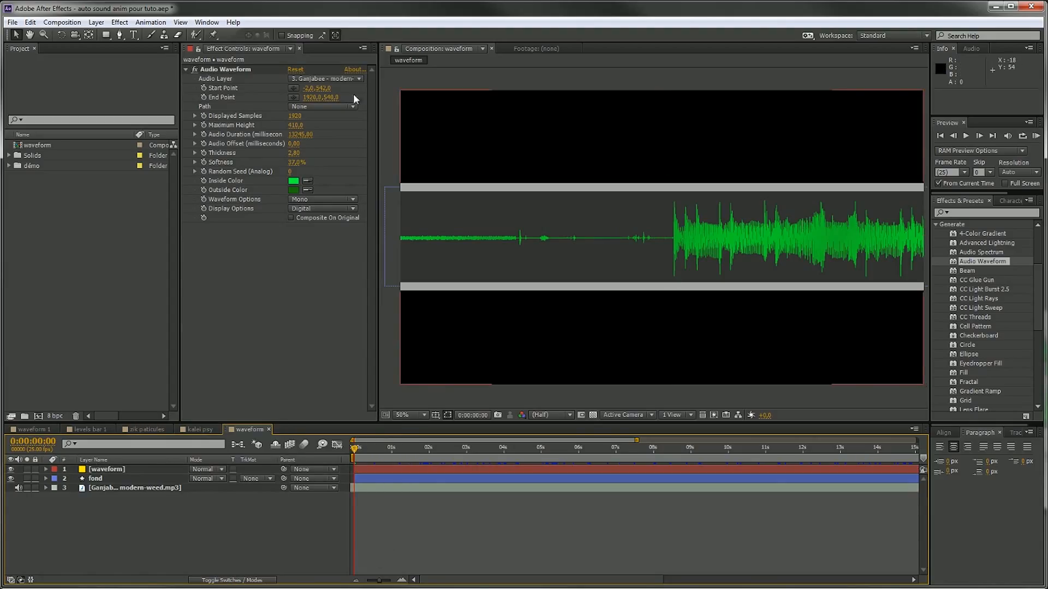
Draw a red, strokeless rectangle about 9 px wide and 333 px tall as a vertical bar between the band's grey borders near the centre
{"action": "left_click", "coordinate": [105, 36]}
{"action": "scroll", "coordinate": [680, 229], "scroll_direction": "up", "scroll_amount": 2}
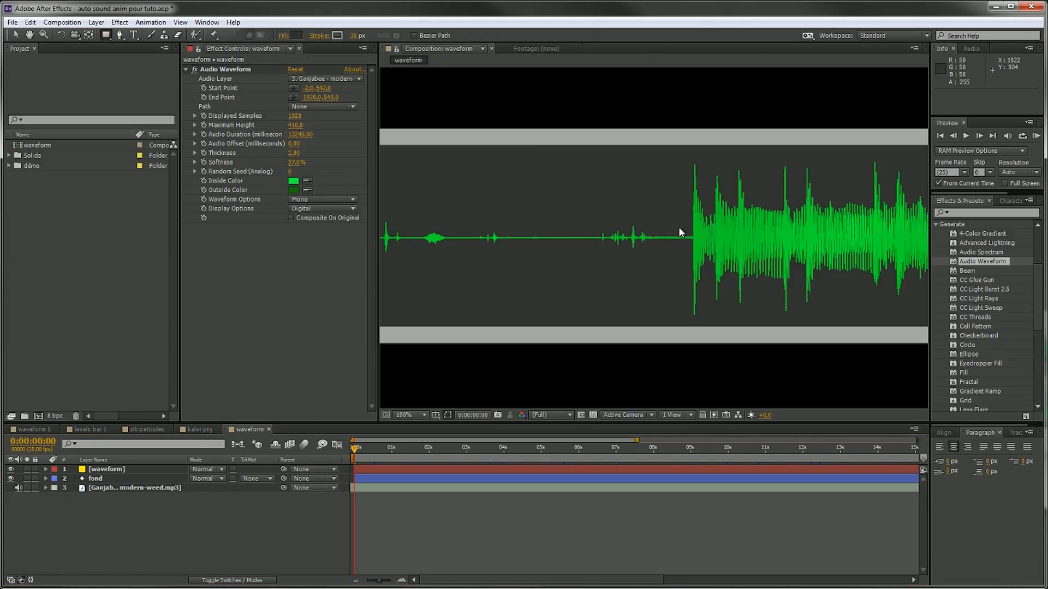
{"action": "left_click", "coordinate": [297, 35]}
{"action": "left_click_drag", "start_coordinate": [127, 323], "coordinate": [321, 251]}
{"action": "left_click", "coordinate": [312, 264]}
{"action": "left_click_drag", "start_coordinate": [673, 144], "coordinate": [679, 328]}
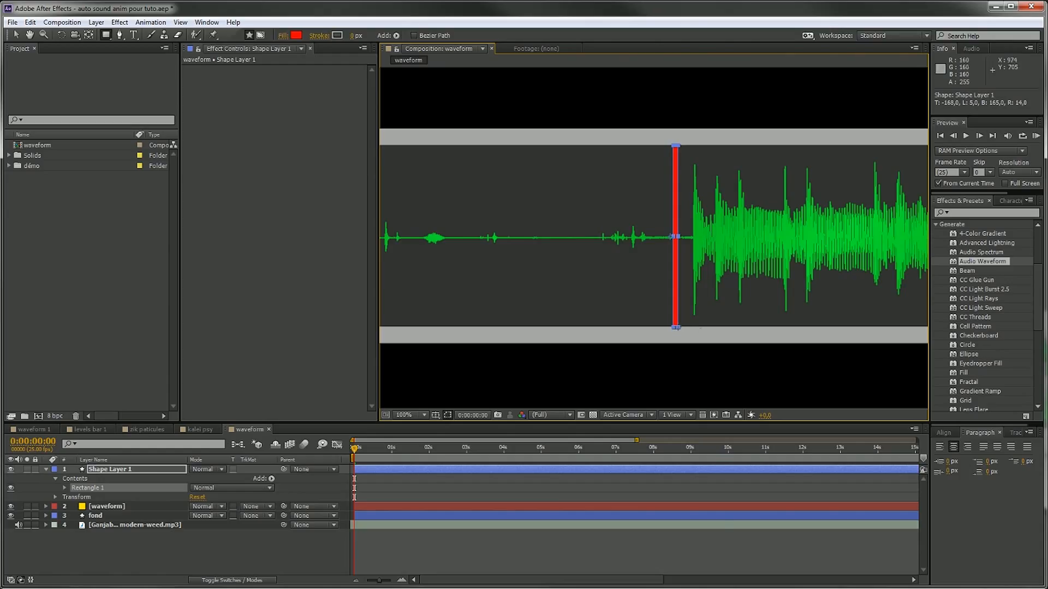
Deselect the red bar's layer and show the proportional grid over the composition
{"action": "left_click", "coordinate": [722, 553]}
{"action": "scroll", "coordinate": [726, 202], "scroll_direction": "up", "scroll_amount": 1}
{"action": "left_click_drag", "start_coordinate": [727, 200], "coordinate": [702, 77]}
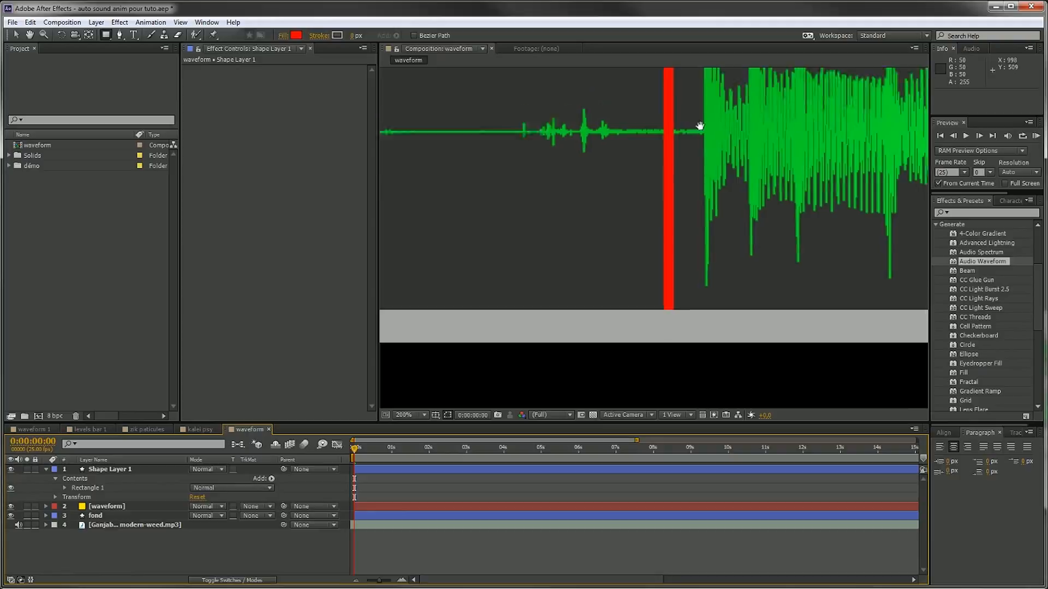
{"action": "scroll", "coordinate": [704, 347], "scroll_direction": "down", "scroll_amount": 1}
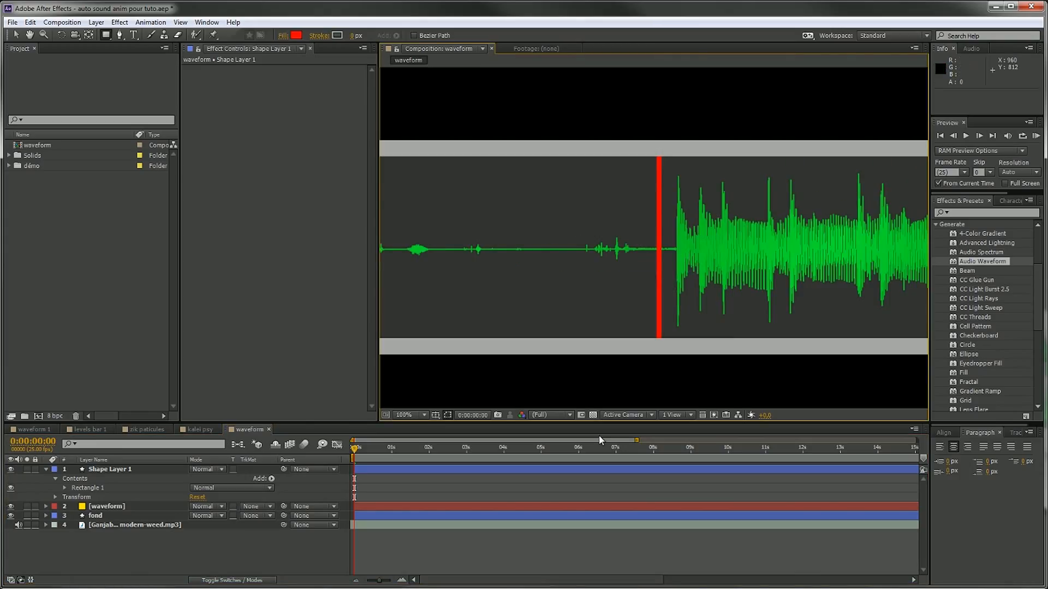
{"action": "left_click", "coordinate": [435, 415]}
{"action": "left_click", "coordinate": [451, 440]}
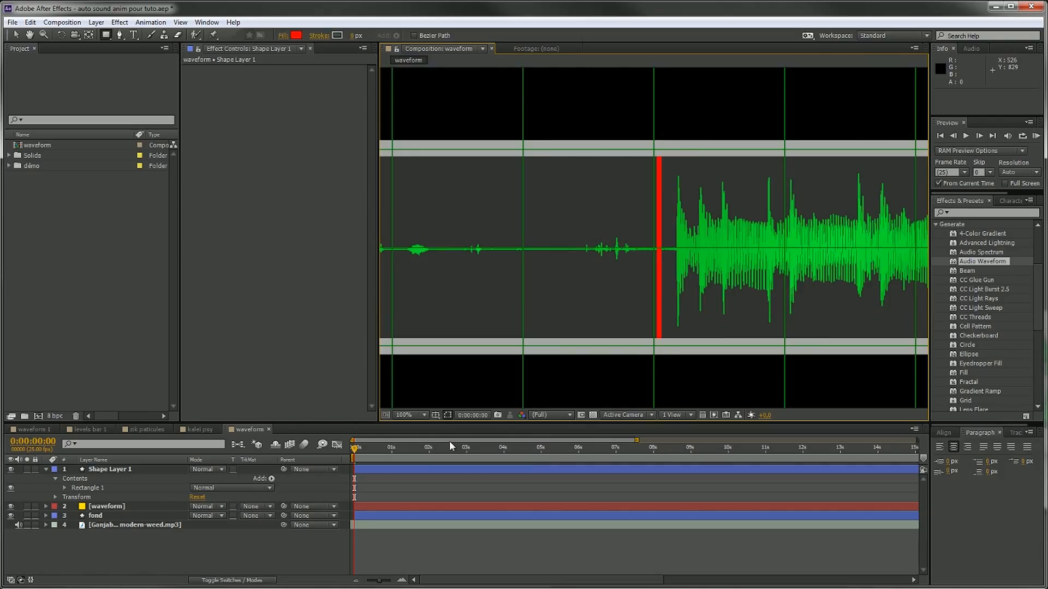
Nudge the red bar's layer left to X position 950.5, centring the bar on the grid's middle vertical line
{"action": "scroll", "coordinate": [576, 299], "scroll_direction": "down", "scroll_amount": 1}
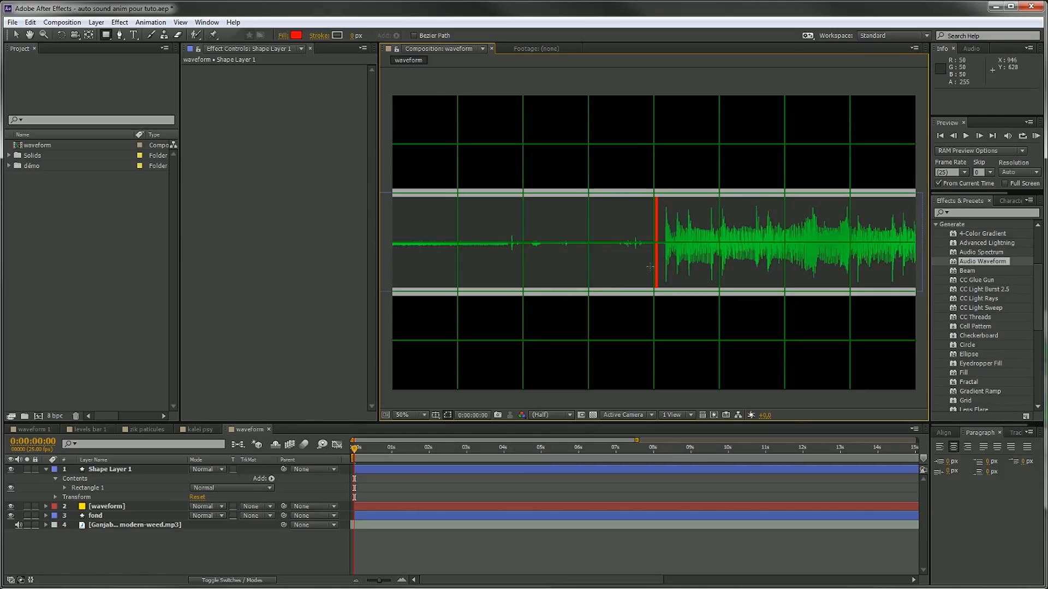
{"action": "scroll", "coordinate": [650, 267], "scroll_direction": "up", "scroll_amount": 3}
{"action": "left_click", "coordinate": [125, 470]}
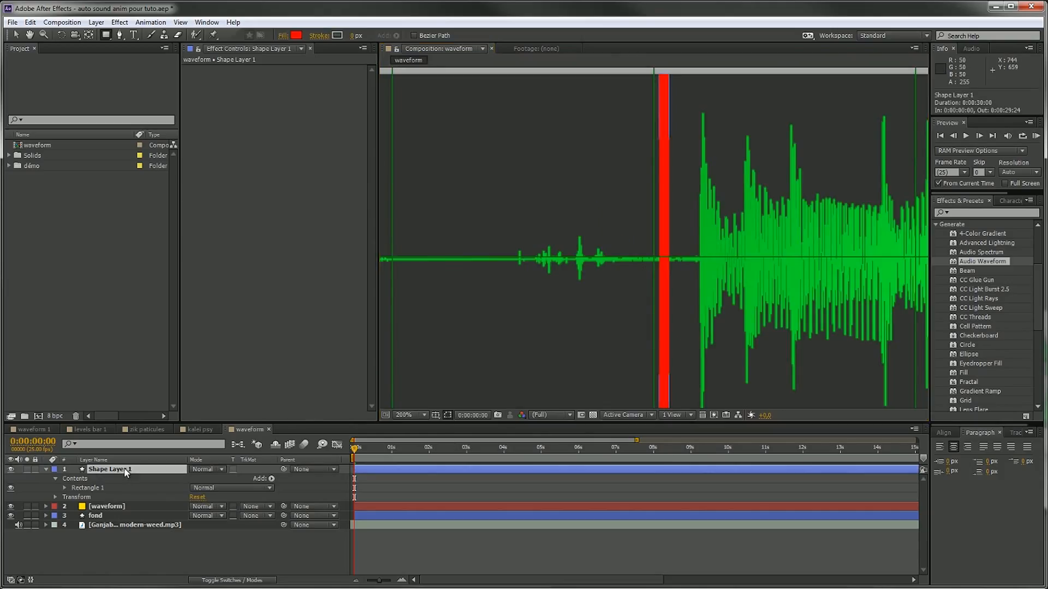
{"action": "key", "text": "Left"}
{"action": "key", "text": "Left"}
{"action": "key", "text": "Left"}
{"action": "key", "text": "Left"}
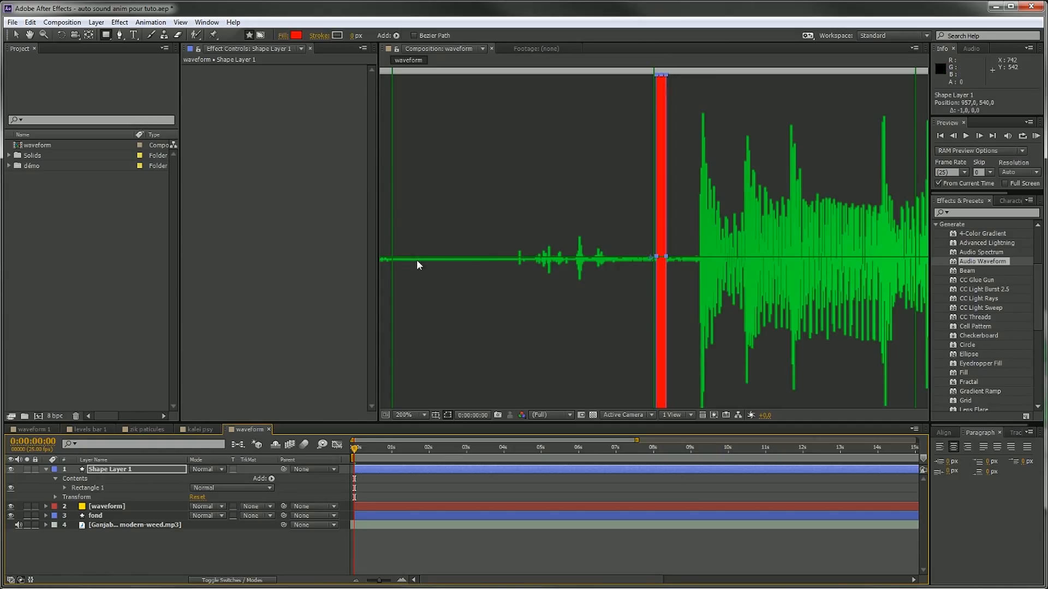
{"action": "key", "text": "Left"}
{"action": "key", "text": "Left"}
{"action": "key", "text": "Left"}
{"action": "key", "text": "Left"}
{"action": "key", "text": "Left"}
{"action": "key", "text": "shift+Left"}
{"action": "key", "text": "shift+Left"}
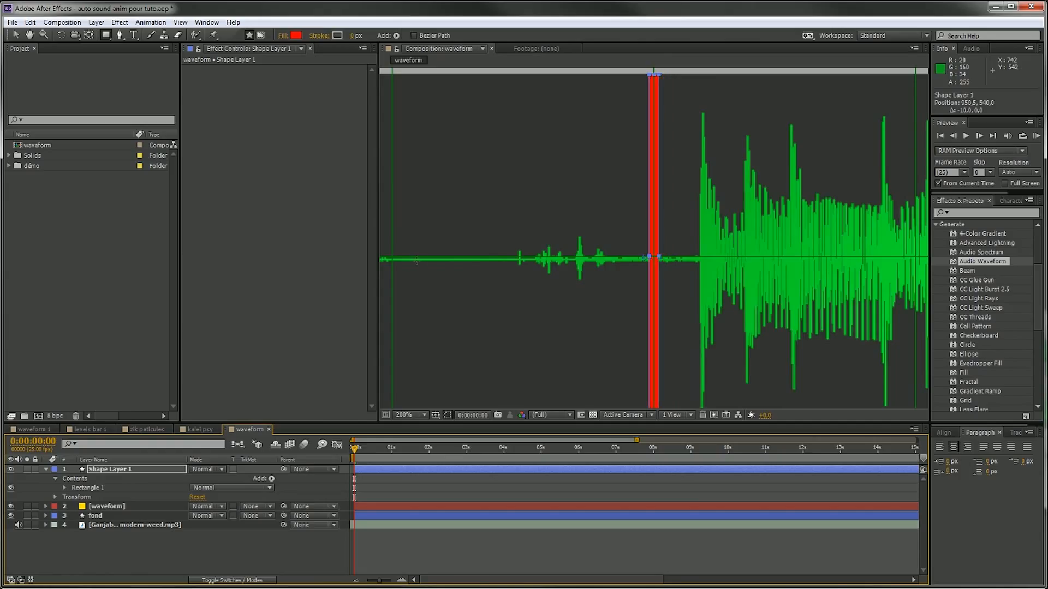
{"action": "key", "text": "shift+Right"}
{"action": "key", "text": "shift+Right"}
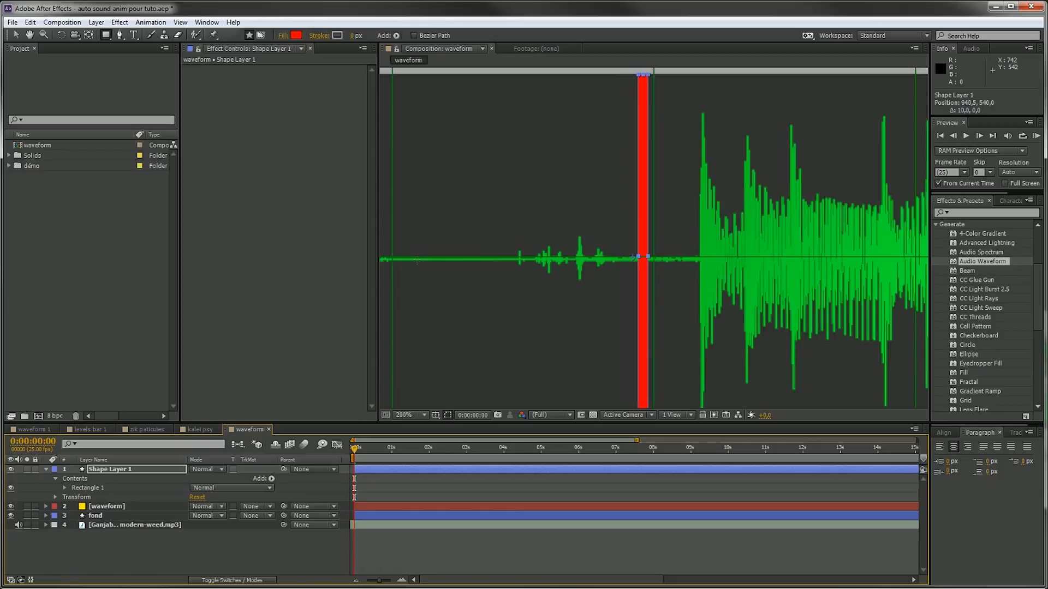
{"action": "key", "text": "Left"}
{"action": "key", "text": "Right"}
Hide the grid overlay and show the whole composition frame
{"action": "left_click", "coordinate": [435, 415]}
{"action": "left_click", "coordinate": [454, 428]}
{"action": "scroll", "coordinate": [693, 279], "scroll_direction": "down", "scroll_amount": 1}
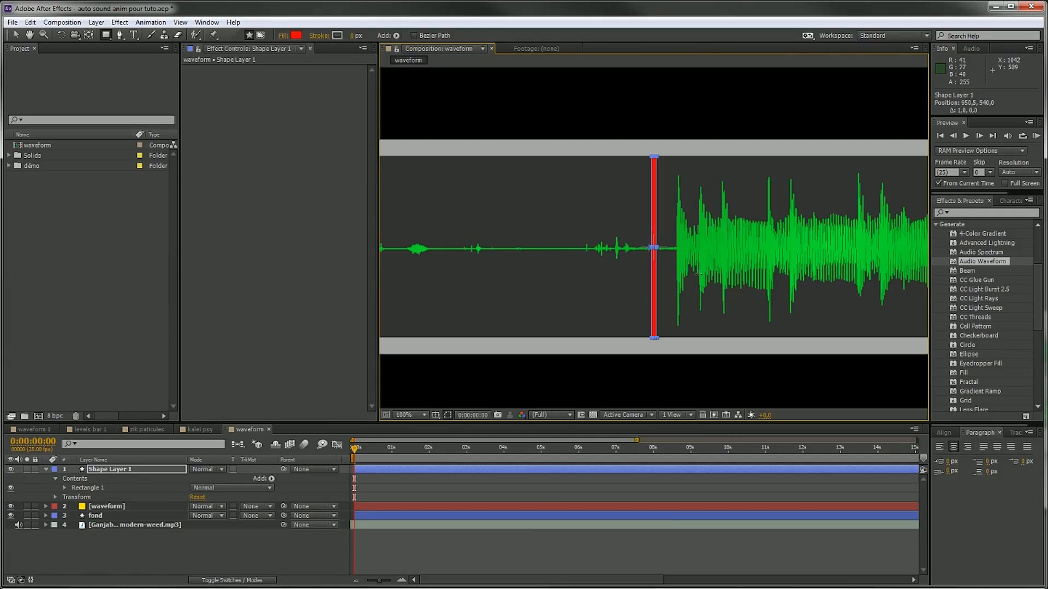
{"action": "scroll", "coordinate": [577, 321], "scroll_direction": "down", "scroll_amount": 1}
Slide the MP3 layer later in time and RAM-preview the composition from the start
{"action": "left_click_drag", "start_coordinate": [404, 447], "coordinate": [312, 449]}
{"action": "left_click_drag", "start_coordinate": [374, 520], "coordinate": [461, 528]}
{"action": "key", "text": "KP_0"}
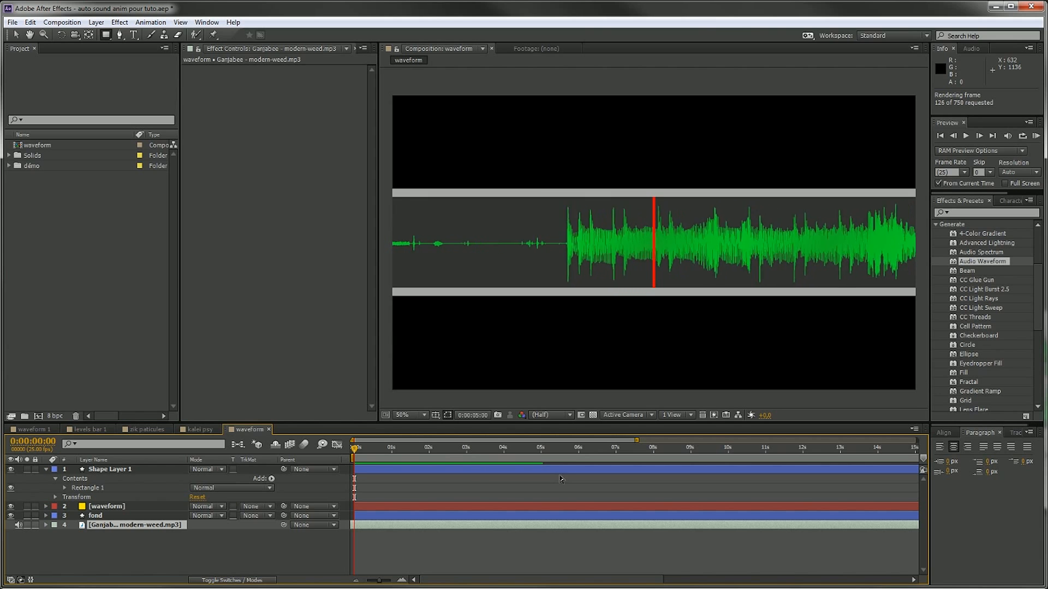
{"action": "key", "text": "space"}
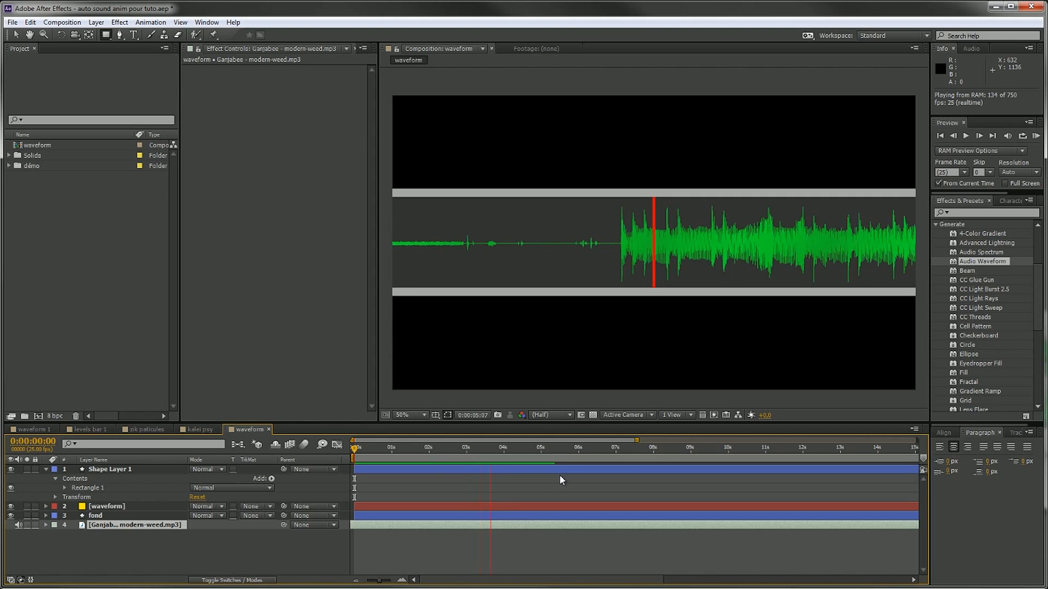
{"action": "key", "text": "space"}
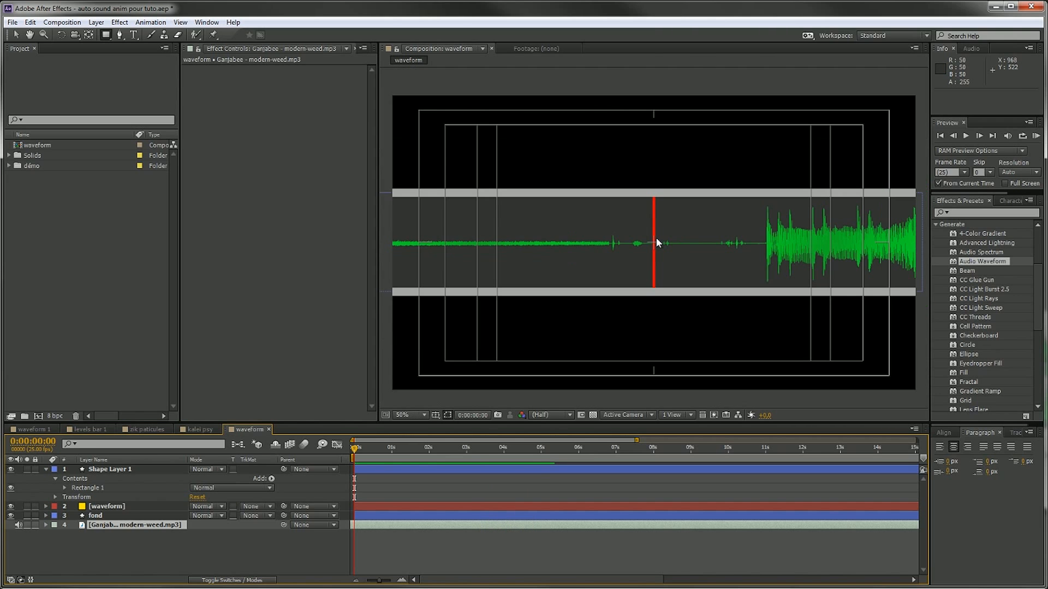
Shift the MP3 layer 0:00:02:10 earlier, to an in point of -0:00:13:02
{"action": "left_click_drag", "start_coordinate": [486, 528], "coordinate": [396, 523]}
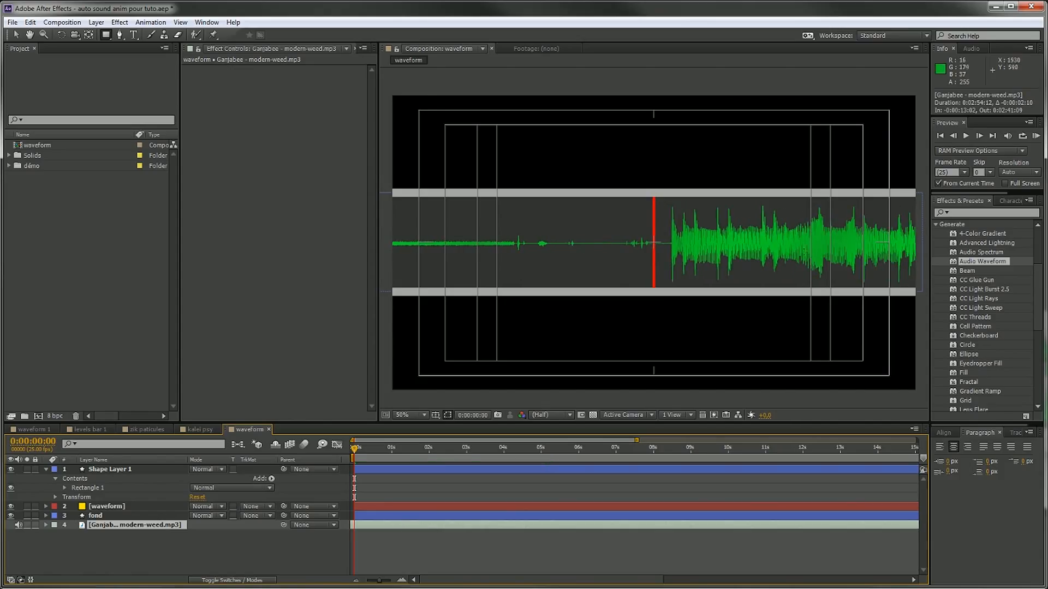
{"action": "key", "text": "period"}
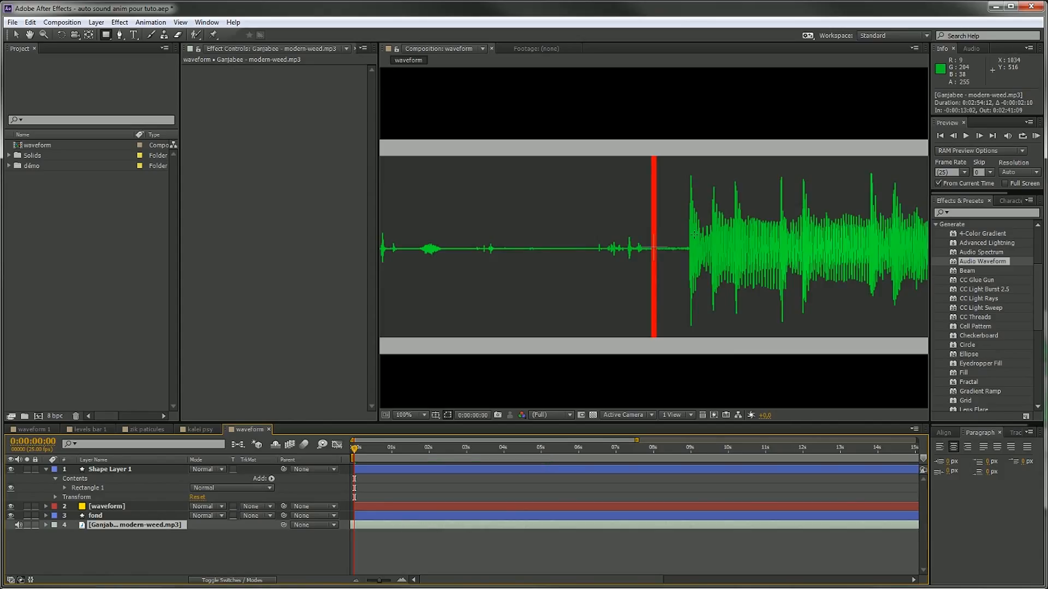
Rename the red bar's shape layer as curseur, collapse its properties and deselect it
{"action": "left_click", "coordinate": [132, 469]}
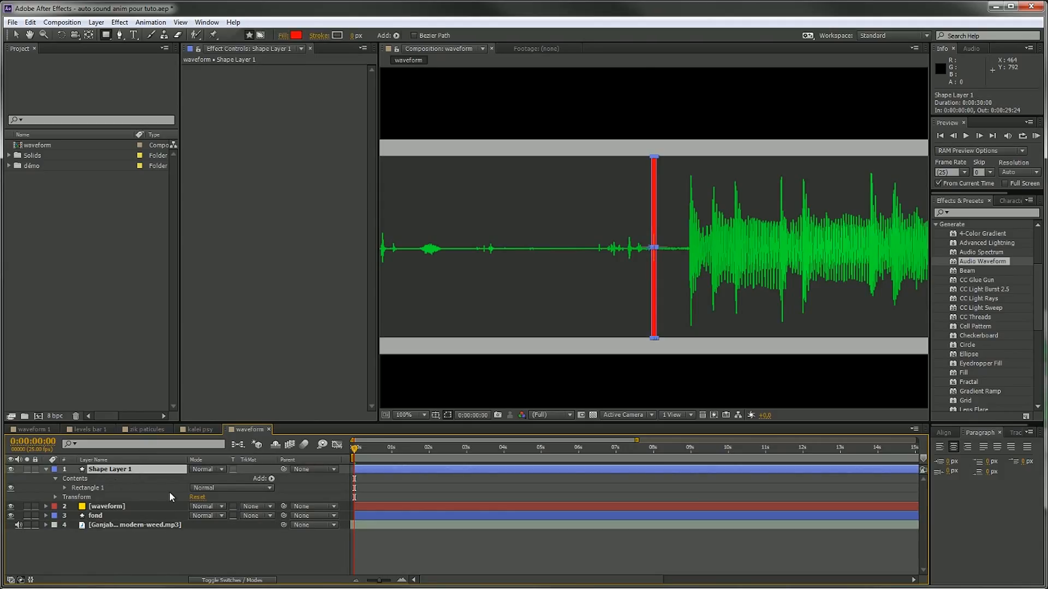
{"action": "type", "text": "curseur"}
{"action": "key", "text": "Return"}
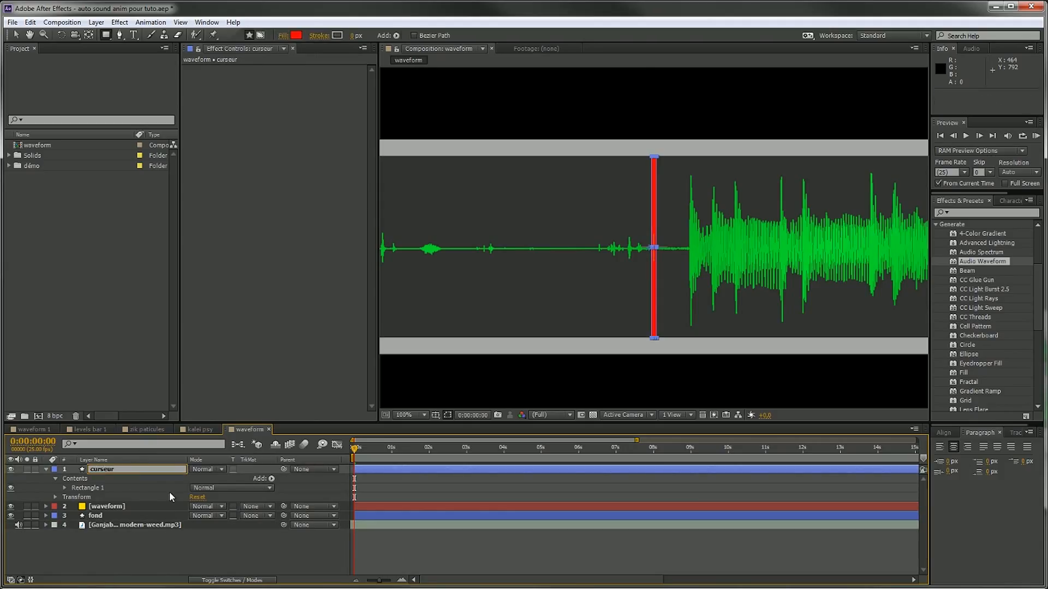
{"action": "left_click", "coordinate": [46, 469]}
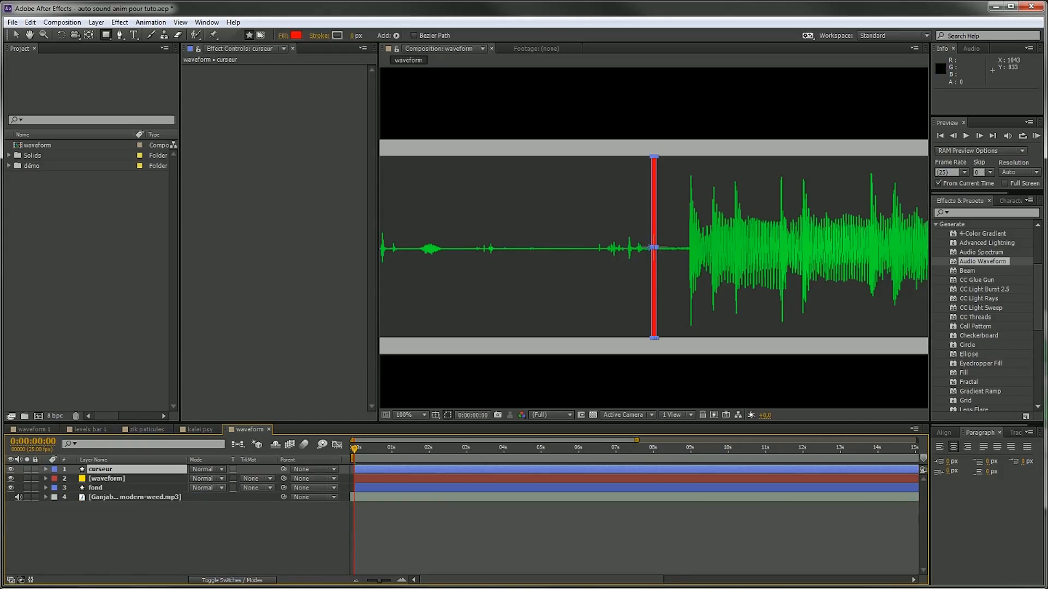
{"action": "left_click", "coordinate": [676, 568]}
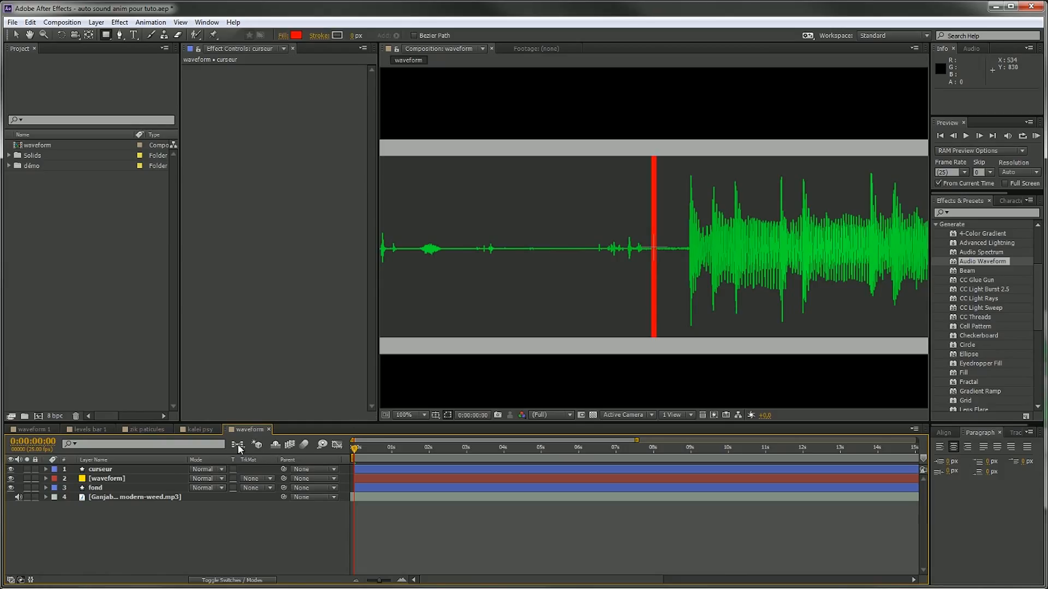
Set the curseur layer's blending mode to Overlay with the time indicator at 0:00:03:10
{"action": "left_click", "coordinate": [103, 471]}
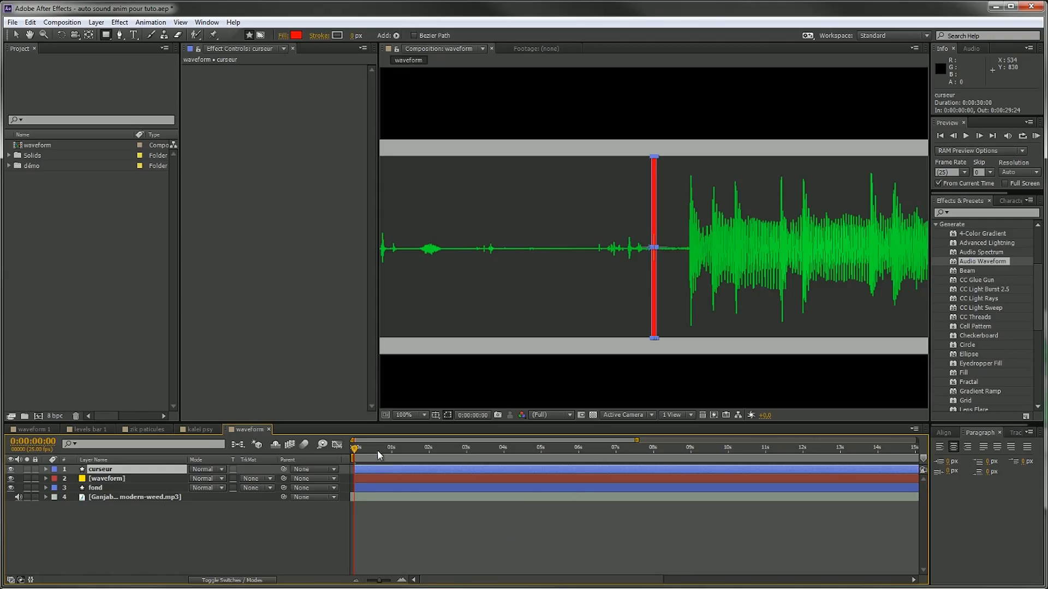
{"action": "left_click_drag", "start_coordinate": [406, 447], "coordinate": [482, 448]}
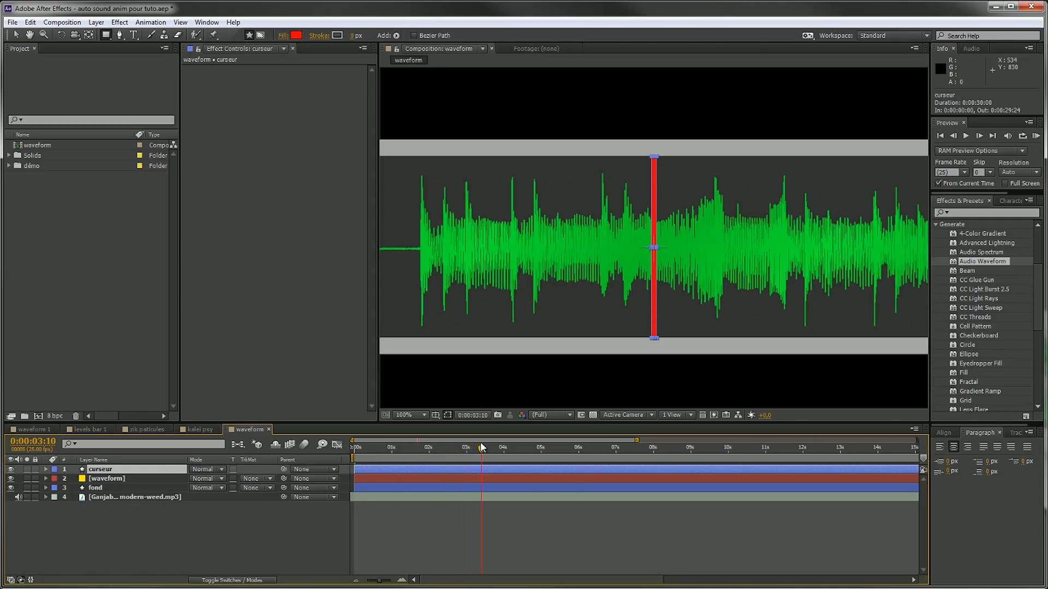
{"action": "left_click", "coordinate": [211, 470]}
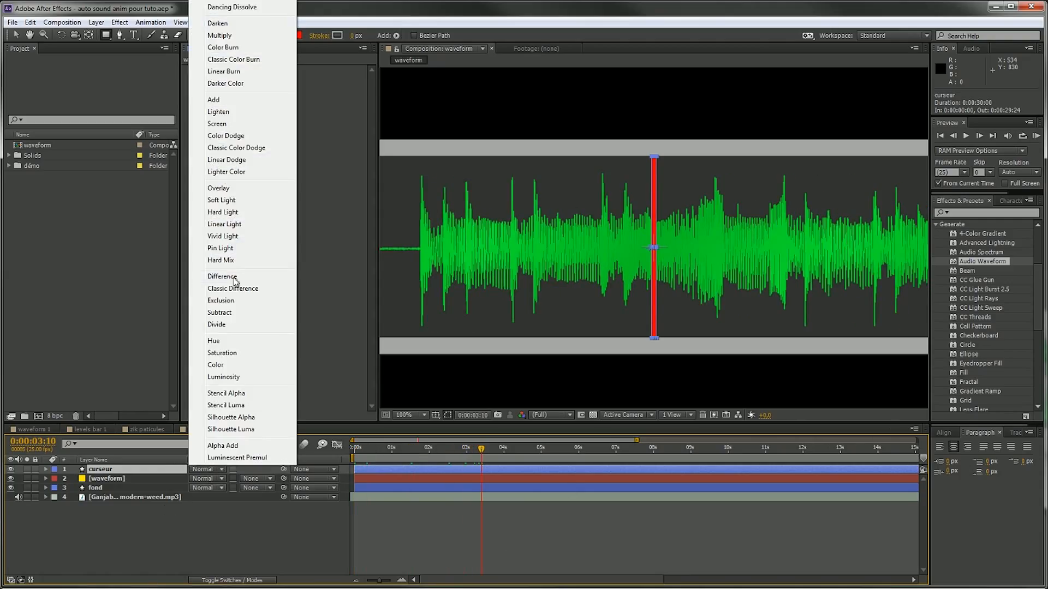
{"action": "left_click", "coordinate": [239, 188]}
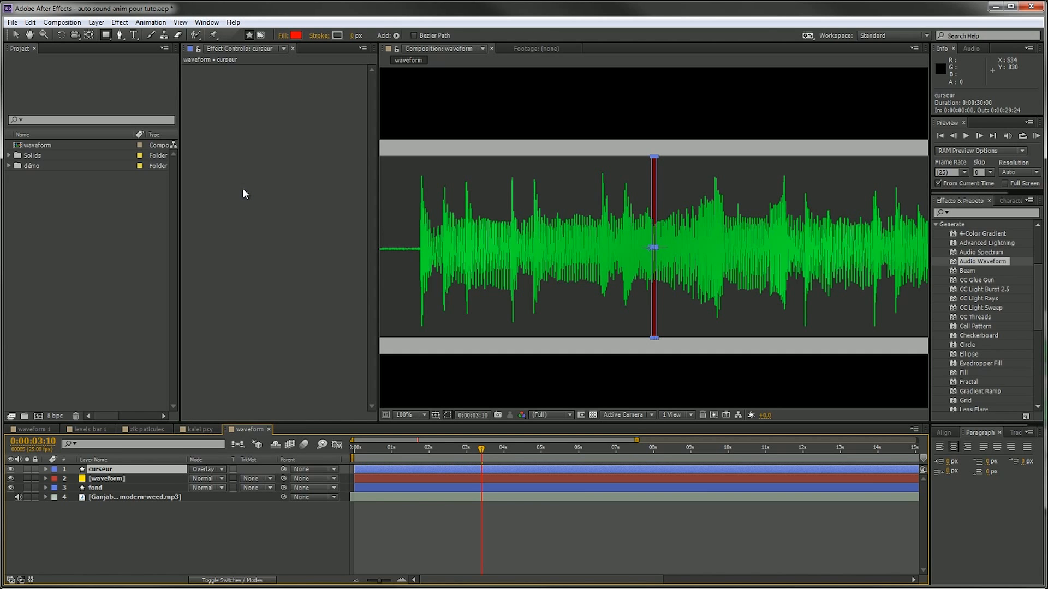
{"action": "left_click", "coordinate": [703, 531]}
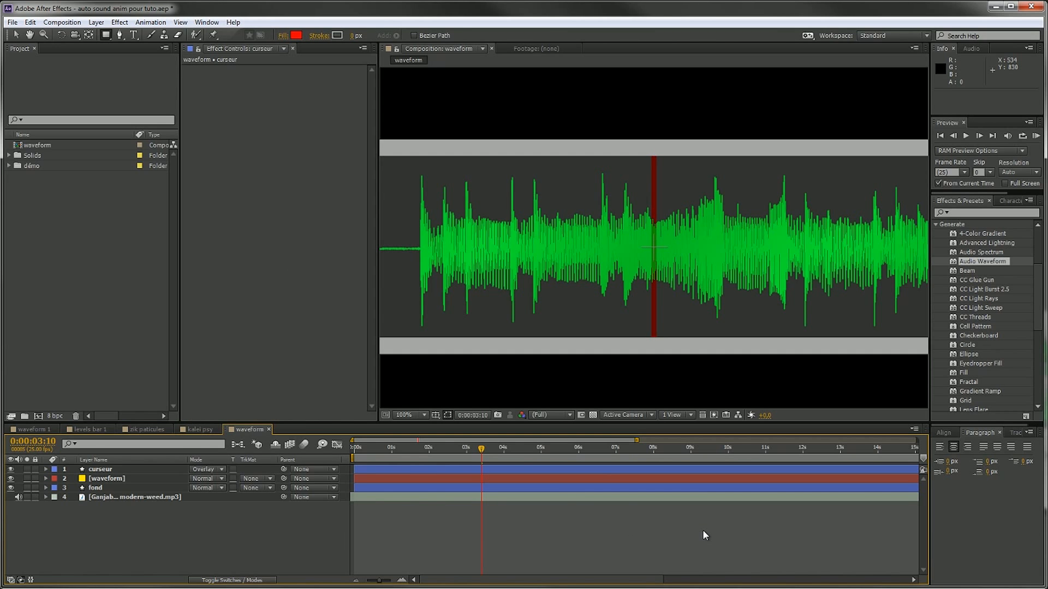
Scrub to 0:00:04:15 and set the curseur layer's blending mode back to Normal
{"action": "left_click_drag", "start_coordinate": [483, 447], "coordinate": [527, 448]}
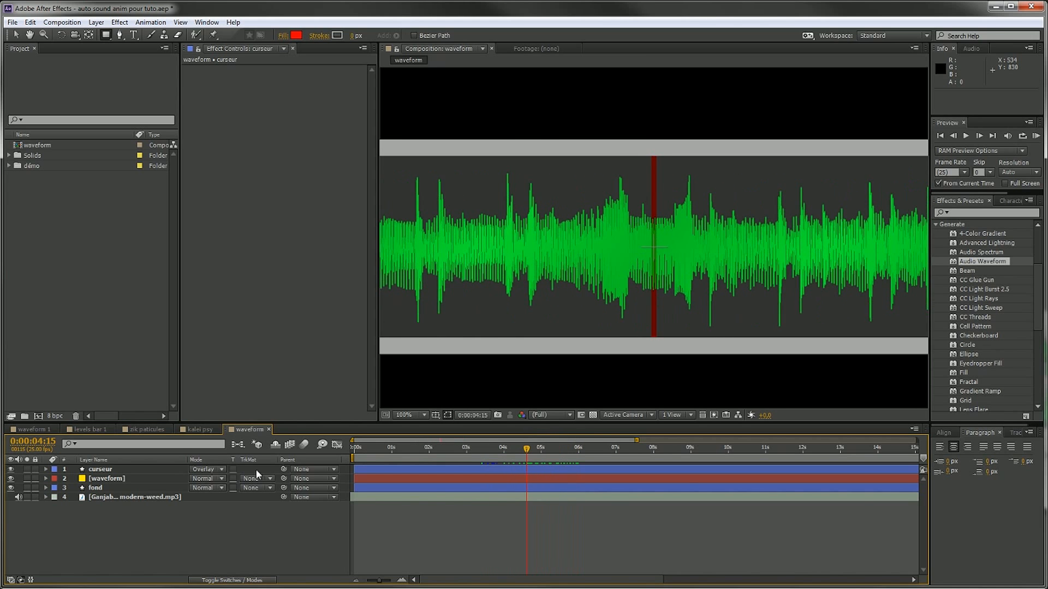
{"action": "left_click", "coordinate": [188, 470]}
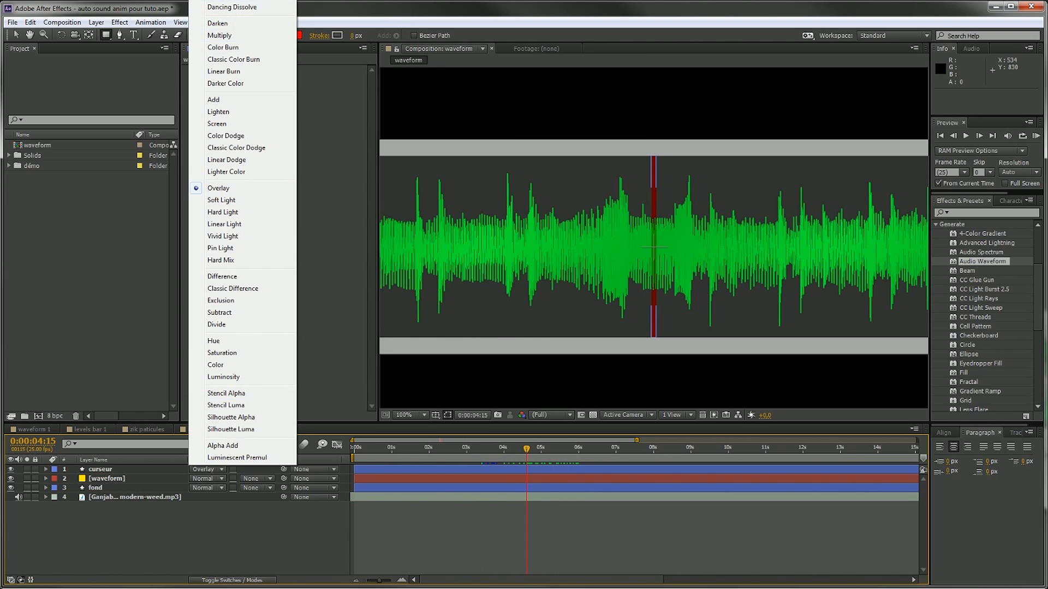
{"action": "left_click", "coordinate": [286, 15]}
{"action": "left_click", "coordinate": [171, 553]}
Duplicate the curseur layer
{"action": "left_click", "coordinate": [112, 471]}
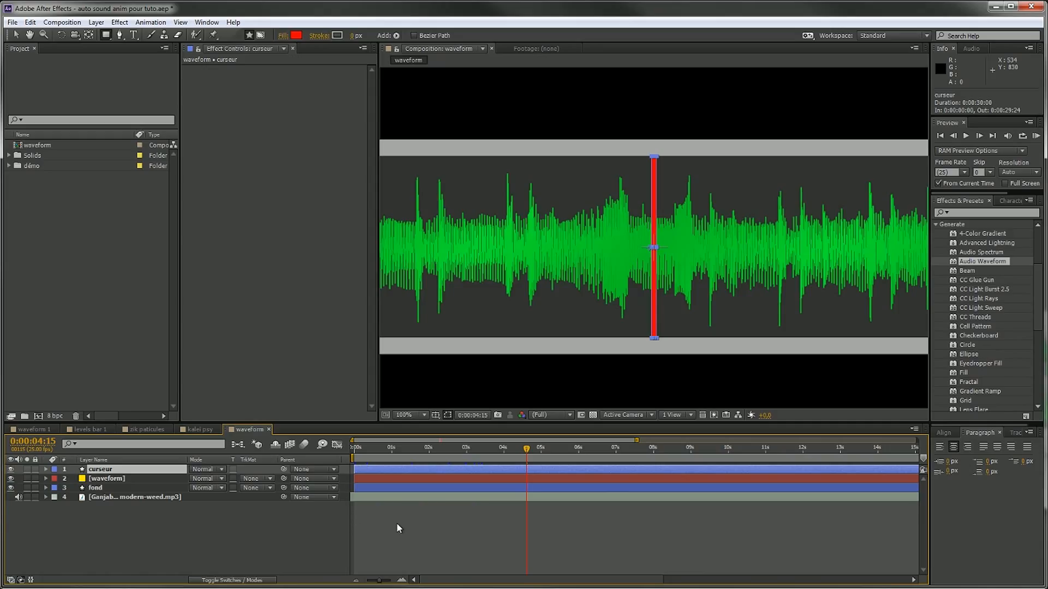
{"action": "key", "text": "ctrl+d"}
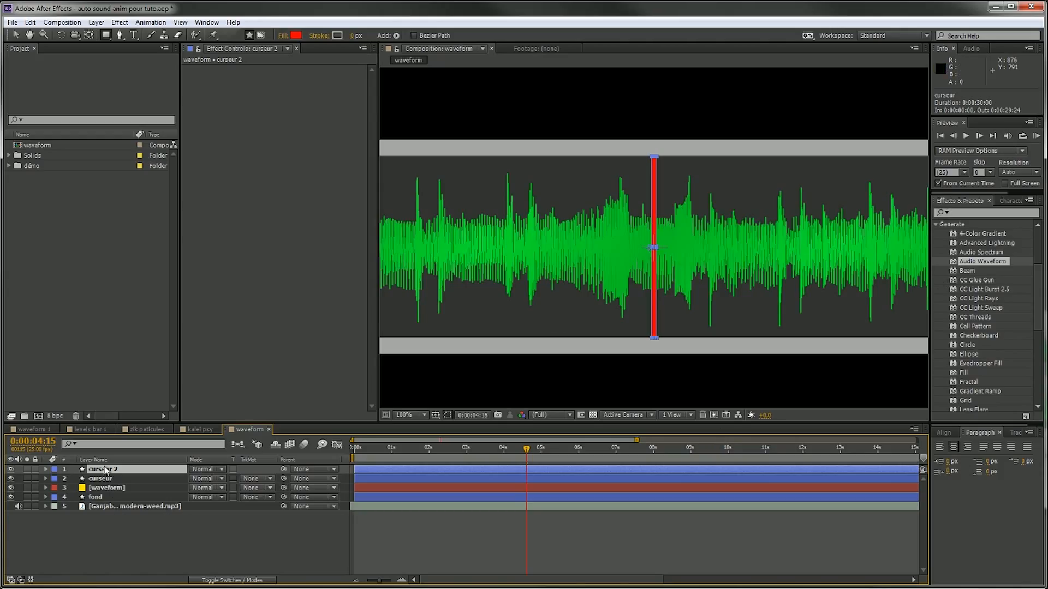
Apply the Fast Blur effect to the curseur 2 layer, set its Blurriness to 25 and deselect the layer
{"action": "left_click", "coordinate": [982, 213]}
{"action": "type", "text": "fast"}
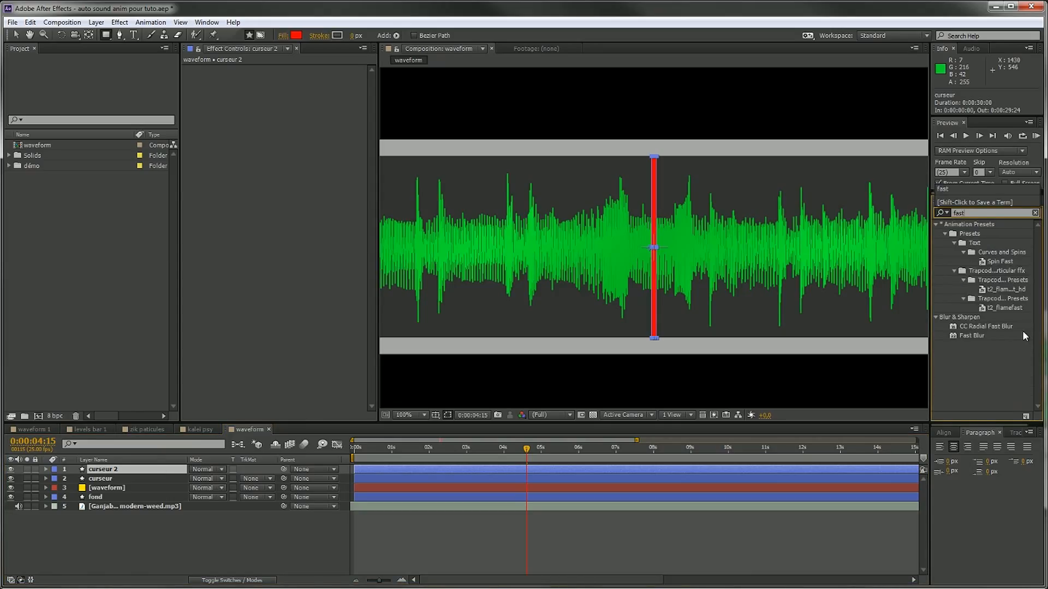
{"action": "type", "text": " blu"}
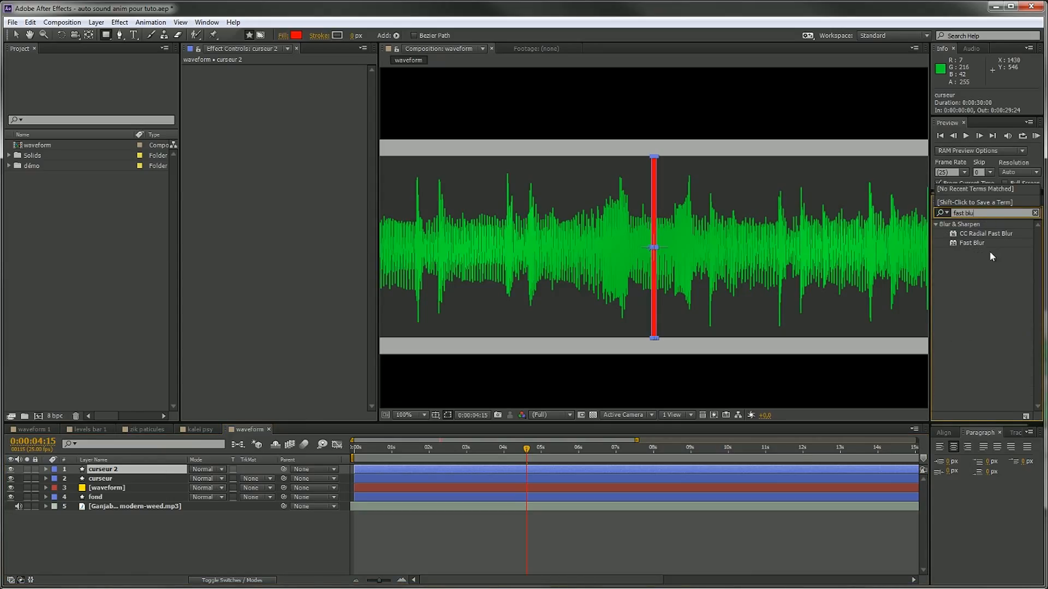
{"action": "left_click_drag", "start_coordinate": [971, 243], "coordinate": [95, 471]}
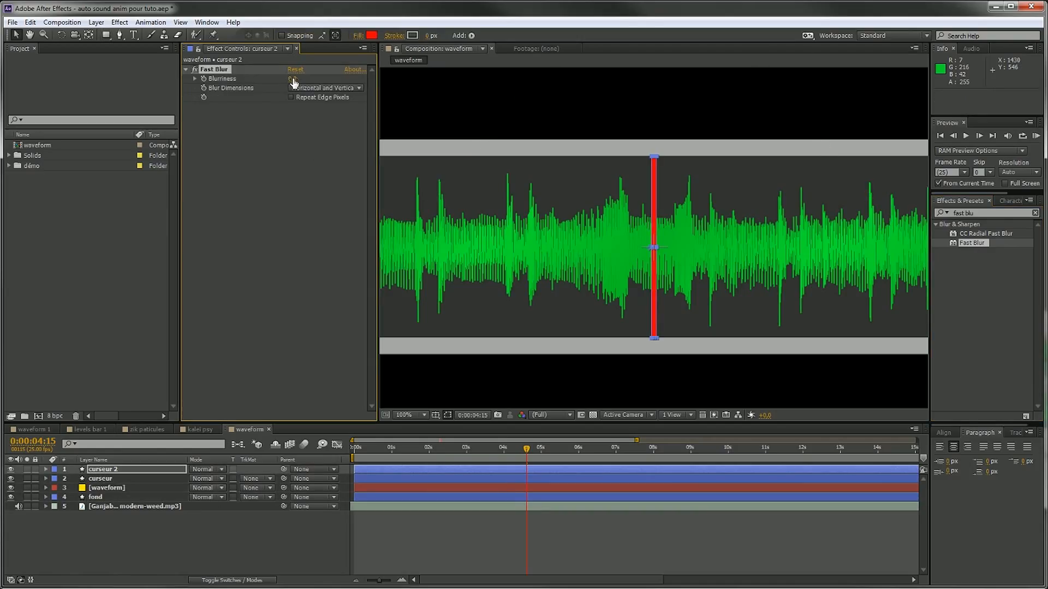
{"action": "left_click_drag", "start_coordinate": [294, 81], "coordinate": [305, 78]}
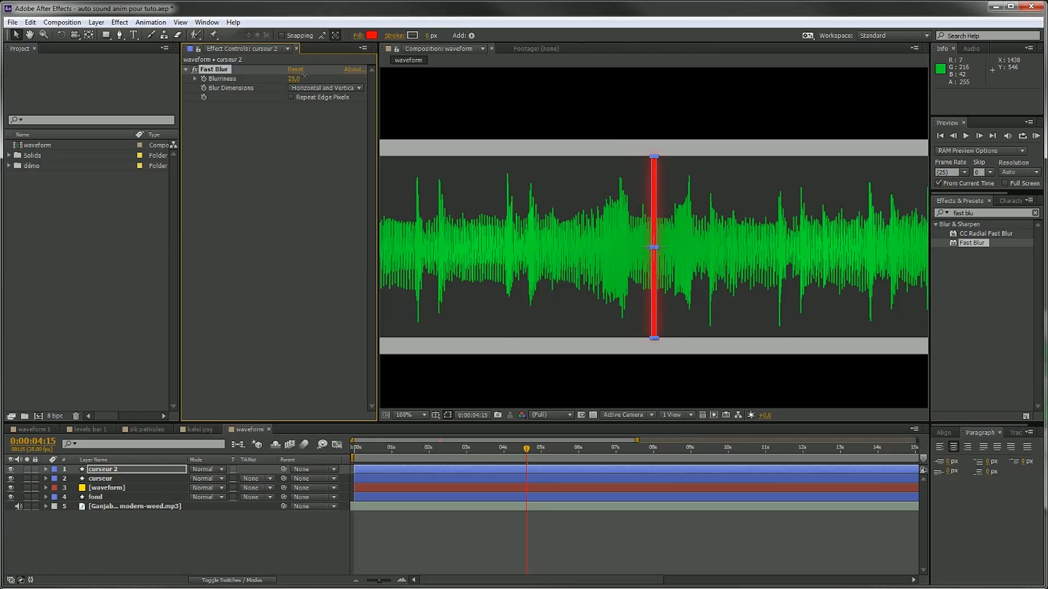
{"action": "key", "text": "period"}
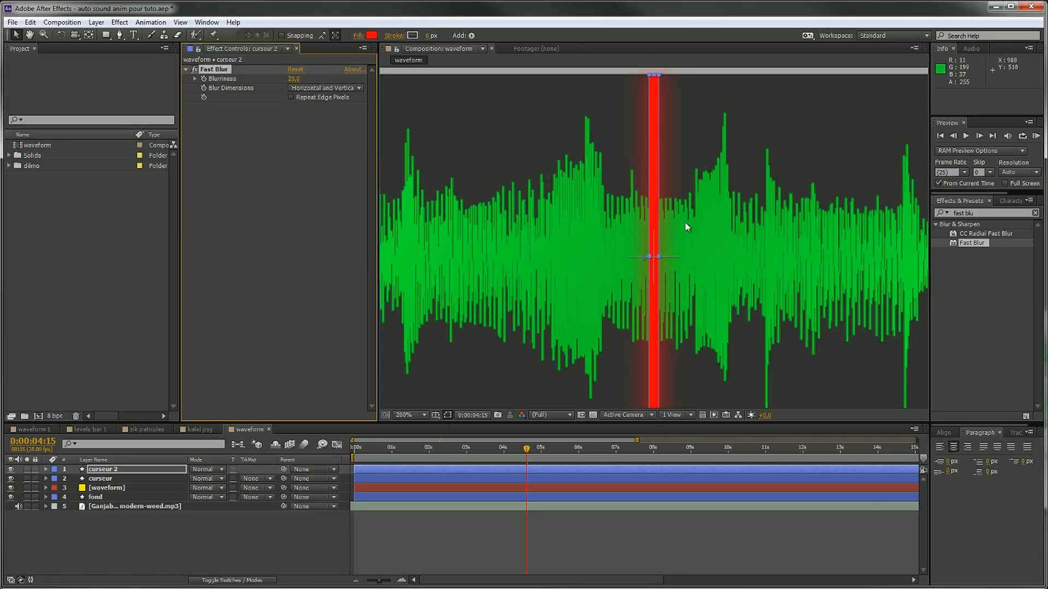
{"action": "left_click", "coordinate": [831, 559]}
{"action": "key", "text": "comma"}
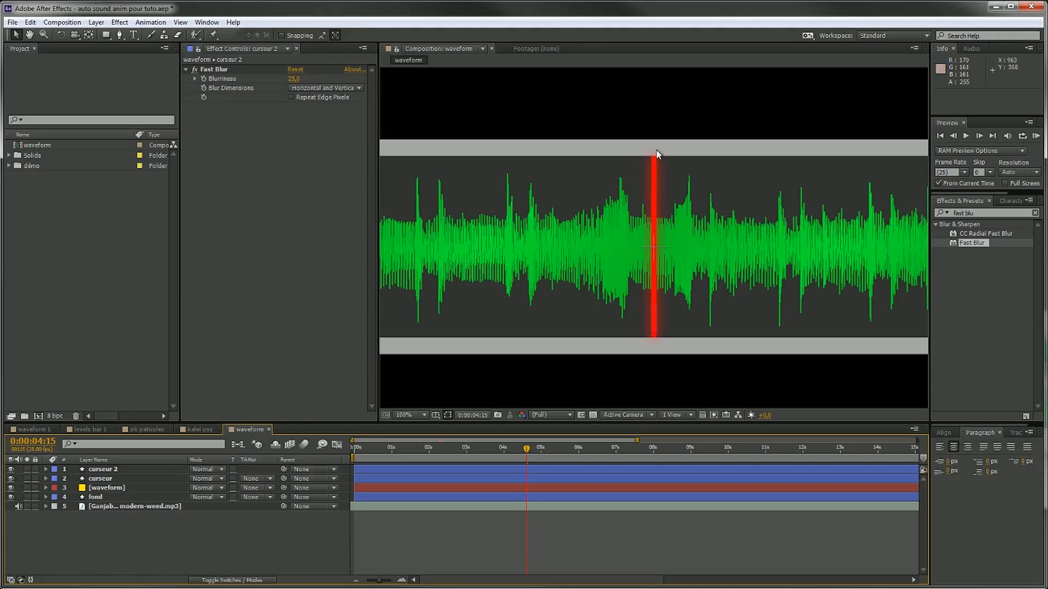
Compare horizontal and vertical blur dimensions for curseur 2's Fast Blur, leaving Blur Dimensions set to Horizontal
{"action": "scroll", "coordinate": [655, 158], "scroll_direction": "up", "scroll_amount": 1}
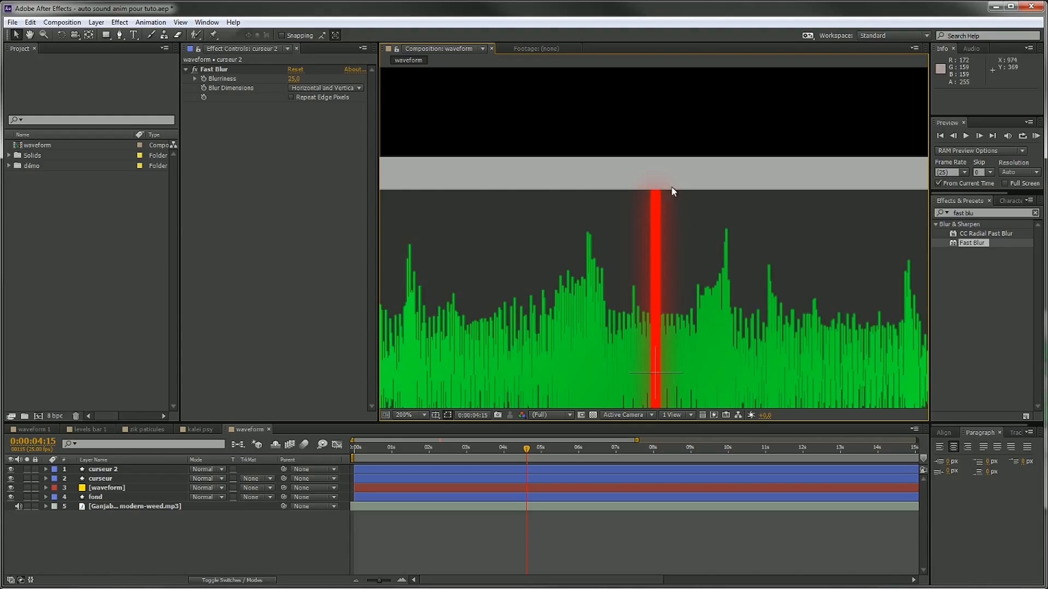
{"action": "left_click_drag", "start_coordinate": [721, 286], "coordinate": [732, 124]}
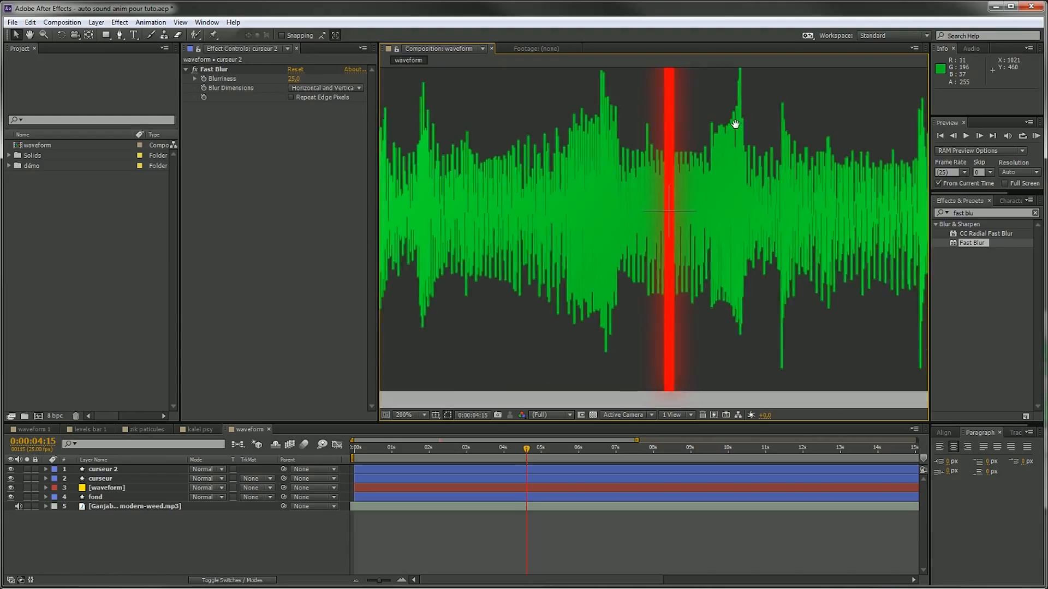
{"action": "left_click", "coordinate": [327, 88]}
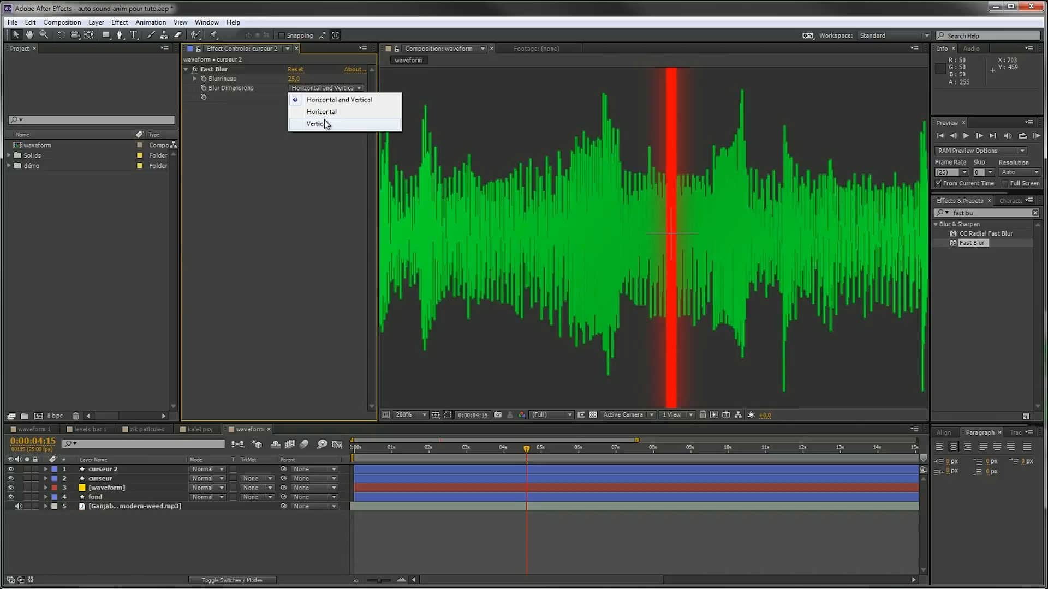
{"action": "left_click", "coordinate": [328, 112]}
{"action": "left_click_drag", "start_coordinate": [713, 146], "coordinate": [703, 186]}
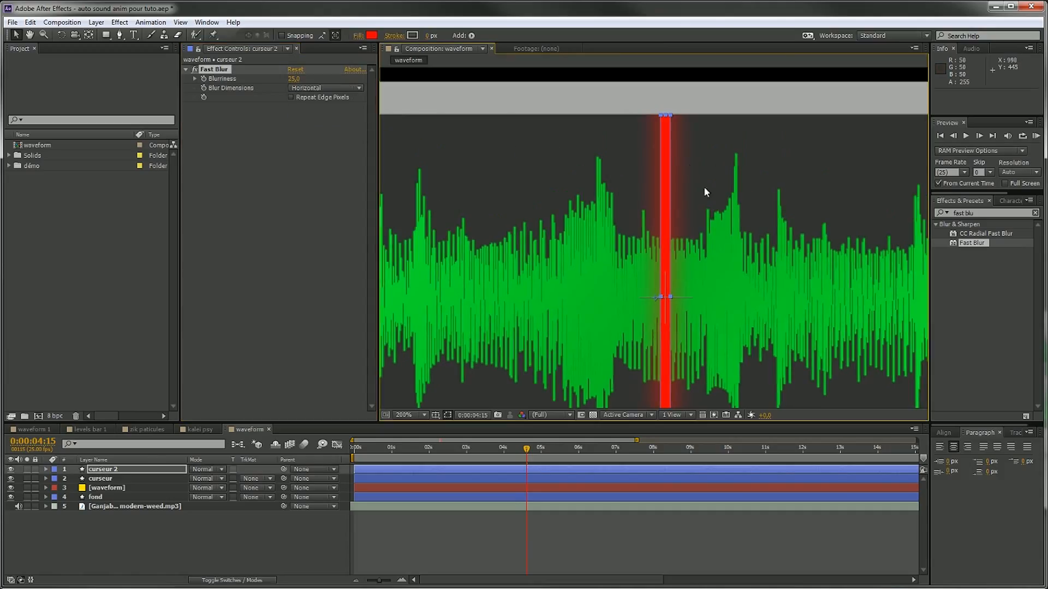
{"action": "left_click", "coordinate": [336, 88]}
{"action": "left_click", "coordinate": [327, 126]}
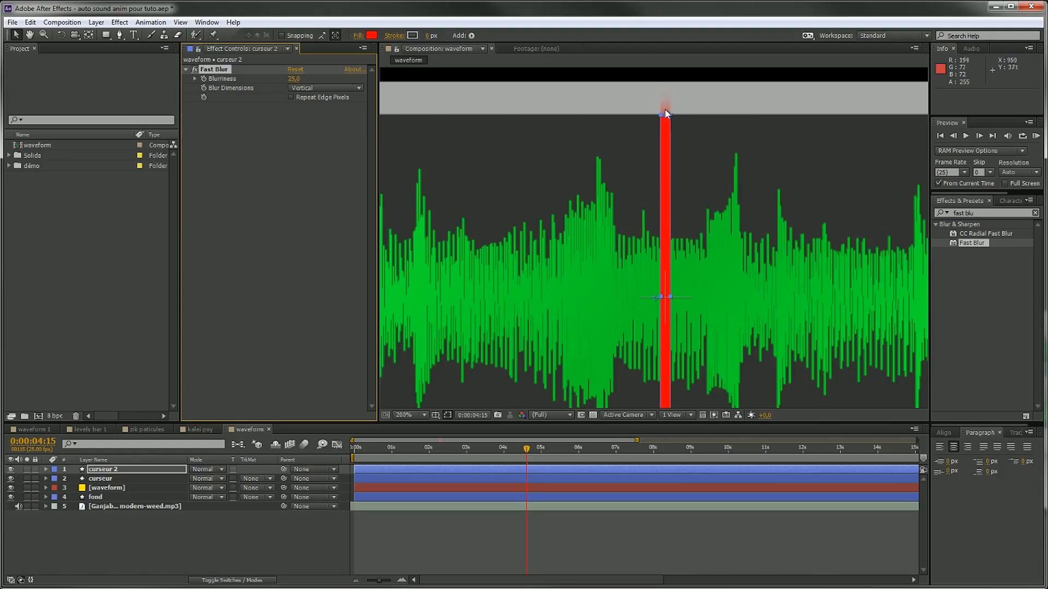
{"action": "left_click", "coordinate": [349, 88]}
{"action": "left_click", "coordinate": [345, 113]}
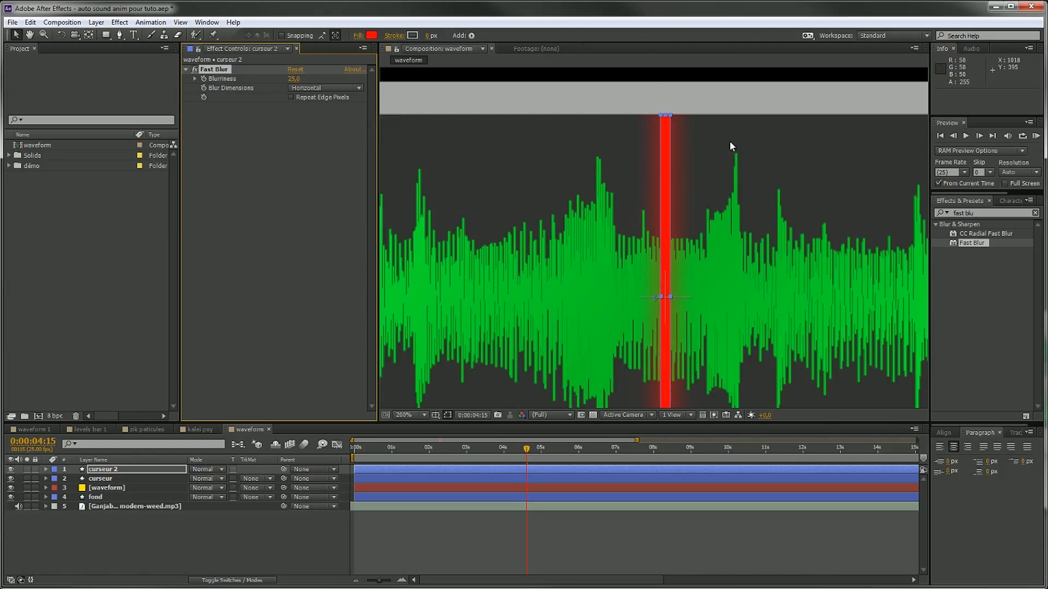
Move the time indicator to 0:00:18:00 and preview the scrolling waveform against the blurred cursor
{"action": "left_click", "coordinate": [803, 580]}
{"action": "left_click", "coordinate": [726, 203]}
{"action": "left_click", "coordinate": [748, 520]}
{"action": "scroll", "coordinate": [793, 283], "scroll_direction": "down", "scroll_amount": 3}
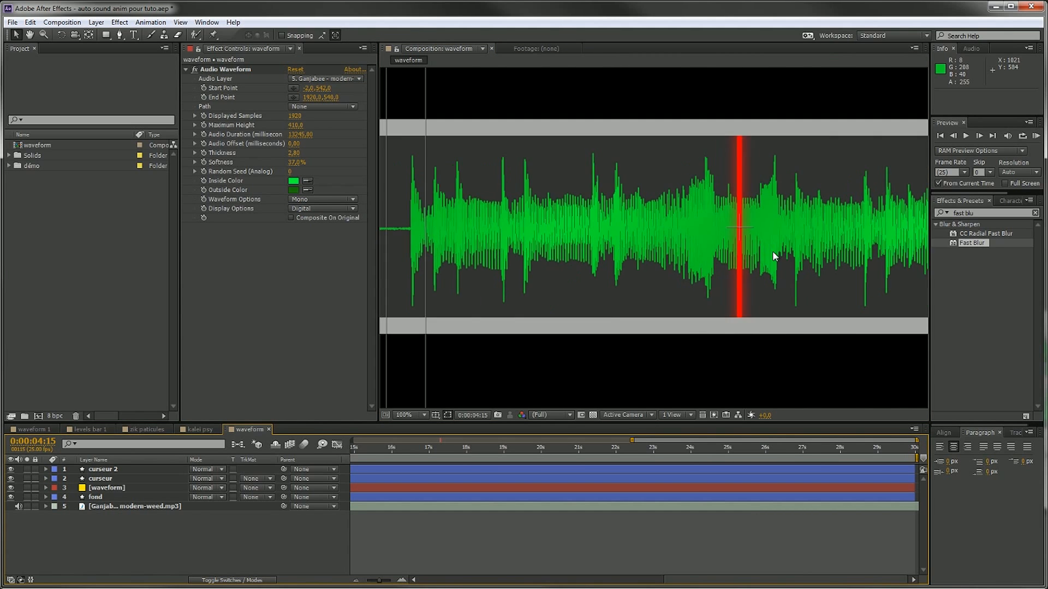
{"action": "left_click_drag", "start_coordinate": [811, 226], "coordinate": [769, 244]}
{"action": "mouse_move", "coordinate": [461, 447]}
{"action": "left_mouse_down"}
{"action": "mouse_move", "coordinate": [591, 454]}
{"action": "mouse_move", "coordinate": [466, 456]}
{"action": "left_mouse_up"}
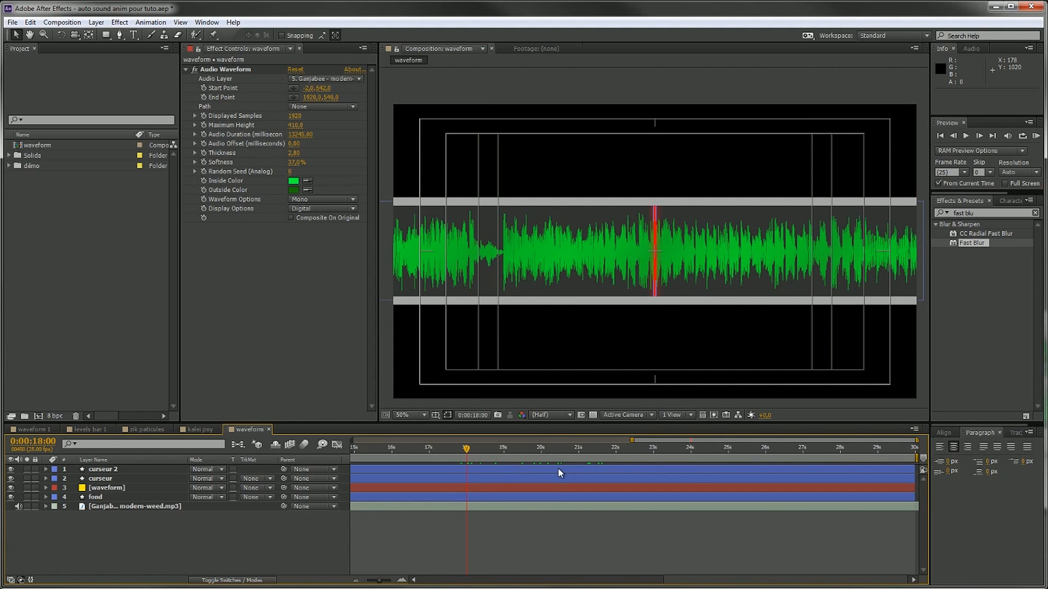
{"action": "key", "text": "KP_0"}
{"action": "key", "text": "space"}
{"action": "key", "text": "space"}
Set the Audio Waveform's Audio Duration to 4735, Displayed Samples to 2072 and Thickness to 7.5, and return the time indicator to 0:00:00:00
{"action": "left_click_drag", "start_coordinate": [298, 135], "coordinate": [0, 158]}
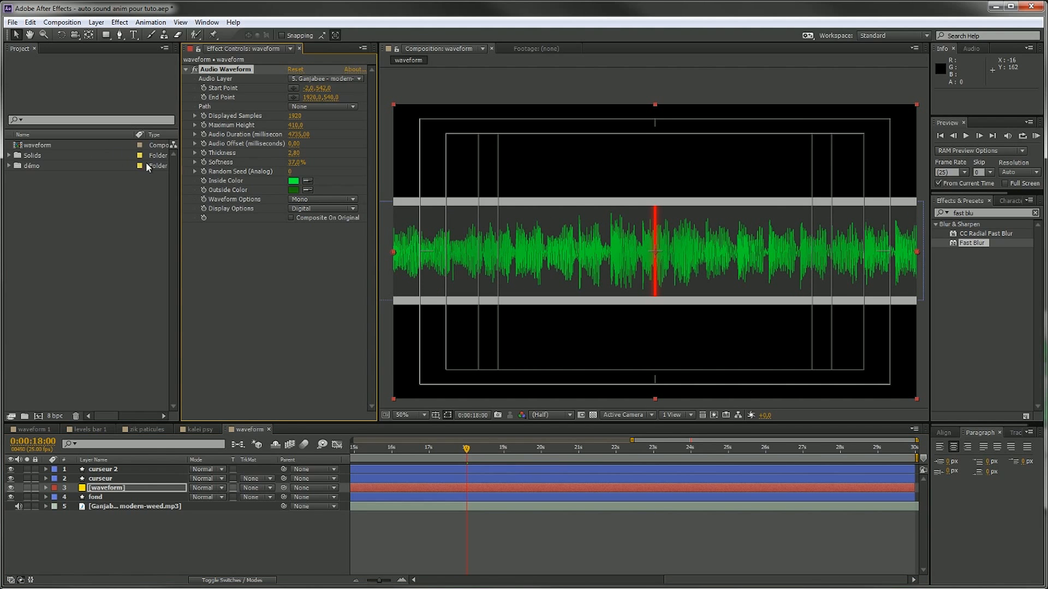
{"action": "left_click_drag", "start_coordinate": [293, 153], "coordinate": [377, 117]}
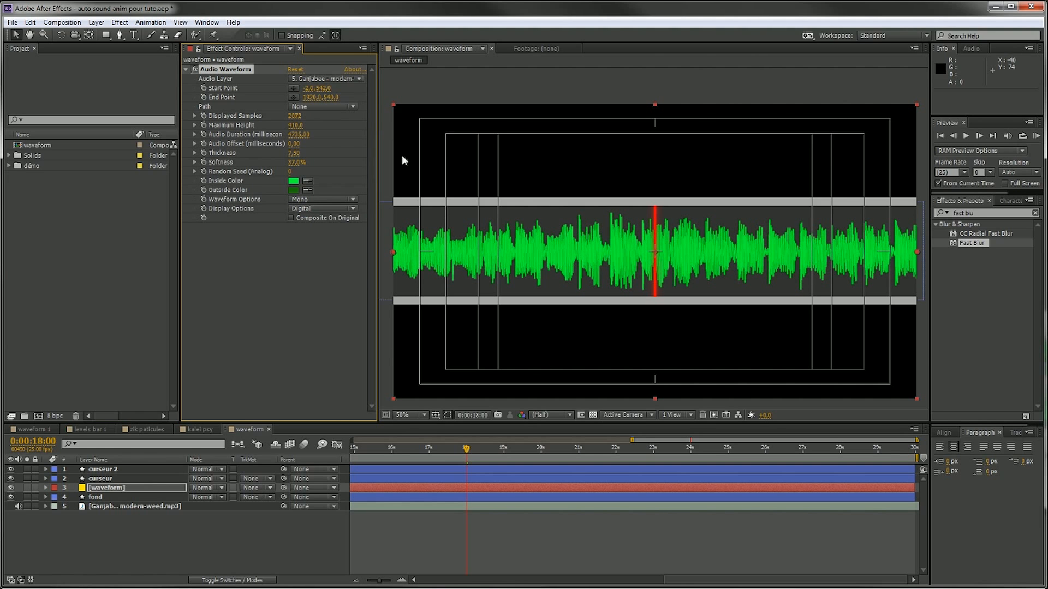
{"action": "left_click_drag", "start_coordinate": [466, 448], "coordinate": [554, 439]}
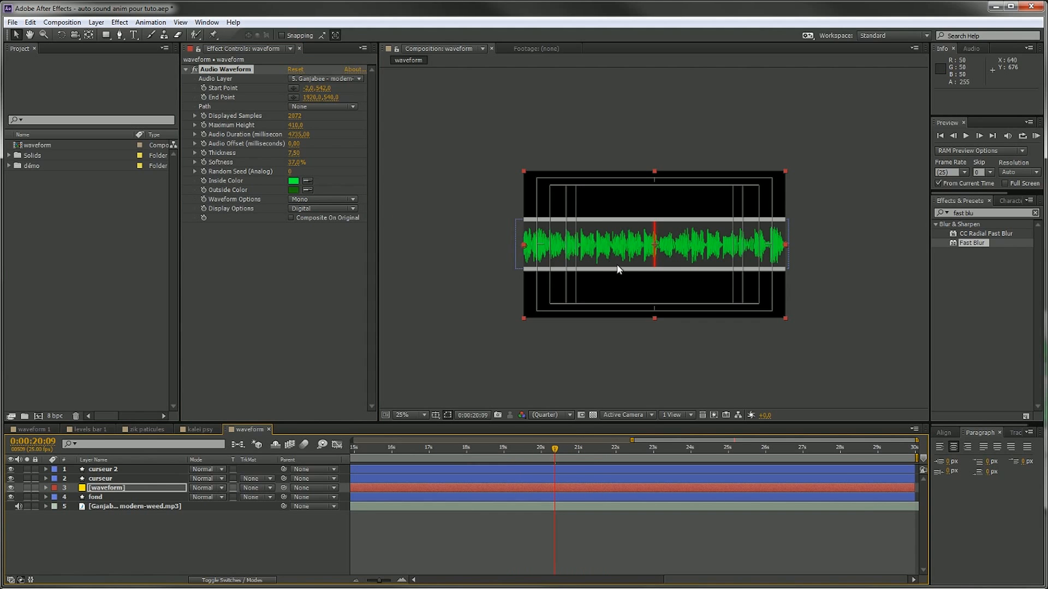
{"action": "left_click_drag", "start_coordinate": [555, 446], "coordinate": [270, 443]}
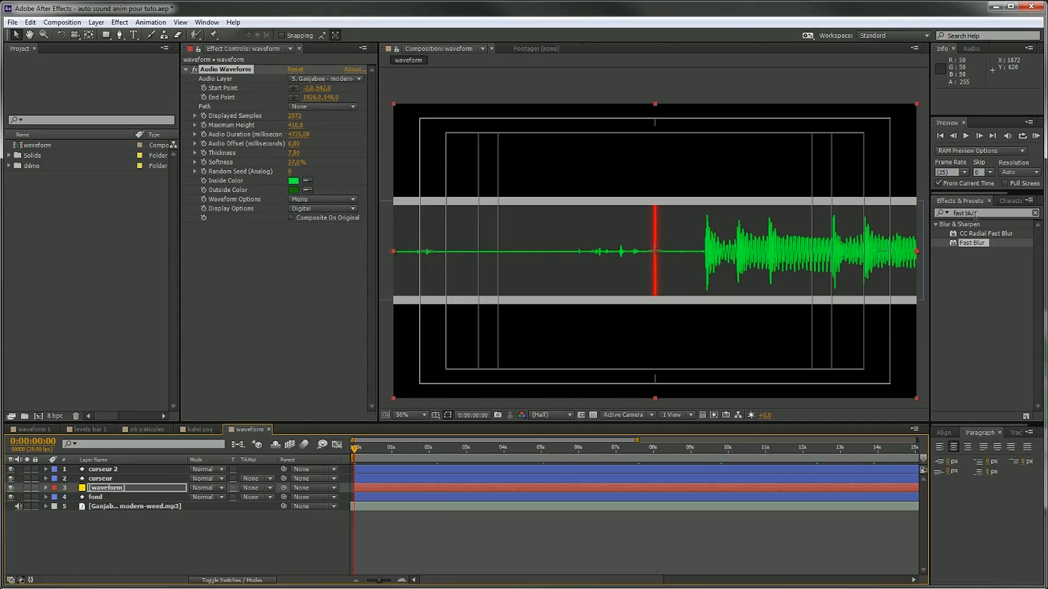
Add the Glow effect below Audio Waveform on the waveform layer, with Glow Radius 100 and Glow Intensity 0.7
{"action": "left_click", "coordinate": [1034, 213]}
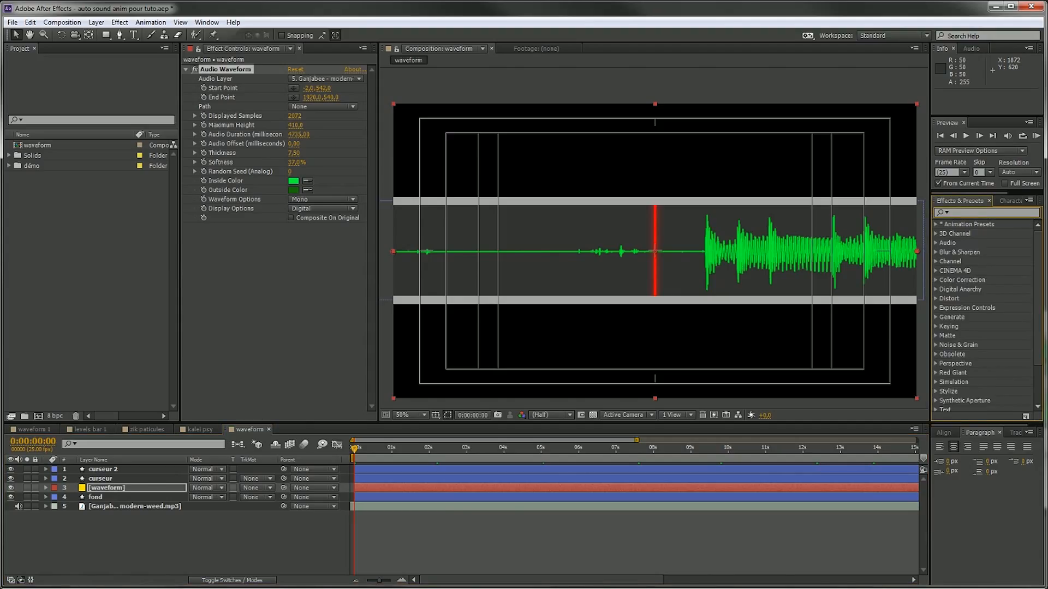
{"action": "type", "text": "glow"}
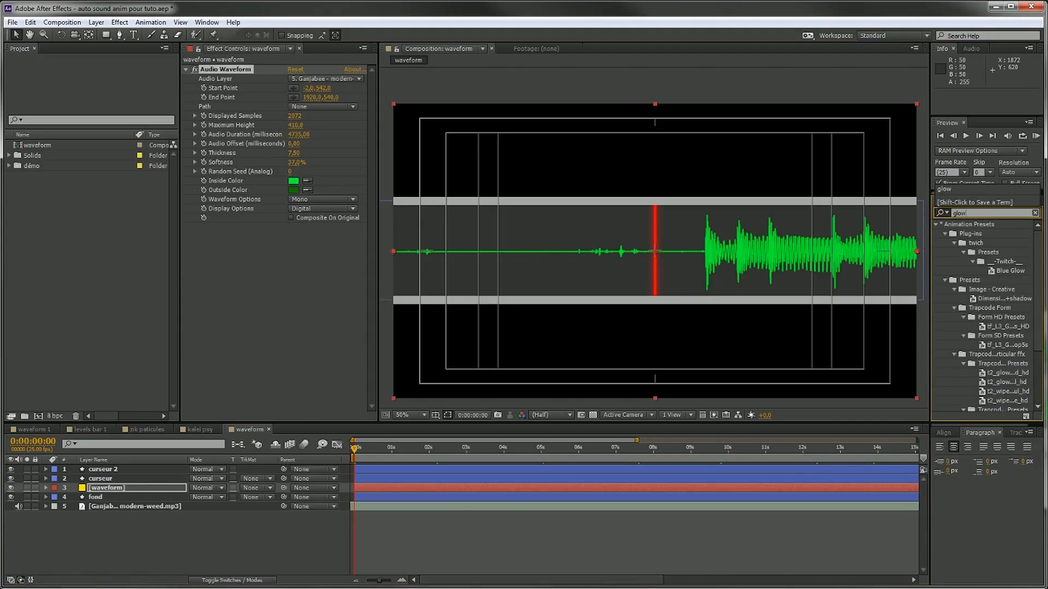
{"action": "left_click_drag", "start_coordinate": [1038, 291], "coordinate": [1038, 389]}
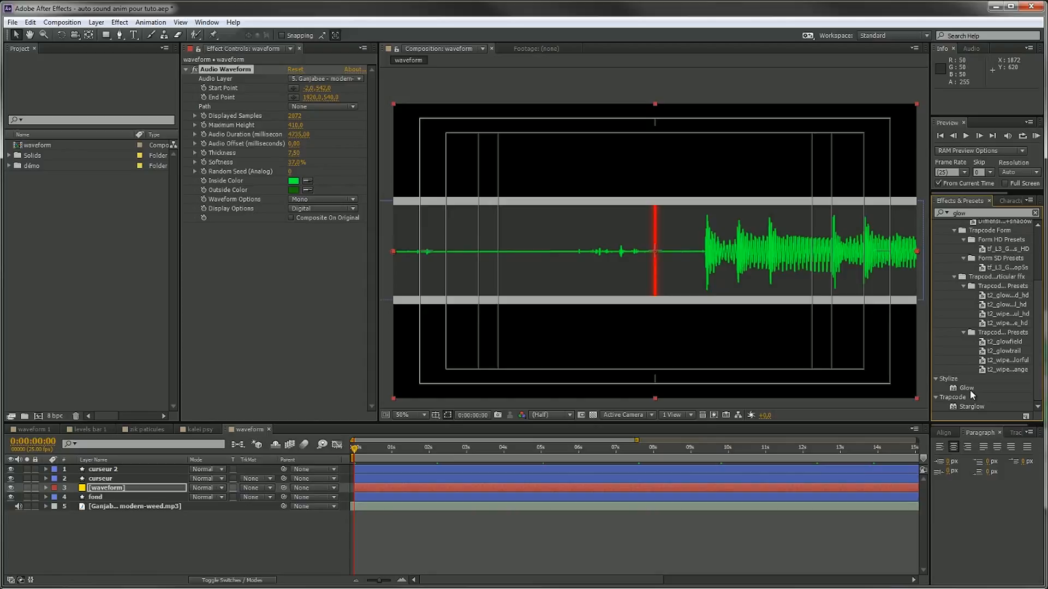
{"action": "left_click_drag", "start_coordinate": [971, 391], "coordinate": [277, 286]}
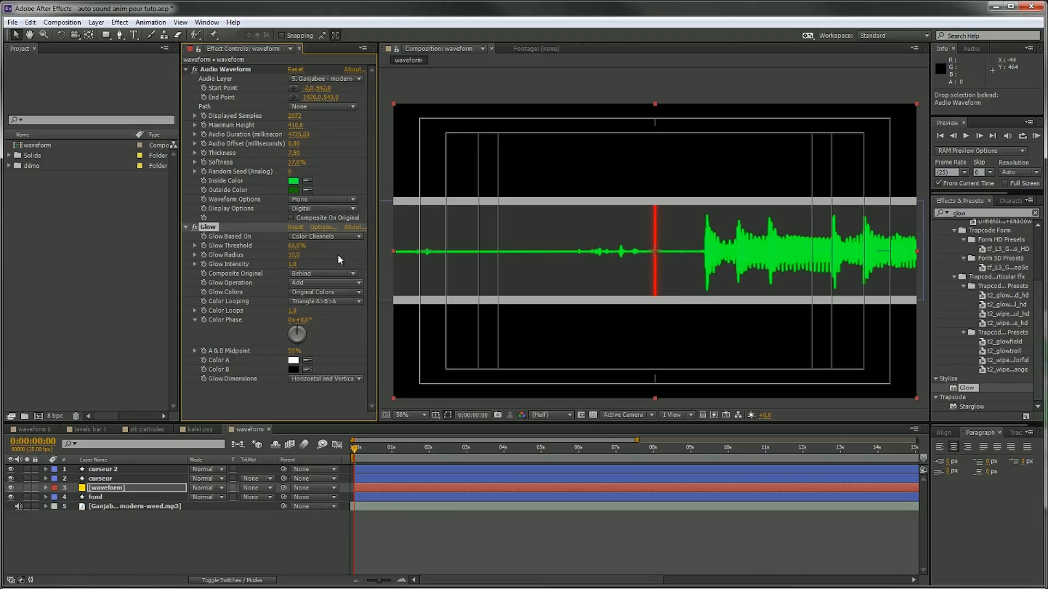
{"action": "left_click_drag", "start_coordinate": [293, 254], "coordinate": [340, 249]}
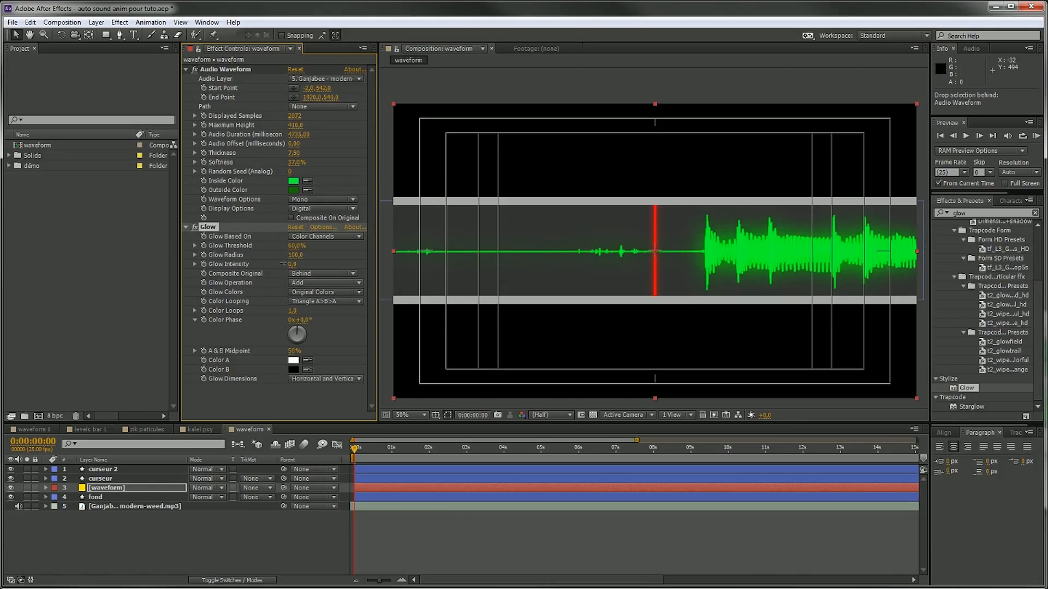
{"action": "left_click_drag", "start_coordinate": [293, 264], "coordinate": [274, 264]}
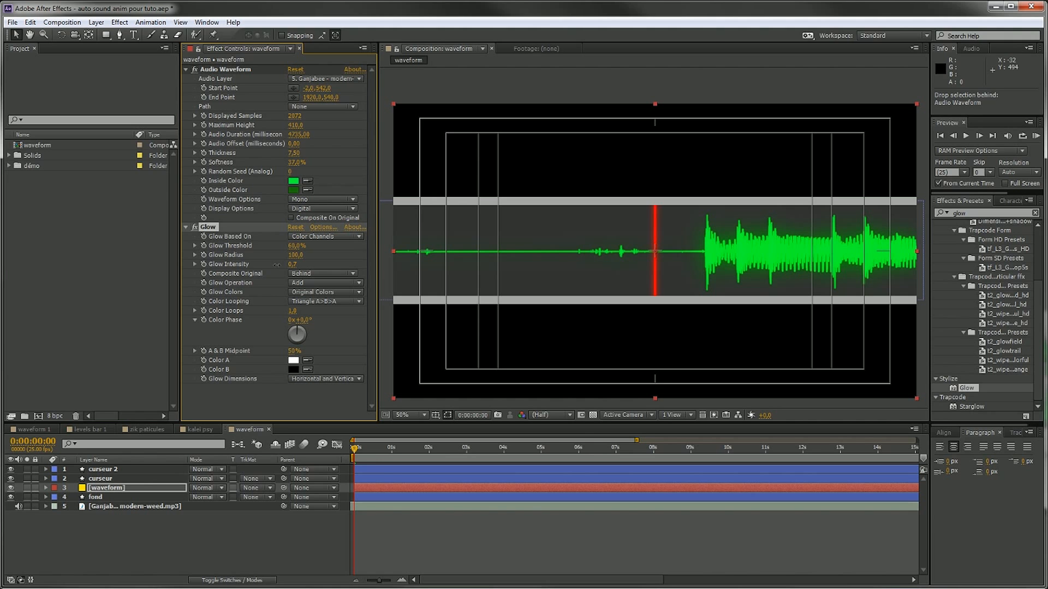
Scrub the timeline through 0:00:04:13 to 0:00:07:19 to inspect the waveform's glow
{"action": "left_click_drag", "start_coordinate": [369, 450], "coordinate": [523, 448]}
{"action": "key", "text": "comma"}
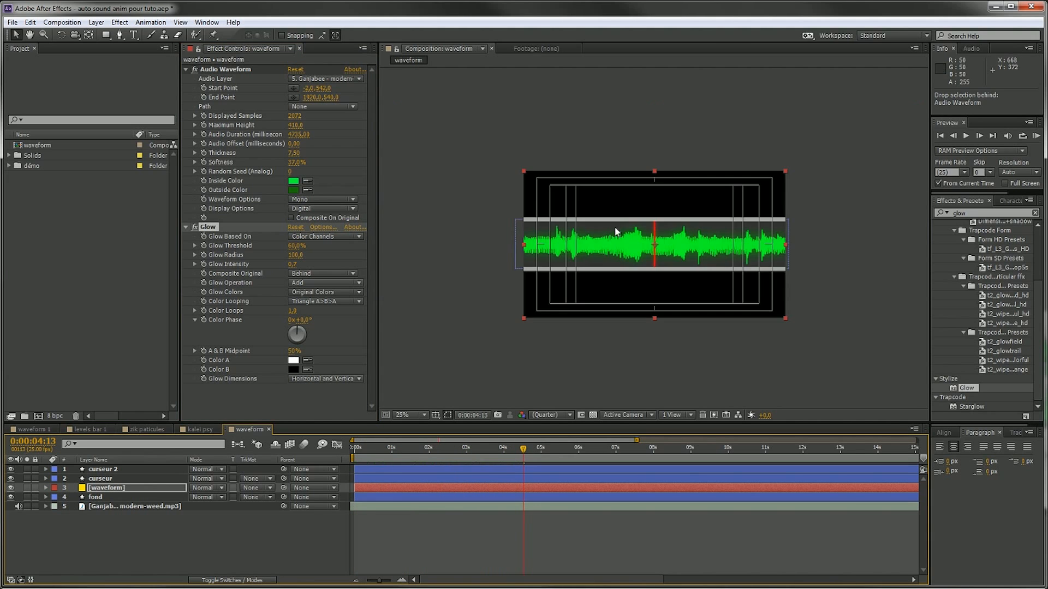
{"action": "key", "text": "period"}
{"action": "key", "text": "comma"}
{"action": "key", "text": "period"}
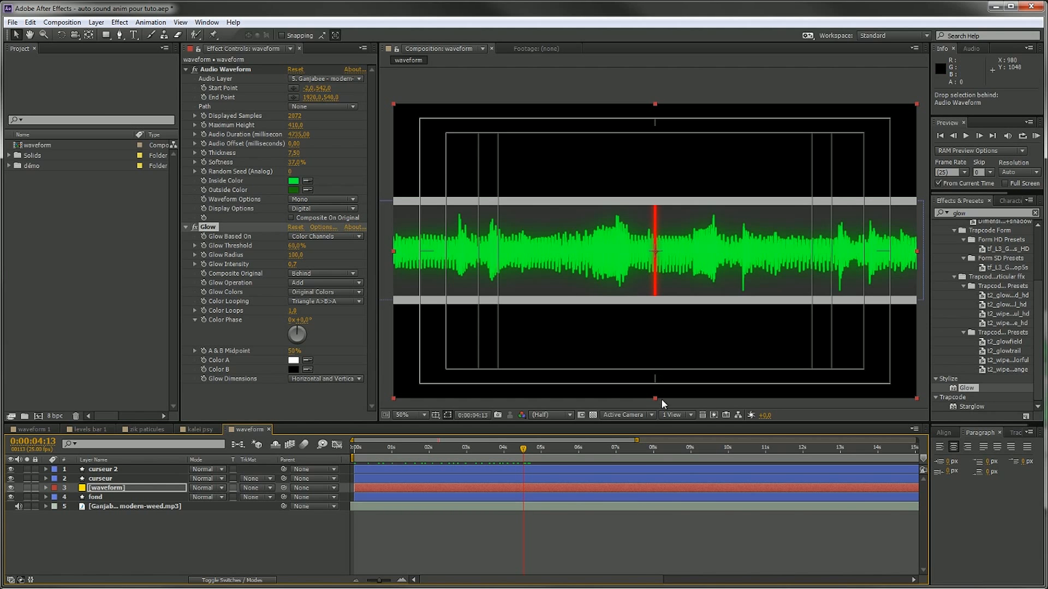
{"action": "left_click_drag", "start_coordinate": [528, 449], "coordinate": [644, 448]}
Collapse the Glow and Audio Waveform settings, hide the title/action safe guides at 0:00:07:02 and deselect the waveform layer
{"action": "left_click", "coordinate": [187, 227]}
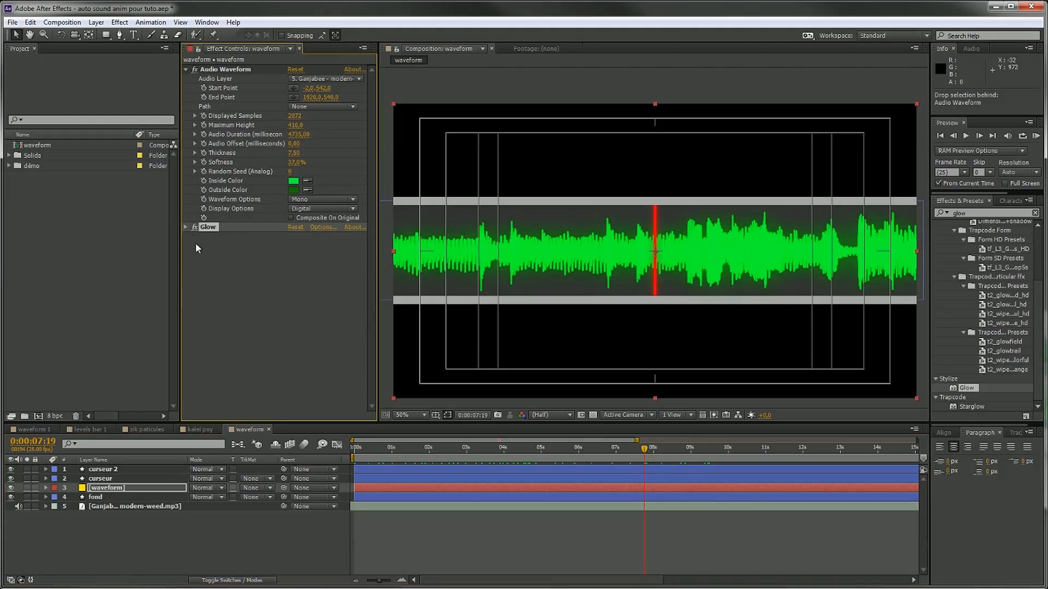
{"action": "left_click", "coordinate": [186, 69]}
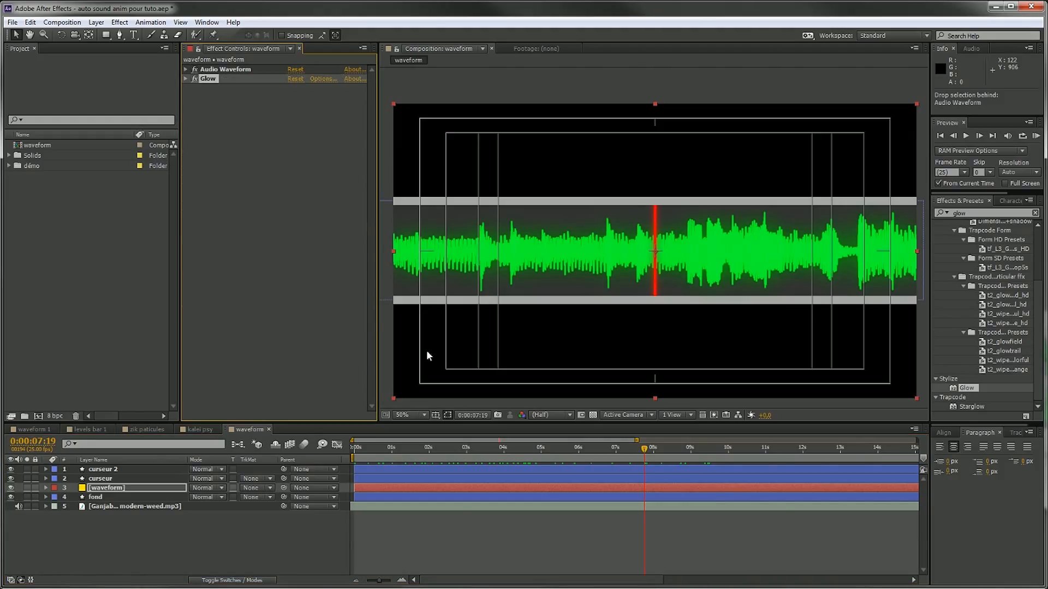
{"action": "left_click_drag", "start_coordinate": [647, 448], "coordinate": [619, 449]}
{"action": "left_click", "coordinate": [435, 415]}
{"action": "left_click", "coordinate": [447, 426]}
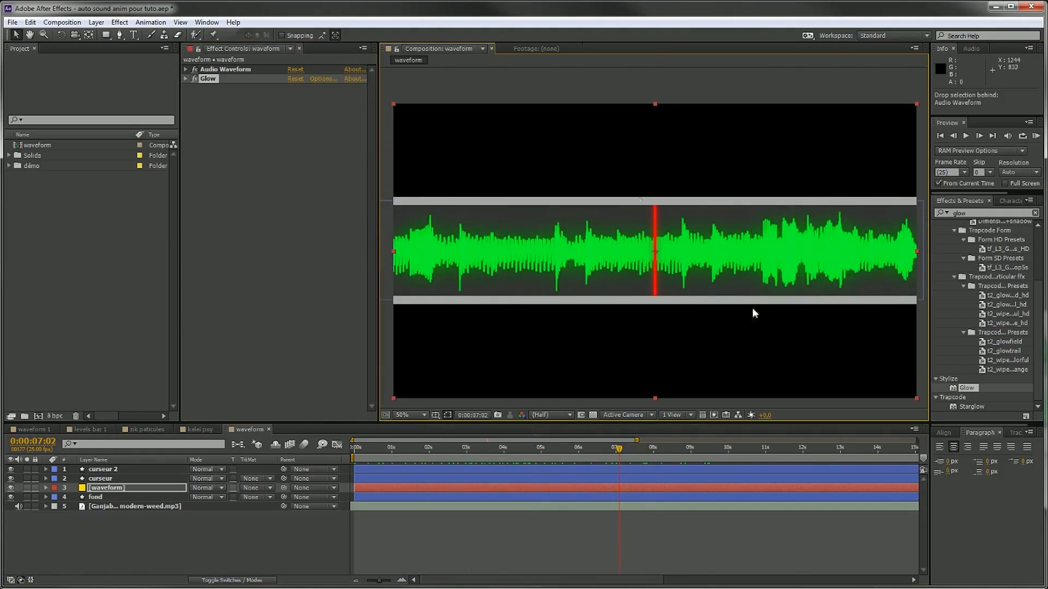
{"action": "left_click", "coordinate": [207, 556]}
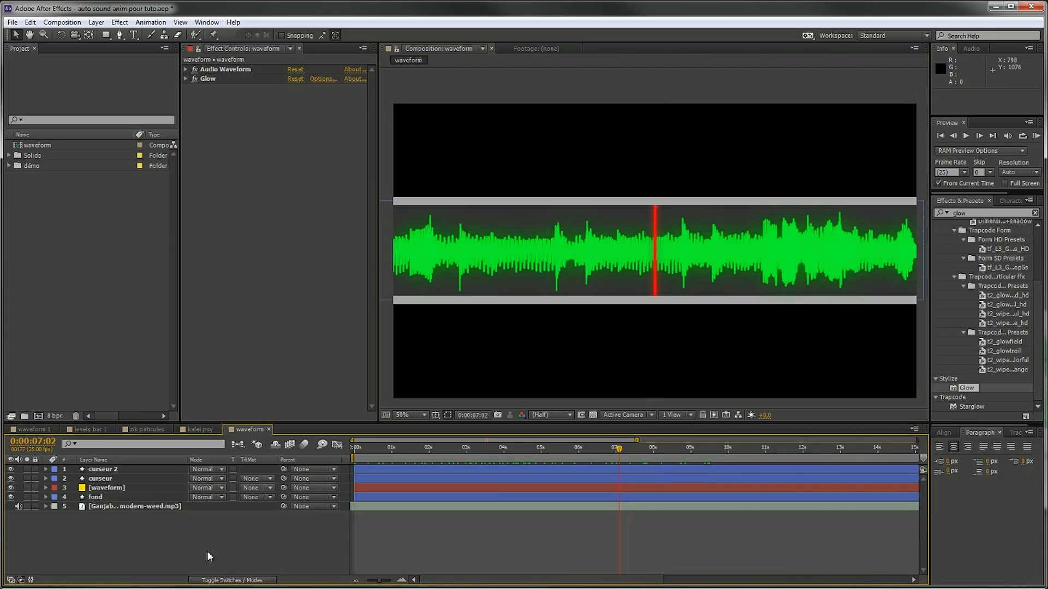
Create an adjustment layer at the top of the composition and name it time total
{"action": "right_click", "coordinate": [185, 543]}
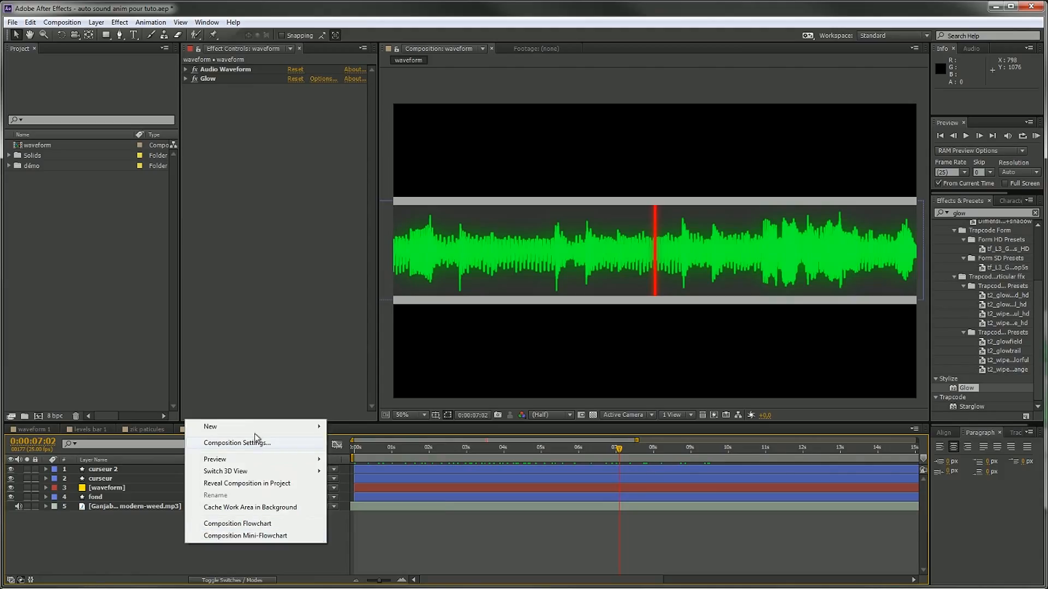
{"action": "mouse_move", "coordinate": [260, 428]}
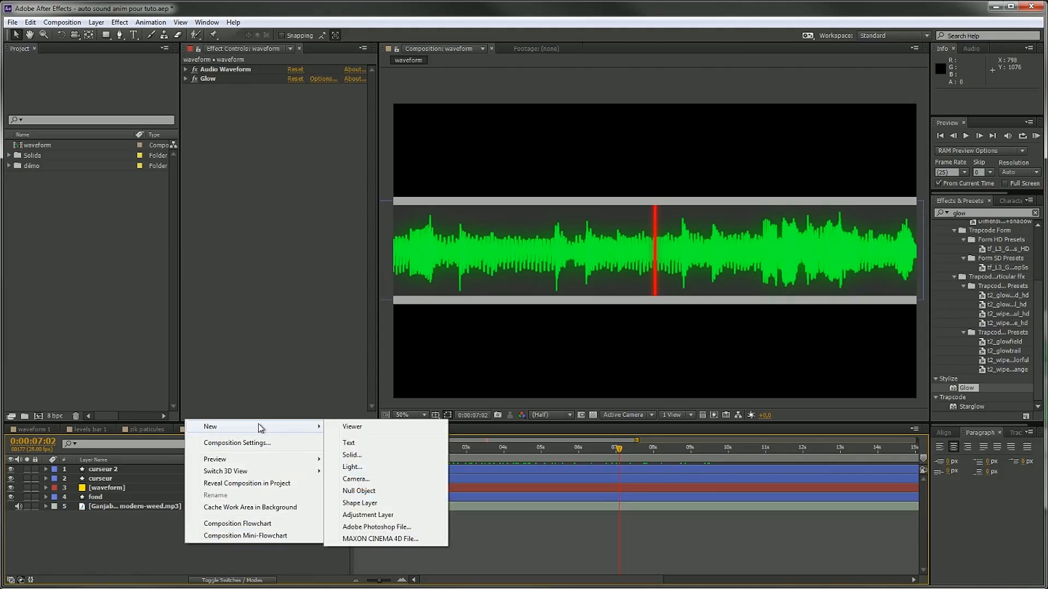
{"action": "left_click", "coordinate": [368, 515]}
{"action": "key", "text": "Return"}
{"action": "type", "text": "time tot"}
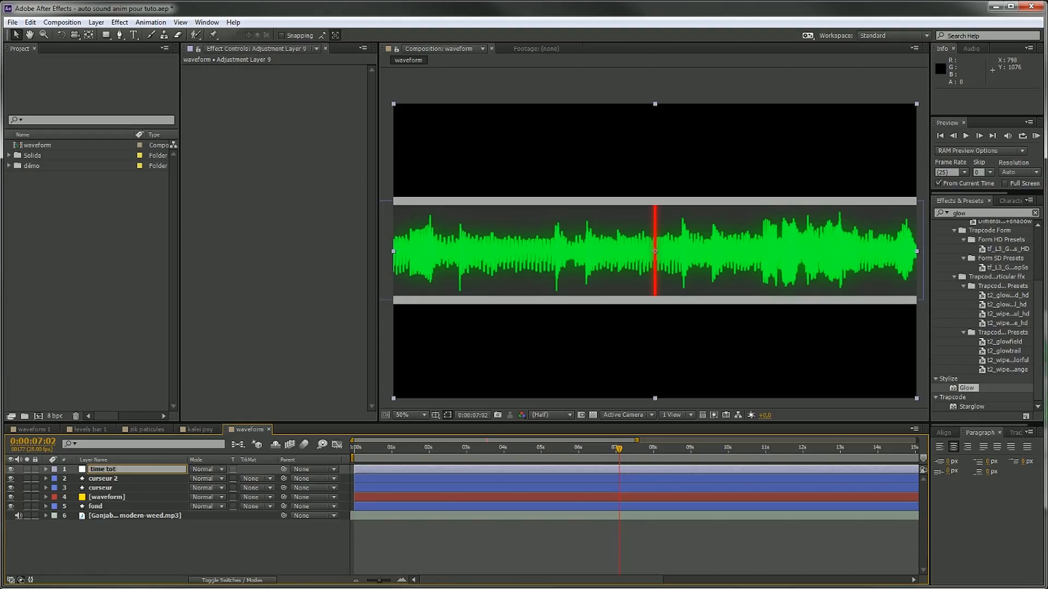
{"action": "type", "text": "al"}
{"action": "key", "text": "Return"}
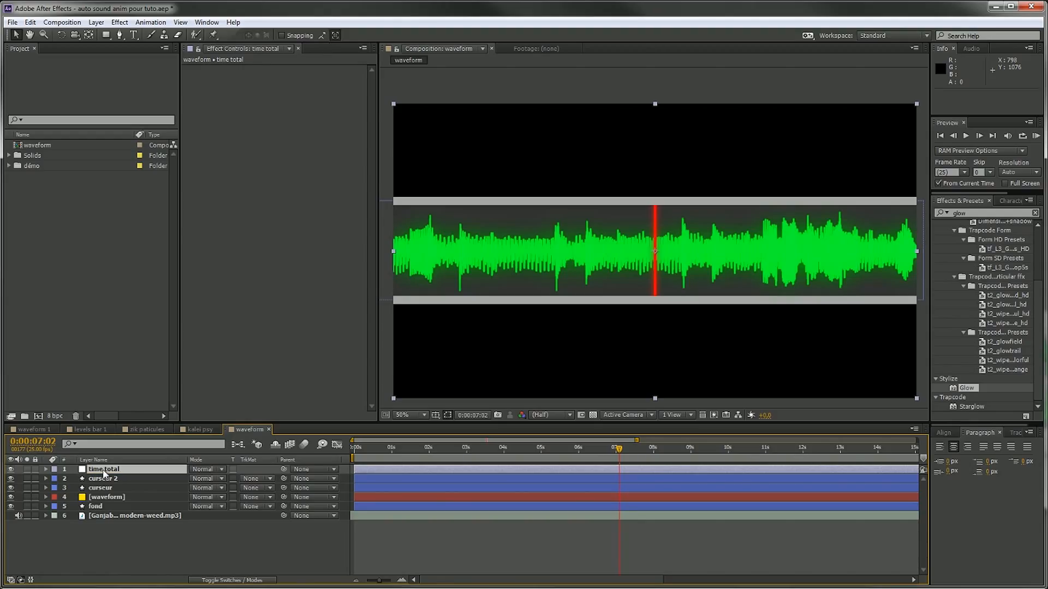
Find the Numbers effect and apply it to the time total layer
{"action": "left_click", "coordinate": [966, 213]}
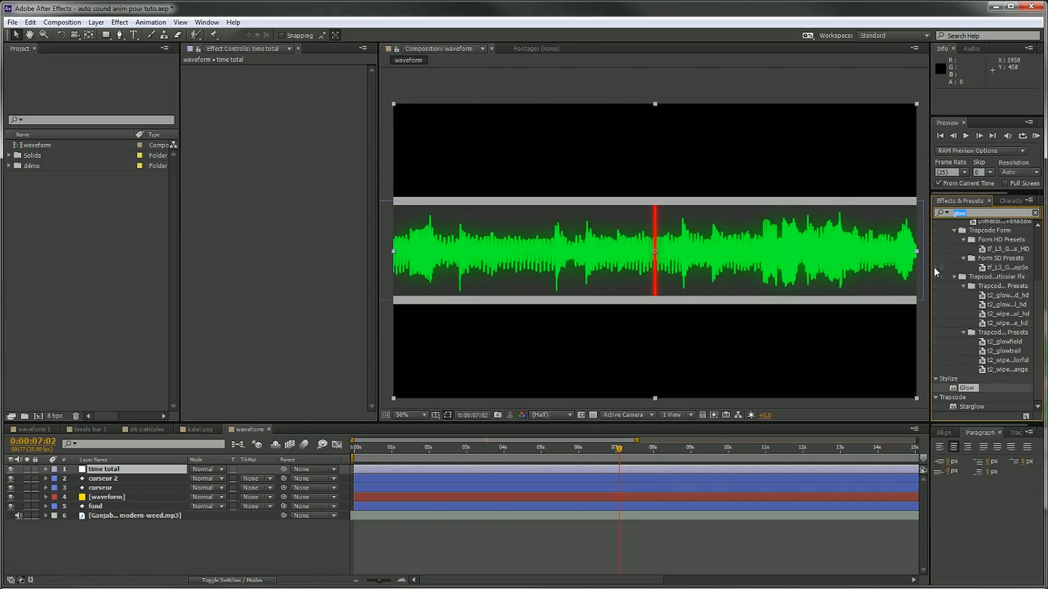
{"action": "key", "text": "BackSpace"}
{"action": "type", "text": "numbers"}
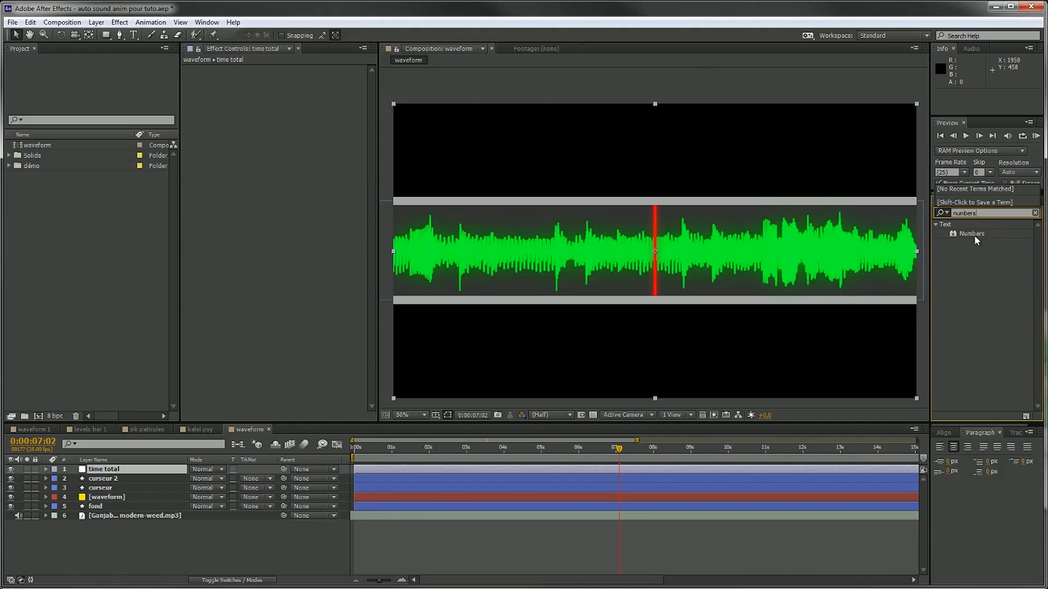
{"action": "left_click", "coordinate": [975, 233]}
{"action": "left_click_drag", "start_coordinate": [977, 236], "coordinate": [106, 473]}
{"action": "left_click_drag", "start_coordinate": [106, 474], "coordinate": [107, 473]}
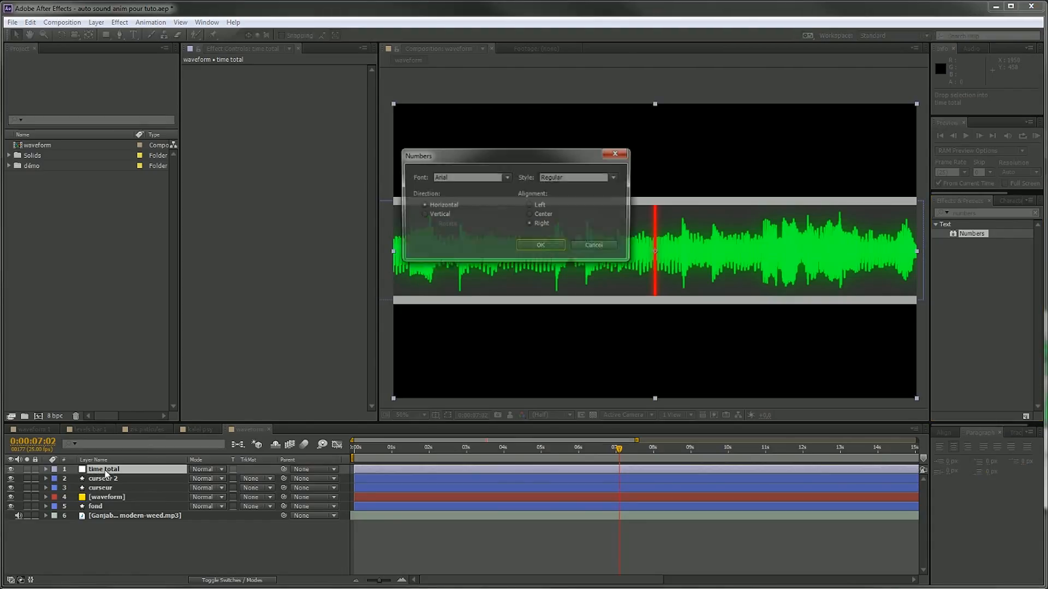
Set the Numbers font to Impact with left alignment and accept the options
{"action": "left_click", "coordinate": [507, 178]}
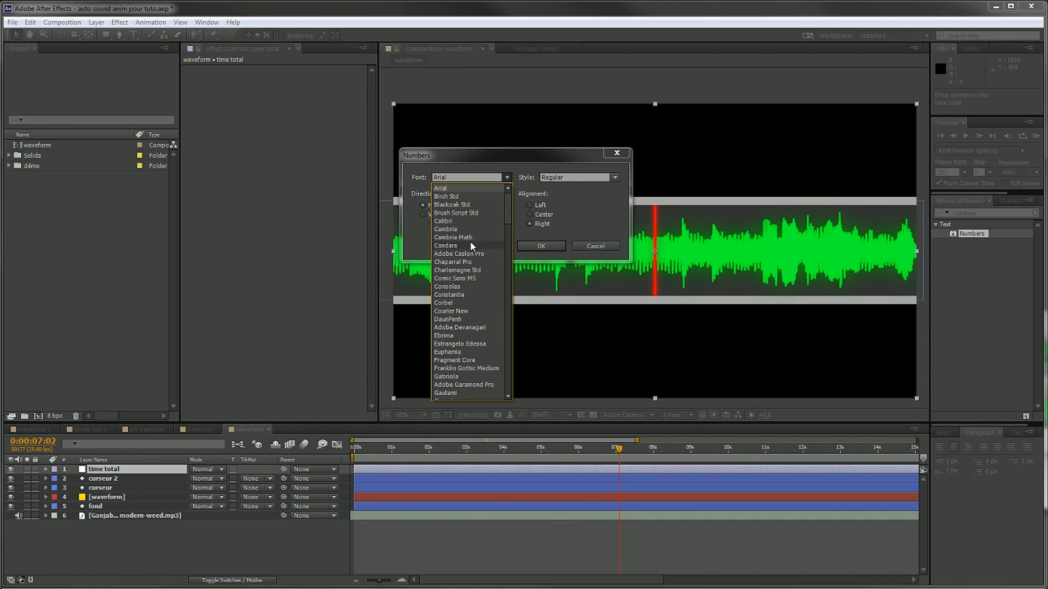
{"action": "left_click_drag", "start_coordinate": [510, 205], "coordinate": [507, 245]}
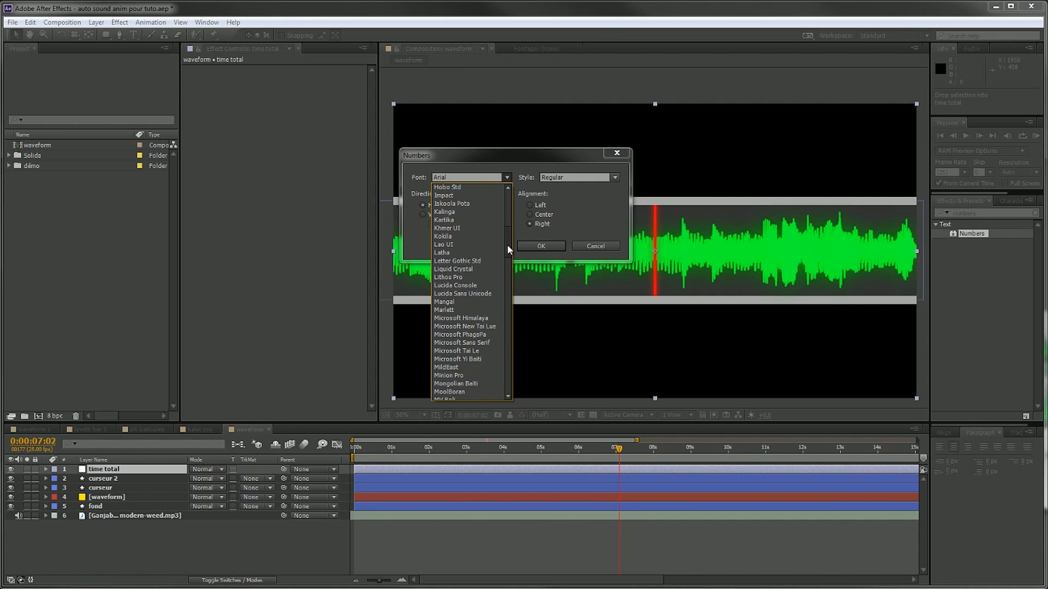
{"action": "left_click", "coordinate": [475, 195]}
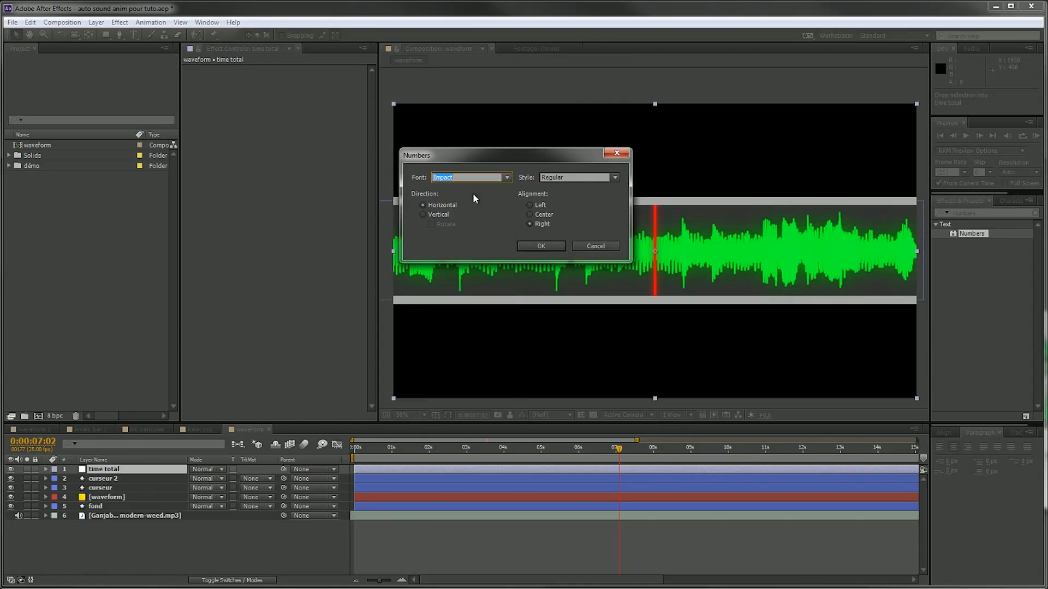
{"action": "left_click", "coordinate": [538, 207]}
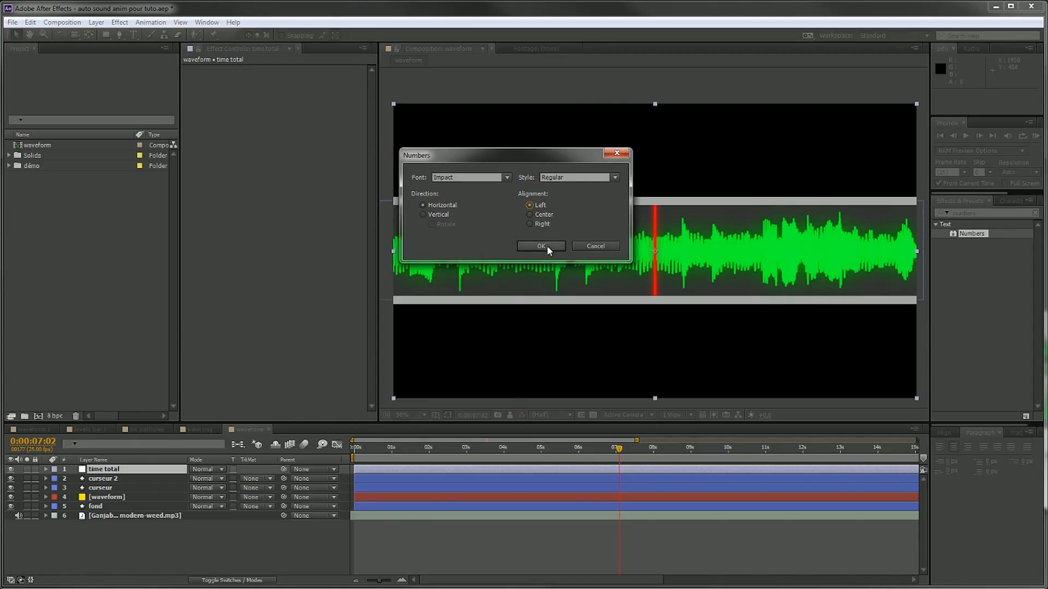
{"action": "left_click", "coordinate": [545, 247]}
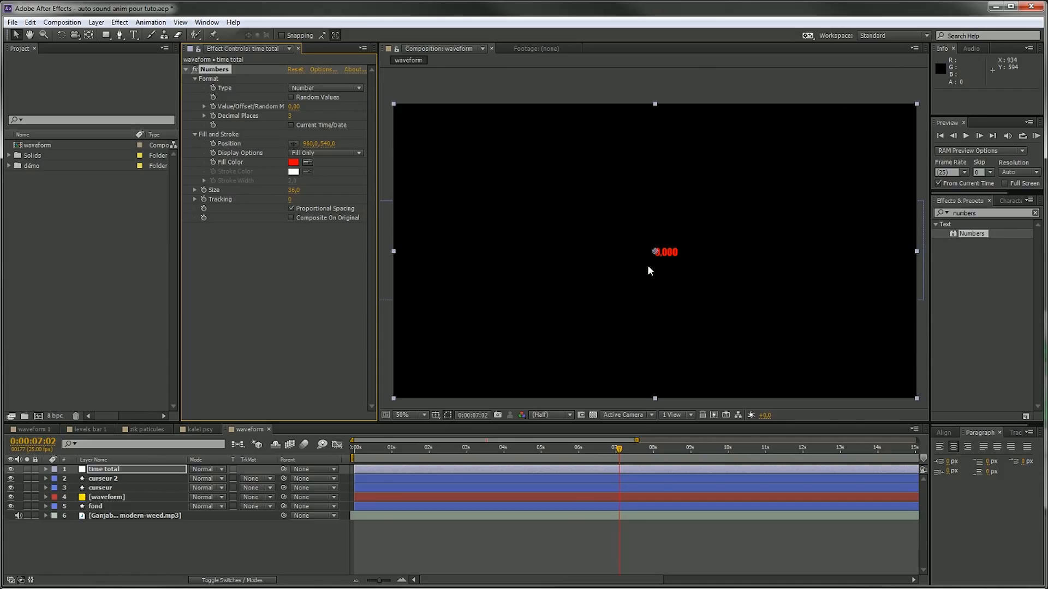
Composite the numbers on the original image and move them to the frame's lower-right area, at about 1749, 984
{"action": "left_click", "coordinate": [291, 217]}
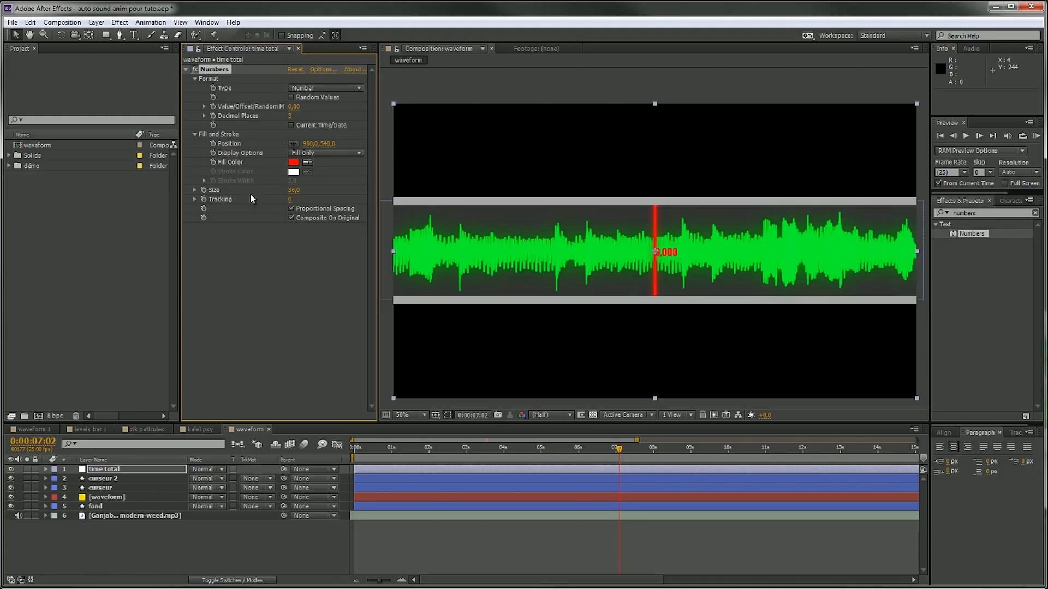
{"action": "mouse_move", "coordinate": [307, 146]}
{"action": "left_mouse_down"}
{"action": "mouse_move", "coordinate": [367, 145]}
{"action": "mouse_move", "coordinate": [319, 145]}
{"action": "left_mouse_up"}
{"action": "left_click_drag", "start_coordinate": [663, 251], "coordinate": [872, 371]}
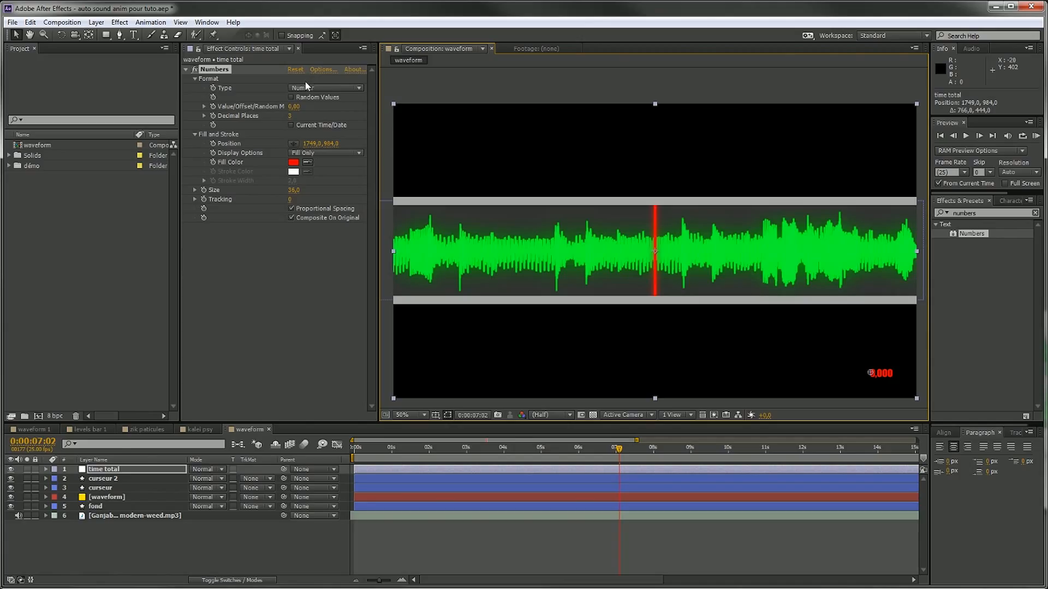
Set the Numbers type to Time, enlarge its size to about 91 and reposition it at about 1657, 966
{"action": "left_click", "coordinate": [319, 89]}
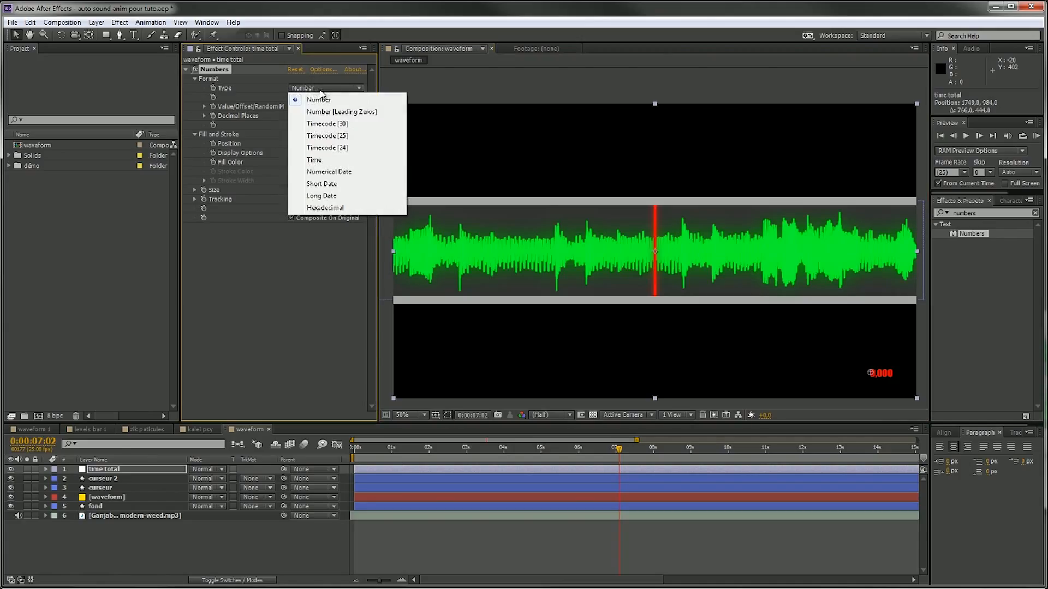
{"action": "left_click", "coordinate": [320, 163]}
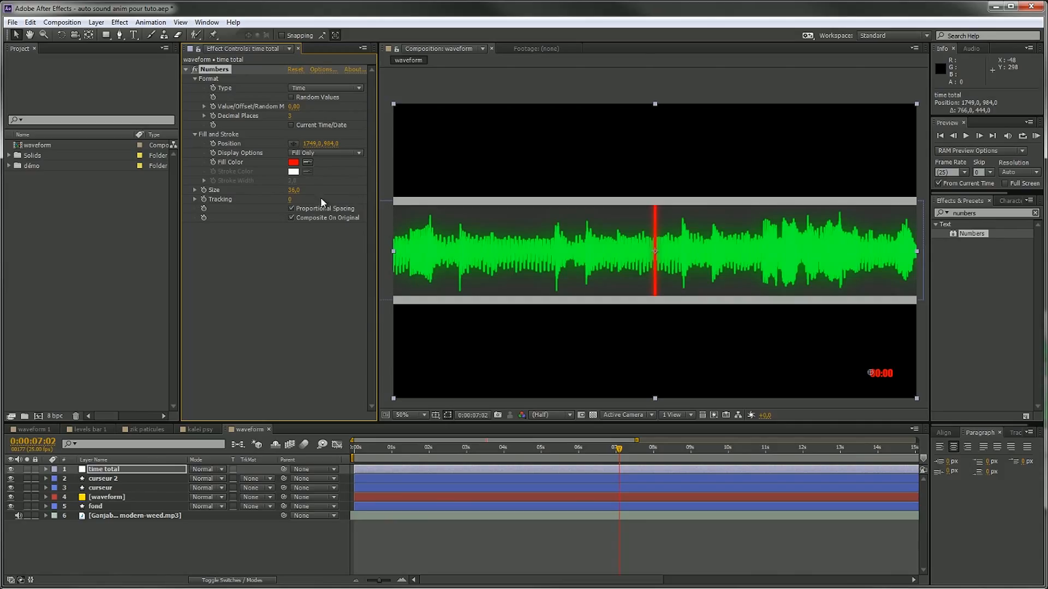
{"action": "left_click_drag", "start_coordinate": [293, 190], "coordinate": [320, 184]}
{"action": "left_click_drag", "start_coordinate": [870, 372], "coordinate": [846, 371]}
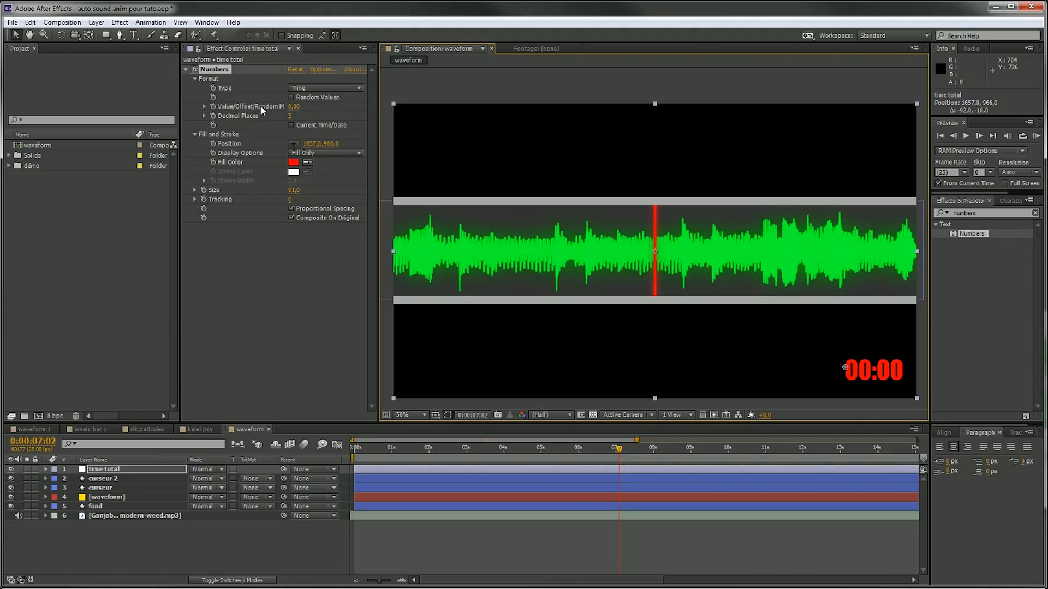
Try 120 as the total time value, settle on 200, and check the display at 0:00:08:12
{"action": "left_click_drag", "start_coordinate": [293, 109], "coordinate": [306, 106]}
{"action": "left_click", "coordinate": [307, 106]}
{"action": "type", "text": "120"}
{"action": "key", "text": "Return"}
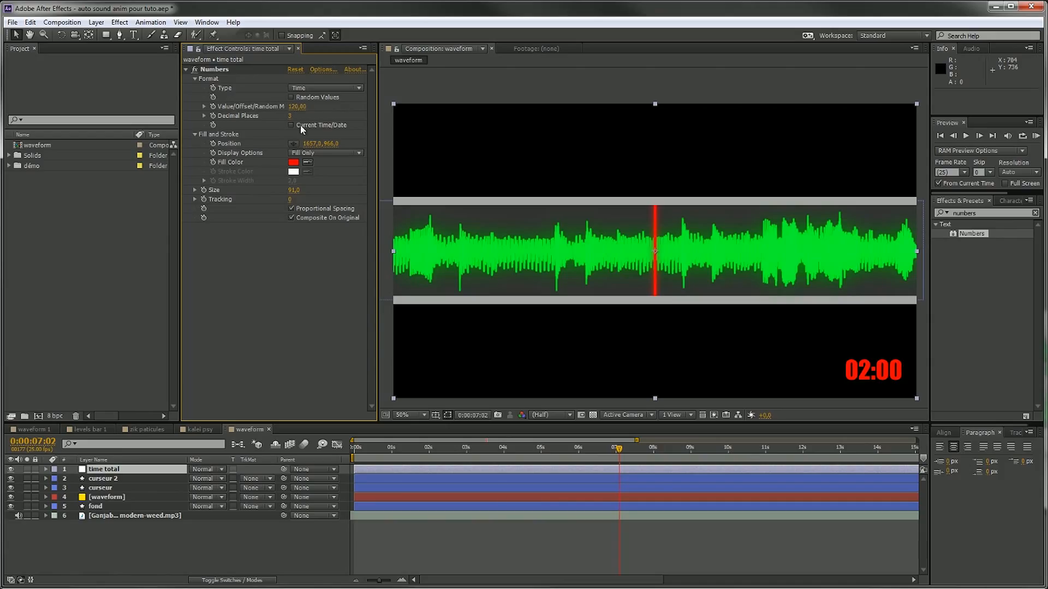
{"action": "mouse_move", "coordinate": [297, 107]}
{"action": "left_mouse_down"}
{"action": "mouse_move", "coordinate": [363, 107]}
{"action": "mouse_move", "coordinate": [299, 106]}
{"action": "left_mouse_up"}
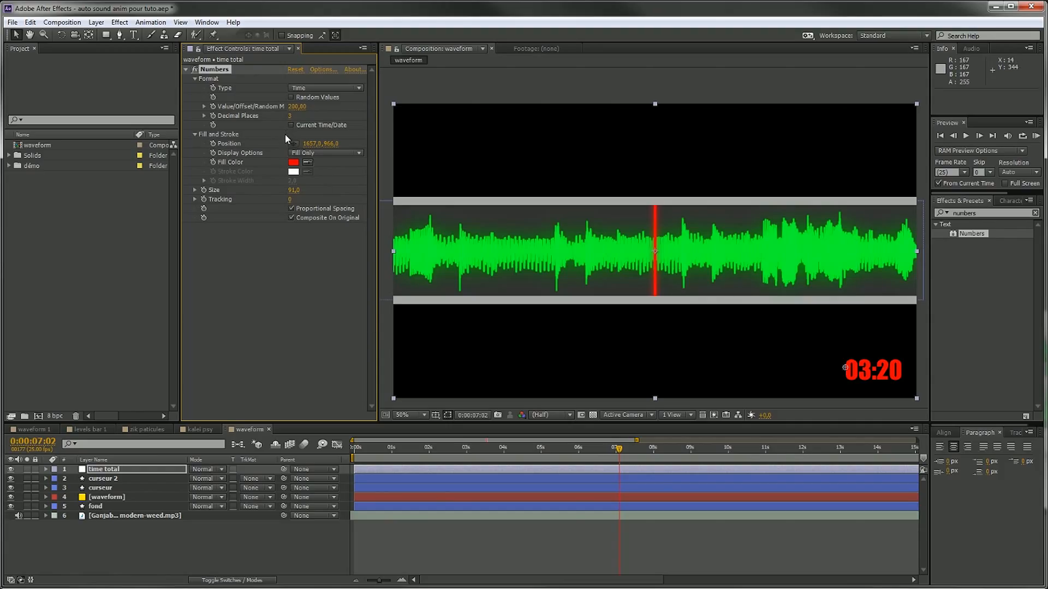
{"action": "left_click_drag", "start_coordinate": [617, 448], "coordinate": [671, 448]}
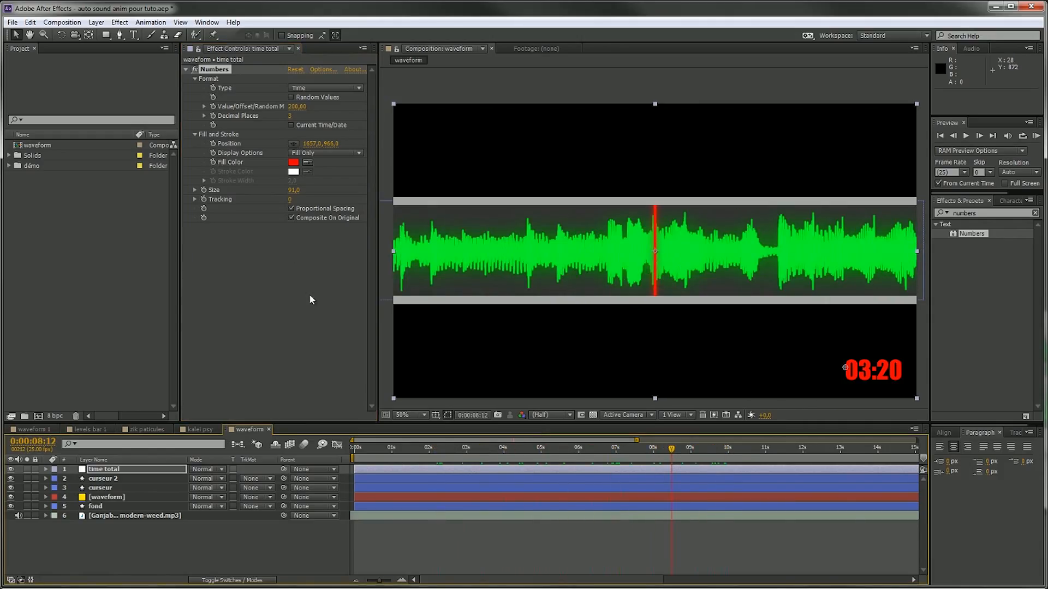
{"action": "left_click", "coordinate": [309, 300]}
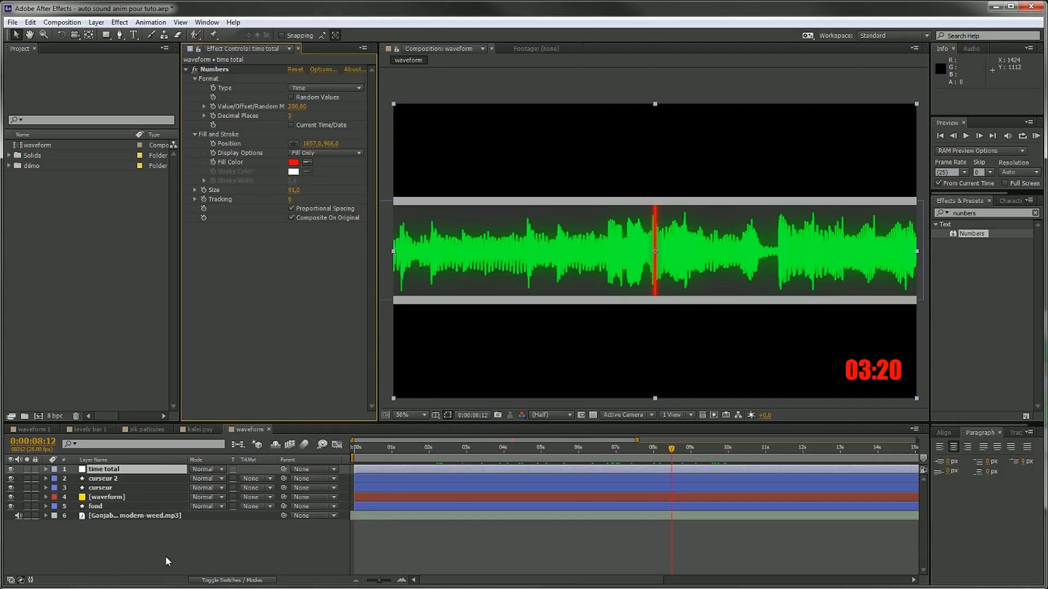
Duplicate the time total layer and rename the copy time
{"action": "left_click", "coordinate": [116, 470]}
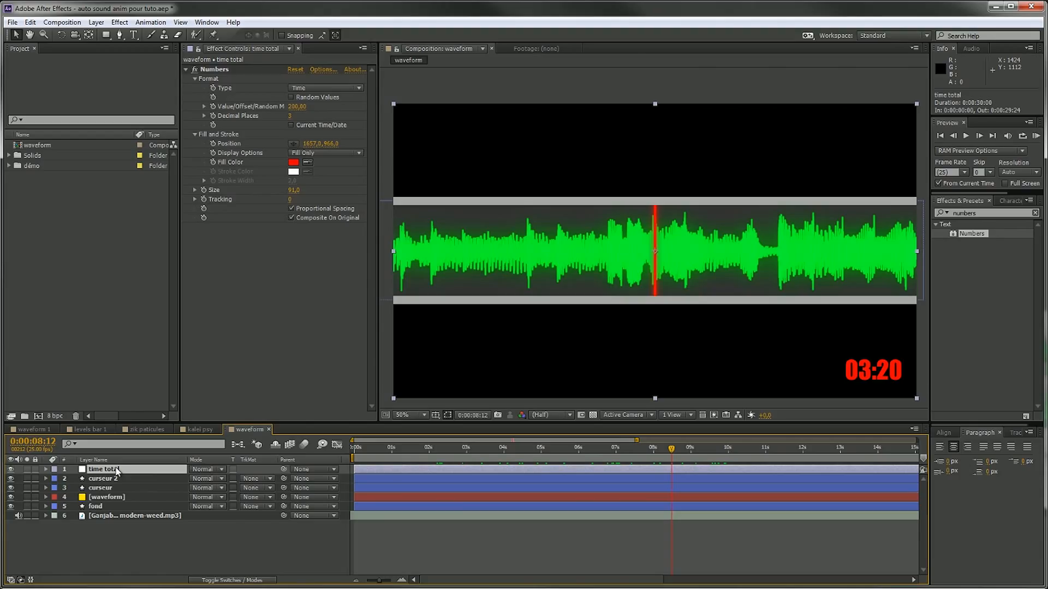
{"action": "key", "text": "ctrl+d"}
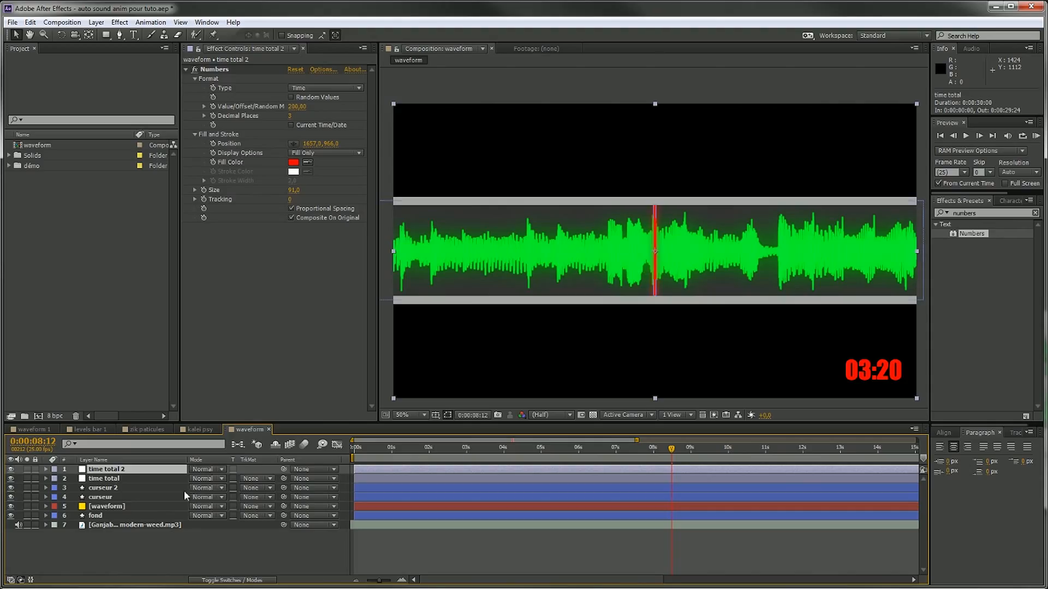
{"action": "key", "text": "Return"}
{"action": "type", "text": "time"}
{"action": "key", "text": "Return"}
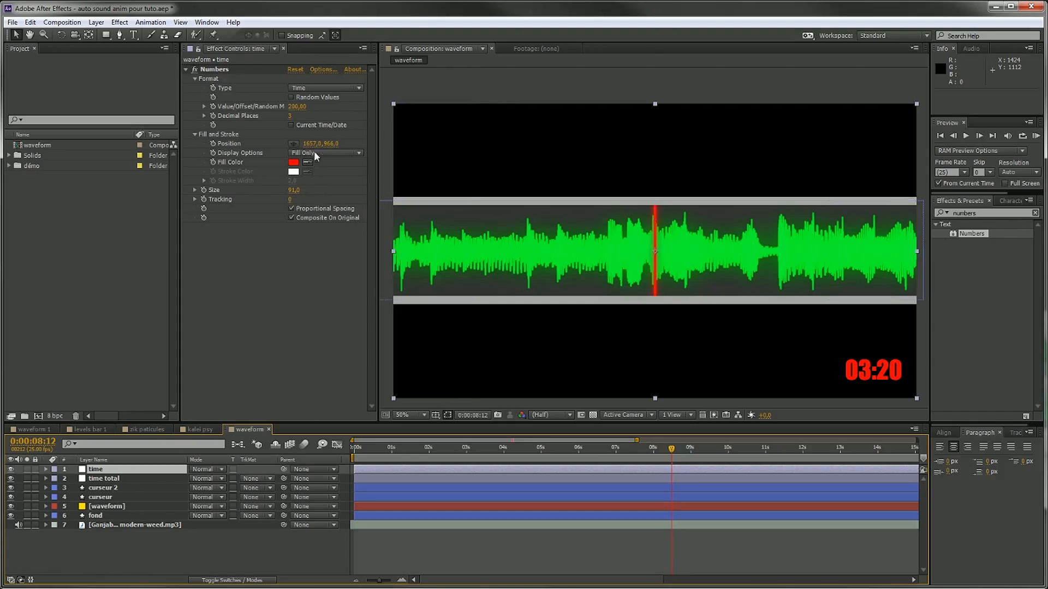
Shift the time layer's number horizontally to about X 1378 and set its value to 0
{"action": "left_click_drag", "start_coordinate": [321, 143], "coordinate": [192, 144]}
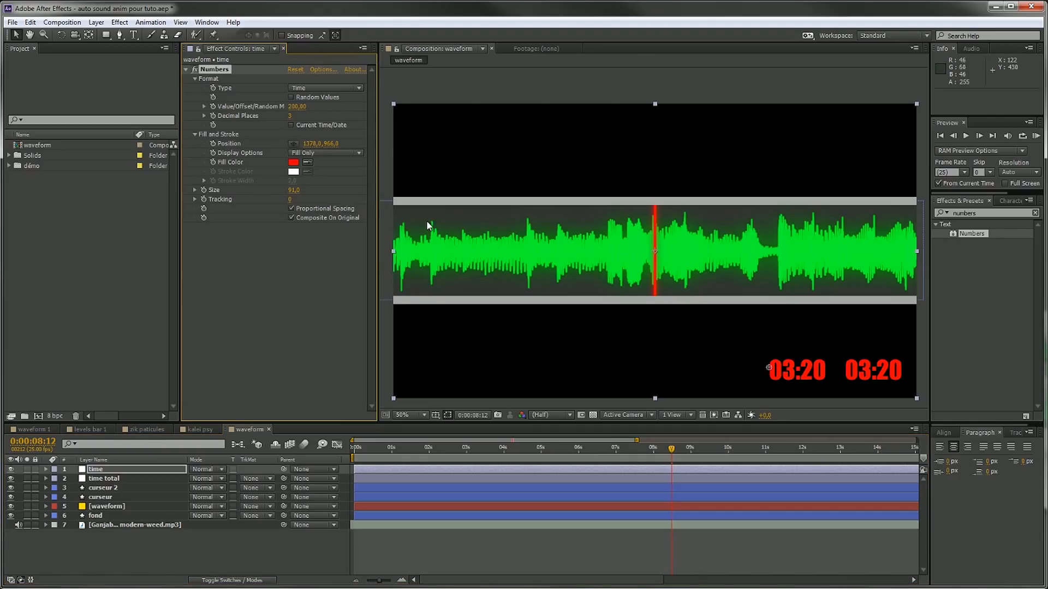
{"action": "left_click", "coordinate": [297, 107]}
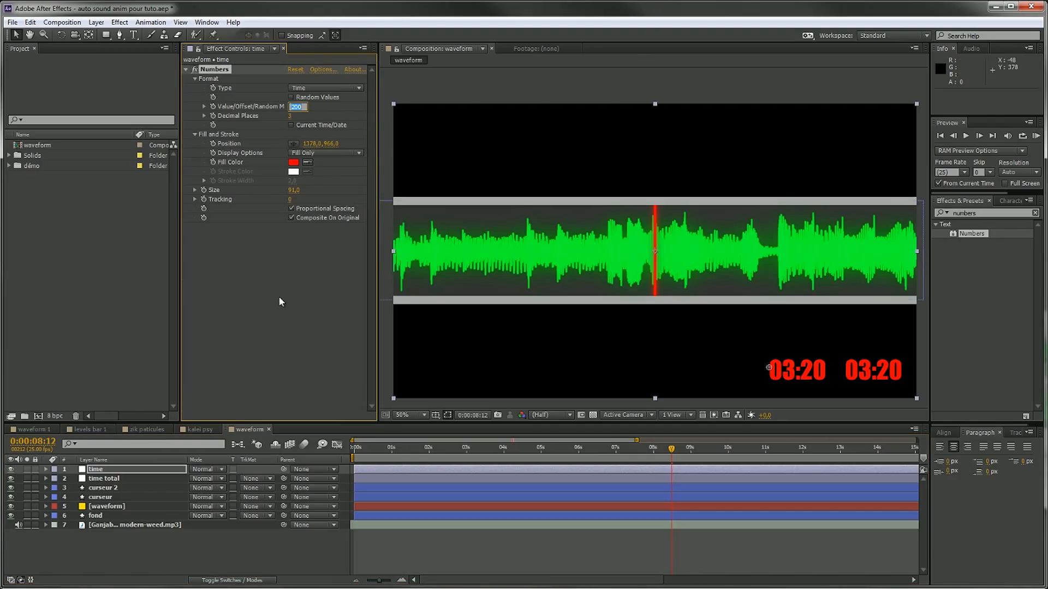
{"action": "type", "text": "0"}
{"action": "key", "text": "Return"}
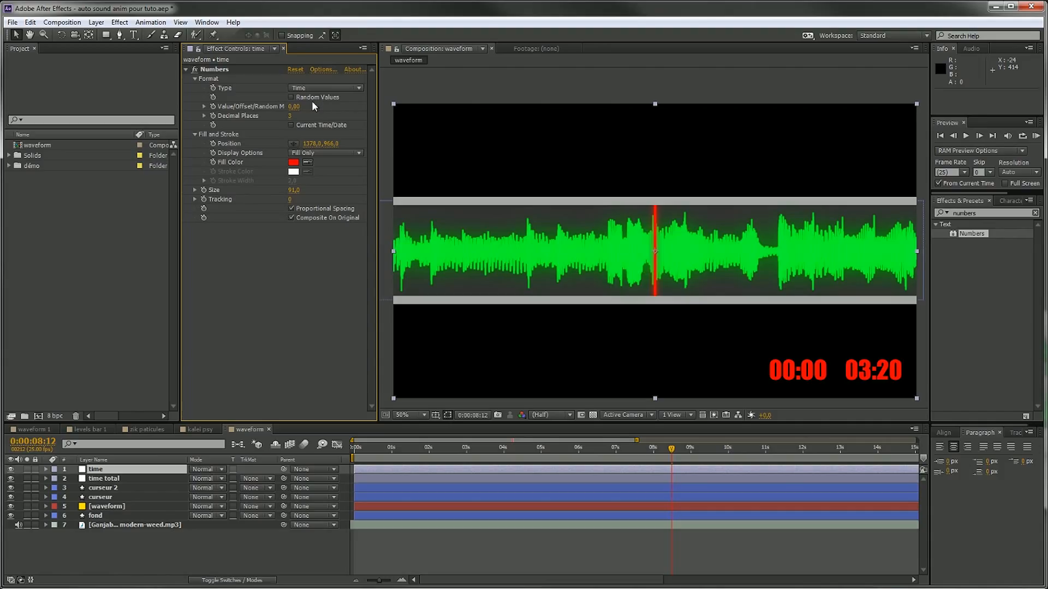
Drive the time layer's Value/Offset/Random Max with the expression time, and check the counter at 0:00:04:01 and 0:00:06:02
{"action": "left_click", "coordinate": [213, 106], "text": "alt"}
{"action": "left_click_drag", "start_coordinate": [423, 535], "coordinate": [330, 532]}
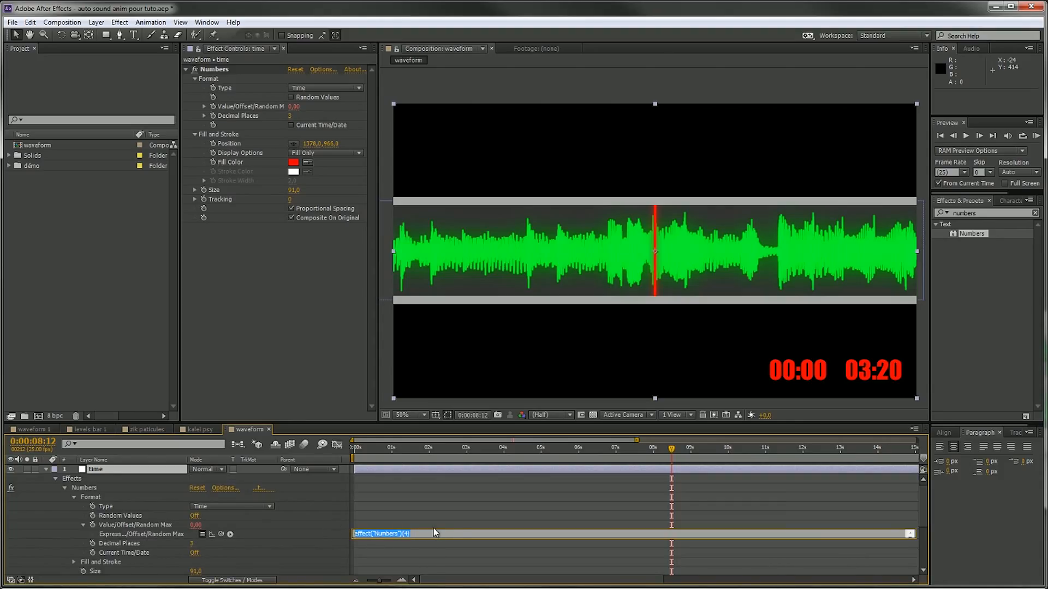
{"action": "key", "text": "BackSpace"}
{"action": "type", "text": "time"}
{"action": "key", "text": "Return"}
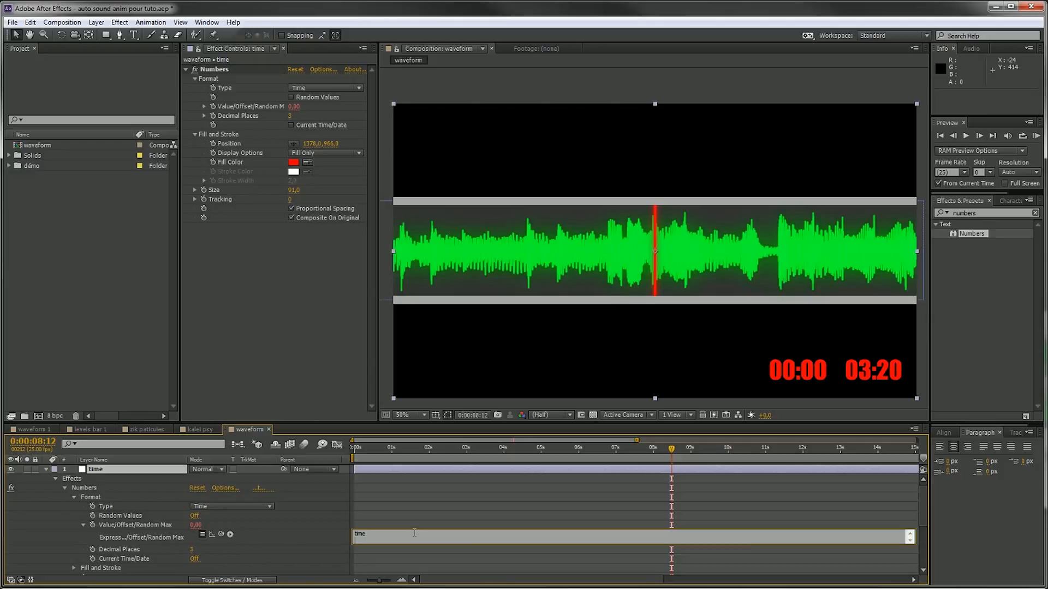
{"action": "key", "text": "KP_Enter"}
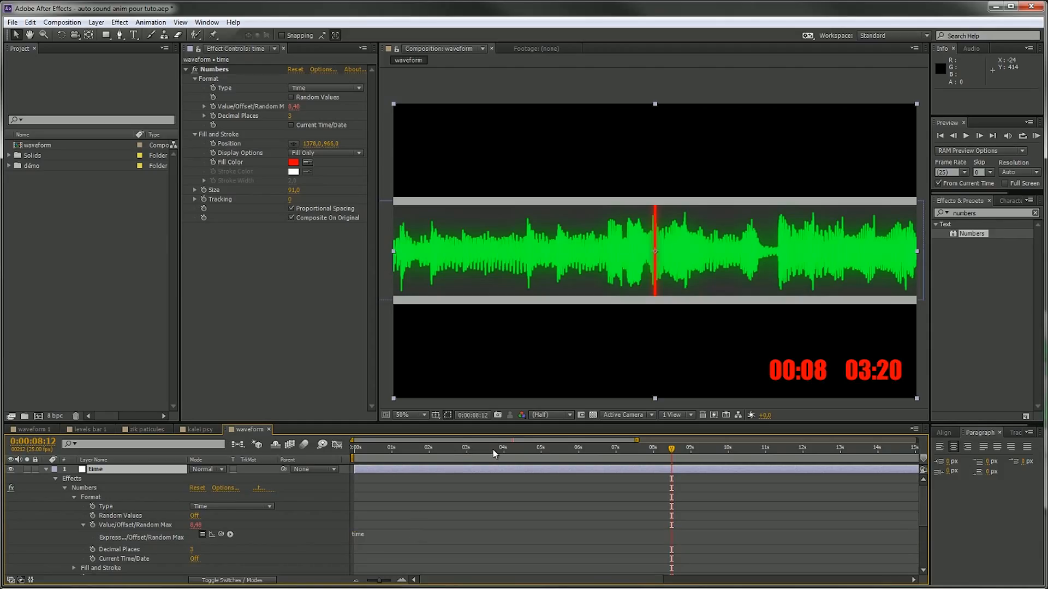
{"action": "left_click_drag", "start_coordinate": [451, 451], "coordinate": [506, 450]}
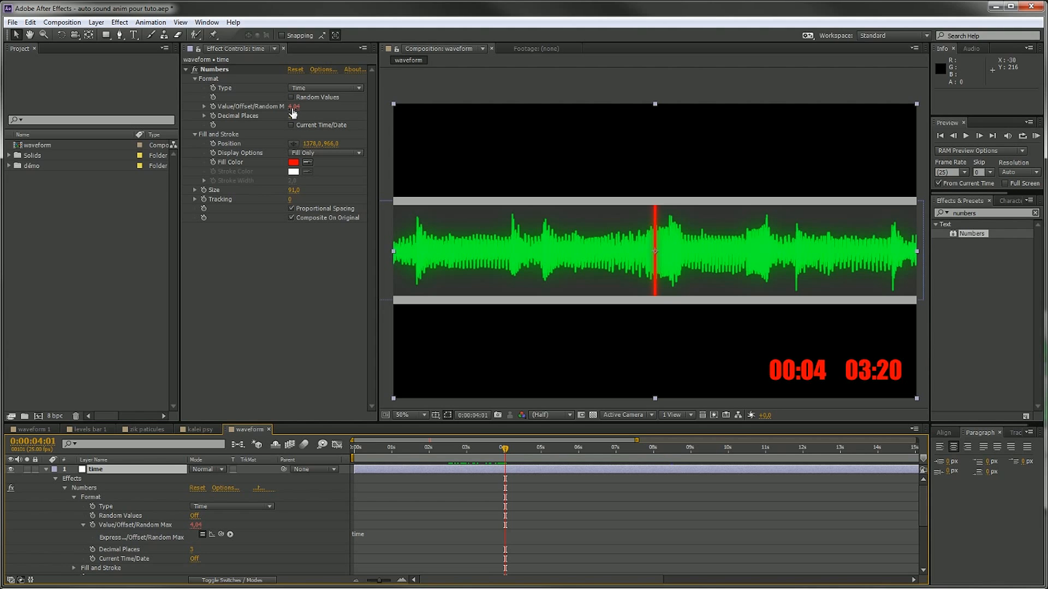
{"action": "left_click_drag", "start_coordinate": [507, 451], "coordinate": [581, 455]}
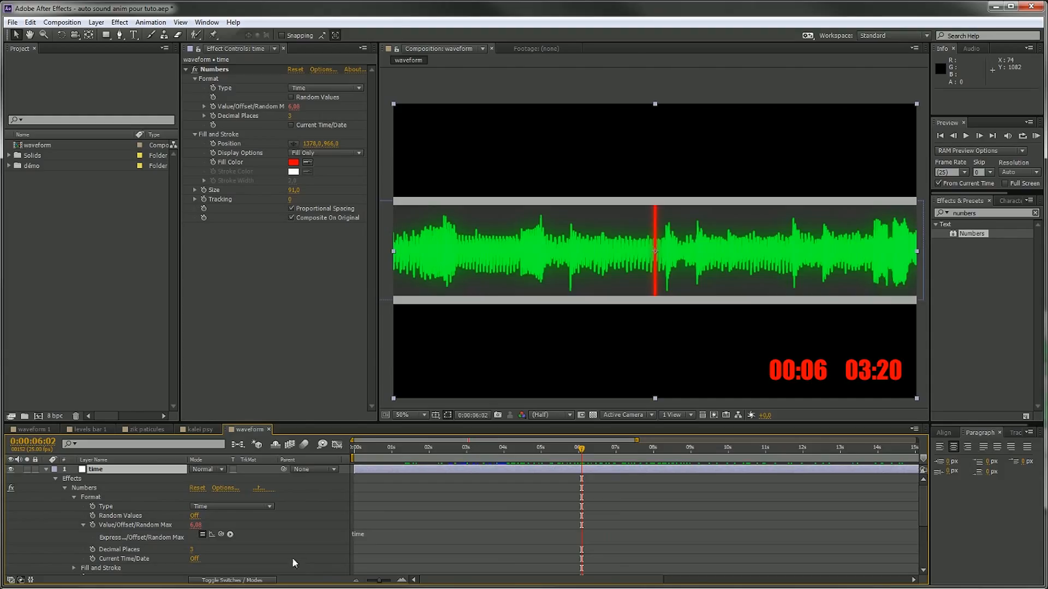
Try the expression time*2 on the counter value, check it at 0:00:05:03, and restore the expression to time
{"action": "left_click", "coordinate": [365, 537]}
{"action": "left_click", "coordinate": [372, 537]}
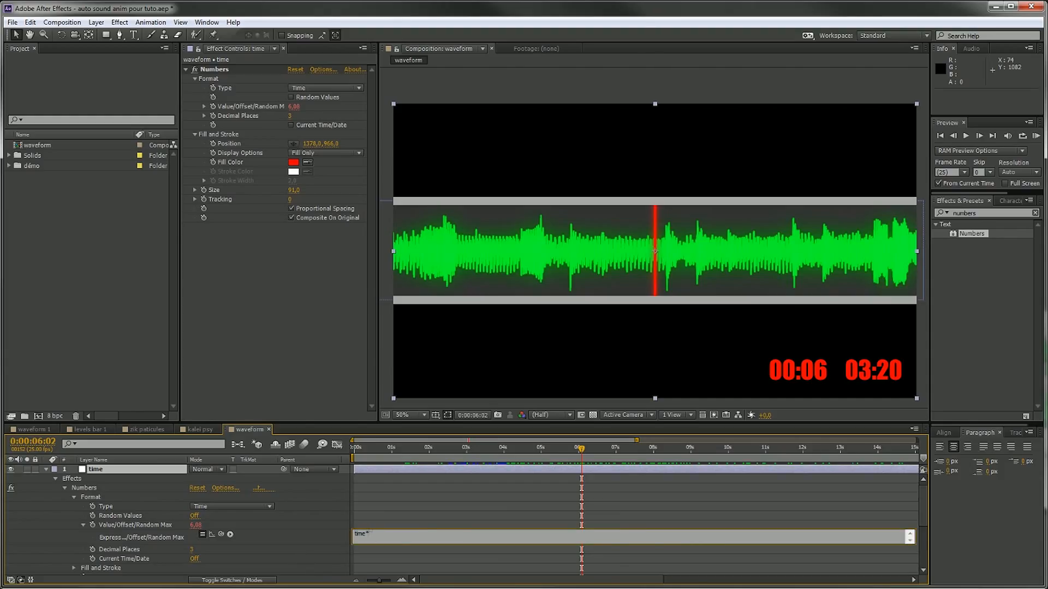
{"action": "type", "text": "*2"}
{"action": "key", "text": "KP_Enter"}
{"action": "left_click_drag", "start_coordinate": [452, 447], "coordinate": [545, 442]}
{"action": "left_click", "coordinate": [368, 538]}
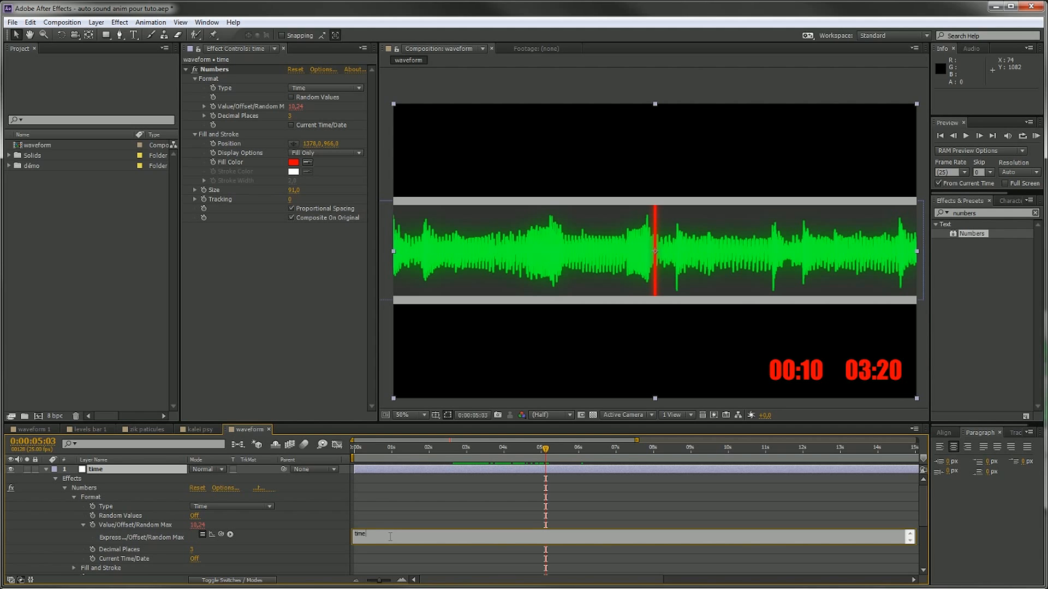
{"action": "key", "text": "KP_Enter"}
Collapse the time layer's effects and create a text layer containing / with the playhead at 0:00:00:00
{"action": "left_click_drag", "start_coordinate": [386, 445], "coordinate": [331, 463]}
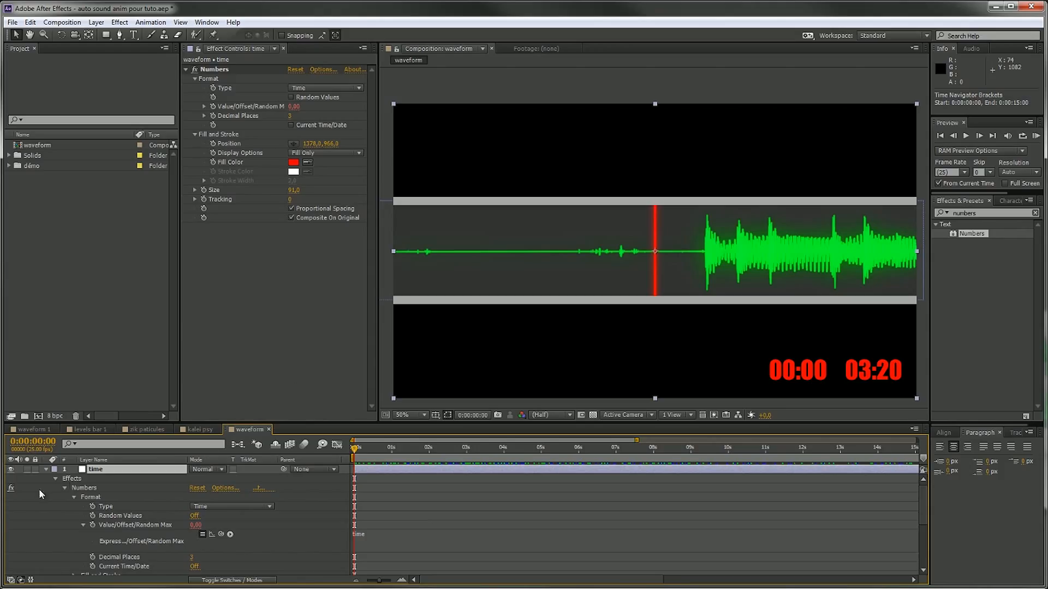
{"action": "left_click", "coordinate": [57, 478]}
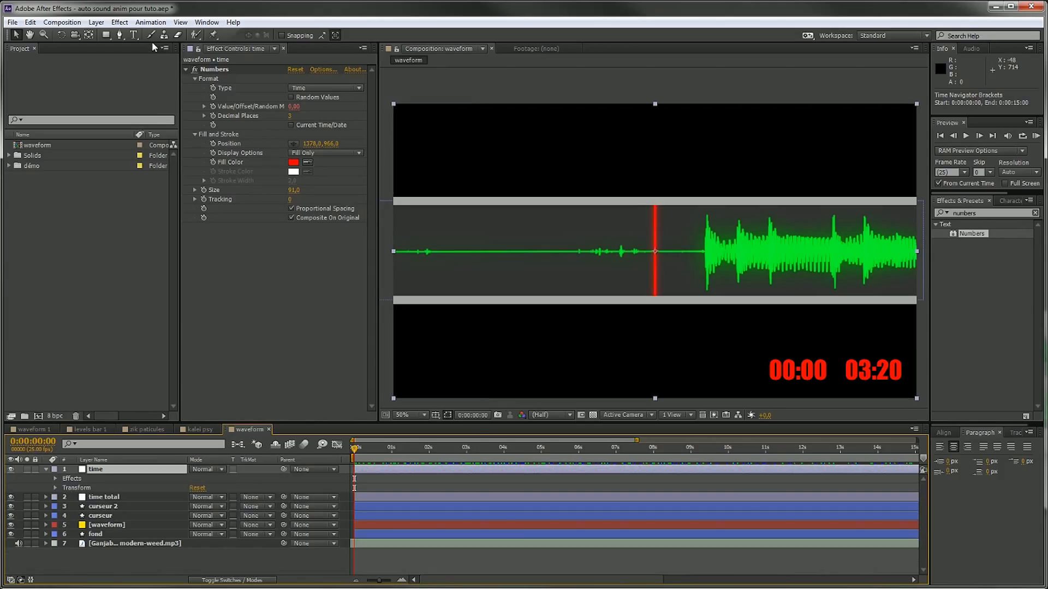
{"action": "right_click", "coordinate": [77, 559]}
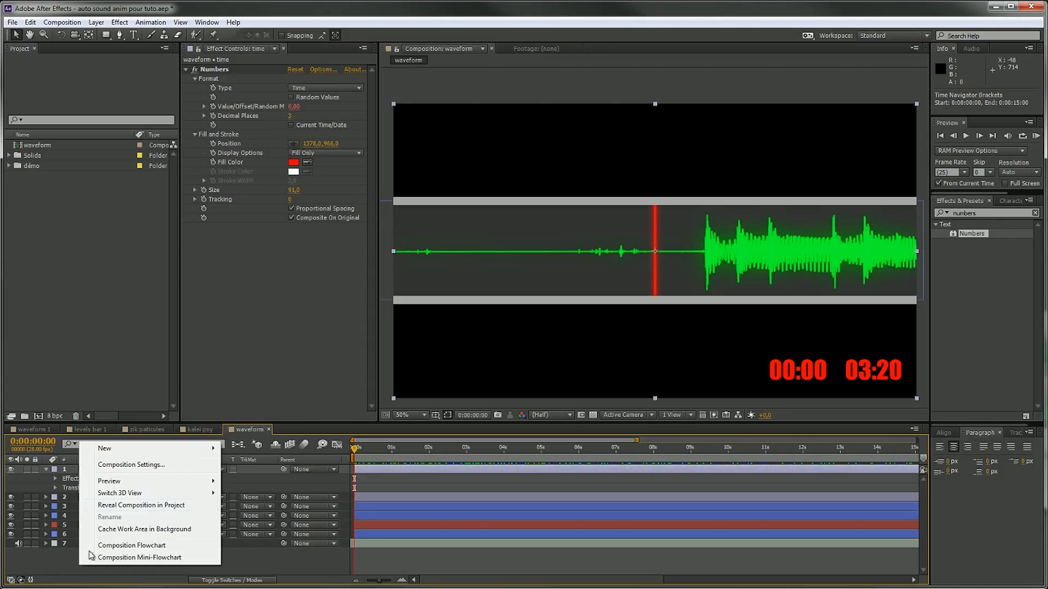
{"action": "mouse_move", "coordinate": [126, 447]}
{"action": "left_click", "coordinate": [256, 464]}
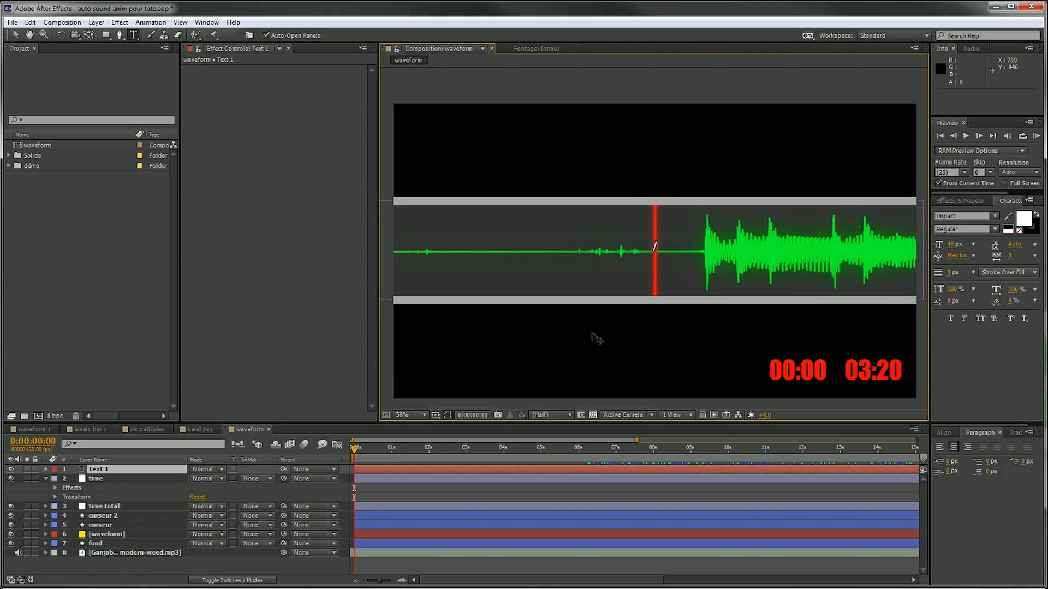
{"action": "left_click", "coordinate": [15, 34]}
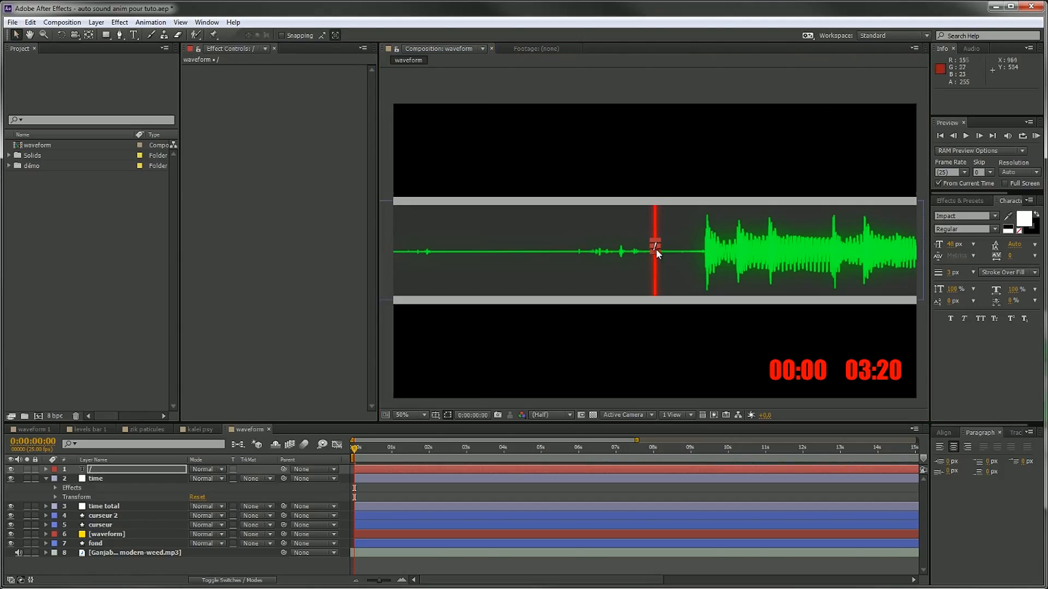
Scale the slash text to about 280% by 234% and set both its fill and stroke colours to red
{"action": "left_click_drag", "start_coordinate": [658, 250], "coordinate": [665, 260]}
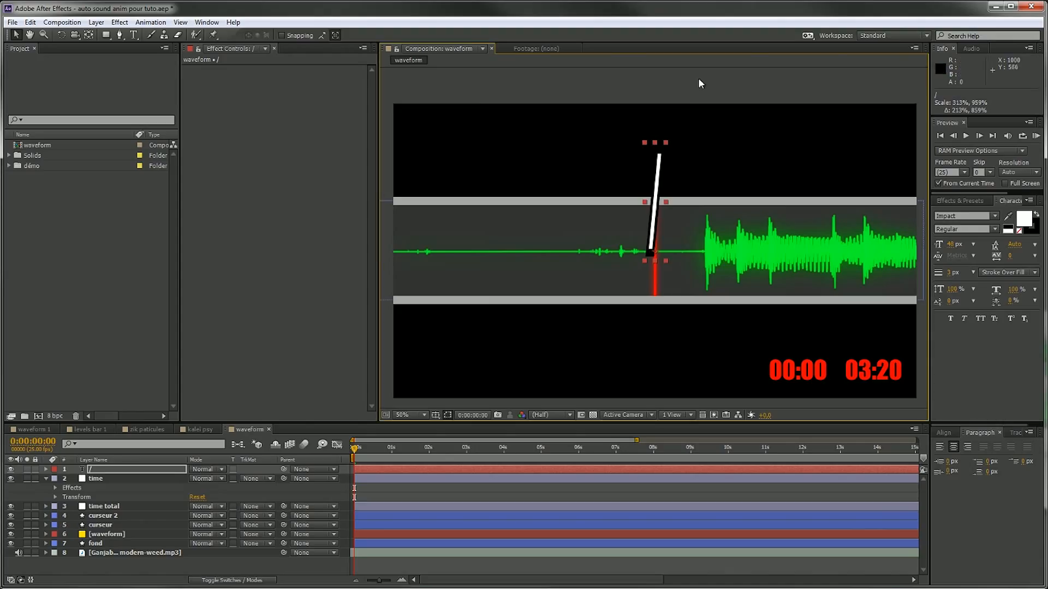
{"action": "left_click_drag", "start_coordinate": [666, 142], "coordinate": [665, 224]}
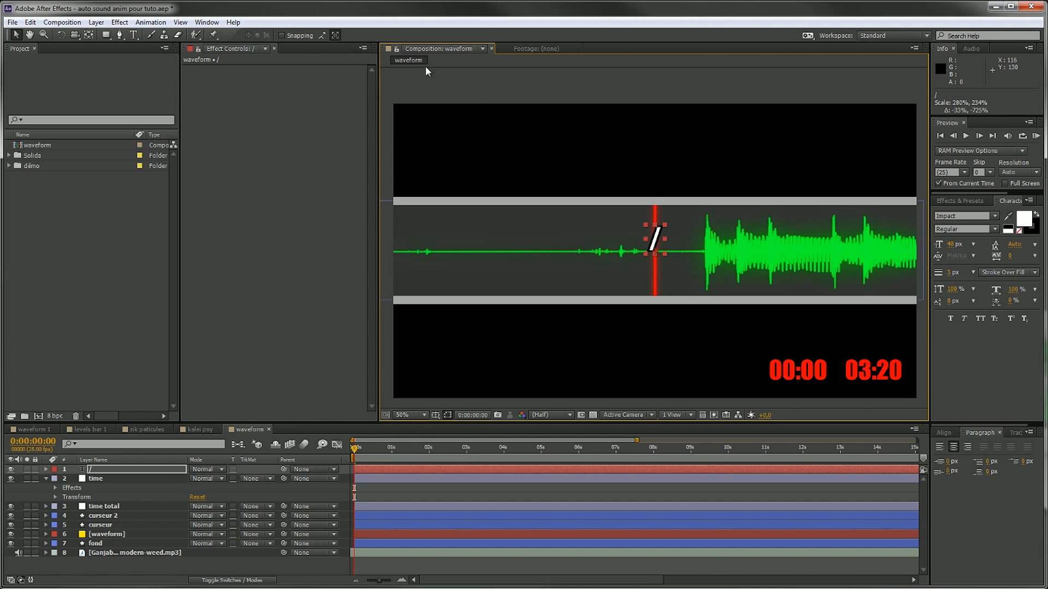
{"action": "left_click", "coordinate": [1024, 220]}
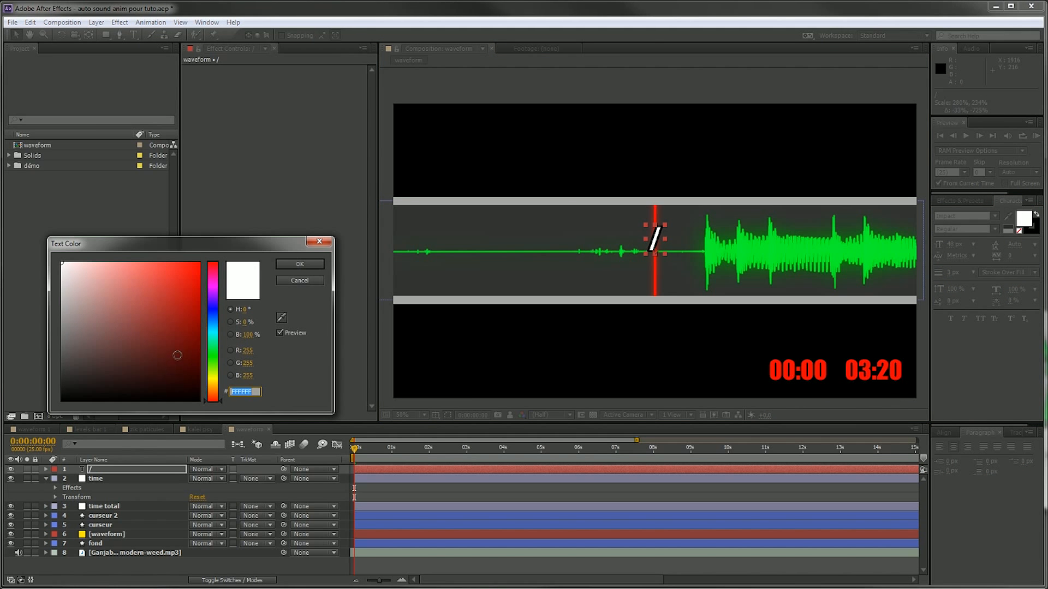
{"action": "left_click_drag", "start_coordinate": [176, 355], "coordinate": [371, 254]}
{"action": "left_click", "coordinate": [299, 265]}
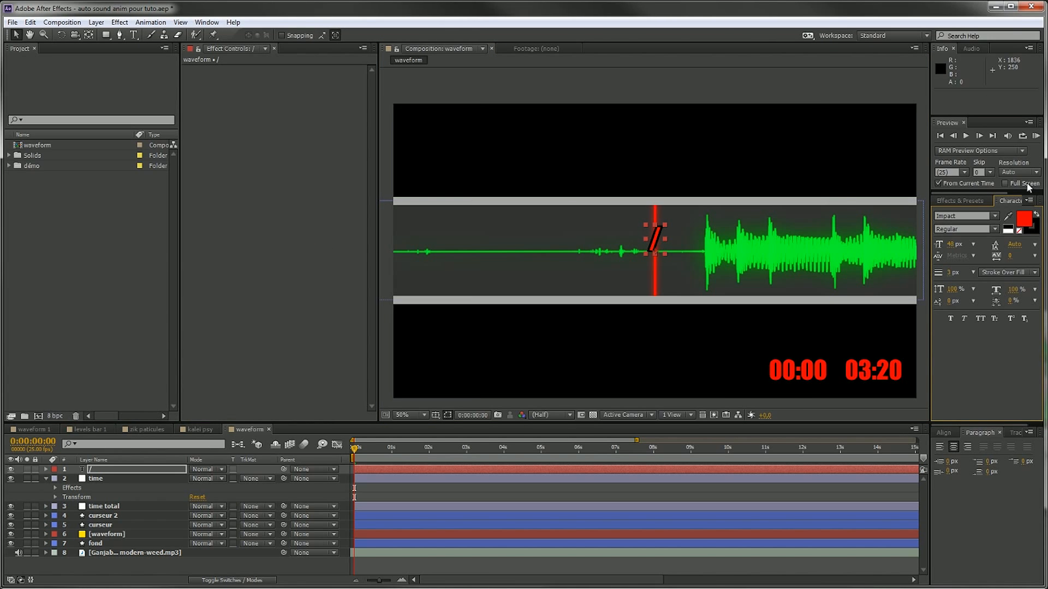
{"action": "left_click", "coordinate": [1037, 231]}
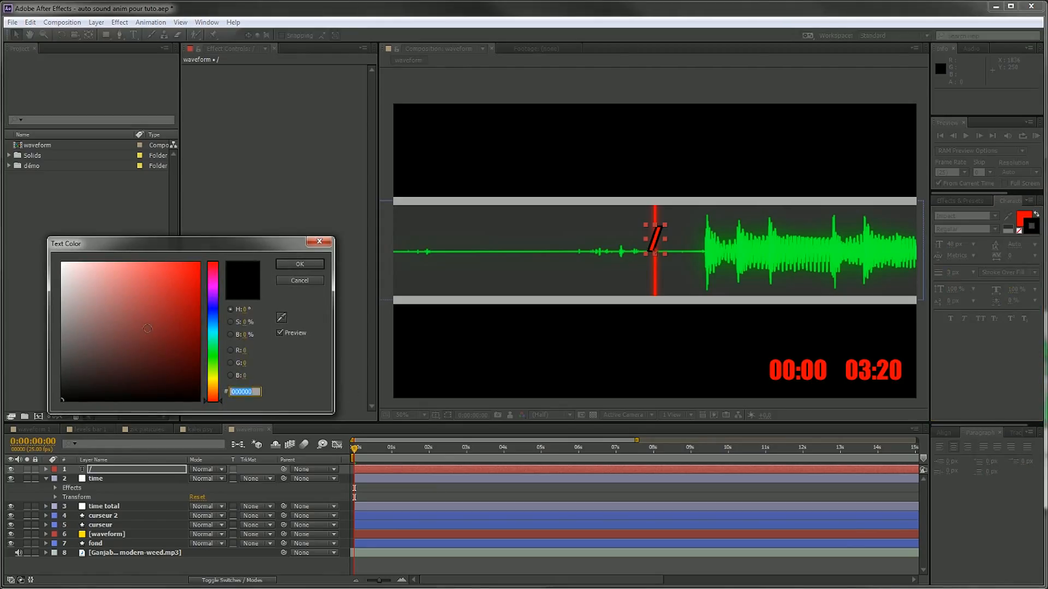
{"action": "left_click_drag", "start_coordinate": [185, 278], "coordinate": [229, 254]}
{"action": "left_click", "coordinate": [321, 264]}
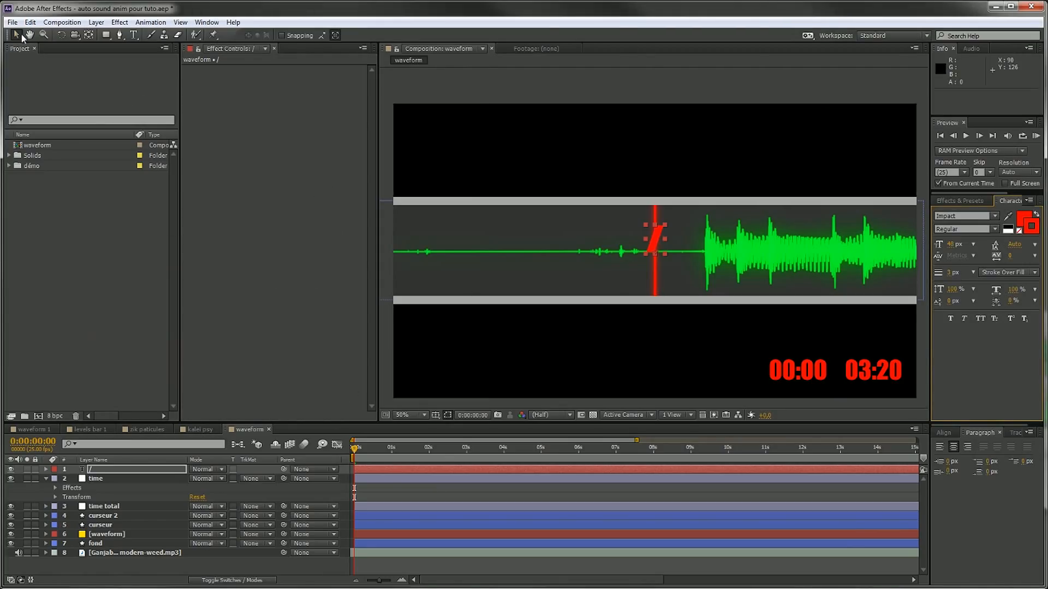
Place the slash between the elapsed and total times, checking the spacing at 0:00:12:21, and narrow it slightly
{"action": "mouse_move", "coordinate": [656, 244]}
{"action": "left_mouse_down"}
{"action": "mouse_move", "coordinate": [791, 360]}
{"action": "mouse_move", "coordinate": [836, 370]}
{"action": "left_mouse_up"}
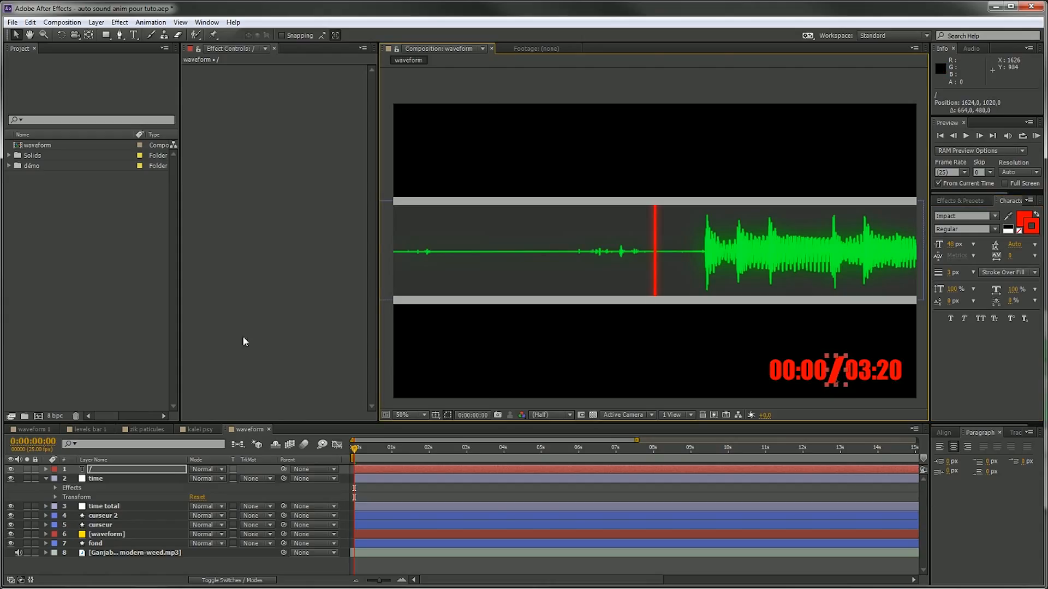
{"action": "left_click", "coordinate": [762, 570]}
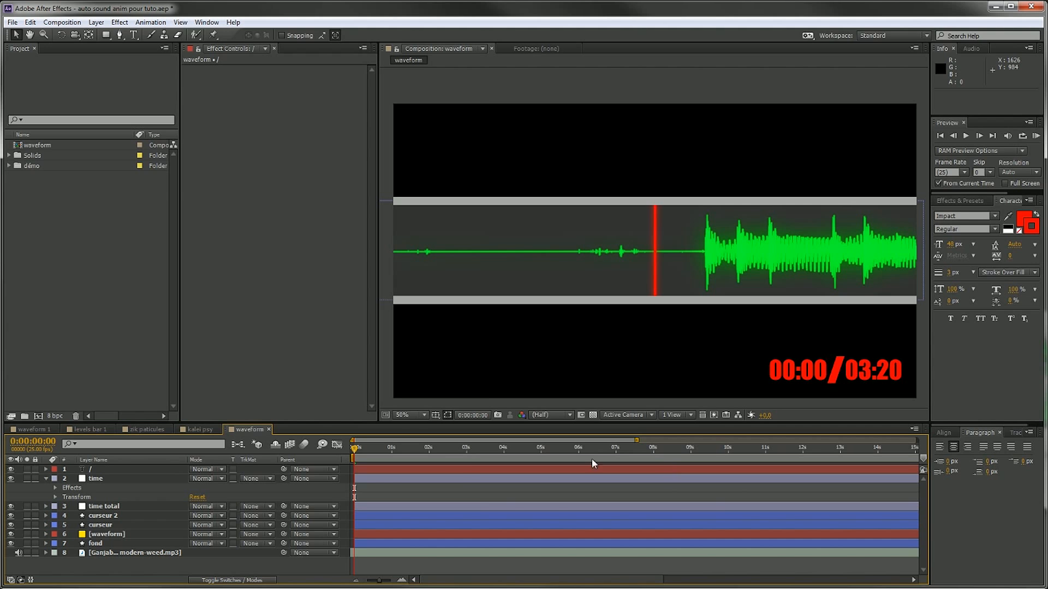
{"action": "left_click_drag", "start_coordinate": [474, 451], "coordinate": [831, 443]}
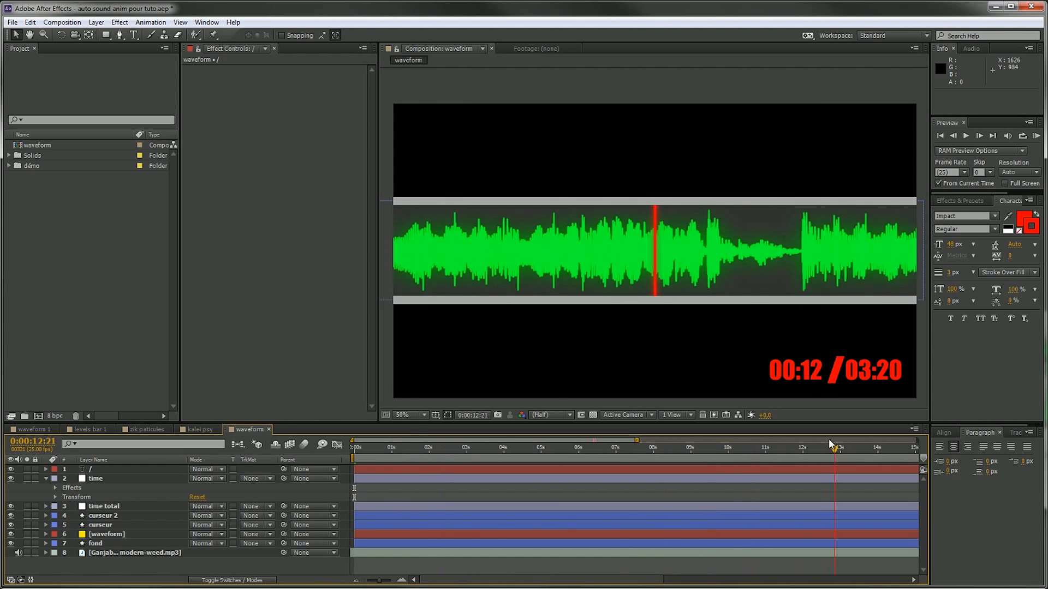
{"action": "key", "text": "Home"}
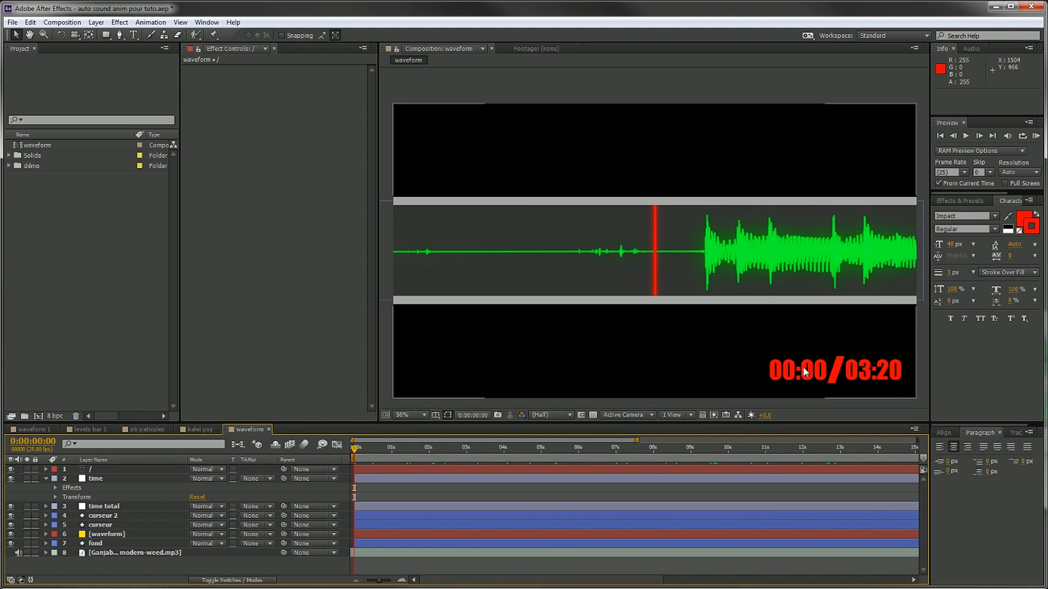
{"action": "left_click", "coordinate": [843, 371]}
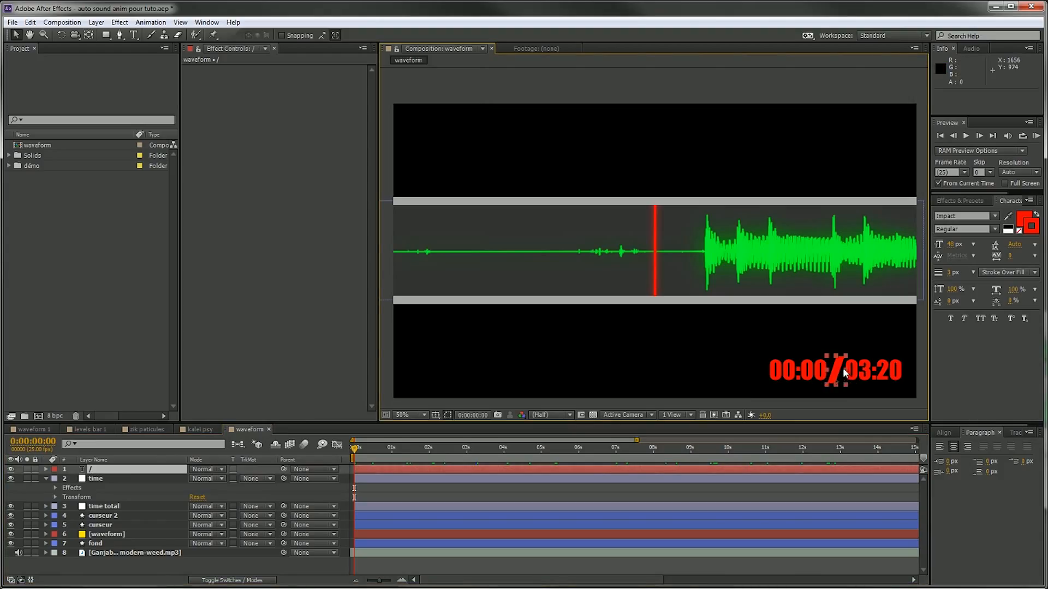
{"action": "left_click_drag", "start_coordinate": [836, 367], "coordinate": [835, 368]}
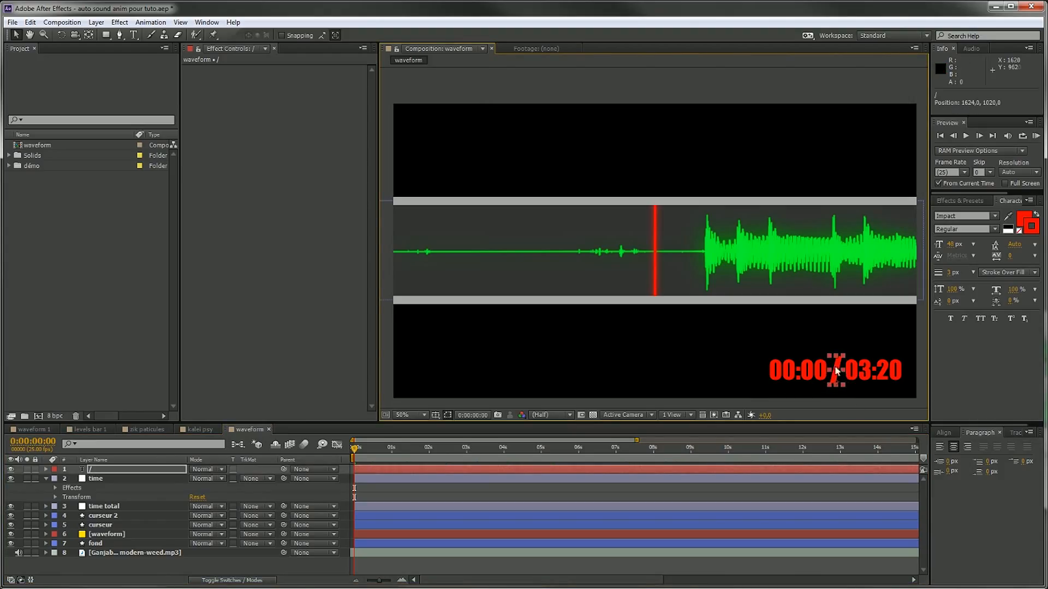
Reorder the layers so the slash sits between time and time total, and all three lie below fond
{"action": "left_click", "coordinate": [46, 478]}
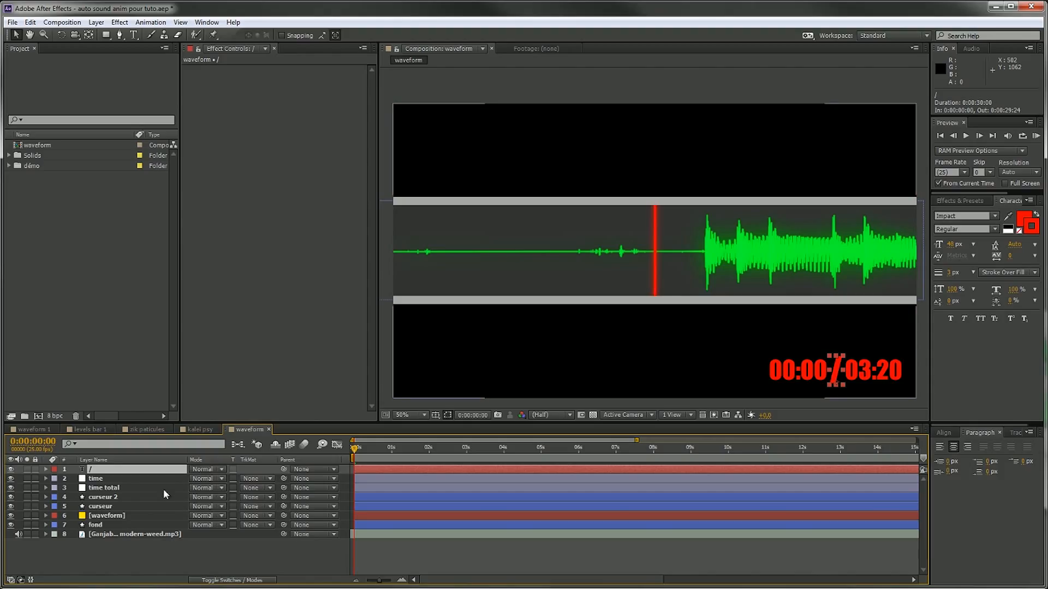
{"action": "left_click_drag", "start_coordinate": [105, 473], "coordinate": [108, 482]}
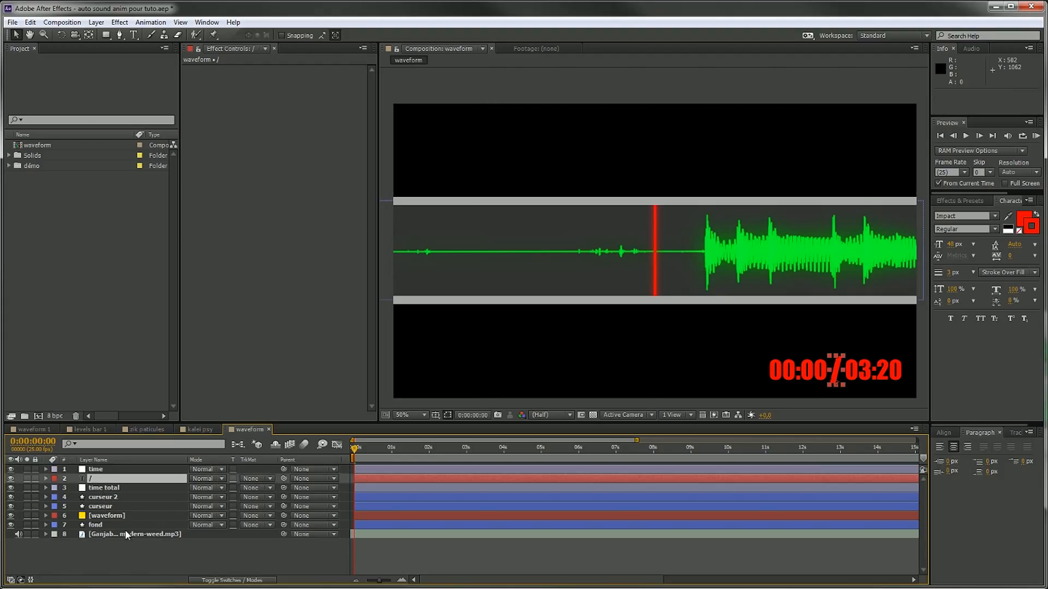
{"action": "left_click", "coordinate": [106, 489]}
{"action": "left_click", "coordinate": [107, 471], "text": "shift"}
{"action": "left_click_drag", "start_coordinate": [109, 473], "coordinate": [109, 539]}
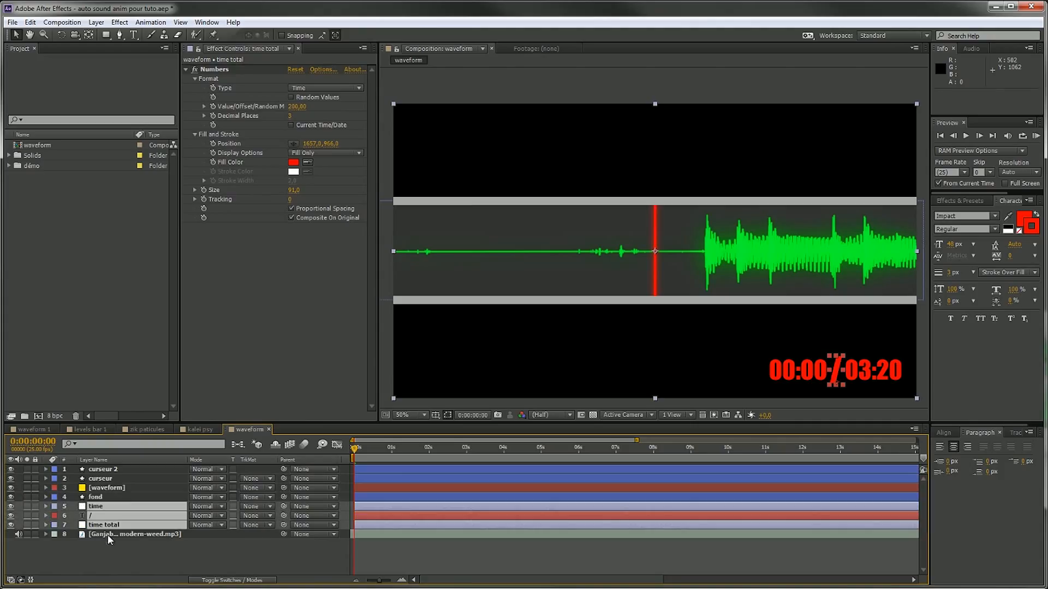
Duplicate the curseur 2, curseur, waveform and fond layers together
{"action": "left_click", "coordinate": [107, 488]}
{"action": "left_click", "coordinate": [106, 478]}
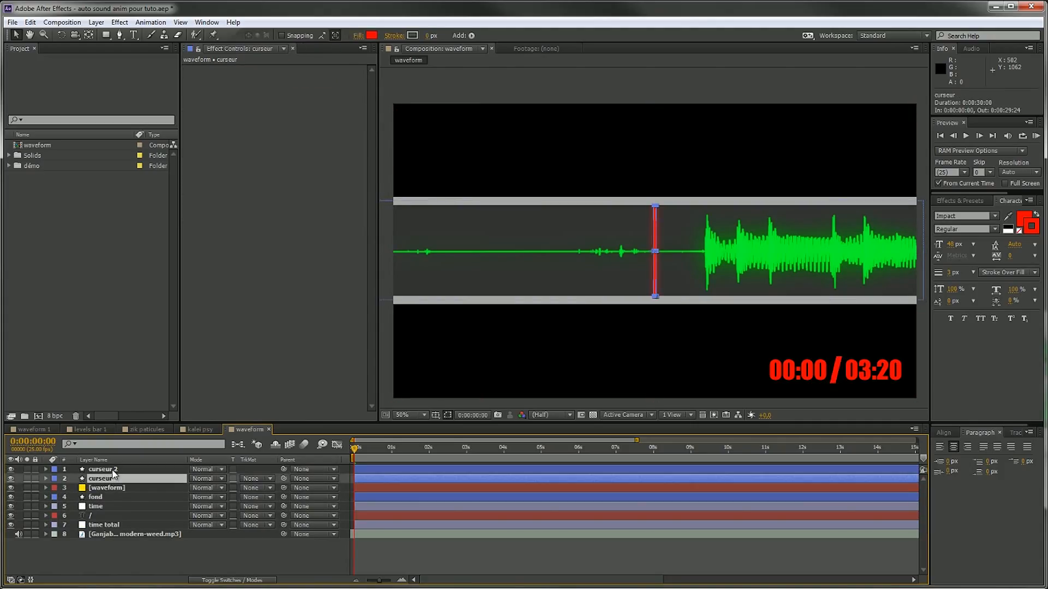
{"action": "key", "text": "ctrl+Up"}
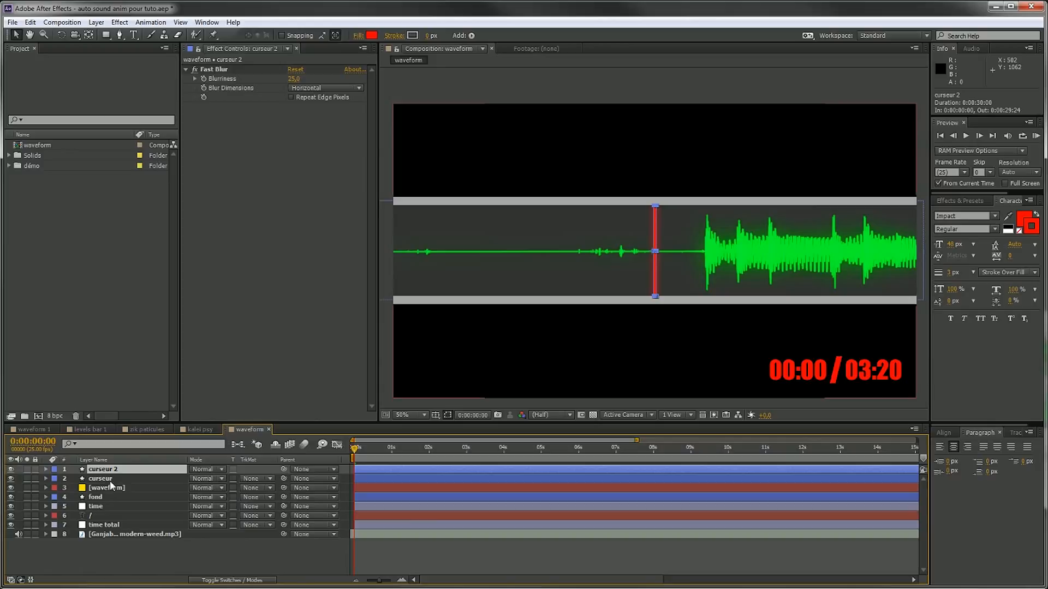
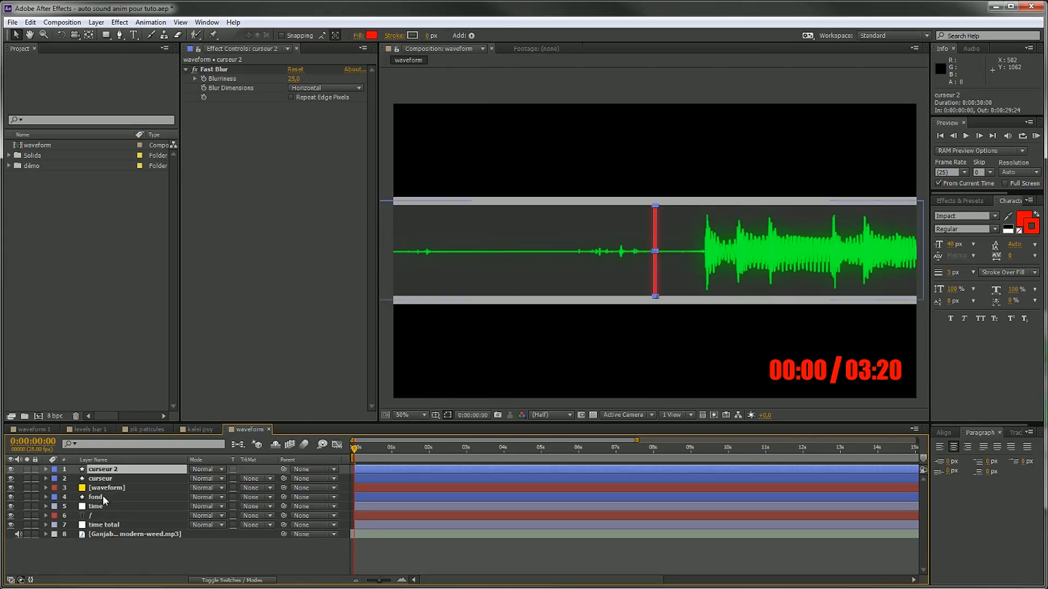
{"action": "left_click", "coordinate": [103, 497], "text": "shift"}
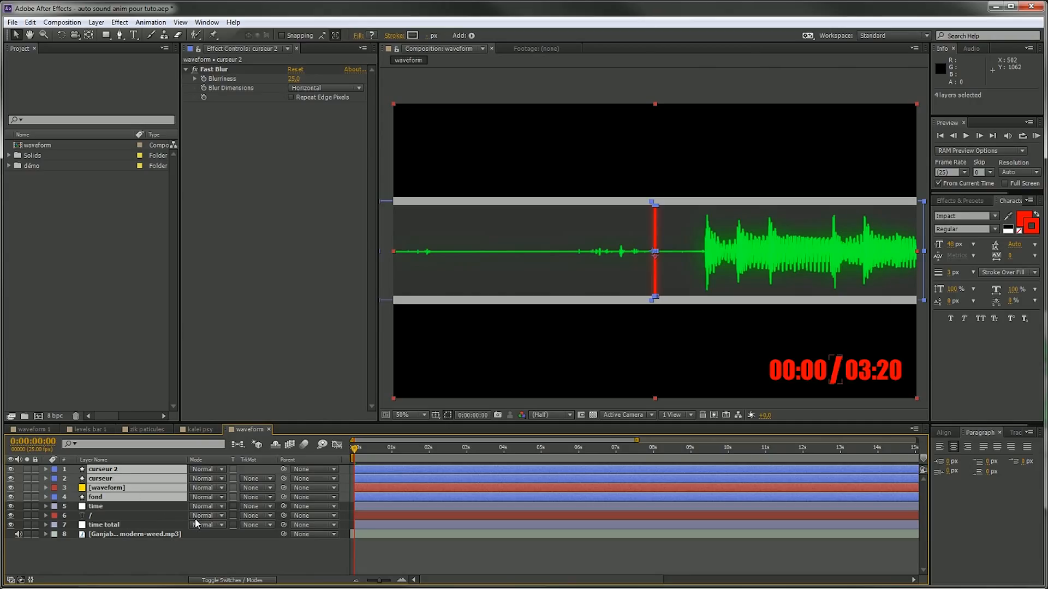
{"action": "key", "text": "ctrl+d"}
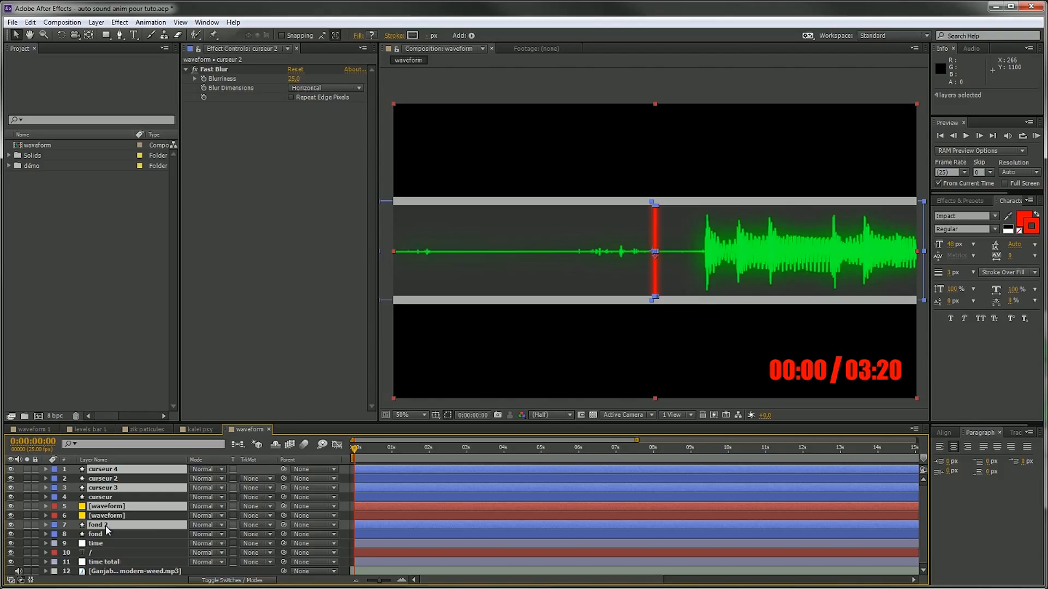
Group the four duplicated layers at the top of the stack and give them a dark green label colour
{"action": "left_click_drag", "start_coordinate": [106, 526], "coordinate": [101, 479]}
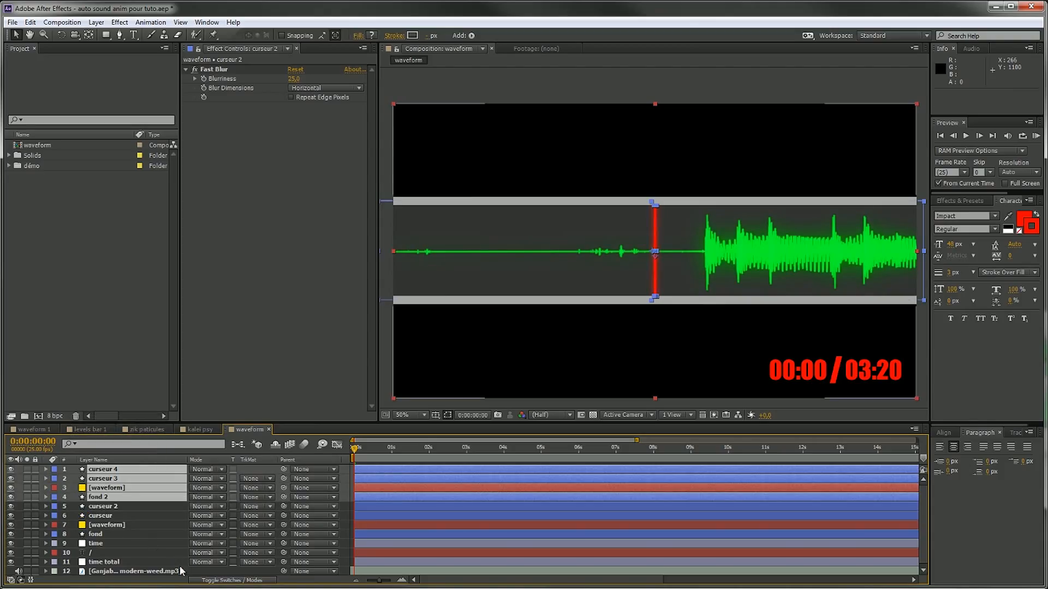
{"action": "left_click", "coordinate": [55, 497]}
{"action": "left_click", "coordinate": [81, 495]}
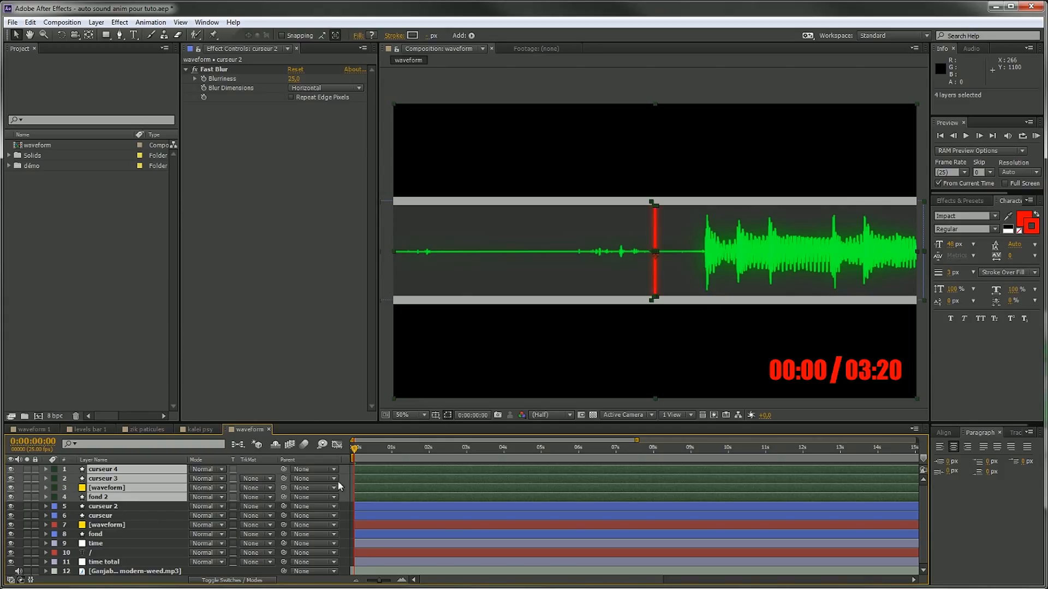
Move the original curseur 2, curseur, waveform and fond layers down in the frame to form the lower track
{"action": "left_click", "coordinate": [117, 506]}
{"action": "left_click", "coordinate": [105, 535], "text": "shift"}
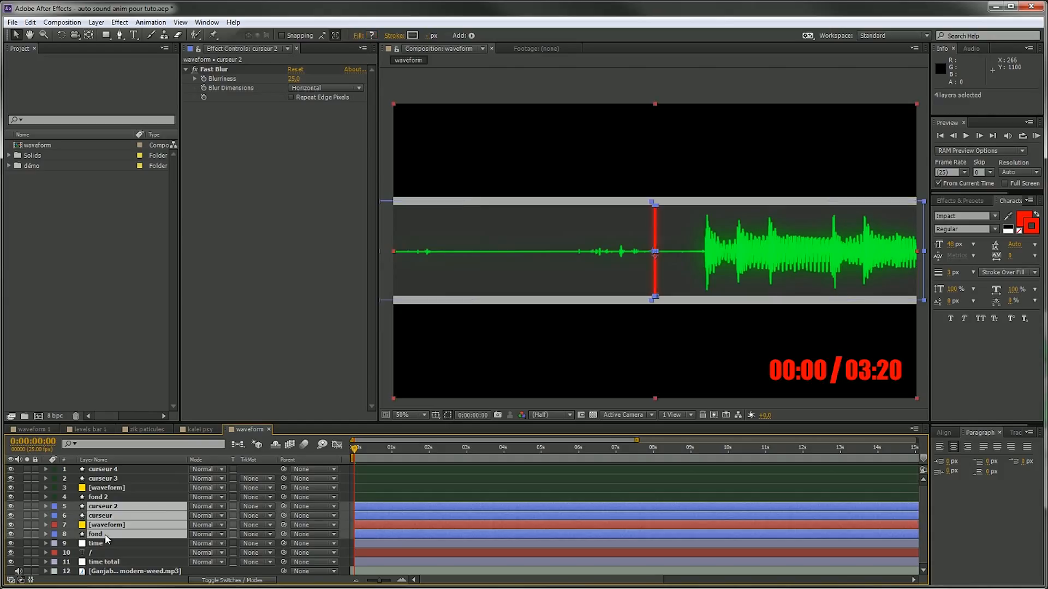
{"action": "key", "text": "shift+Down"}
{"action": "key", "text": "shift+Down"}
{"action": "key", "text": "shift+Down"}
{"action": "key", "text": "shift+Down"}
{"action": "key", "text": "shift+Down"}
{"action": "key", "text": "shift+Down"}
{"action": "key", "text": "shift+Down"}
{"action": "key", "text": "shift+Down"}
{"action": "key", "text": "shift+Down"}
{"action": "key", "text": "shift+Down"}
{"action": "key", "text": "shift+Down"}
{"action": "key", "text": "shift+Down"}
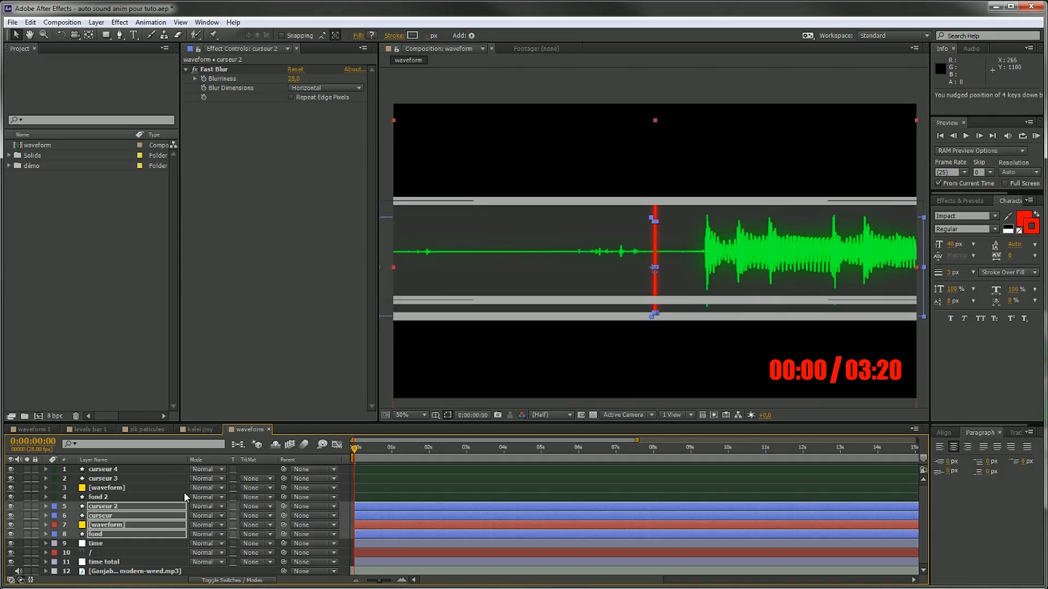
{"action": "key", "text": "Up"}
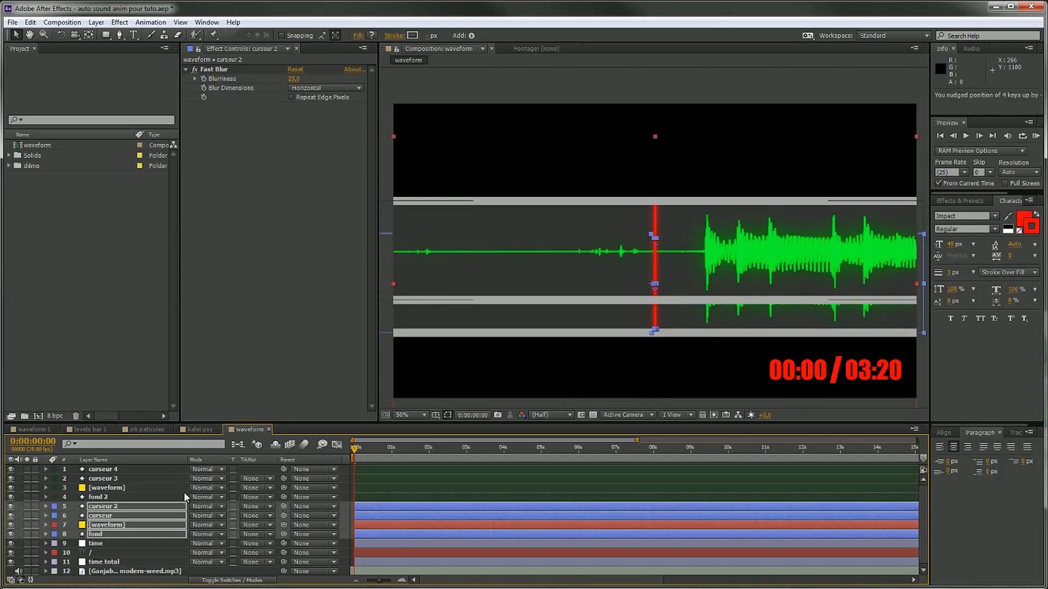
Move the duplicated curseur 4, curseur 3, waveform and fond 2 layers up, leaving a narrow gap above the lower track
{"action": "left_click", "coordinate": [109, 497]}
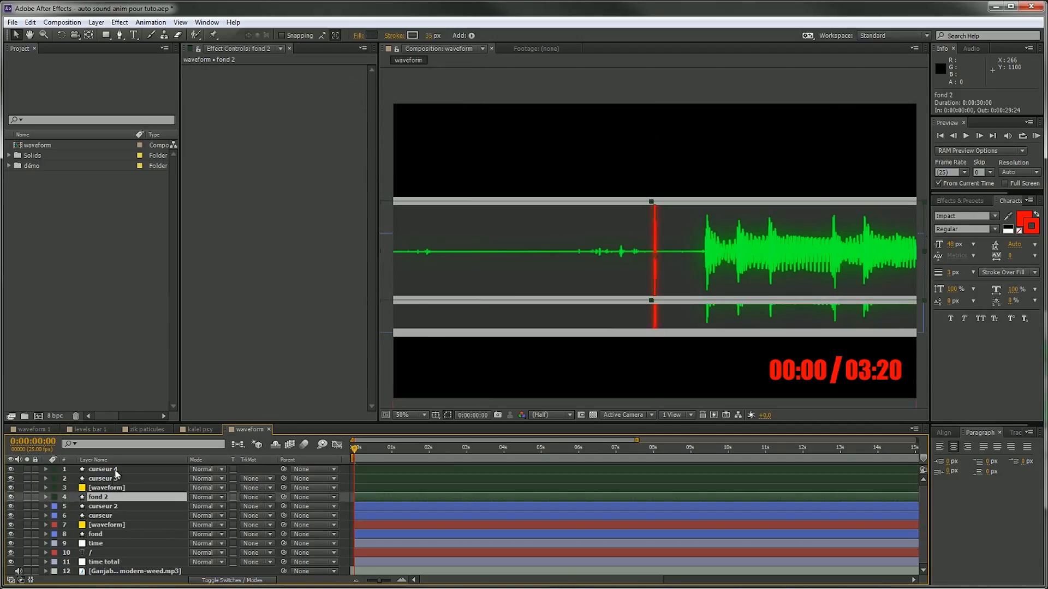
{"action": "left_click", "coordinate": [116, 470], "text": "shift"}
{"action": "key", "text": "shift+Up"}
{"action": "key", "text": "shift+Up"}
{"action": "key", "text": "shift+Up"}
{"action": "key", "text": "shift+Up"}
{"action": "key", "text": "shift+Up"}
{"action": "key", "text": "shift+Up"}
{"action": "key", "text": "shift+Up"}
{"action": "key", "text": "shift+Up"}
{"action": "key", "text": "shift+Up"}
{"action": "key", "text": "shift+Up"}
{"action": "key", "text": "shift+Up"}
{"action": "key", "text": "shift+Up"}
{"action": "key", "text": "shift+Up"}
{"action": "key", "text": "shift+Up"}
{"action": "key", "text": "shift+Up"}
{"action": "key", "text": "shift+Up"}
{"action": "key", "text": "shift+Up"}
{"action": "key", "text": "shift+Up"}
{"action": "key", "text": "shift+Up"}
{"action": "key", "text": "shift+Up"}
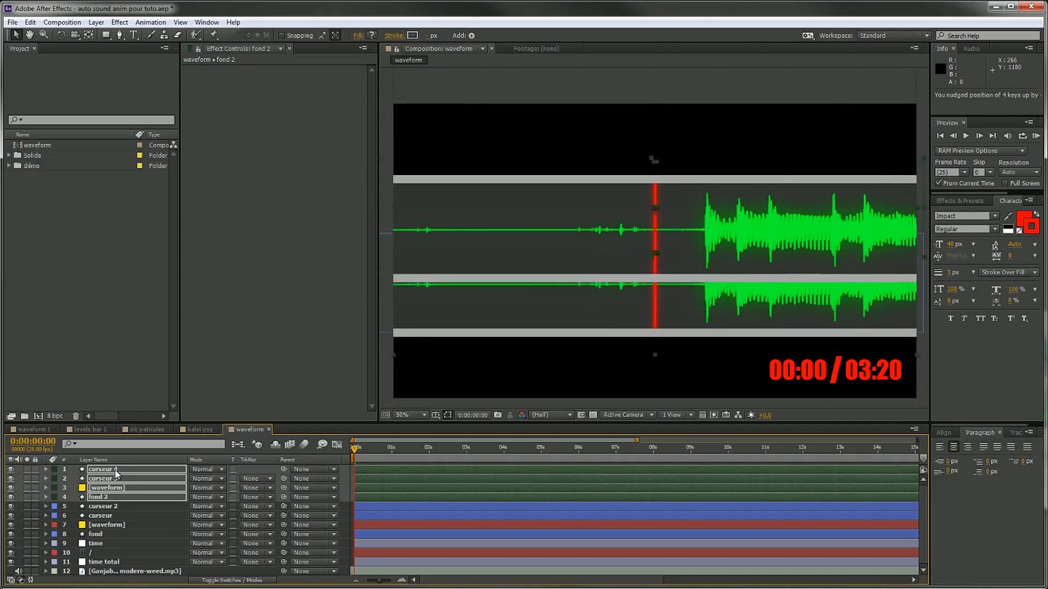
{"action": "key", "text": "shift+Up"}
{"action": "key", "text": "shift+Up"}
{"action": "key", "text": "shift+Up"}
{"action": "key", "text": "shift+Up"}
{"action": "key", "text": "shift+Up"}
{"action": "key", "text": "shift+Up"}
{"action": "key", "text": "shift+Up"}
{"action": "key", "text": "shift+Up"}
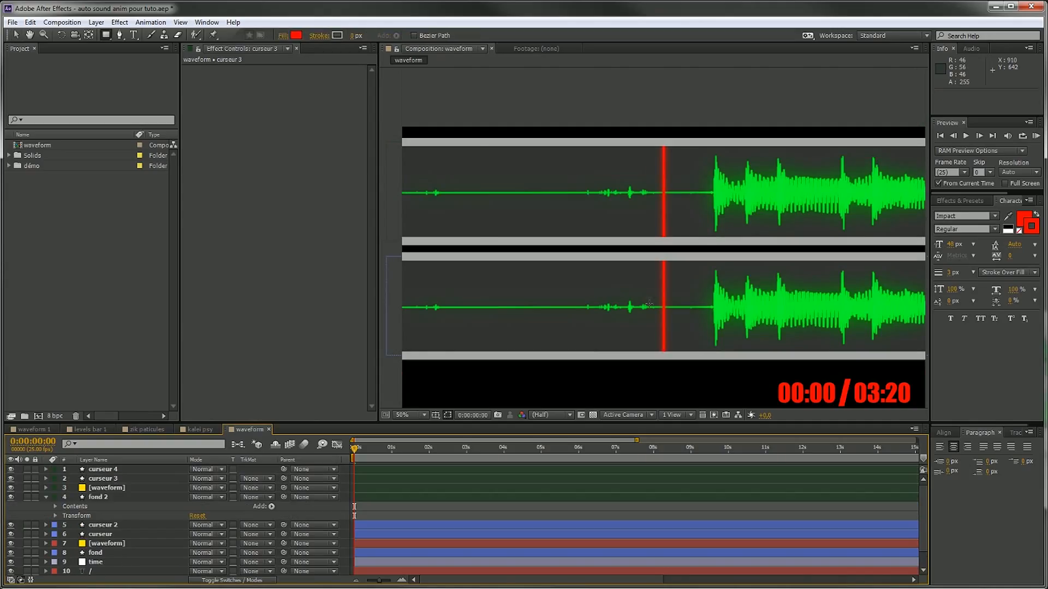
Set the upper waveform layer's Audio Waveform channel option to Left
{"action": "left_click", "coordinate": [122, 490]}
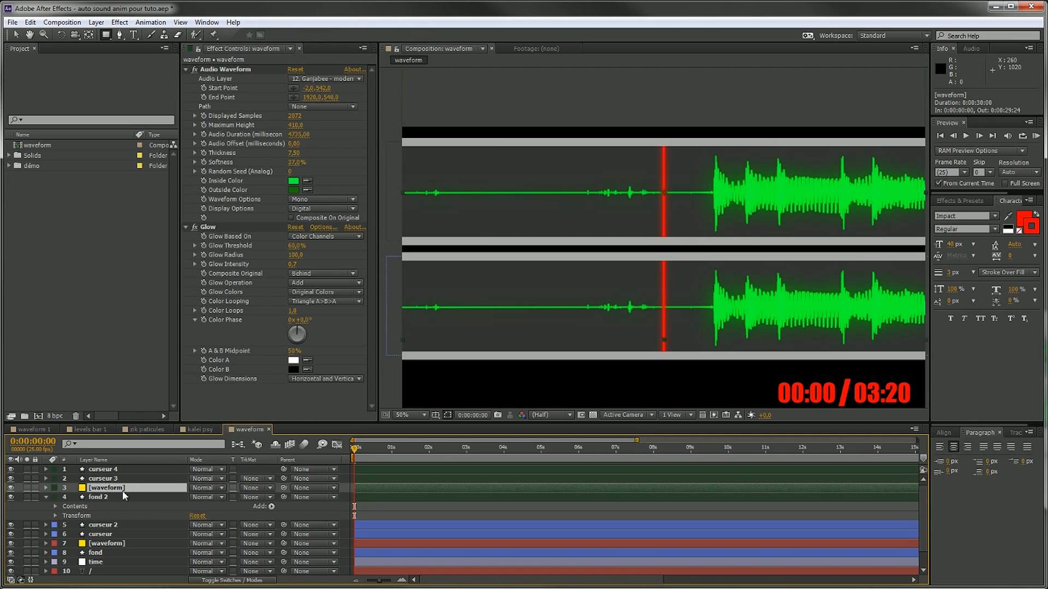
{"action": "left_click", "coordinate": [322, 200]}
{"action": "left_click", "coordinate": [322, 219]}
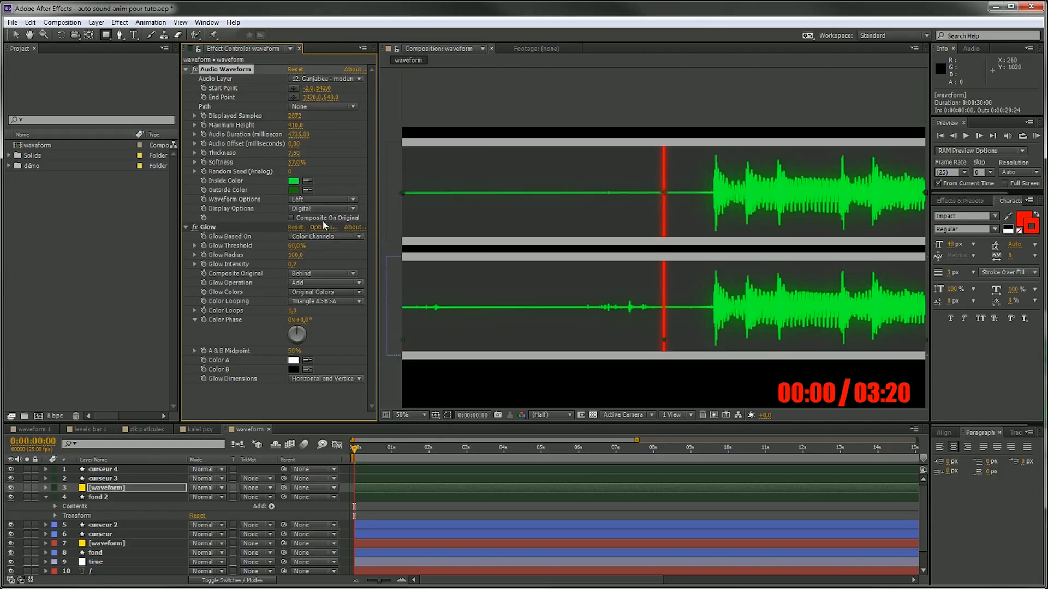
Set the lower waveform layer's Audio Waveform channel option to Right
{"action": "left_click", "coordinate": [105, 545]}
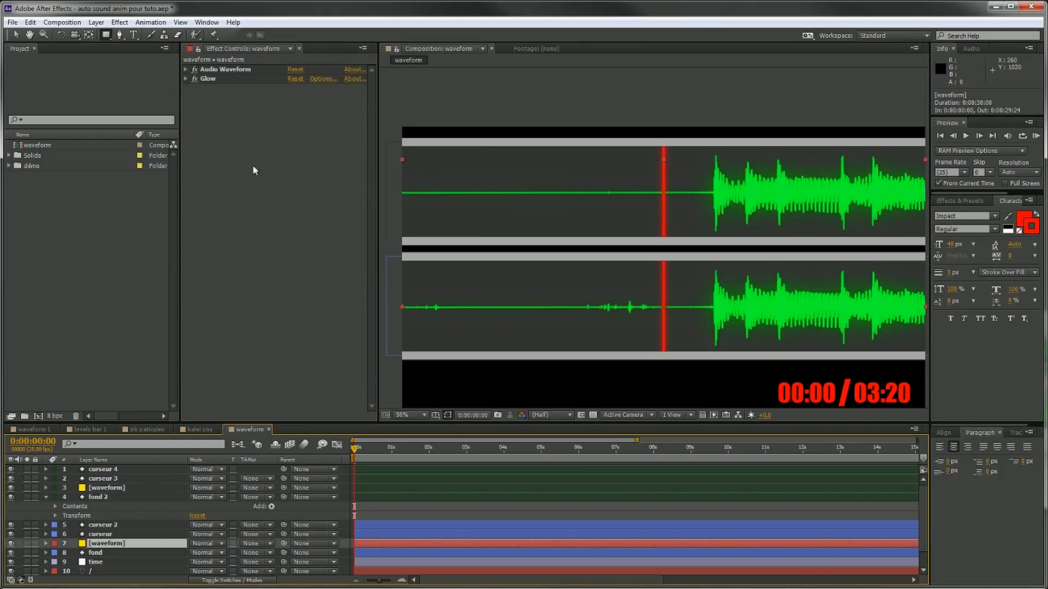
{"action": "left_click", "coordinate": [318, 109]}
{"action": "left_click", "coordinate": [186, 70]}
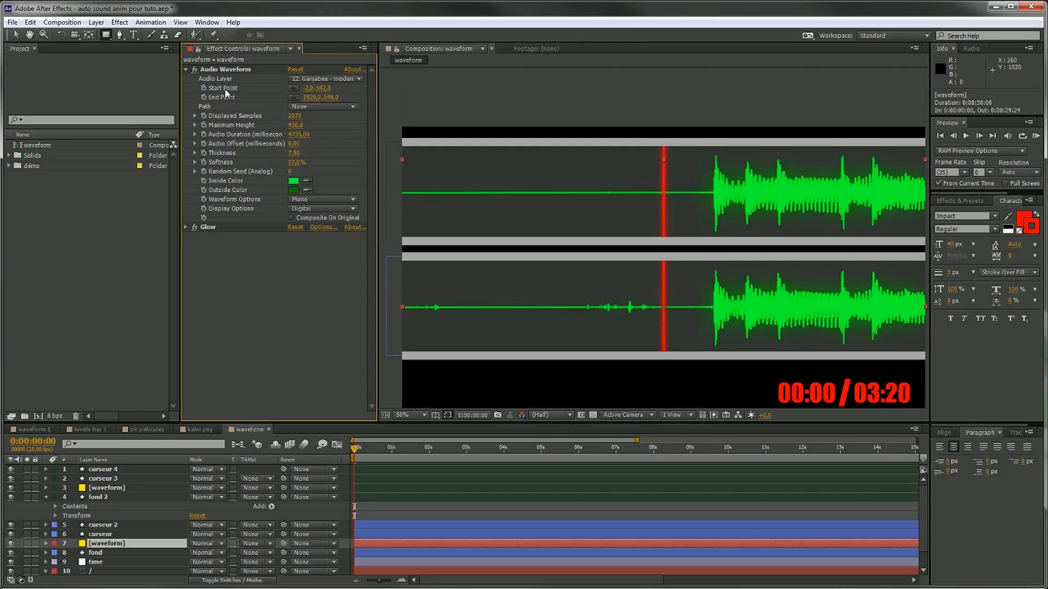
{"action": "left_click", "coordinate": [325, 200]}
{"action": "left_click", "coordinate": [326, 235]}
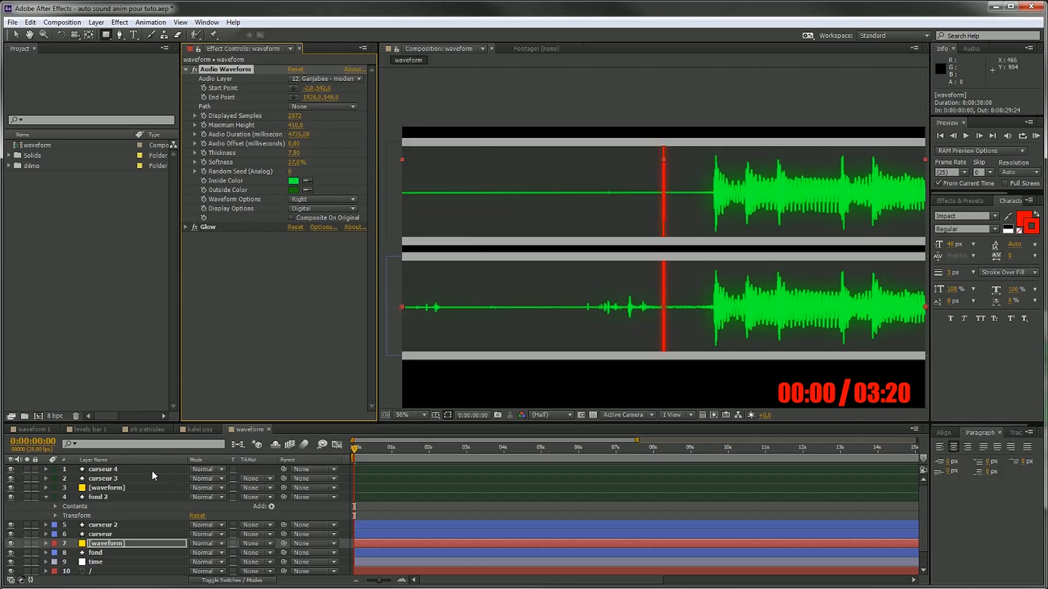
Add an "R" text layer in front of all other layers and enlarge it over the left end of the lower track
{"action": "left_click", "coordinate": [46, 497]}
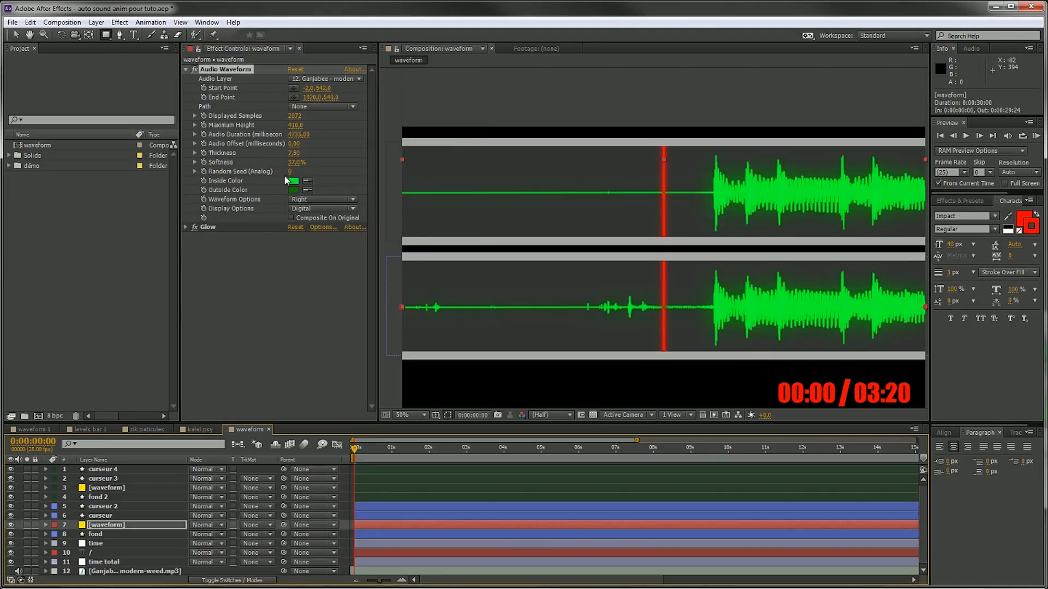
{"action": "left_click", "coordinate": [135, 35]}
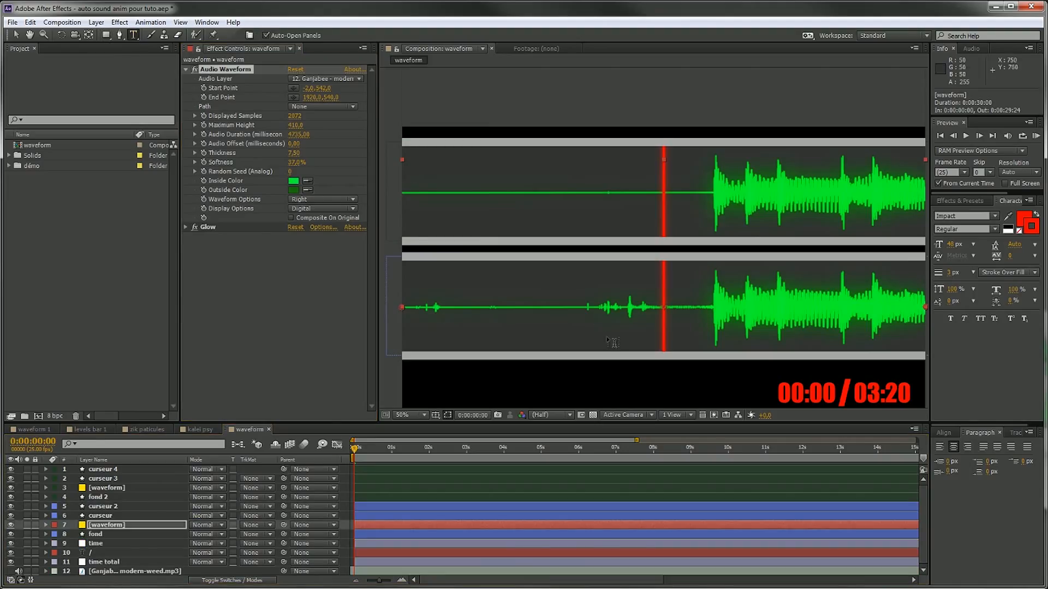
{"action": "left_click", "coordinate": [452, 209]}
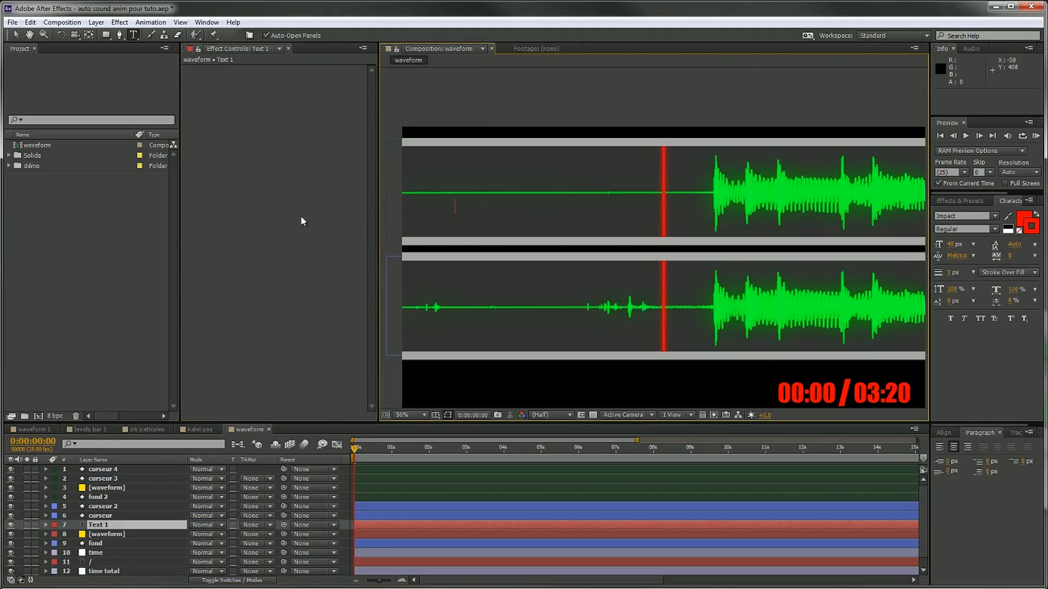
{"action": "type", "text": "R"}
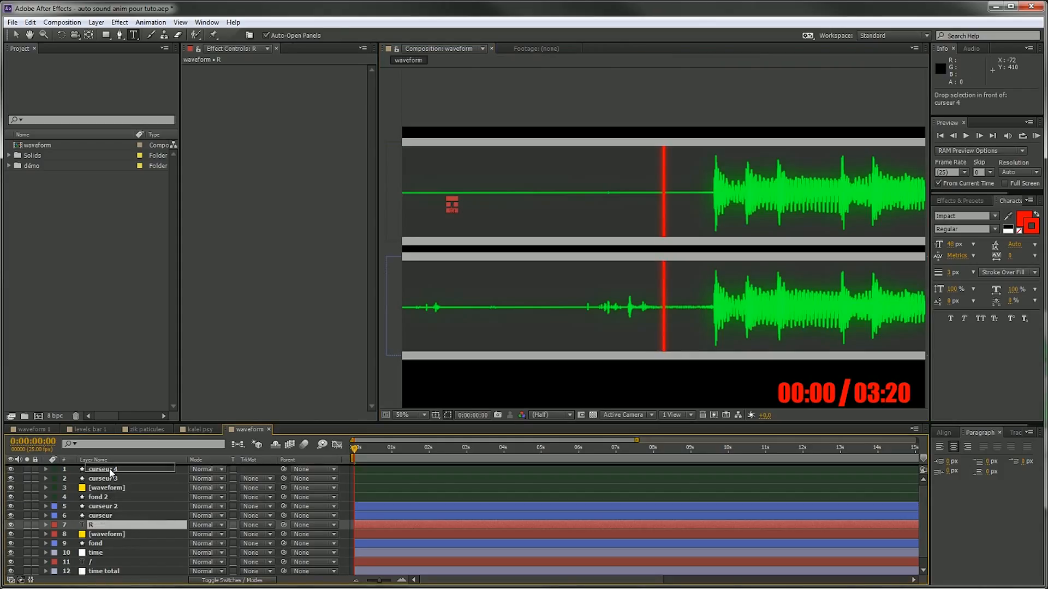
{"action": "left_click", "coordinate": [15, 34]}
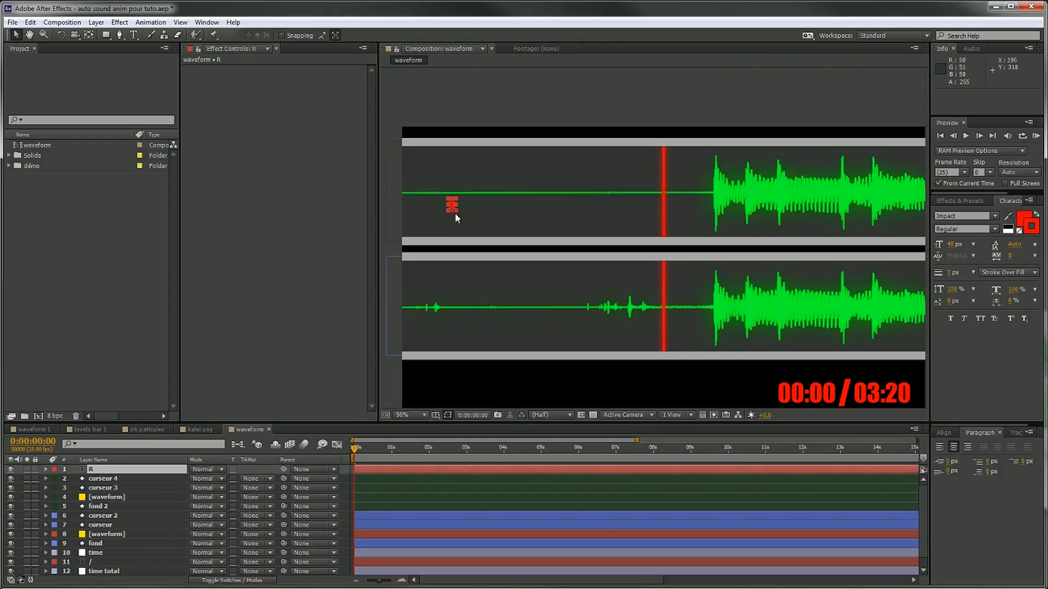
{"action": "left_click_drag", "start_coordinate": [456, 211], "coordinate": [476, 227]}
{"action": "left_click_drag", "start_coordinate": [462, 171], "coordinate": [444, 295]}
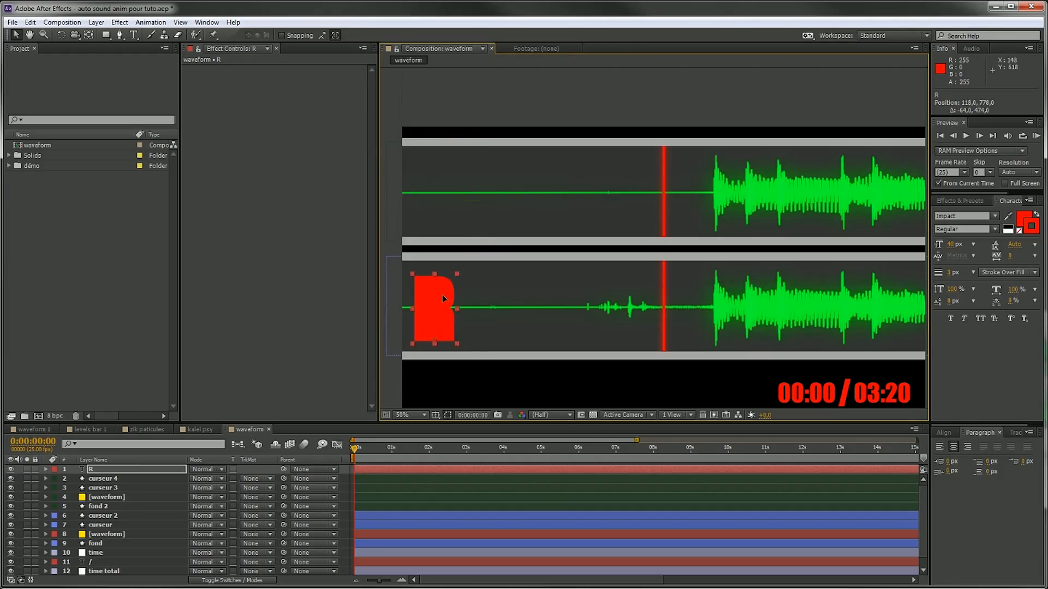
Remove the R text's stroke and shrink it into the upper-left corner of the lower track
{"action": "left_click", "coordinate": [1022, 229]}
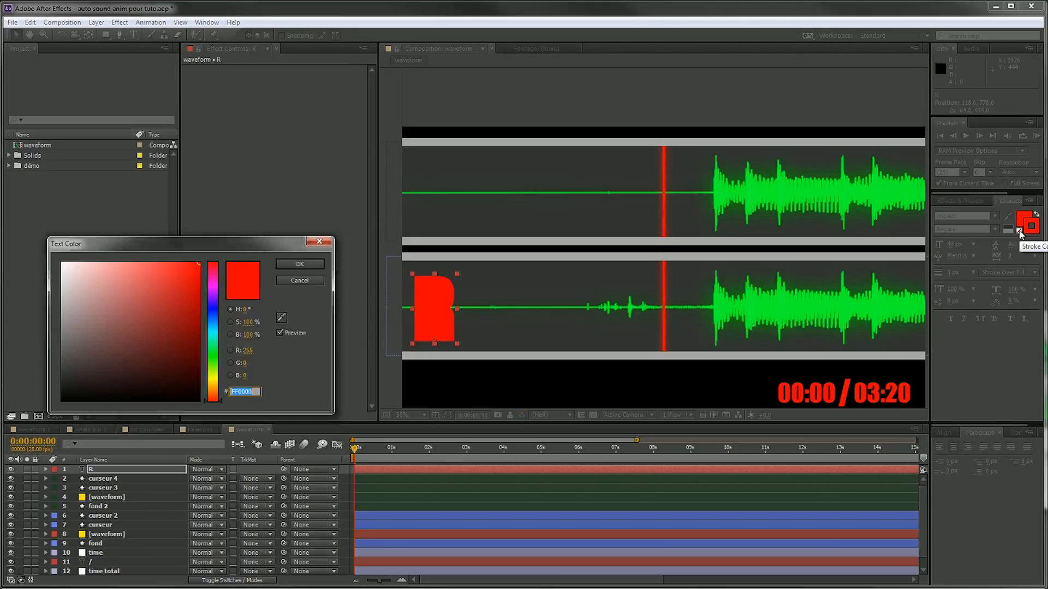
{"action": "left_click", "coordinate": [315, 292]}
{"action": "left_click", "coordinate": [1019, 231]}
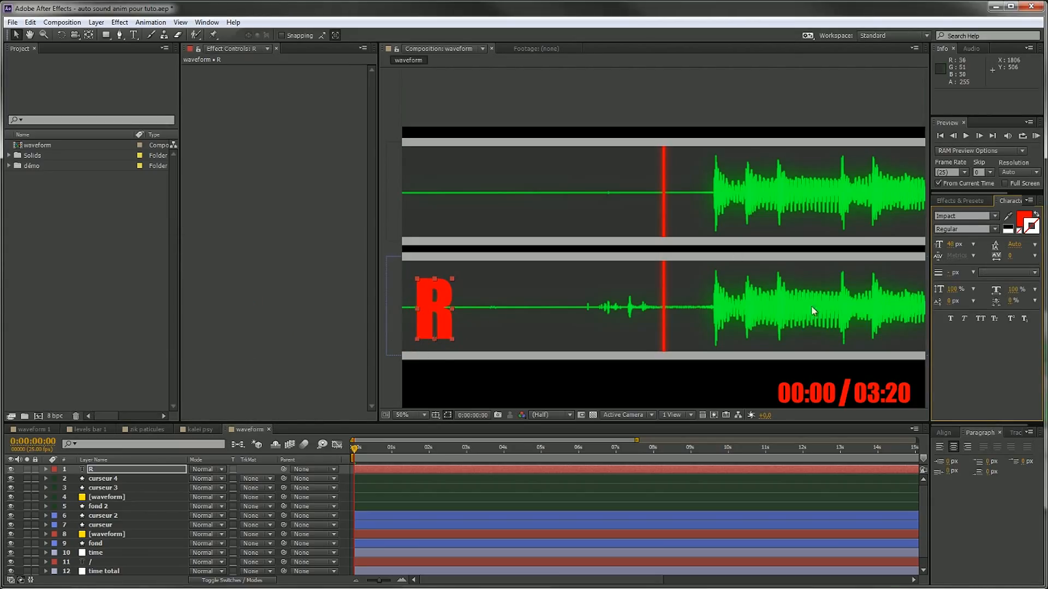
{"action": "left_click_drag", "start_coordinate": [451, 277], "coordinate": [425, 280]}
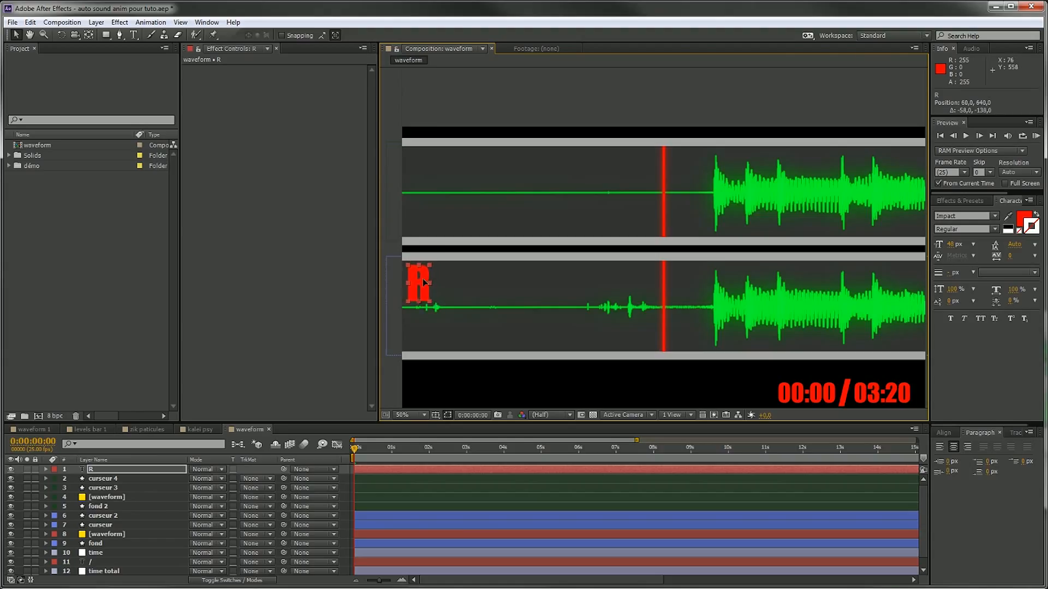
{"action": "left_click_drag", "start_coordinate": [421, 280], "coordinate": [422, 278]}
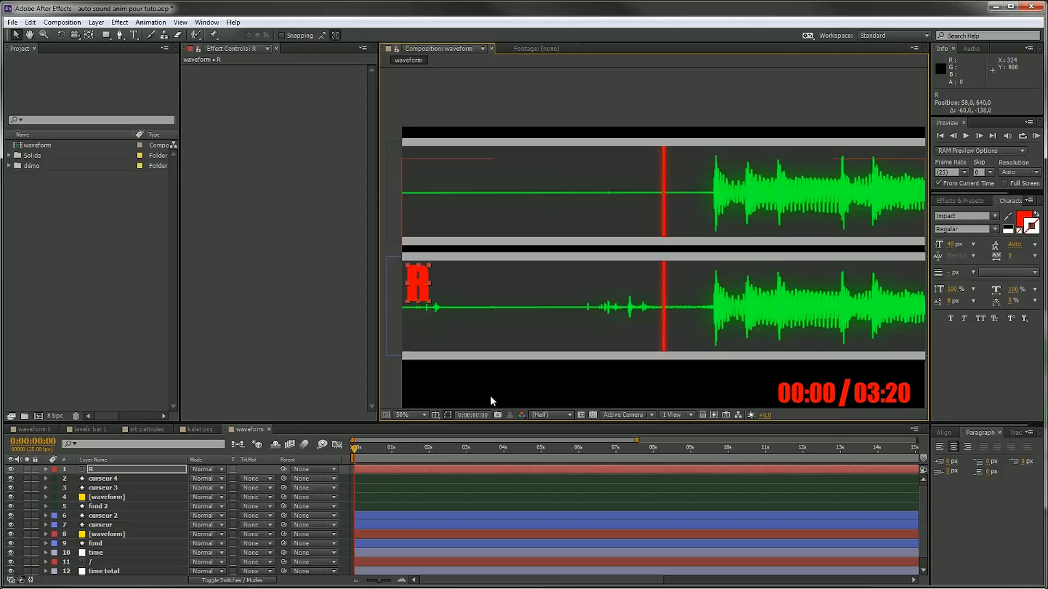
Duplicate the R label, place the copy at the same spot on the upper track, and change its text to "L"
{"action": "key", "text": "ctrl+d"}
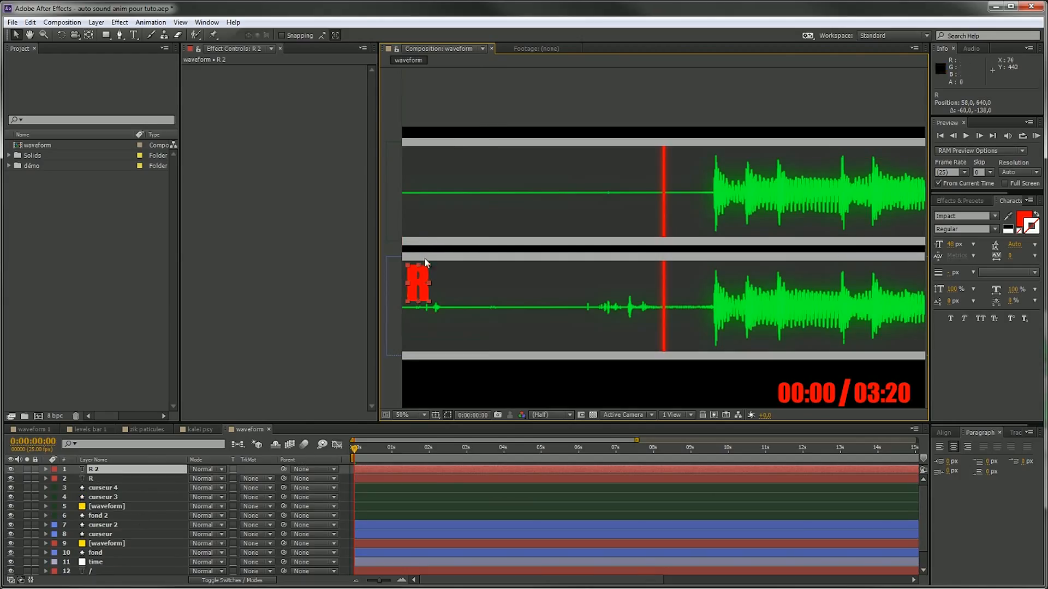
{"action": "left_click_drag", "start_coordinate": [422, 276], "coordinate": [420, 163]}
{"action": "double_click", "coordinate": [422, 166]}
{"action": "type", "text": "L"}
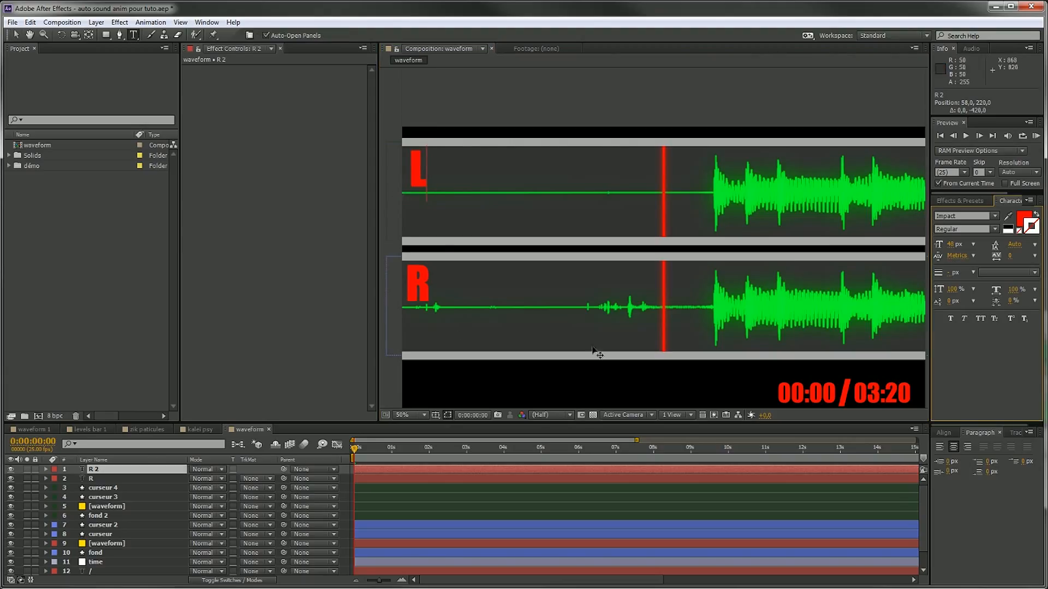
{"action": "left_click", "coordinate": [967, 506]}
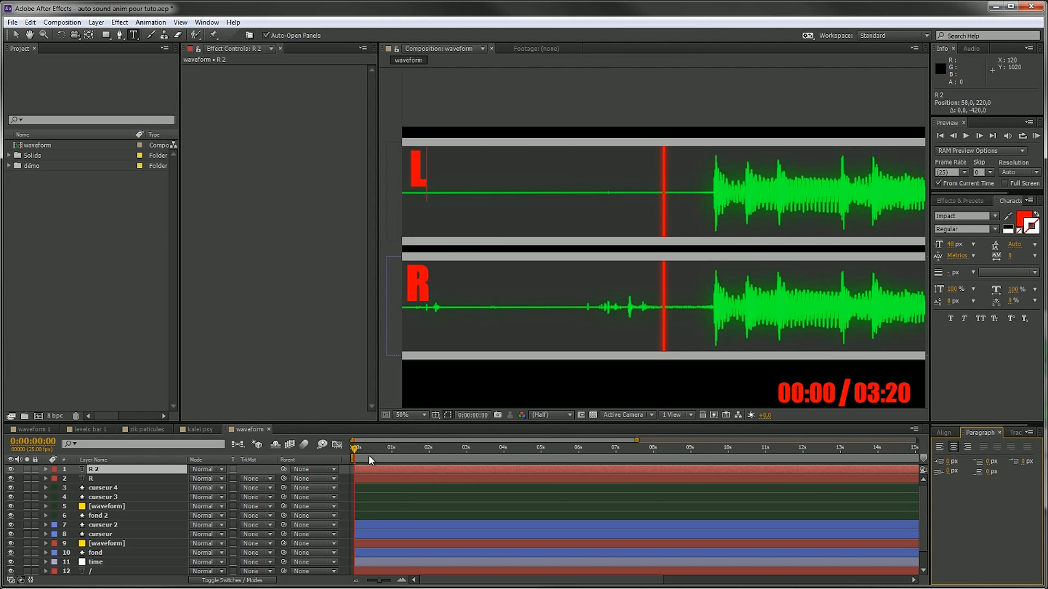
{"action": "left_click_drag", "start_coordinate": [369, 455], "coordinate": [244, 407]}
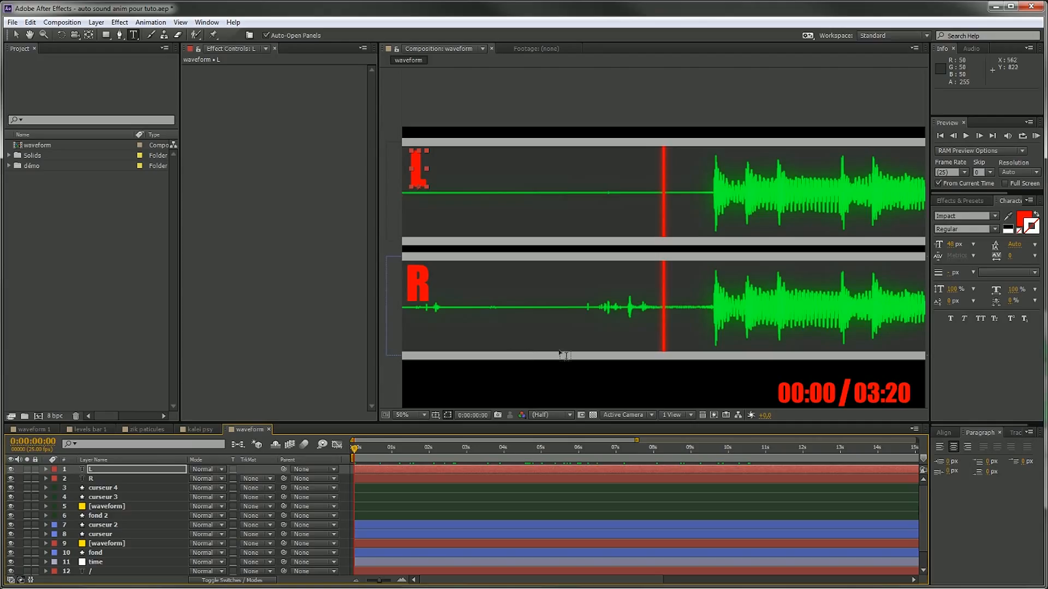
Delete the L and R labels and the upper track's curseur 4, curseur 3, waveform and fond 2 layers
{"action": "left_click", "coordinate": [96, 478], "text": "shift"}
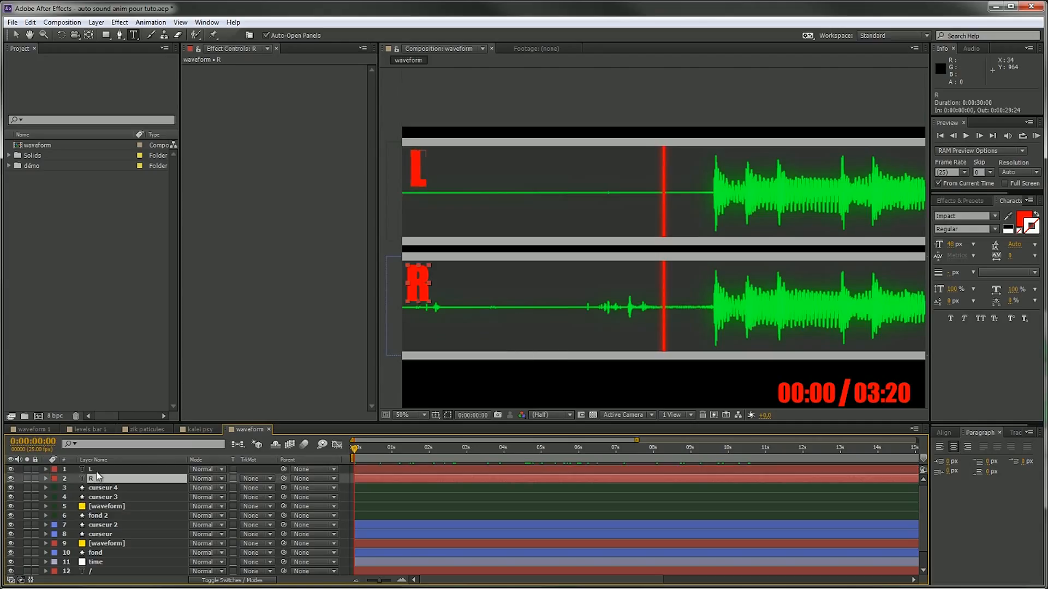
{"action": "key", "text": "Delete"}
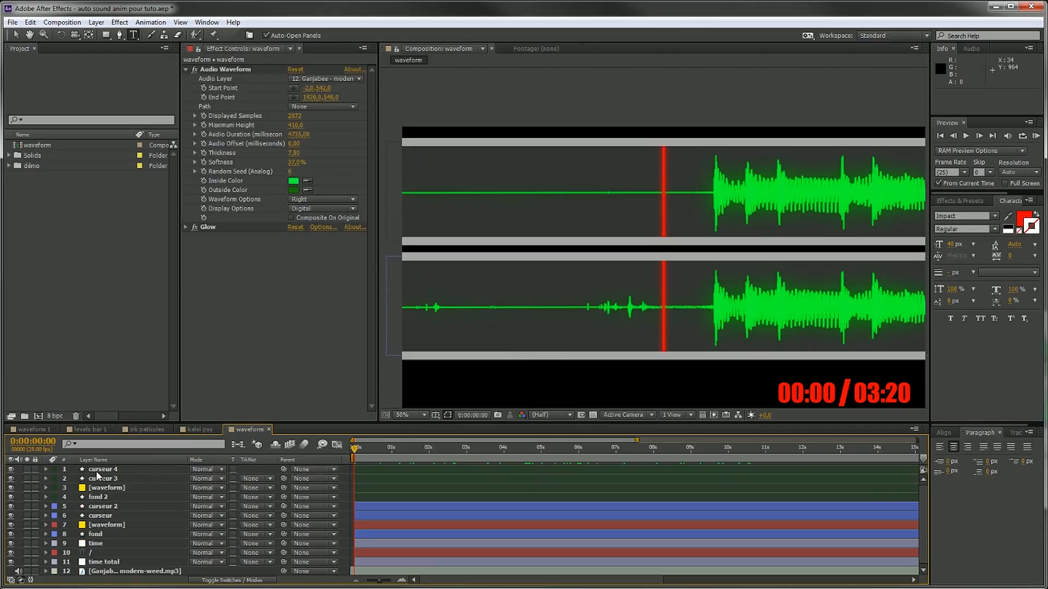
{"action": "left_click", "coordinate": [96, 470]}
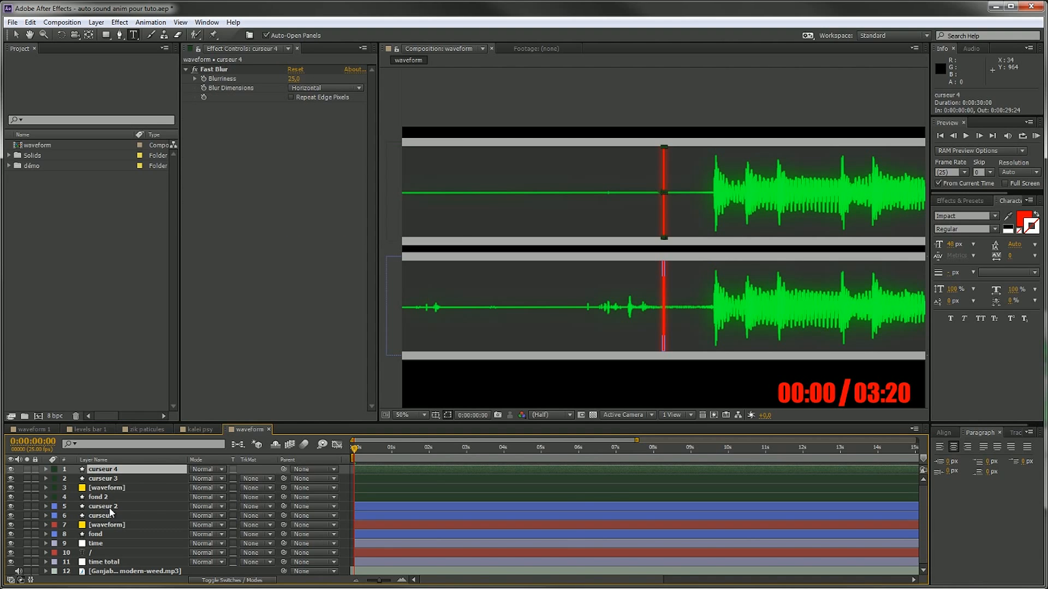
{"action": "left_click", "coordinate": [109, 497], "text": "shift"}
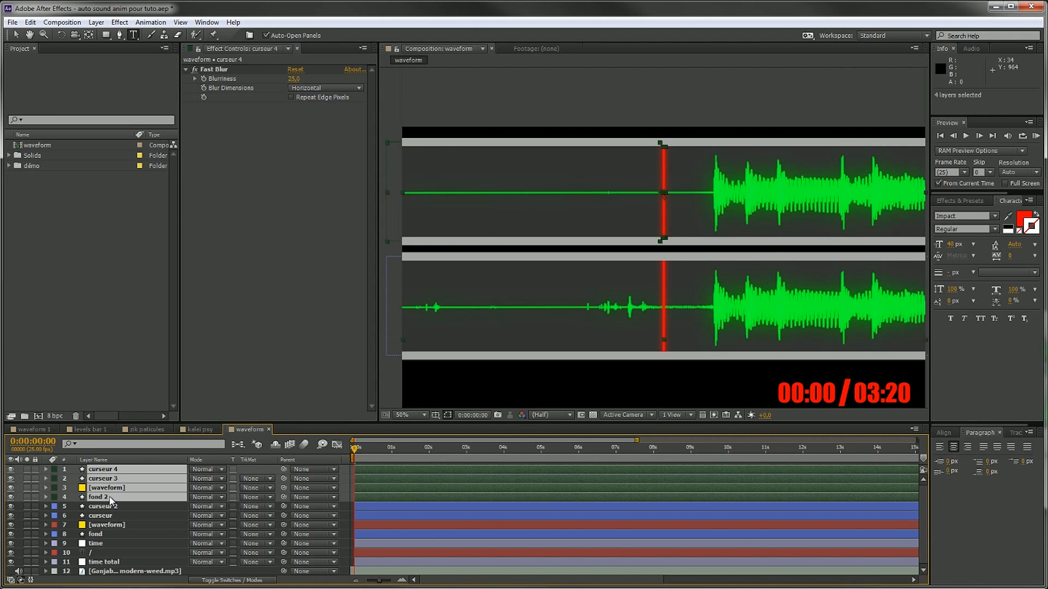
{"action": "key", "text": "Delete"}
{"action": "left_click_drag", "start_coordinate": [744, 309], "coordinate": [734, 254]}
{"action": "left_click_drag", "start_coordinate": [411, 449], "coordinate": [146, 453]}
{"action": "left_click_drag", "start_coordinate": [544, 270], "coordinate": [544, 267]}
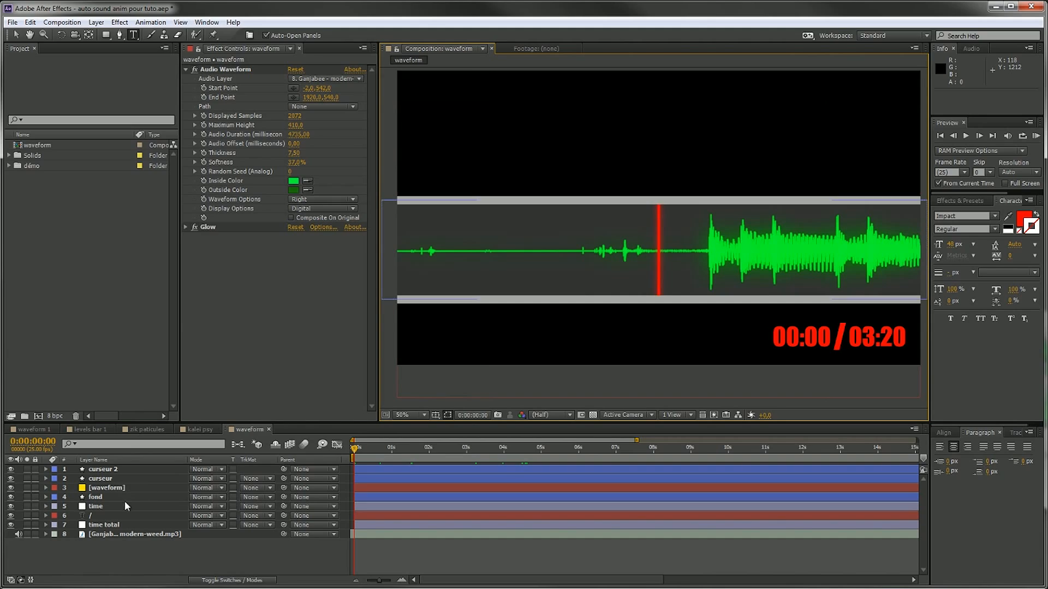
Duplicate the fond layer and place the copy directly above the waveform layer in the stack
{"action": "left_click", "coordinate": [103, 499]}
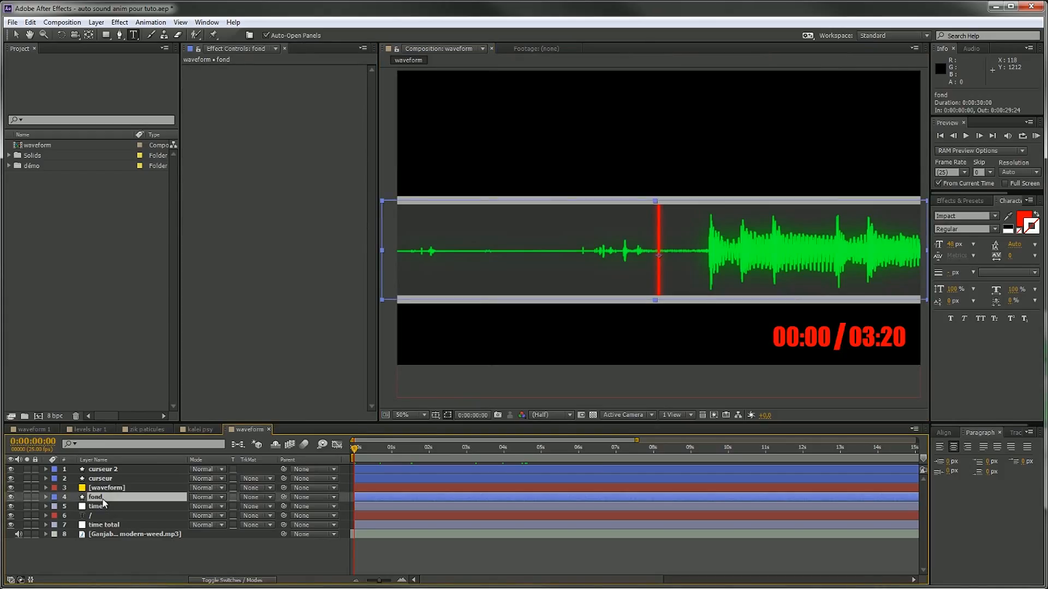
{"action": "key", "text": "ctrl+d"}
{"action": "left_click_drag", "start_coordinate": [104, 499], "coordinate": [104, 488]}
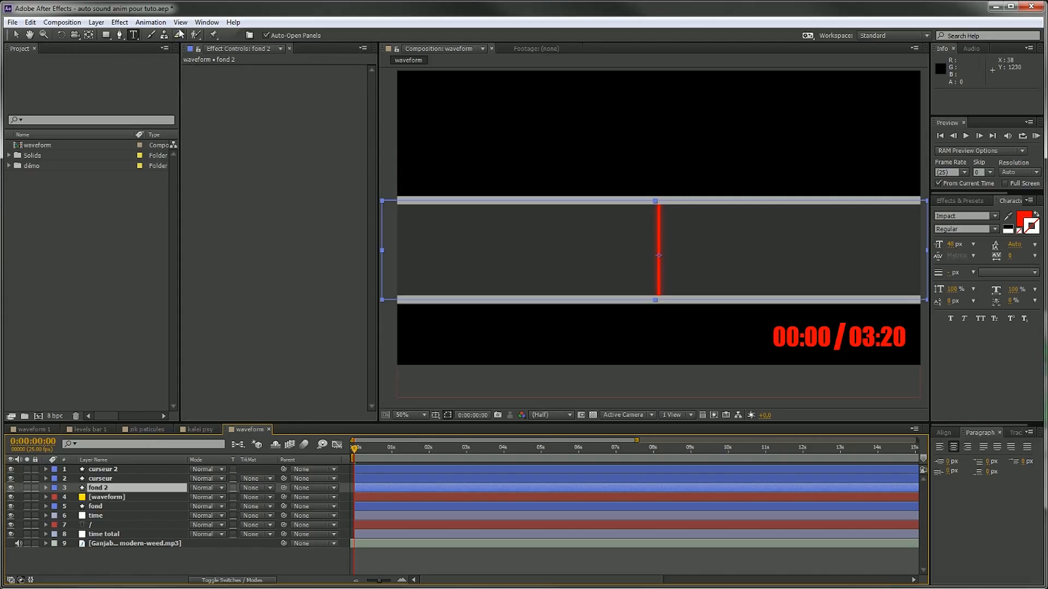
Mask the fond 2 layer with two narrow rectangles covering only the left and right ends of the track
{"action": "left_click", "coordinate": [106, 34]}
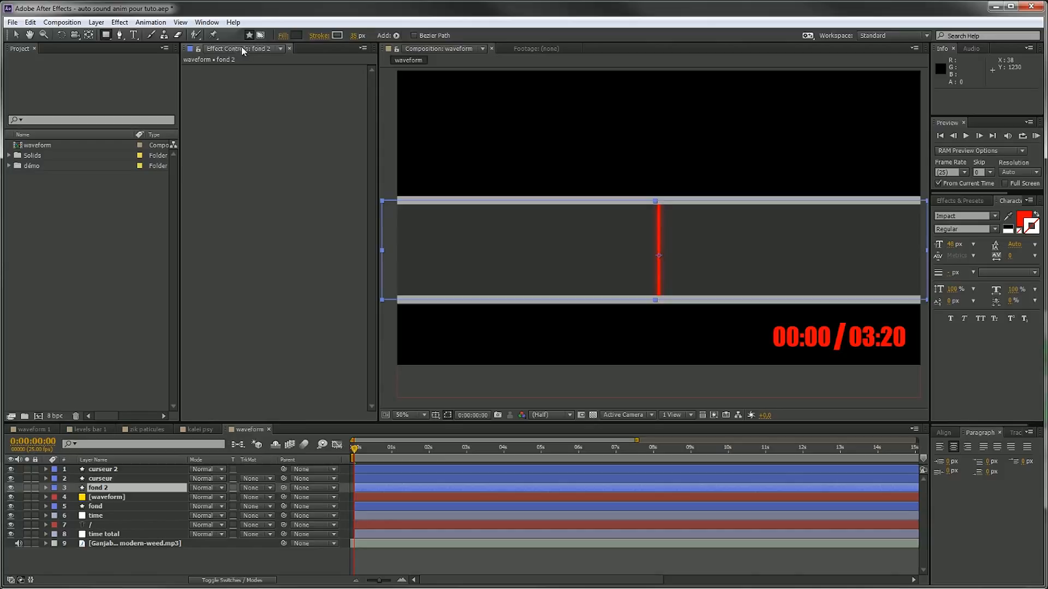
{"action": "left_click", "coordinate": [261, 34]}
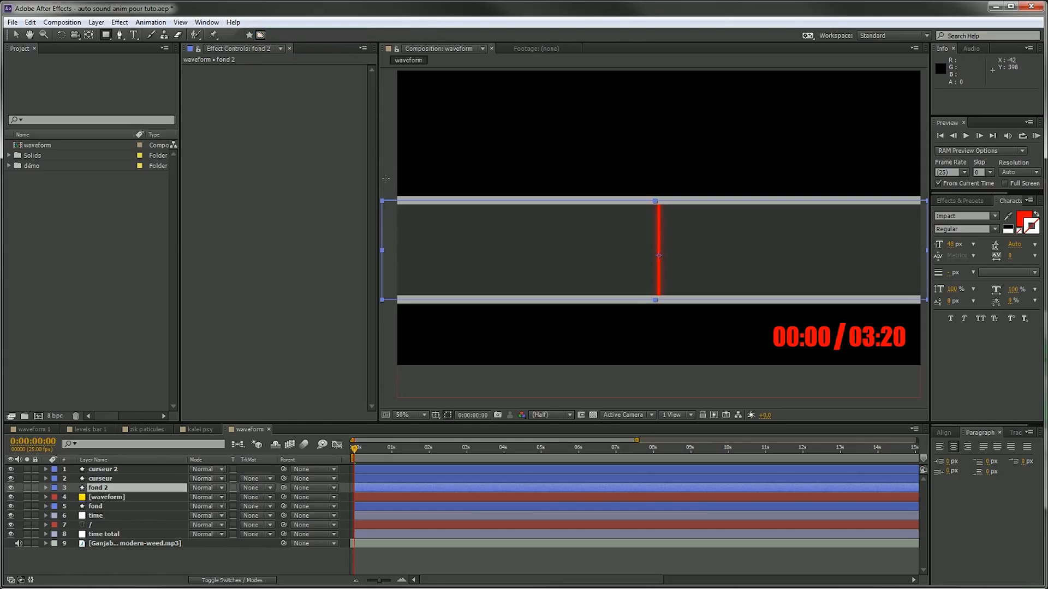
{"action": "left_click_drag", "start_coordinate": [385, 171], "coordinate": [415, 336]}
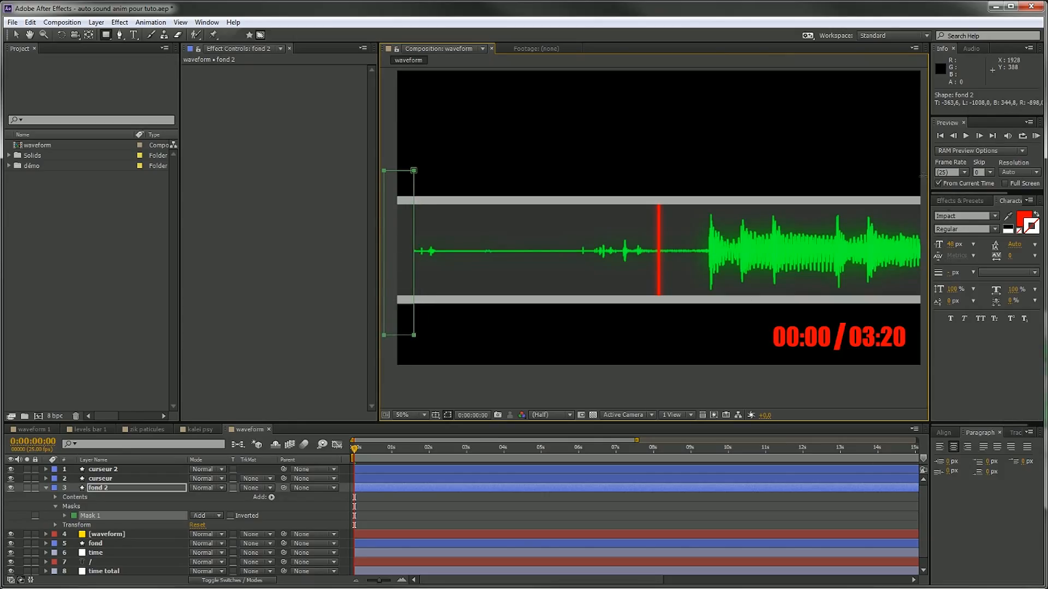
{"action": "left_click_drag", "start_coordinate": [925, 176], "coordinate": [907, 325]}
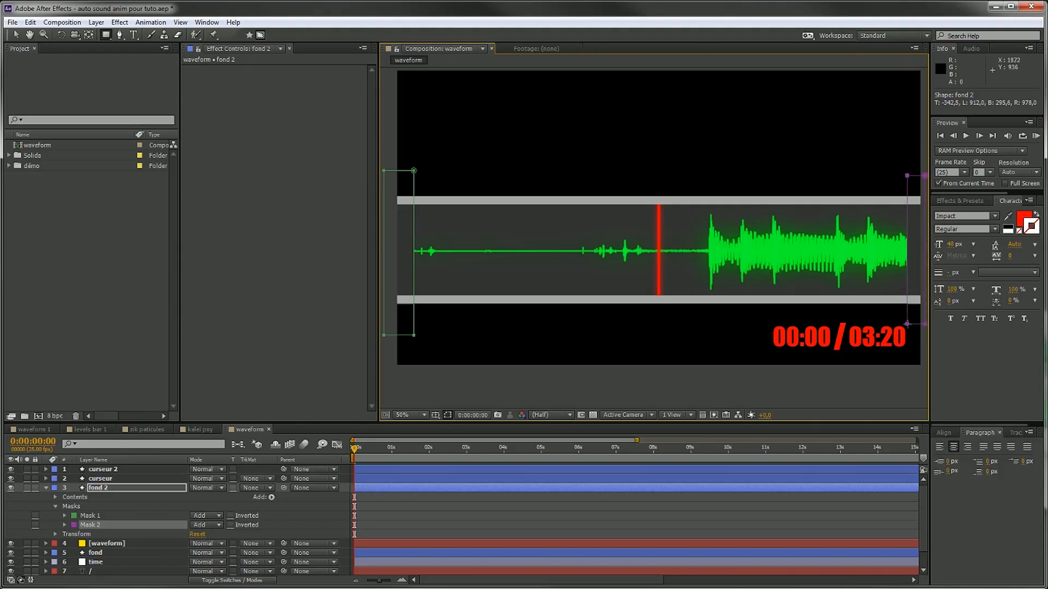
{"action": "left_click_drag", "start_coordinate": [397, 447], "coordinate": [505, 449]}
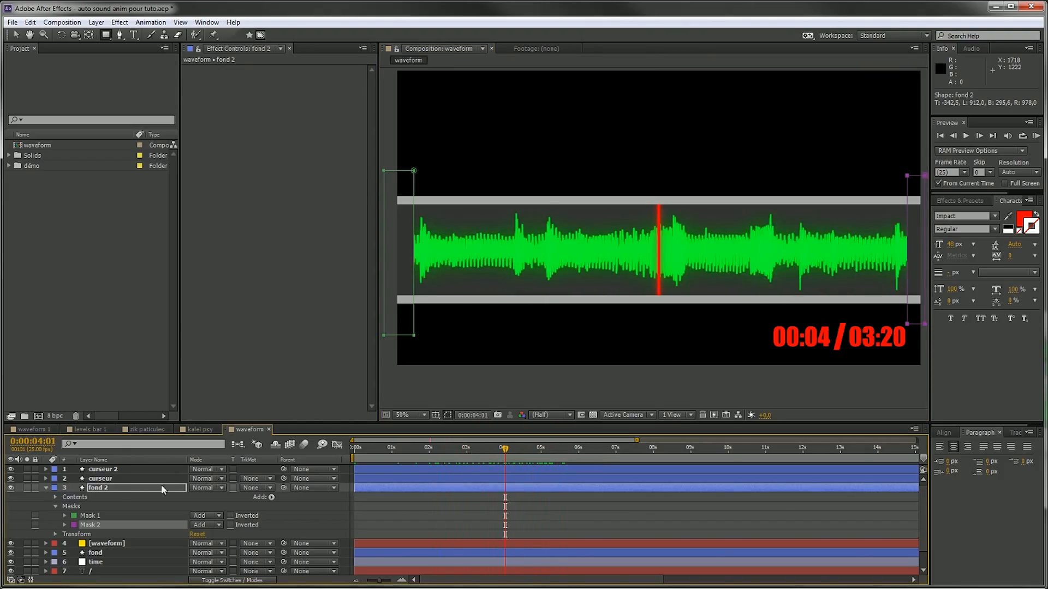
Set the Mask Feather of fond 2's Mask 1 and Mask 2 to 38 pixels
{"action": "left_click", "coordinate": [94, 526]}
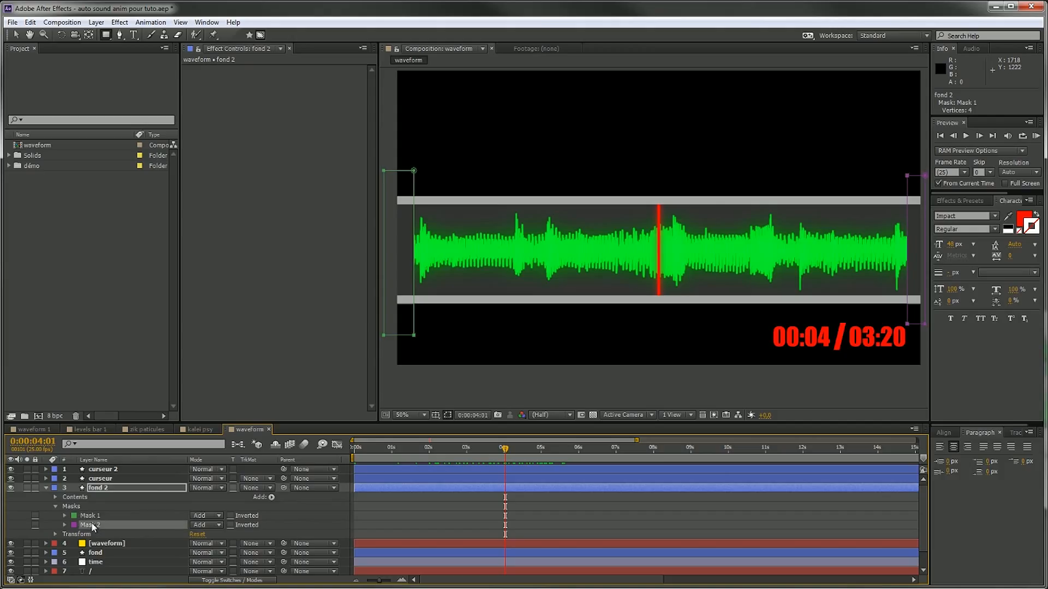
{"action": "left_click", "coordinate": [95, 516], "text": "shift"}
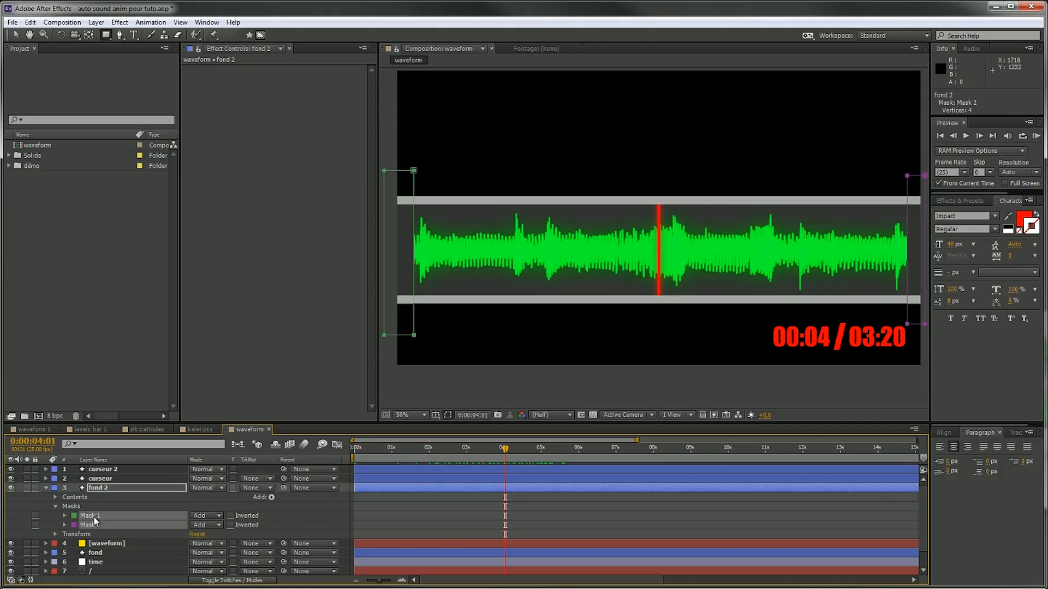
{"action": "left_click", "coordinate": [64, 516]}
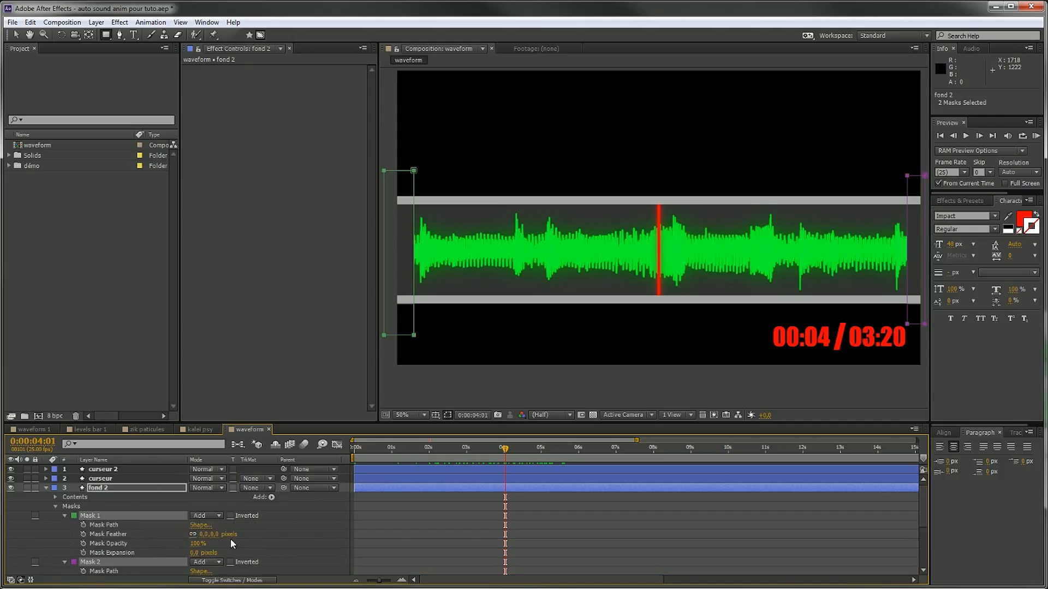
{"action": "scroll", "coordinate": [231, 539], "scroll_direction": "down", "scroll_amount": 1}
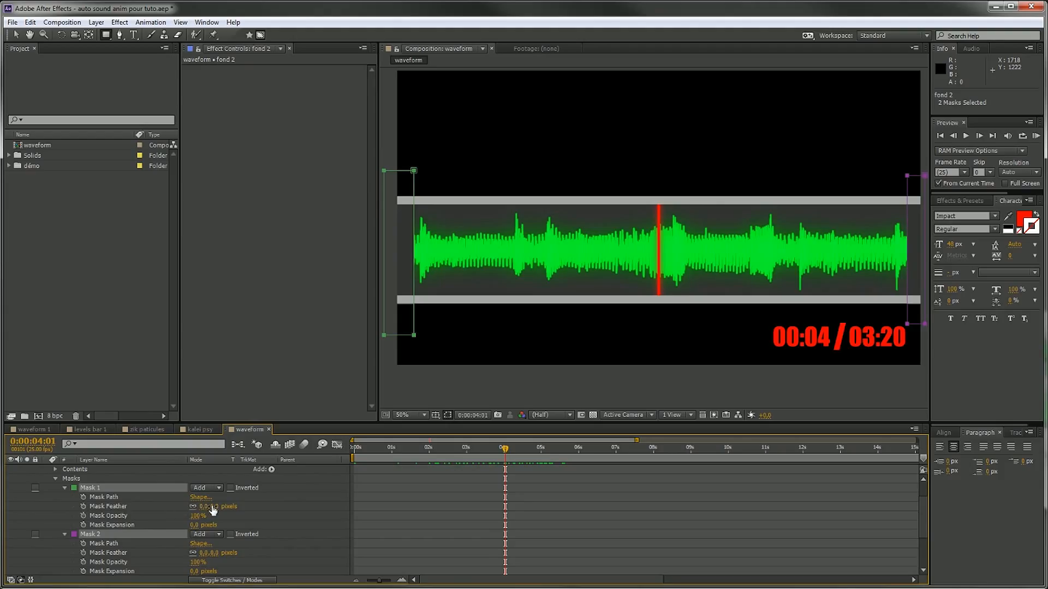
{"action": "left_click_drag", "start_coordinate": [213, 507], "coordinate": [229, 507]}
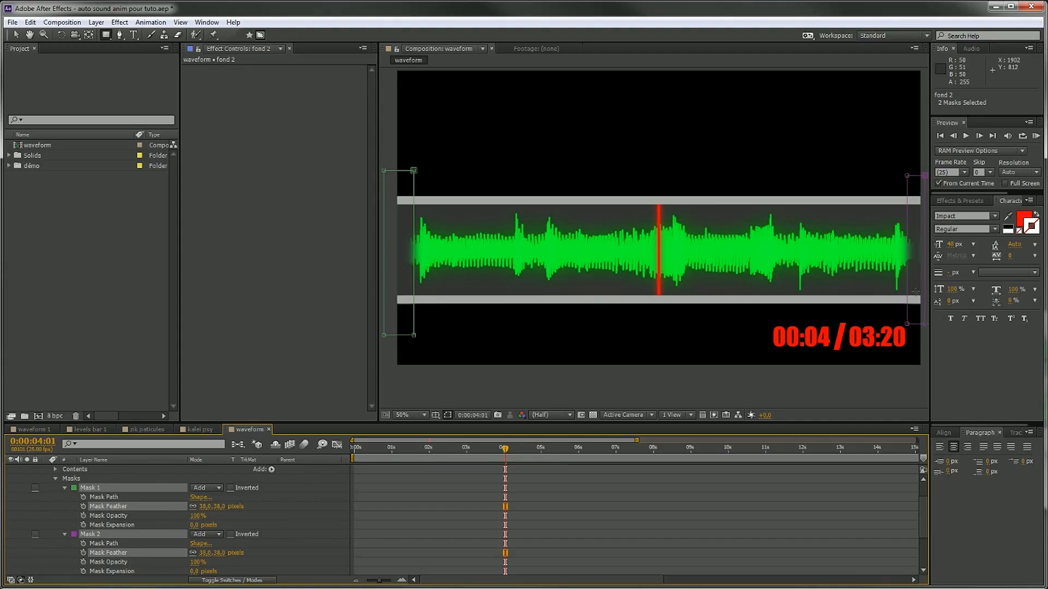
Move the two outer corners of Mask 2 on fond 2 farther outward, beyond the right edge of the frame
{"action": "scroll", "coordinate": [925, 322], "scroll_direction": "up", "scroll_amount": 2}
{"action": "key", "text": "v"}
{"action": "left_click_drag", "start_coordinate": [696, 376], "coordinate": [726, 375]}
{"action": "left_click_drag", "start_coordinate": [696, 77], "coordinate": [725, 77]}
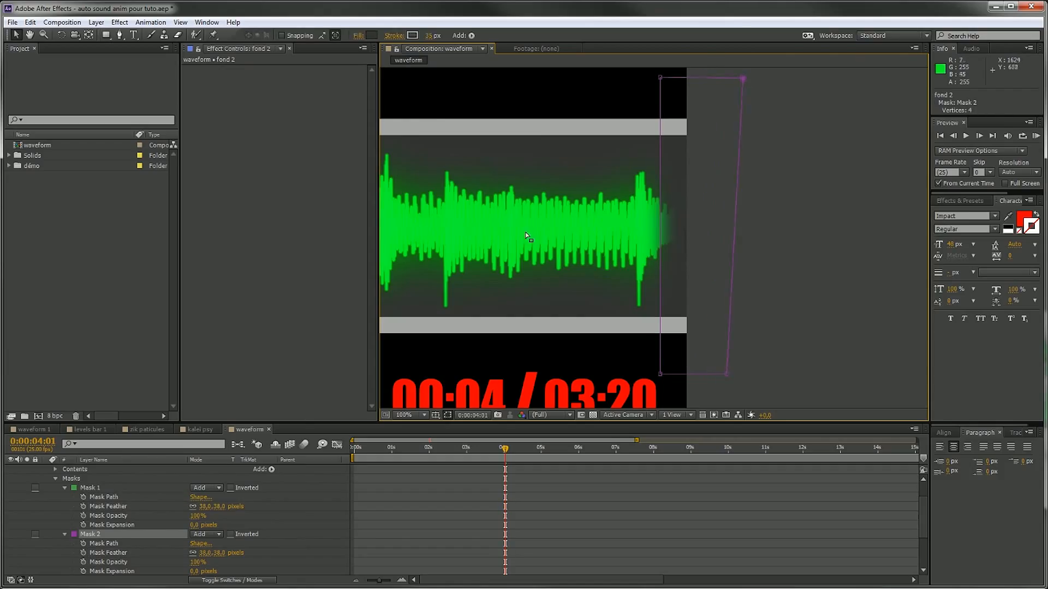
{"action": "scroll", "coordinate": [527, 232], "scroll_direction": "left", "scroll_amount": 15}
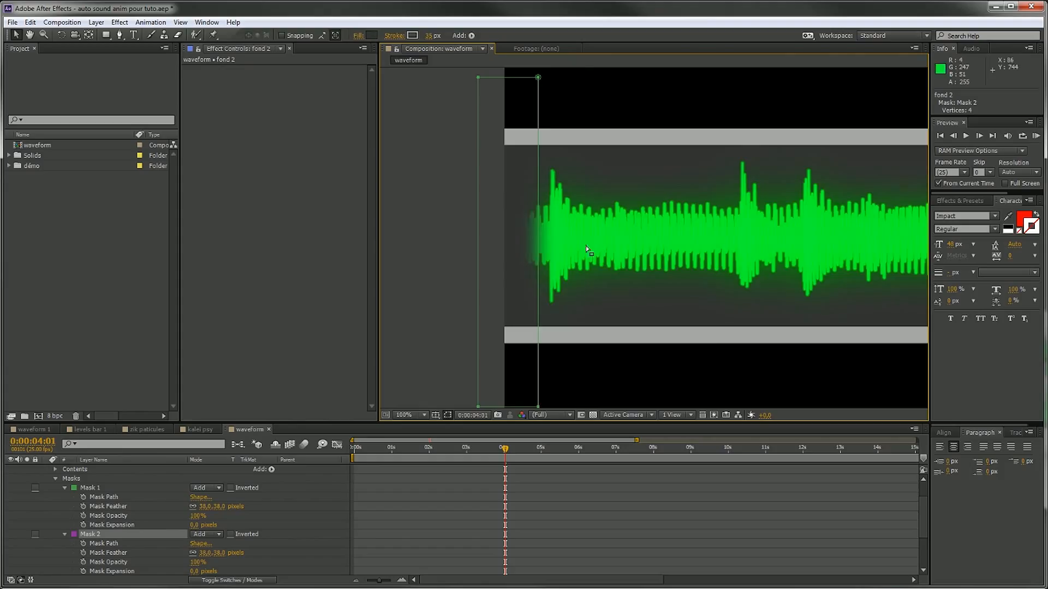
{"action": "scroll", "coordinate": [736, 227], "scroll_direction": "down", "scroll_amount": 4}
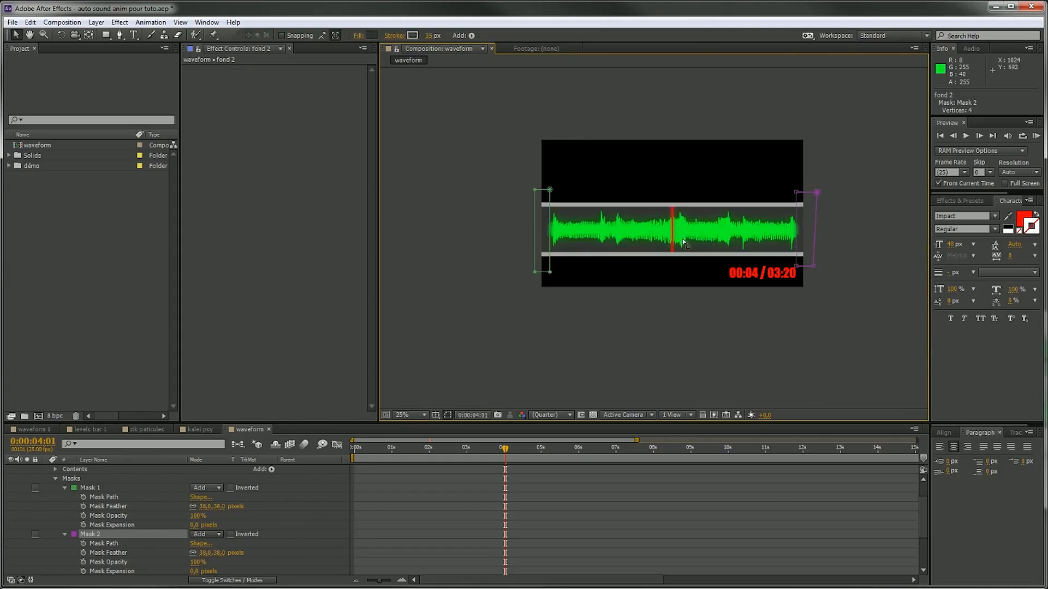
{"action": "scroll", "coordinate": [655, 238], "scroll_direction": "up", "scroll_amount": 2}
{"action": "left_click", "coordinate": [528, 489]}
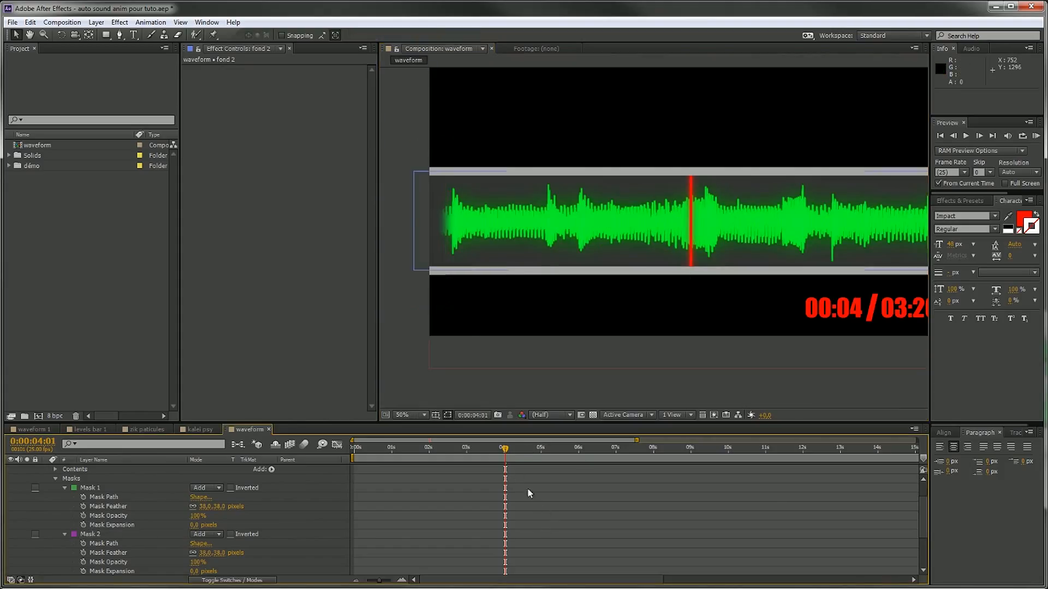
Scrub through the waveform composition and examine how the waveform fades at both ends
{"action": "left_click_drag", "start_coordinate": [506, 449], "coordinate": [590, 447]}
{"action": "left_click_drag", "start_coordinate": [716, 328], "coordinate": [657, 335]}
{"action": "left_click_drag", "start_coordinate": [598, 450], "coordinate": [560, 448]}
{"action": "scroll", "coordinate": [573, 338], "scroll_direction": "down", "scroll_amount": 2}
{"action": "scroll", "coordinate": [641, 267], "scroll_direction": "up", "scroll_amount": 2}
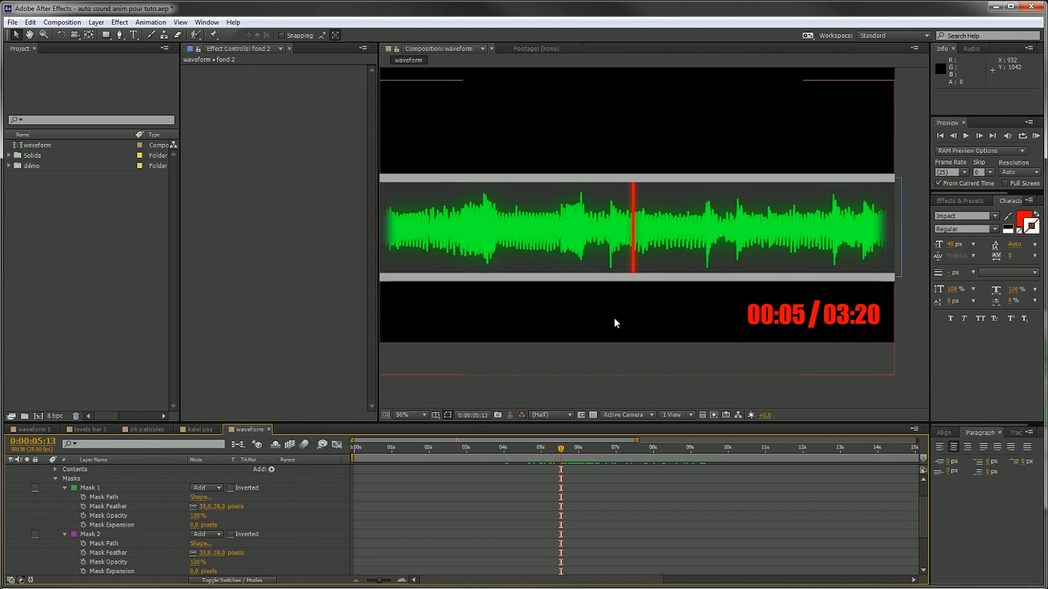
{"action": "left_click_drag", "start_coordinate": [576, 261], "coordinate": [601, 294]}
{"action": "left_click", "coordinate": [424, 388]}
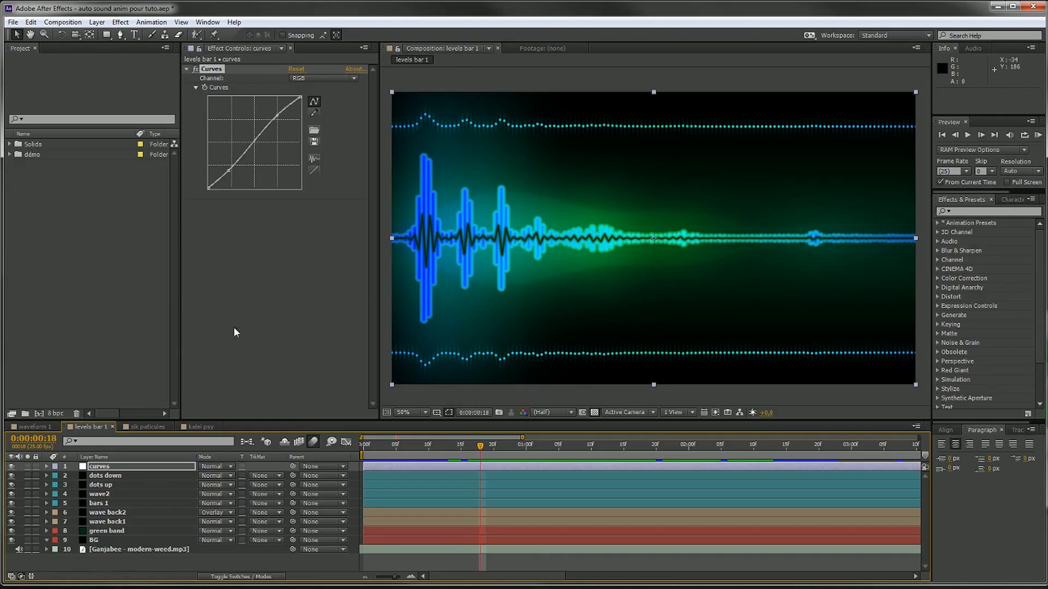
Create a composition named spectre using the HDTV 1080 25 preset with a 30-second duration
{"action": "right_click", "coordinate": [118, 254]}
{"action": "left_click", "coordinate": [124, 263]}
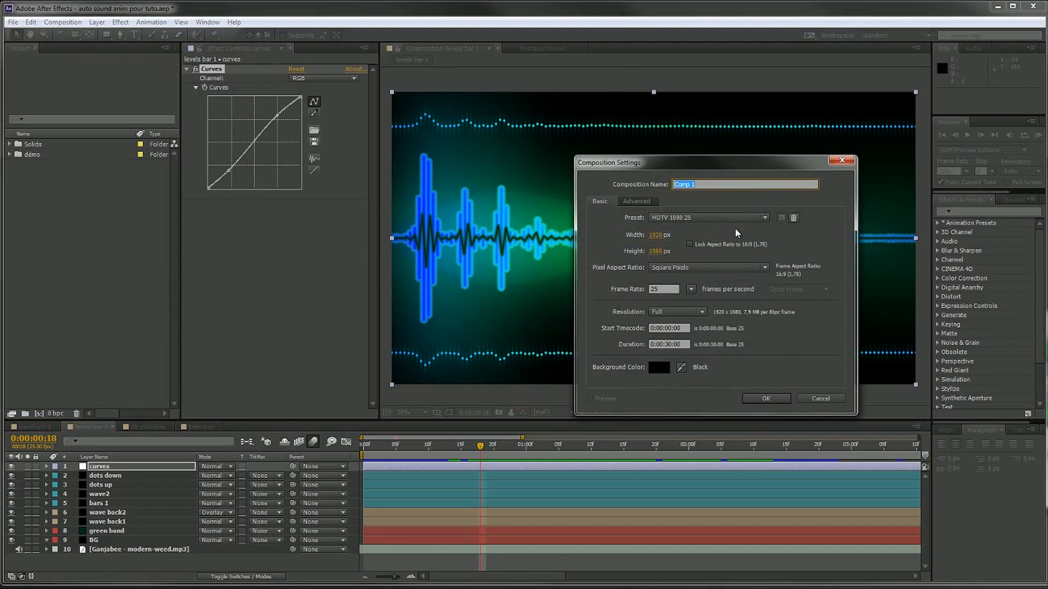
{"action": "type", "text": "spectre"}
{"action": "left_click", "coordinate": [766, 399]}
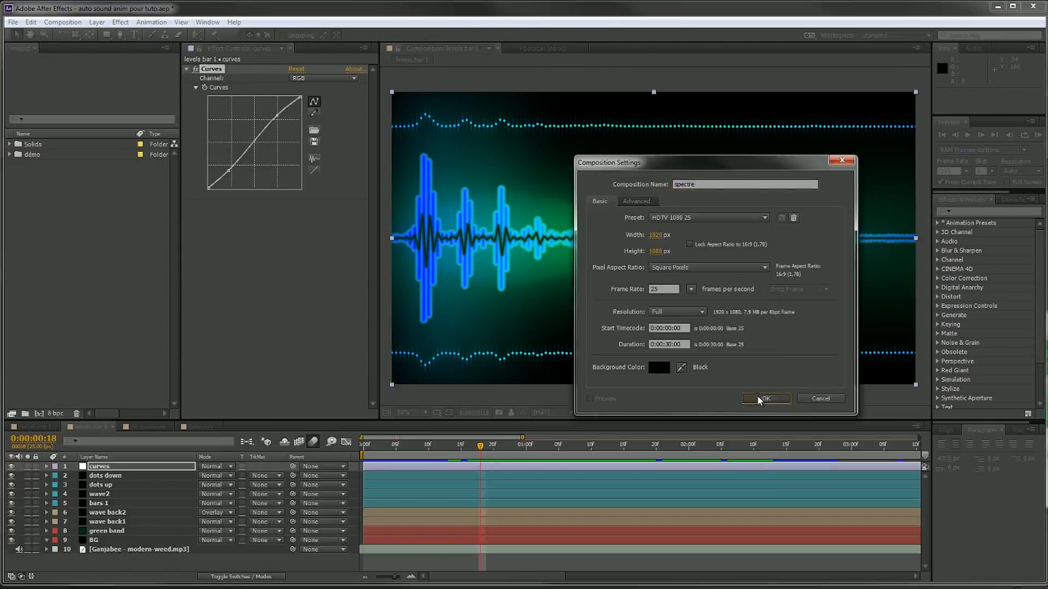
{"action": "left_click", "coordinate": [595, 413]}
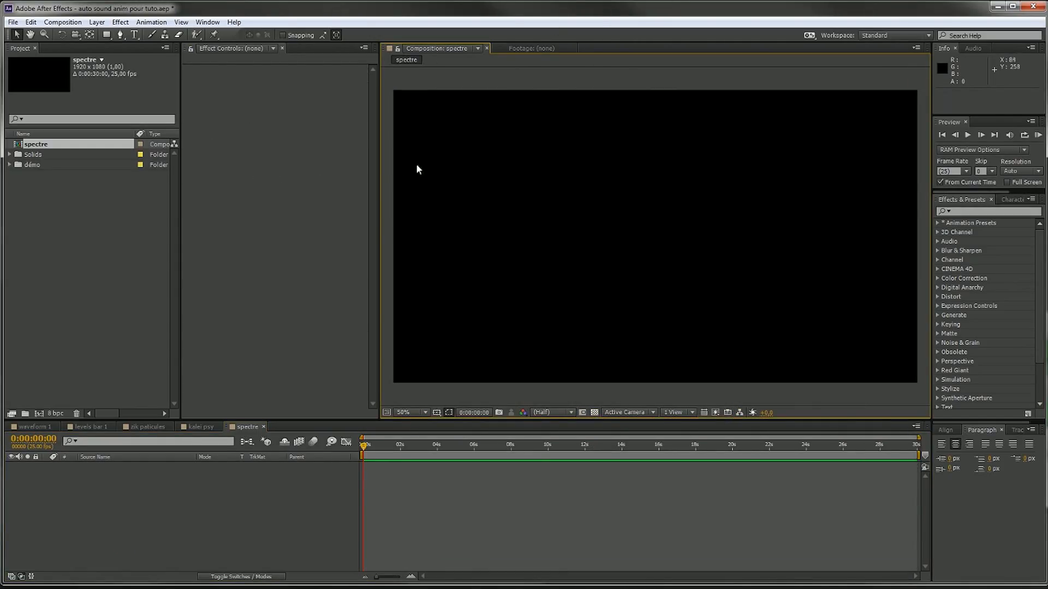
Add Ganjabee - modern-weed.mp3 from the démo folder's zik subfolder to the spectre composition
{"action": "left_click", "coordinate": [10, 165]}
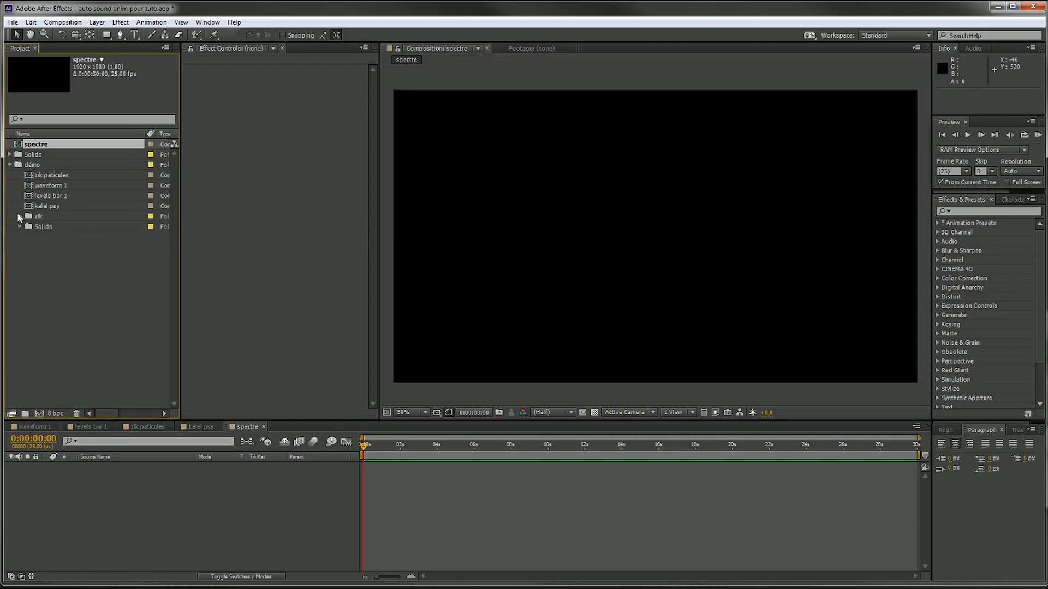
{"action": "left_click", "coordinate": [20, 216]}
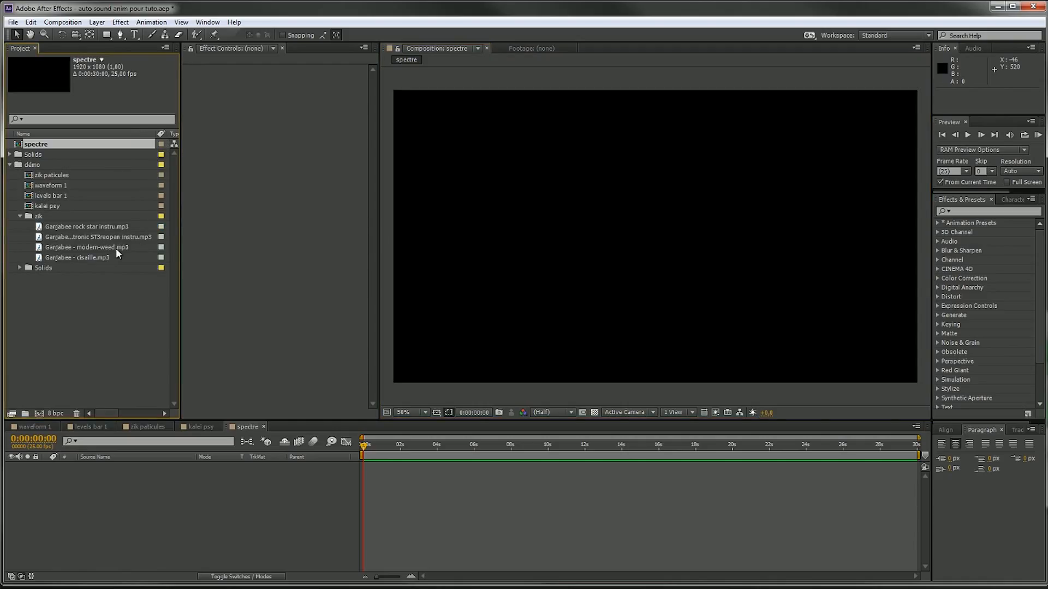
{"action": "left_click_drag", "start_coordinate": [110, 247], "coordinate": [197, 519]}
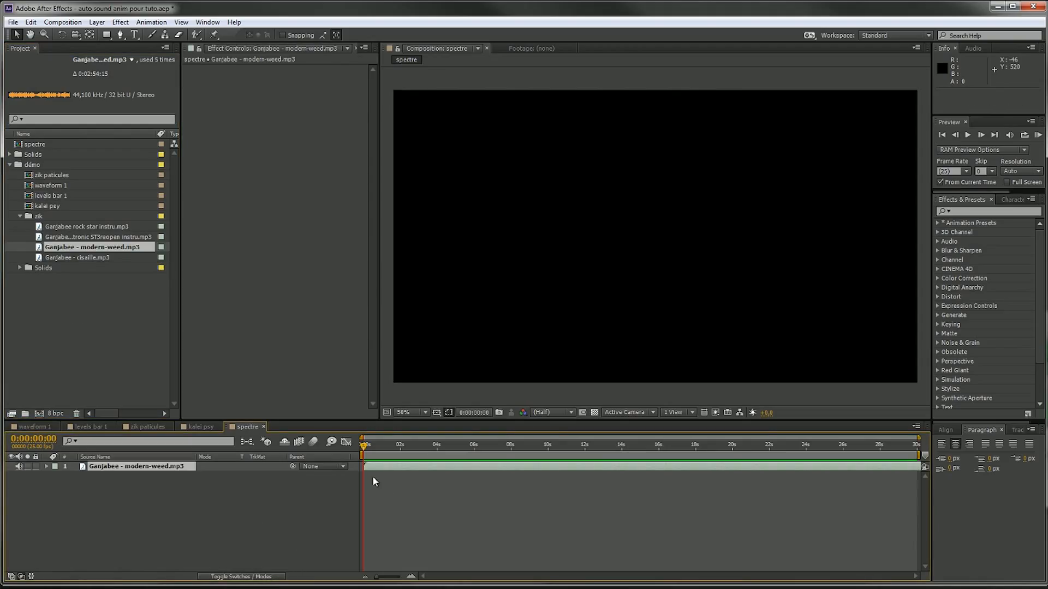
Using its audio waveform as a guide, slide the MP3 layer earlier to an in point of -0:00:50:21
{"action": "left_click", "coordinate": [45, 466]}
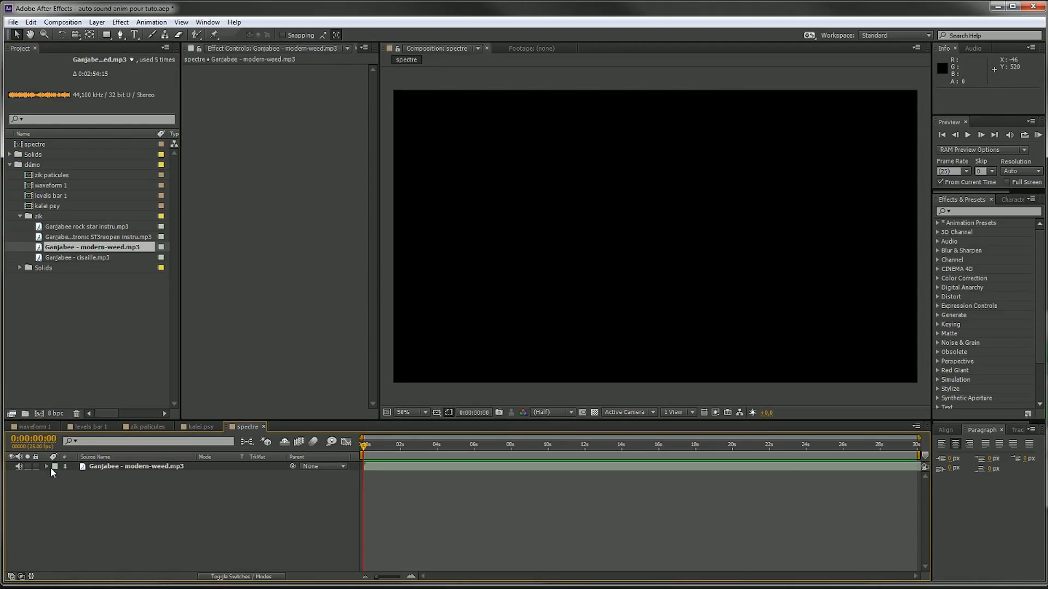
{"action": "left_click", "coordinate": [55, 476]}
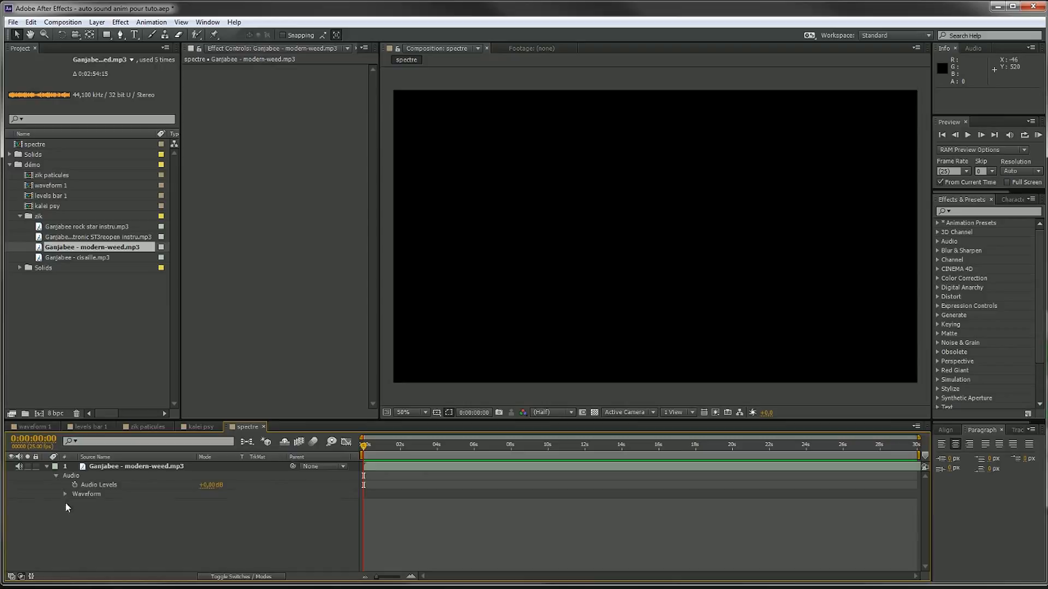
{"action": "left_click", "coordinate": [65, 495]}
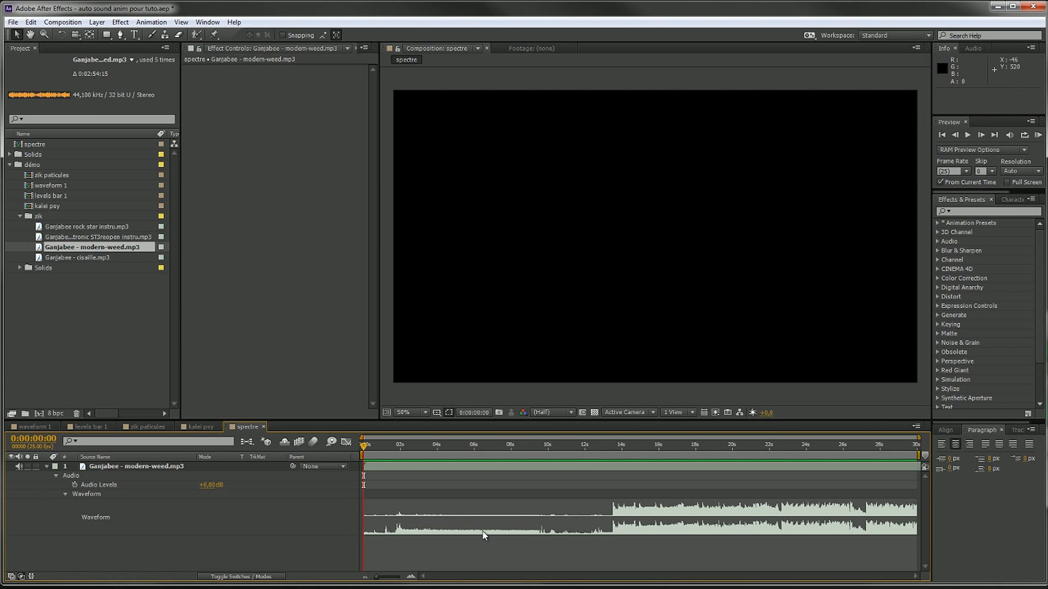
{"action": "left_click_drag", "start_coordinate": [918, 467], "coordinate": [562, 468]}
{"action": "left_click_drag", "start_coordinate": [483, 492], "coordinate": [637, 487]}
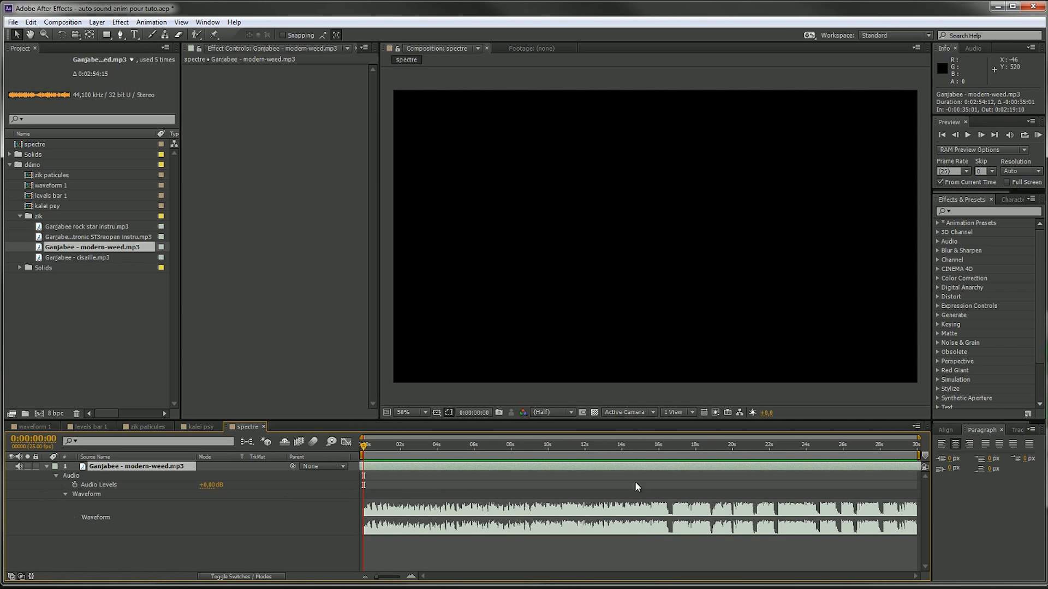
{"action": "left_click_drag", "start_coordinate": [860, 466], "coordinate": [568, 481]}
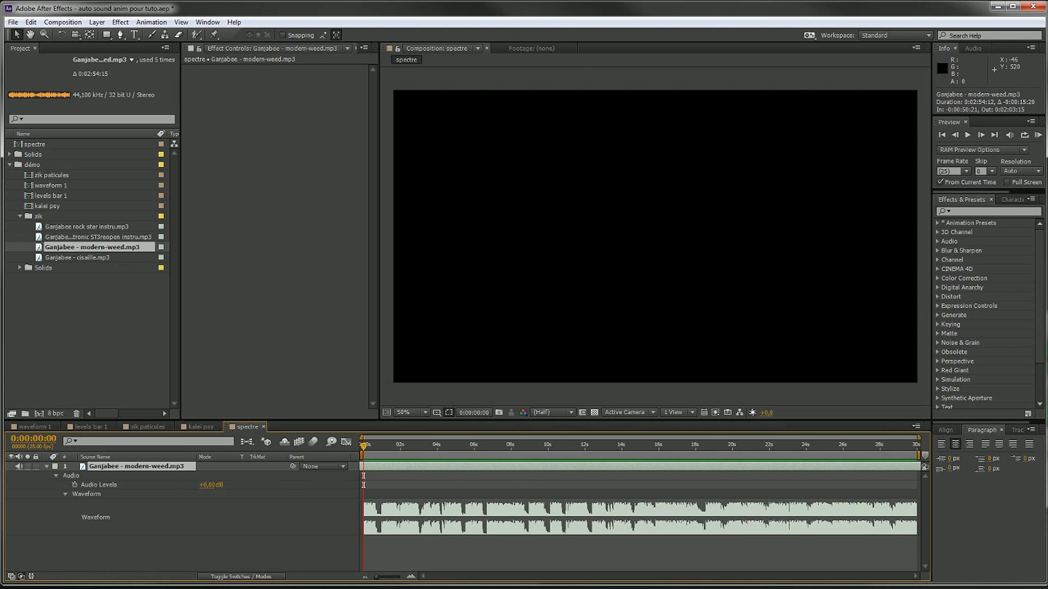
{"action": "left_click", "coordinate": [46, 466]}
{"action": "left_click", "coordinate": [247, 519]}
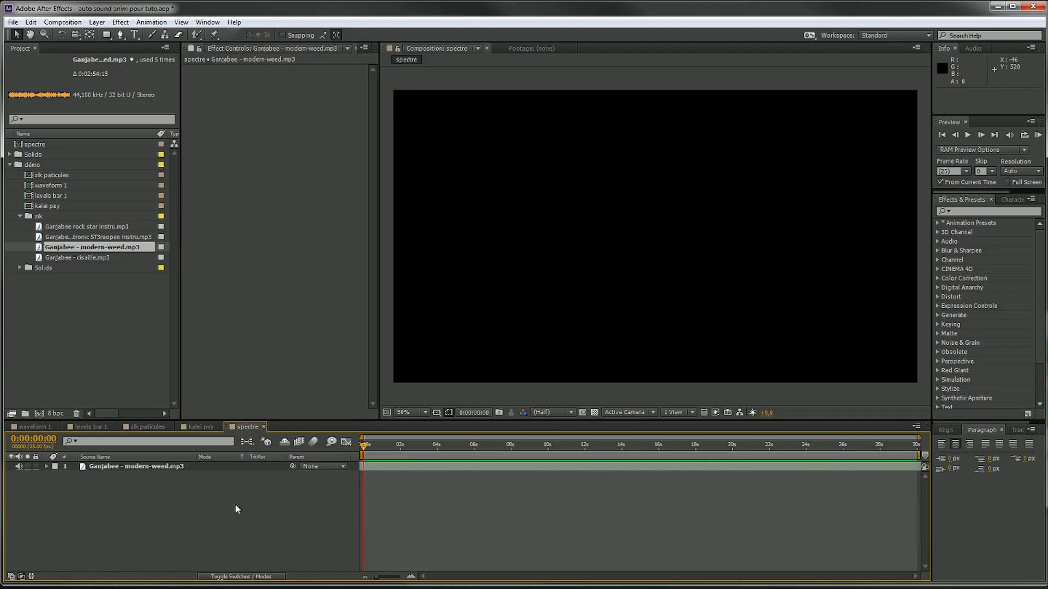
Create a yellow 1920 x 1080 px solid named barres above the MP3 layer
{"action": "right_click", "coordinate": [191, 507]}
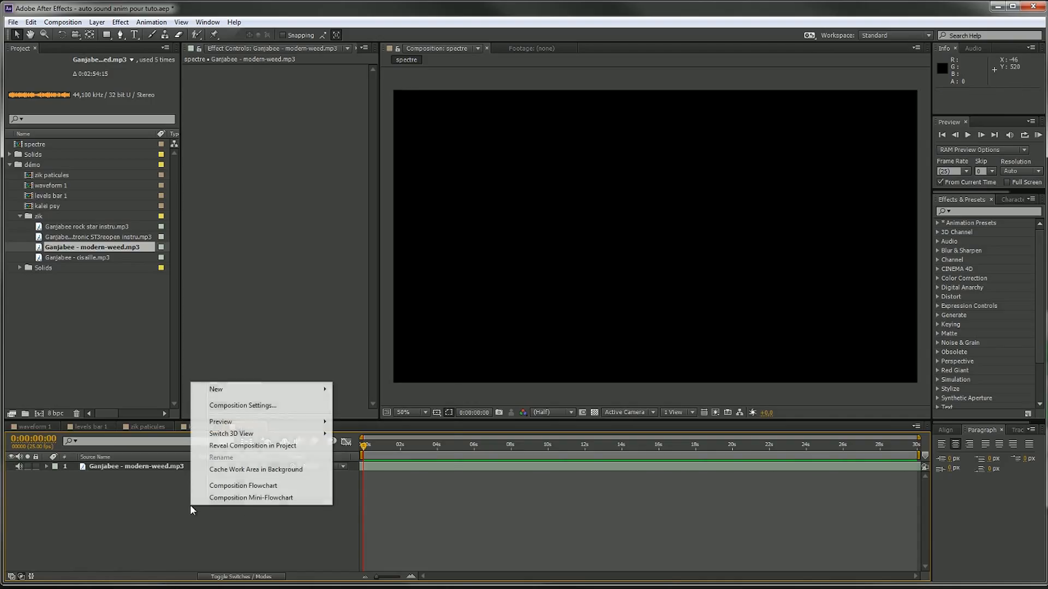
{"action": "mouse_move", "coordinate": [257, 388]}
{"action": "left_click", "coordinate": [370, 417]}
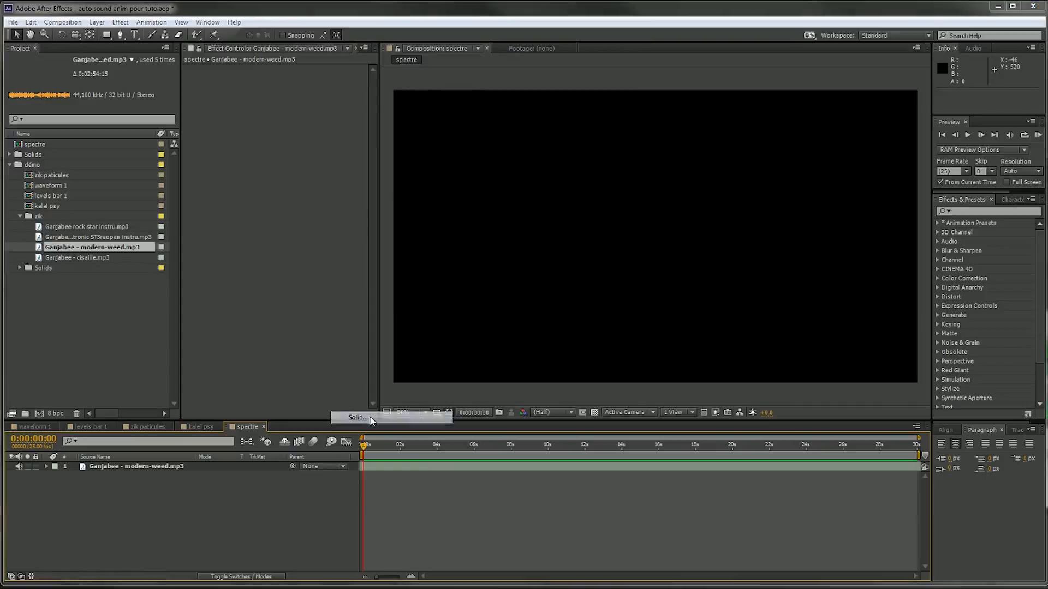
{"action": "type", "text": "bar"}
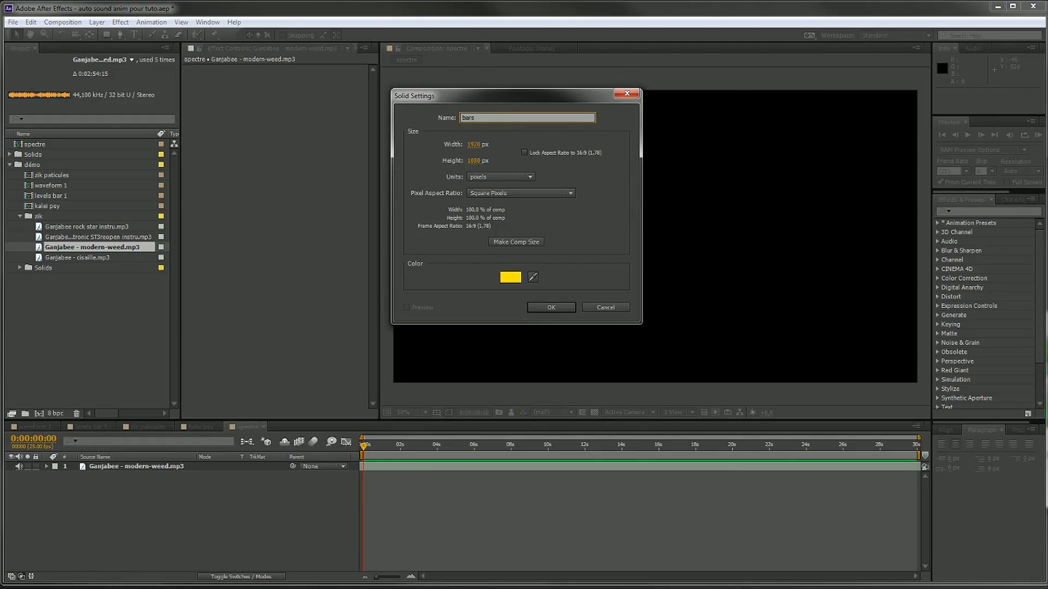
{"action": "type", "text": "res"}
{"action": "left_click", "coordinate": [551, 307]}
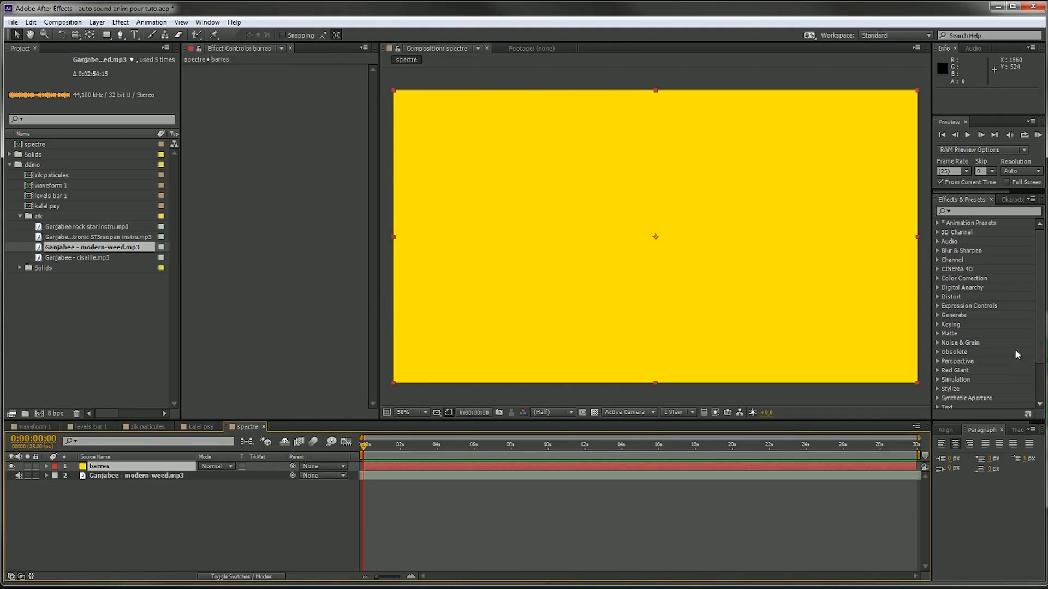
Apply Audio Spectrum to the barres solid and set its Audio Layer to Ganjabee - modern-weed.mp3
{"action": "left_click", "coordinate": [937, 316]}
{"action": "left_click_drag", "start_coordinate": [1000, 252], "coordinate": [677, 264]}
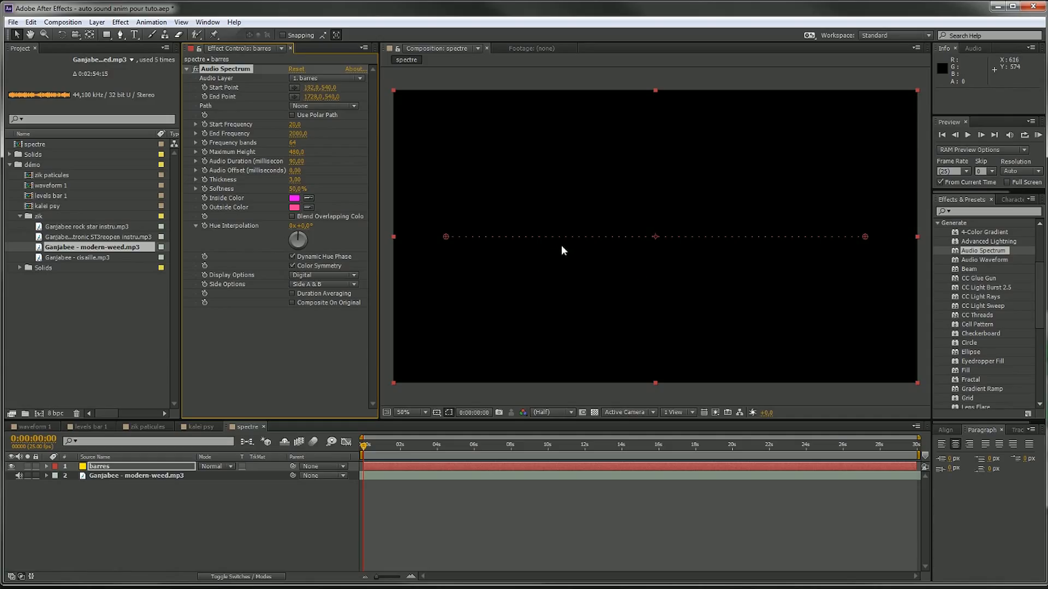
{"action": "left_click", "coordinate": [321, 81]}
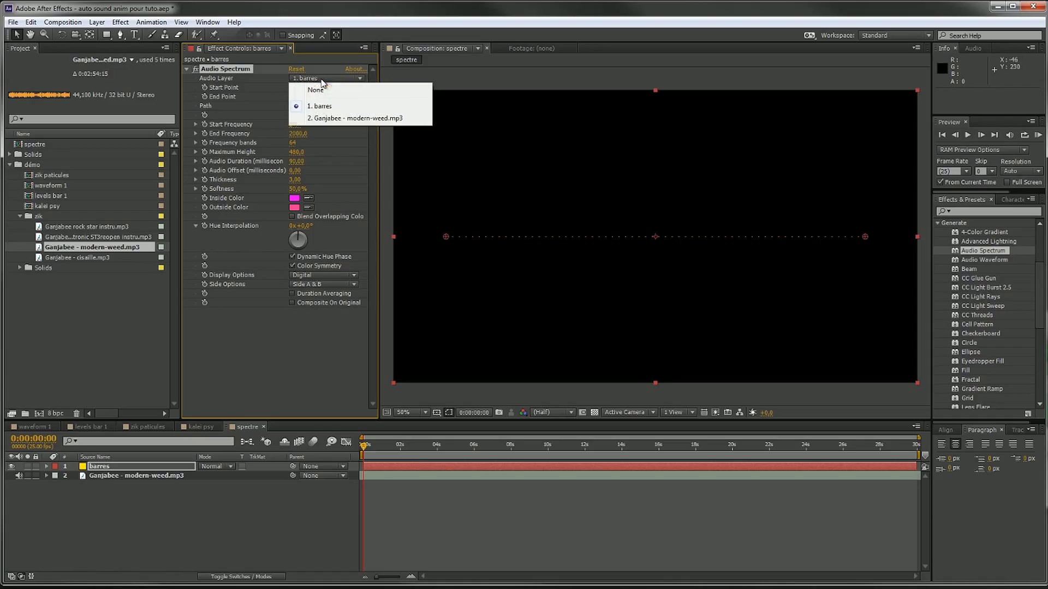
{"action": "left_click", "coordinate": [325, 118]}
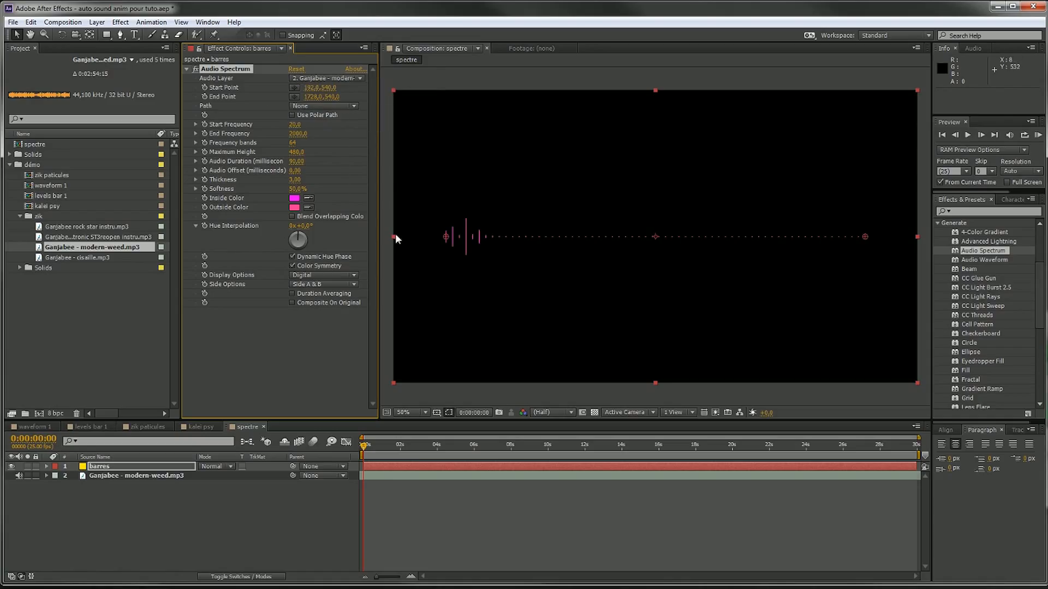
Stretch the spectrum line across the full frame width, with Start Point at 0, 540 and End Point at 1916, 540
{"action": "mouse_move", "coordinate": [381, 439]}
{"action": "left_mouse_down"}
{"action": "mouse_move", "coordinate": [616, 428]}
{"action": "mouse_move", "coordinate": [364, 439]}
{"action": "left_mouse_up"}
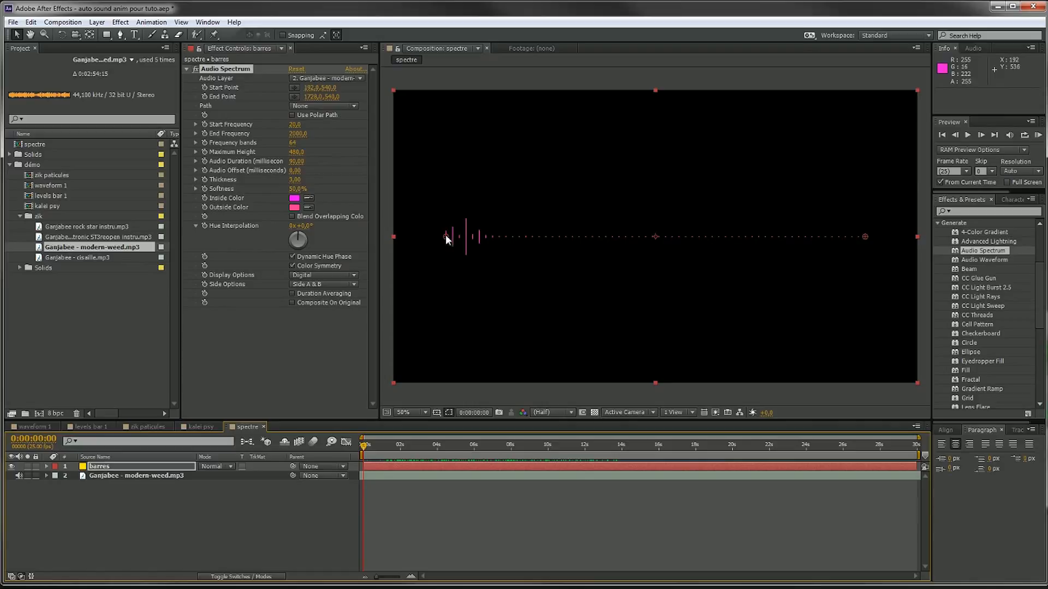
{"action": "left_click_drag", "start_coordinate": [446, 239], "coordinate": [393, 242]}
{"action": "left_click_drag", "start_coordinate": [866, 237], "coordinate": [918, 240]}
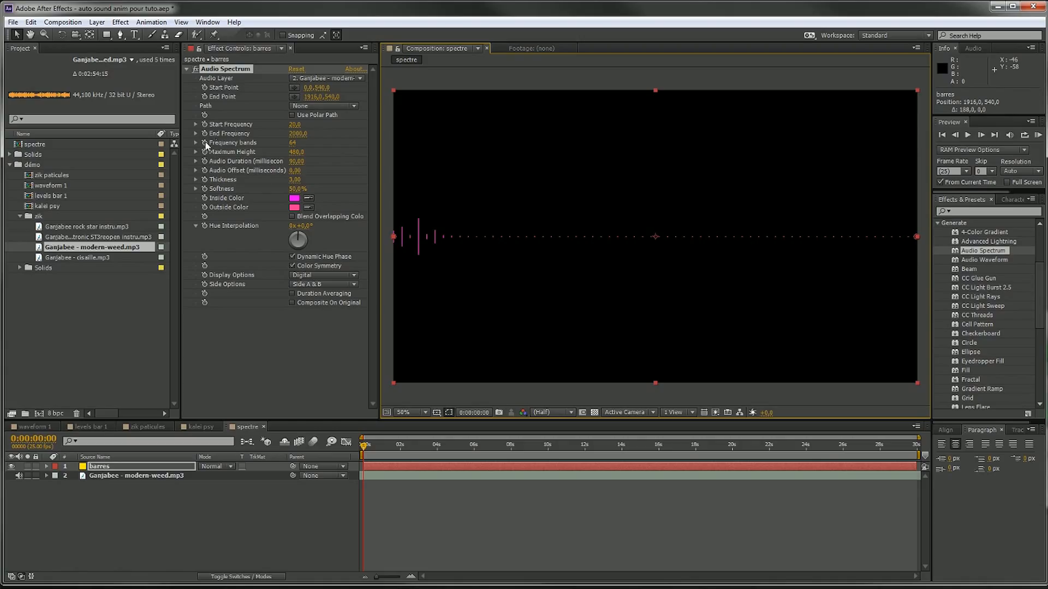
Check the spectrum at a few moments around 3 seconds and set its Start Frequency to 1
{"action": "left_click_drag", "start_coordinate": [364, 445], "coordinate": [419, 454]}
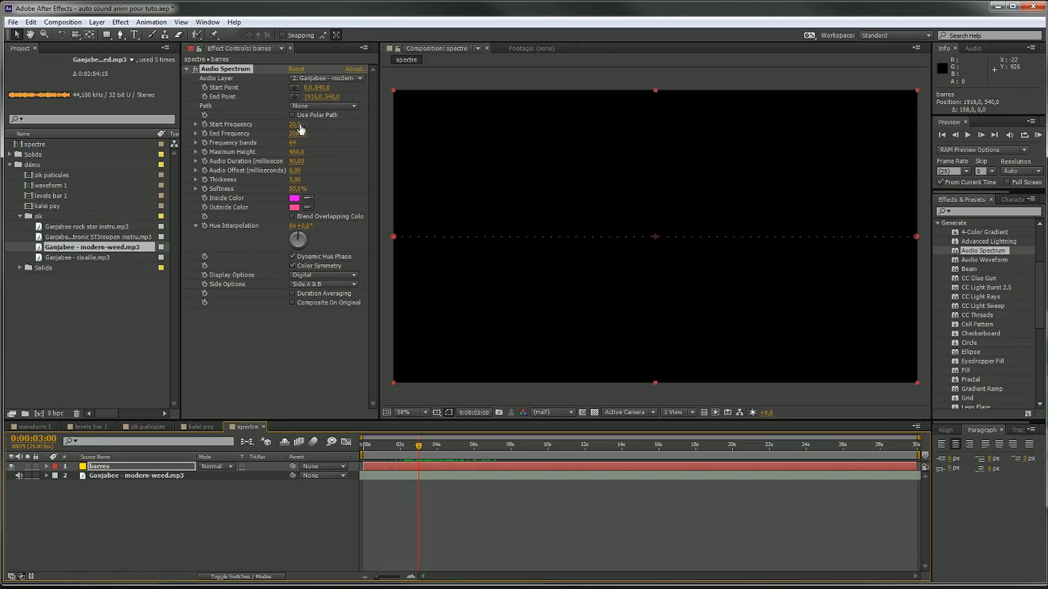
{"action": "left_click_drag", "start_coordinate": [421, 449], "coordinate": [428, 442]}
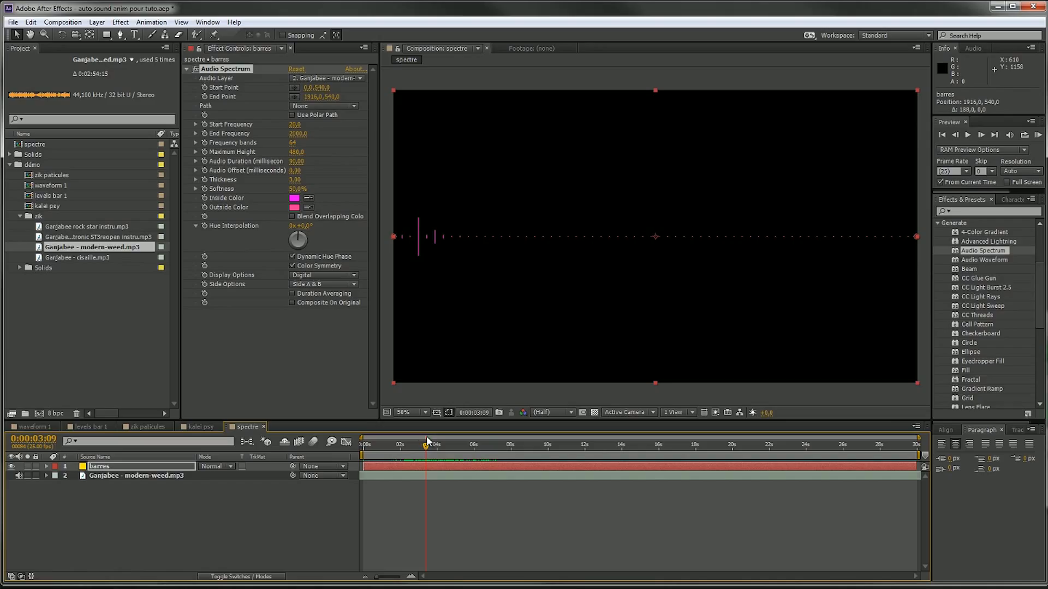
{"action": "left_click_drag", "start_coordinate": [295, 124], "coordinate": [281, 125]}
Set the Audio Spectrum's Maximum Height to 1600 and play a RAM preview from the start of the composition
{"action": "left_click_drag", "start_coordinate": [427, 445], "coordinate": [525, 446]}
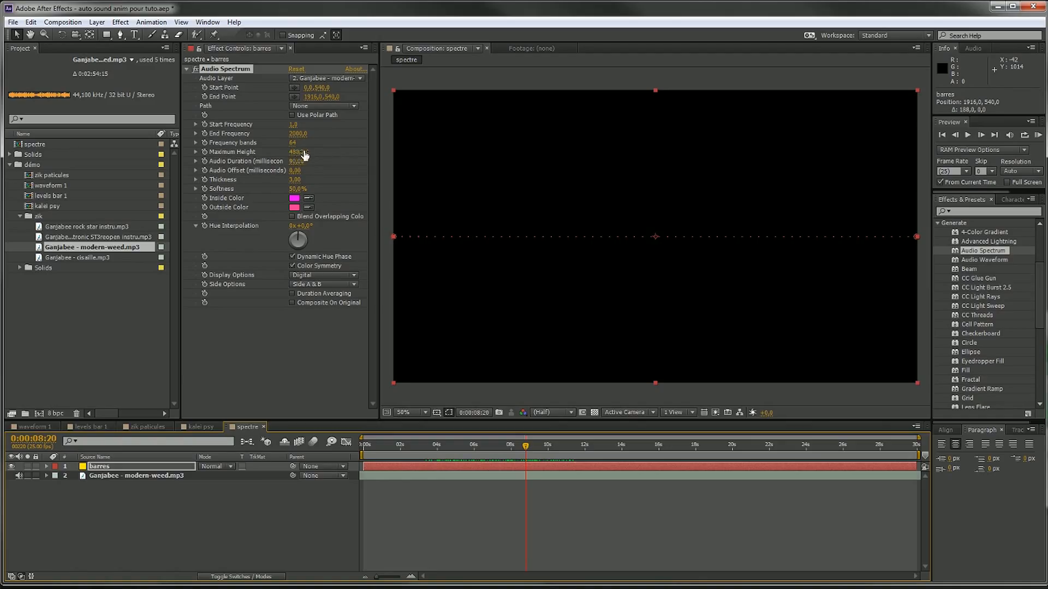
{"action": "left_click_drag", "start_coordinate": [293, 156], "coordinate": [292, 157]}
{"action": "left_click_drag", "start_coordinate": [513, 445], "coordinate": [495, 446]}
{"action": "left_click_drag", "start_coordinate": [298, 152], "coordinate": [352, 148]}
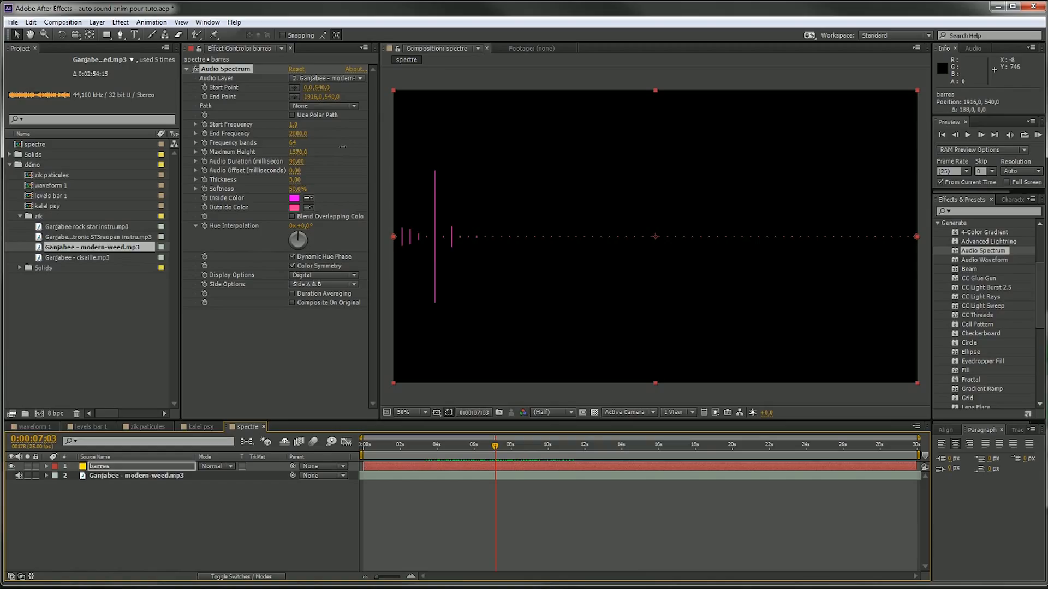
{"action": "left_click_drag", "start_coordinate": [506, 448], "coordinate": [337, 442]}
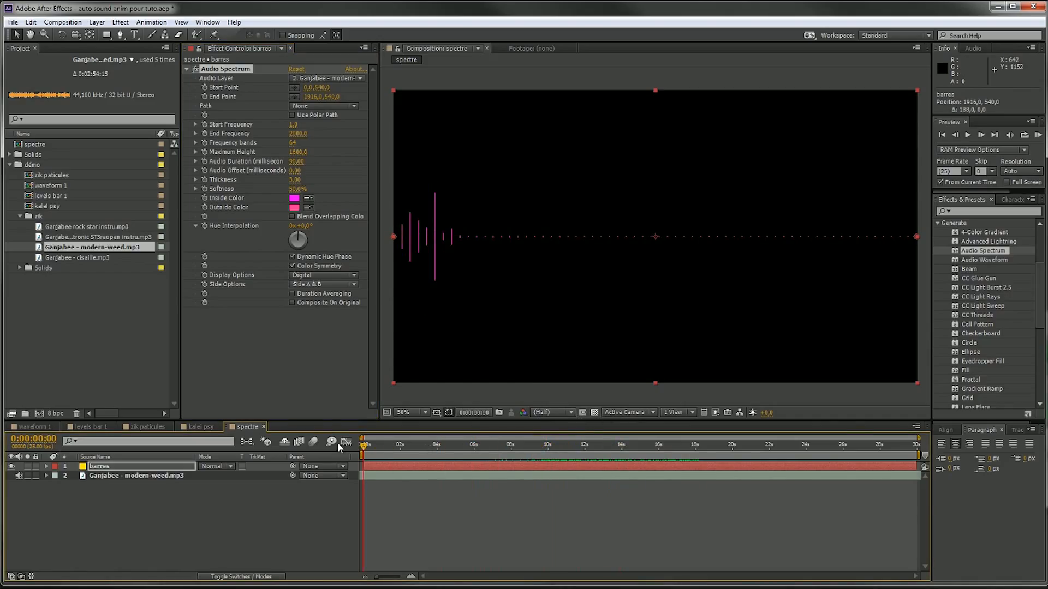
{"action": "key", "text": "KP_0"}
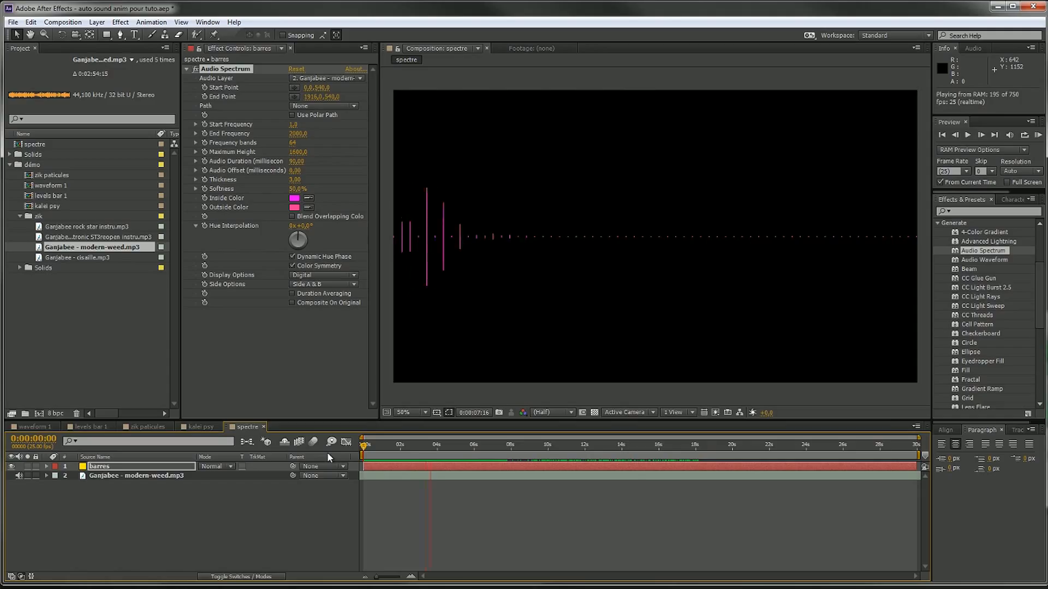
{"action": "key", "text": "space"}
Set the Audio Spectrum's End Frequency to 1000 and Frequency bands to 118
{"action": "mouse_move", "coordinate": [393, 445]}
{"action": "left_mouse_down"}
{"action": "mouse_move", "coordinate": [372, 455]}
{"action": "mouse_move", "coordinate": [400, 446]}
{"action": "left_mouse_up"}
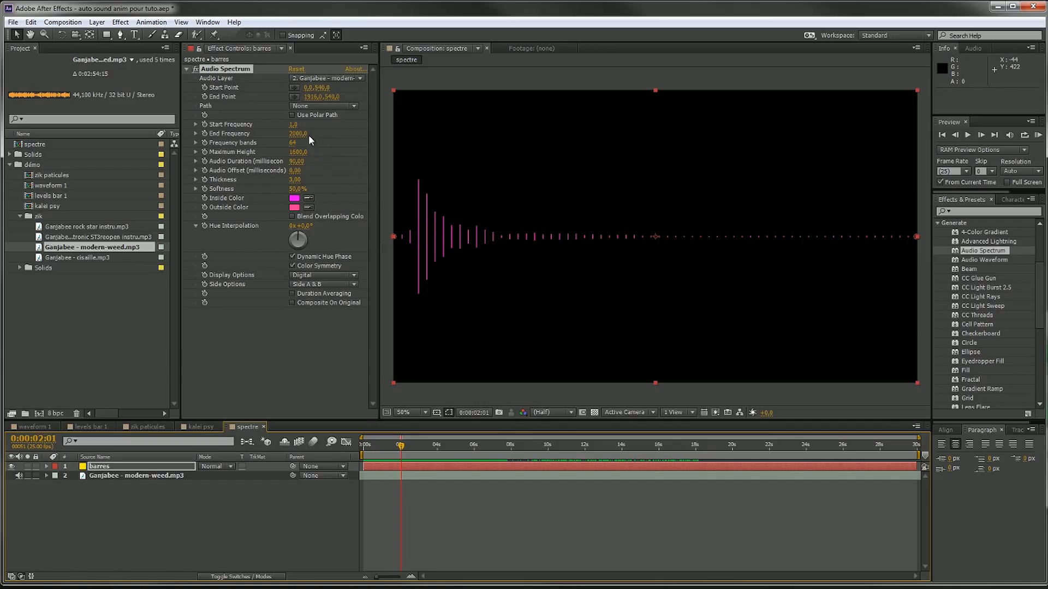
{"action": "left_click_drag", "start_coordinate": [298, 134], "coordinate": [292, 134]}
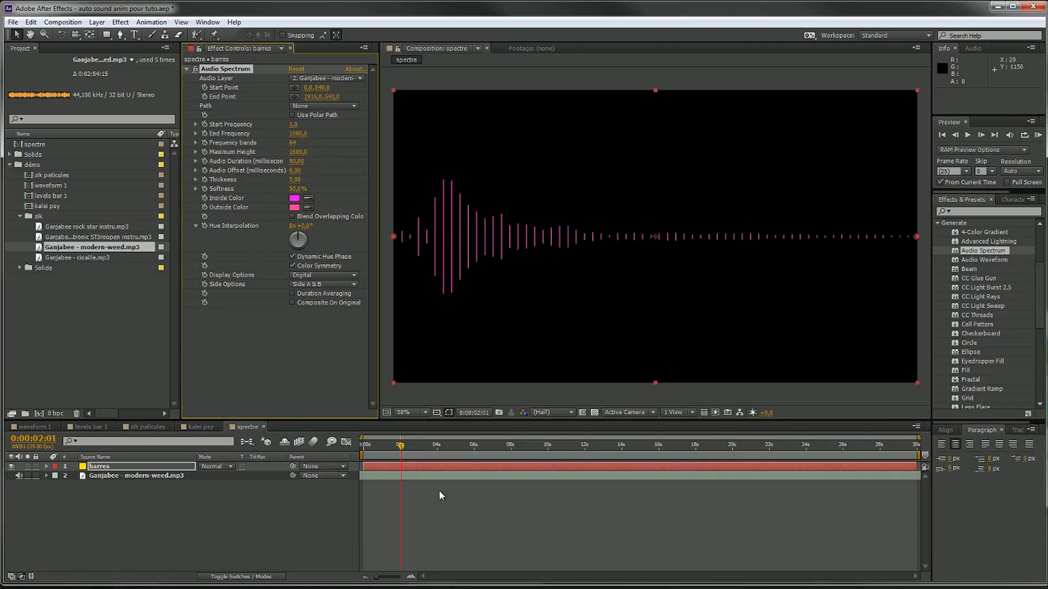
{"action": "left_click_drag", "start_coordinate": [410, 451], "coordinate": [513, 421]}
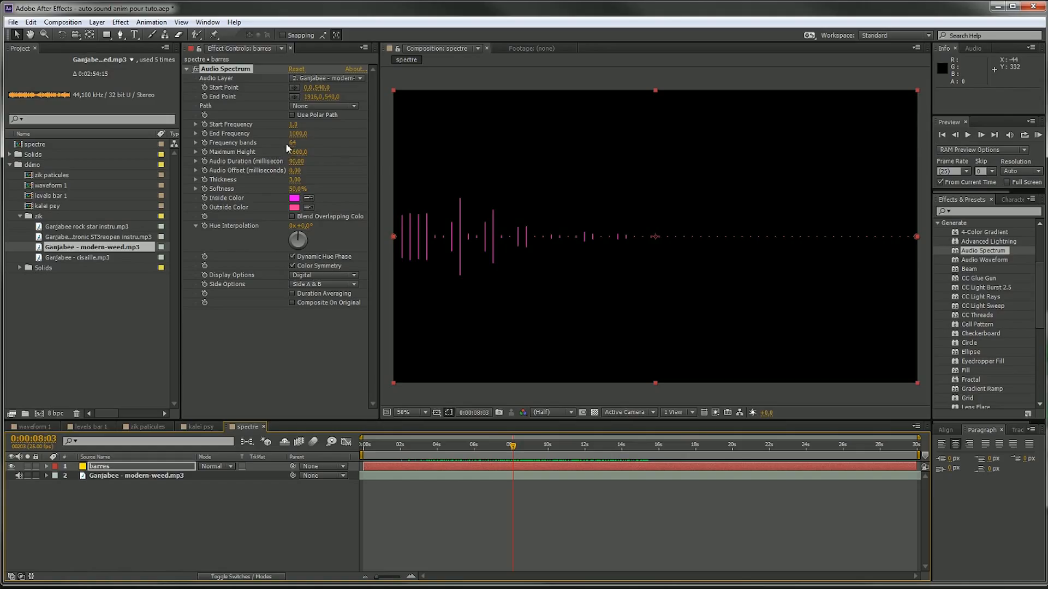
{"action": "left_click_drag", "start_coordinate": [292, 142], "coordinate": [321, 143]}
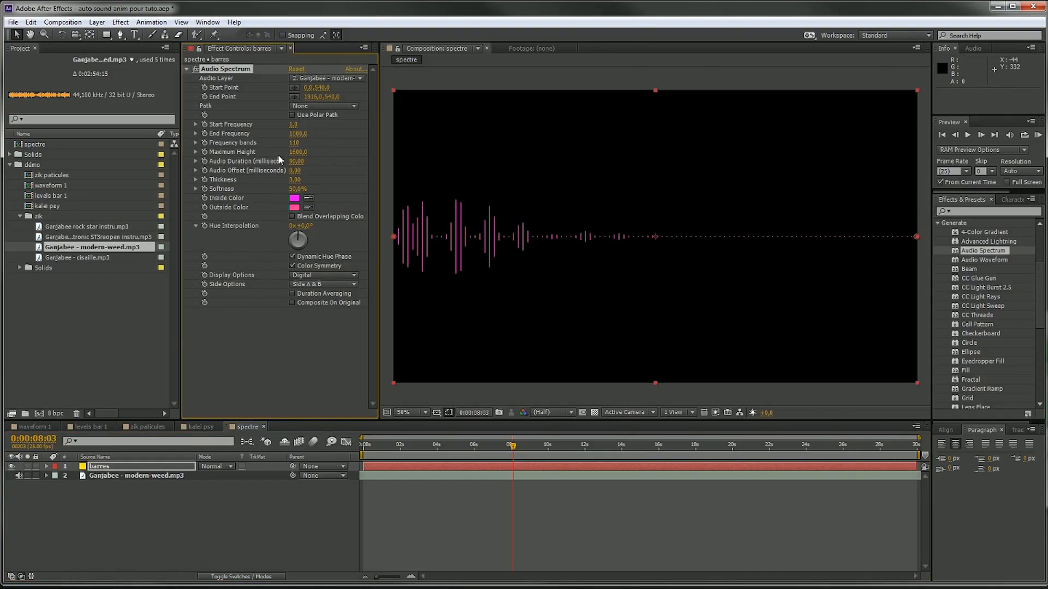
Set the barres layer's Audio Spectrum maximum height to 1810 and thickness to 8, and lower its softness
{"action": "left_click_drag", "start_coordinate": [296, 153], "coordinate": [306, 152]}
{"action": "left_click_drag", "start_coordinate": [296, 180], "coordinate": [322, 183]}
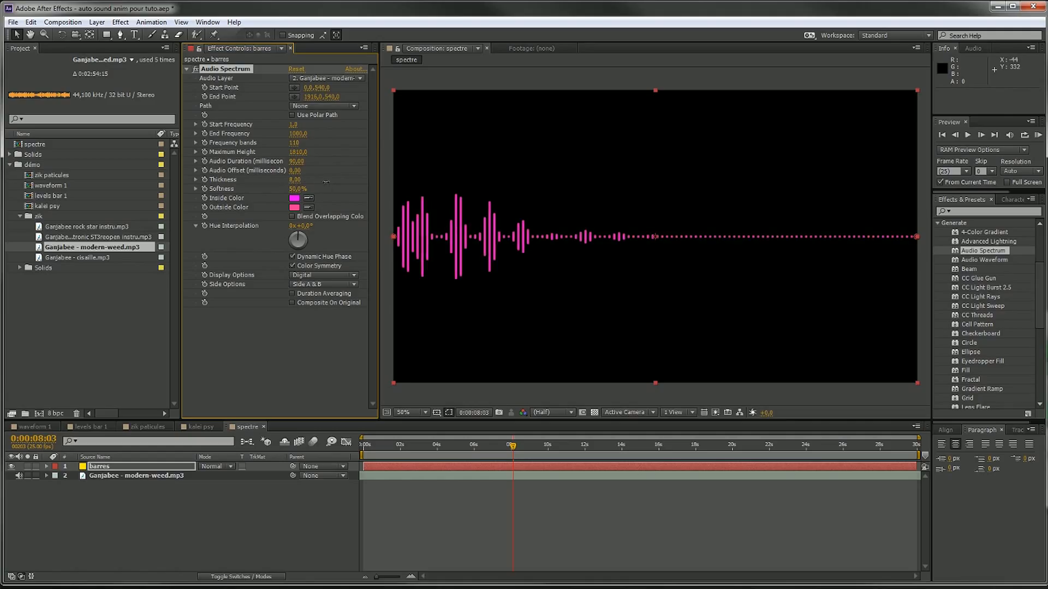
{"action": "left_click", "coordinate": [301, 190]}
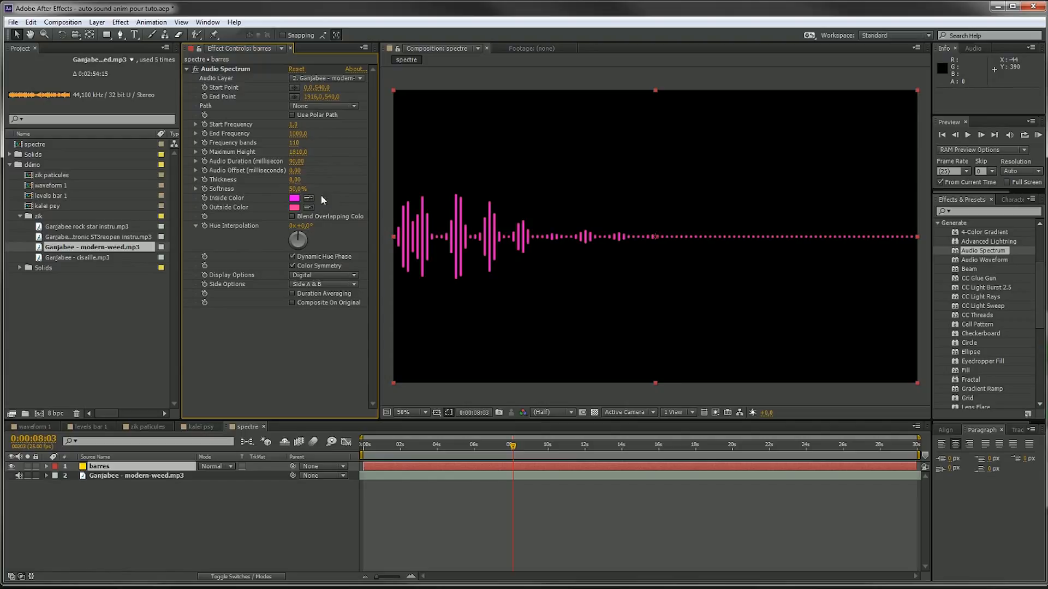
{"action": "mouse_move", "coordinate": [298, 189]}
{"action": "left_mouse_down"}
{"action": "mouse_move", "coordinate": [333, 188]}
{"action": "mouse_move", "coordinate": [268, 191]}
{"action": "mouse_move", "coordinate": [294, 188]}
{"action": "left_mouse_up"}
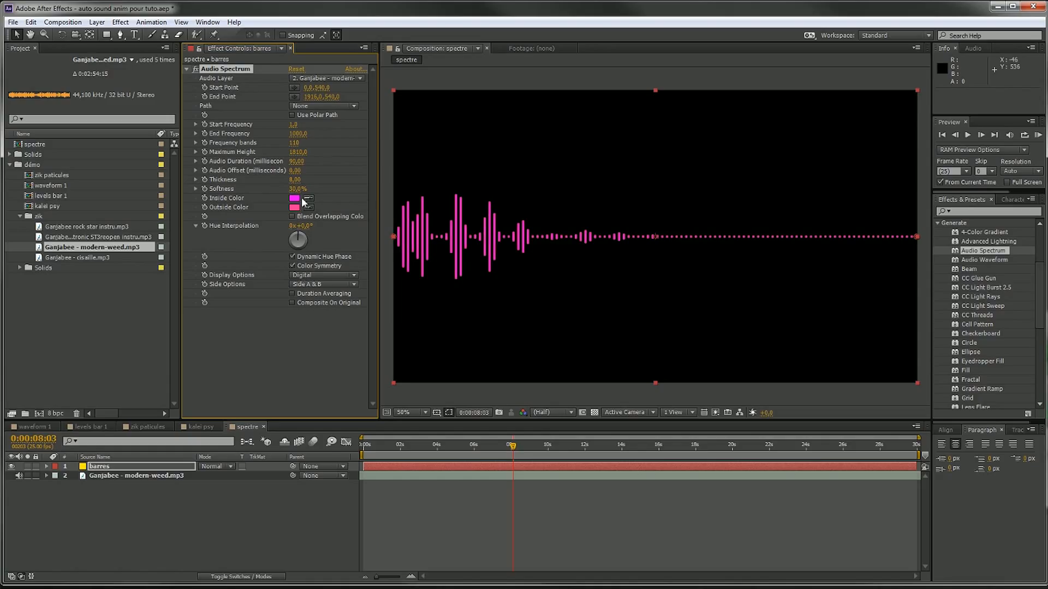
Change the Audio Spectrum's inside color on the barres layer to blue 0024FF
{"action": "left_click", "coordinate": [296, 198]}
{"action": "left_click", "coordinate": [218, 311]}
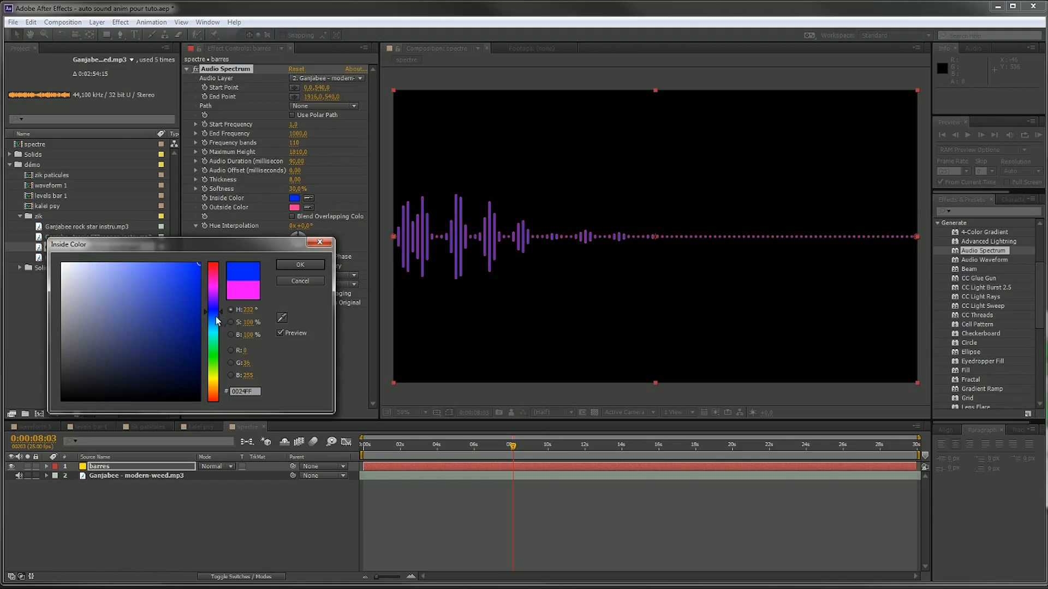
{"action": "left_click", "coordinate": [300, 265]}
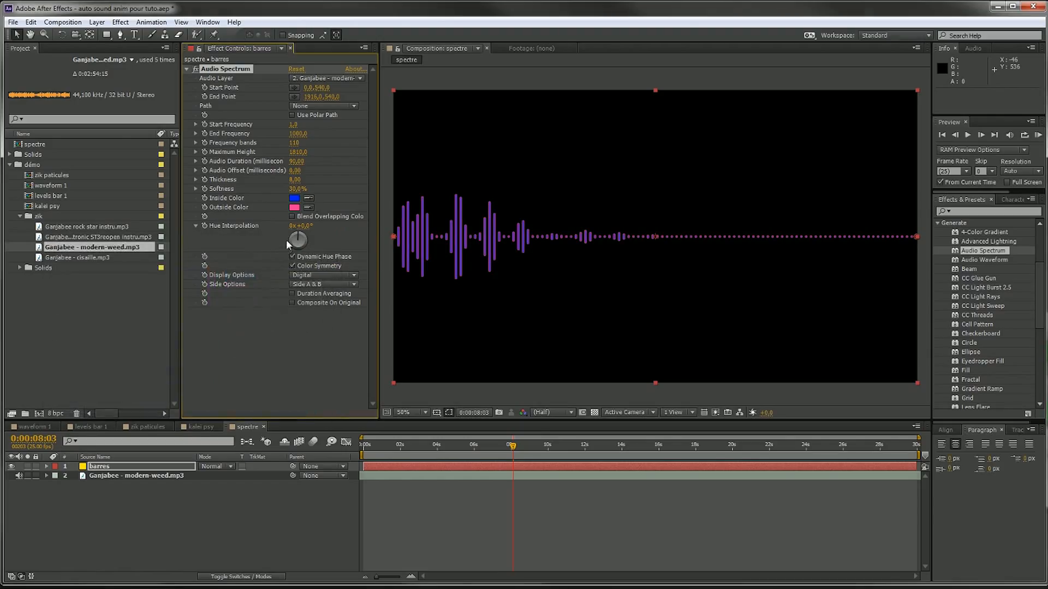
Change the Audio Spectrum's outside color to light blue and set its hue interpolation to about -60°
{"action": "left_click", "coordinate": [296, 208]}
{"action": "left_click", "coordinate": [216, 326]}
{"action": "mouse_move", "coordinate": [193, 343]}
{"action": "left_mouse_down"}
{"action": "mouse_move", "coordinate": [191, 259]}
{"action": "mouse_move", "coordinate": [188, 274]}
{"action": "left_mouse_up"}
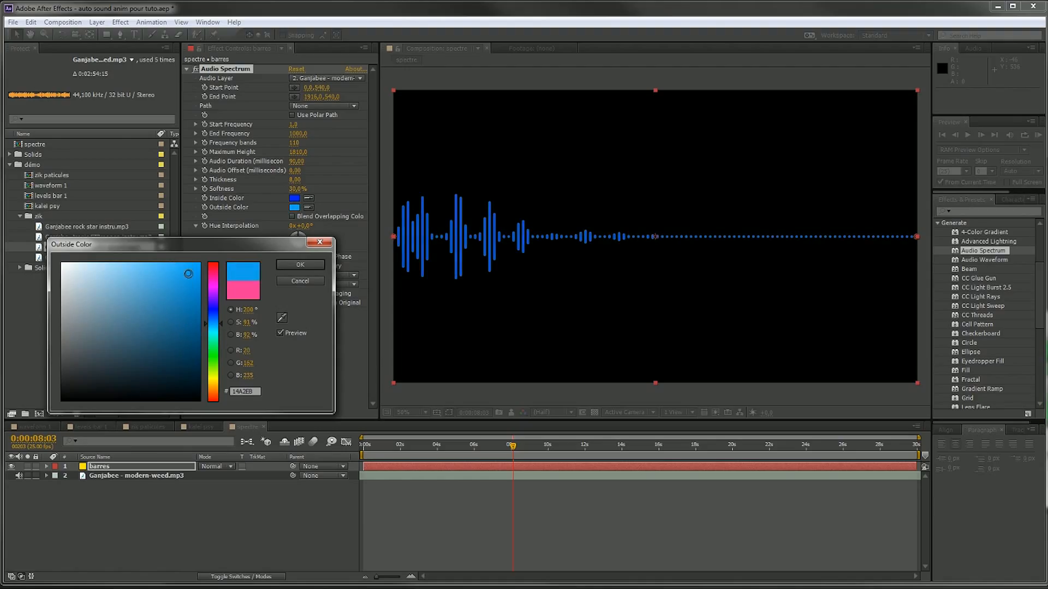
{"action": "left_click", "coordinate": [315, 264]}
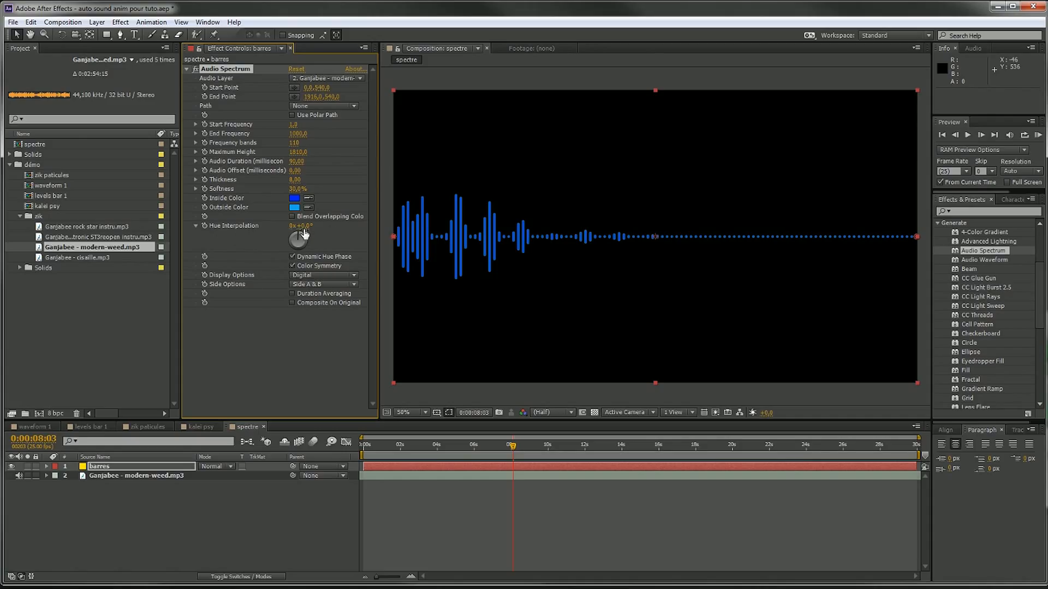
{"action": "left_click_drag", "start_coordinate": [304, 232], "coordinate": [283, 241]}
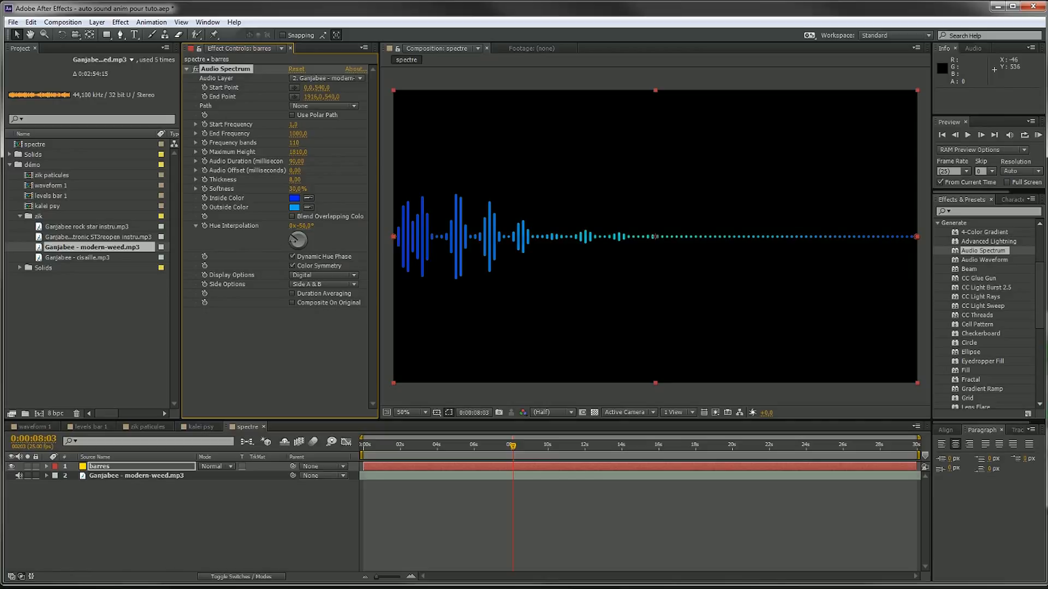
Toggle Color Symmetry and Dynamic Hue Phase off and back on to compare their effect at different times
{"action": "left_click", "coordinate": [309, 266]}
{"action": "left_click", "coordinate": [333, 267]}
{"action": "left_click", "coordinate": [334, 267]}
{"action": "left_click", "coordinate": [333, 266]}
{"action": "left_click_drag", "start_coordinate": [512, 445], "coordinate": [580, 439]}
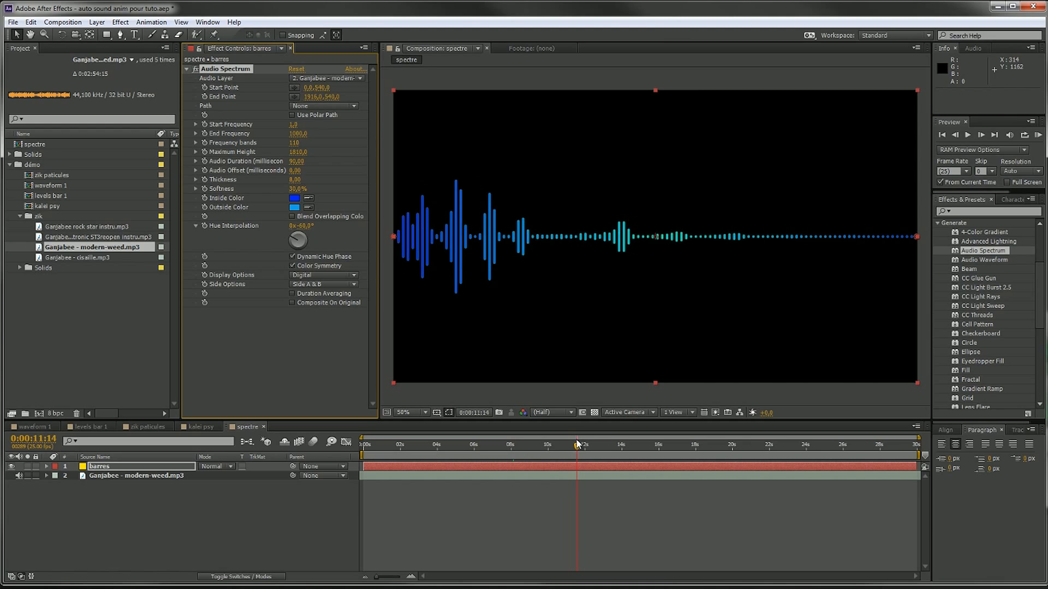
{"action": "left_click", "coordinate": [321, 257]}
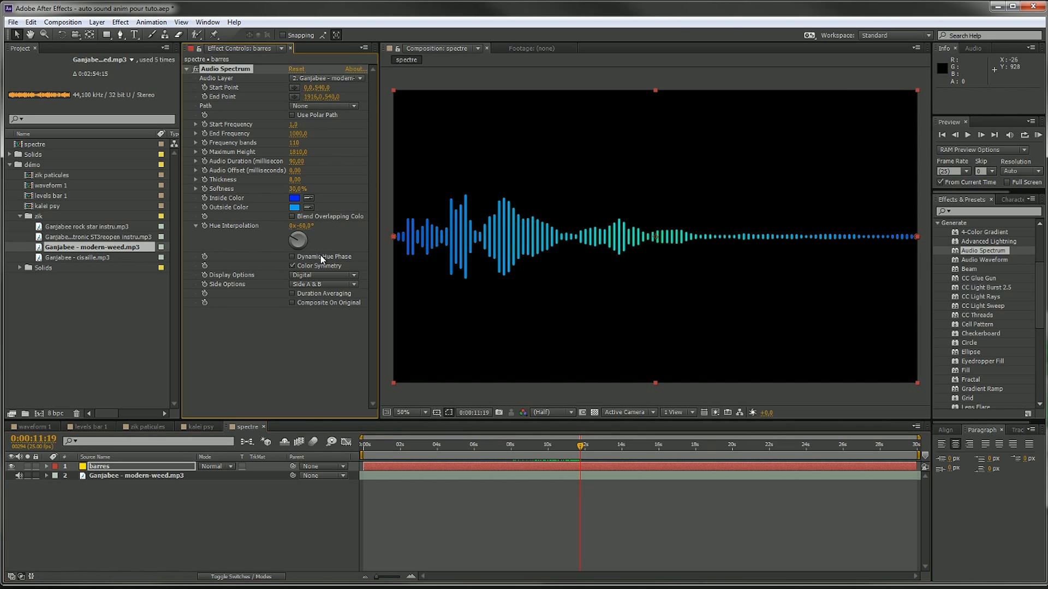
{"action": "left_click", "coordinate": [322, 258]}
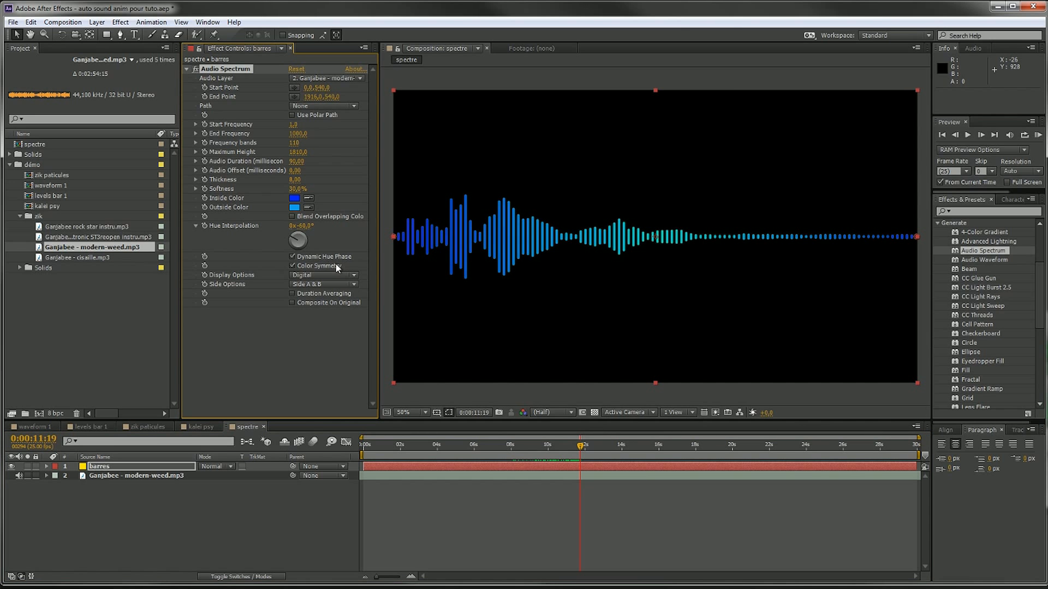
Try the Analog lines and Analog dots display options on the spectrum, restoring Digital
{"action": "left_click_drag", "start_coordinate": [583, 443], "coordinate": [479, 423]}
{"action": "left_click", "coordinate": [319, 278]}
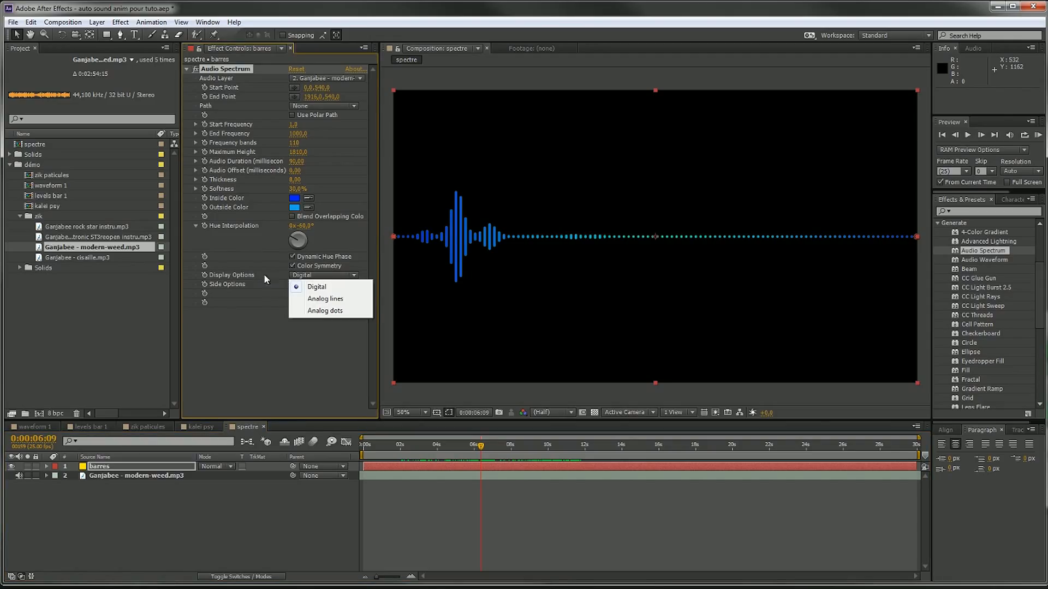
{"action": "left_click", "coordinate": [320, 299]}
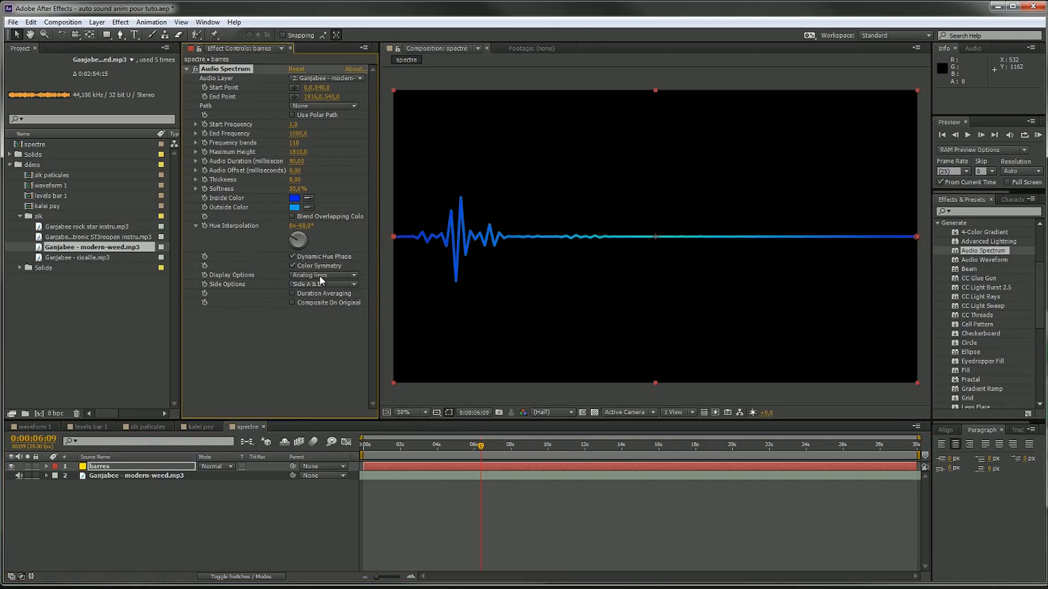
{"action": "left_click", "coordinate": [331, 276]}
{"action": "left_click", "coordinate": [334, 307]}
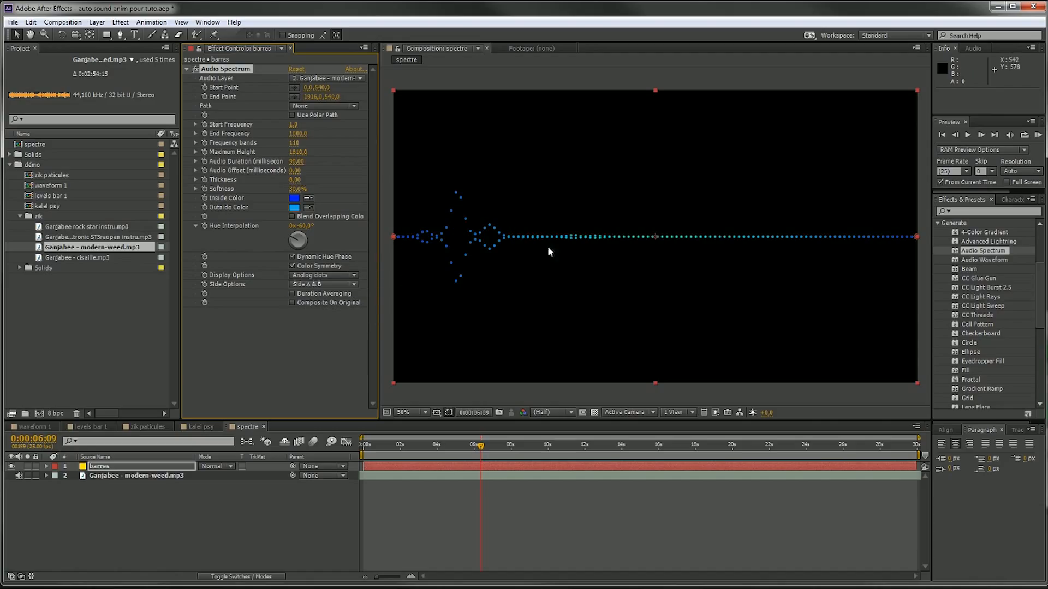
{"action": "left_click", "coordinate": [354, 276]}
{"action": "left_click", "coordinate": [327, 288]}
Try showing only Side A and only Side B of the spectrum, restoring Side A & B
{"action": "left_click", "coordinate": [331, 284]}
{"action": "left_click", "coordinate": [329, 300]}
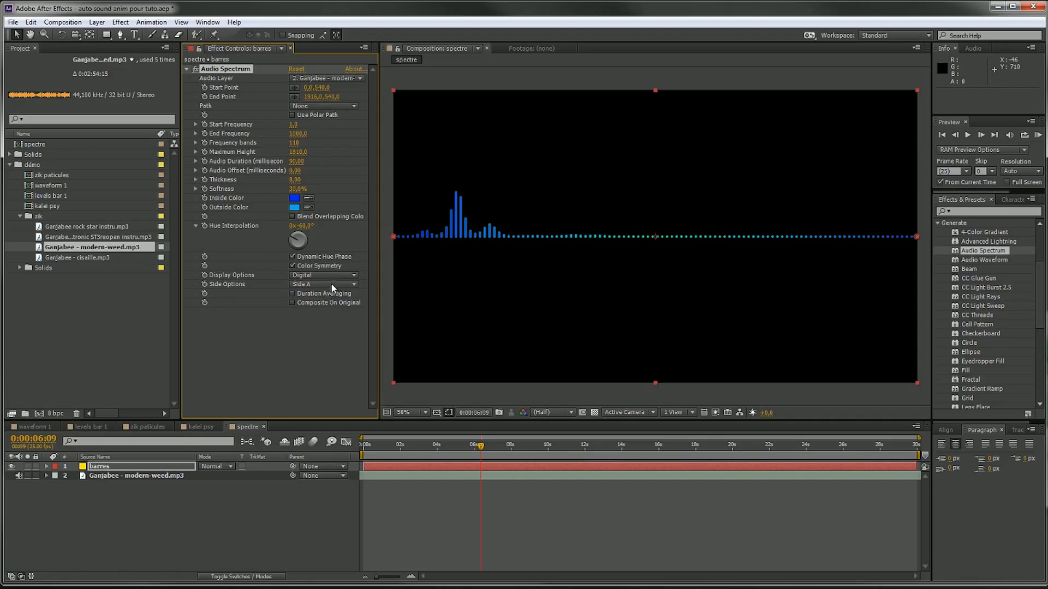
{"action": "left_click", "coordinate": [330, 282]}
{"action": "left_click", "coordinate": [331, 307]}
{"action": "left_click", "coordinate": [335, 283]}
{"action": "left_click", "coordinate": [335, 320]}
Set the barres spectrum's frequency bands to 153 and check the animation at several times
{"action": "left_click", "coordinate": [441, 445]}
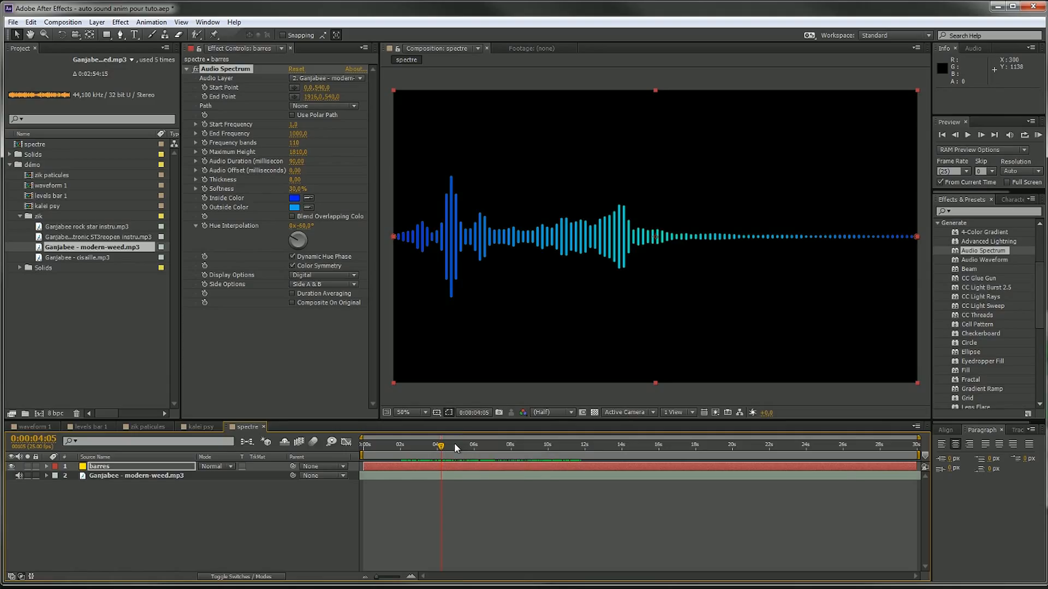
{"action": "left_click_drag", "start_coordinate": [437, 446], "coordinate": [426, 446]}
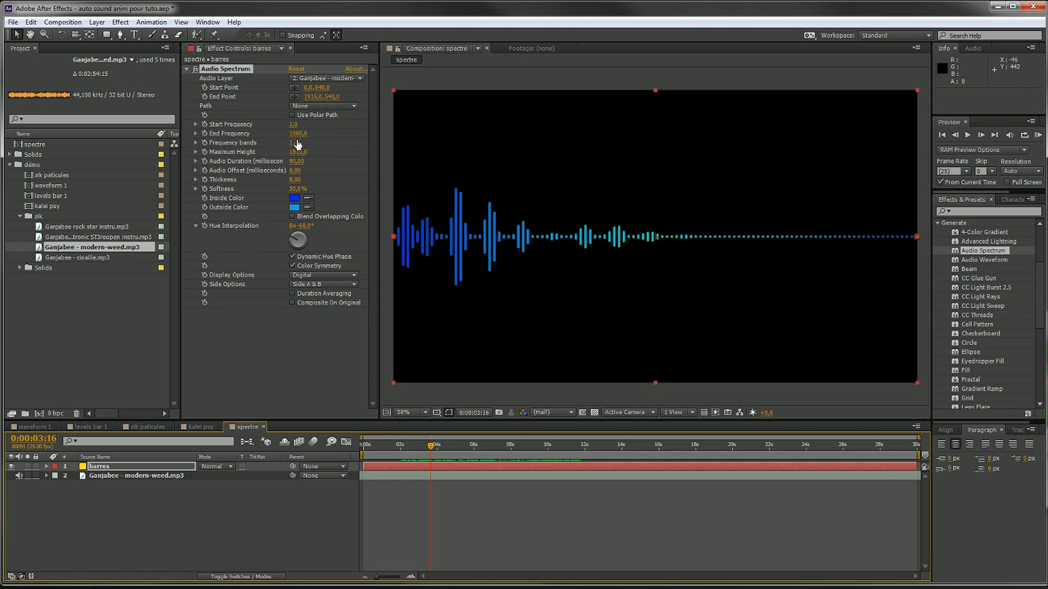
{"action": "left_click_drag", "start_coordinate": [297, 143], "coordinate": [321, 142]}
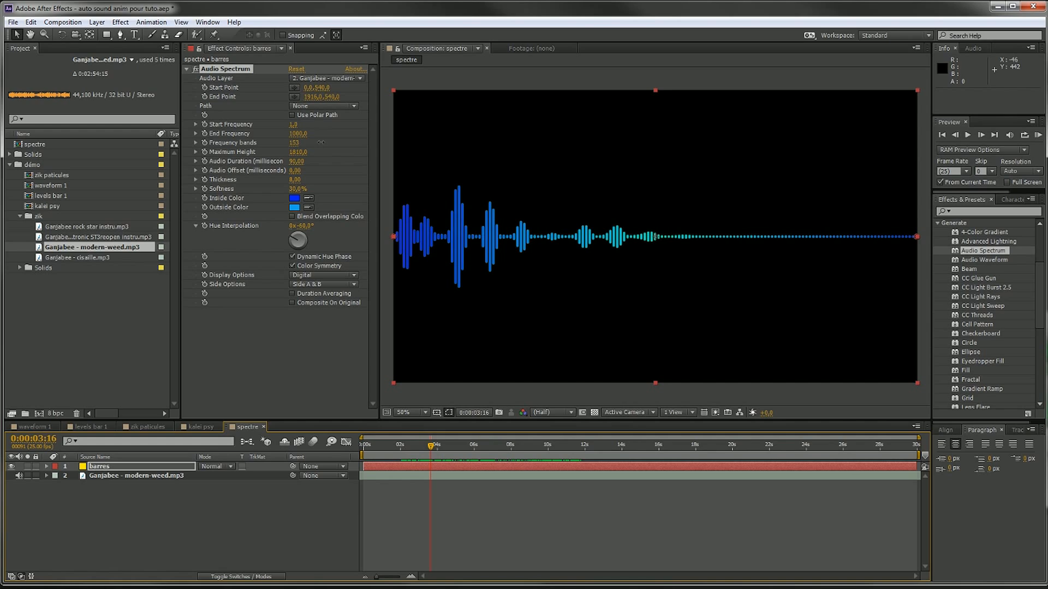
{"action": "left_click_drag", "start_coordinate": [436, 457], "coordinate": [550, 444]}
Duplicate the barres layer and rename the copy as barres 2
{"action": "left_click", "coordinate": [98, 498]}
{"action": "left_click", "coordinate": [125, 466]}
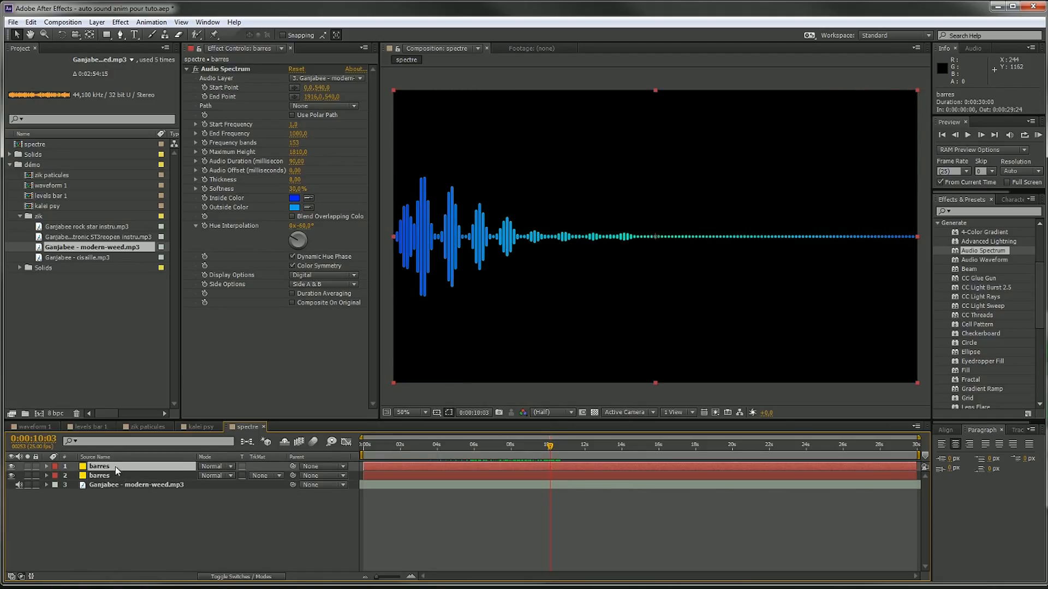
{"action": "key", "text": "Return"}
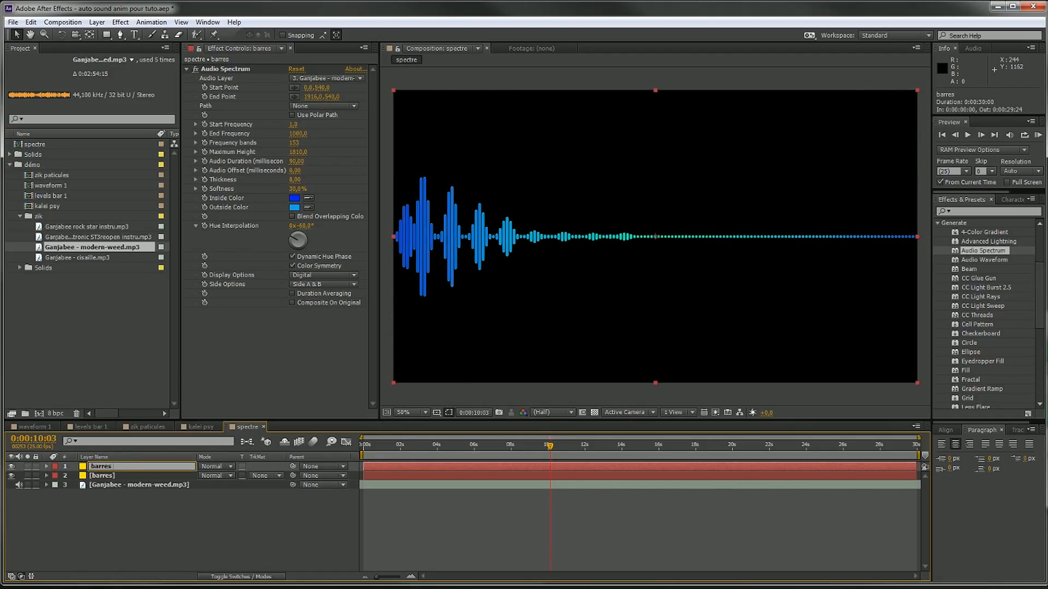
{"action": "type", "text": "2"}
{"action": "key", "text": "Return"}
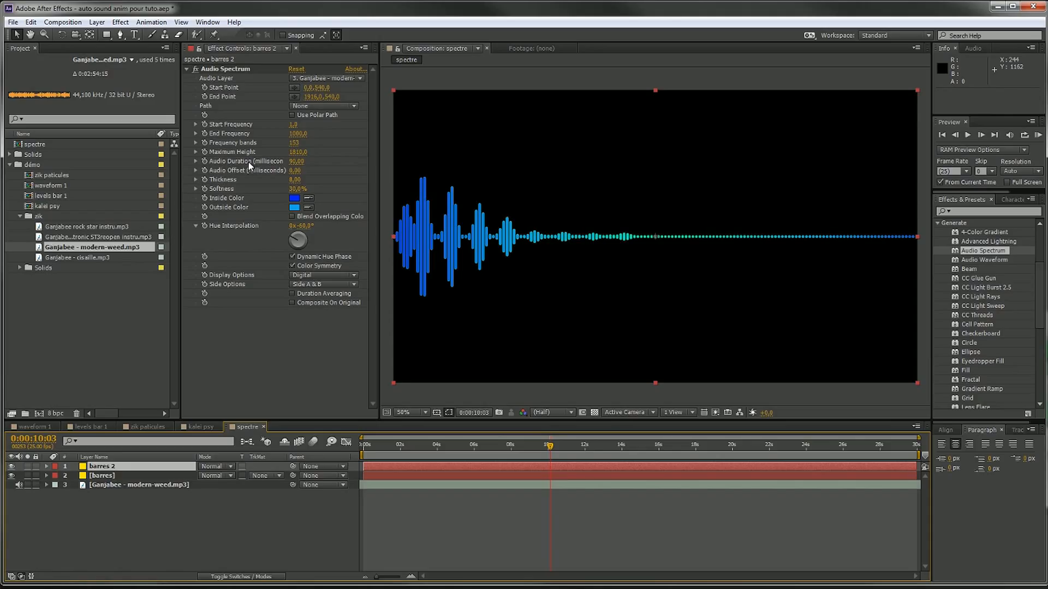
Place barres 2 beneath the barres layer and give its spectrum a maximum height of 2500 and thickness of 1.70
{"action": "left_click_drag", "start_coordinate": [297, 152], "coordinate": [338, 153]}
{"action": "left_click_drag", "start_coordinate": [129, 467], "coordinate": [130, 478]}
{"action": "left_click_drag", "start_coordinate": [294, 180], "coordinate": [270, 187]}
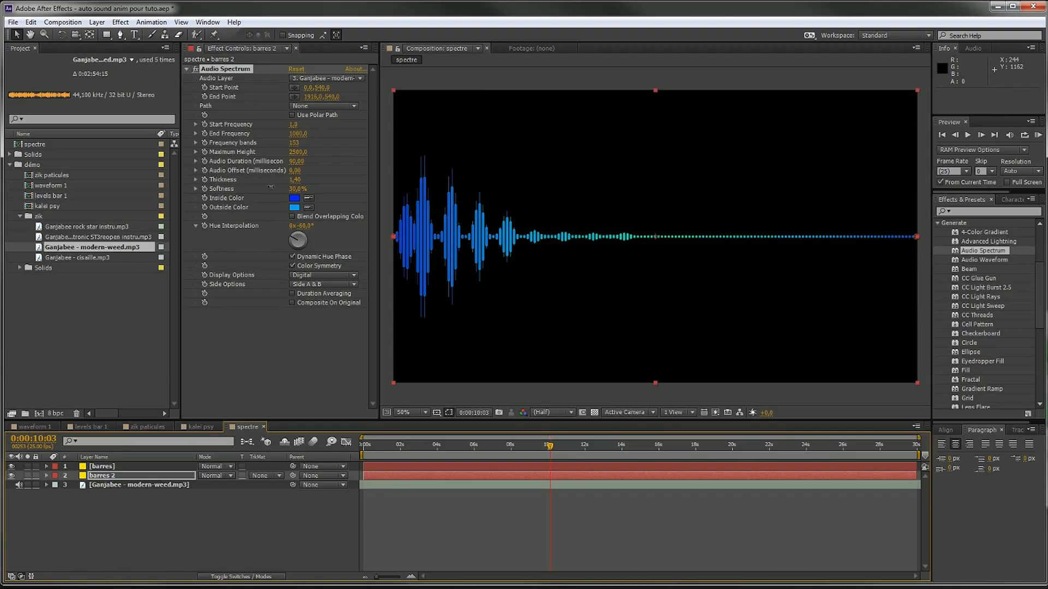
{"action": "left_click_drag", "start_coordinate": [271, 186], "coordinate": [272, 186]}
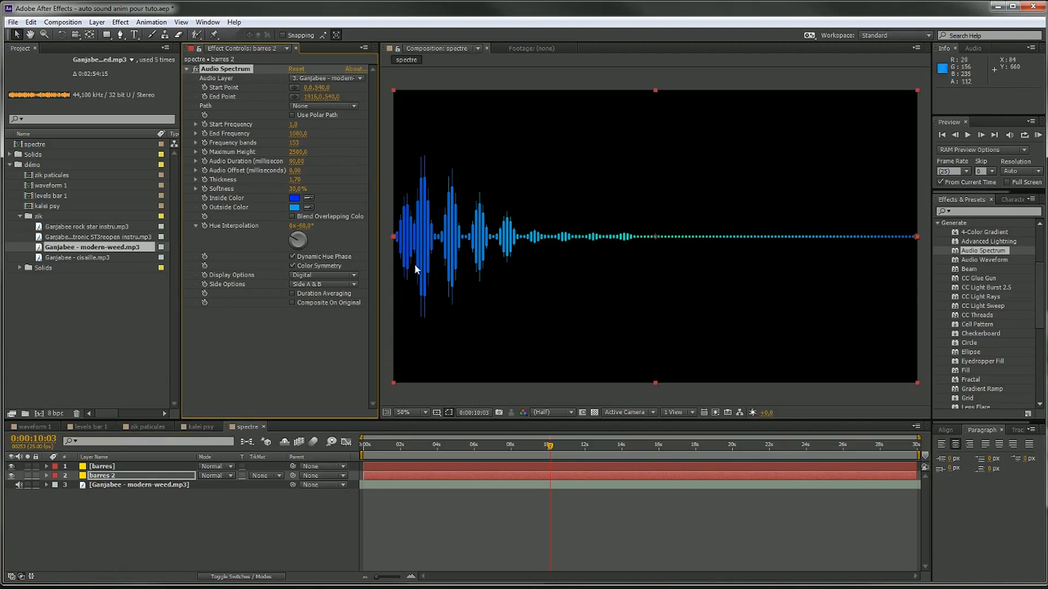
Change the barres 2 spectrum's inside color to turquoise and preview the animation
{"action": "left_click", "coordinate": [294, 199]}
{"action": "left_click_drag", "start_coordinate": [175, 332], "coordinate": [59, 254]}
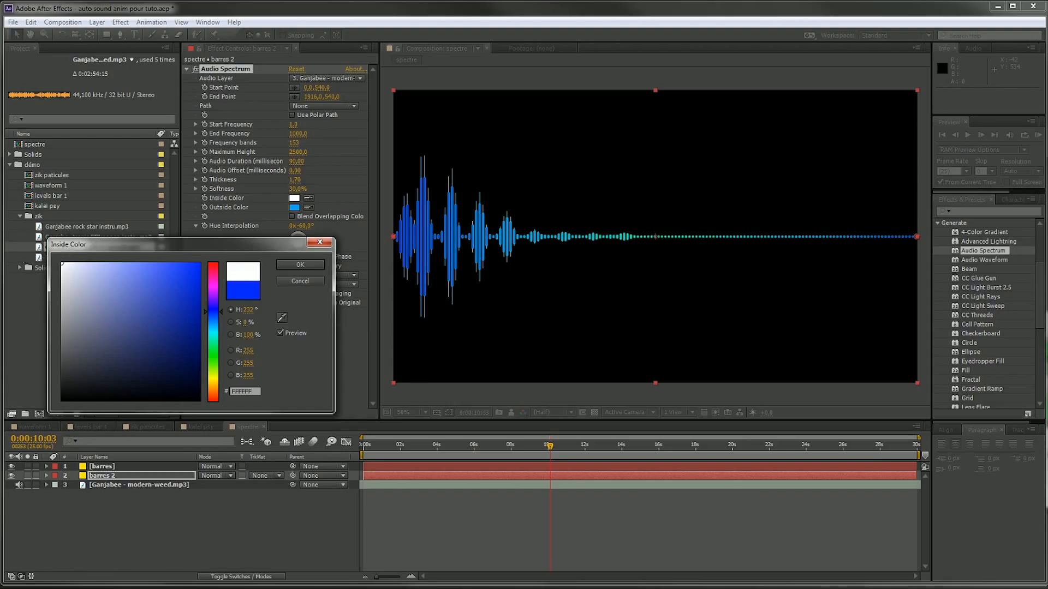
{"action": "left_click_drag", "start_coordinate": [221, 323], "coordinate": [219, 339]}
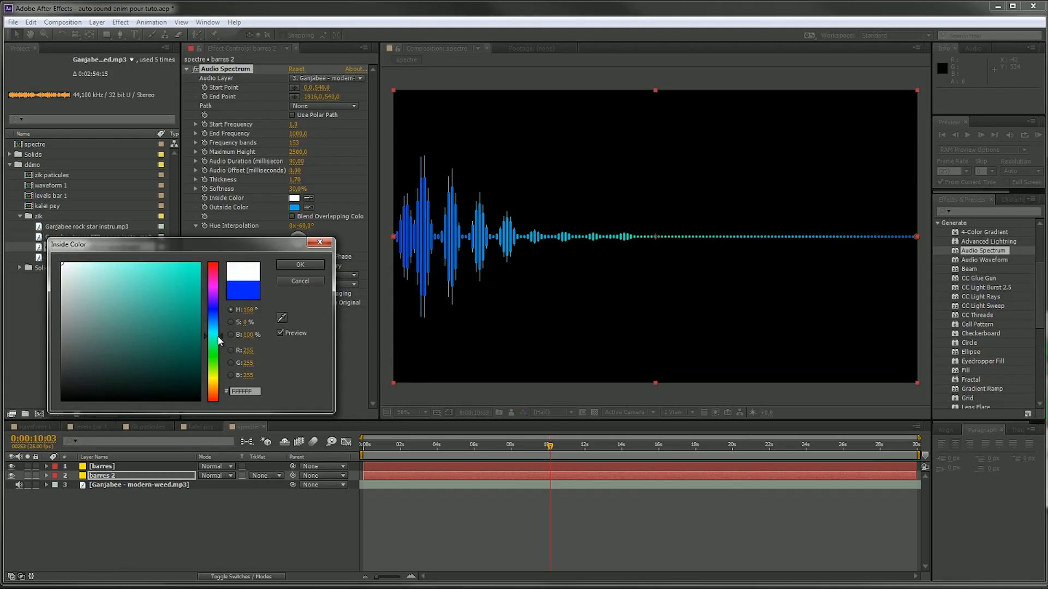
{"action": "left_click_drag", "start_coordinate": [157, 290], "coordinate": [159, 284]}
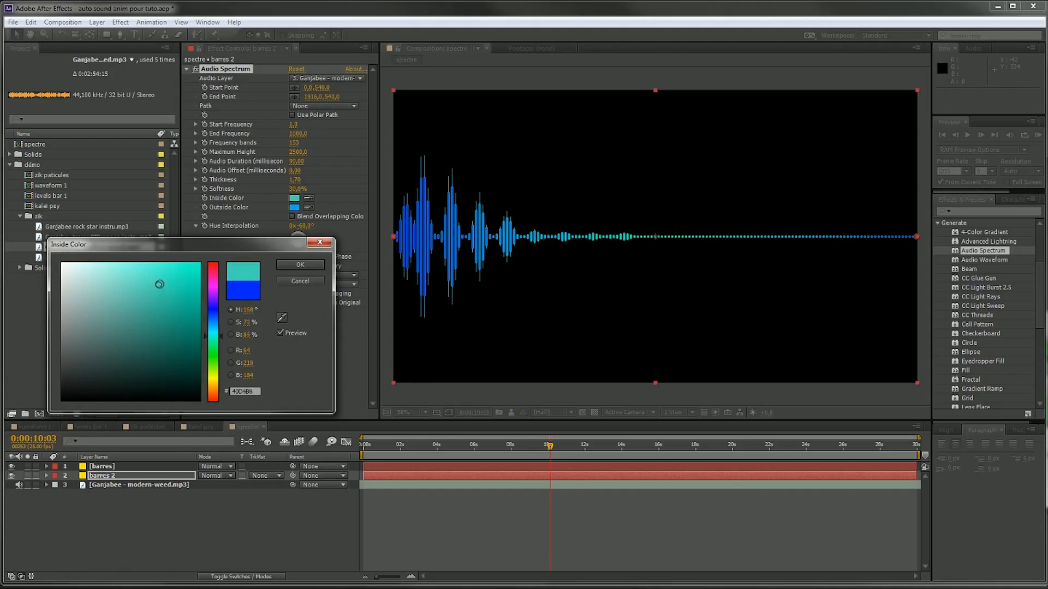
{"action": "left_click", "coordinate": [301, 266]}
{"action": "left_click_drag", "start_coordinate": [571, 450], "coordinate": [526, 448]}
{"action": "key", "text": "space"}
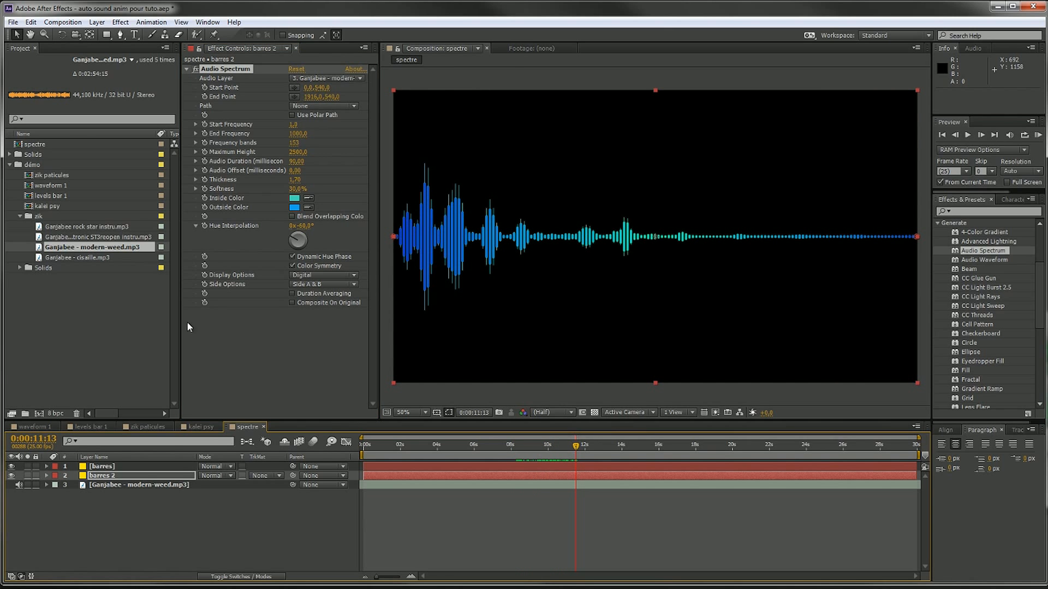
Duplicate the barres layer and name the copy courbe
{"action": "left_click", "coordinate": [113, 467]}
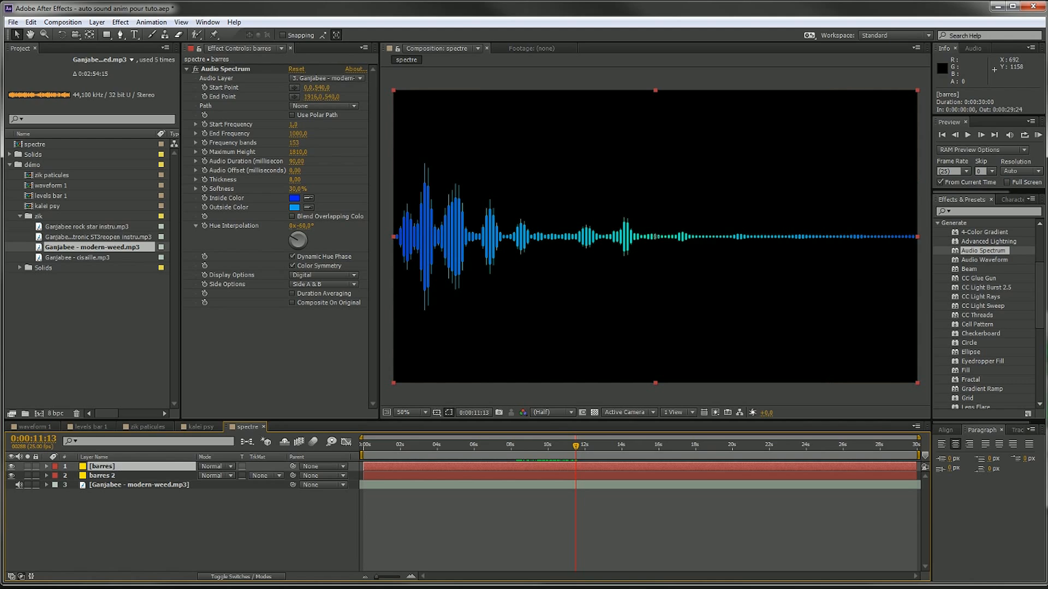
{"action": "key", "text": "ctrl+d"}
{"action": "key", "text": "Return"}
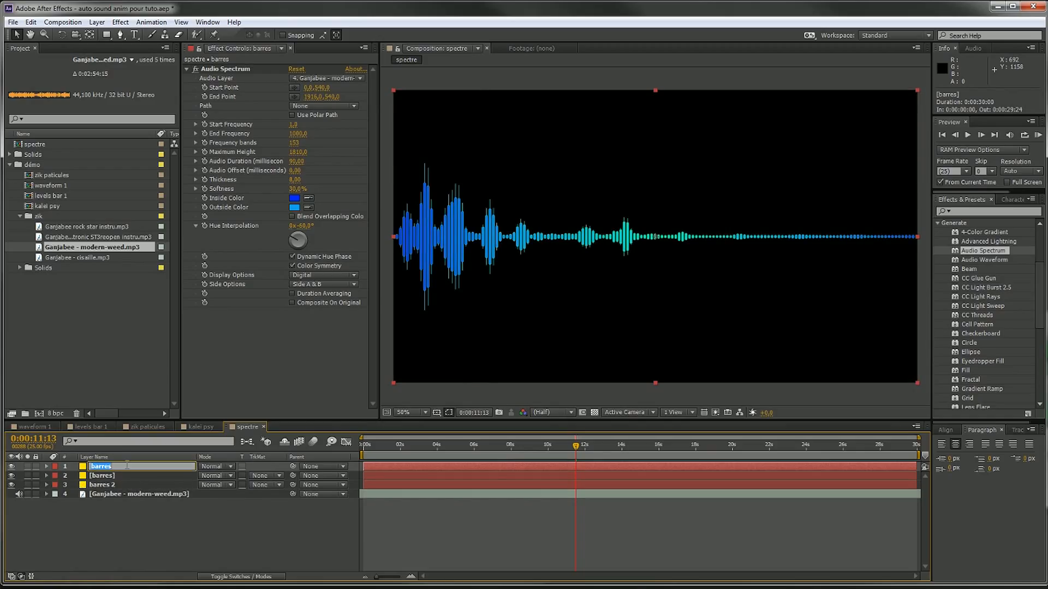
{"action": "type", "text": "courbe"}
{"action": "key", "text": "Return"}
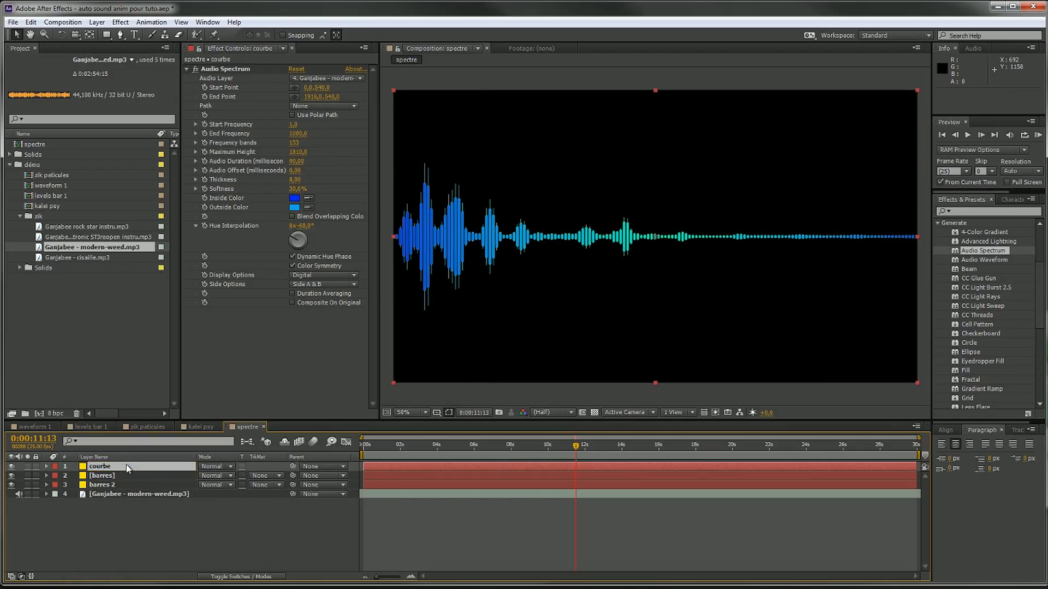
Set the courbe layer's spectrum display option to Analog lines and inspect the curve up close
{"action": "left_click", "coordinate": [328, 275]}
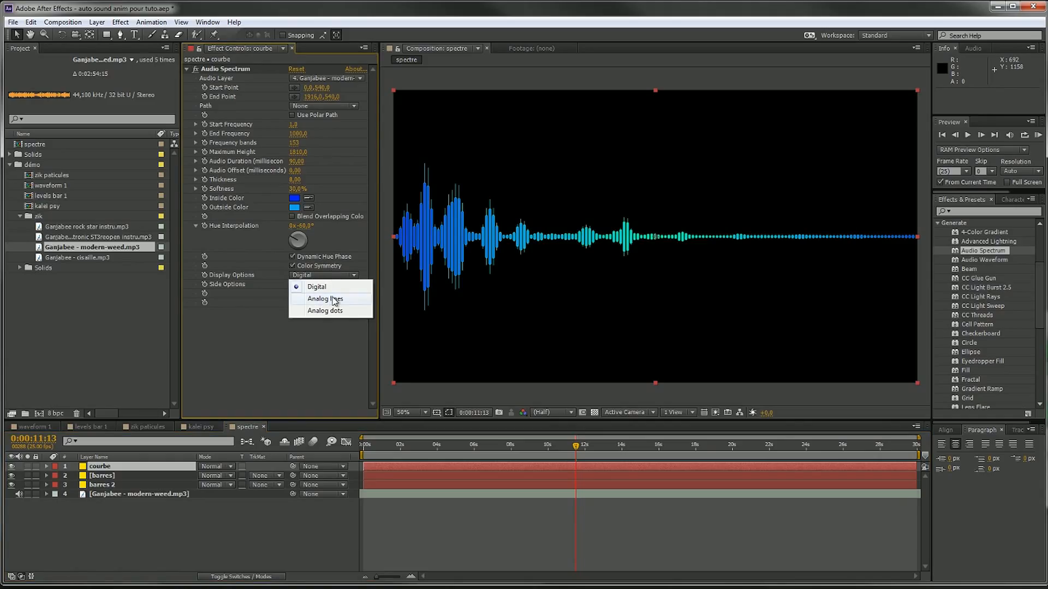
{"action": "left_click", "coordinate": [333, 299]}
{"action": "scroll", "coordinate": [392, 243], "scroll_direction": "up", "scroll_amount": 2}
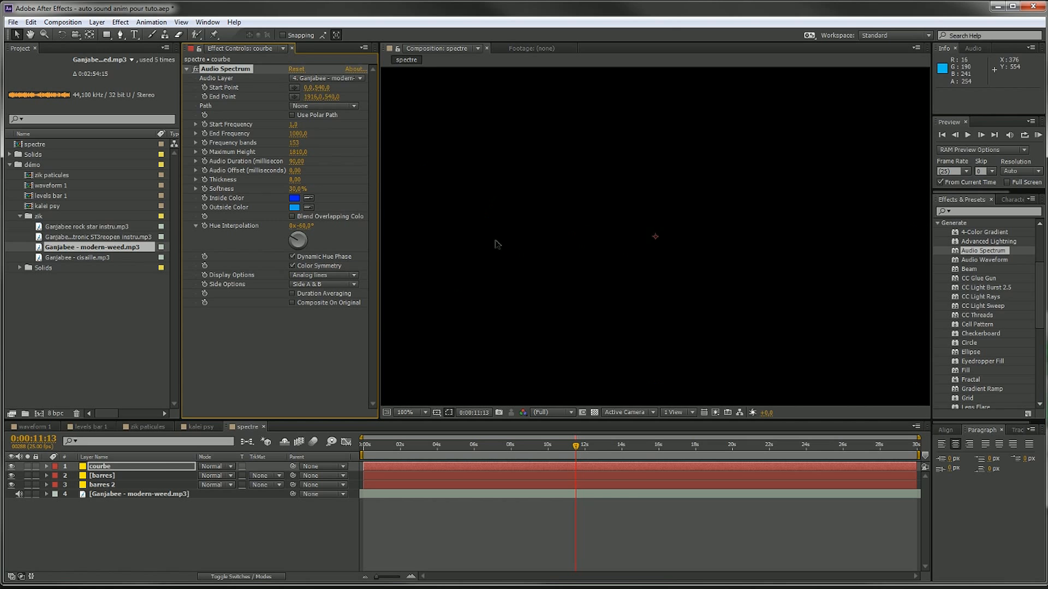
{"action": "left_click_drag", "start_coordinate": [486, 249], "coordinate": [763, 217]}
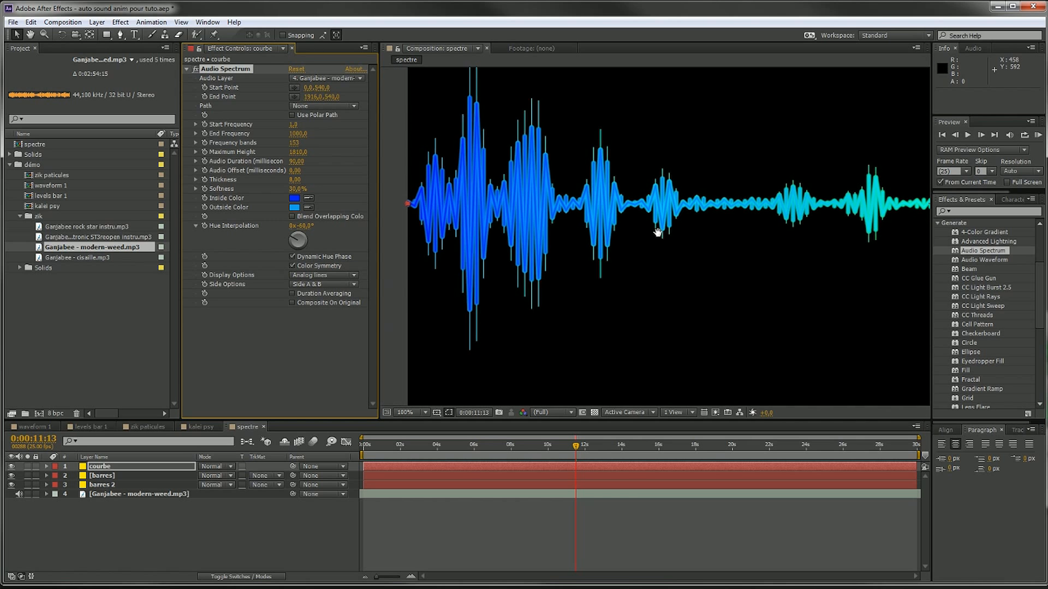
{"action": "scroll", "coordinate": [563, 219], "scroll_direction": "down", "scroll_amount": 2}
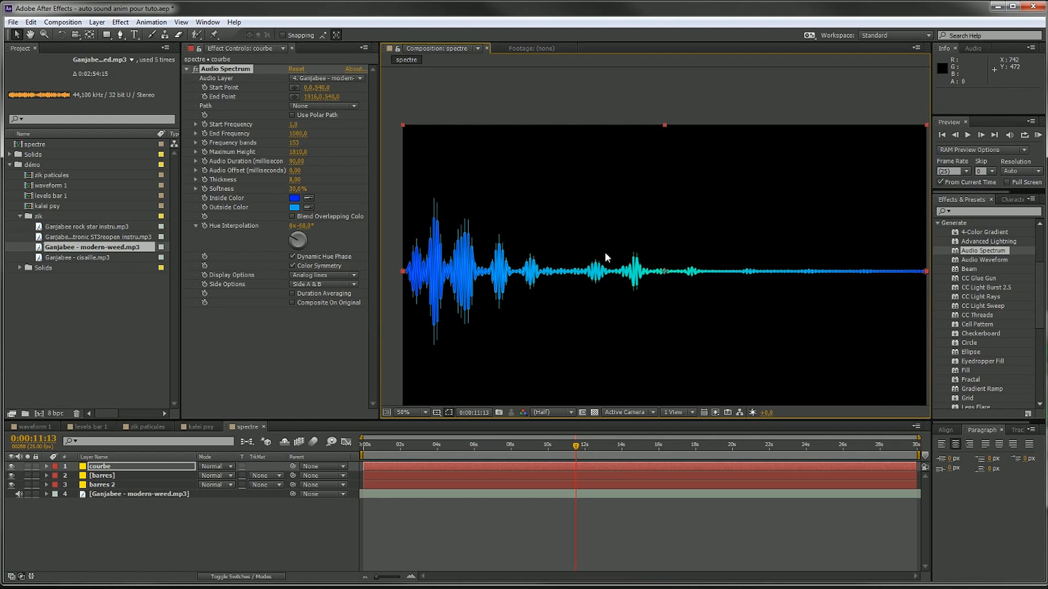
Set the courbe spectrum's inside color to very dark navy blue (000733) and its maximum height to 460
{"action": "left_click", "coordinate": [298, 200]}
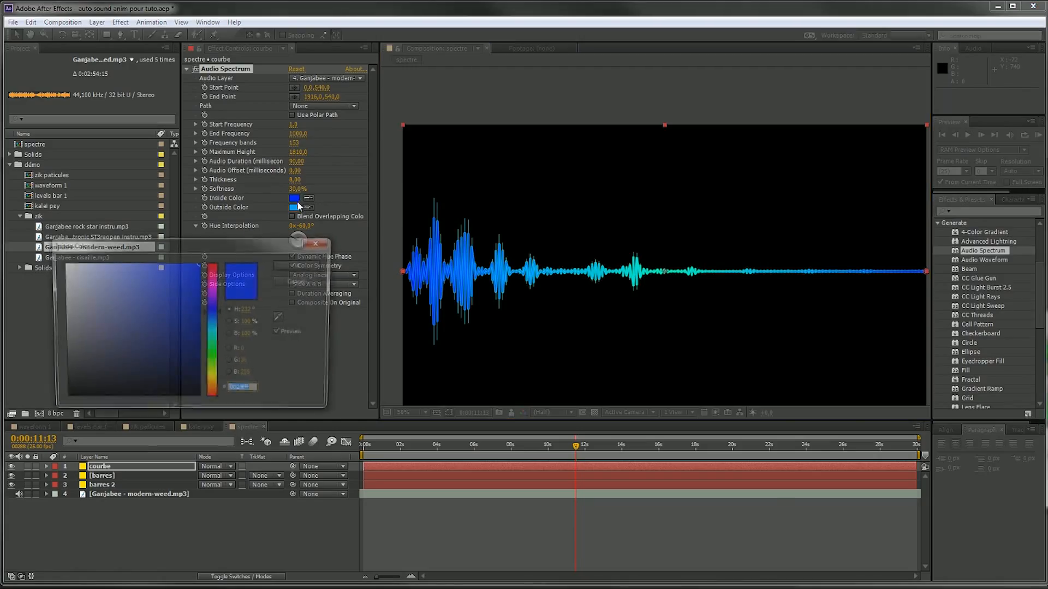
{"action": "left_click_drag", "start_coordinate": [173, 335], "coordinate": [218, 374]}
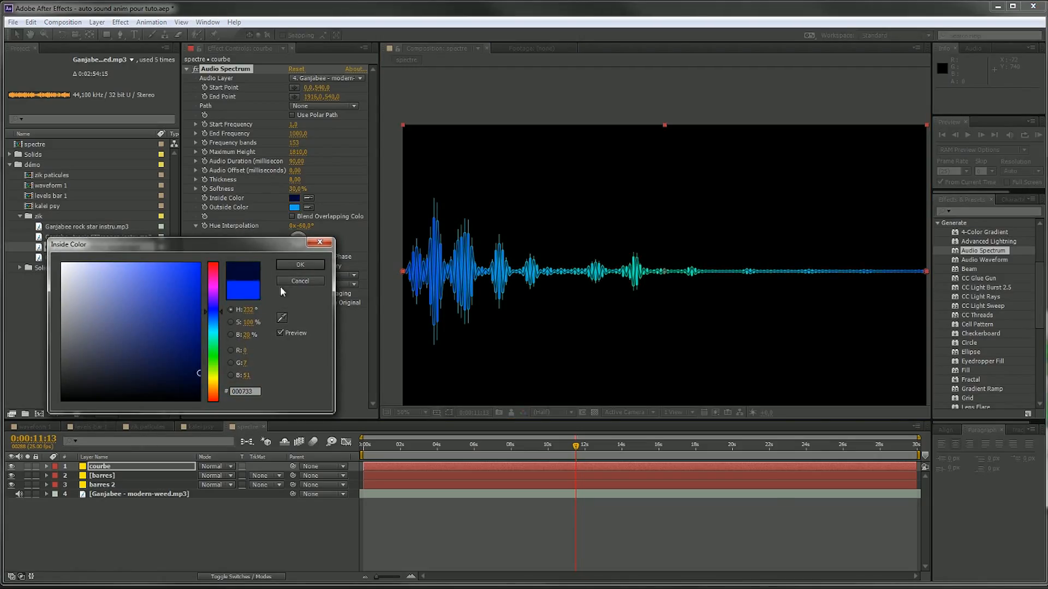
{"action": "left_click", "coordinate": [306, 265]}
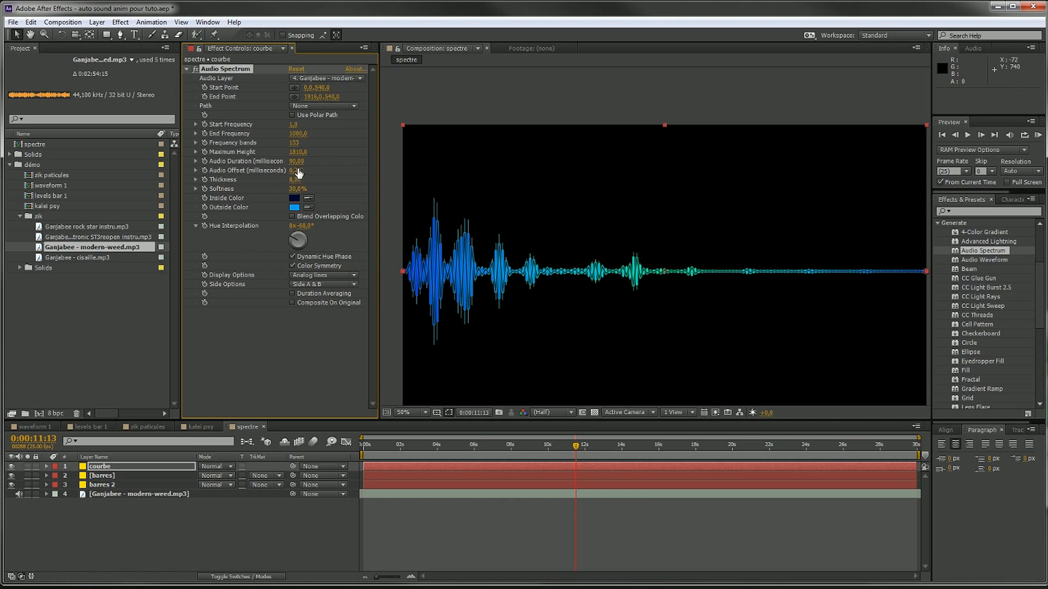
{"action": "left_click_drag", "start_coordinate": [301, 153], "coordinate": [244, 162]}
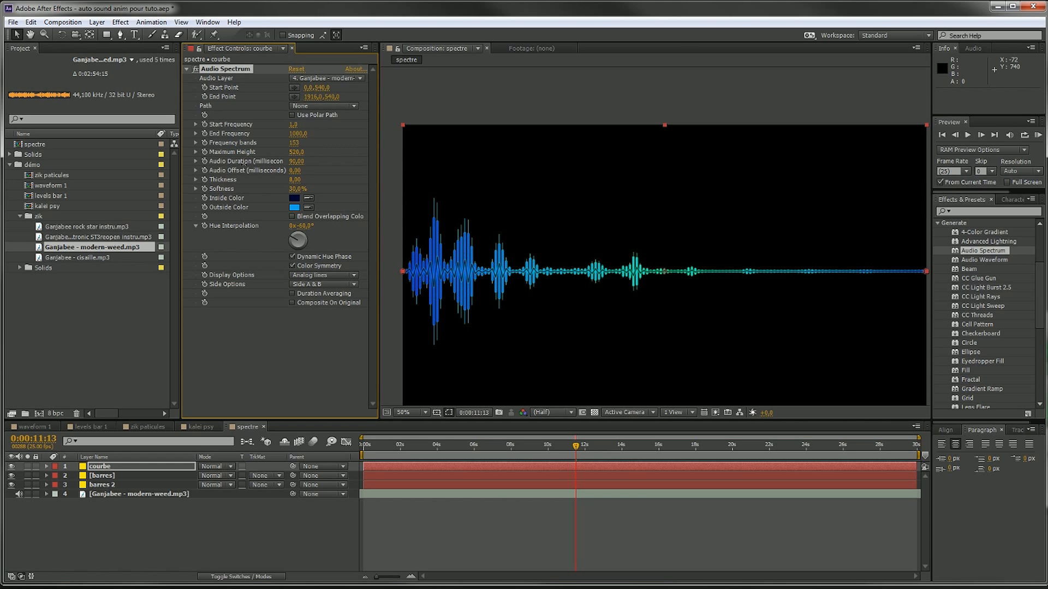
Scrub and step through the frames around 14 seconds to examine how the layered spectrum and its colors change
{"action": "left_click_drag", "start_coordinate": [576, 446], "coordinate": [624, 448]}
{"action": "key", "text": "Page_Down"}
{"action": "key", "text": "Page_Down"}
{"action": "key", "text": "Page_Down"}
{"action": "key", "text": "Page_Down"}
{"action": "key", "text": "Page_Down"}
{"action": "key", "text": "Page_Down"}
{"action": "key", "text": "Page_Down"}
{"action": "key", "text": "Page_Down"}
{"action": "key", "text": "Page_Down"}
{"action": "key", "text": "Page_Down"}
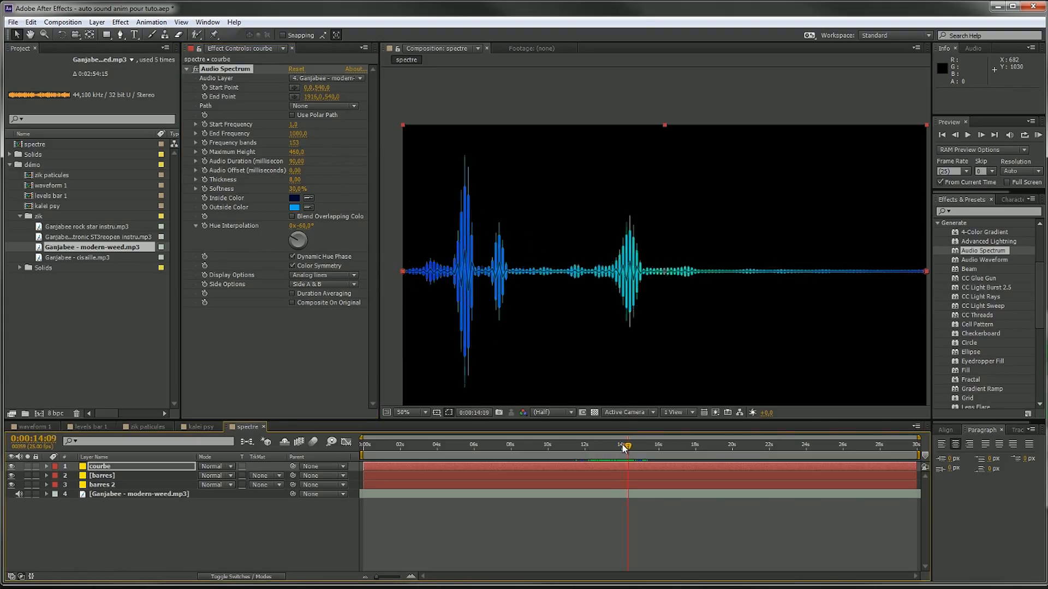
{"action": "key", "text": "Page_Up"}
{"action": "key", "text": "Page_Up"}
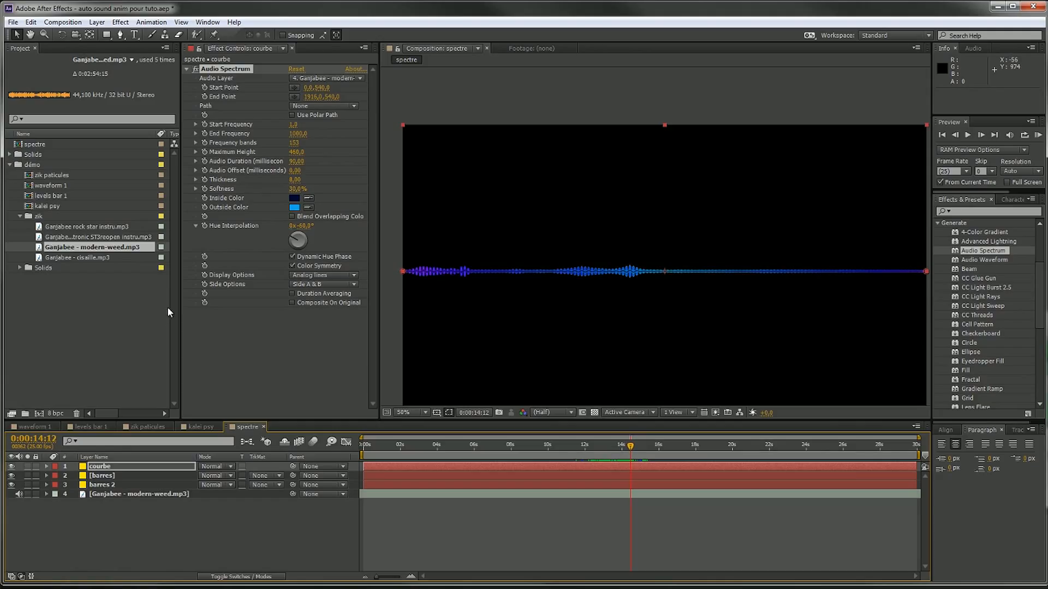
Turn off Dynamic Hue Phase in the Audio Spectrum effect of the barres 2, barres and courbe layers
{"action": "left_click", "coordinate": [295, 256]}
{"action": "left_click", "coordinate": [294, 256]}
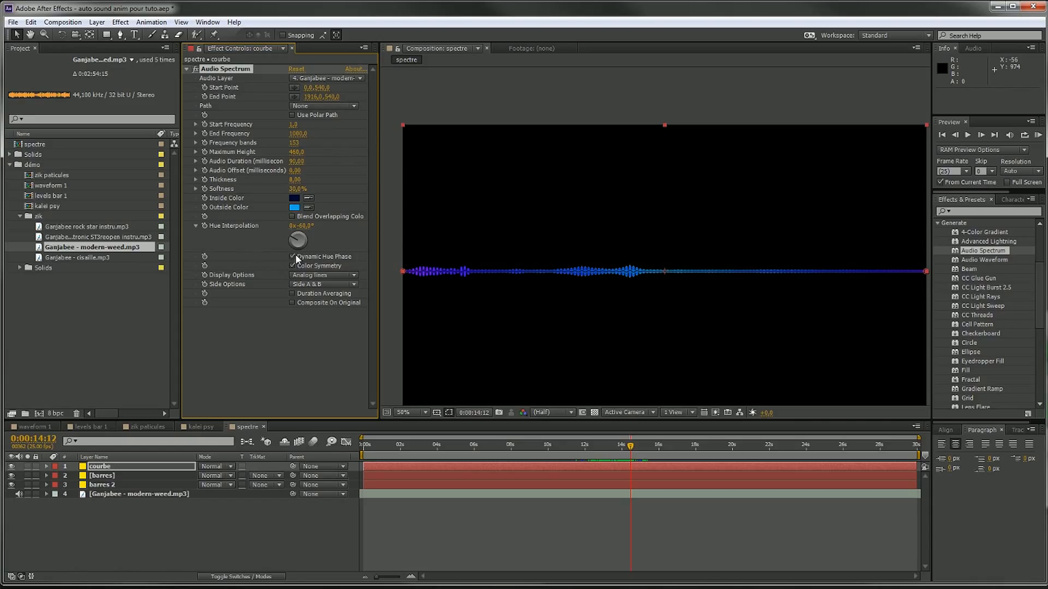
{"action": "left_click", "coordinate": [116, 483]}
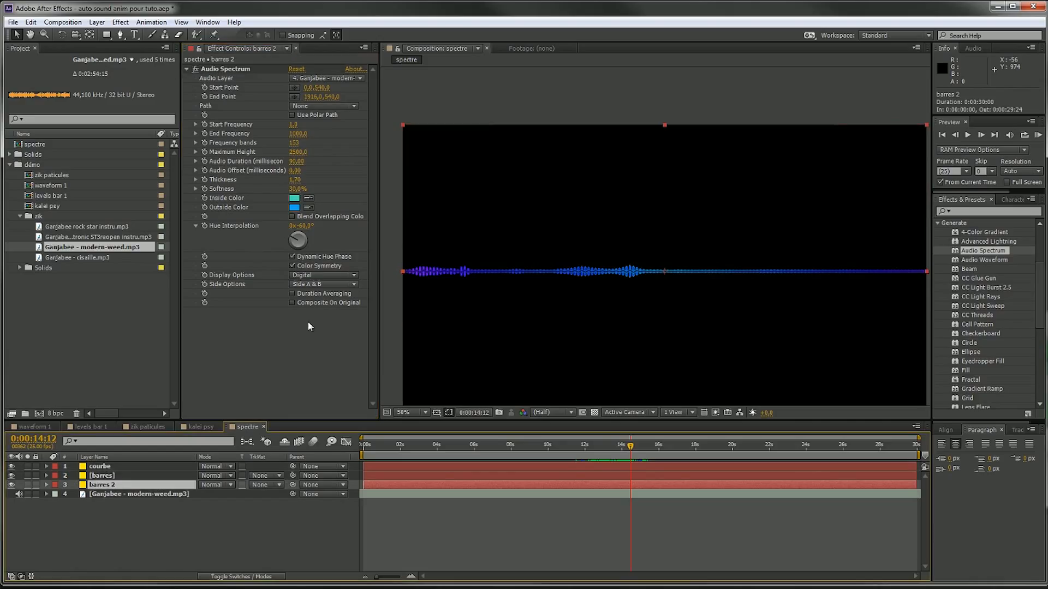
{"action": "left_click", "coordinate": [320, 256]}
{"action": "left_click", "coordinate": [107, 476]}
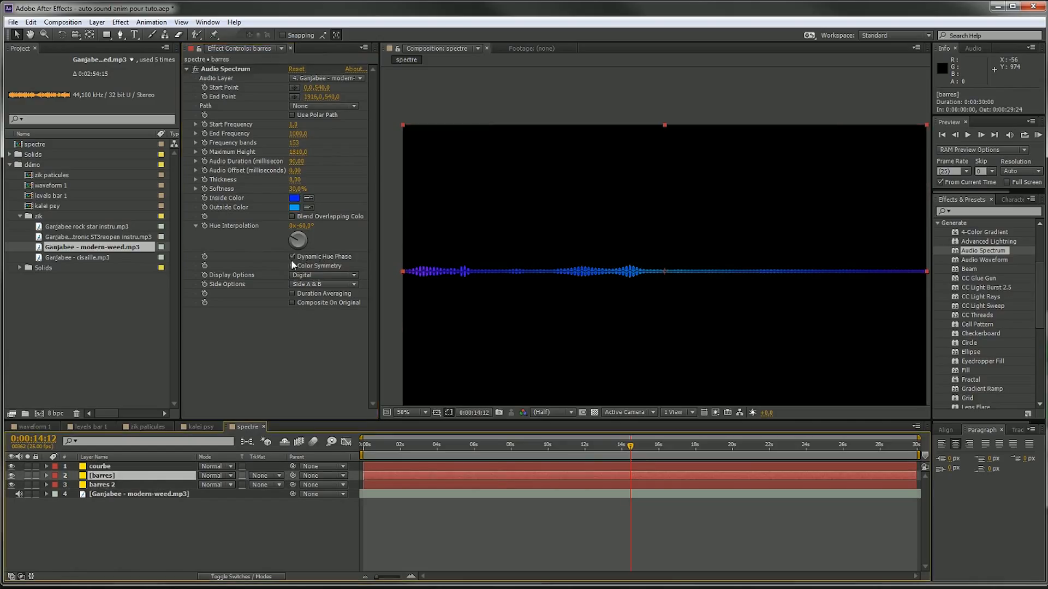
{"action": "left_click", "coordinate": [313, 262]}
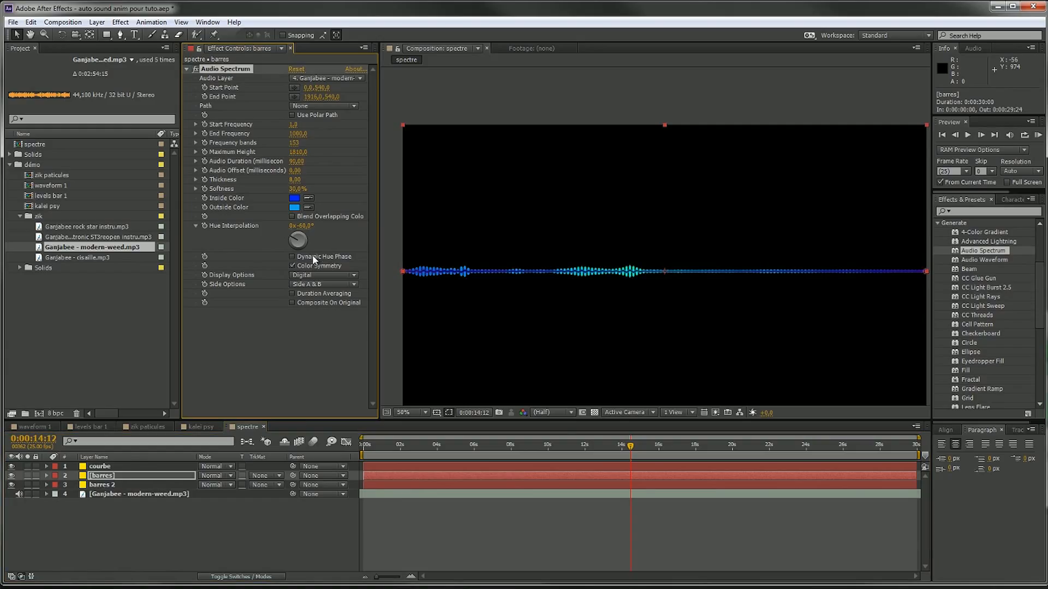
{"action": "left_click", "coordinate": [114, 465]}
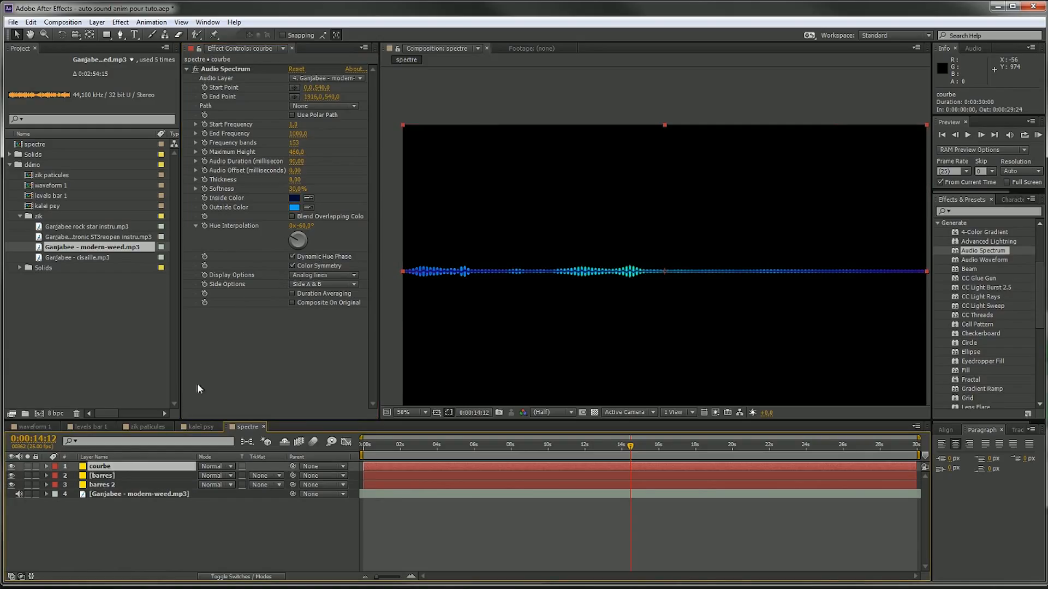
{"action": "left_click", "coordinate": [311, 258]}
Check the spectrum colors at several times and play a RAM preview from the start of the composition
{"action": "left_click_drag", "start_coordinate": [631, 446], "coordinate": [555, 455]}
{"action": "left_click_drag", "start_coordinate": [563, 338], "coordinate": [552, 303]}
{"action": "left_click_drag", "start_coordinate": [555, 455], "coordinate": [561, 452]}
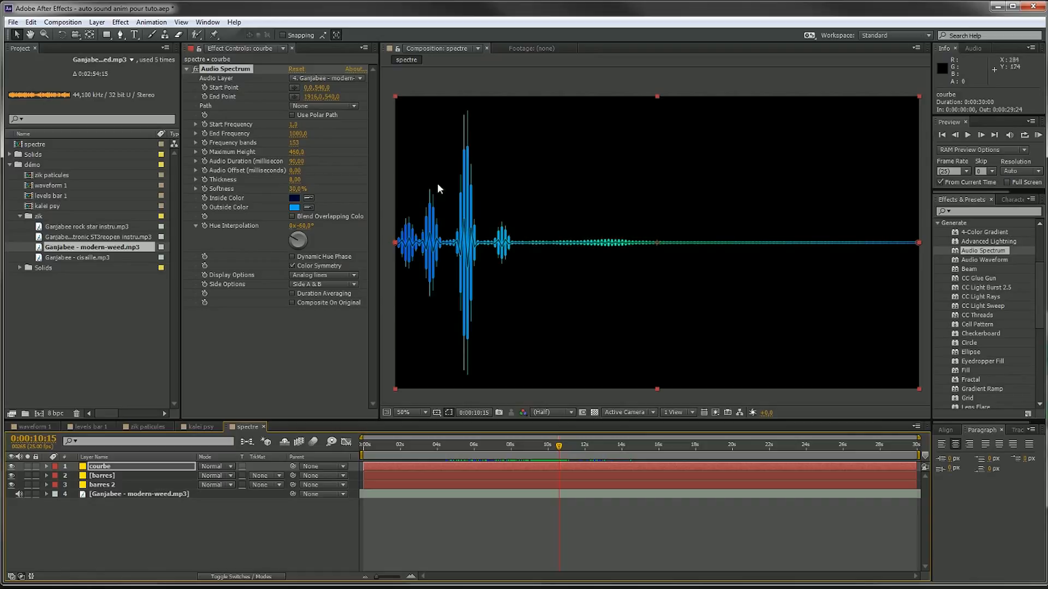
{"action": "left_click_drag", "start_coordinate": [564, 455], "coordinate": [276, 464]}
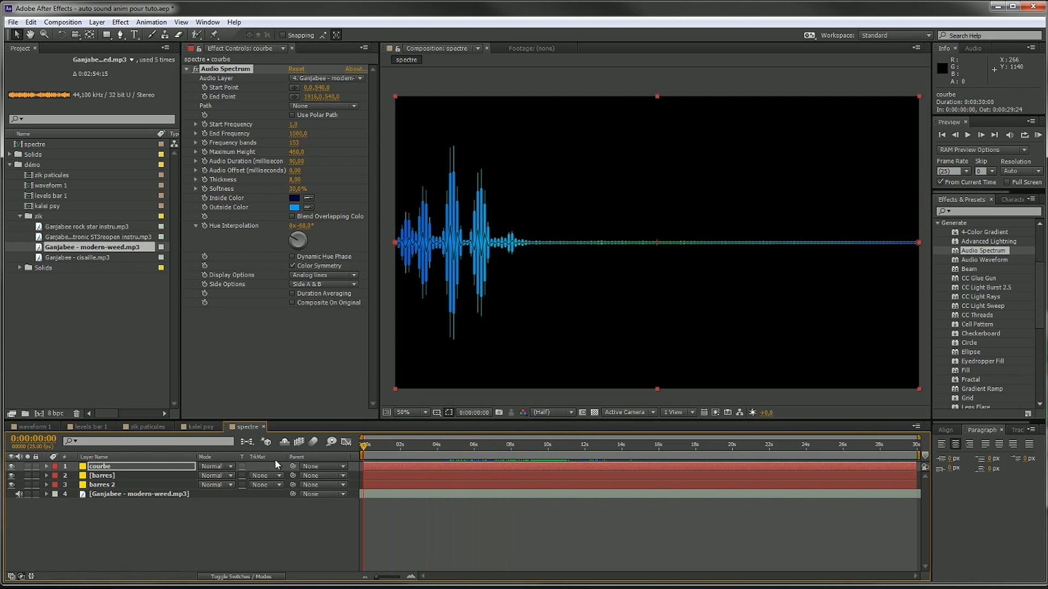
{"action": "key", "text": "KP_0"}
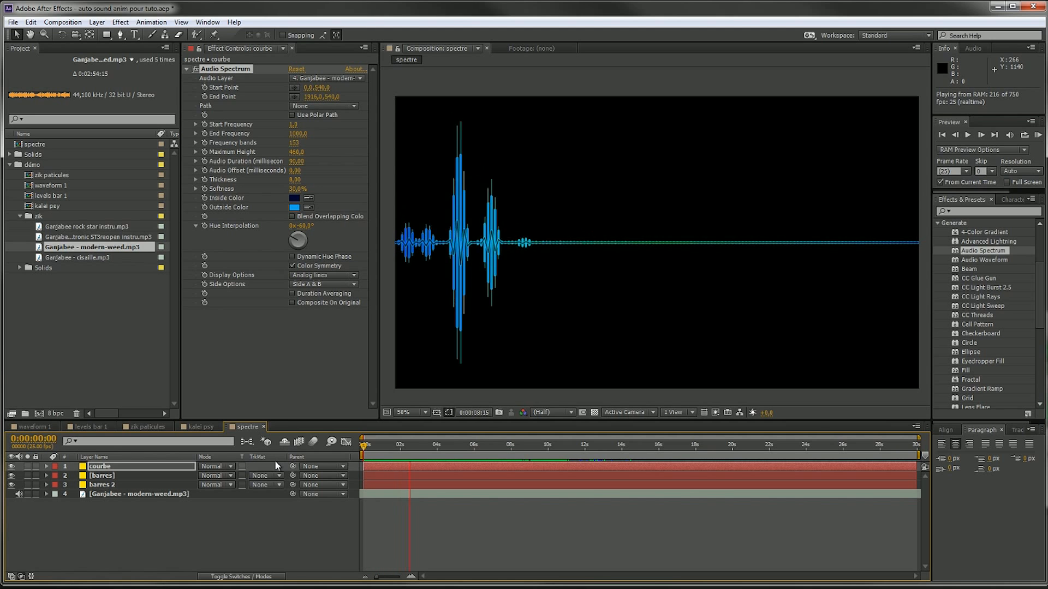
{"action": "key", "text": "KP_0"}
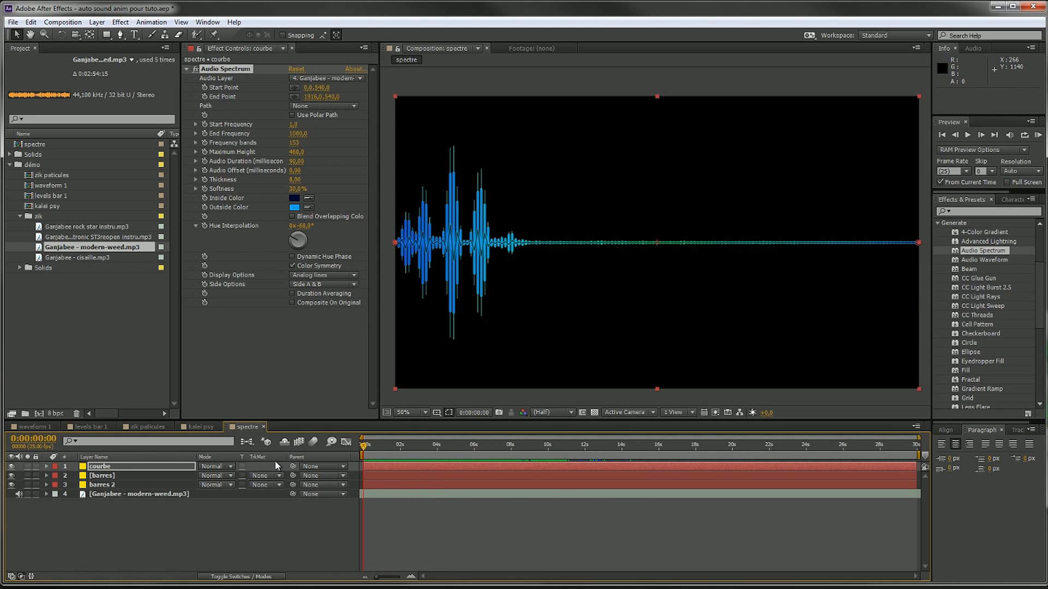
Create a 1920 x 1080 dark green solid and place it beneath the barres 2 layer
{"action": "left_click", "coordinate": [250, 523]}
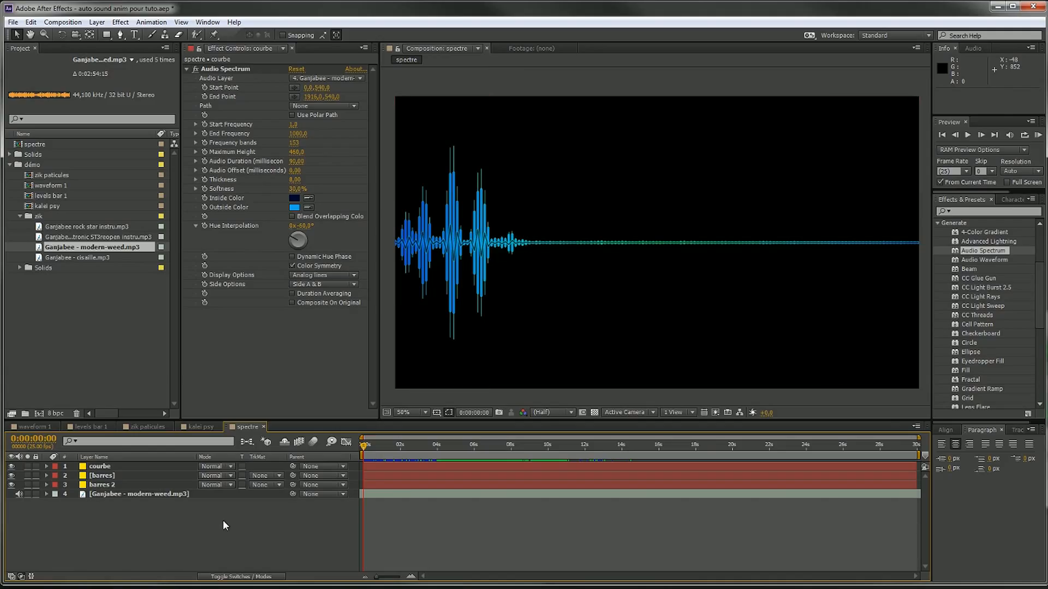
{"action": "right_click", "coordinate": [117, 516]}
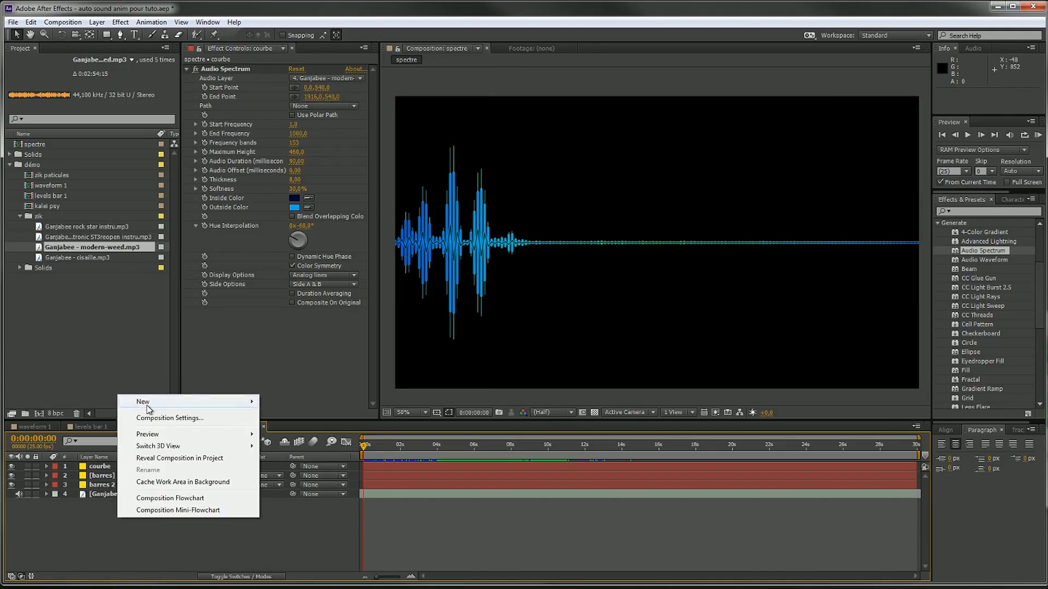
{"action": "mouse_move", "coordinate": [155, 406]}
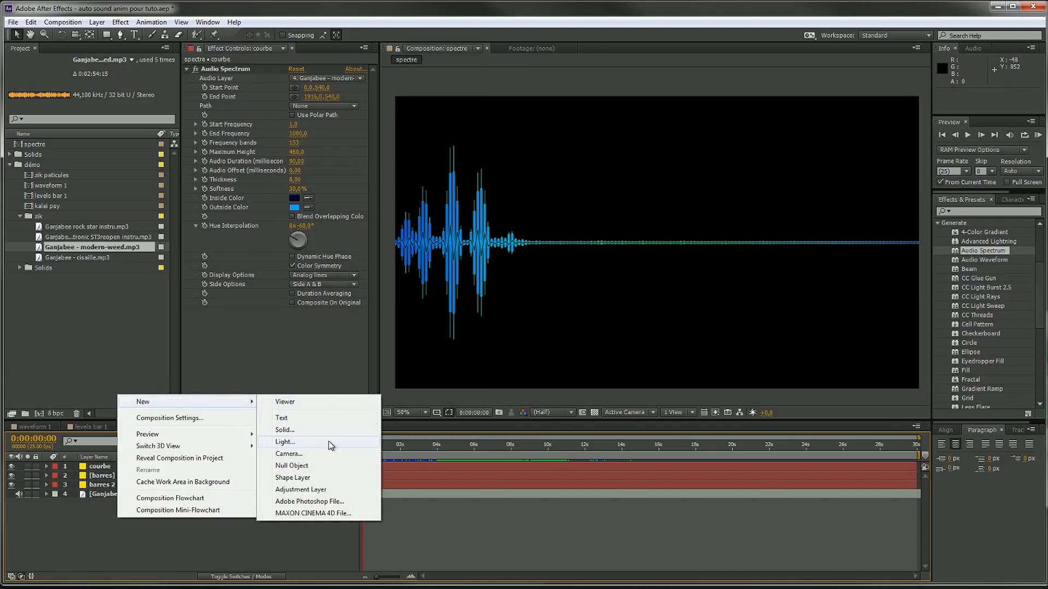
{"action": "left_click", "coordinate": [306, 431]}
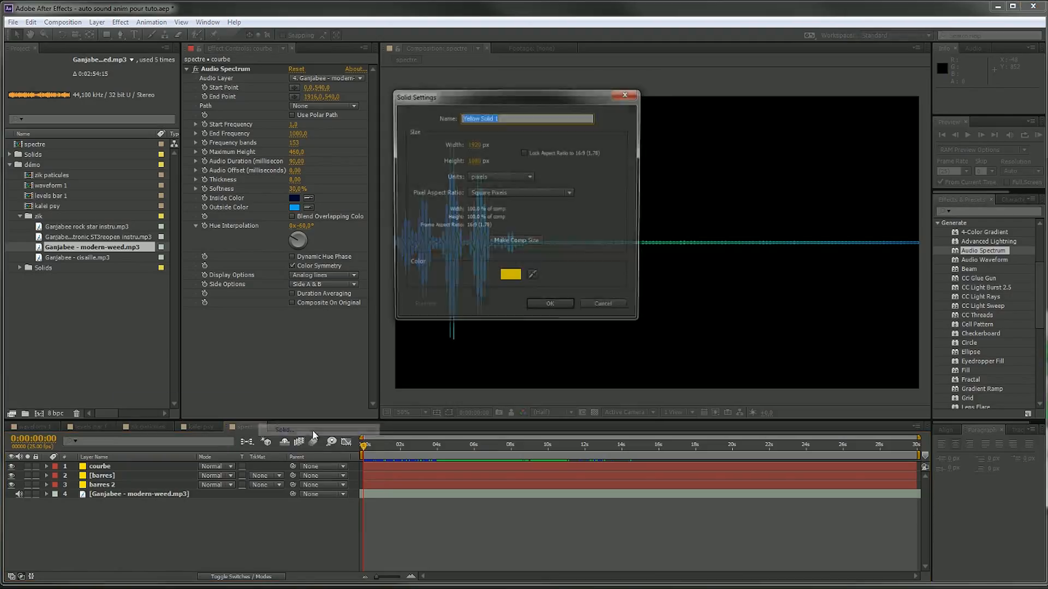
{"action": "left_click", "coordinate": [501, 279]}
{"action": "left_click", "coordinate": [214, 344]}
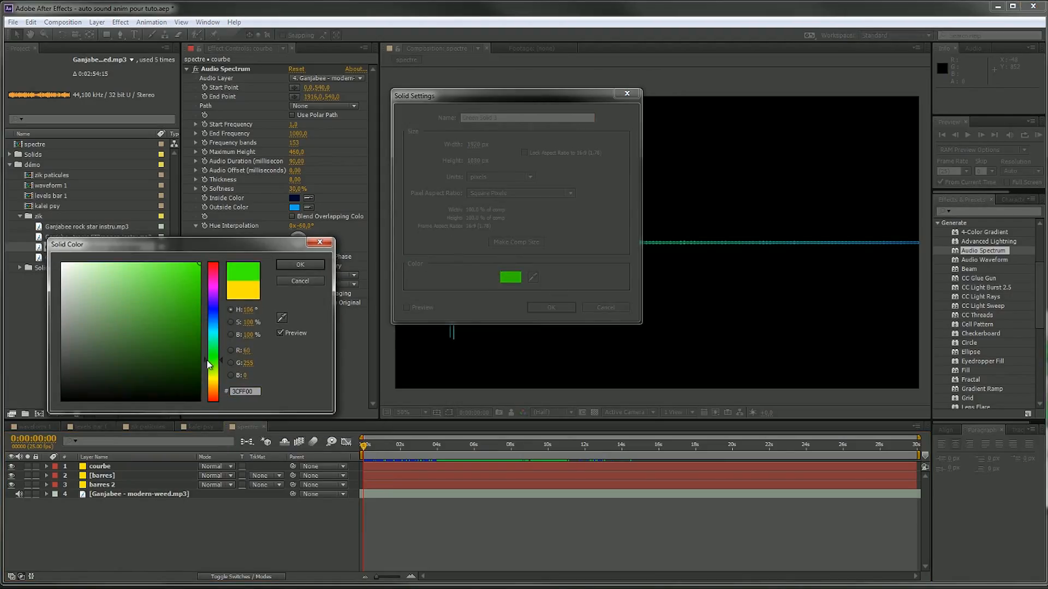
{"action": "left_click", "coordinate": [199, 364]}
{"action": "left_click_drag", "start_coordinate": [214, 346], "coordinate": [214, 350]}
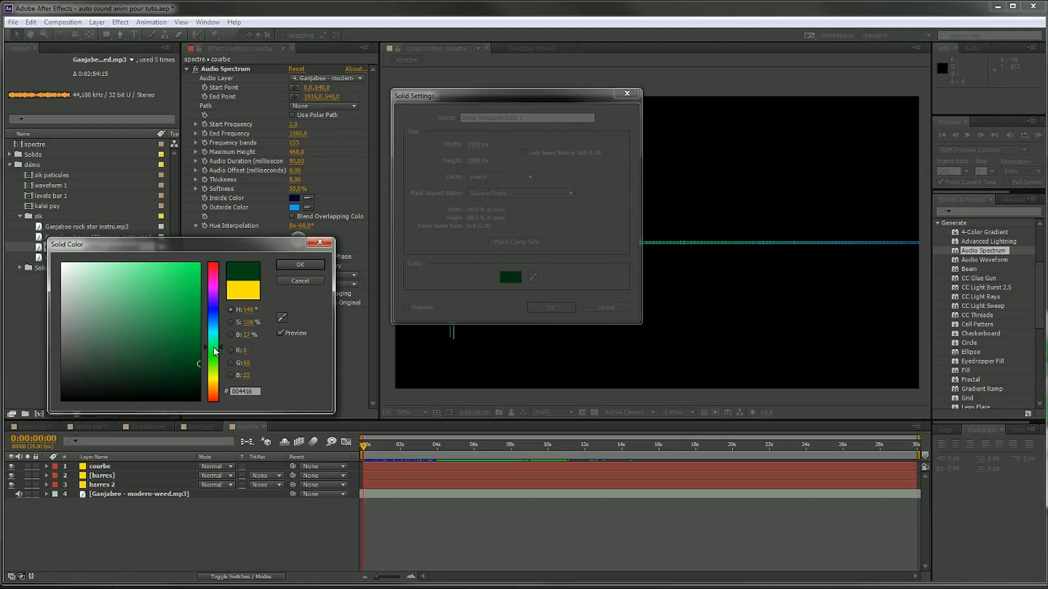
{"action": "left_click", "coordinate": [300, 265]}
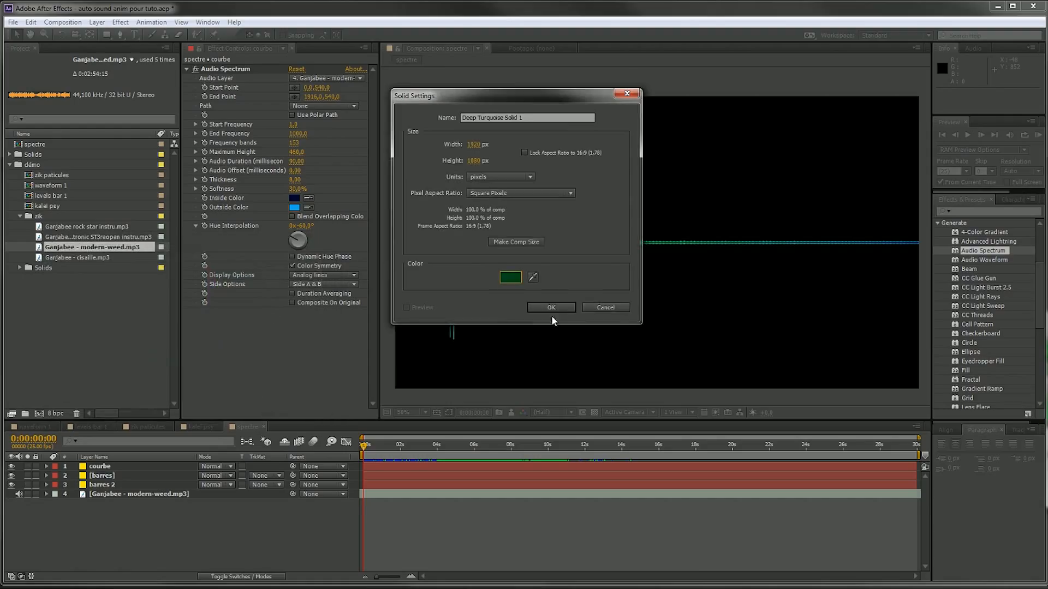
{"action": "left_click", "coordinate": [555, 306]}
{"action": "left_click_drag", "start_coordinate": [116, 466], "coordinate": [114, 499]}
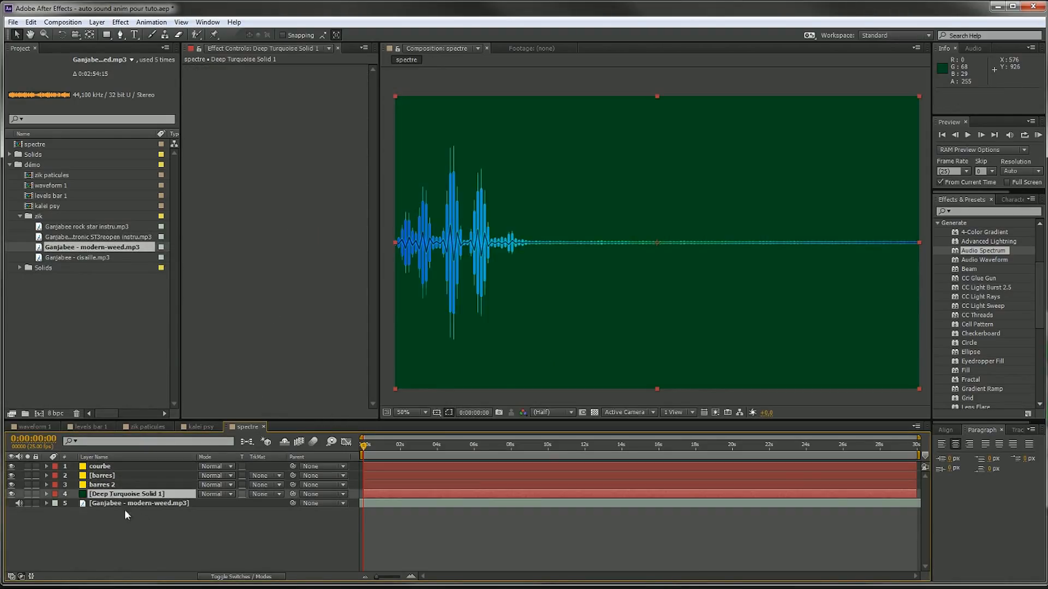
Mask the green solid to a wide horizontal band behind the spectrum and feather the mask by 262 pixels
{"action": "left_click", "coordinate": [113, 36]}
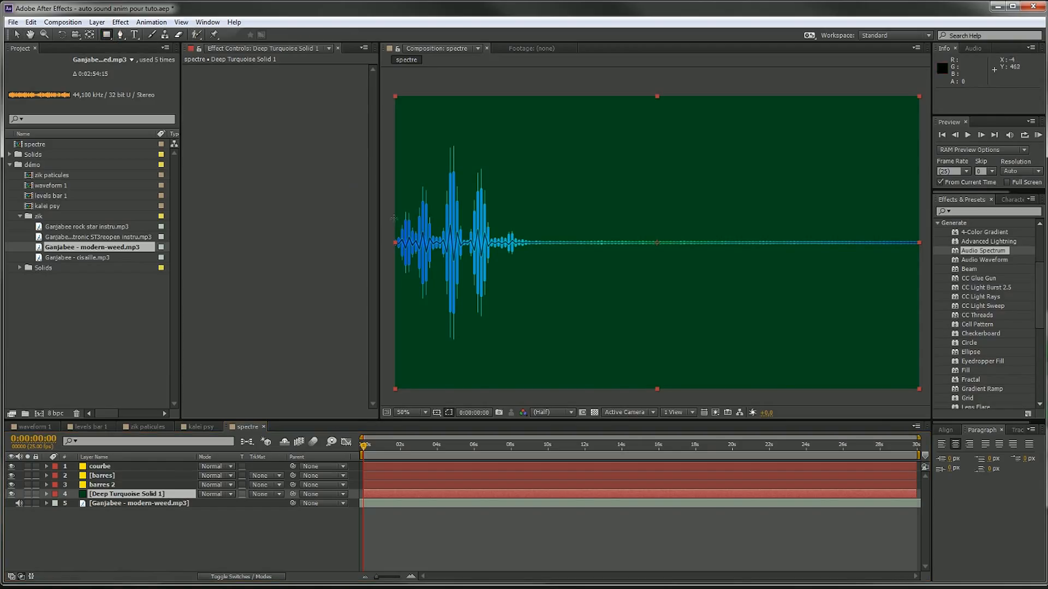
{"action": "left_click_drag", "start_coordinate": [385, 156], "coordinate": [931, 325]}
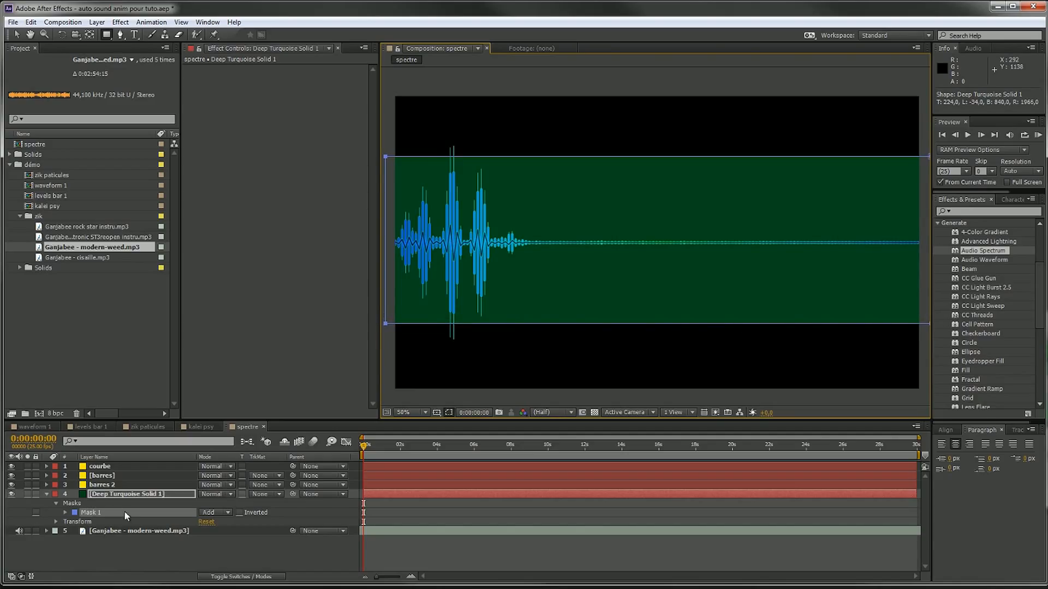
{"action": "key", "text": "f"}
{"action": "left_click_drag", "start_coordinate": [225, 516], "coordinate": [286, 509]}
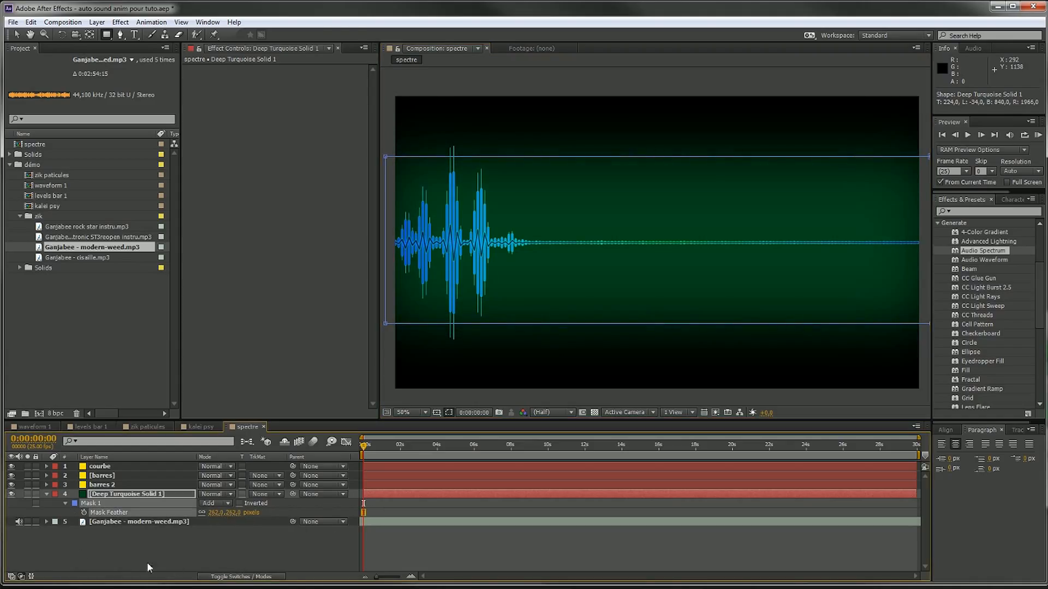
{"action": "left_click", "coordinate": [108, 528]}
{"action": "left_click", "coordinate": [116, 512]}
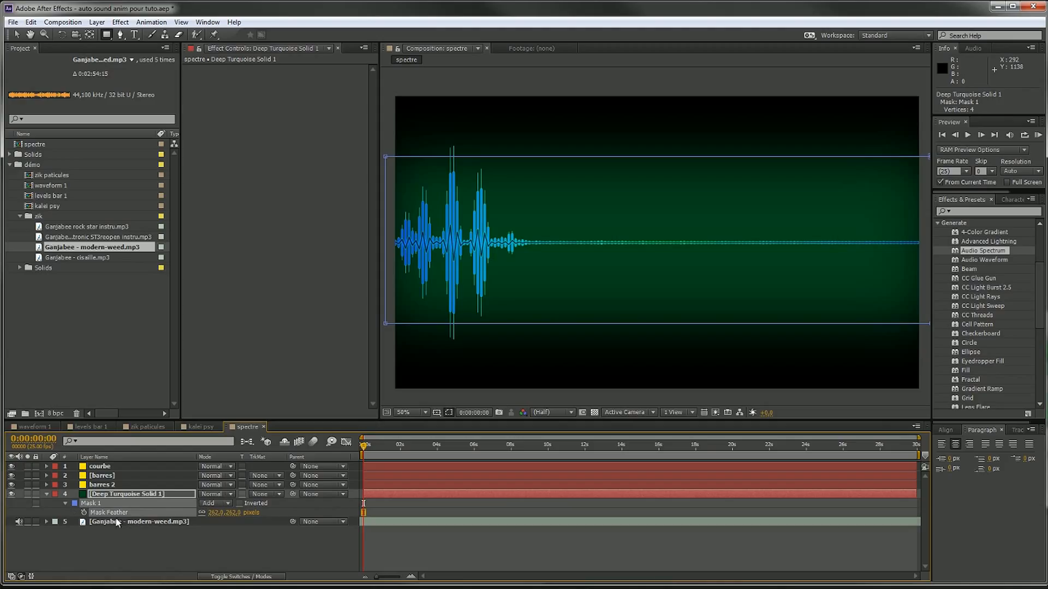
{"action": "left_click", "coordinate": [66, 502]}
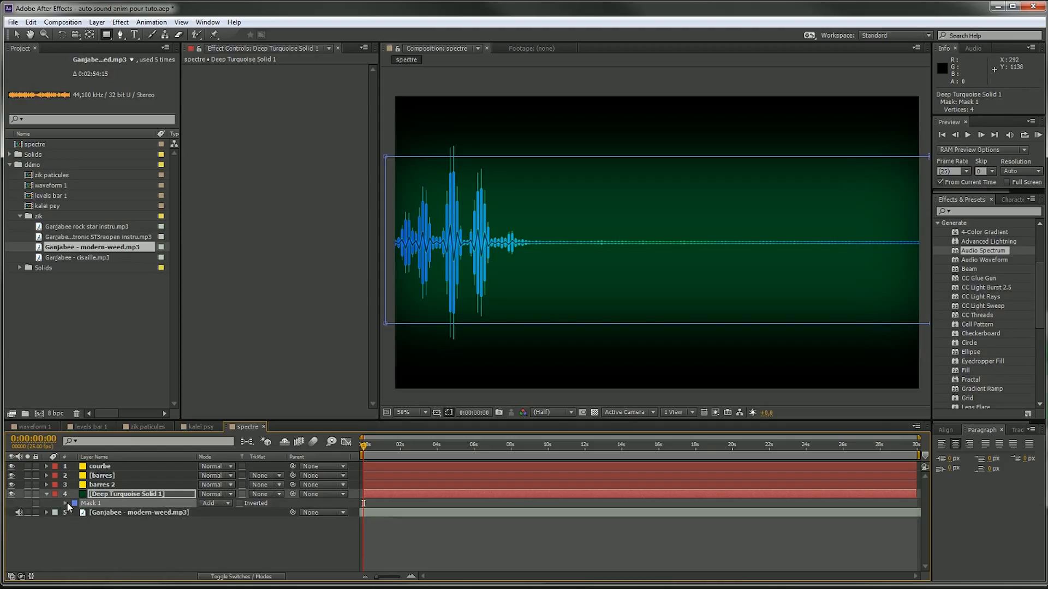
{"action": "left_click", "coordinate": [67, 502]}
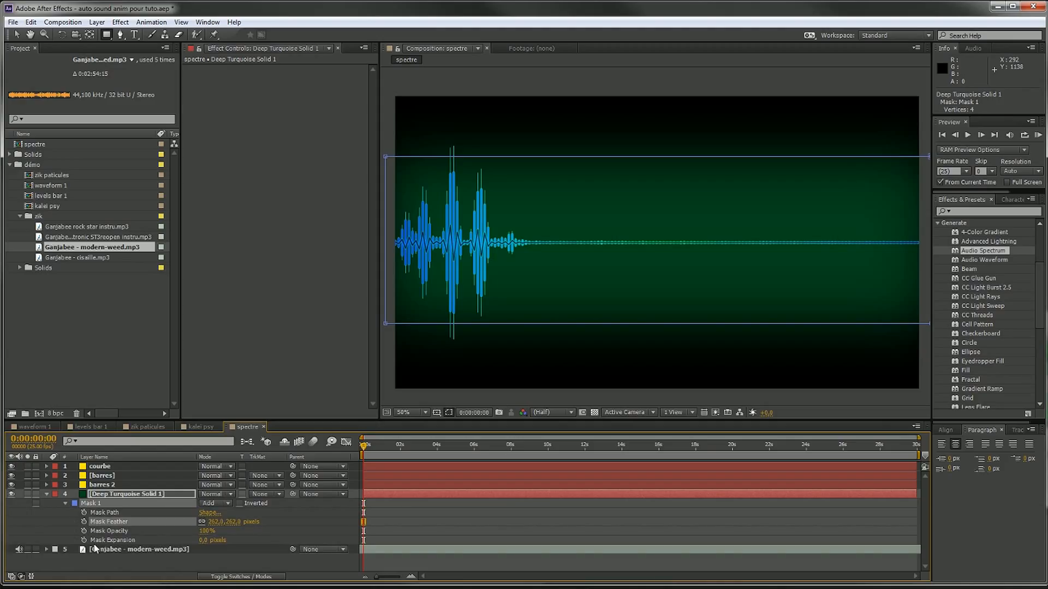
{"action": "left_click", "coordinate": [98, 572]}
Lower the green background solid's opacity to 62%
{"action": "left_click", "coordinate": [117, 494]}
{"action": "key", "text": "t"}
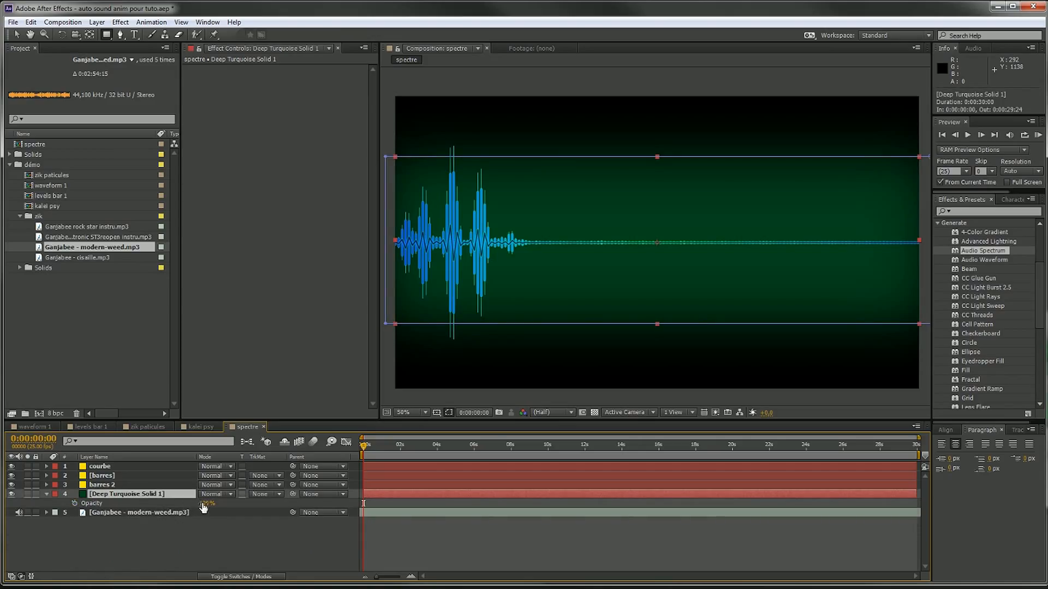
{"action": "left_click_drag", "start_coordinate": [204, 508], "coordinate": [185, 505]}
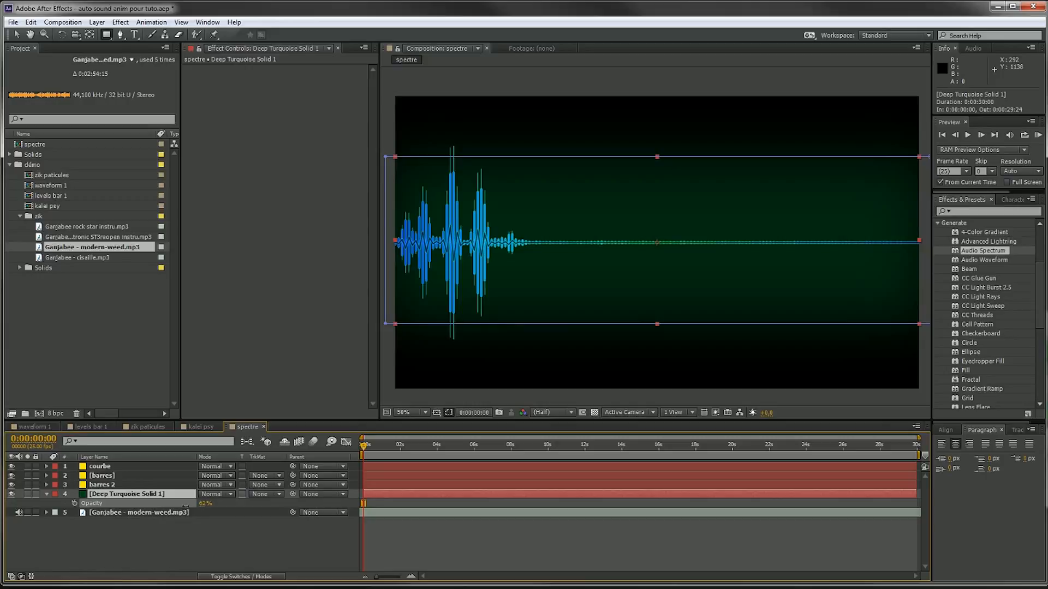
{"action": "left_click", "coordinate": [204, 545]}
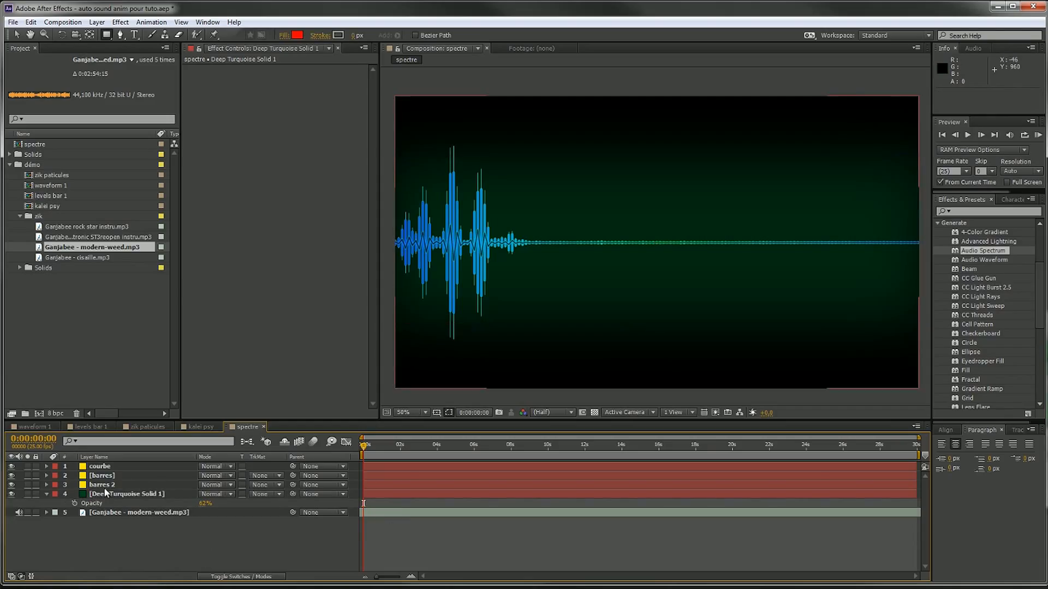
Duplicate the barres 2 layer
{"action": "left_click", "coordinate": [105, 467]}
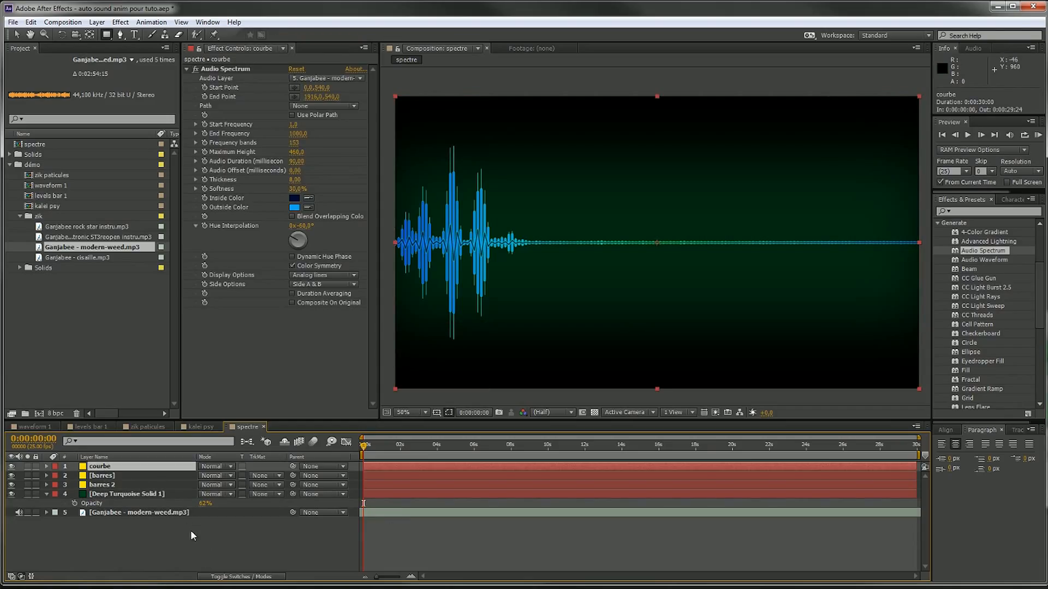
{"action": "left_click", "coordinate": [102, 485]}
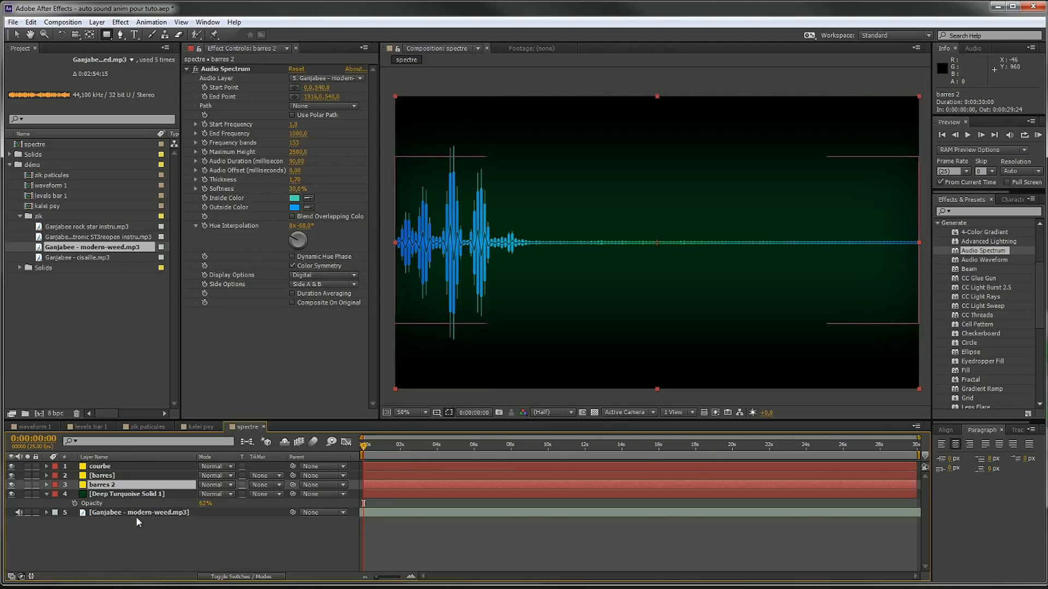
{"action": "key", "text": "ctrl+d"}
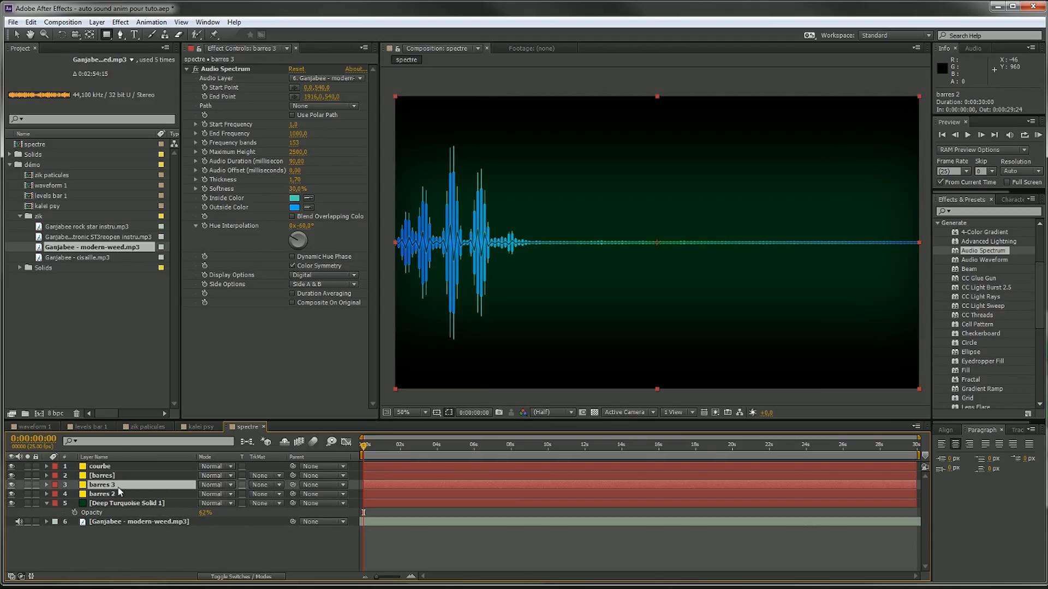
Rename the duplicated barres 3 layer as "barre fond"
{"action": "key", "text": "Return"}
{"action": "type", "text": "barre fo"}
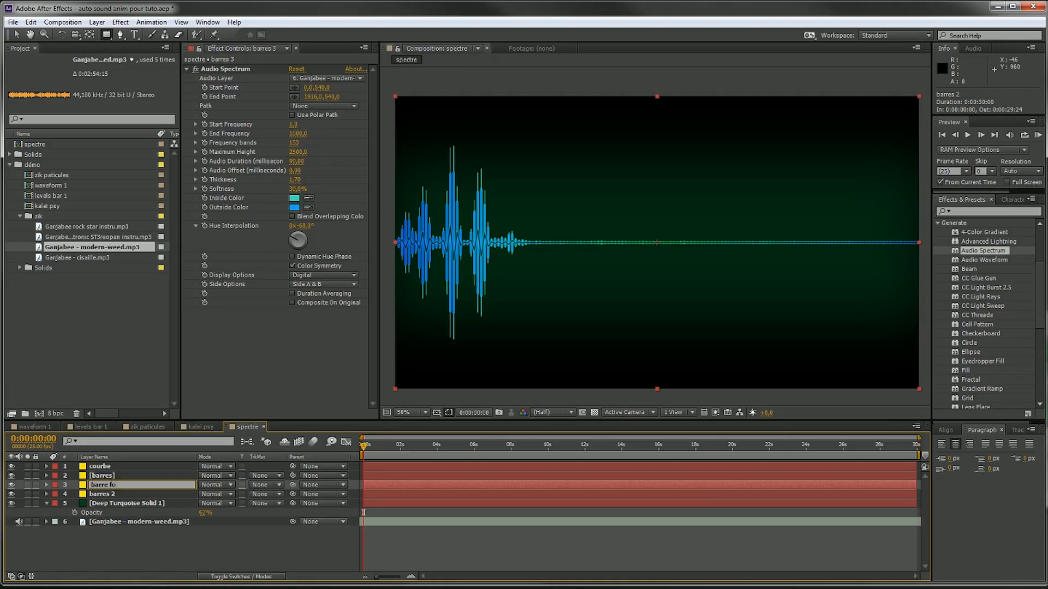
{"action": "type", "text": "nd"}
{"action": "key", "text": "Return"}
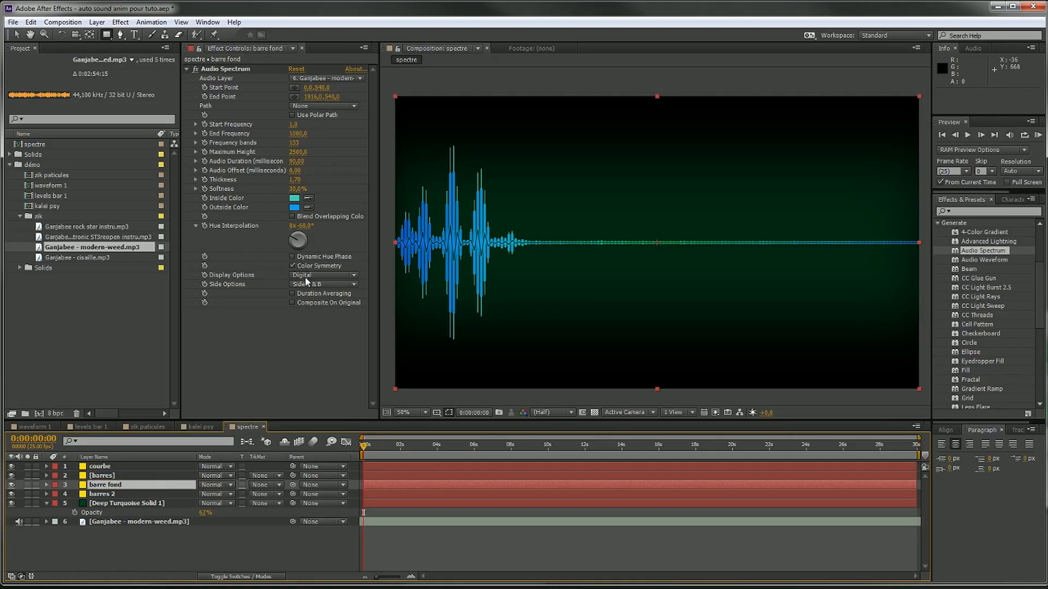
Solo barre fond, enable Duration Averaging on its Audio Spectrum, and set 258 frequency bands with a maximum height of 6800
{"action": "left_click", "coordinate": [313, 294]}
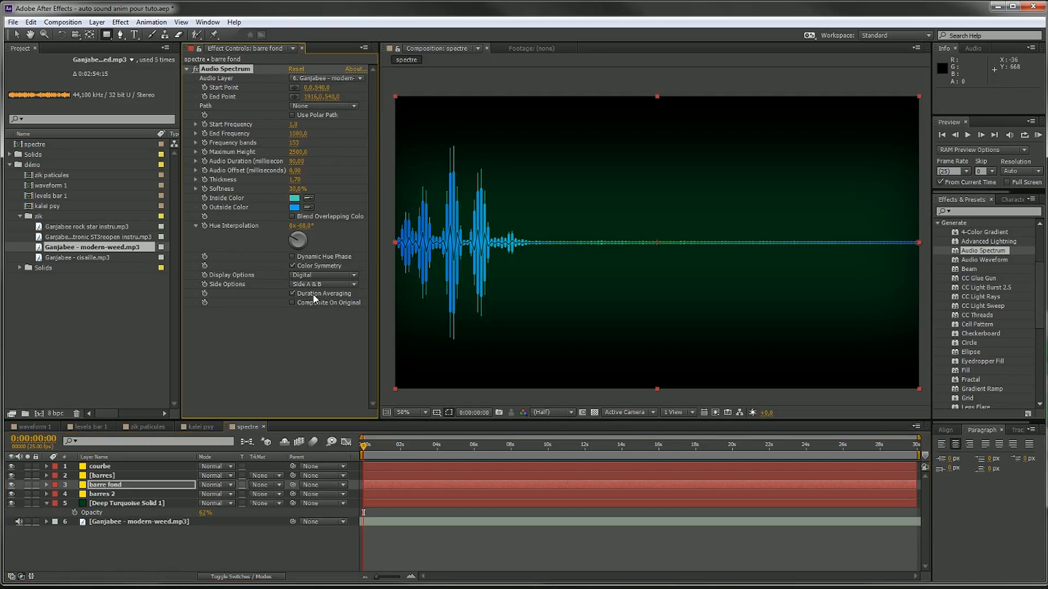
{"action": "left_click_drag", "start_coordinate": [296, 153], "coordinate": [369, 148]}
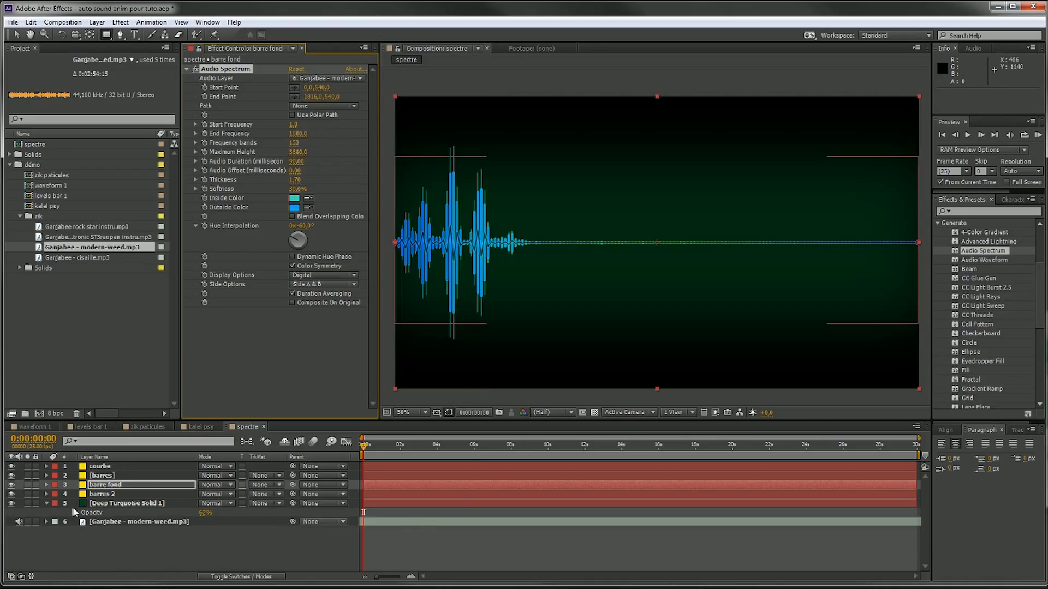
{"action": "left_click", "coordinate": [27, 485]}
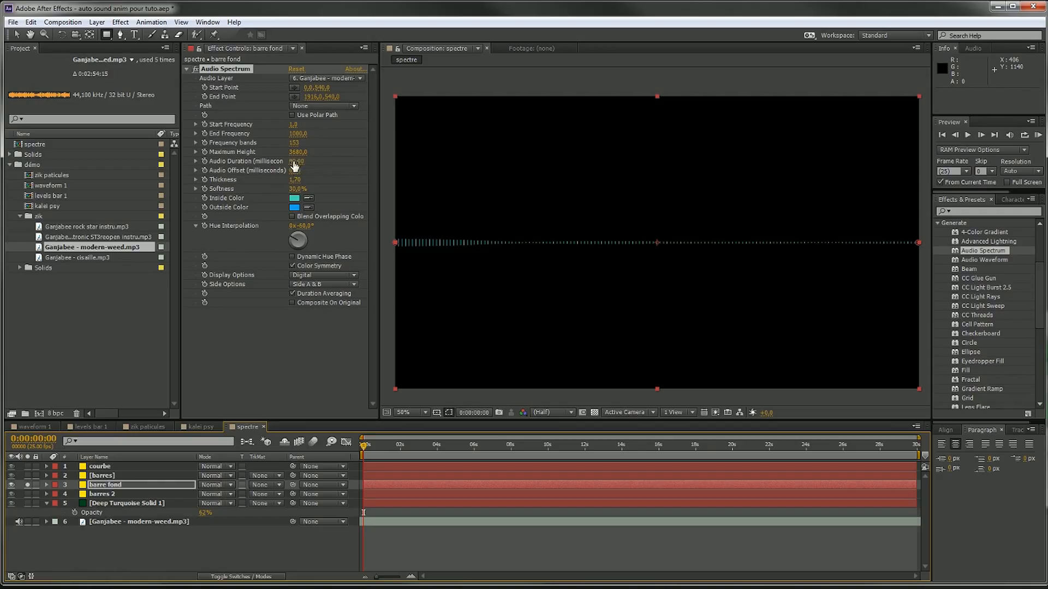
{"action": "left_click_drag", "start_coordinate": [298, 151], "coordinate": [522, 192]}
{"action": "left_click_drag", "start_coordinate": [297, 151], "coordinate": [529, 412]}
{"action": "left_click_drag", "start_coordinate": [398, 449], "coordinate": [495, 437]}
{"action": "left_click_drag", "start_coordinate": [293, 147], "coordinate": [10, 156]}
{"action": "left_click_drag", "start_coordinate": [495, 446], "coordinate": [615, 446]}
{"action": "left_click_drag", "start_coordinate": [305, 157], "coordinate": [251, 158]}
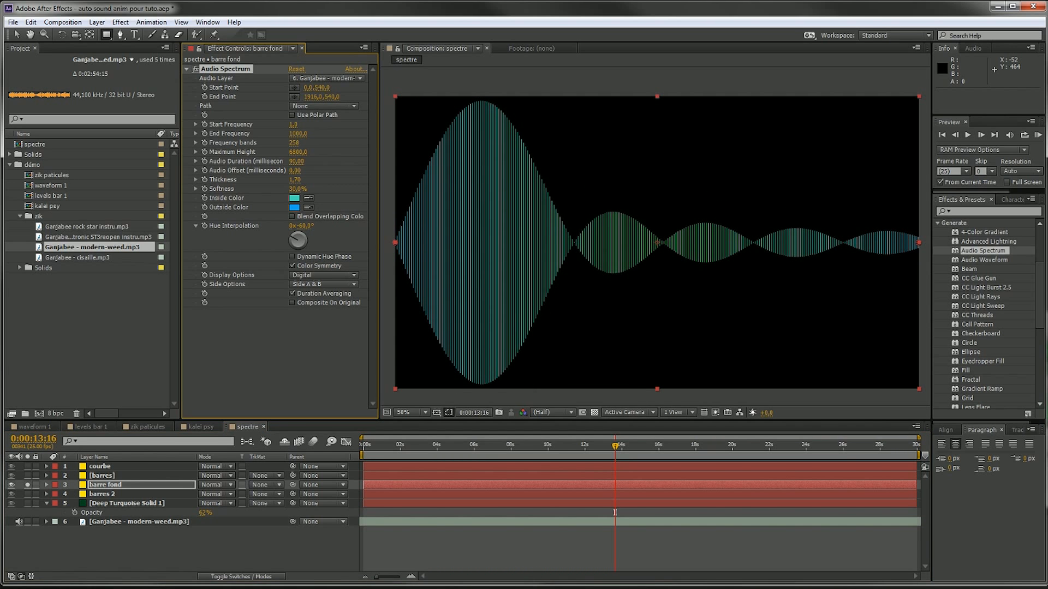
Set the barre fond spectrum's hue interpolation to +17° and its side option to Side A
{"action": "mouse_move", "coordinate": [616, 447]}
{"action": "left_mouse_down"}
{"action": "mouse_move", "coordinate": [462, 450]}
{"action": "mouse_move", "coordinate": [629, 445]}
{"action": "left_mouse_up"}
{"action": "left_click_drag", "start_coordinate": [301, 226], "coordinate": [383, 221]}
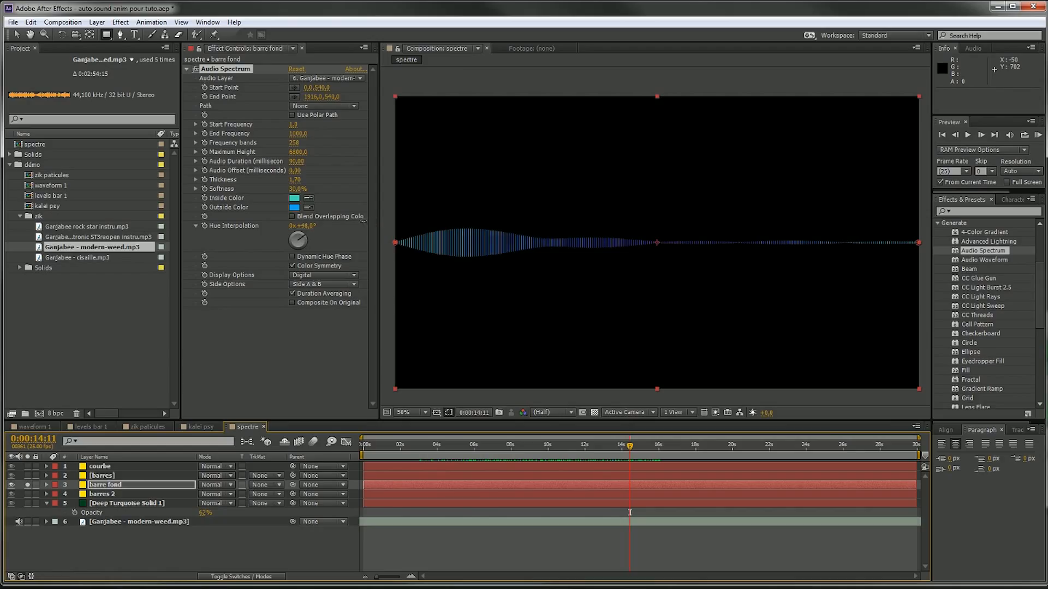
{"action": "left_click_drag", "start_coordinate": [351, 225], "coordinate": [347, 226]}
{"action": "left_click", "coordinate": [307, 266]}
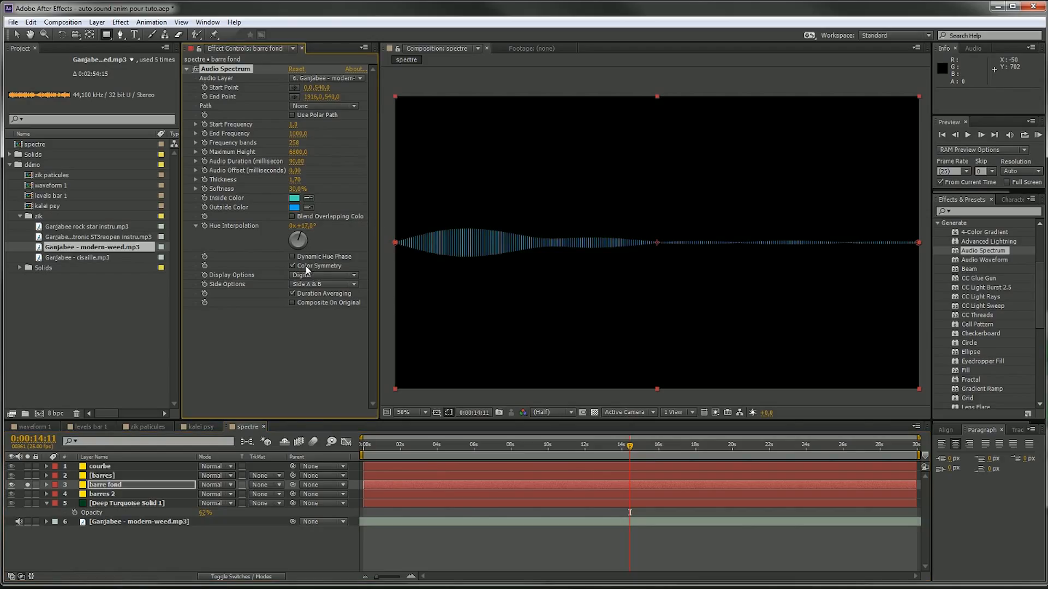
{"action": "left_click", "coordinate": [341, 284]}
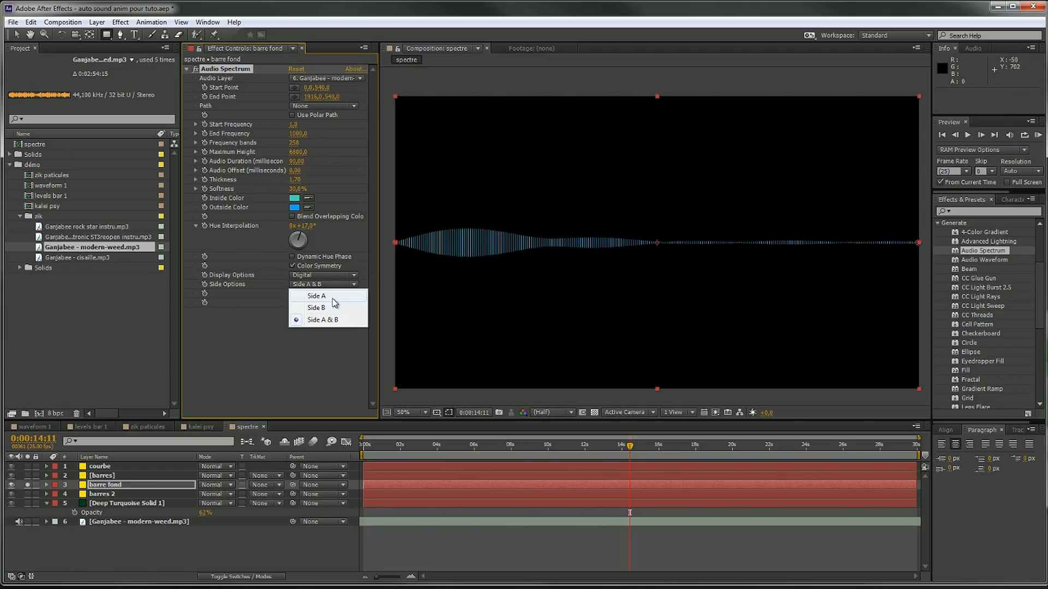
{"action": "left_click", "coordinate": [333, 296]}
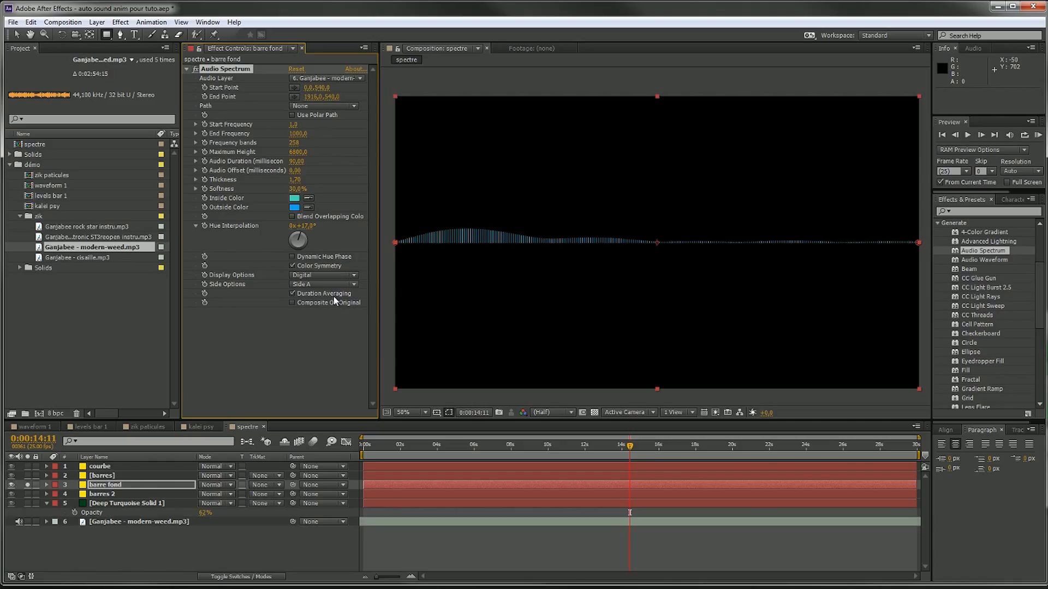
Move the barre fond layer straight up by 80 pixels in the composition
{"action": "left_click", "coordinate": [112, 485]}
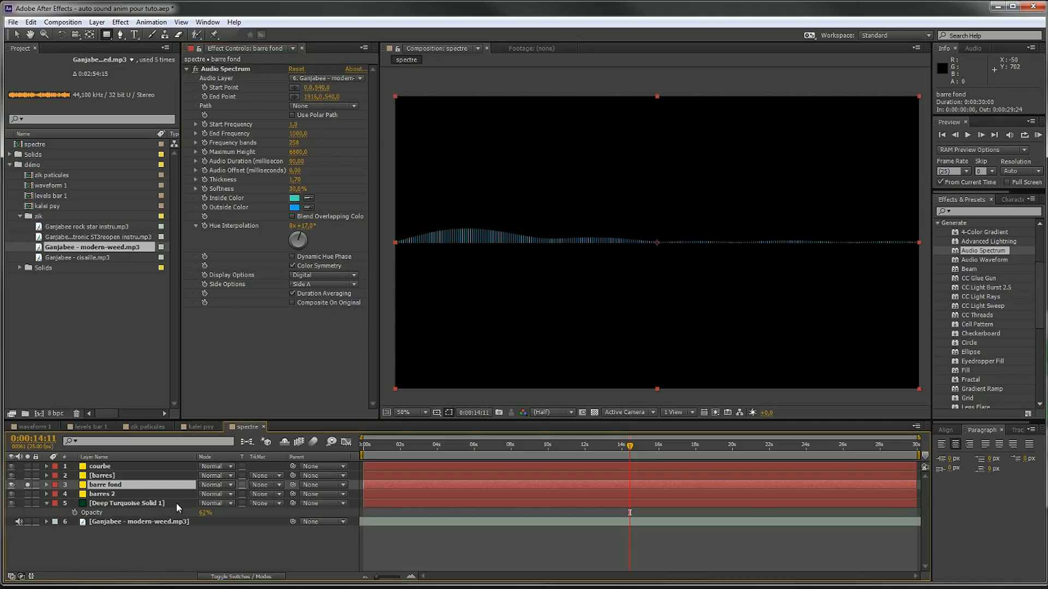
{"action": "key", "text": "shift+Up"}
{"action": "key", "text": "shift+Up"}
{"action": "key", "text": "shift+Up"}
{"action": "key", "text": "shift+Up"}
{"action": "key", "text": "shift+Up"}
{"action": "key", "text": "shift+Up"}
{"action": "key", "text": "shift+Up"}
{"action": "key", "text": "shift+Up"}
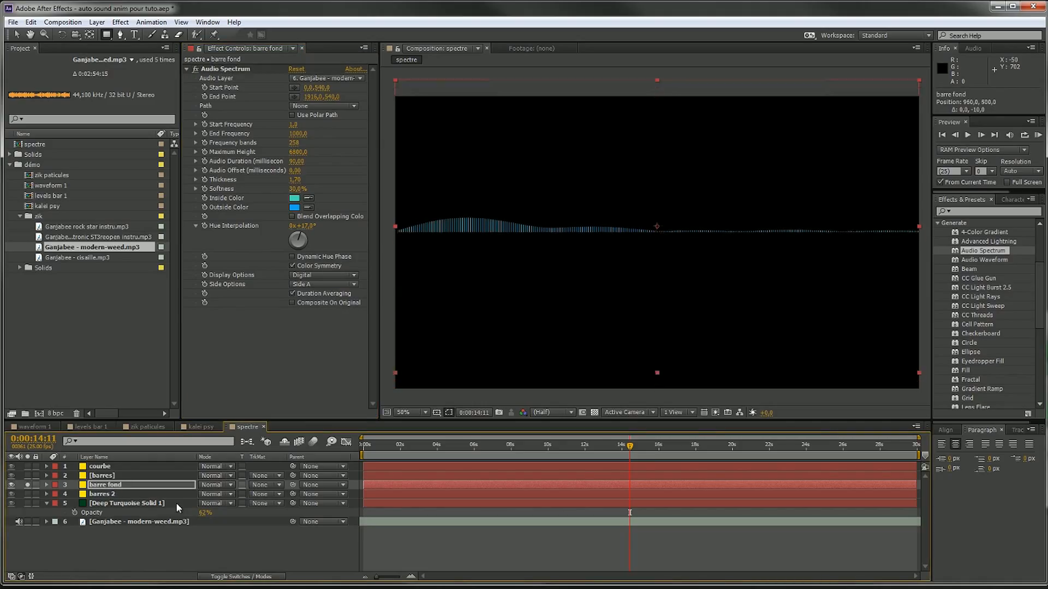
Duplicate the barre fond layer and set the copy's spectrum to Side B
{"action": "left_click", "coordinate": [116, 485]}
{"action": "key", "text": "ctrl+d"}
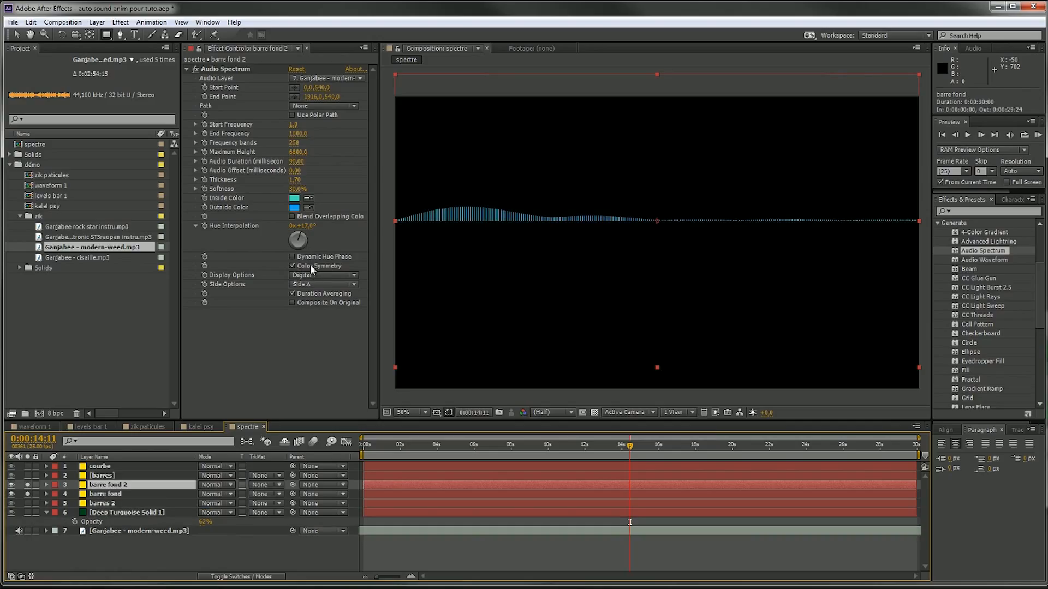
{"action": "left_click", "coordinate": [318, 285]}
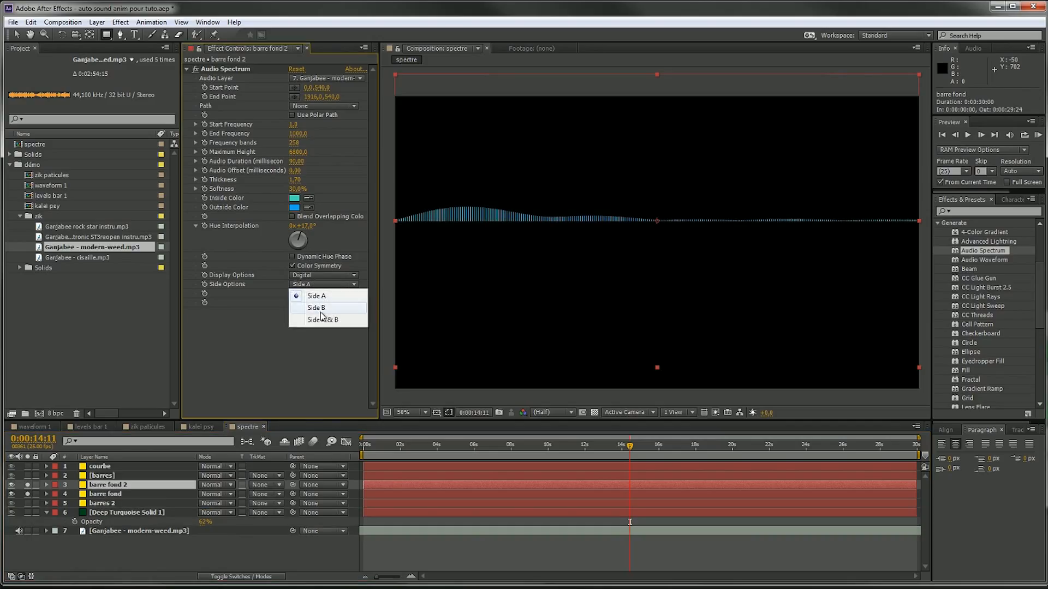
{"action": "left_click", "coordinate": [314, 307]}
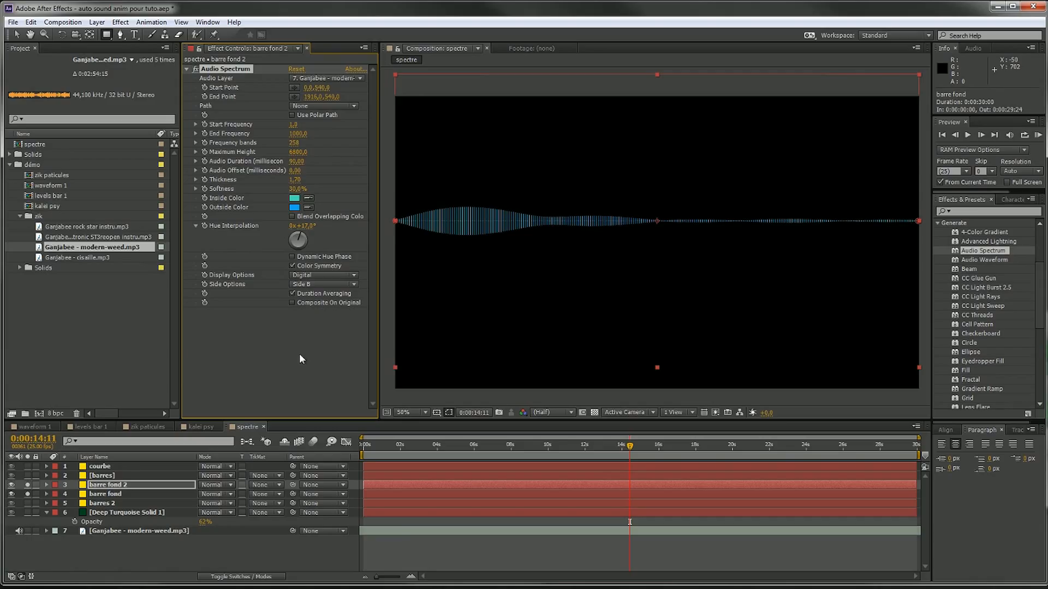
Move the barre fond 2 layer straight down to position 960, 620
{"action": "left_click", "coordinate": [123, 486]}
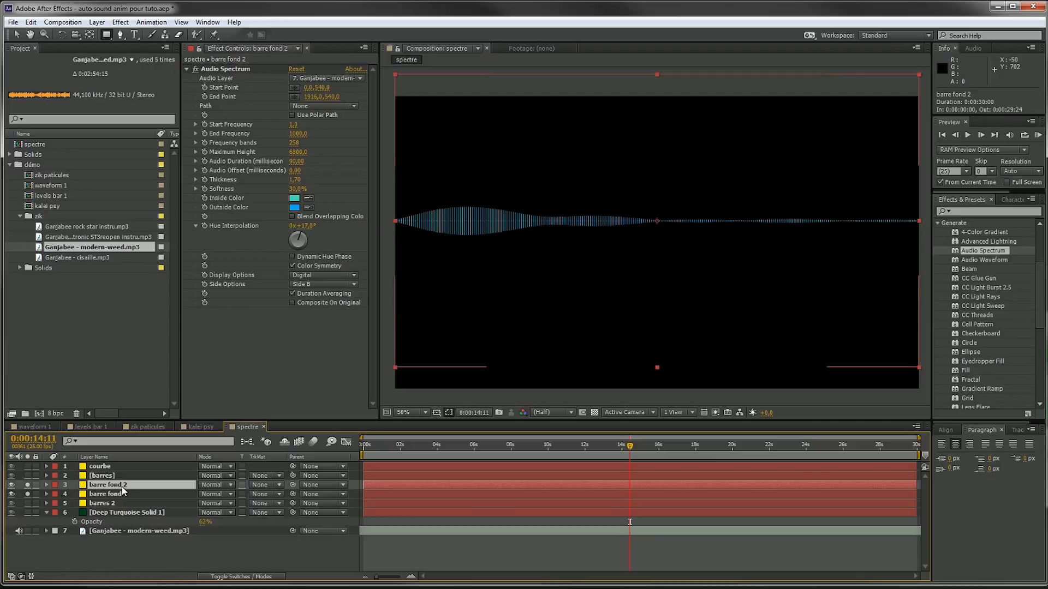
{"action": "key", "text": "shift+Down"}
{"action": "key", "text": "shift+Down"}
{"action": "key", "text": "shift+Down"}
{"action": "key", "text": "shift+Down"}
{"action": "key", "text": "shift+Down"}
{"action": "key", "text": "shift+Down"}
{"action": "key", "text": "shift+Down"}
{"action": "key", "text": "shift+Down"}
{"action": "key", "text": "shift+Down"}
{"action": "key", "text": "shift+Down"}
{"action": "key", "text": "shift+Down"}
{"action": "key", "text": "shift+Down"}
{"action": "key", "text": "shift+Down"}
{"action": "key", "text": "shift+Down"}
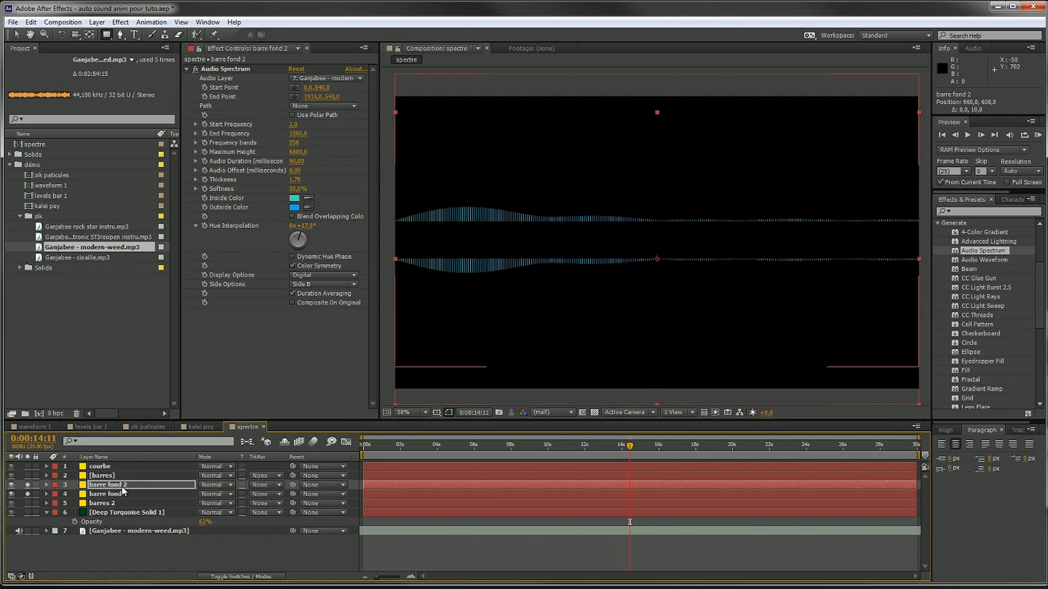
{"action": "key", "text": "shift+Down"}
{"action": "key", "text": "shift+Down"}
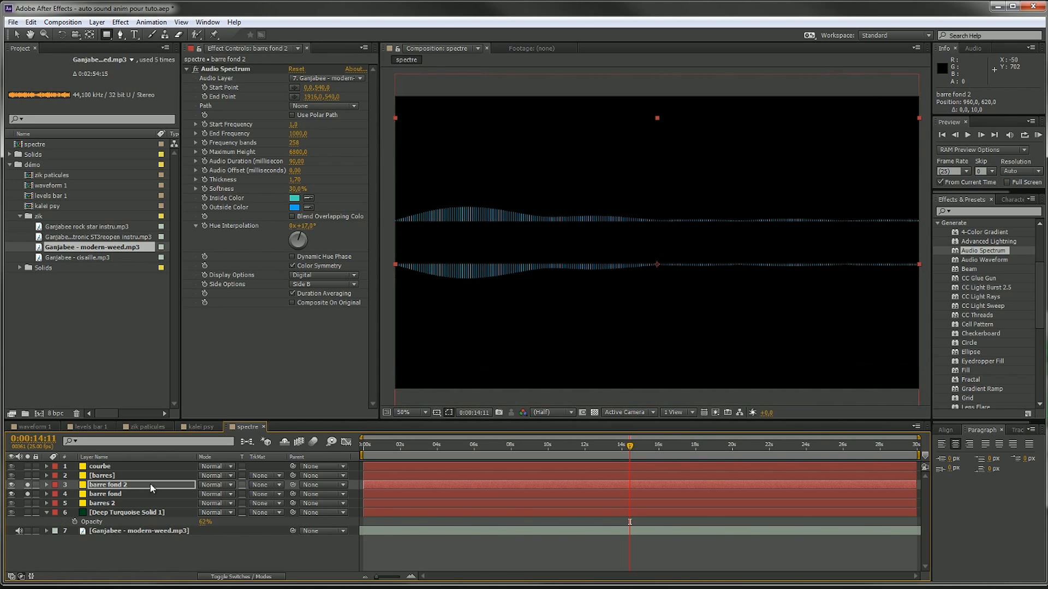
Unsolo both barre fond layers and check the full composition at a few moments around 12 to 13 seconds
{"action": "mouse_move", "coordinate": [612, 446]}
{"action": "left_mouse_down"}
{"action": "mouse_move", "coordinate": [554, 449]}
{"action": "mouse_move", "coordinate": [604, 452]}
{"action": "left_mouse_up"}
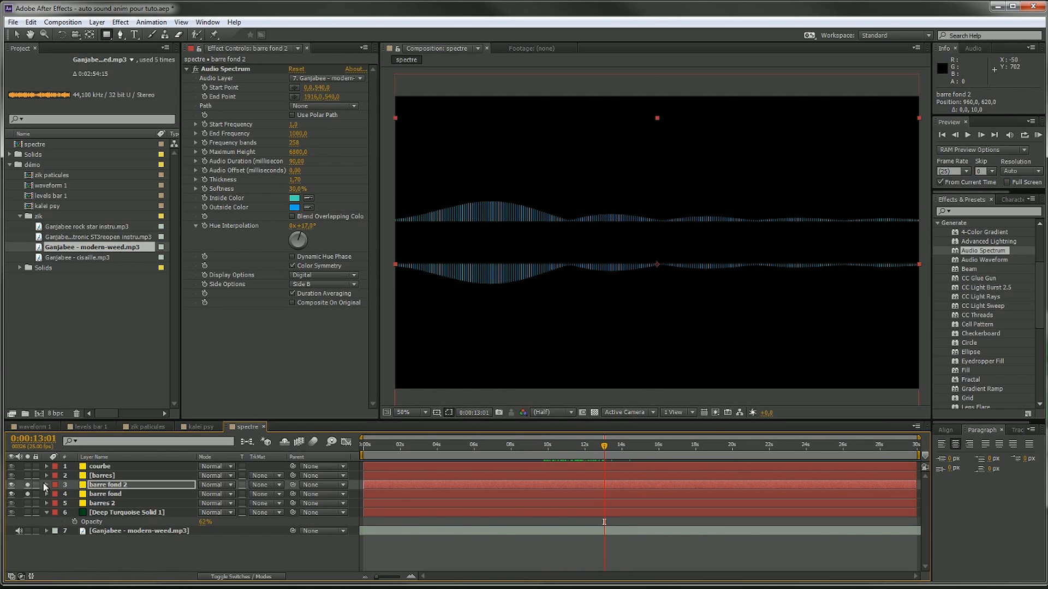
{"action": "left_click", "coordinate": [27, 494]}
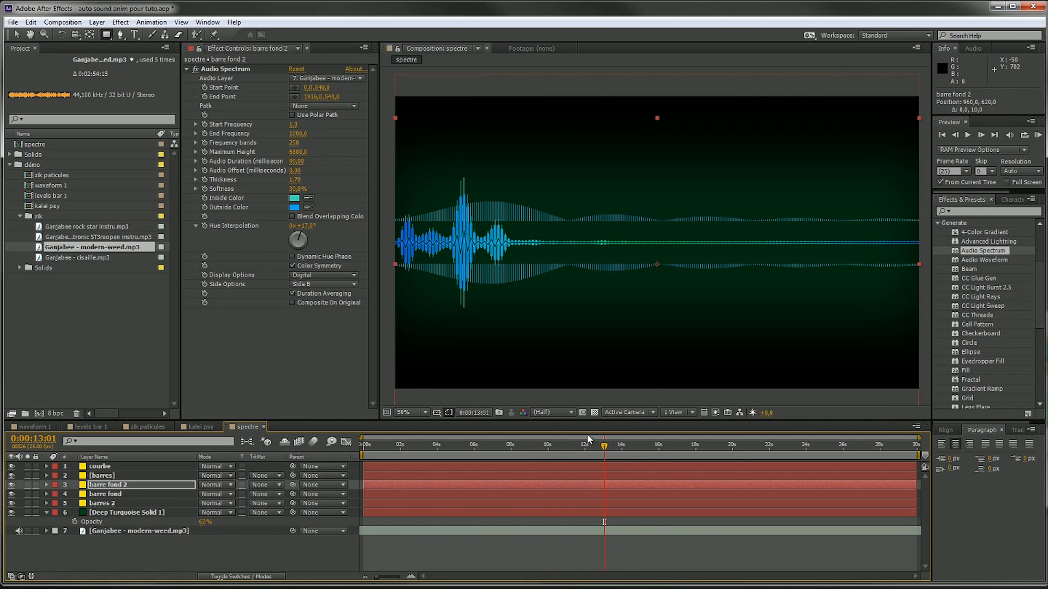
{"action": "mouse_move", "coordinate": [606, 449]}
{"action": "left_mouse_down"}
{"action": "mouse_move", "coordinate": [562, 450]}
{"action": "mouse_move", "coordinate": [595, 451]}
{"action": "left_mouse_up"}
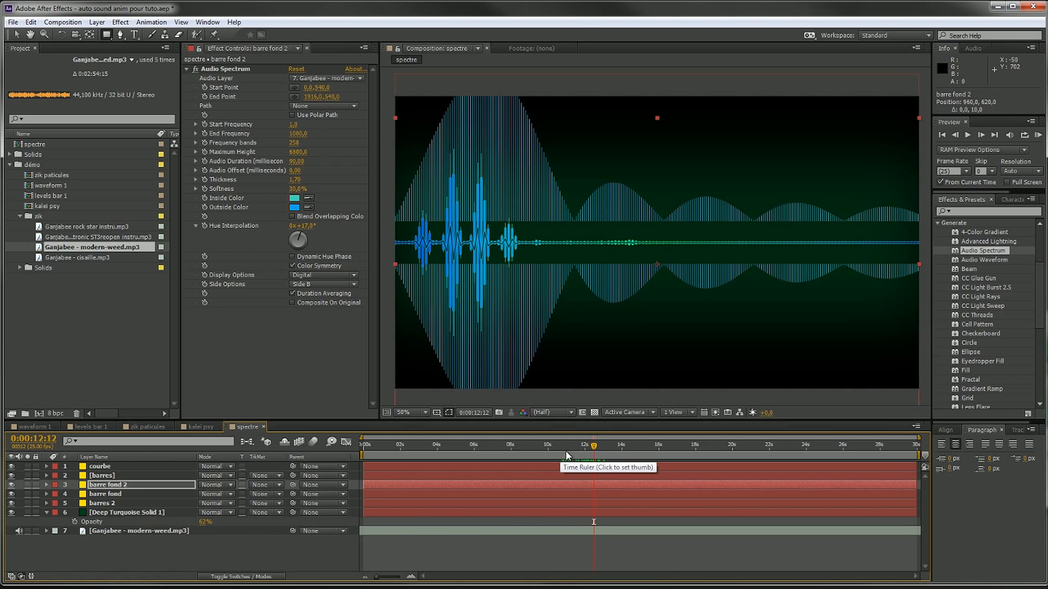
Apply the Fast Blur effect to the barre fond layer with a blurriness of 73
{"action": "left_click", "coordinate": [993, 213]}
{"action": "type", "text": "fast"}
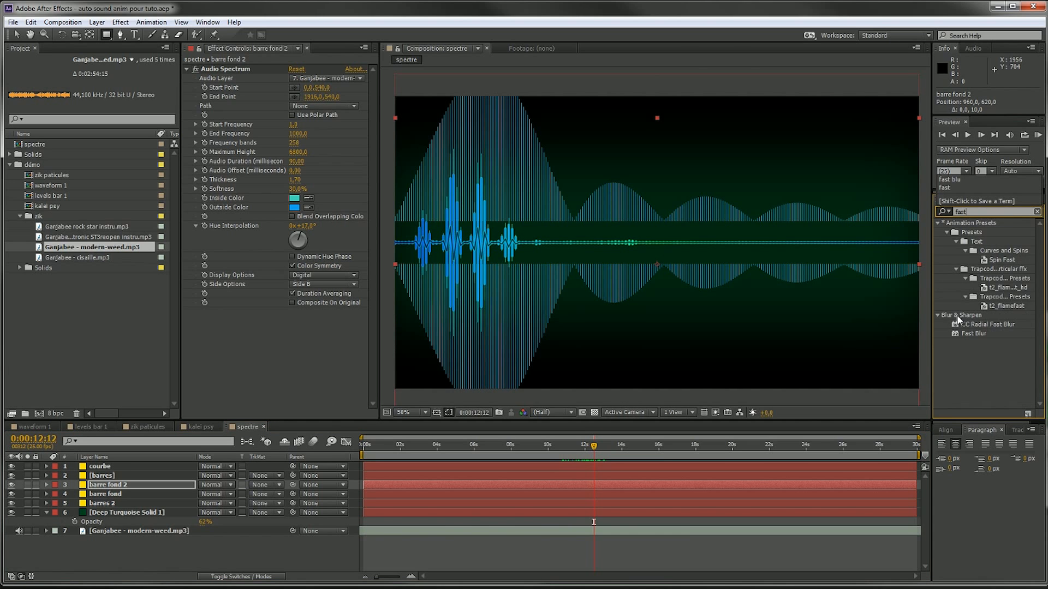
{"action": "type", "text": " blur"}
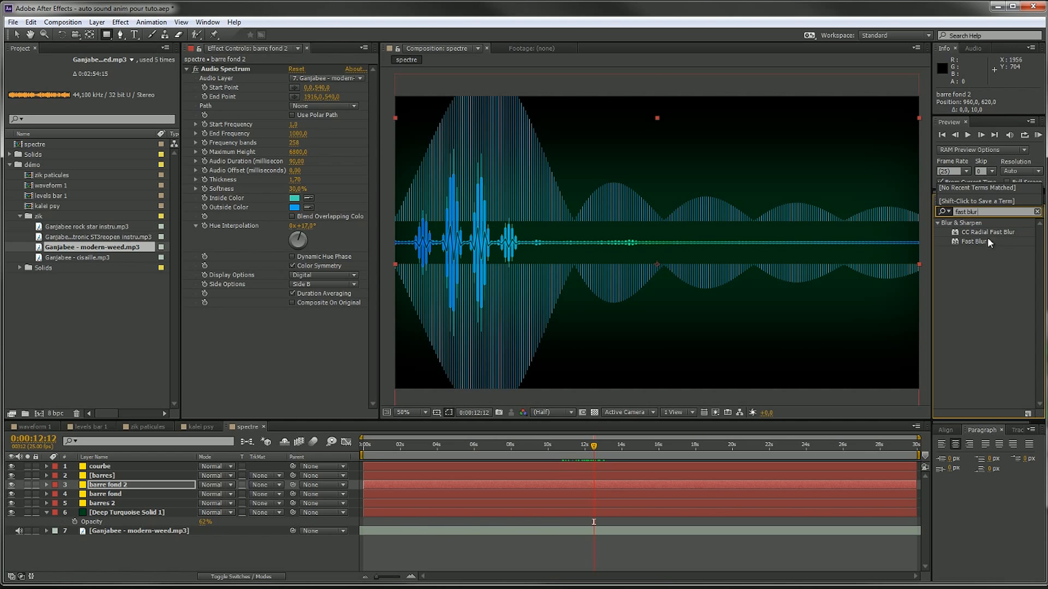
{"action": "left_click_drag", "start_coordinate": [981, 242], "coordinate": [136, 497]}
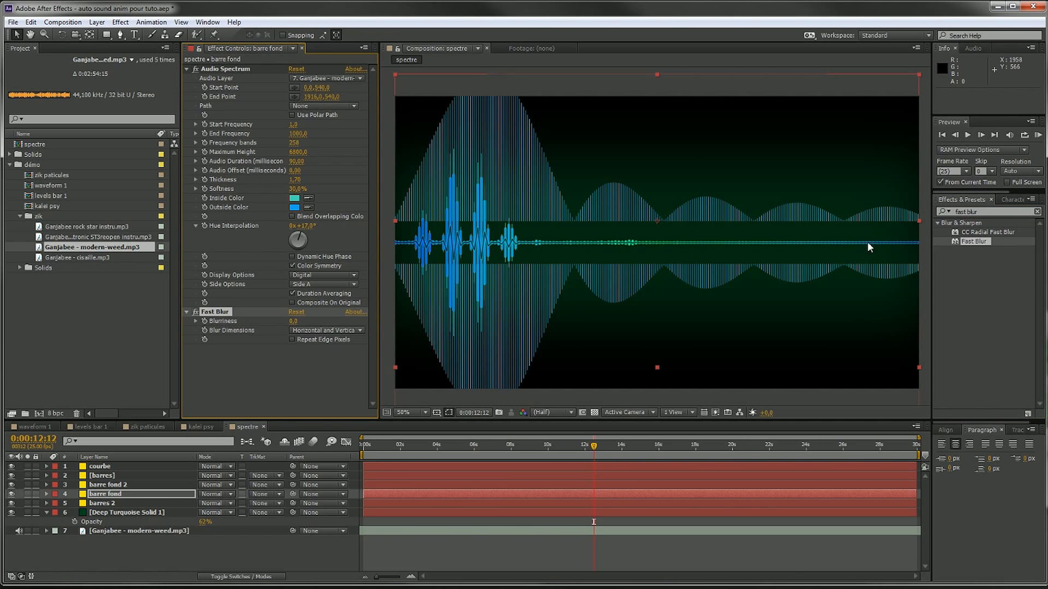
{"action": "left_click_drag", "start_coordinate": [294, 322], "coordinate": [338, 318]}
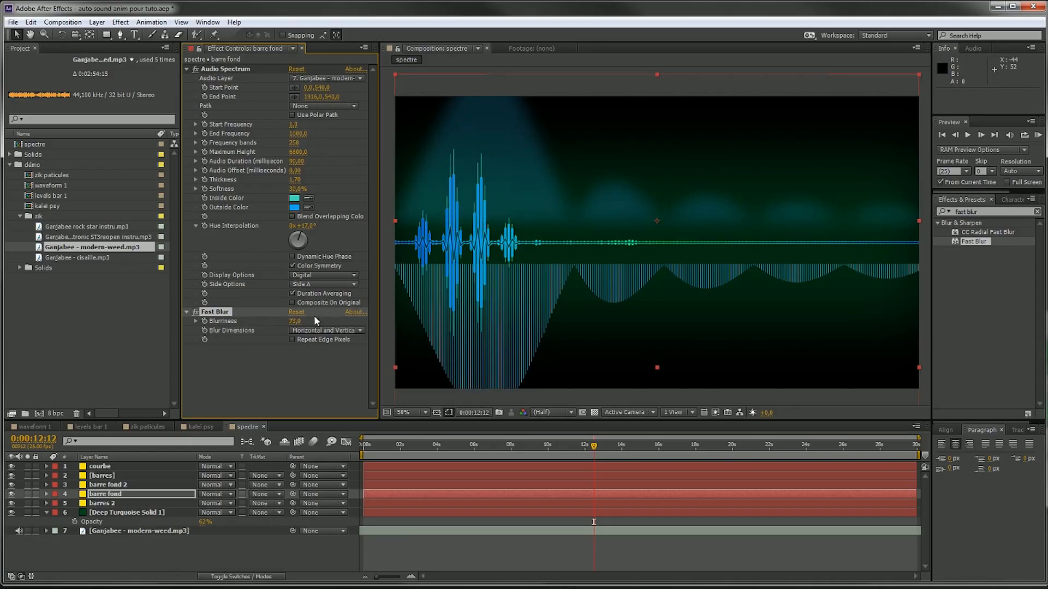
Copy the Fast Blur effect from barre fond to barre fond 2 and check the result near 15 seconds
{"action": "mouse_move", "coordinate": [978, 241]}
{"action": "left_mouse_down"}
{"action": "mouse_move", "coordinate": [696, 354]}
{"action": "mouse_move", "coordinate": [960, 247]}
{"action": "left_mouse_up"}
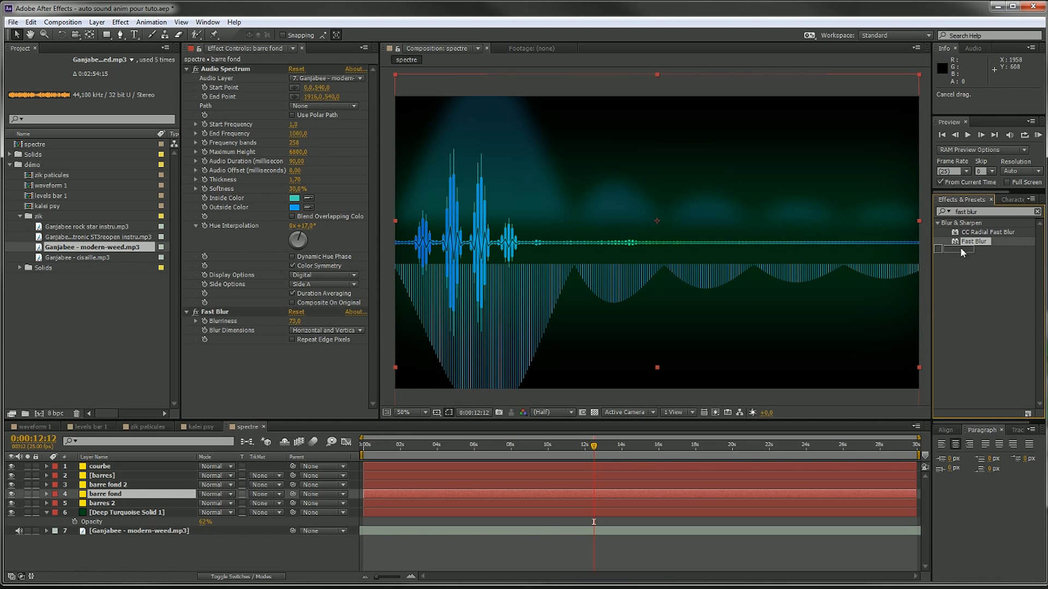
{"action": "left_click", "coordinate": [227, 311]}
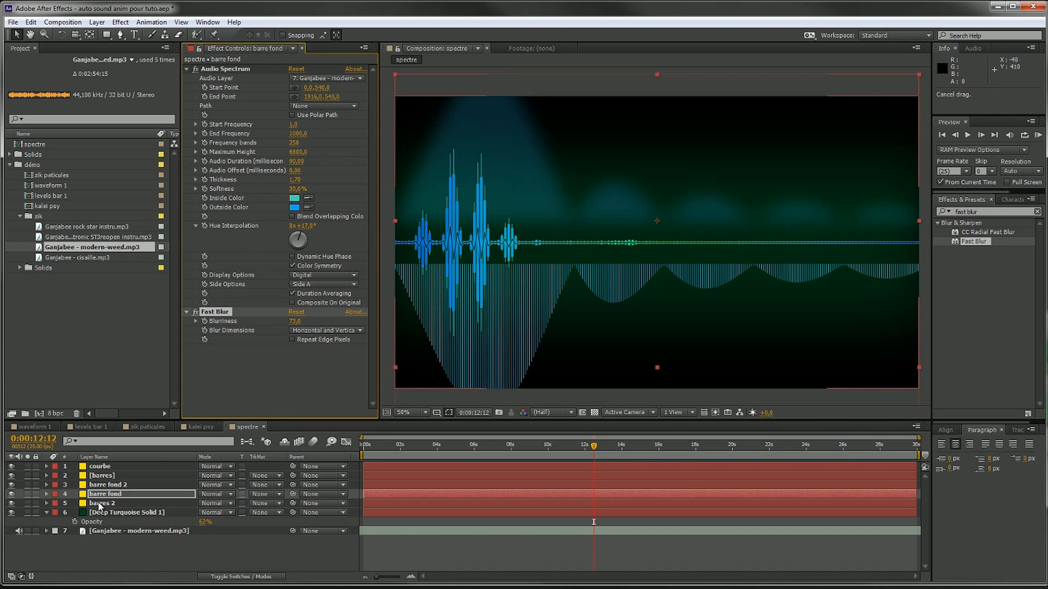
{"action": "left_click", "coordinate": [116, 486]}
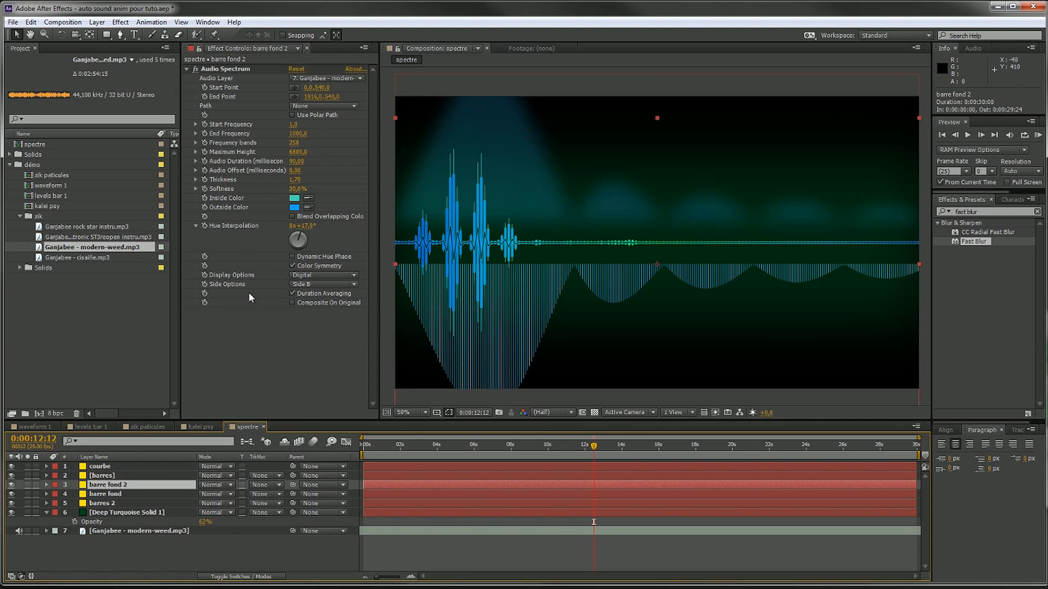
{"action": "left_click_drag", "start_coordinate": [592, 454], "coordinate": [656, 443]}
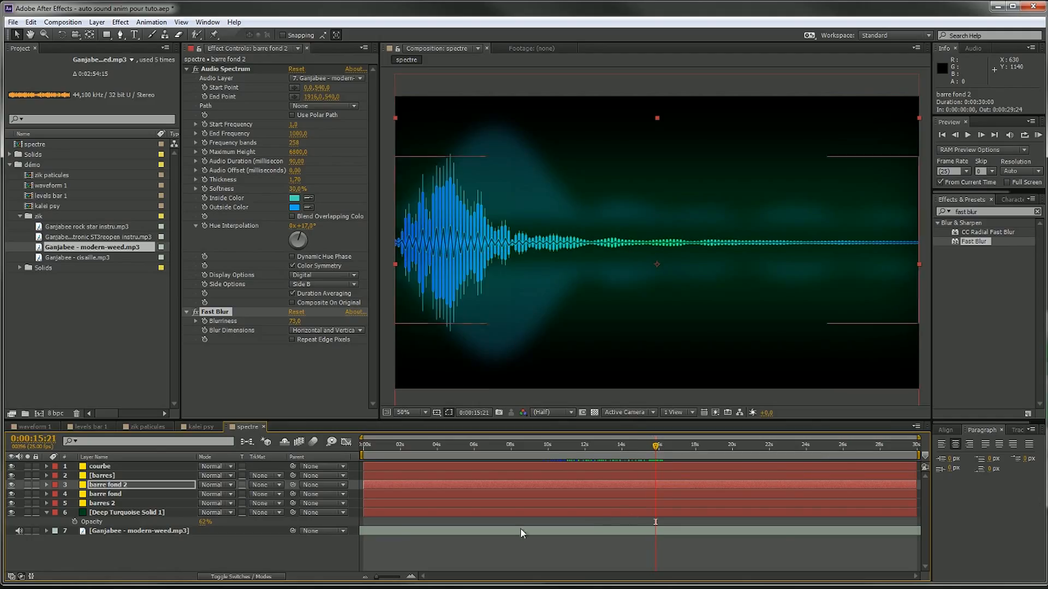
{"action": "left_click", "coordinate": [204, 561]}
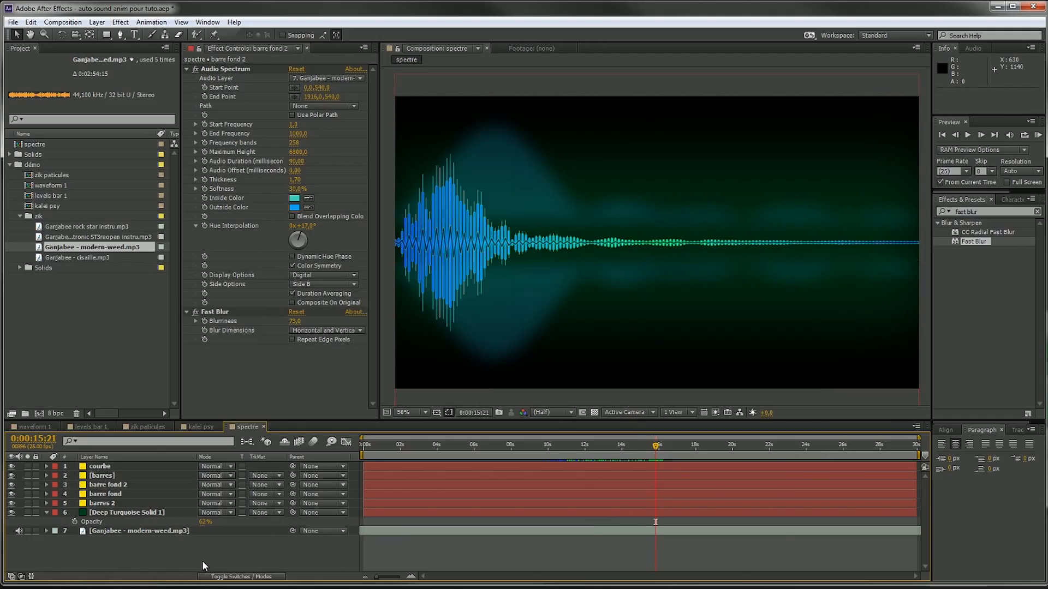
{"action": "left_click", "coordinate": [47, 512]}
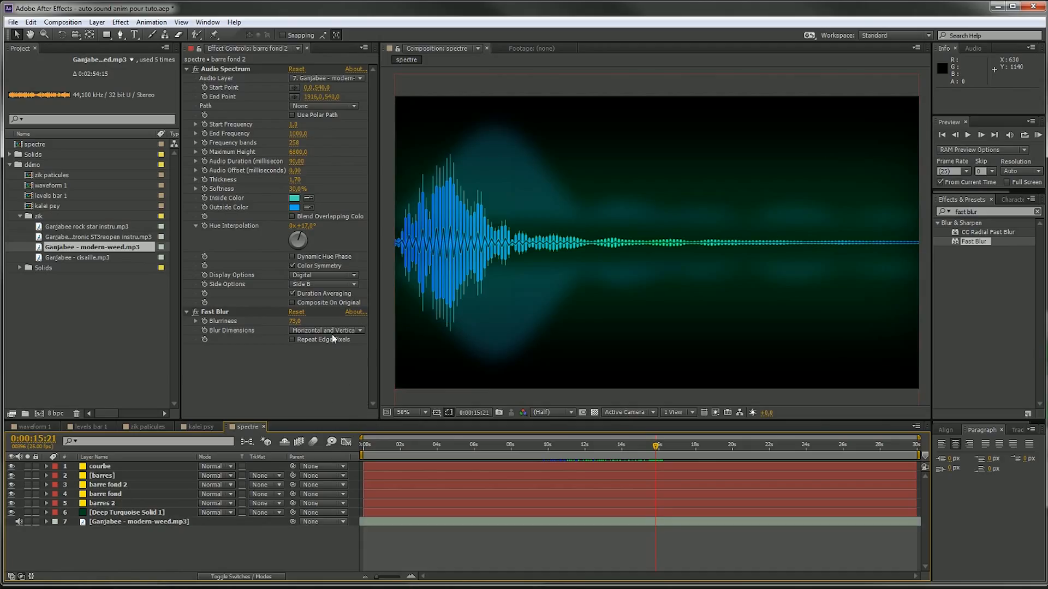
Duplicate the barre fond 2 layer and set the copy's Audio Spectrum display option to Analog dots
{"action": "left_click", "coordinate": [112, 485]}
{"action": "left_click", "coordinate": [120, 495]}
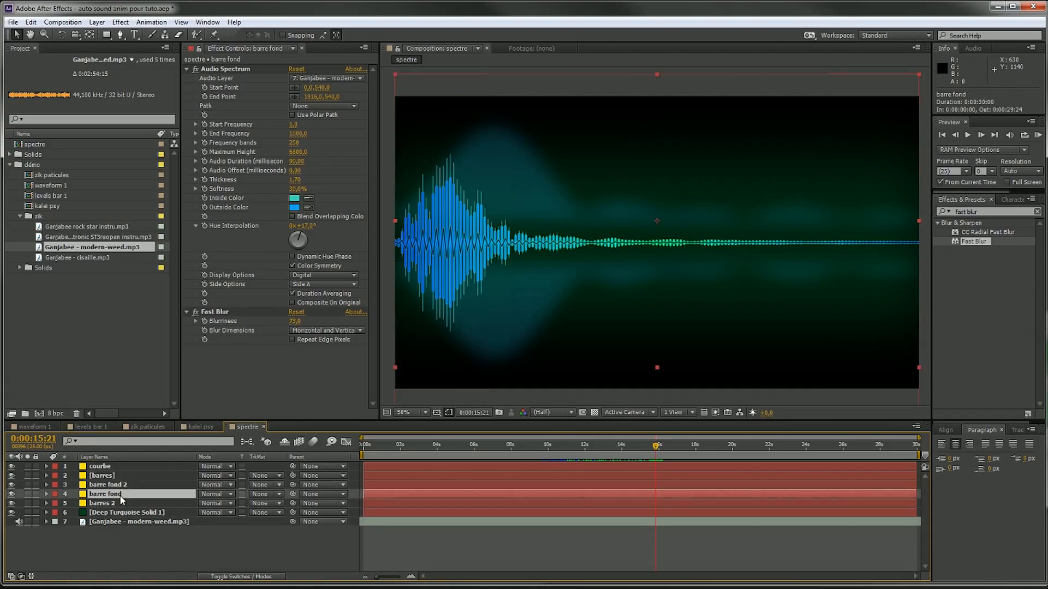
{"action": "left_click", "coordinate": [127, 485]}
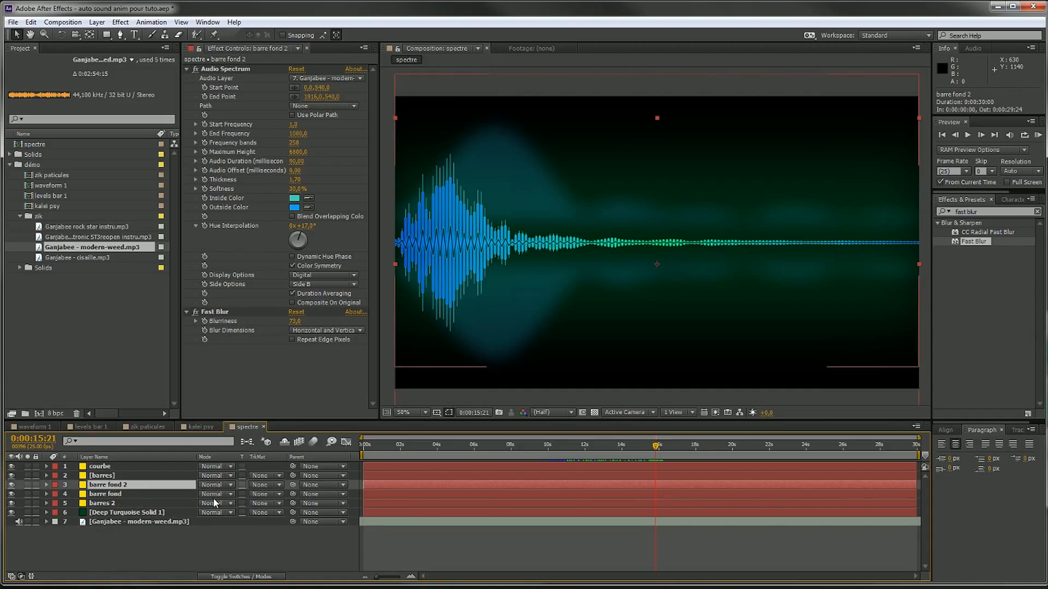
{"action": "key", "text": "ctrl+d"}
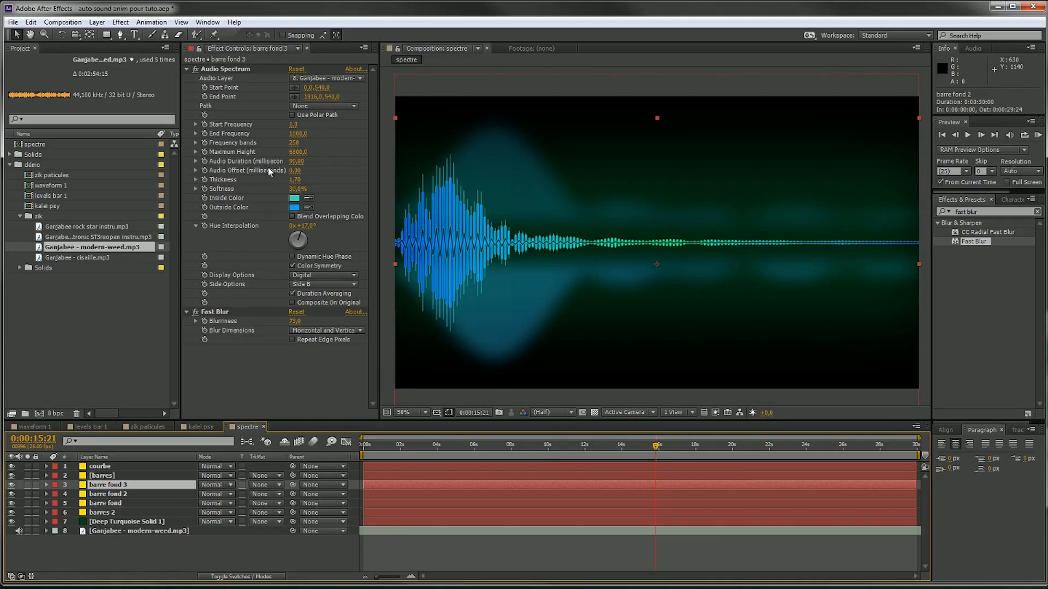
{"action": "left_click", "coordinate": [325, 284]}
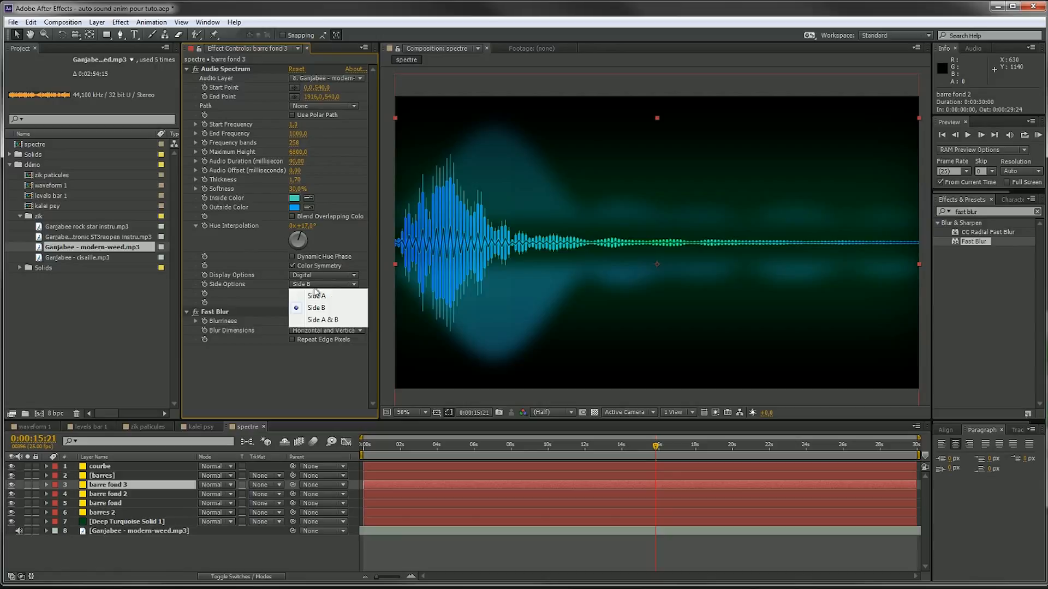
{"action": "left_click", "coordinate": [282, 304]}
{"action": "left_click", "coordinate": [325, 275]}
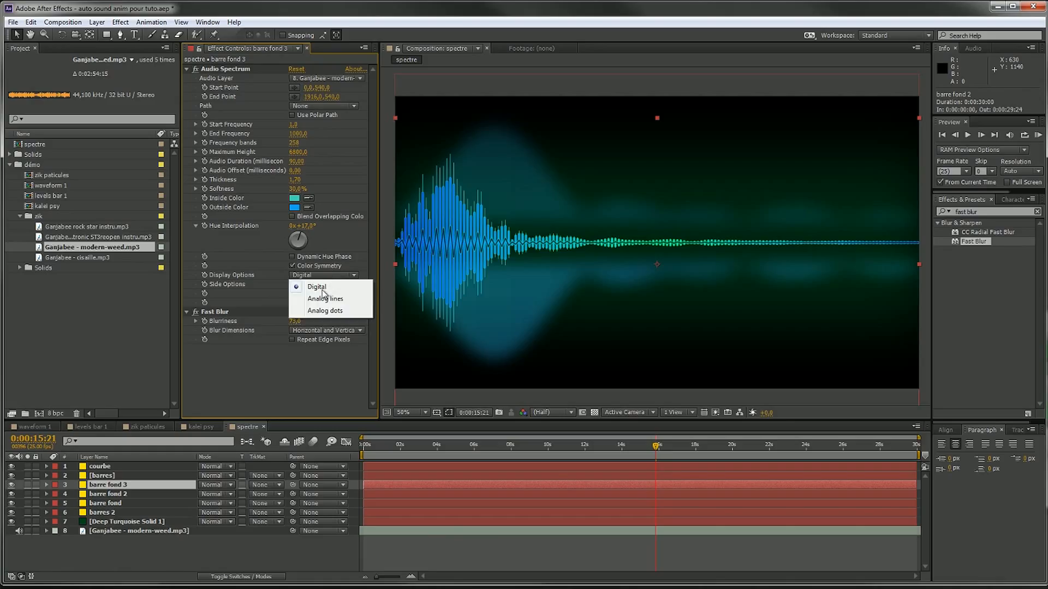
{"action": "left_click", "coordinate": [318, 306]}
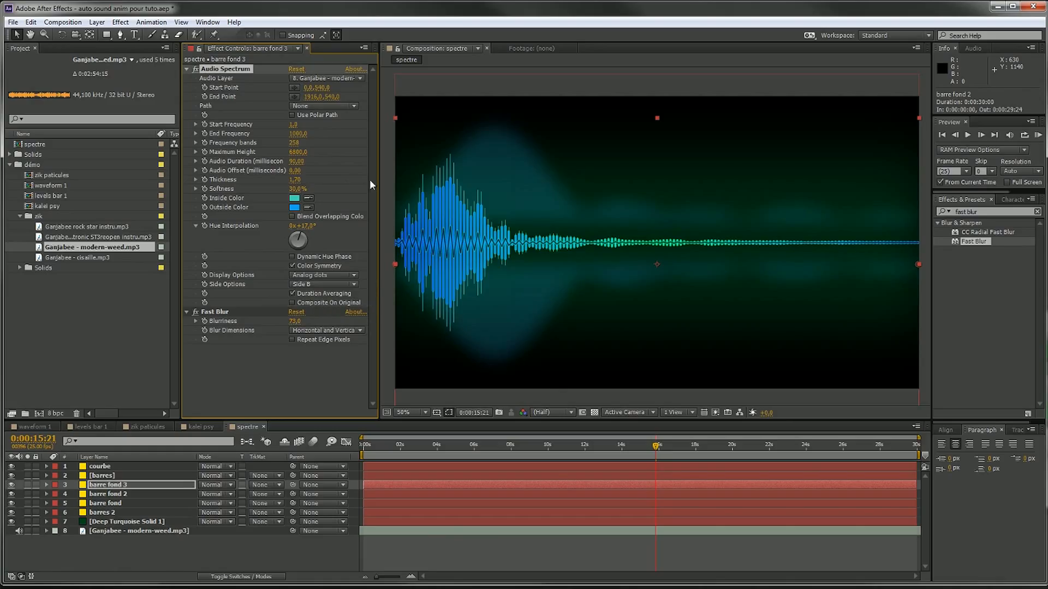
Remove the Fast Blur effect from the barre fond 3 layer and check the dots around 18 seconds
{"action": "left_click", "coordinate": [210, 312]}
{"action": "key", "text": "Delete"}
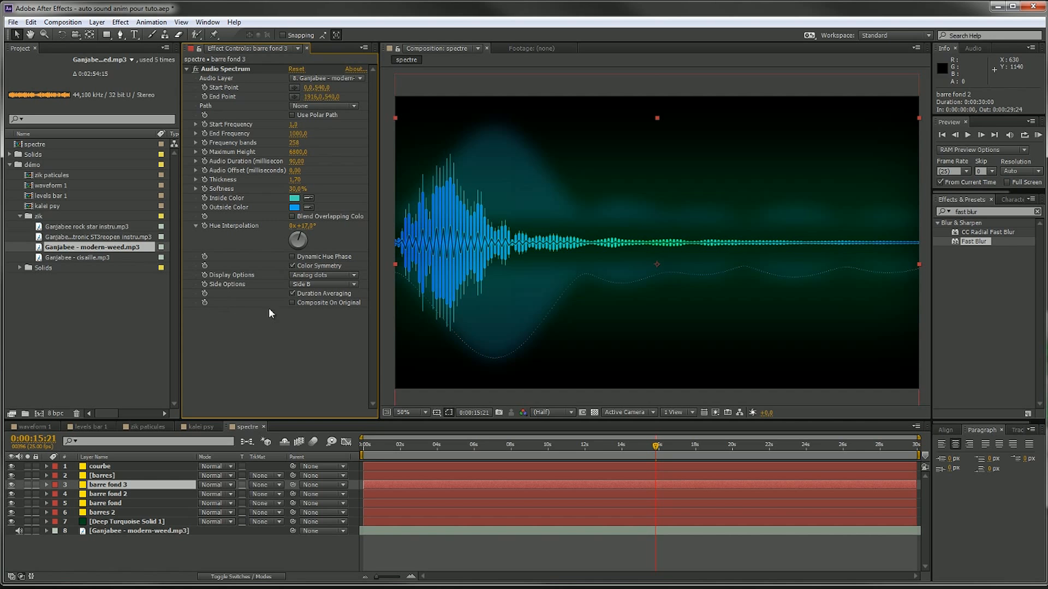
{"action": "left_click_drag", "start_coordinate": [657, 445], "coordinate": [704, 445]}
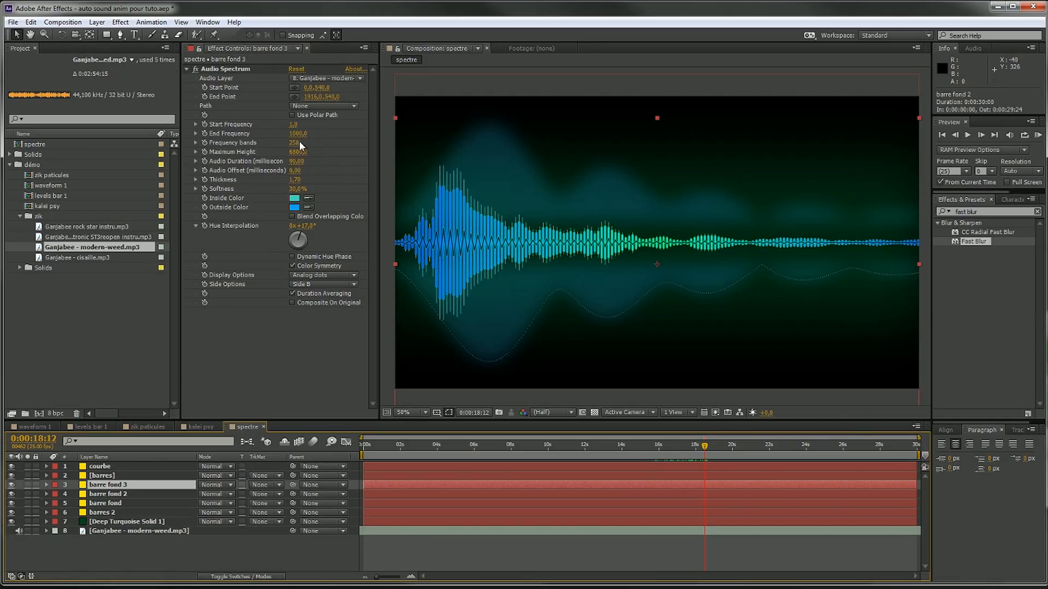
Set the barre fond 3 spectrum to 227 frequency bands and a maximum height of 2100, with duration averaging off
{"action": "mouse_move", "coordinate": [293, 142]}
{"action": "left_mouse_down"}
{"action": "mouse_move", "coordinate": [278, 145]}
{"action": "mouse_move", "coordinate": [312, 143]}
{"action": "mouse_move", "coordinate": [280, 143]}
{"action": "left_mouse_up"}
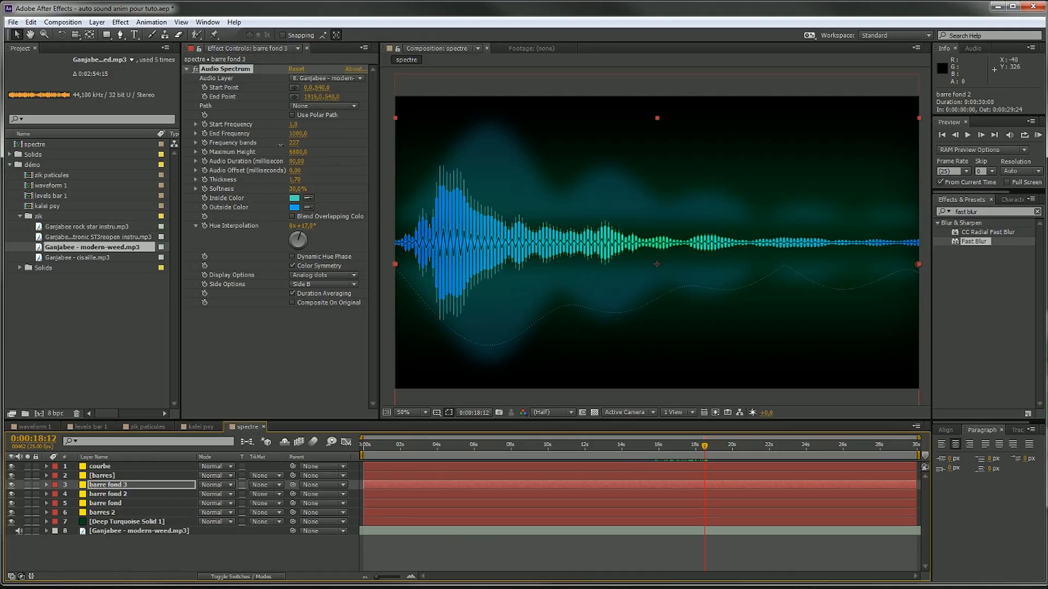
{"action": "left_click", "coordinate": [314, 285]}
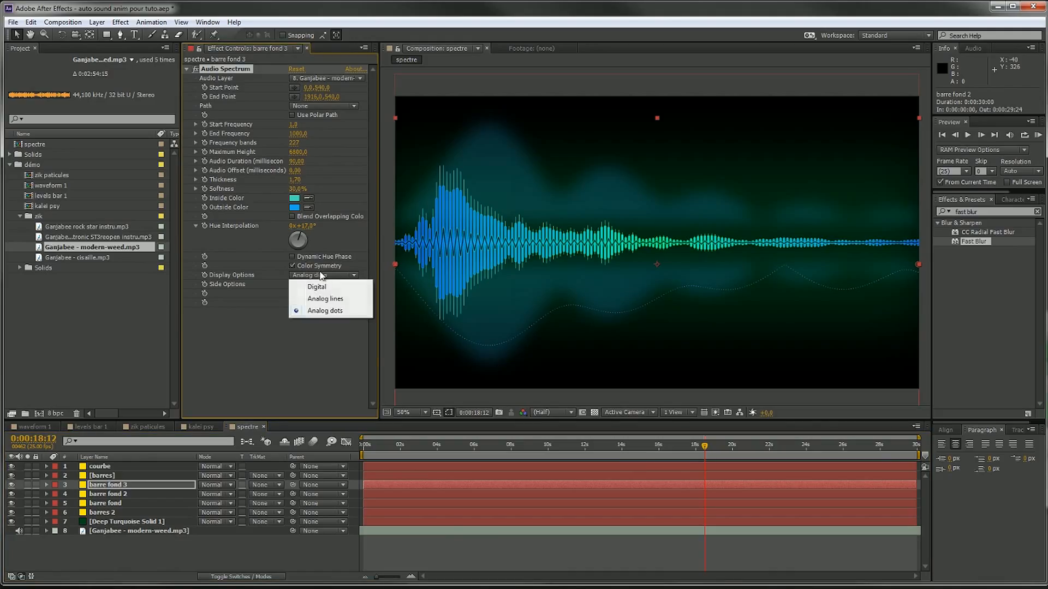
{"action": "left_click", "coordinate": [323, 321]}
{"action": "left_click", "coordinate": [318, 295]}
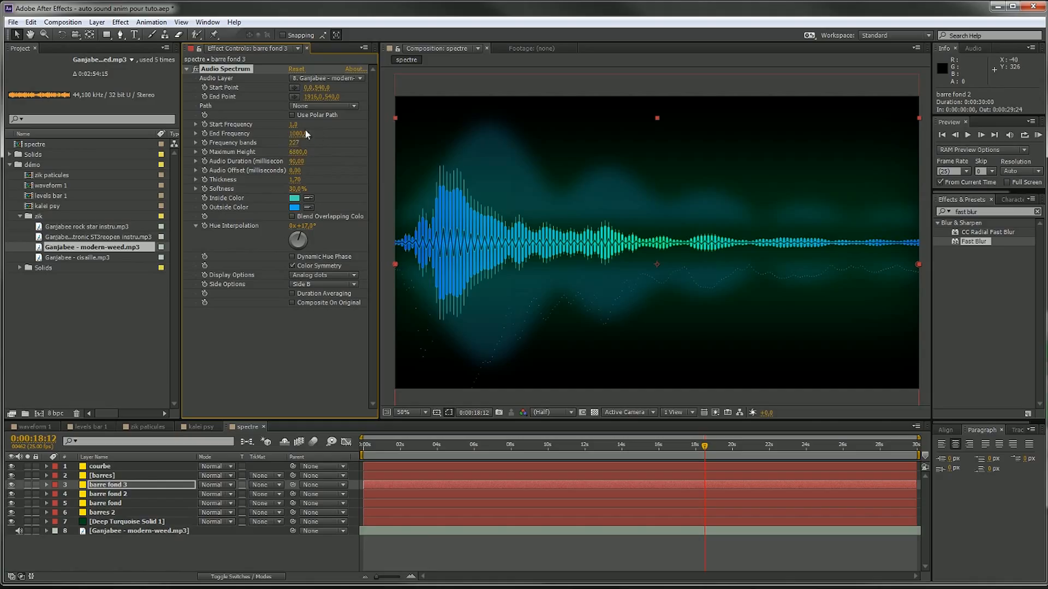
{"action": "left_click_drag", "start_coordinate": [302, 155], "coordinate": [262, 156]}
Rename the barre fond 3 layer as dots1
{"action": "left_click", "coordinate": [132, 483]}
{"action": "key", "text": "Return"}
{"action": "type", "text": "do"}
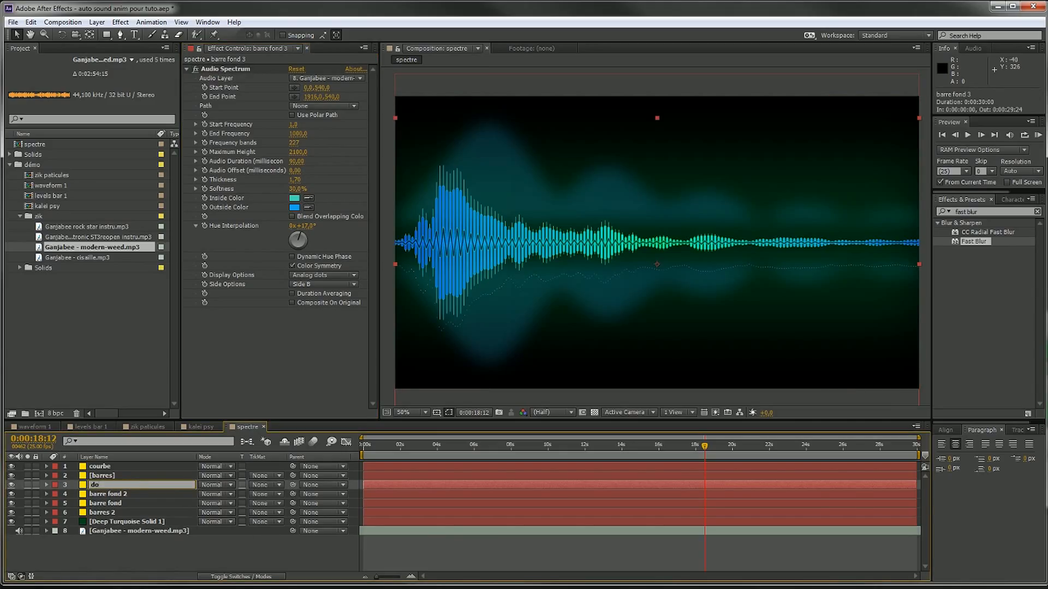
{"action": "type", "text": "ts1"}
{"action": "key", "text": "Return"}
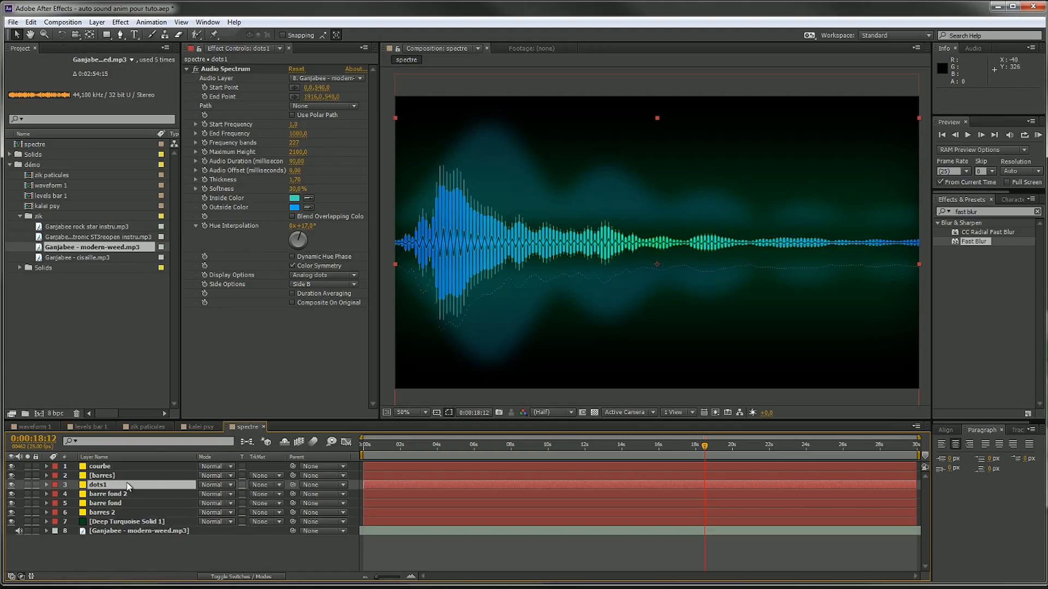
Duplicate the dots1 layer and set the copy's side option to Side A
{"action": "key", "text": "ctrl+d"}
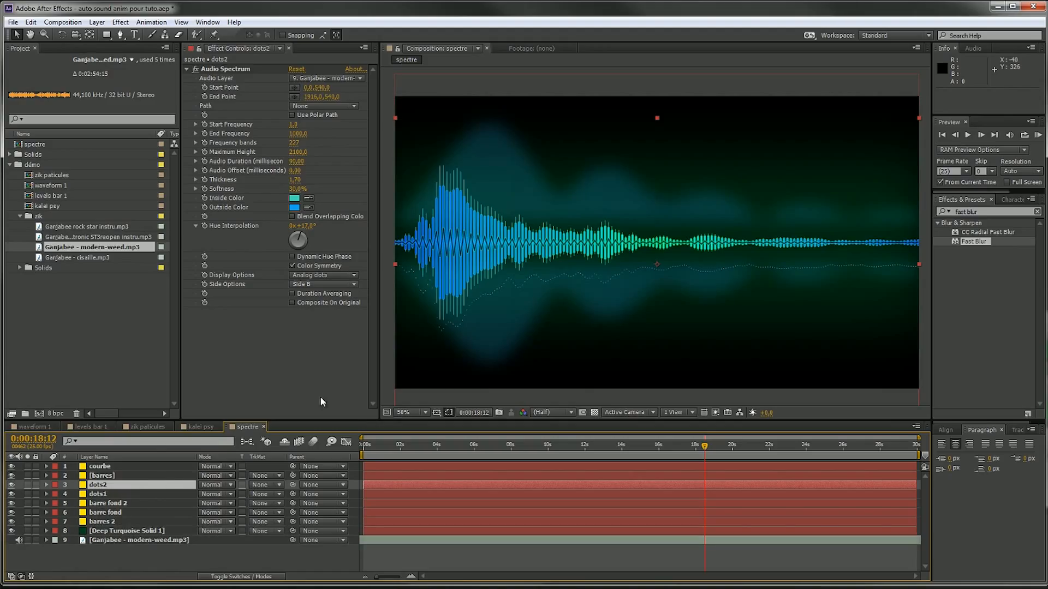
{"action": "left_click", "coordinate": [336, 288]}
{"action": "left_click", "coordinate": [333, 294]}
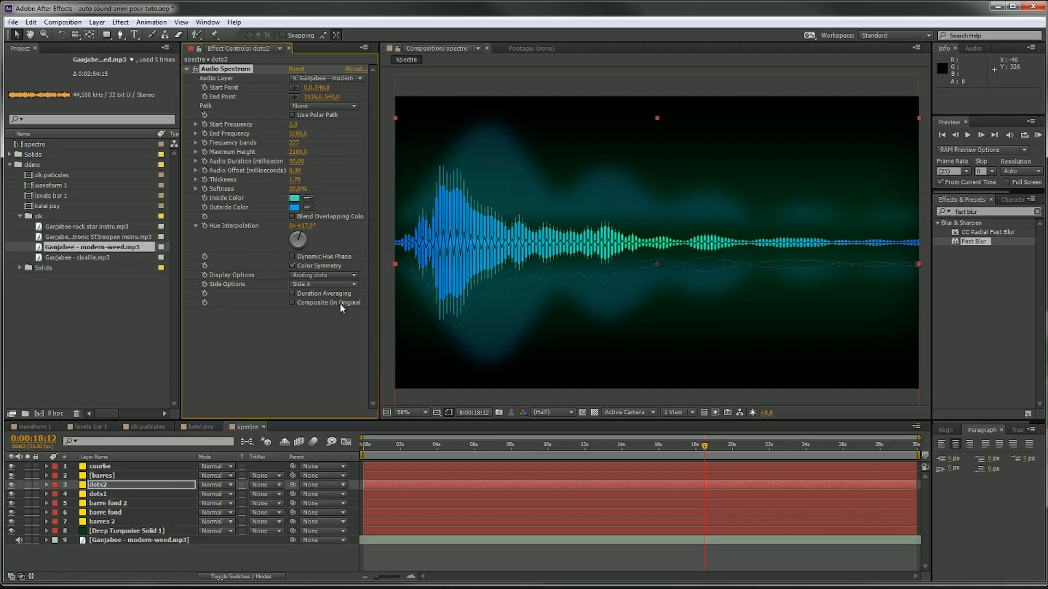
Move the dots2 layer straight up to position 960, 460 and check the composition around 13 seconds
{"action": "left_click", "coordinate": [124, 485]}
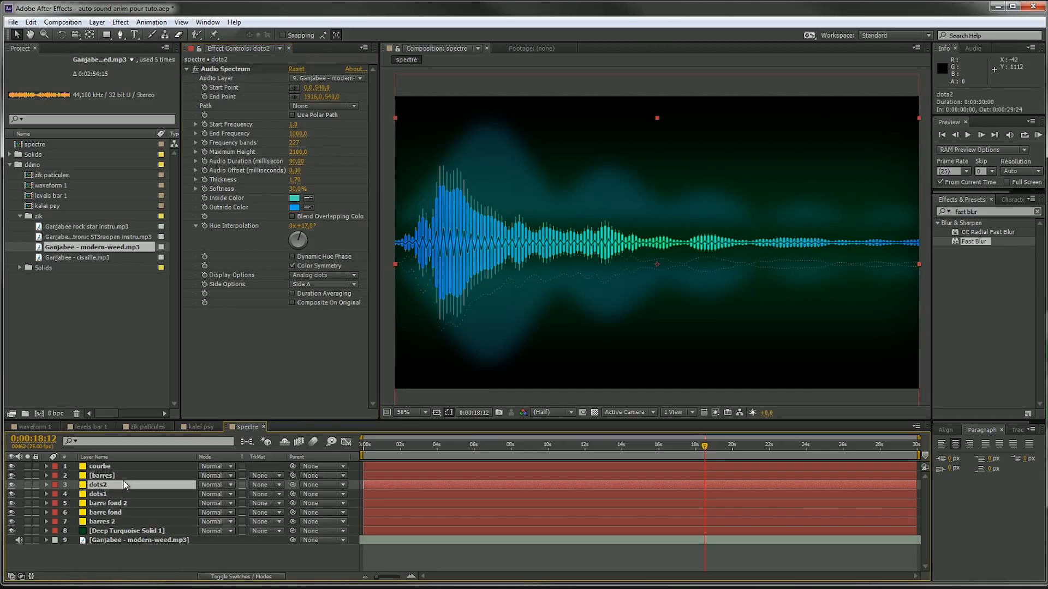
{"action": "key", "text": "shift+Up"}
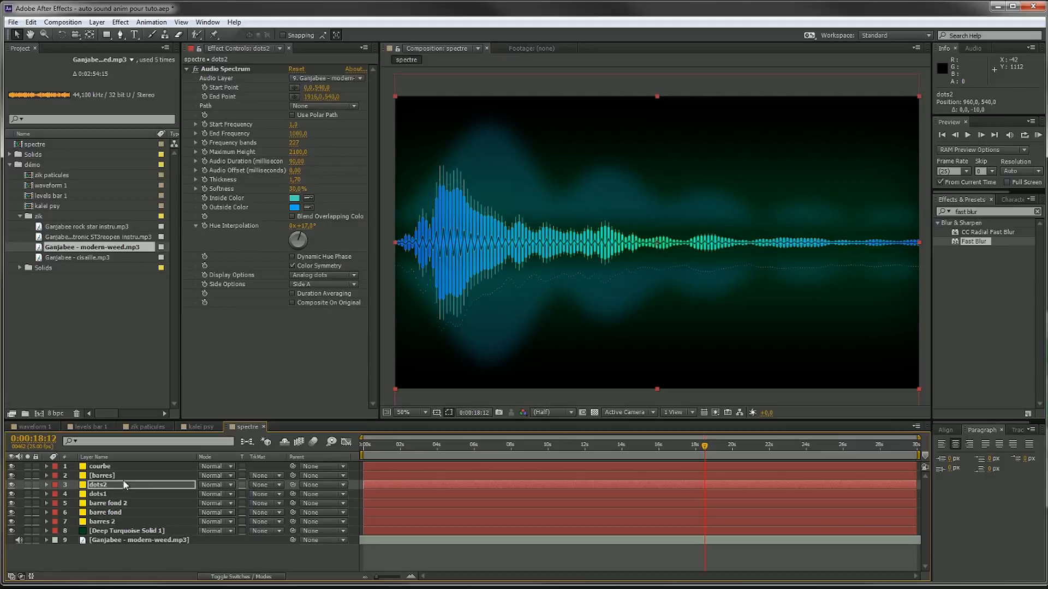
{"action": "key", "text": "shift+Up"}
{"action": "key", "text": "shift+Up"}
{"action": "key", "text": "shift+Up"}
{"action": "key", "text": "shift+Up"}
{"action": "key", "text": "shift+Up"}
{"action": "key", "text": "shift+Up"}
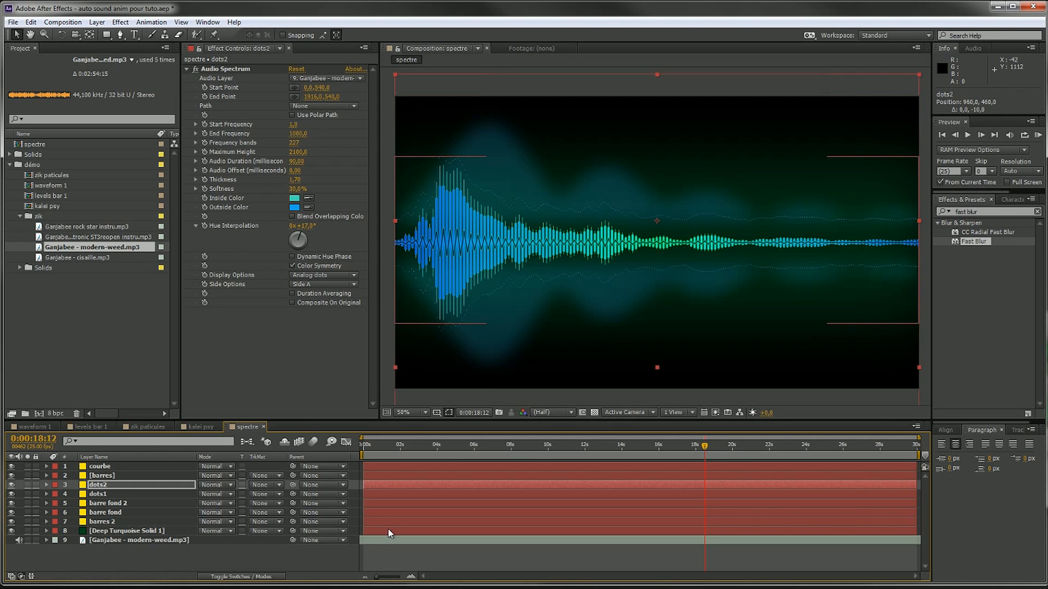
{"action": "left_click_drag", "start_coordinate": [465, 448], "coordinate": [605, 444]}
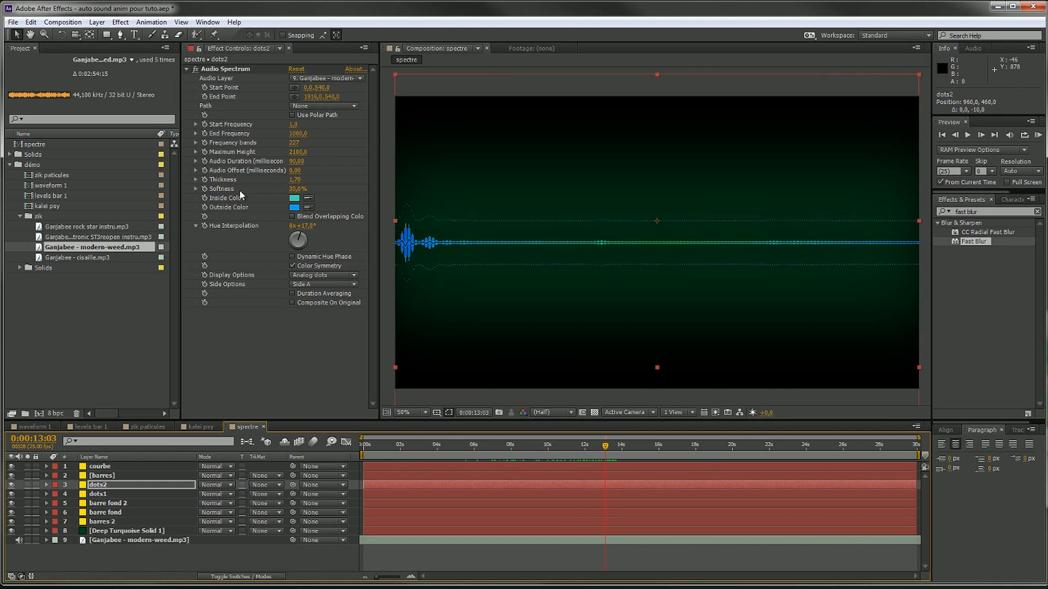
Set the spectrum thickness to 8.20 on both the dots2 and dots1 layers
{"action": "left_click", "coordinate": [107, 484]}
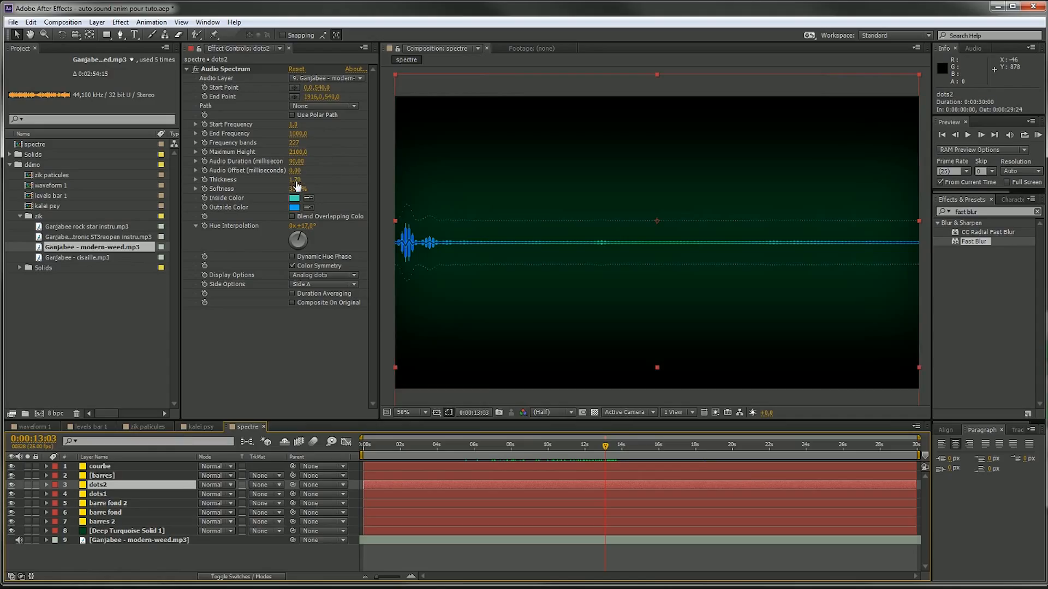
{"action": "left_click_drag", "start_coordinate": [295, 180], "coordinate": [330, 176]}
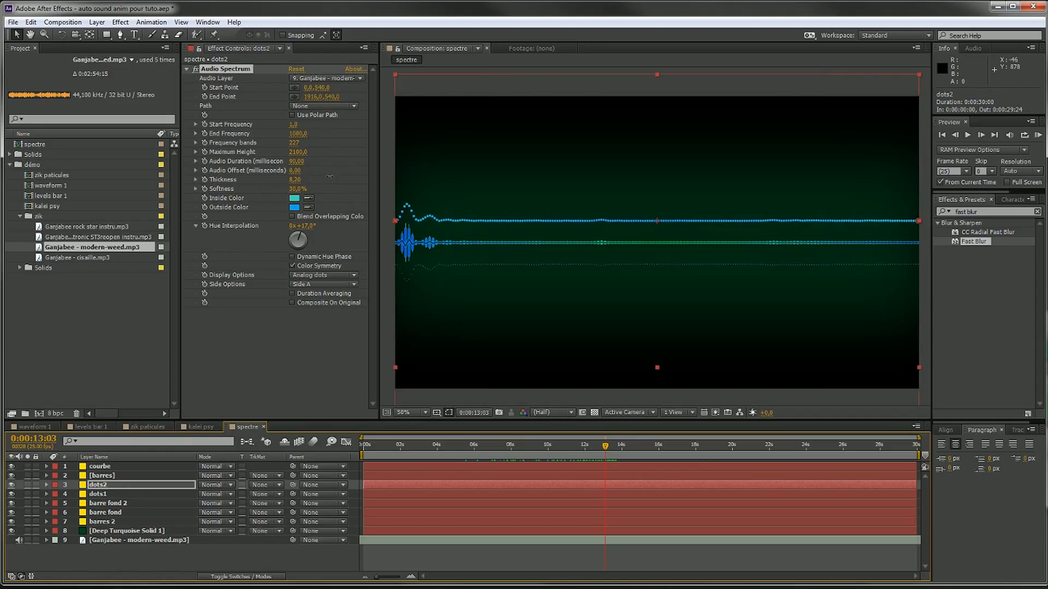
{"action": "left_click", "coordinate": [98, 494]}
{"action": "left_click", "coordinate": [293, 180]}
{"action": "type", "text": "8"}
{"action": "left_click", "coordinate": [356, 170]}
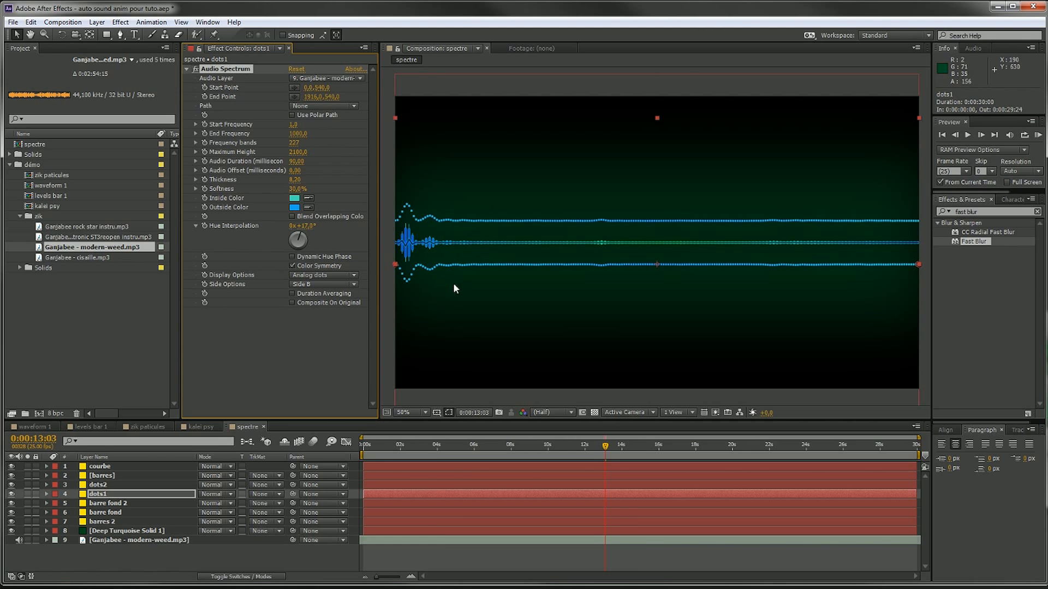
At 6 seconds, move the dots1 layer straight down to position 960, 660
{"action": "left_click", "coordinate": [453, 447]}
{"action": "left_click_drag", "start_coordinate": [457, 449], "coordinate": [475, 446]}
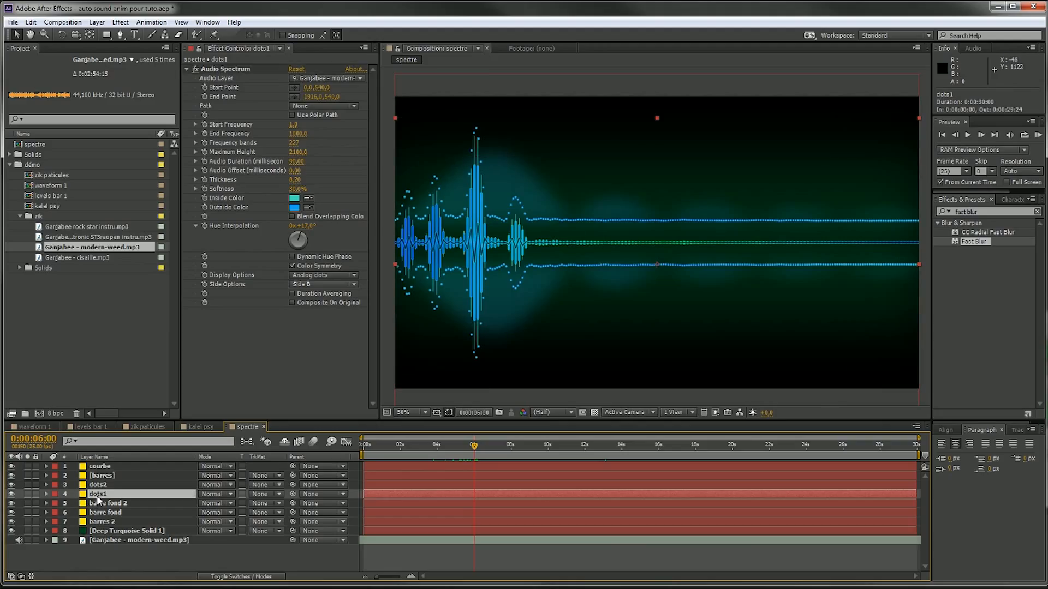
{"action": "key", "text": "shift+Up"}
{"action": "key", "text": "shift+Down"}
{"action": "key", "text": "shift+Down"}
{"action": "key", "text": "shift+Down"}
{"action": "key", "text": "shift+Down"}
{"action": "key", "text": "shift+Down"}
{"action": "key", "text": "shift+Down"}
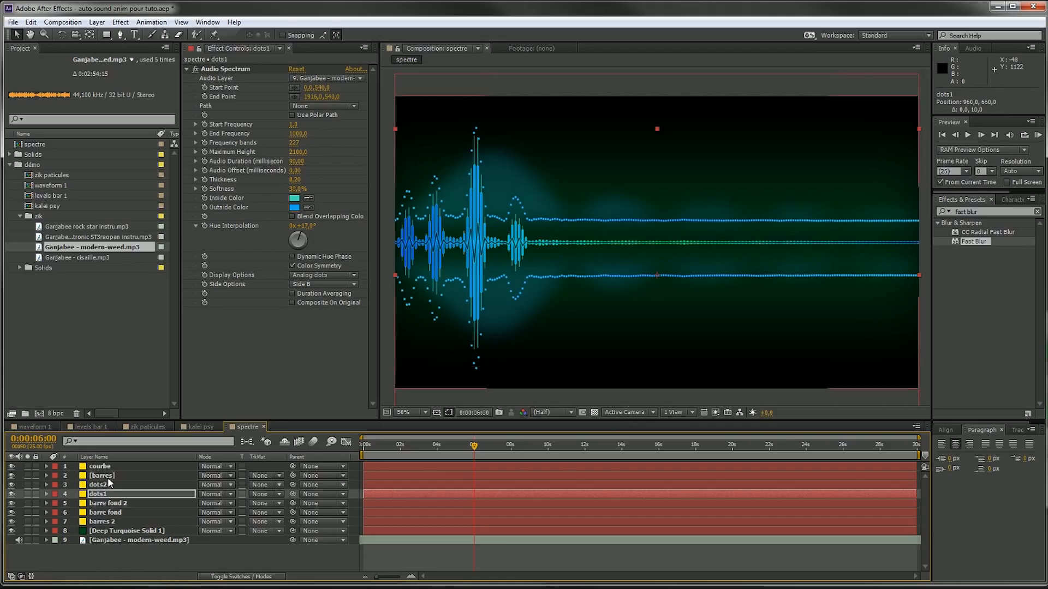
Move the dots2 layer straight up to position 960, 420 and check the result around 11 seconds
{"action": "left_click", "coordinate": [104, 485]}
{"action": "key", "text": "shift+Up"}
{"action": "key", "text": "shift+Up"}
{"action": "key", "text": "shift+Up"}
{"action": "key", "text": "shift+Up"}
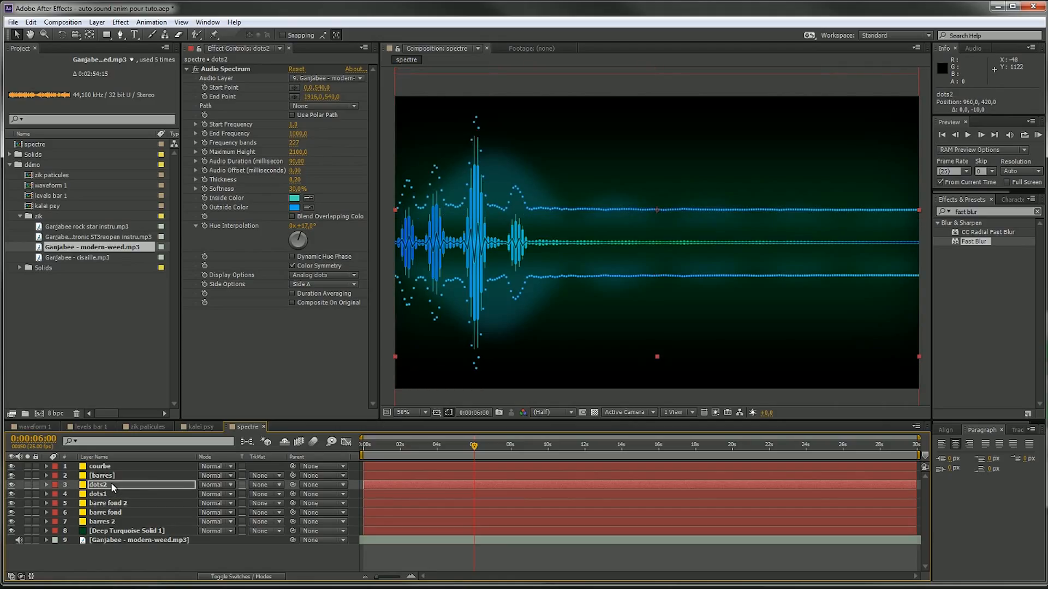
{"action": "key", "text": "shift+Up"}
{"action": "key", "text": "shift+Up"}
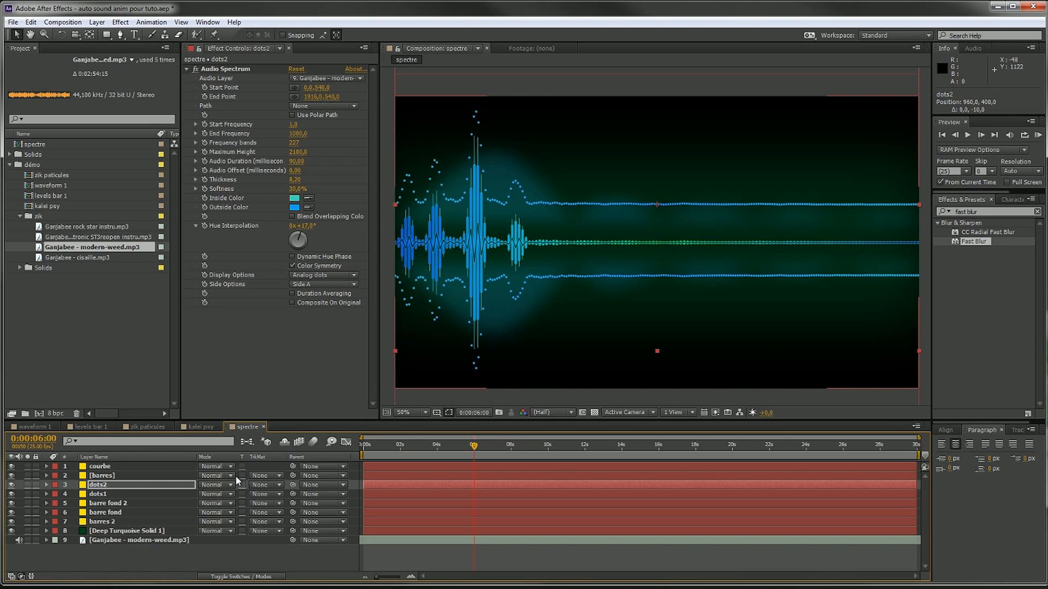
{"action": "key", "text": "shift+Down"}
{"action": "key", "text": "shift+Down"}
{"action": "left_click_drag", "start_coordinate": [473, 446], "coordinate": [576, 451]}
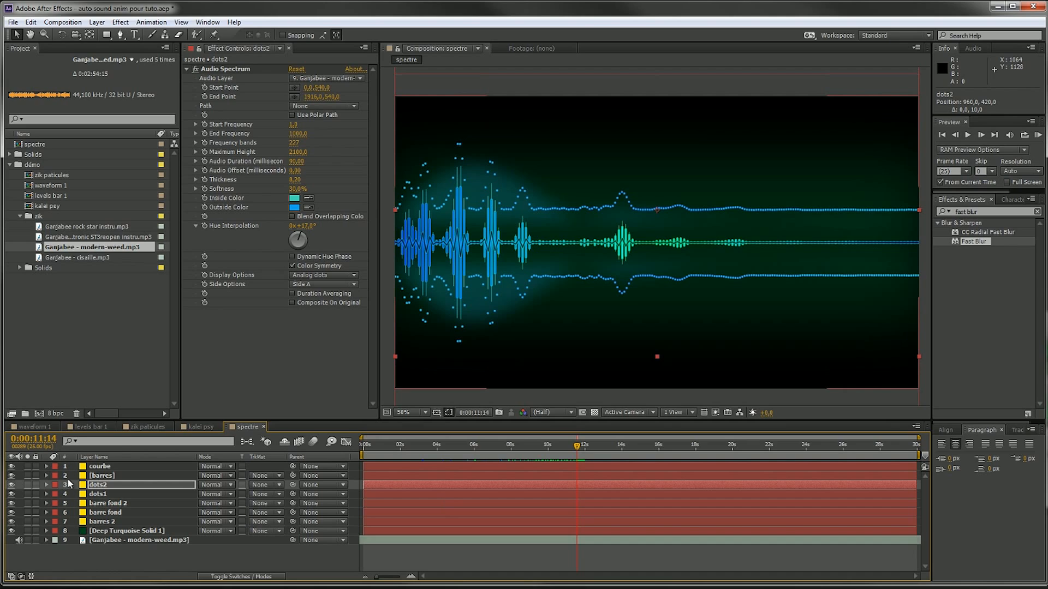
Add an adjustment layer above all the other layers and name it couleurs
{"action": "right_click", "coordinate": [70, 552]}
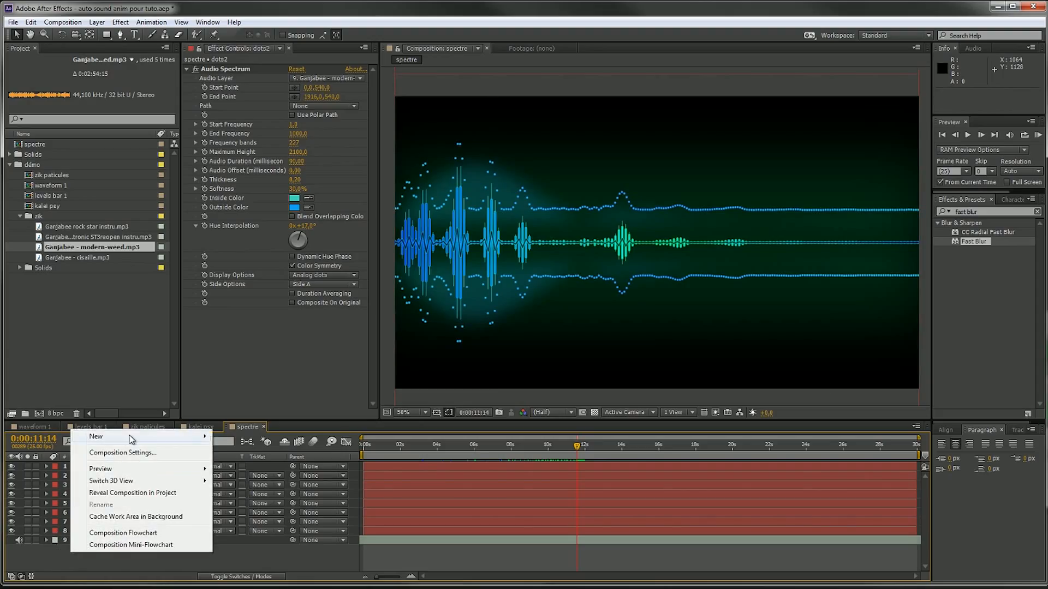
{"action": "mouse_move", "coordinate": [130, 438]}
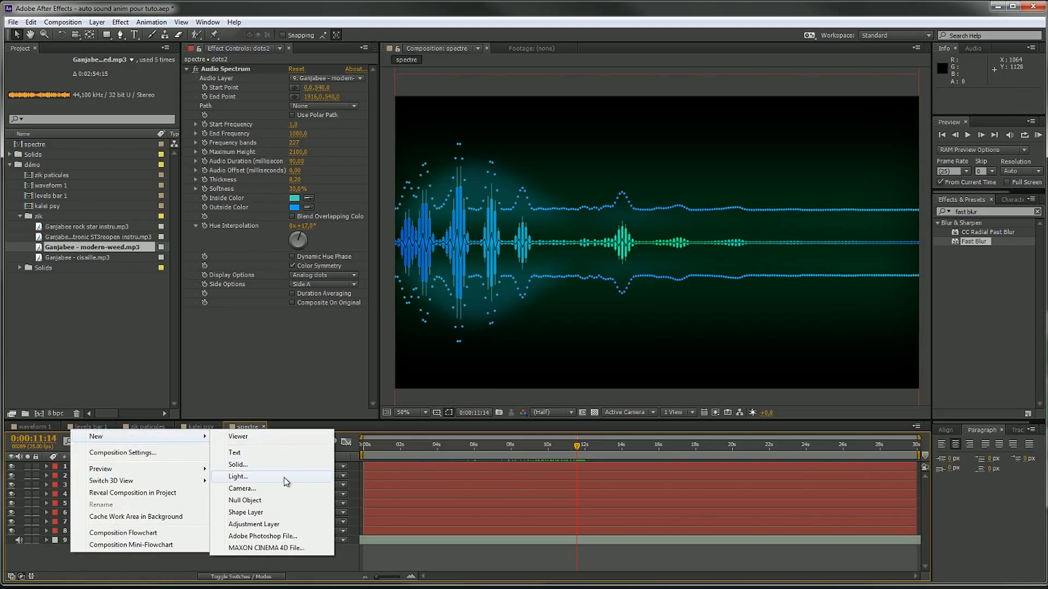
{"action": "left_click", "coordinate": [254, 525]}
{"action": "key", "text": "Return"}
{"action": "type", "text": "couleurs"}
{"action": "key", "text": "Return"}
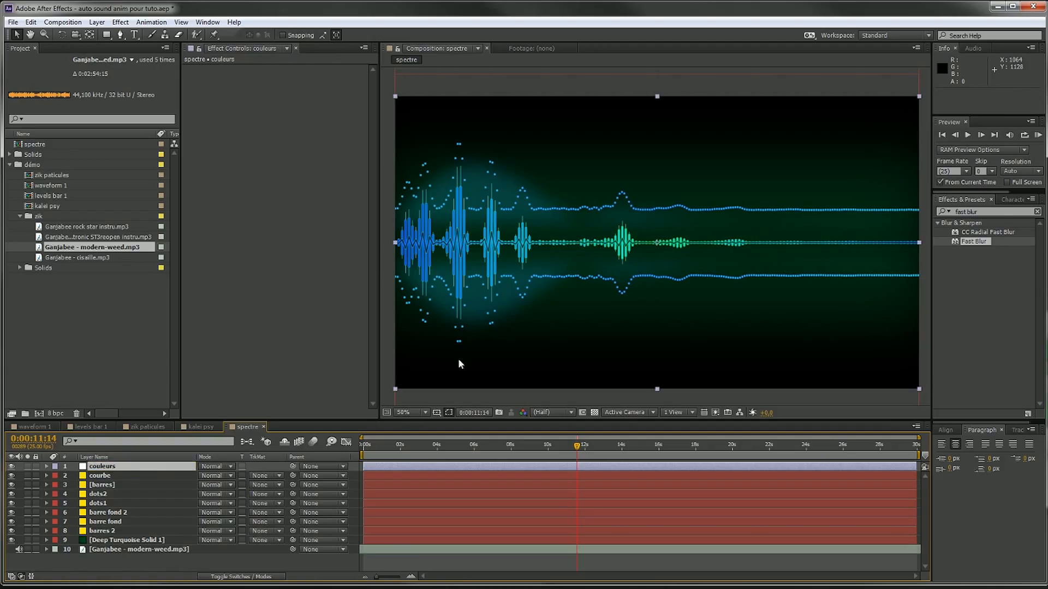
Find the Curves effect and apply it to the couleurs adjustment layer
{"action": "left_click", "coordinate": [977, 212]}
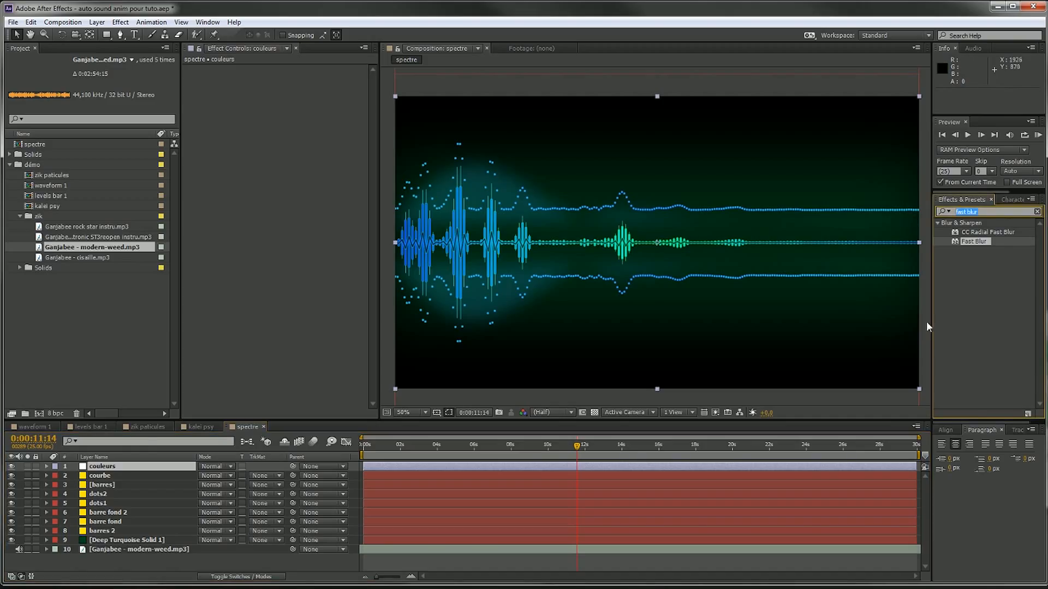
{"action": "type", "text": "curve"}
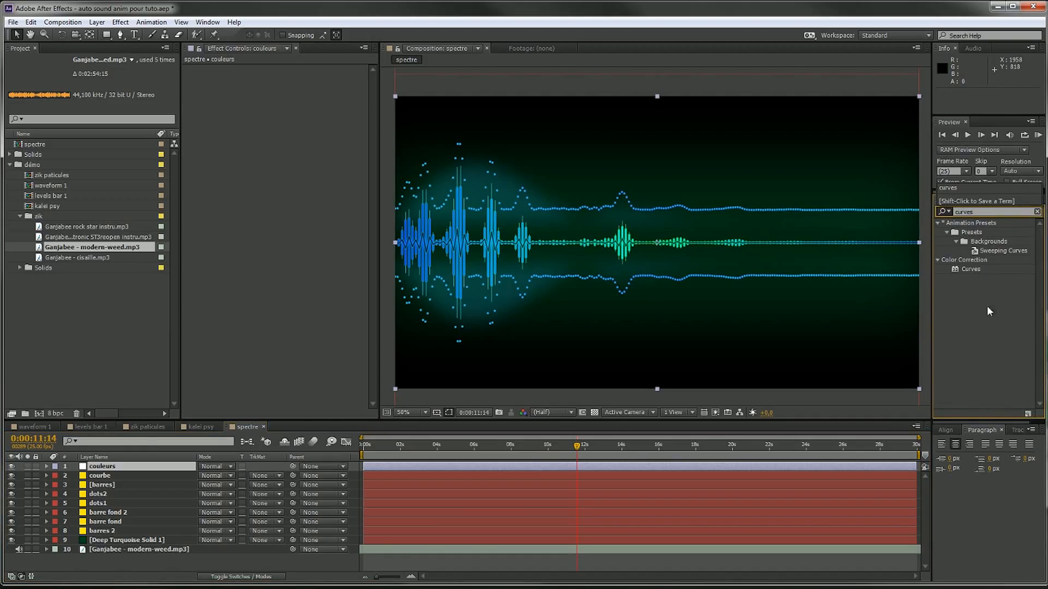
{"action": "type", "text": "s"}
{"action": "left_click_drag", "start_coordinate": [981, 268], "coordinate": [123, 465]}
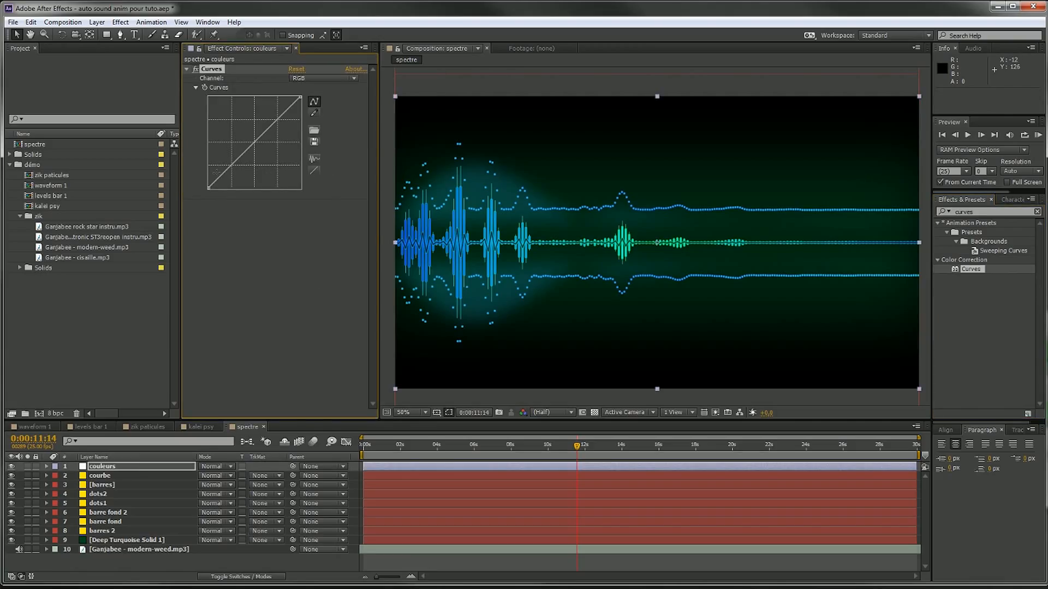
Shape the Curves RGB channel into a contrast-boosting S-curve and pull the red channel's midtones down slightly
{"action": "left_click_drag", "start_coordinate": [230, 168], "coordinate": [229, 177]}
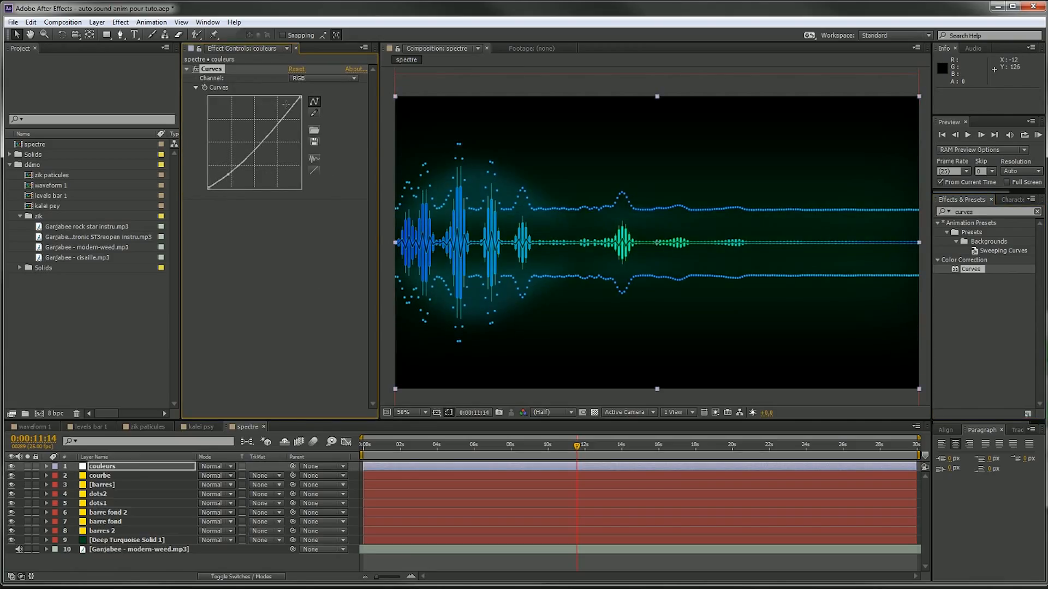
{"action": "left_click_drag", "start_coordinate": [283, 125], "coordinate": [274, 113]}
{"action": "left_click", "coordinate": [312, 78]}
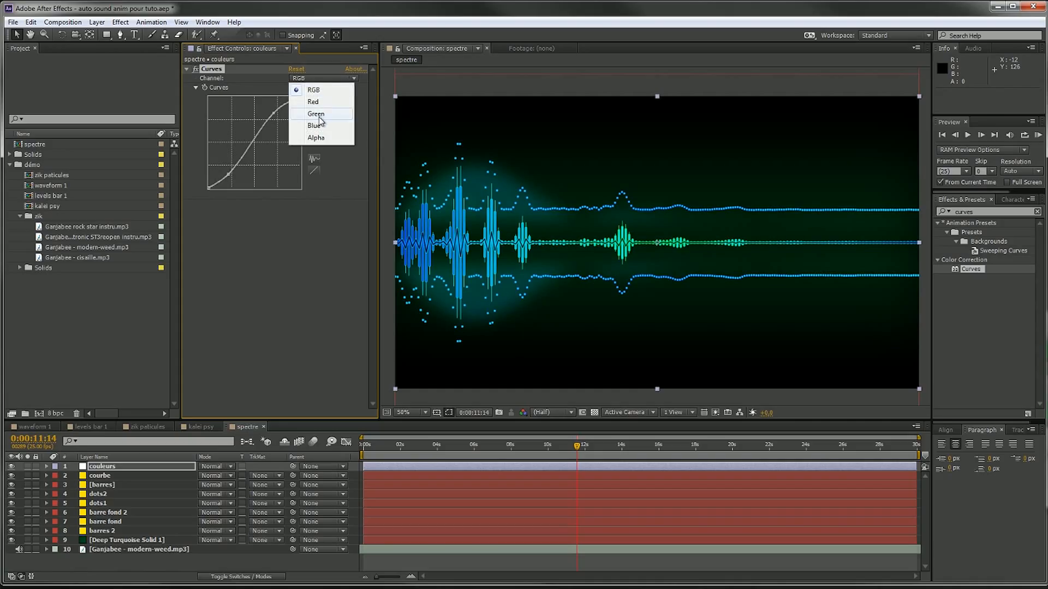
{"action": "left_click", "coordinate": [312, 102]}
{"action": "mouse_move", "coordinate": [256, 141]}
{"action": "left_mouse_down"}
{"action": "mouse_move", "coordinate": [240, 121]}
{"action": "mouse_move", "coordinate": [262, 145]}
{"action": "left_mouse_up"}
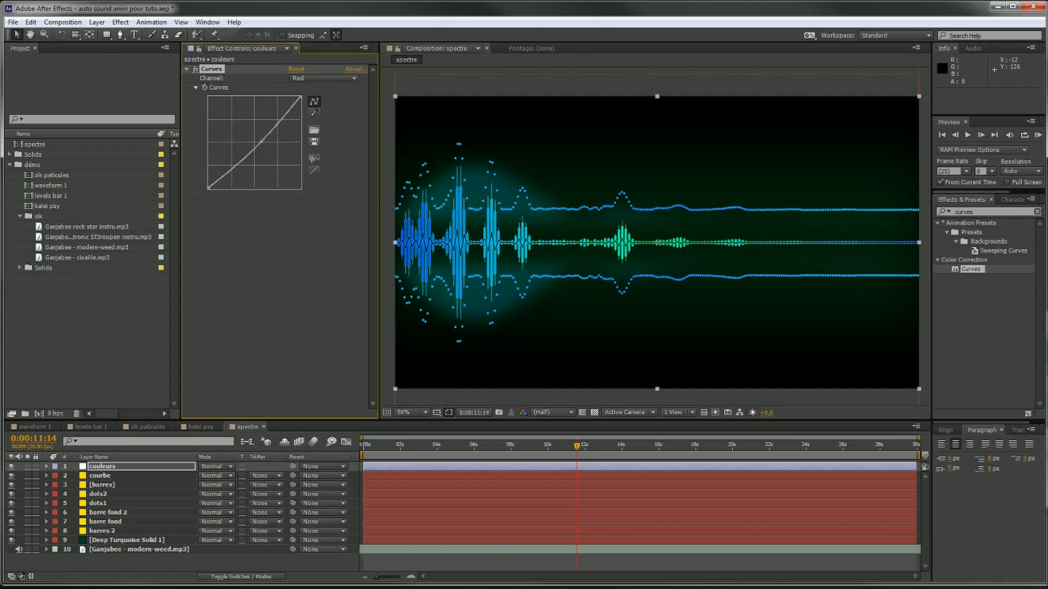
Raise the highlights of the green channel curve, hold its shadows near the diagonal, and check the result around 17 seconds
{"action": "left_click", "coordinate": [309, 79]}
{"action": "left_click", "coordinate": [315, 113]}
{"action": "left_click_drag", "start_coordinate": [272, 121], "coordinate": [283, 105]}
{"action": "left_click_drag", "start_coordinate": [231, 159], "coordinate": [224, 173]}
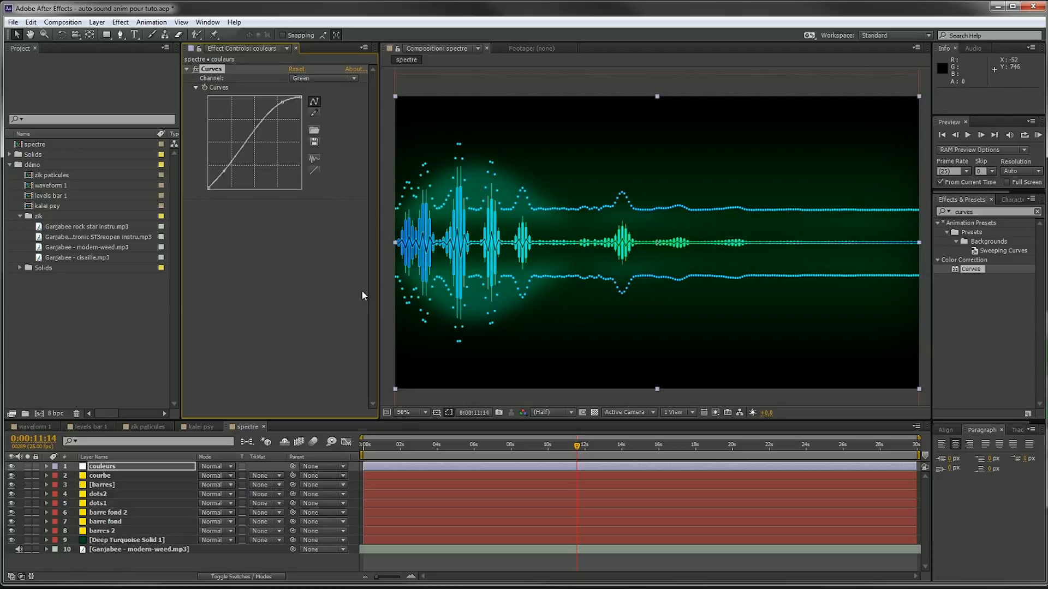
{"action": "left_click_drag", "start_coordinate": [599, 445], "coordinate": [682, 443]}
Find the Stylize Glow effect and apply it to the couleurs layer below Curves
{"action": "left_click", "coordinate": [1011, 331]}
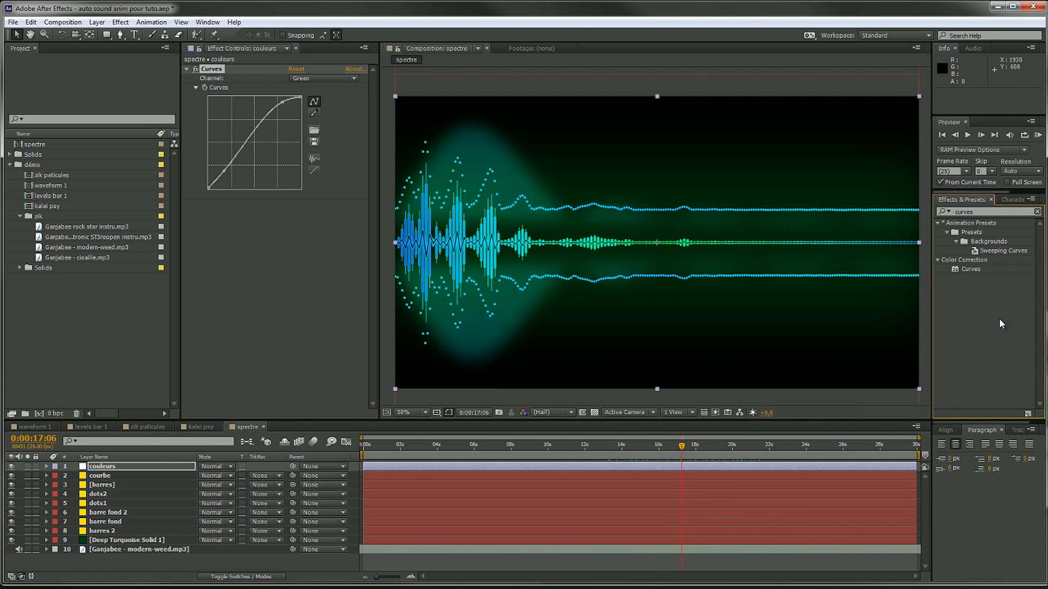
{"action": "double_click", "coordinate": [997, 214]}
{"action": "type", "text": "glow"}
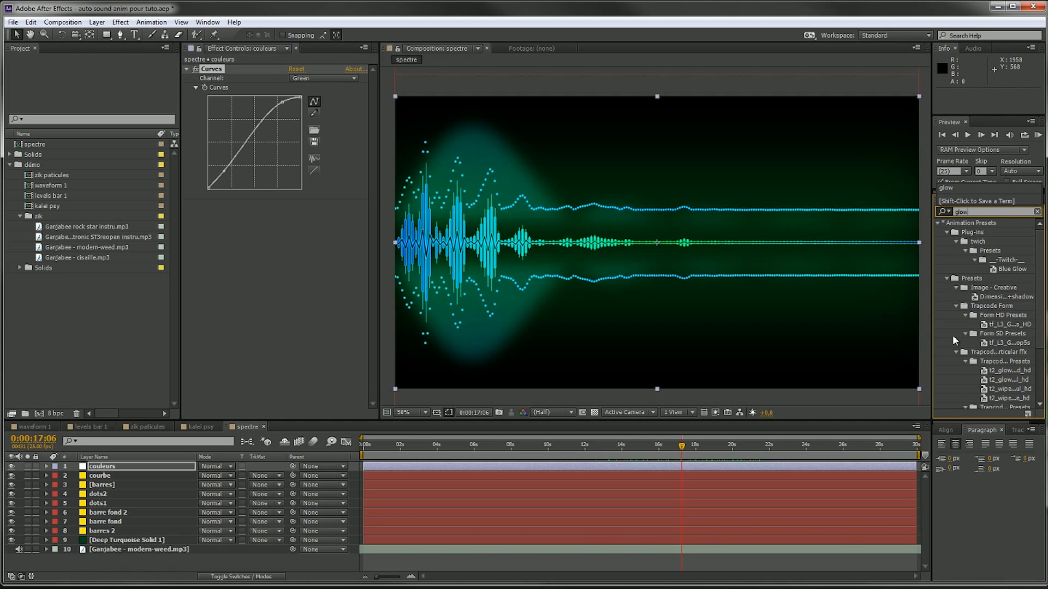
{"action": "scroll", "coordinate": [953, 337], "scroll_direction": "down", "scroll_amount": 3}
{"action": "left_click_drag", "start_coordinate": [979, 390], "coordinate": [263, 302]}
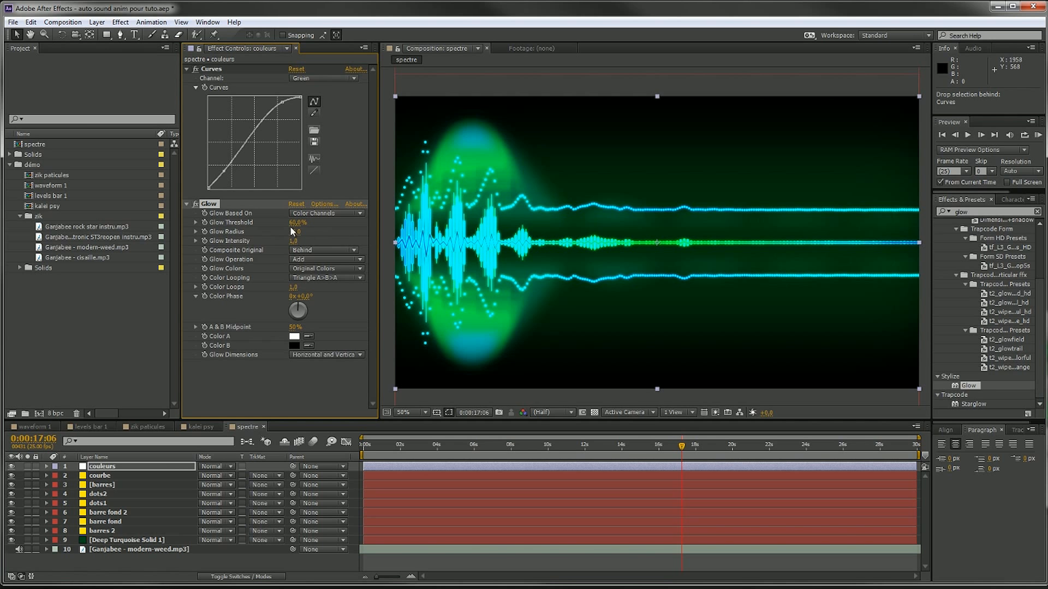
Widen the Glow radius to about 230, reduce the glow intensity below 1, and check the look around 11 seconds
{"action": "left_click_drag", "start_coordinate": [268, 223], "coordinate": [412, 235]}
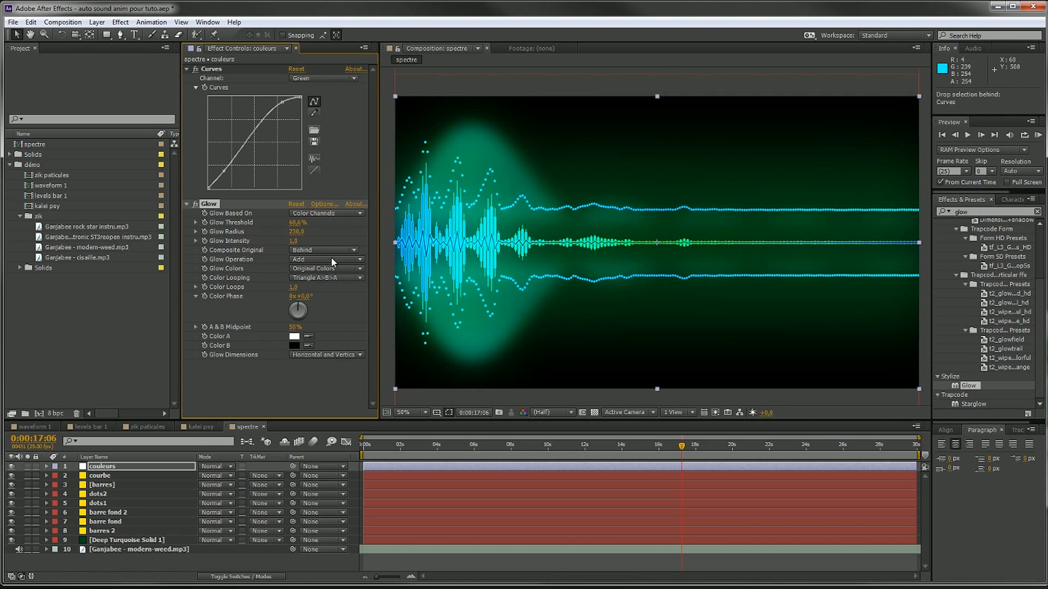
{"action": "mouse_move", "coordinate": [291, 244]}
{"action": "left_mouse_down"}
{"action": "mouse_move", "coordinate": [319, 242]}
{"action": "mouse_move", "coordinate": [271, 244]}
{"action": "left_mouse_up"}
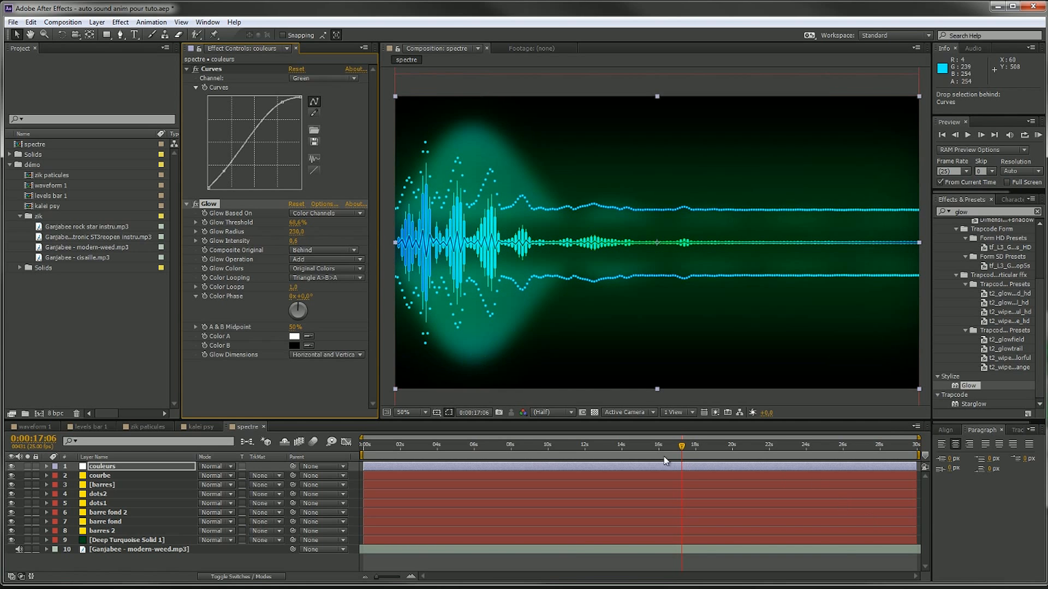
{"action": "left_click_drag", "start_coordinate": [682, 447], "coordinate": [570, 435]}
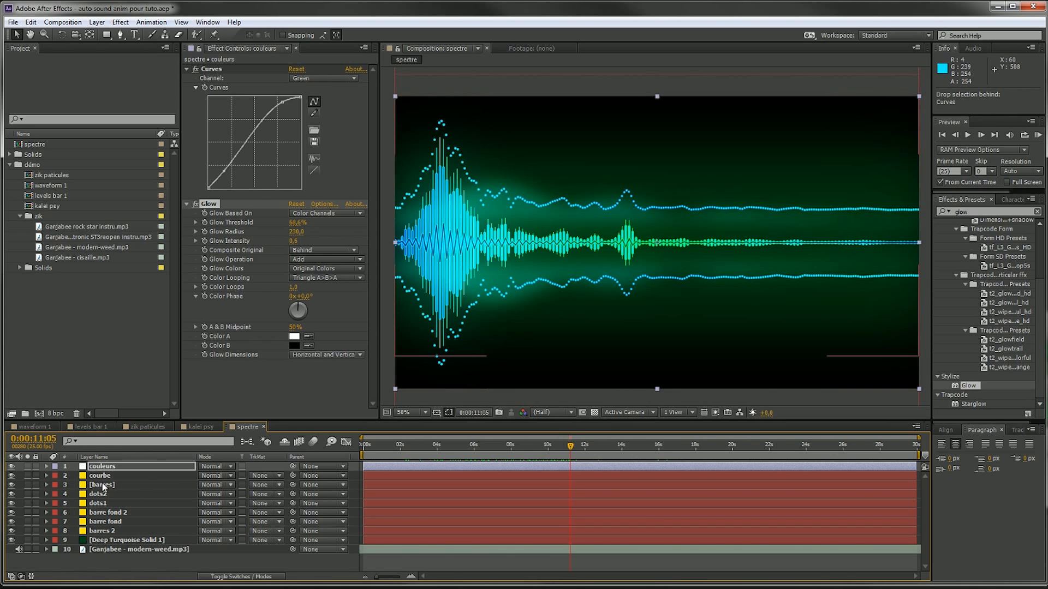
Duplicate the barres layer and set the copy's Audio Spectrum maximum height to 590
{"action": "left_click", "coordinate": [109, 515]}
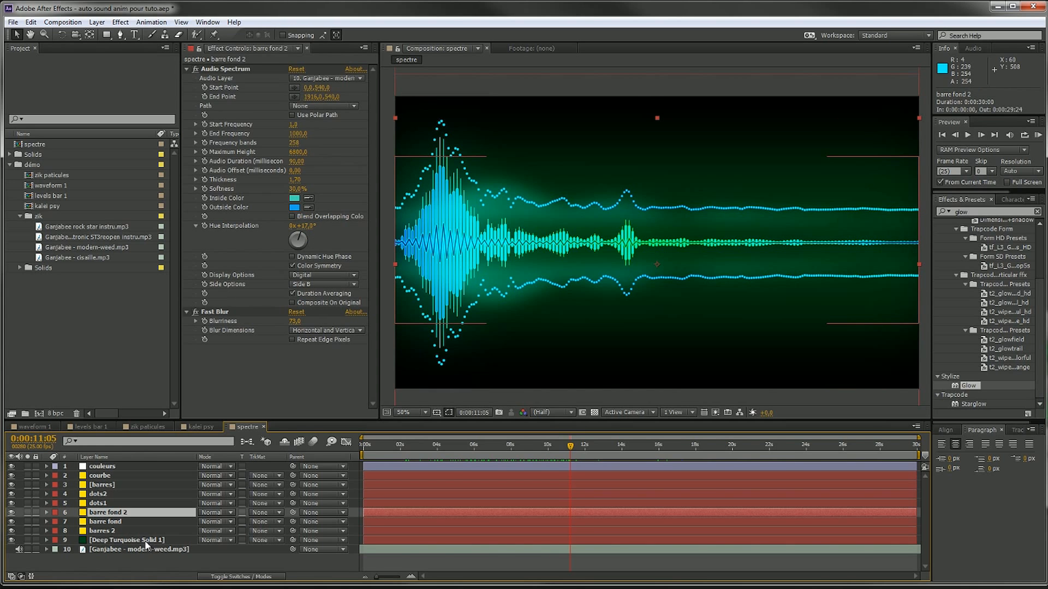
{"action": "left_click", "coordinate": [143, 523]}
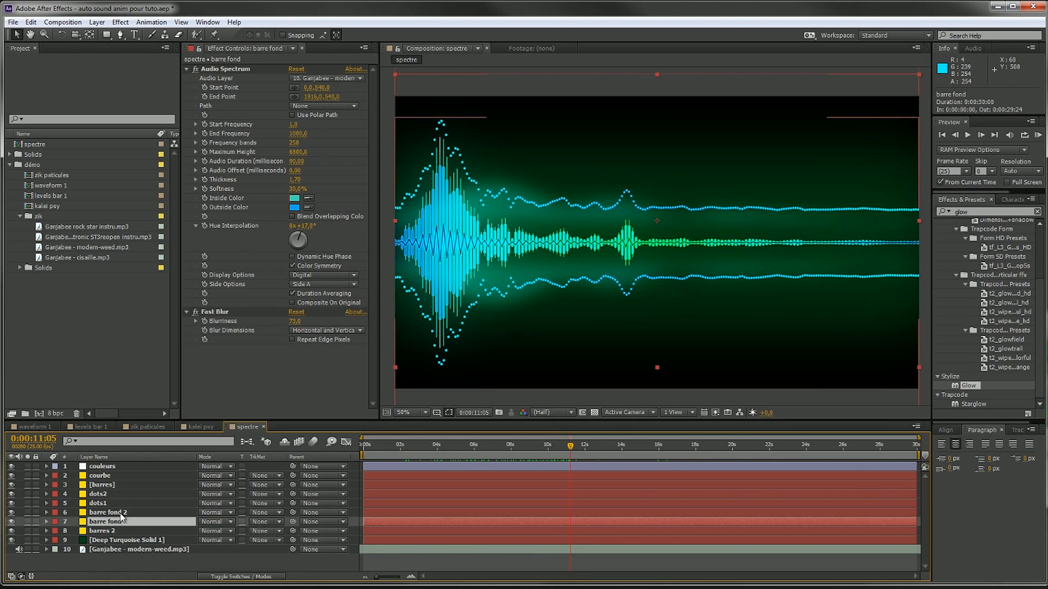
{"action": "left_click", "coordinate": [113, 485]}
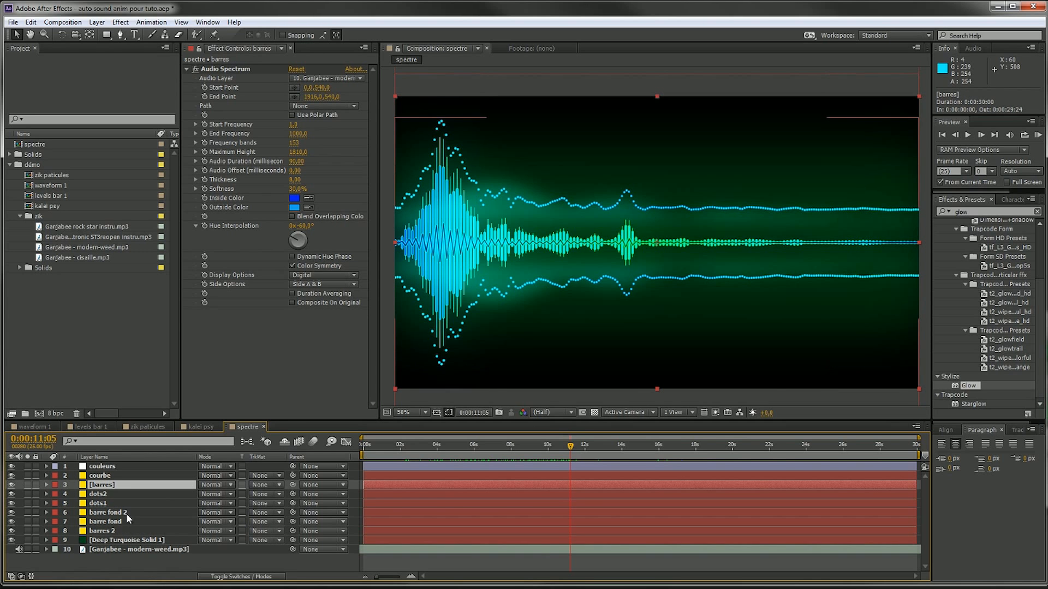
{"action": "key", "text": "ctrl+d"}
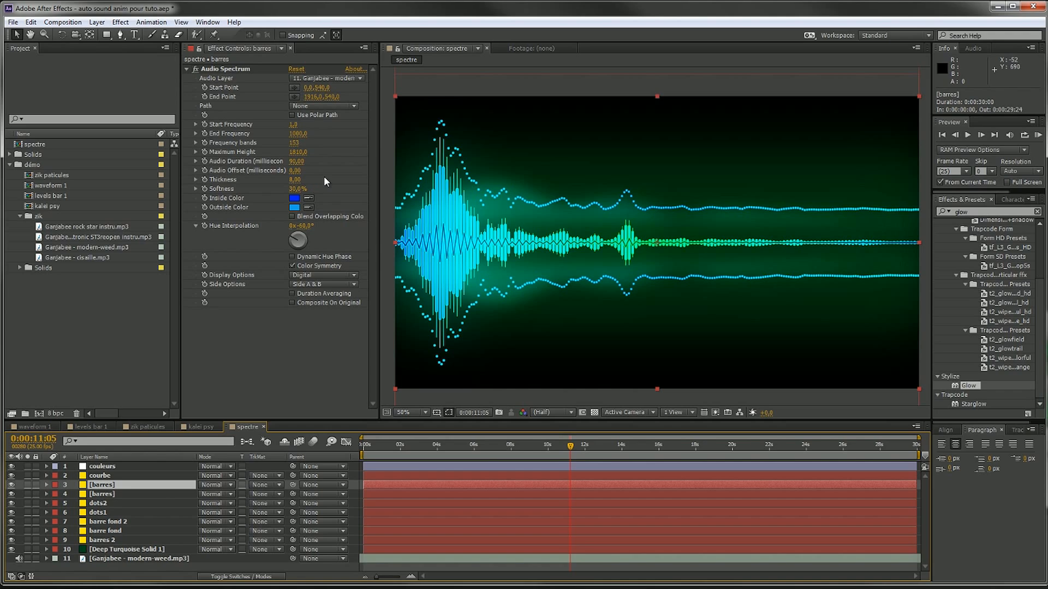
{"action": "left_click_drag", "start_coordinate": [296, 156], "coordinate": [246, 170]}
Give the upper barres copy a dark navy inside color and outside color 092B3C, and raise its frequency bands to 585
{"action": "left_click", "coordinate": [293, 197]}
{"action": "left_click_drag", "start_coordinate": [165, 369], "coordinate": [201, 401]}
{"action": "left_click", "coordinate": [189, 365]}
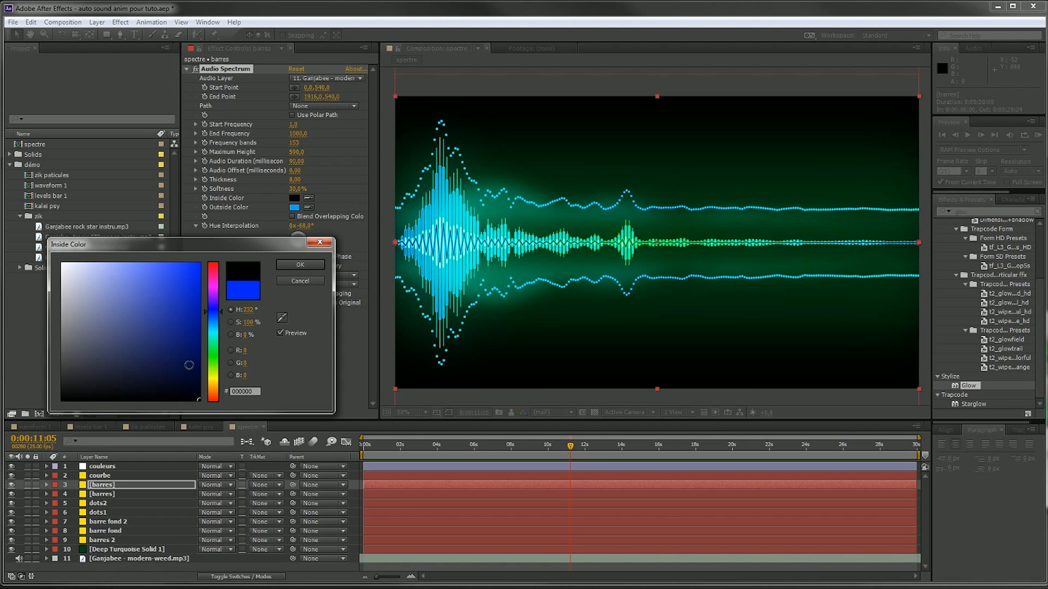
{"action": "left_click", "coordinate": [299, 265]}
{"action": "left_click", "coordinate": [294, 207]}
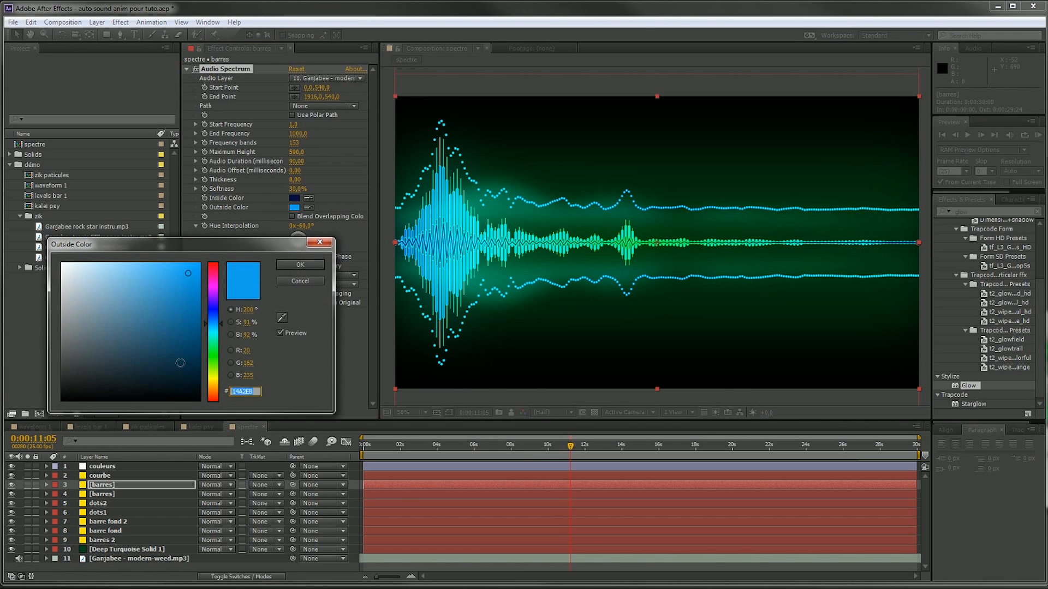
{"action": "left_click", "coordinate": [179, 369]}
{"action": "left_click", "coordinate": [299, 265]}
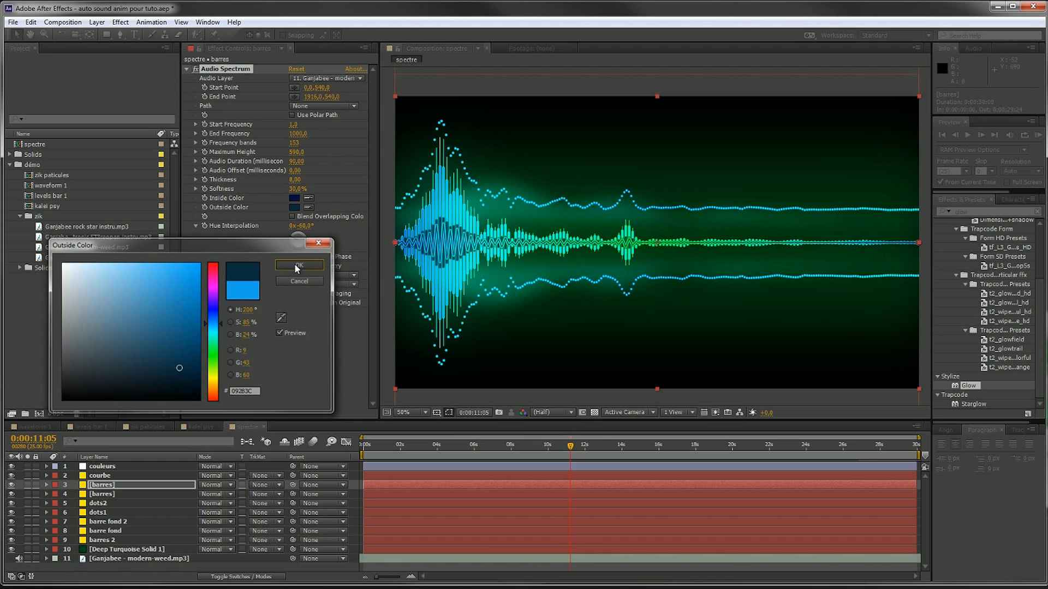
{"action": "left_click", "coordinate": [285, 144]}
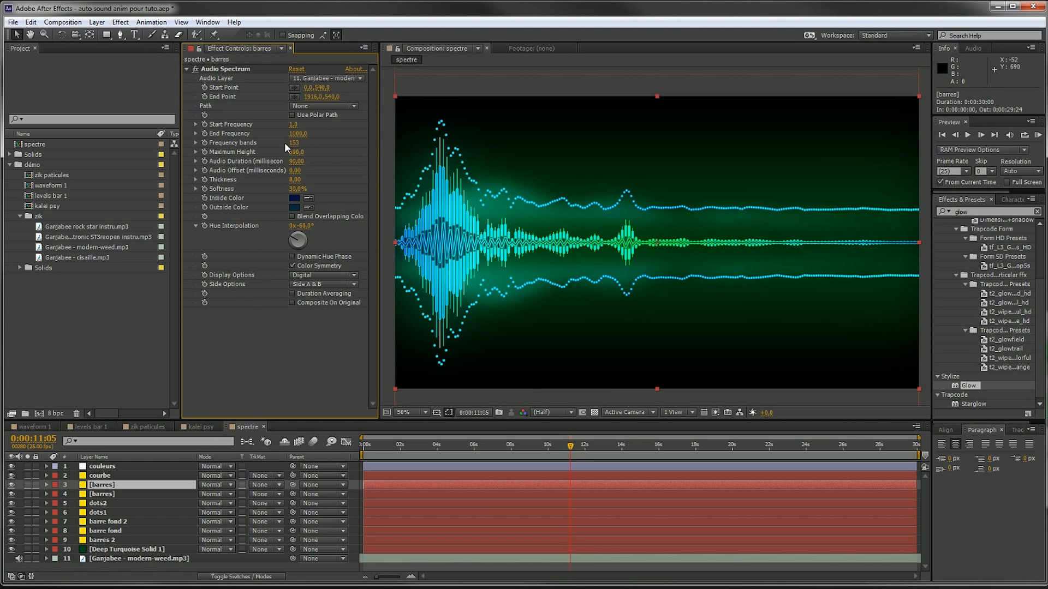
{"action": "left_click_drag", "start_coordinate": [295, 146], "coordinate": [426, 145]}
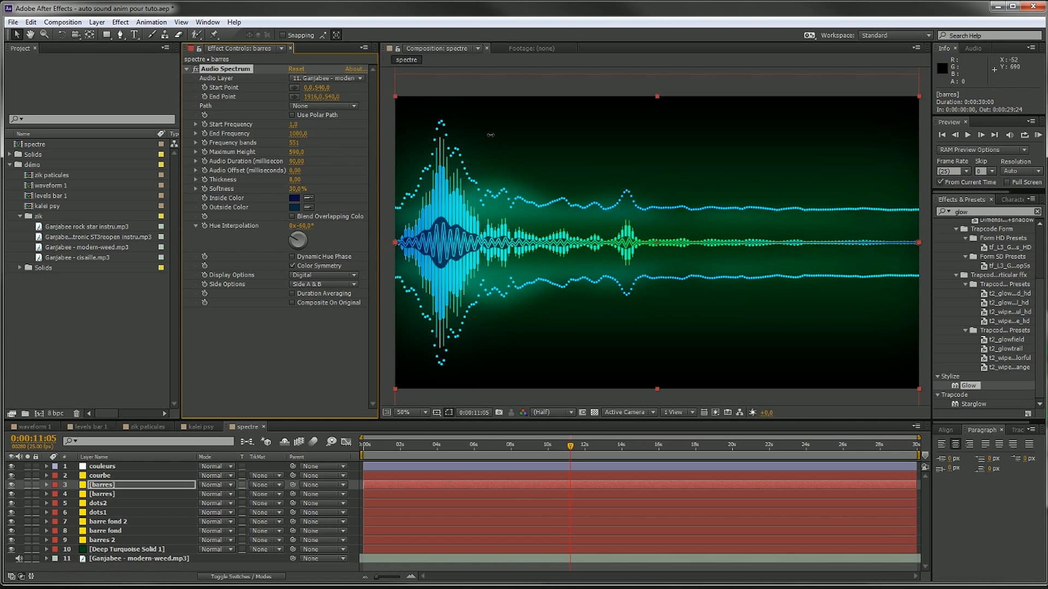
Set the upper barres copy's inside color to dark green 04520D and its hue interpolation to 228°, checking around 19 seconds
{"action": "left_click", "coordinate": [295, 200]}
{"action": "mouse_move", "coordinate": [212, 342]}
{"action": "left_mouse_down"}
{"action": "mouse_move", "coordinate": [212, 352]}
{"action": "mouse_move", "coordinate": [194, 343]}
{"action": "mouse_move", "coordinate": [193, 354]}
{"action": "left_mouse_up"}
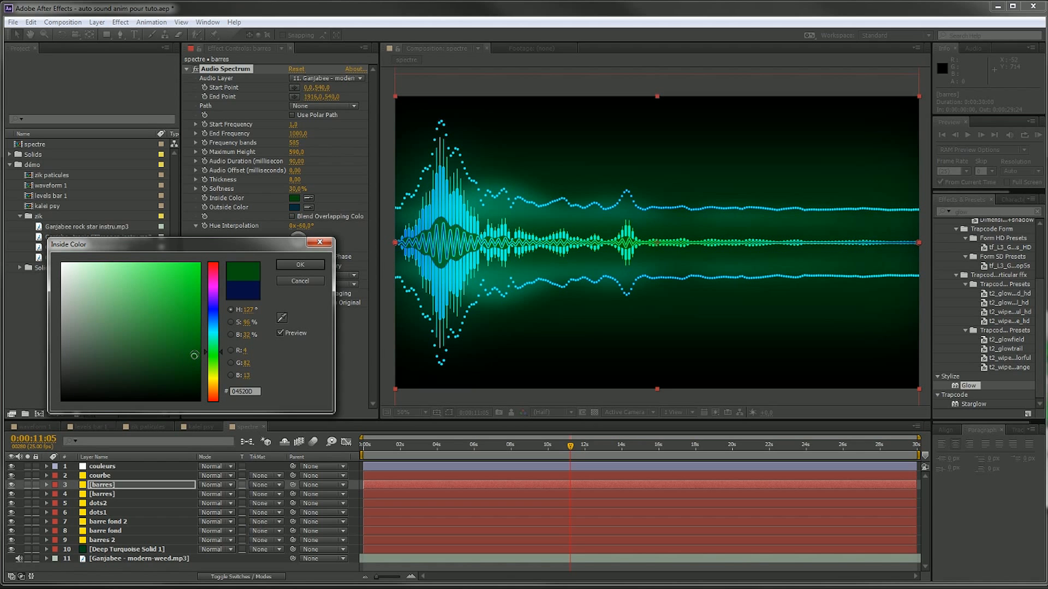
{"action": "left_click", "coordinate": [301, 264]}
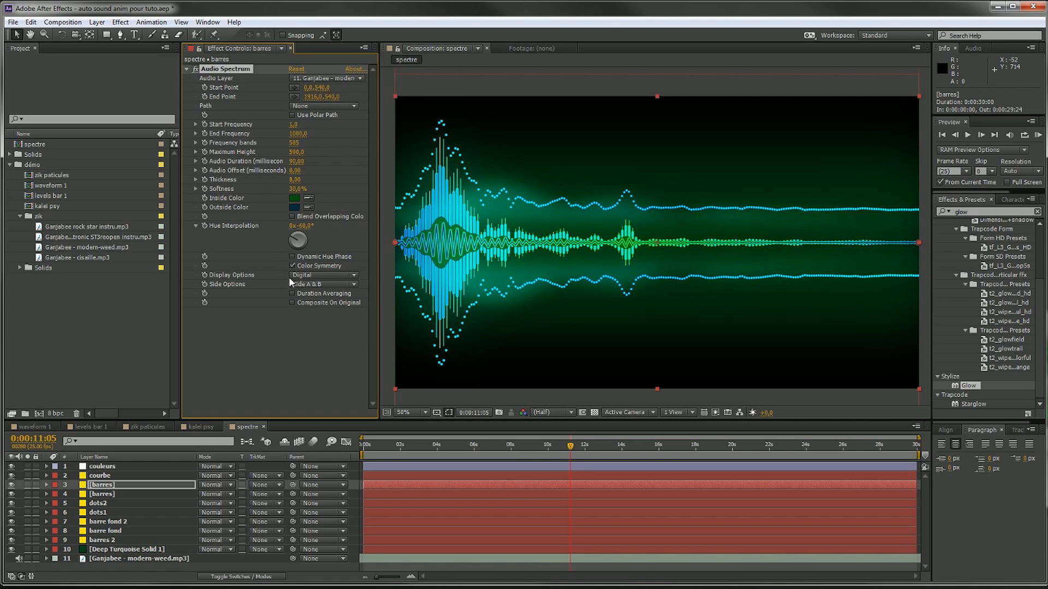
{"action": "left_click_drag", "start_coordinate": [399, 224], "coordinate": [475, 224]}
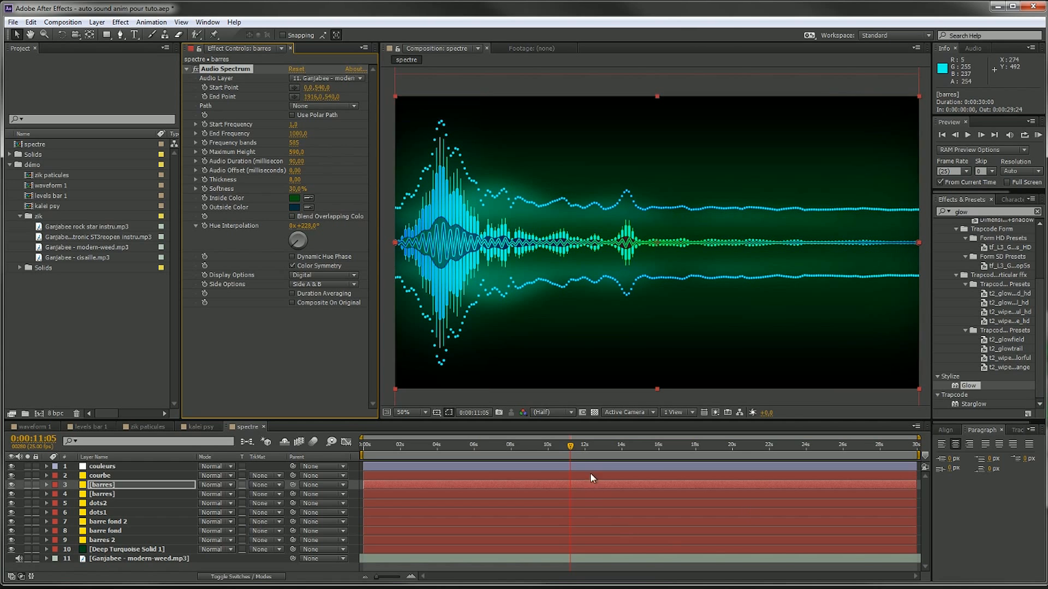
{"action": "left_click_drag", "start_coordinate": [572, 447], "coordinate": [726, 439]}
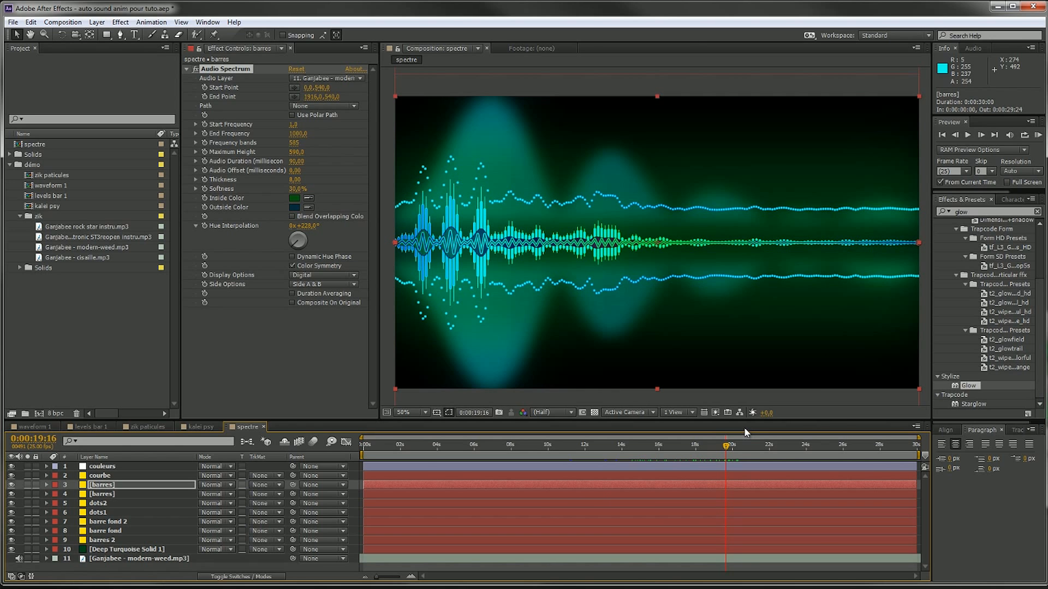
Duplicate the dots2 and dots1 layers together
{"action": "left_click", "coordinate": [107, 504]}
{"action": "left_click", "coordinate": [109, 513], "text": "shift"}
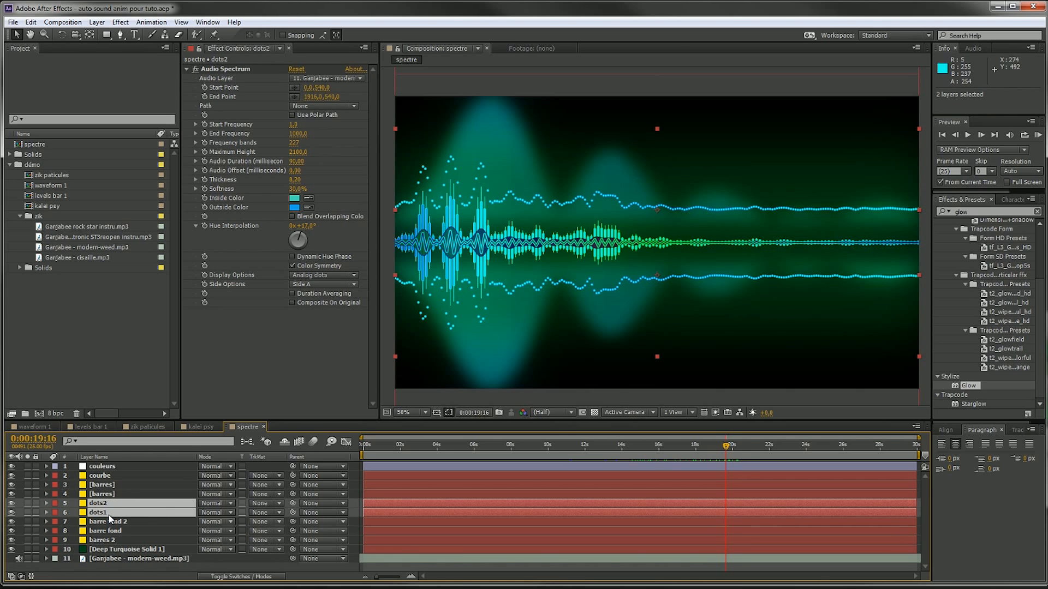
{"action": "key", "text": "ctrl+d"}
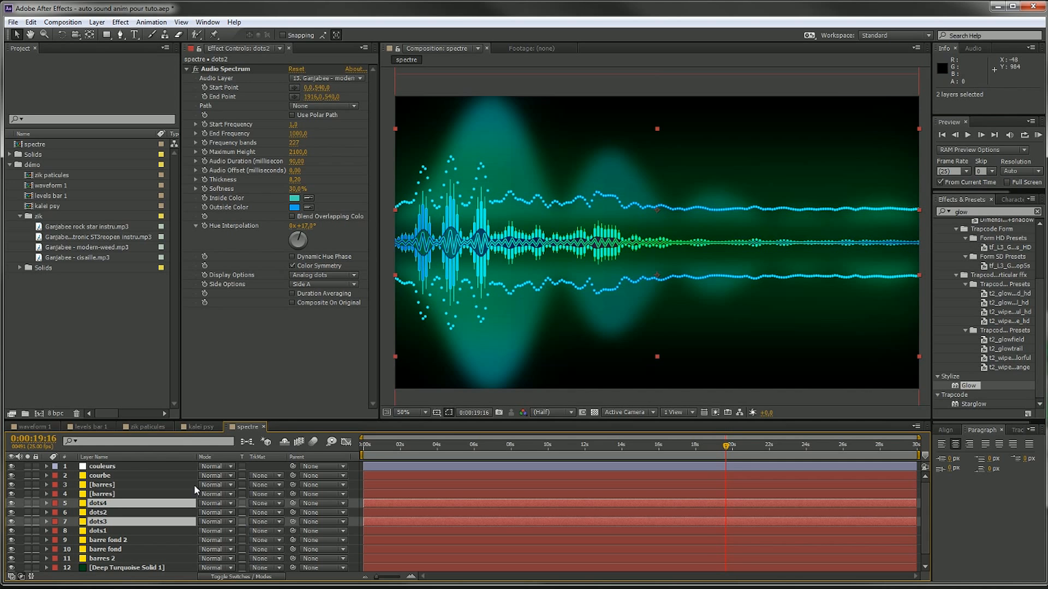
Apply Fast Blur with a blurriness of 23 to the dots4 layer and copy the effect onto dots3
{"action": "double_click", "coordinate": [987, 211]}
{"action": "type", "text": "fast"}
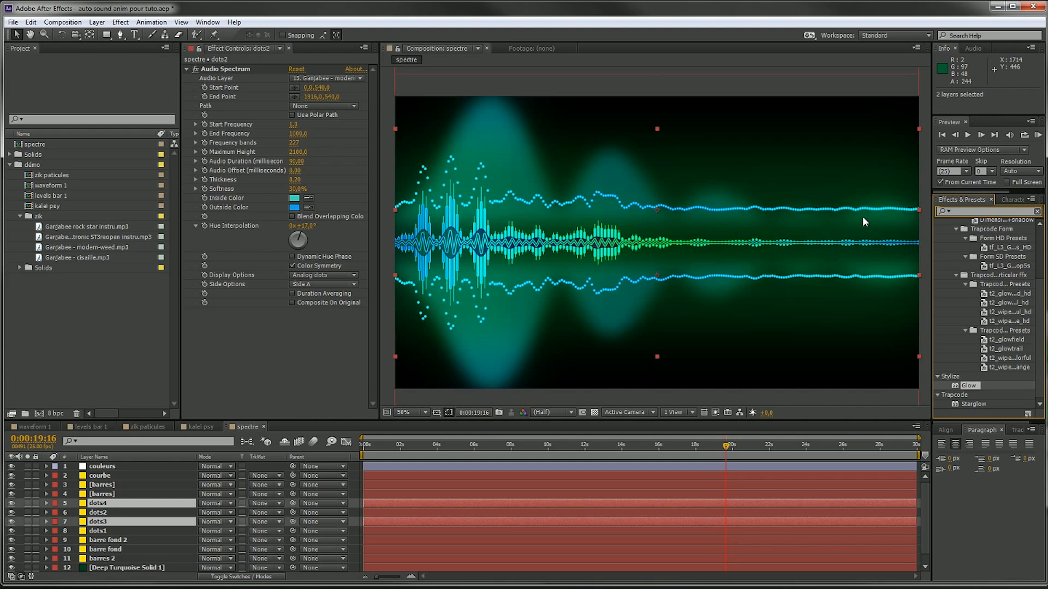
{"action": "left_click_drag", "start_coordinate": [976, 333], "coordinate": [99, 503]}
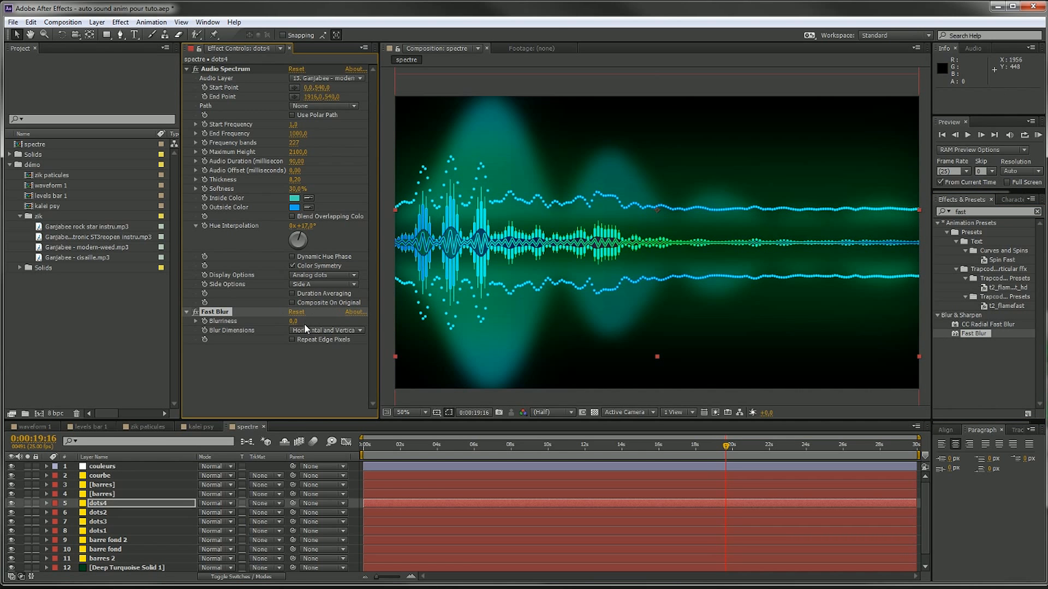
{"action": "mouse_move", "coordinate": [297, 327]}
{"action": "left_mouse_down"}
{"action": "mouse_move", "coordinate": [391, 321]}
{"action": "mouse_move", "coordinate": [311, 326]}
{"action": "left_mouse_up"}
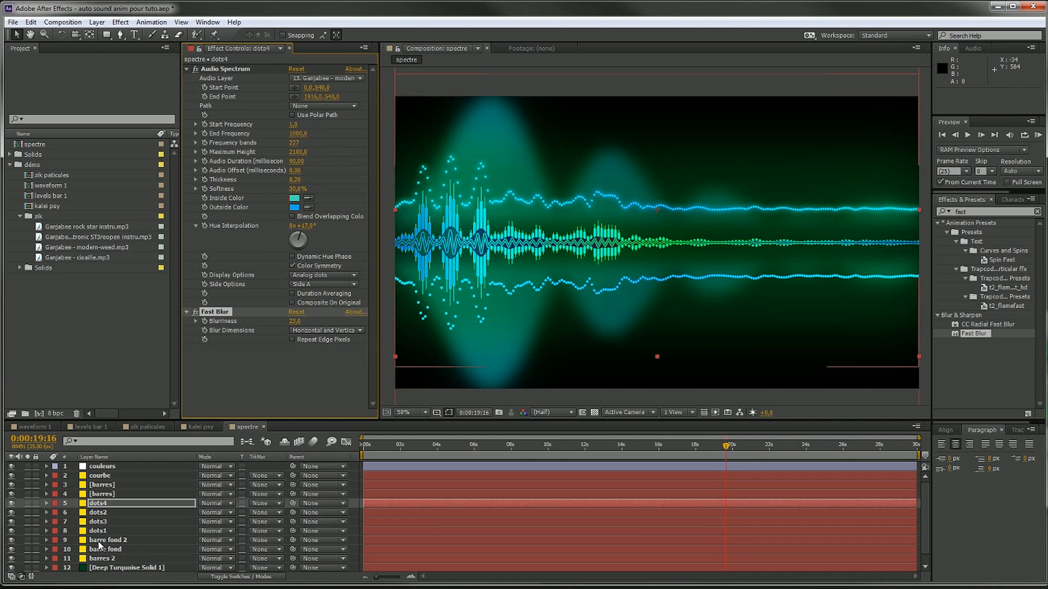
{"action": "left_click", "coordinate": [132, 520]}
{"action": "key", "text": "ctrl+v"}
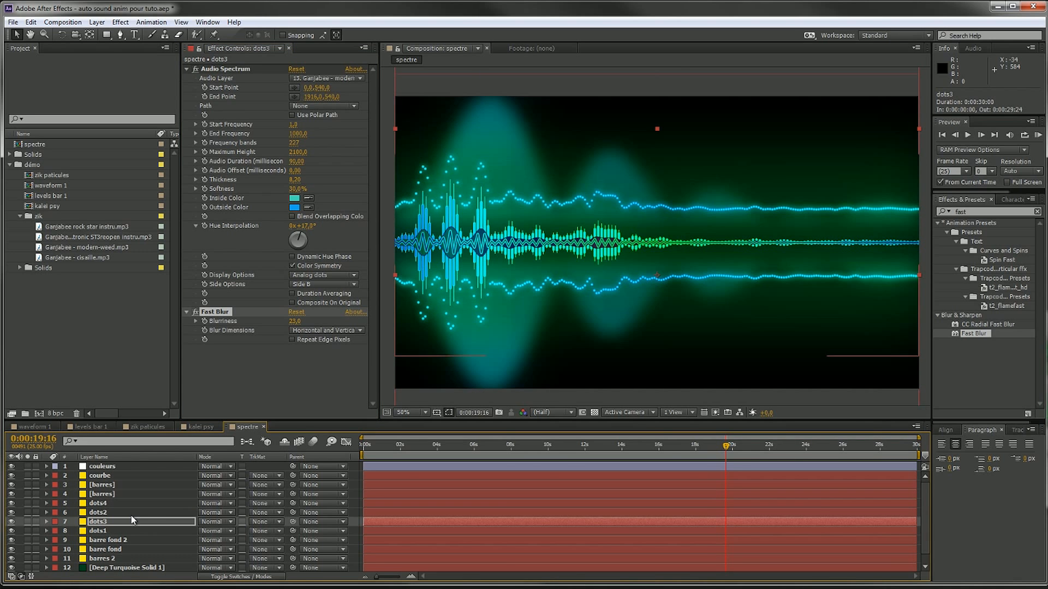
Return to the start of the timeline and play a RAM preview of the spectrum animation
{"action": "left_click_drag", "start_coordinate": [653, 436], "coordinate": [281, 464]}
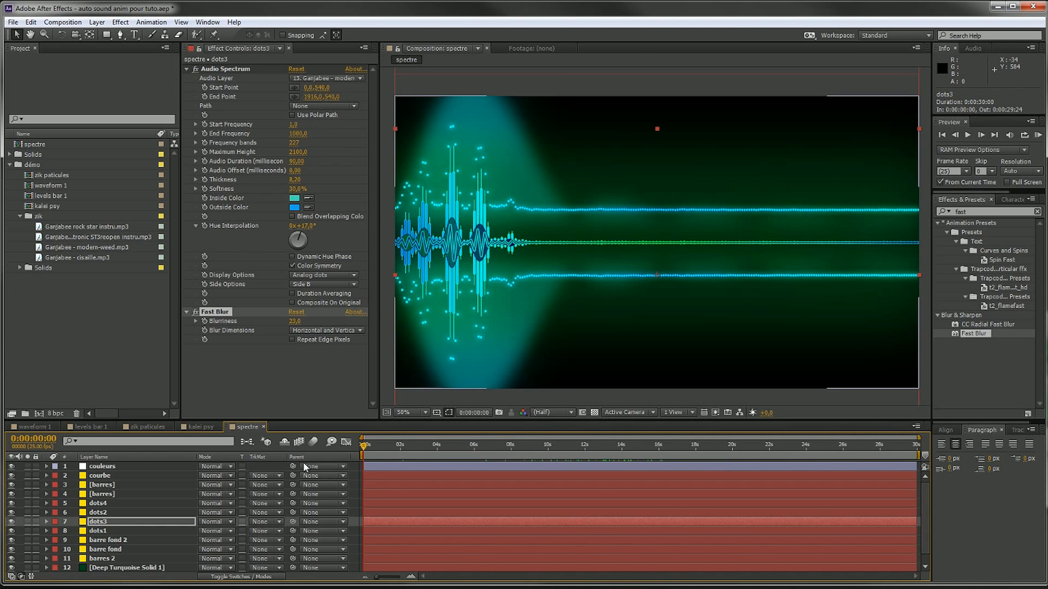
{"action": "key", "text": "KP_0"}
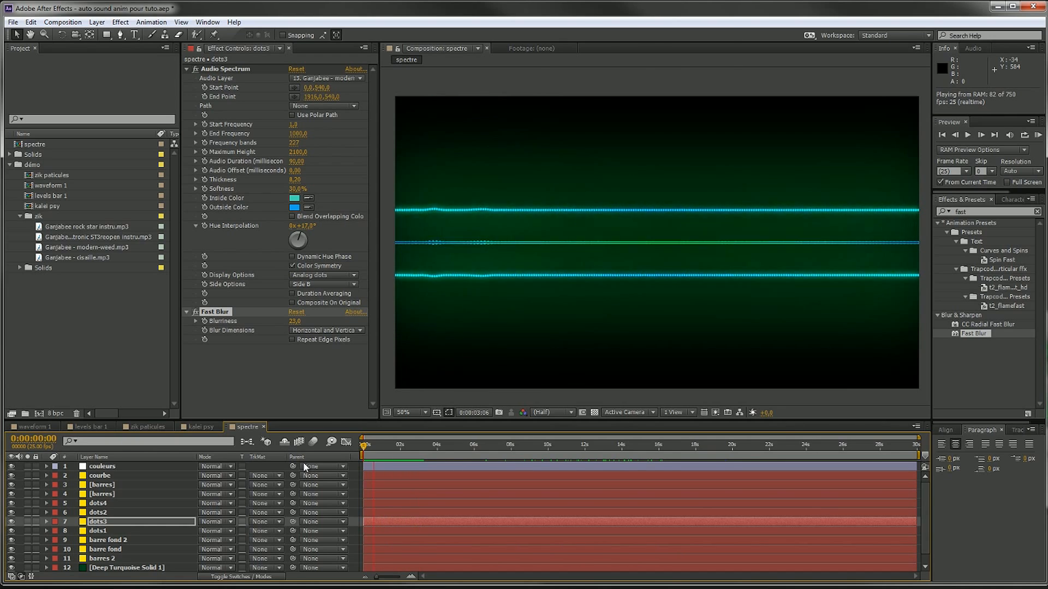
{"action": "key", "text": "space"}
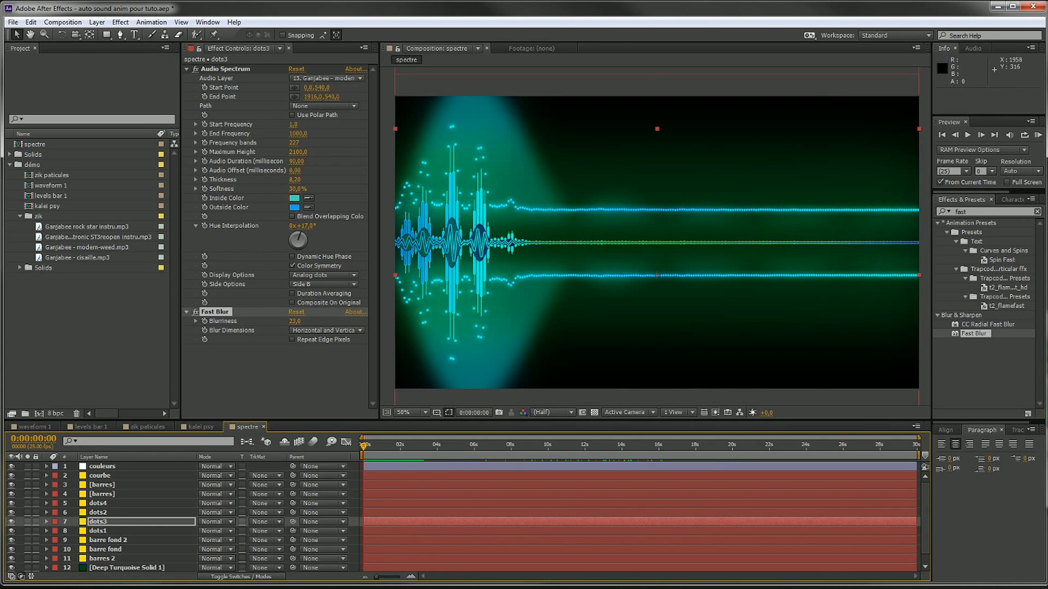
Review the effect settings of the spectrum layers in the spectre composition, from barres 2 up to courbe
{"action": "scroll", "coordinate": [121, 494], "scroll_direction": "up", "scroll_amount": 1}
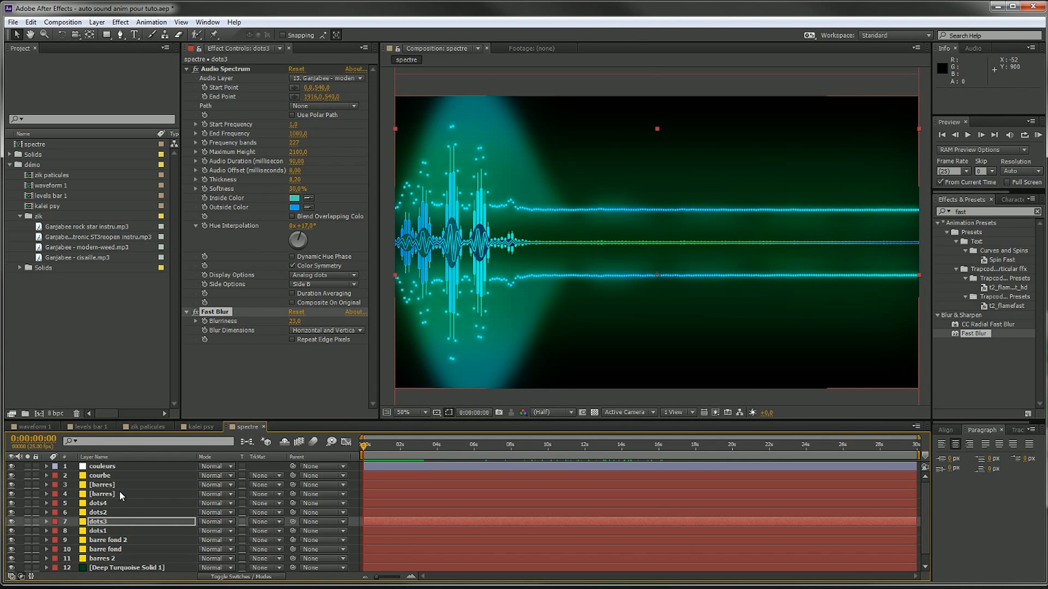
{"action": "scroll", "coordinate": [119, 490], "scroll_direction": "down", "scroll_amount": 1}
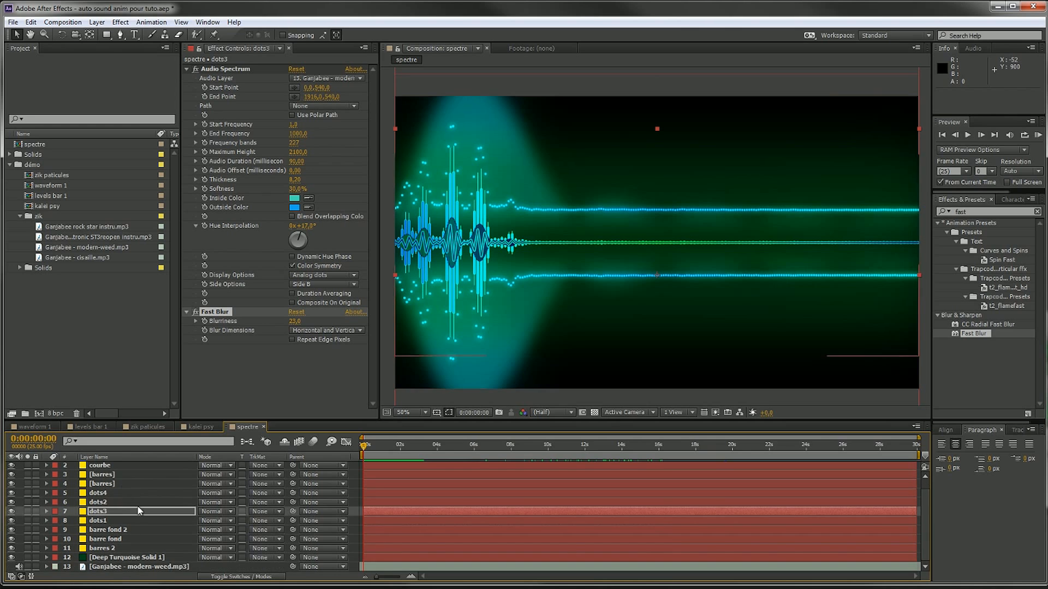
{"action": "left_click", "coordinate": [115, 550]}
{"action": "left_click", "coordinate": [109, 539]}
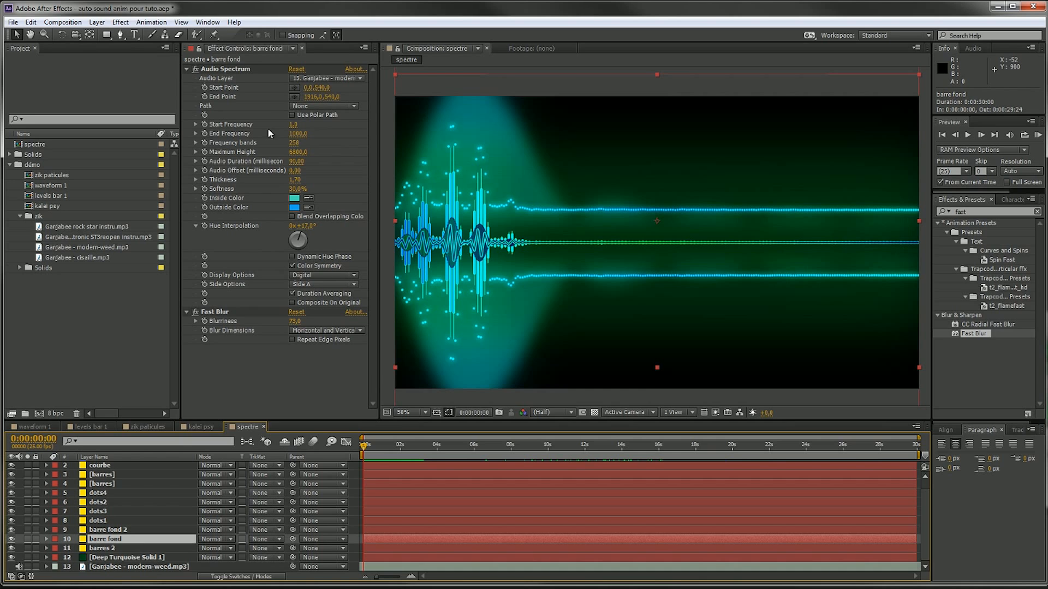
{"action": "left_click", "coordinate": [108, 530]}
{"action": "left_click", "coordinate": [106, 520]}
{"action": "left_click", "coordinate": [113, 502]}
{"action": "left_click", "coordinate": [112, 492]}
{"action": "left_click", "coordinate": [112, 475]}
{"action": "left_click", "coordinate": [109, 466]}
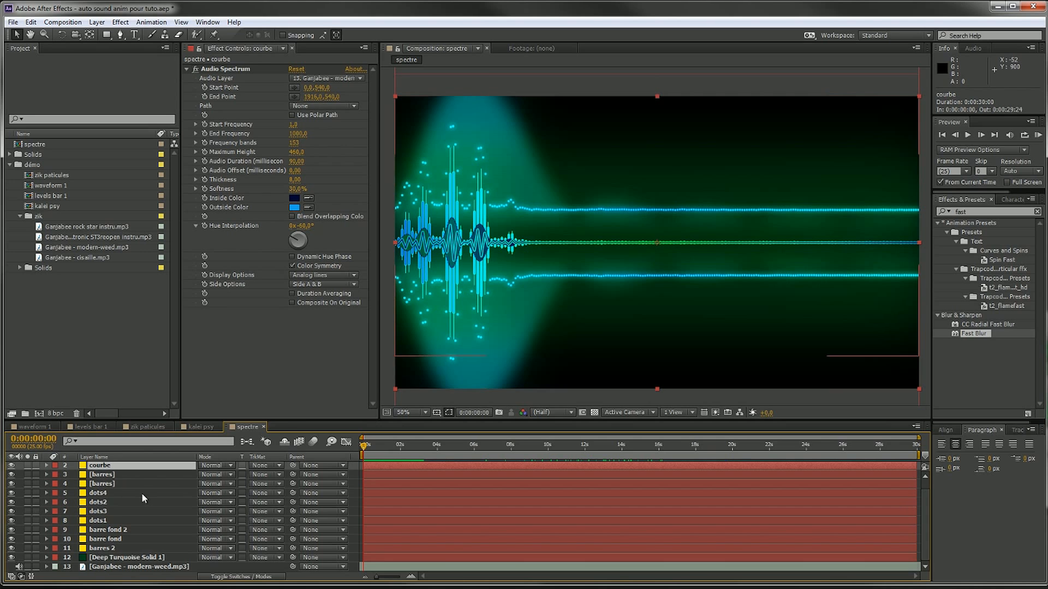
{"action": "left_click", "coordinate": [105, 550], "text": "shift"}
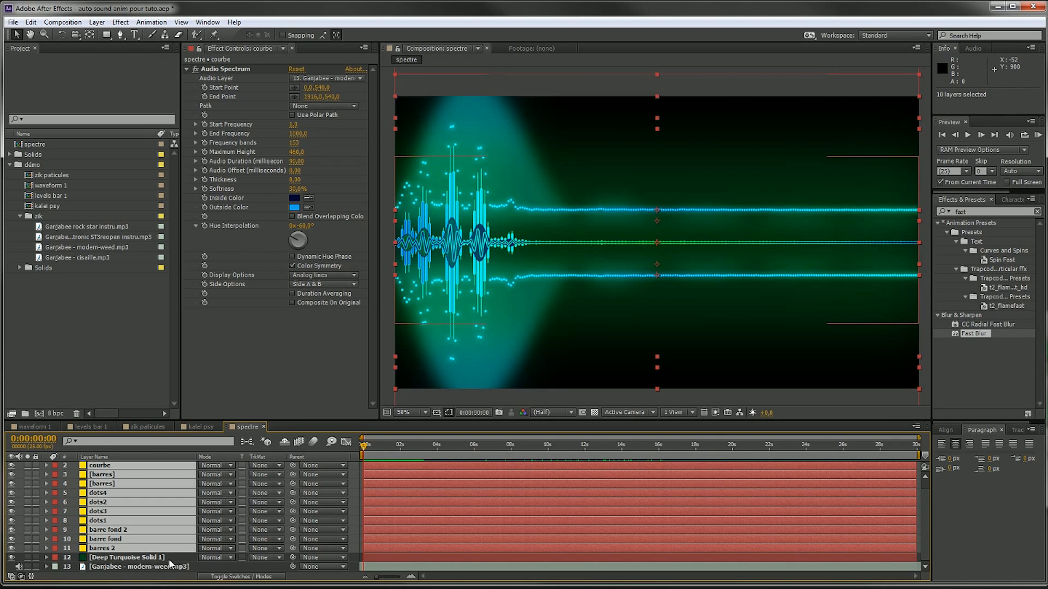
{"action": "left_click", "coordinate": [147, 557]}
{"action": "left_click", "coordinate": [139, 550]}
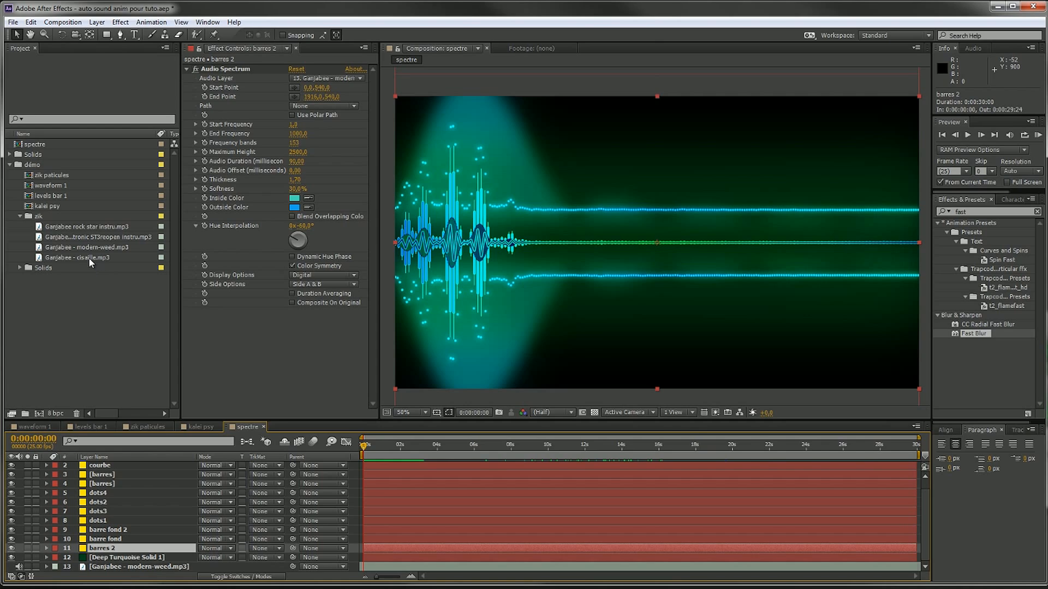
Replace the Ganjabee - modern-weed.mp3 layer in the spectre composition with the Ganjabee tronic ST3reopen instru.mp3 track
{"action": "left_click", "coordinate": [107, 237]}
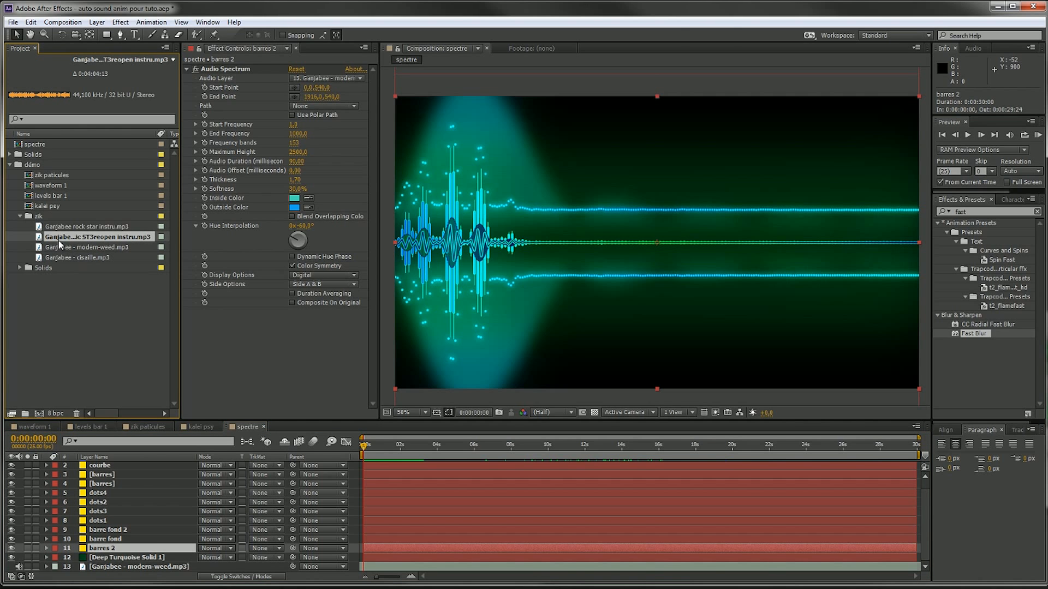
{"action": "left_click", "coordinate": [157, 568]}
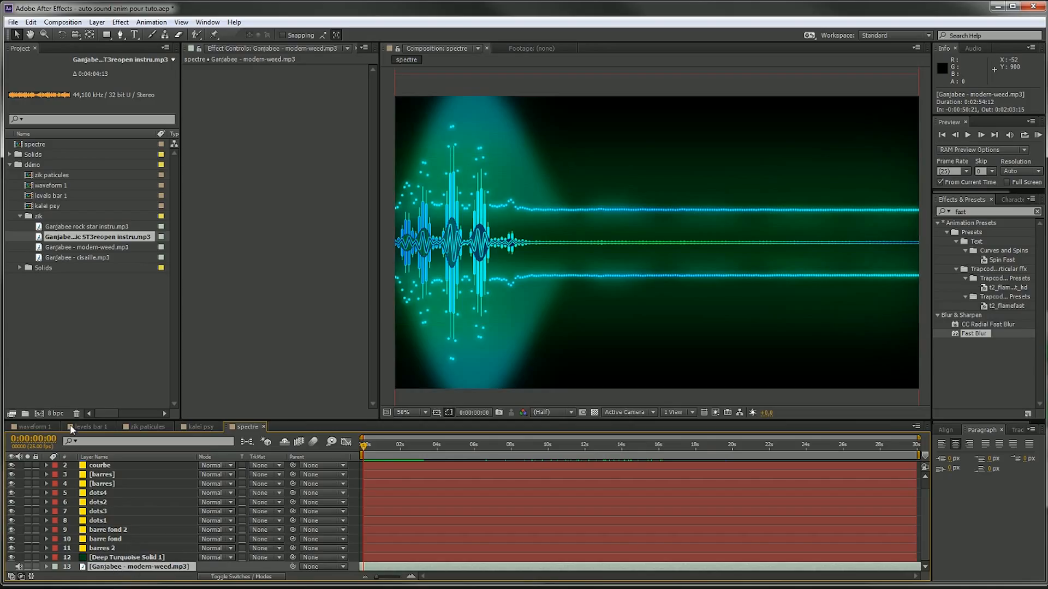
{"action": "left_click_drag", "start_coordinate": [125, 240], "coordinate": [148, 571]}
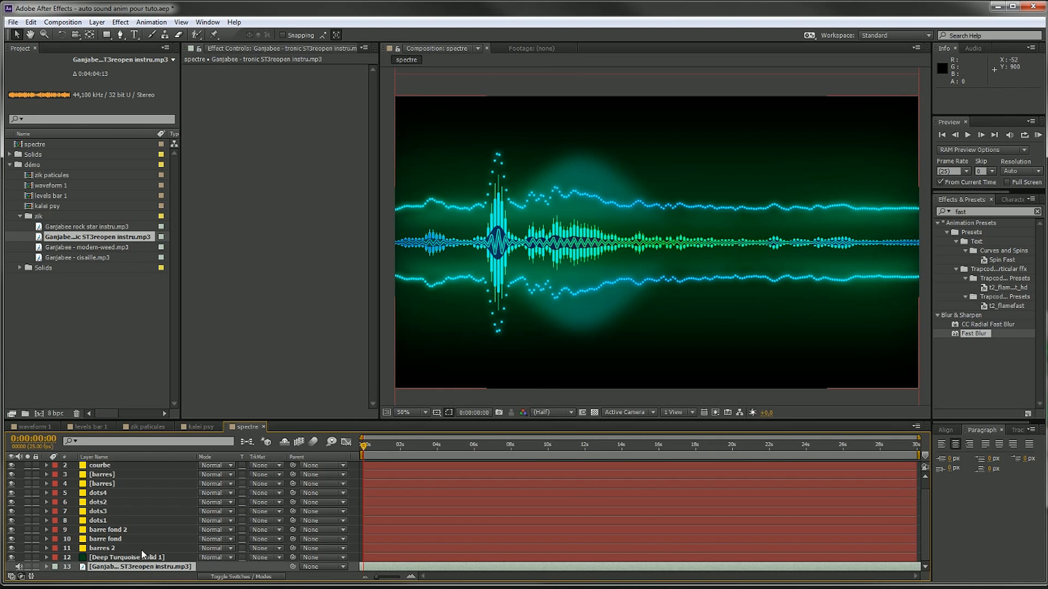
Check the Audio Spectrum source on the barre fond 2, dots, barres and courbe layers
{"action": "left_click", "coordinate": [107, 530]}
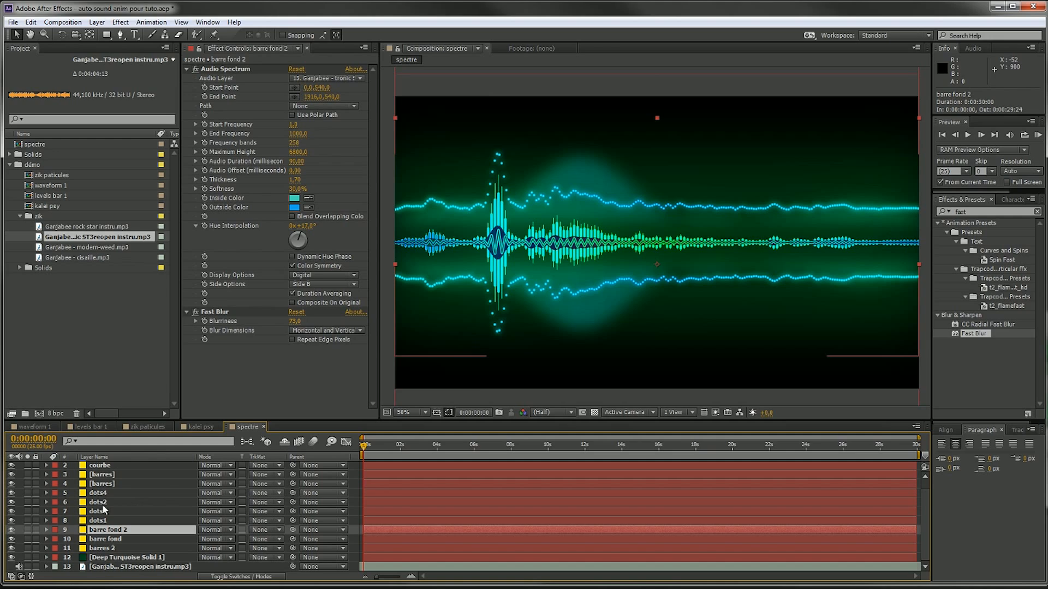
{"action": "left_click", "coordinate": [103, 503]}
{"action": "left_click", "coordinate": [109, 484]}
{"action": "left_click", "coordinate": [109, 474]}
{"action": "left_click", "coordinate": [110, 465]}
{"action": "left_click", "coordinate": [105, 511]}
{"action": "left_click", "coordinate": [106, 530]}
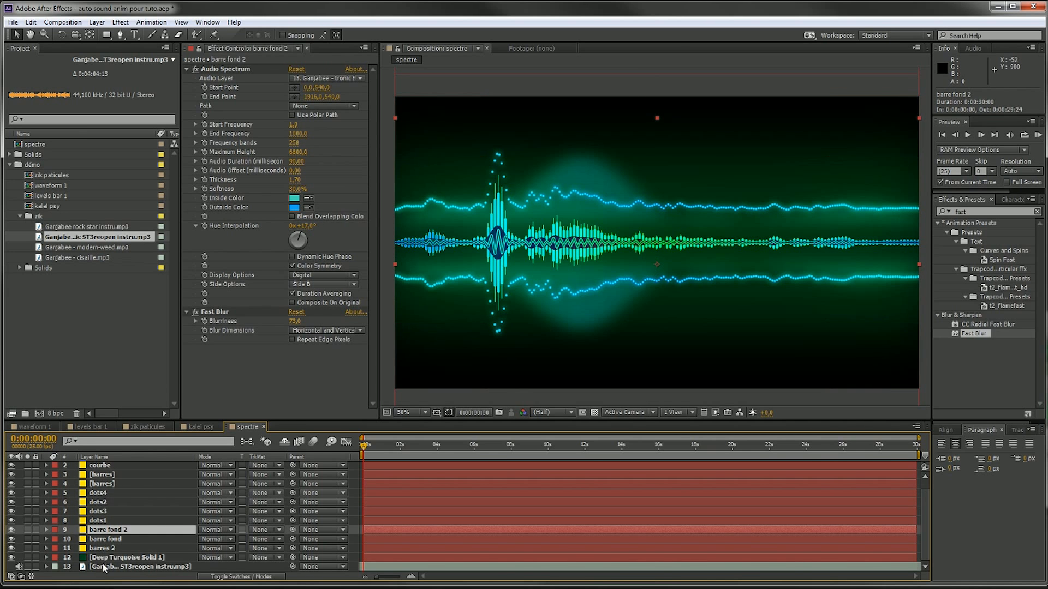
Shift the music layer about 25 seconds earlier and play a RAM preview of the spectrum from the start
{"action": "left_click", "coordinate": [109, 568]}
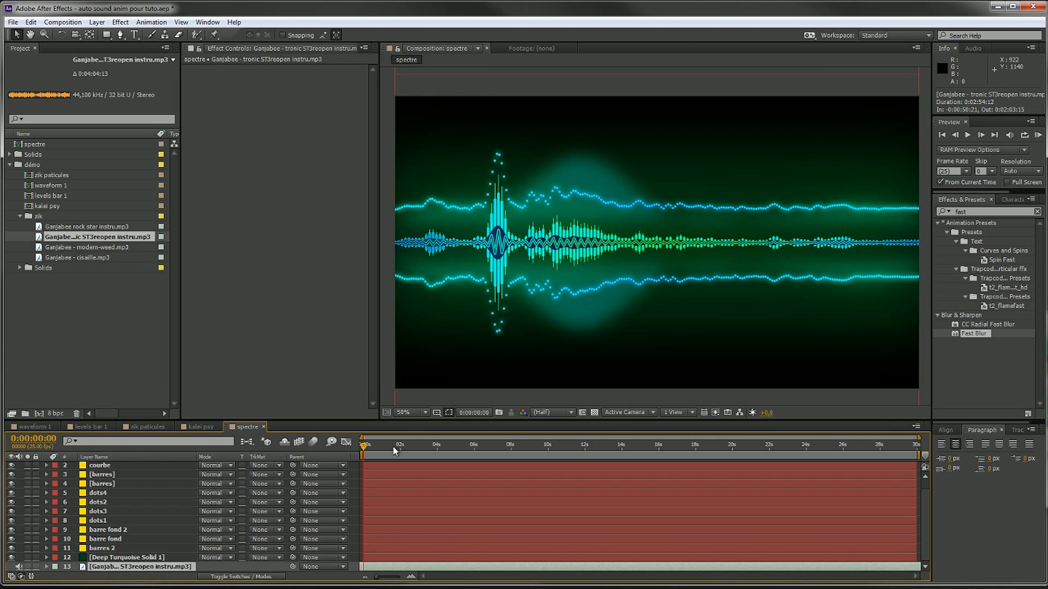
{"action": "left_click_drag", "start_coordinate": [702, 567], "coordinate": [232, 588]}
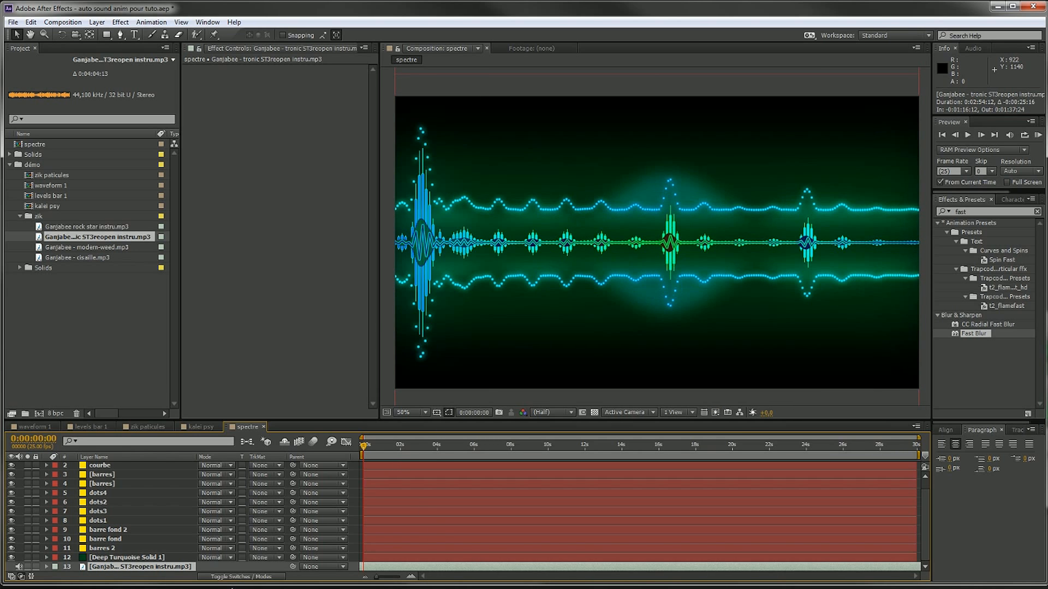
{"action": "left_click_drag", "start_coordinate": [401, 451], "coordinate": [251, 448]}
{"action": "key", "text": "KP_0"}
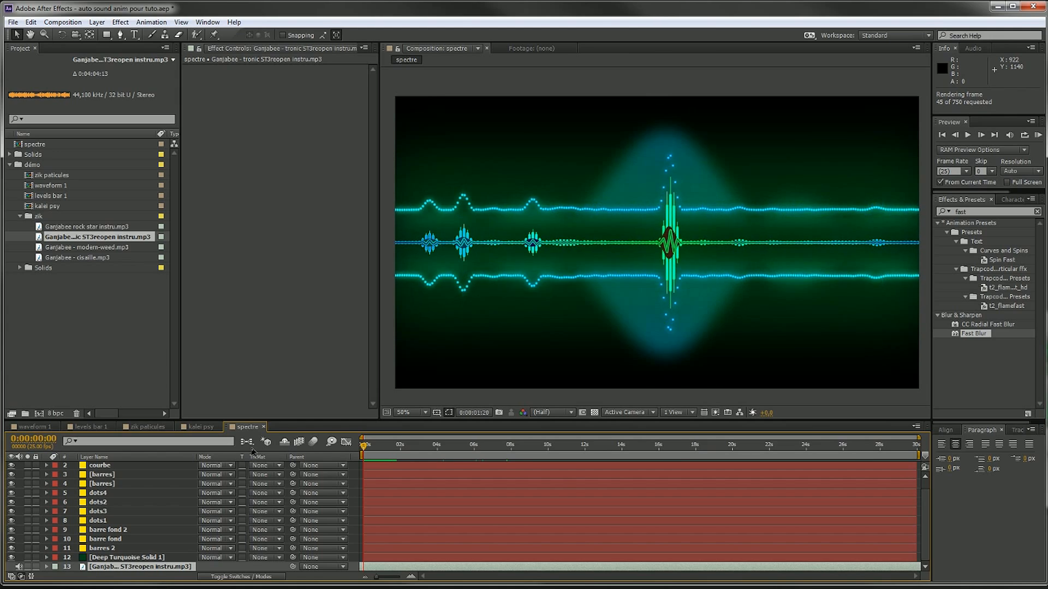
{"action": "key", "text": "space"}
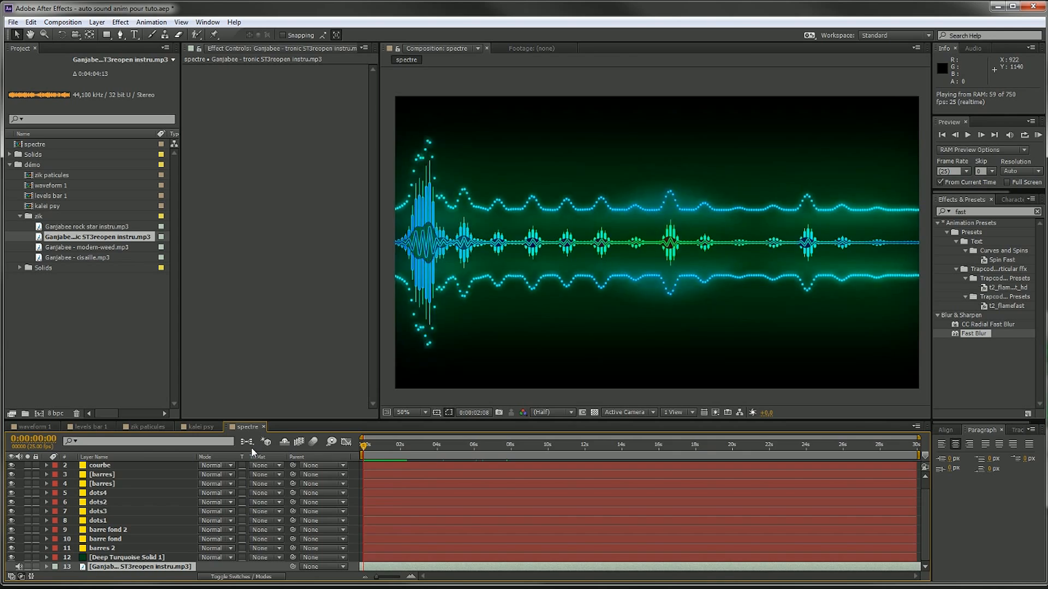
{"action": "key", "text": "space"}
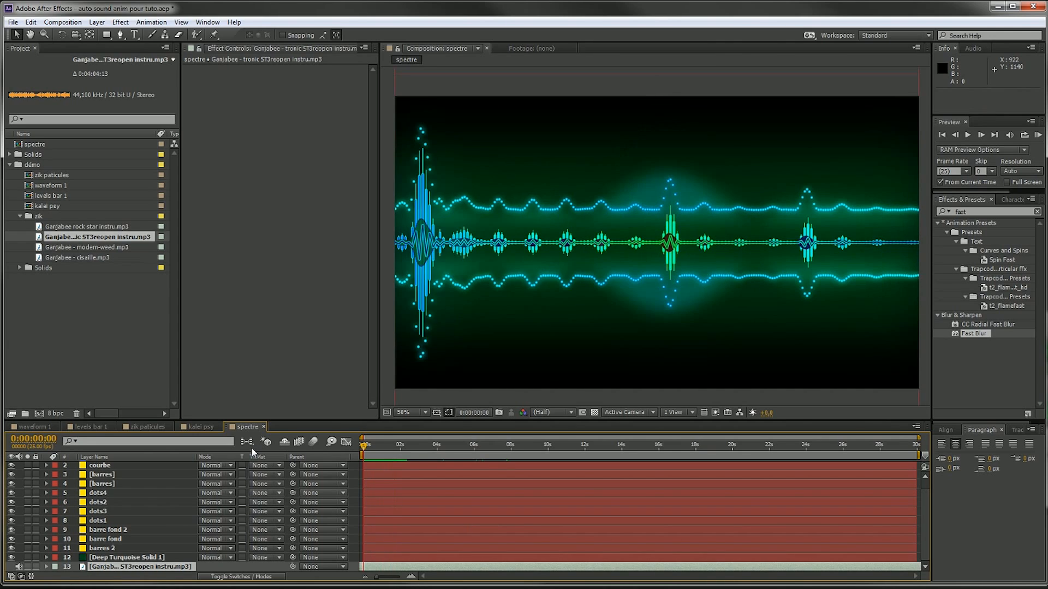
Go to 0:00:06:16 and inspect the settings of the barres 2, barre fond, barre fond 2 and dots1 layers
{"action": "left_click_drag", "start_coordinate": [379, 445], "coordinate": [485, 445]}
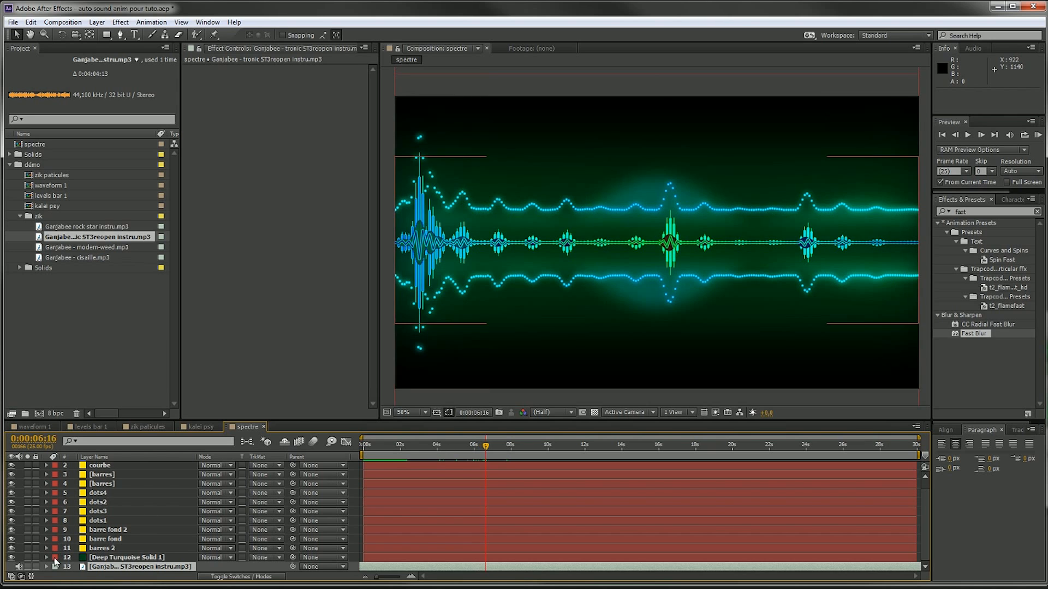
{"action": "left_click", "coordinate": [108, 547]}
{"action": "left_click", "coordinate": [107, 539]}
{"action": "left_click", "coordinate": [108, 529]}
{"action": "left_click", "coordinate": [109, 520]}
{"action": "left_click", "coordinate": [285, 347]}
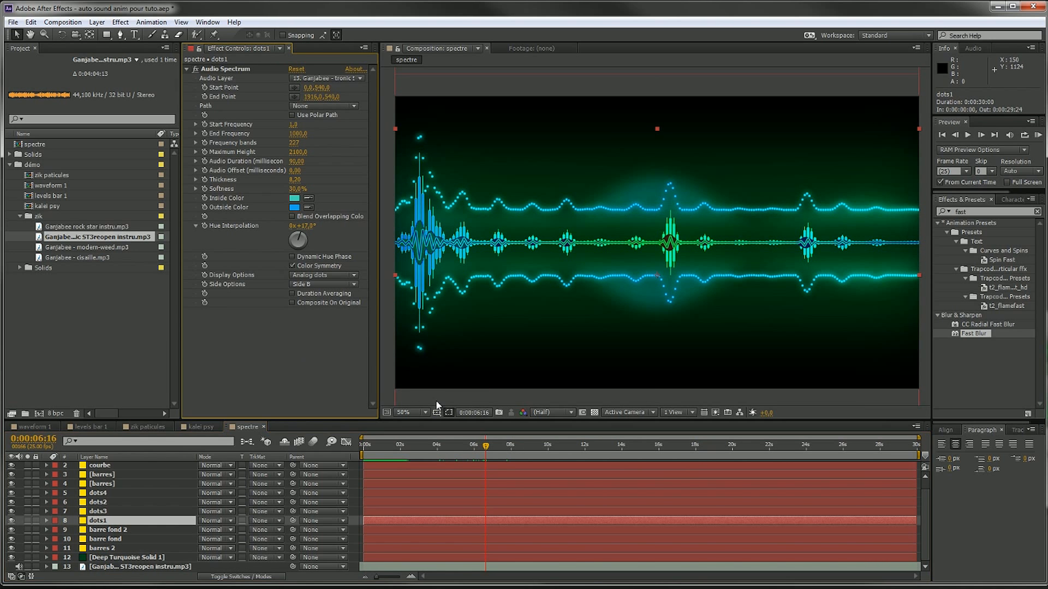
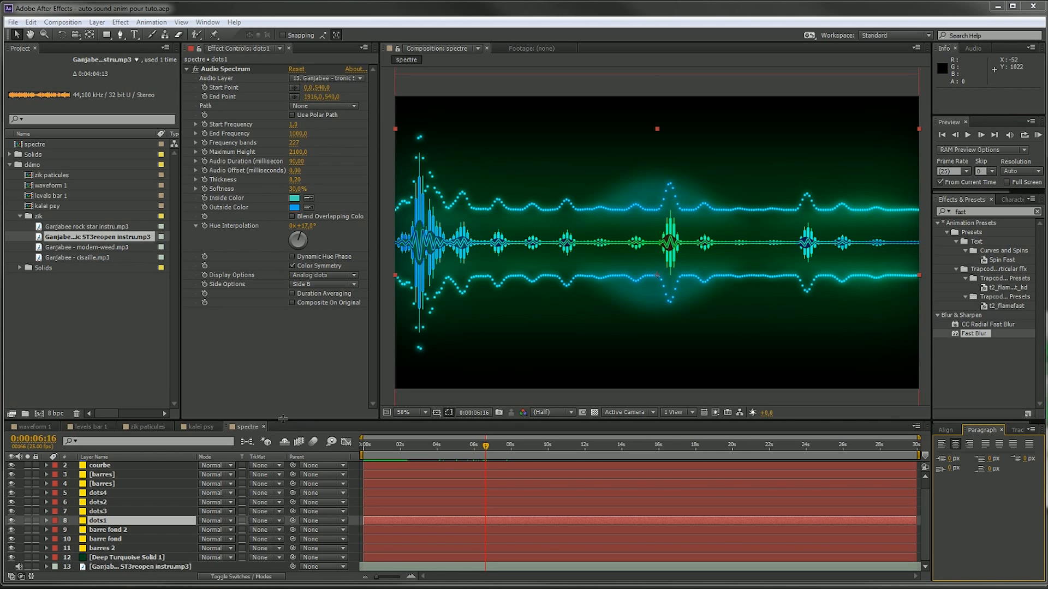
Close the spectre composition and create a 30-second HDTV 1080 25 composition named particules, with the transparency grid off
{"action": "left_click", "coordinate": [264, 426]}
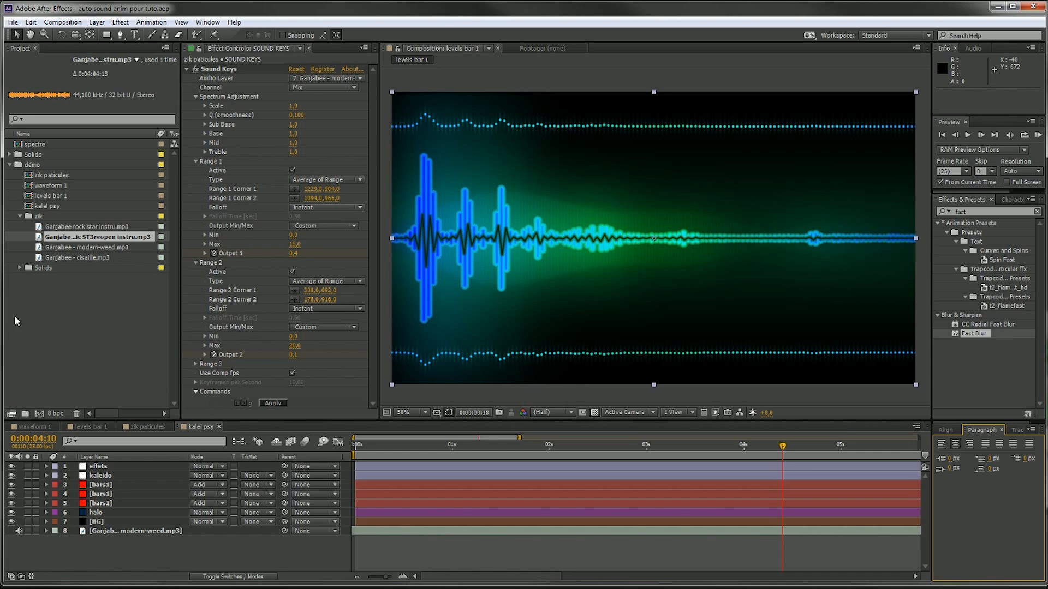
{"action": "right_click", "coordinate": [92, 323]}
{"action": "left_click", "coordinate": [139, 329]}
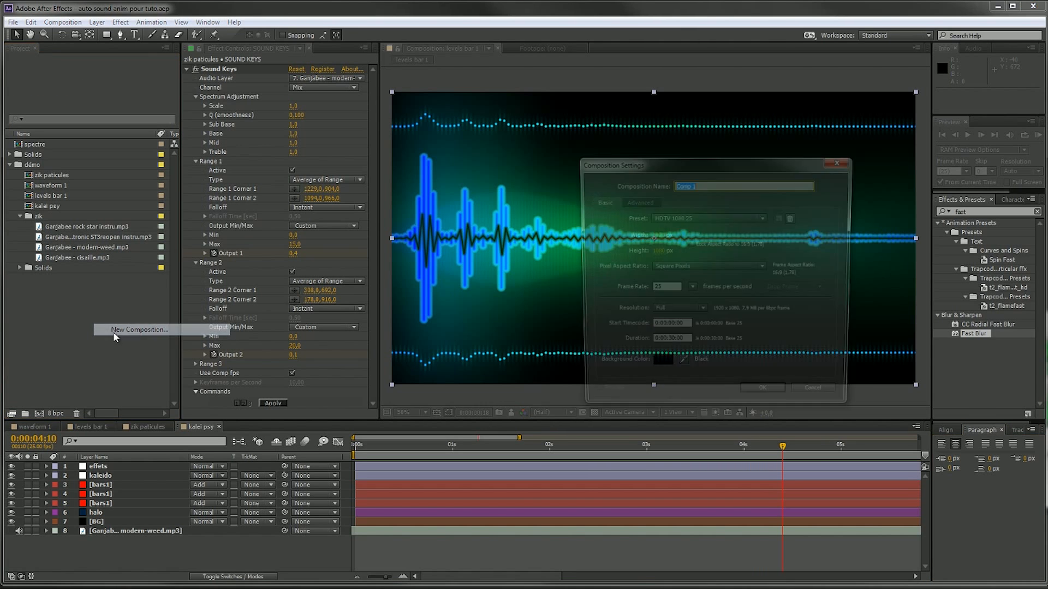
{"action": "type", "text": "particu"}
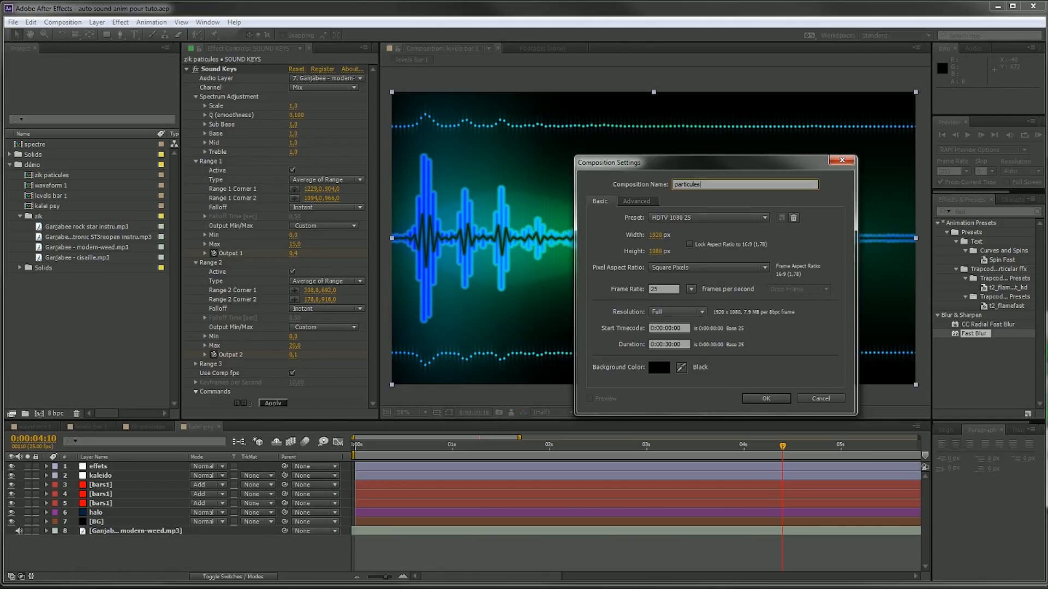
{"action": "type", "text": "les"}
{"action": "key", "text": "Return"}
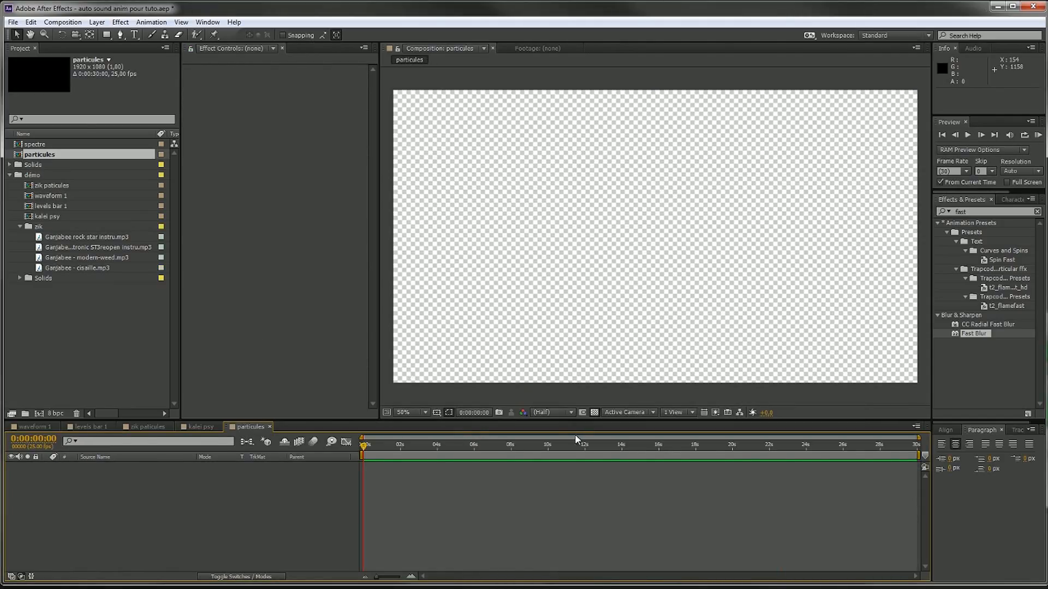
{"action": "left_click", "coordinate": [594, 412]}
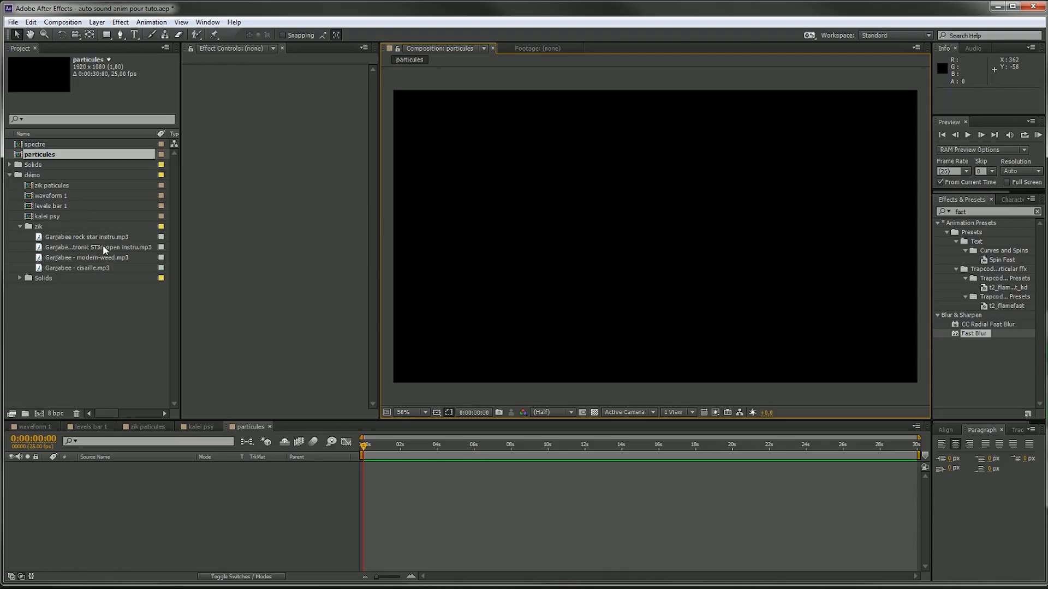
Try out the Ganjabee tronic ST3reopen instru.mp3 track in the particules composition, previewing a later passage, and remove it
{"action": "left_click_drag", "start_coordinate": [115, 249], "coordinate": [158, 485]}
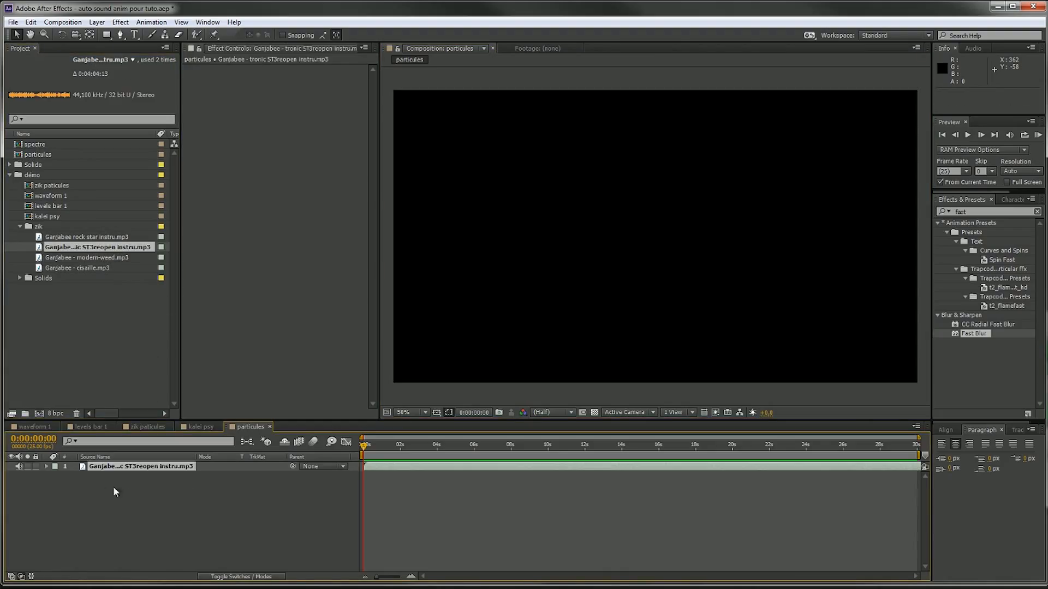
{"action": "left_click", "coordinate": [56, 476]}
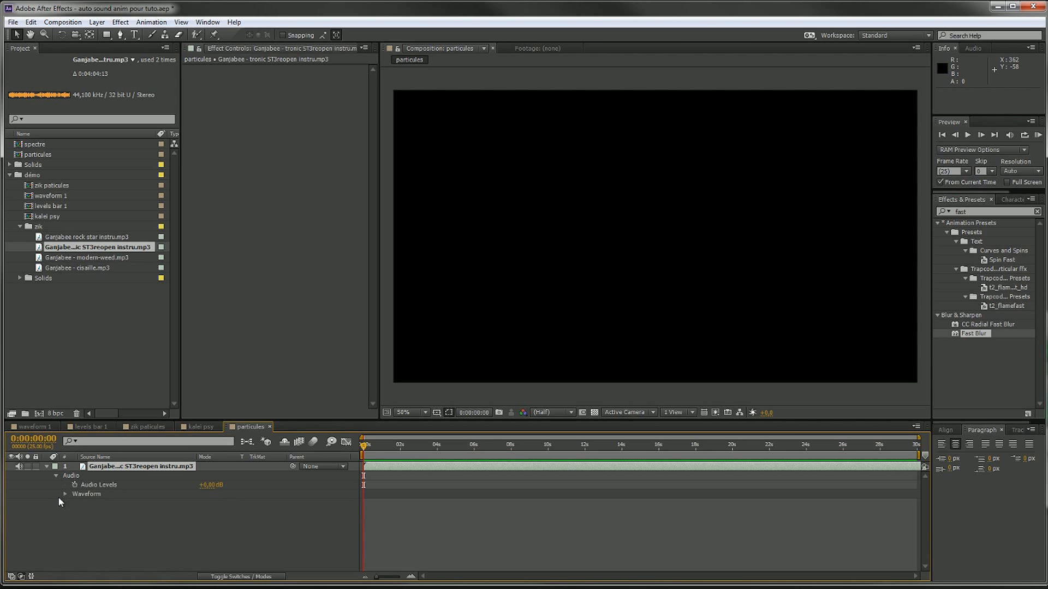
{"action": "left_click", "coordinate": [66, 494]}
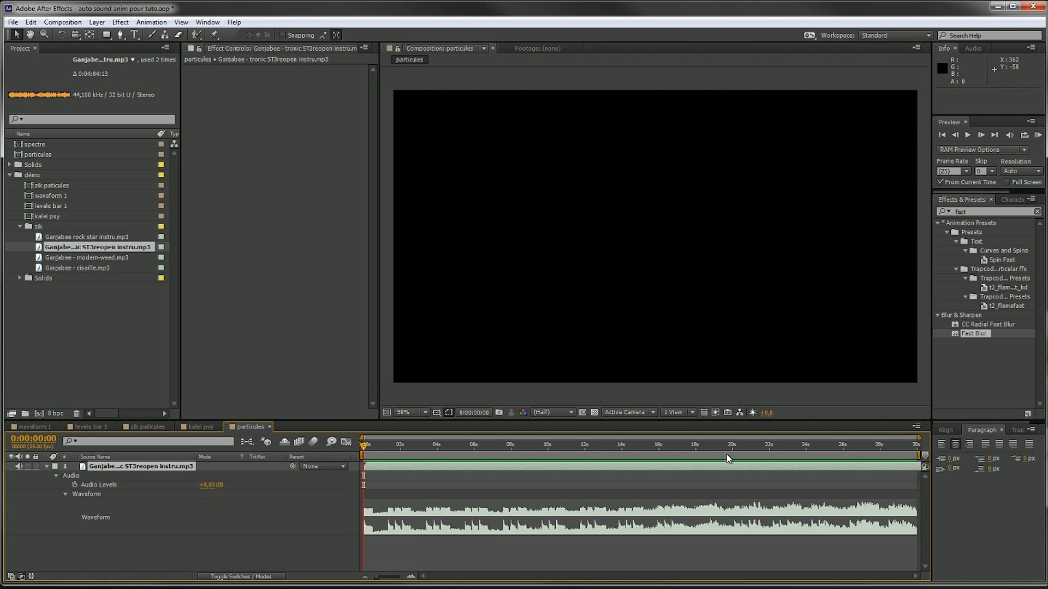
{"action": "left_click_drag", "start_coordinate": [861, 471], "coordinate": [0, 503]}
{"action": "key", "text": "KP_0"}
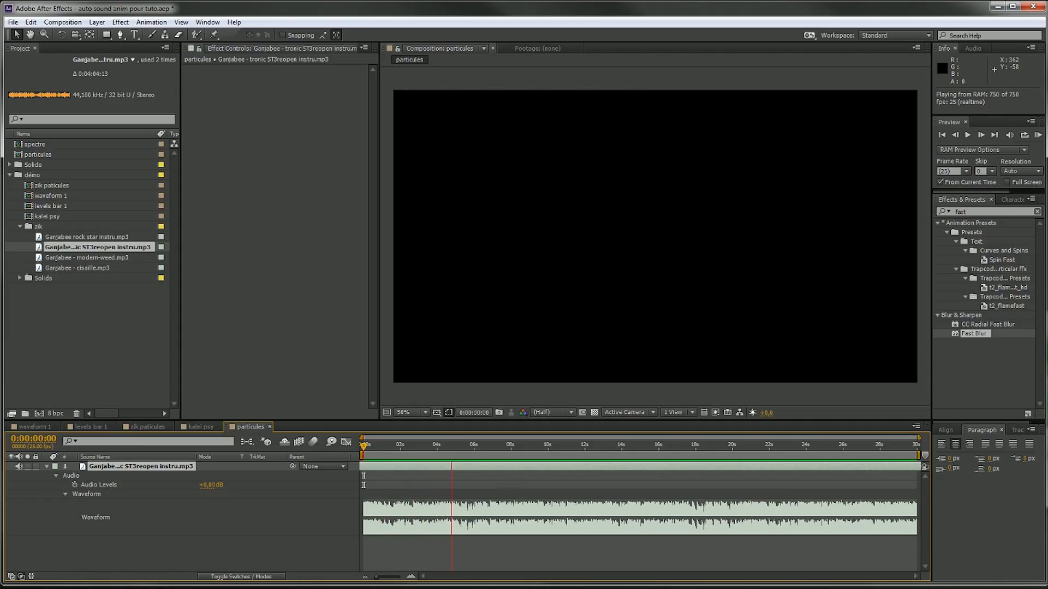
{"action": "key", "text": "space"}
{"action": "left_click", "coordinate": [120, 468]}
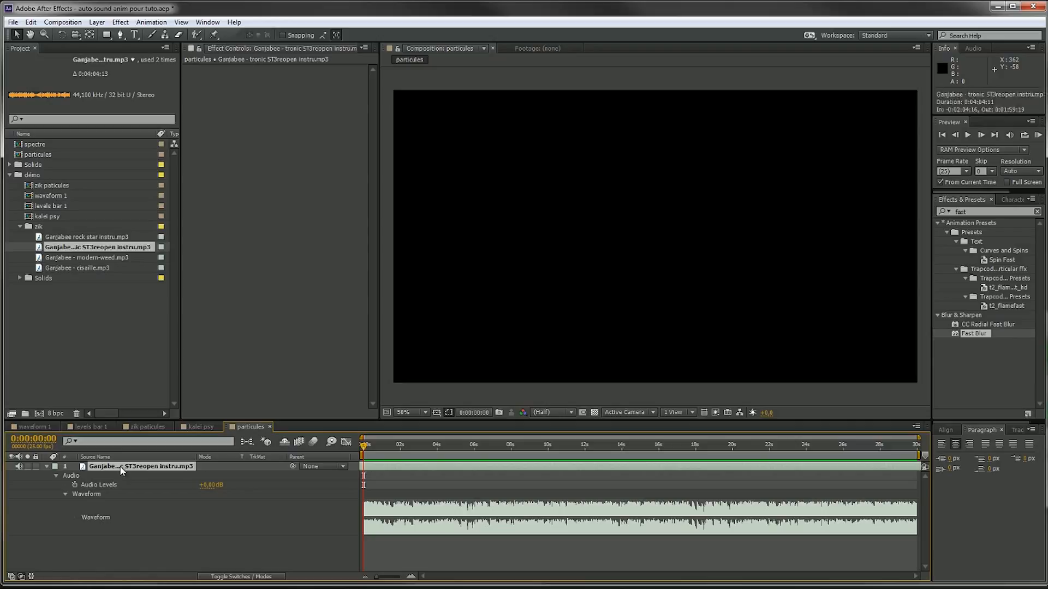
{"action": "key", "text": "Delete"}
Add Ganjabee - modern-weed.mp3 to the particules composition, reveal its waveform and slide the track earlier to a dynamic passage
{"action": "left_click_drag", "start_coordinate": [118, 261], "coordinate": [351, 493]}
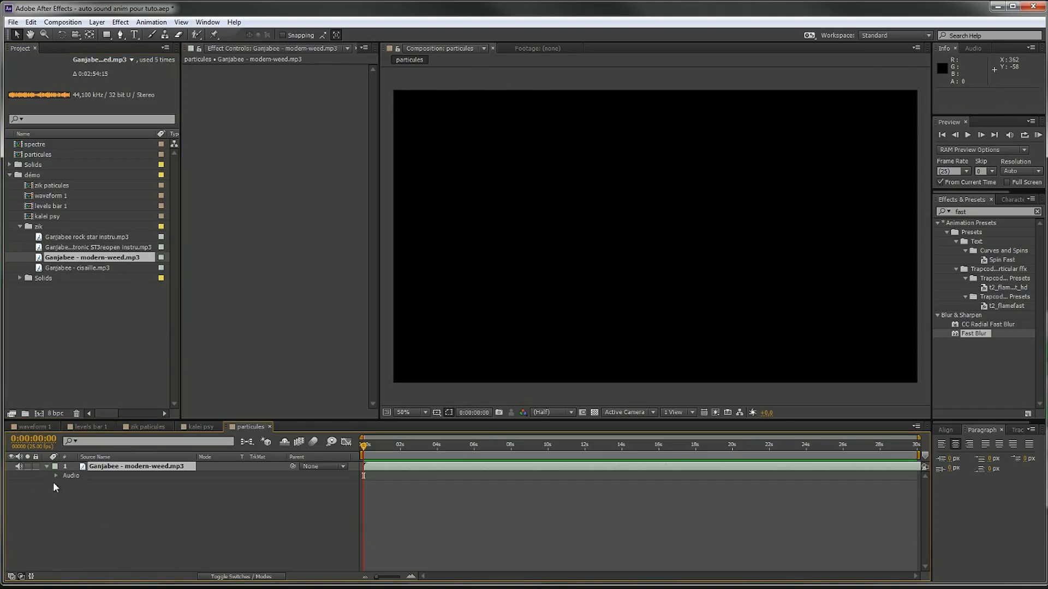
{"action": "left_click", "coordinate": [56, 476]}
{"action": "left_click", "coordinate": [65, 495]}
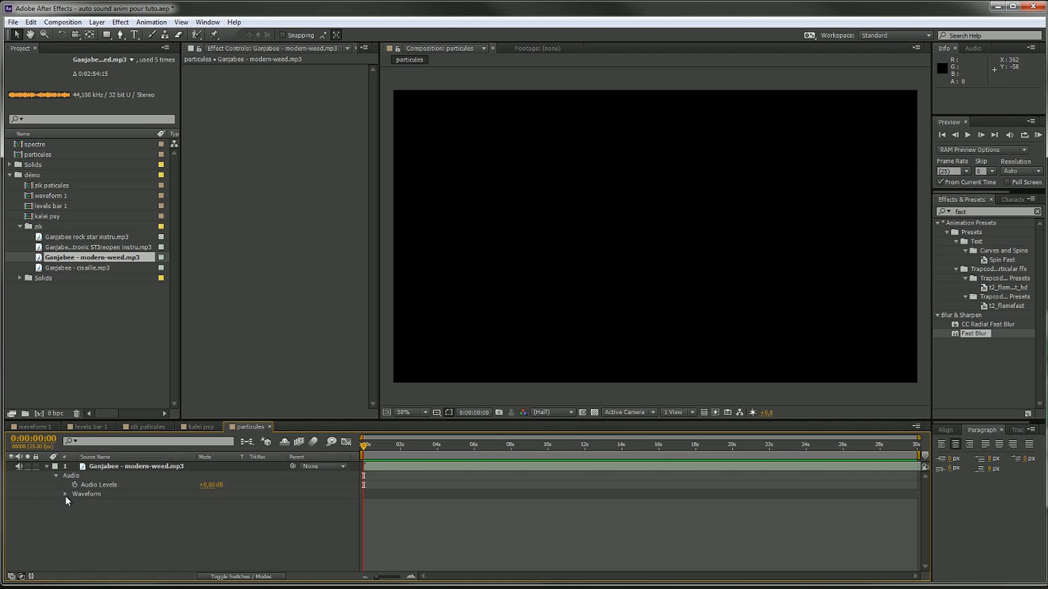
{"action": "left_click", "coordinate": [851, 467]}
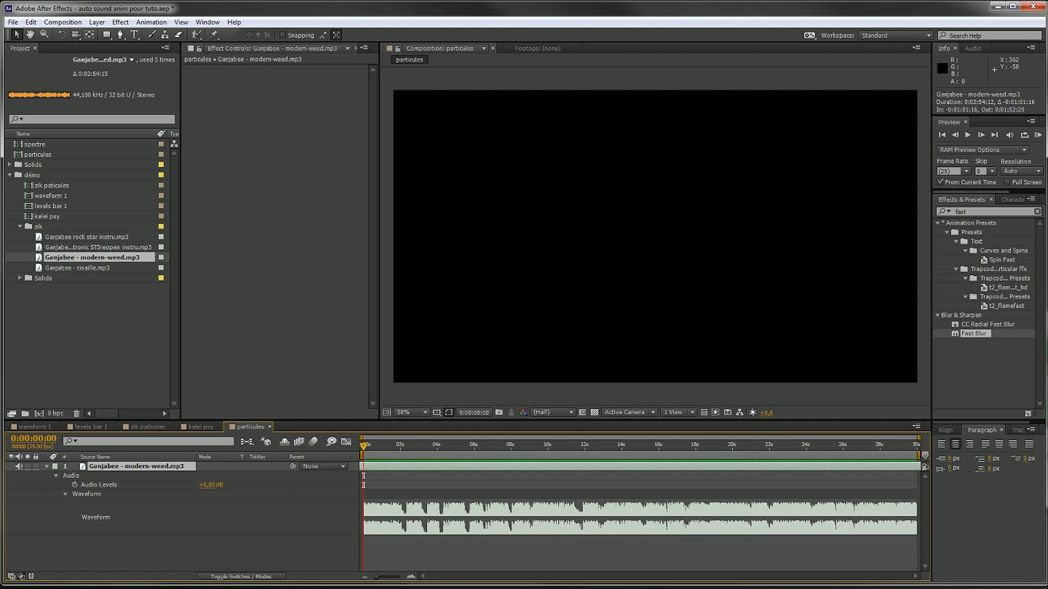
{"action": "left_click_drag", "start_coordinate": [639, 466], "coordinate": [2, 511]}
Play a RAM preview of the repositioned music track, then collapse its properties and deselect the layer
{"action": "key", "text": "KP_0"}
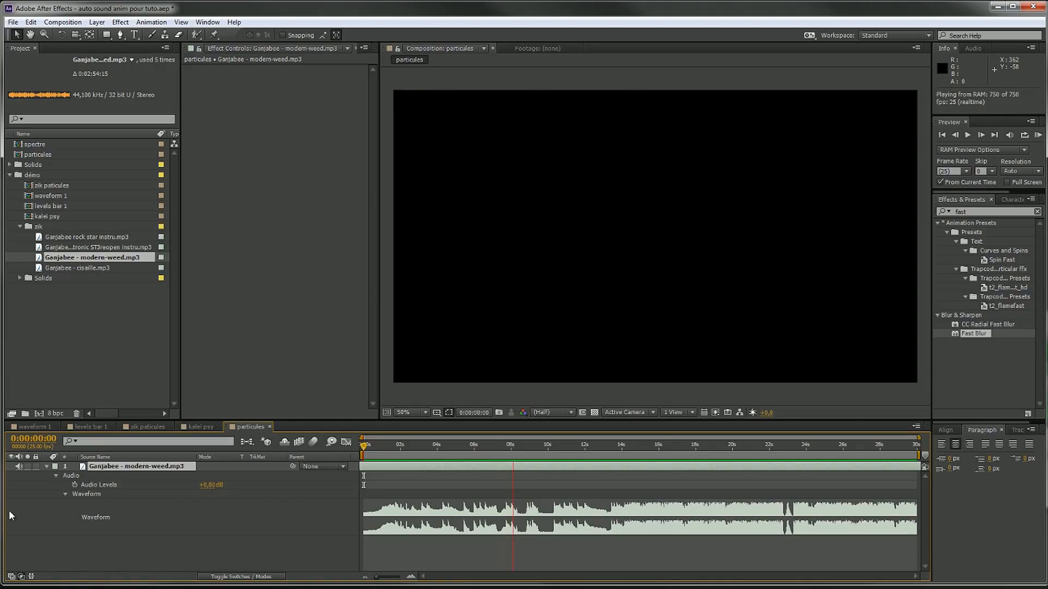
{"action": "key", "text": "space"}
{"action": "left_click", "coordinate": [47, 466]}
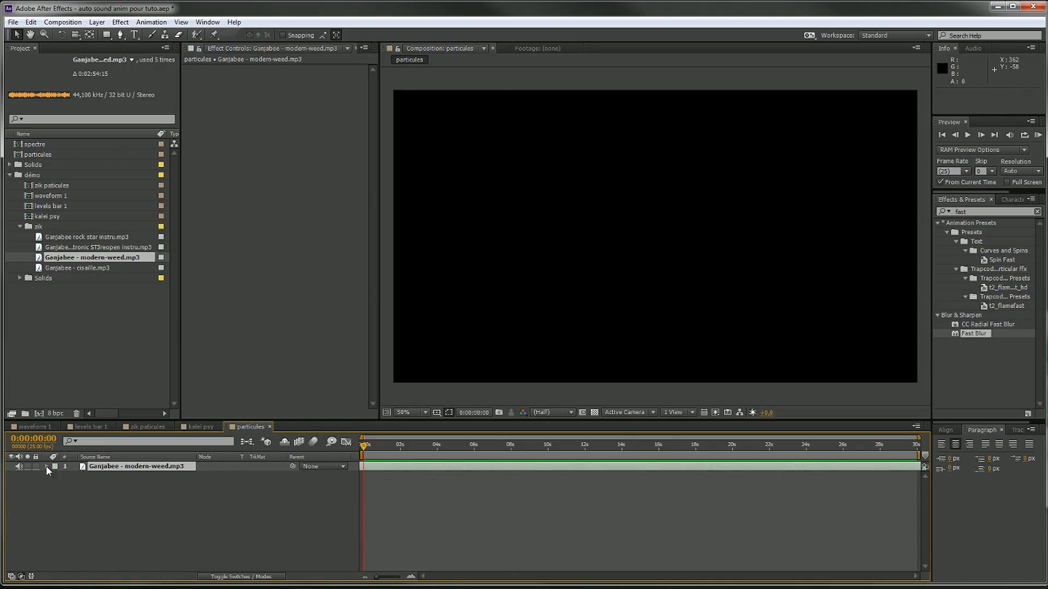
{"action": "left_click", "coordinate": [91, 486]}
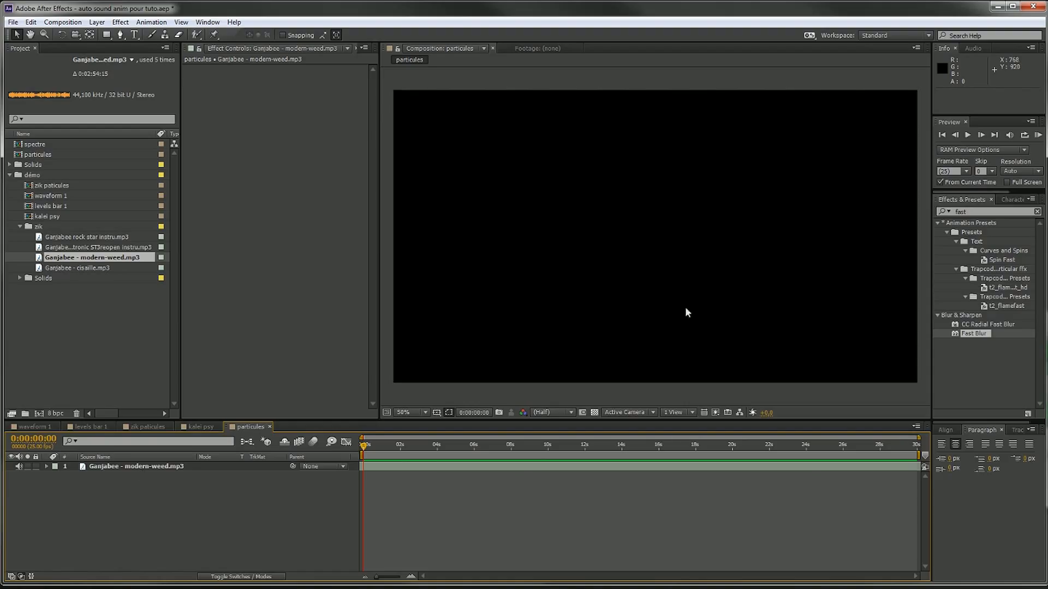
Clear the effects search and locate Sound Keys in the Trapcode category
{"action": "left_click", "coordinate": [1036, 212]}
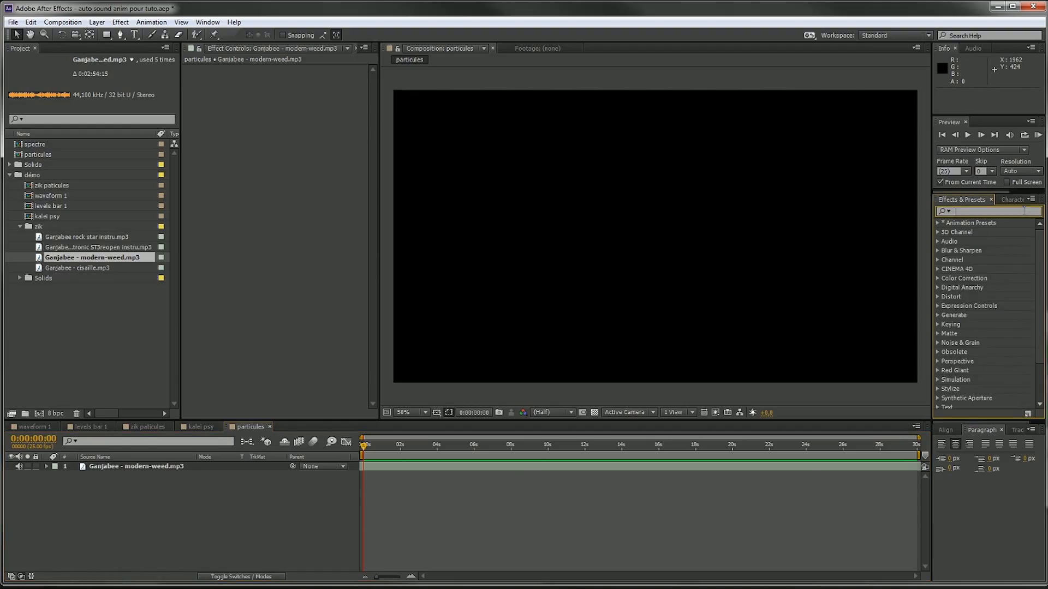
{"action": "scroll", "coordinate": [978, 347], "scroll_direction": "down", "scroll_amount": 3}
{"action": "left_click", "coordinate": [937, 385]}
{"action": "scroll", "coordinate": [961, 377], "scroll_direction": "down", "scroll_amount": 3}
{"action": "left_click", "coordinate": [972, 378]}
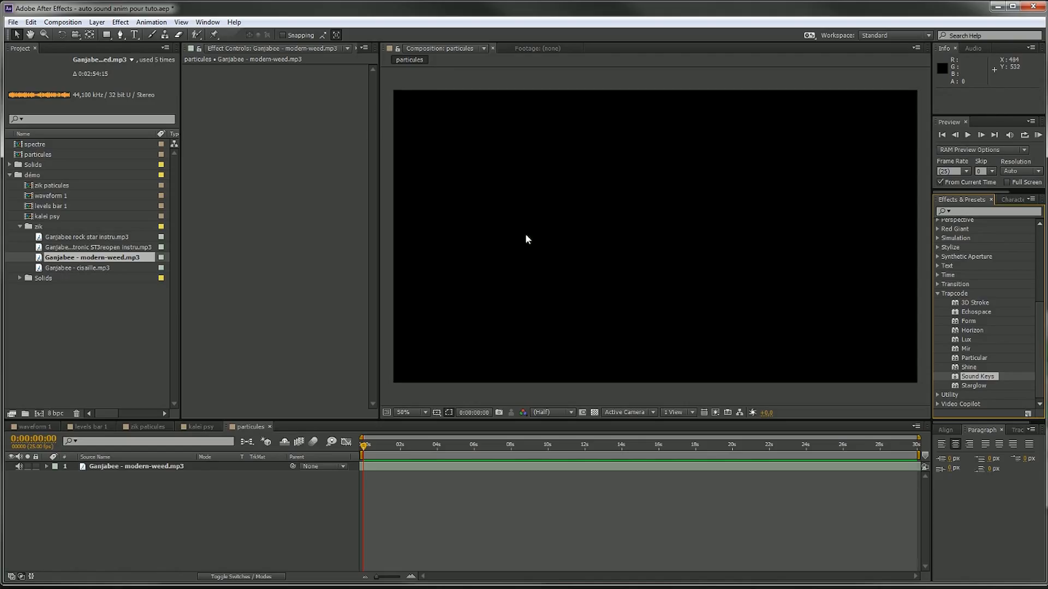
Add an adjustment layer and apply Sound Keys to it with Ganjabee - modern-weed.mp3 as the audio layer
{"action": "right_click", "coordinate": [118, 498]}
{"action": "mouse_move", "coordinate": [158, 381]}
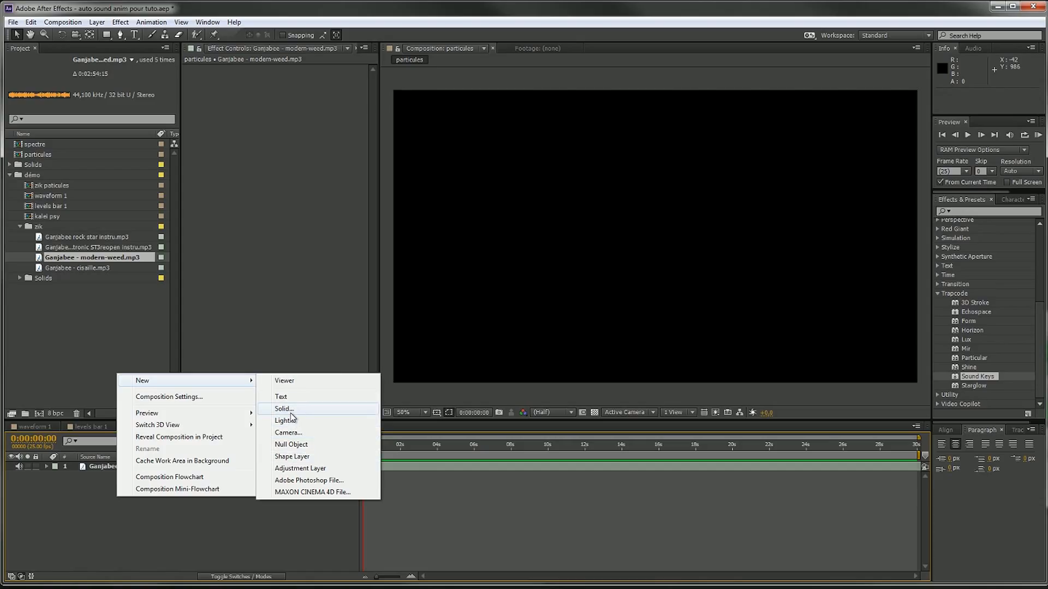
{"action": "left_click", "coordinate": [297, 469]}
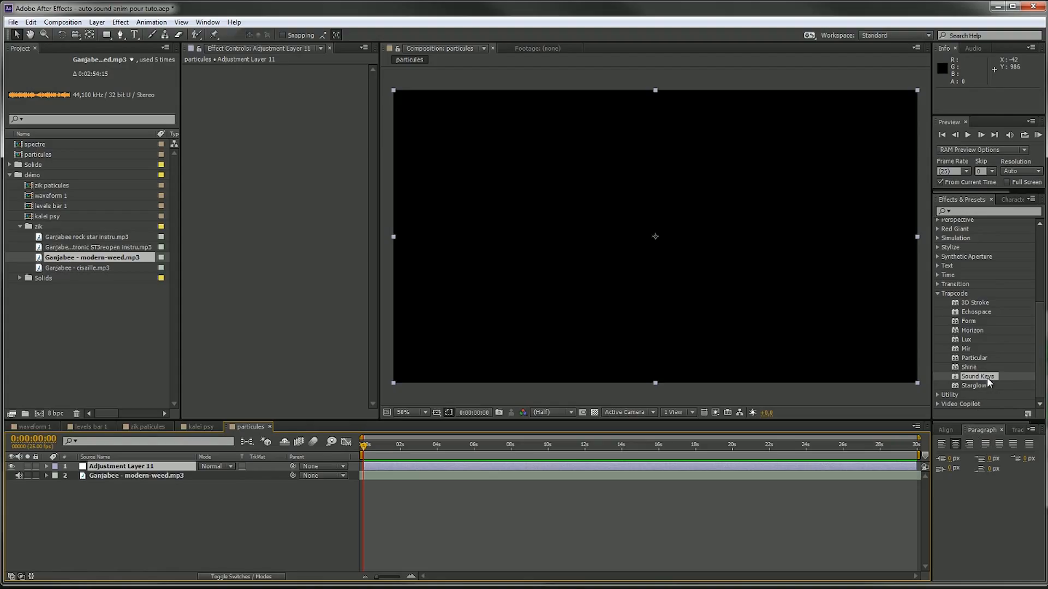
{"action": "left_click_drag", "start_coordinate": [987, 378], "coordinate": [122, 472]}
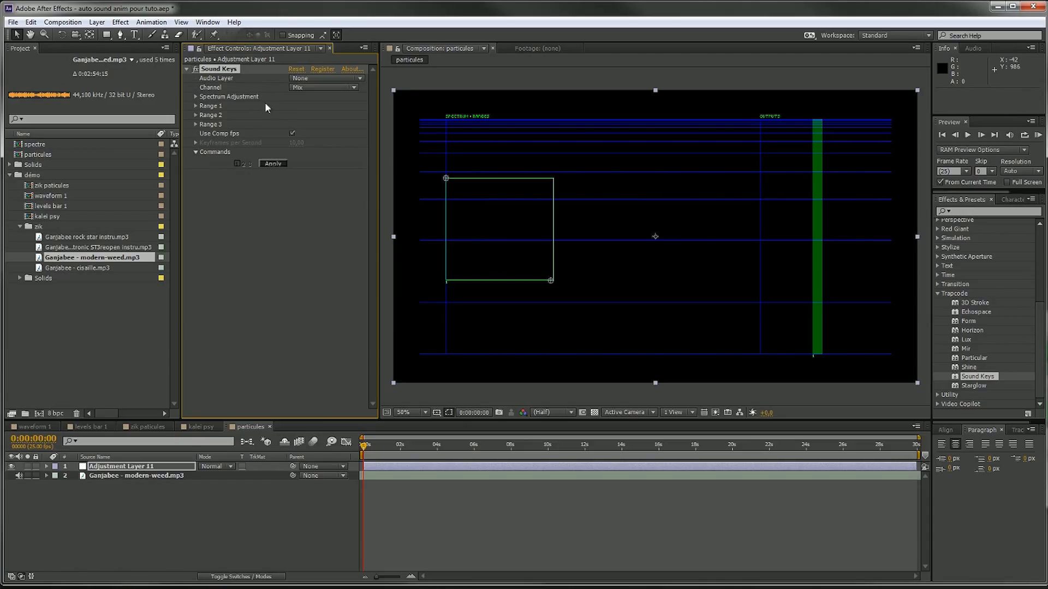
{"action": "left_click", "coordinate": [319, 80]}
{"action": "left_click", "coordinate": [330, 121]}
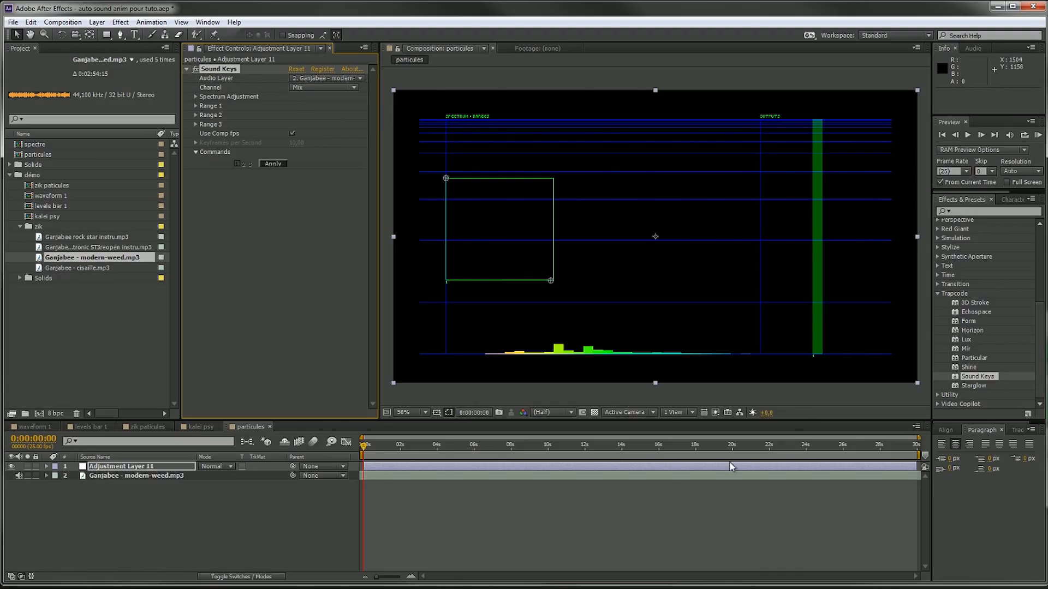
Scrub the composition to 0:00:15:21 to examine the Sound Keys spectrum, toggling the adjustment layer's visibility off and on along the way
{"action": "left_click_drag", "start_coordinate": [364, 446], "coordinate": [544, 430]}
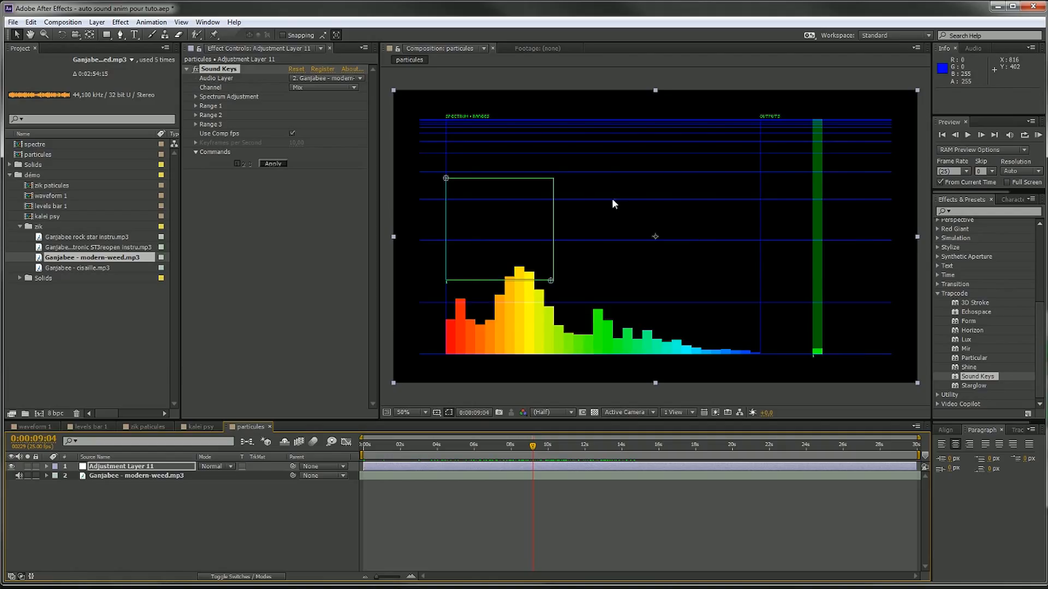
{"action": "left_click", "coordinate": [11, 466]}
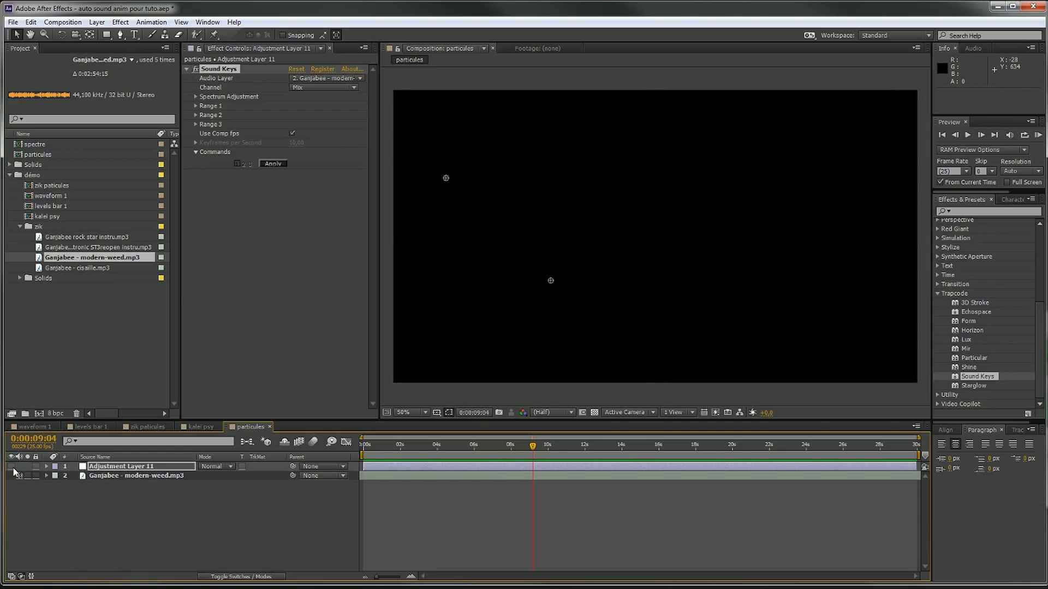
{"action": "left_click", "coordinate": [11, 466]}
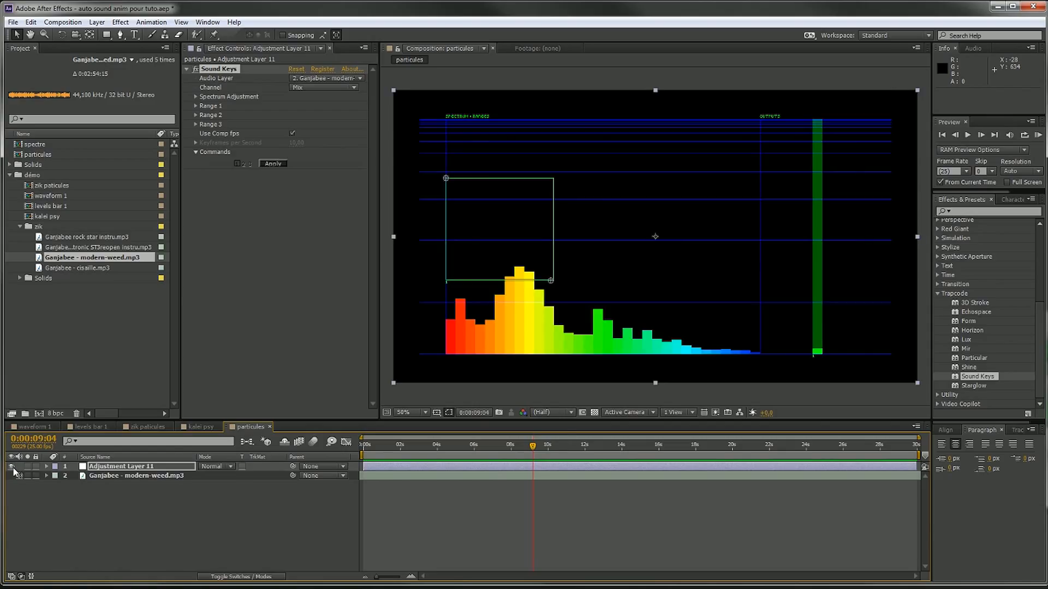
{"action": "left_click", "coordinate": [563, 445]}
{"action": "left_click_drag", "start_coordinate": [564, 447], "coordinate": [655, 446]}
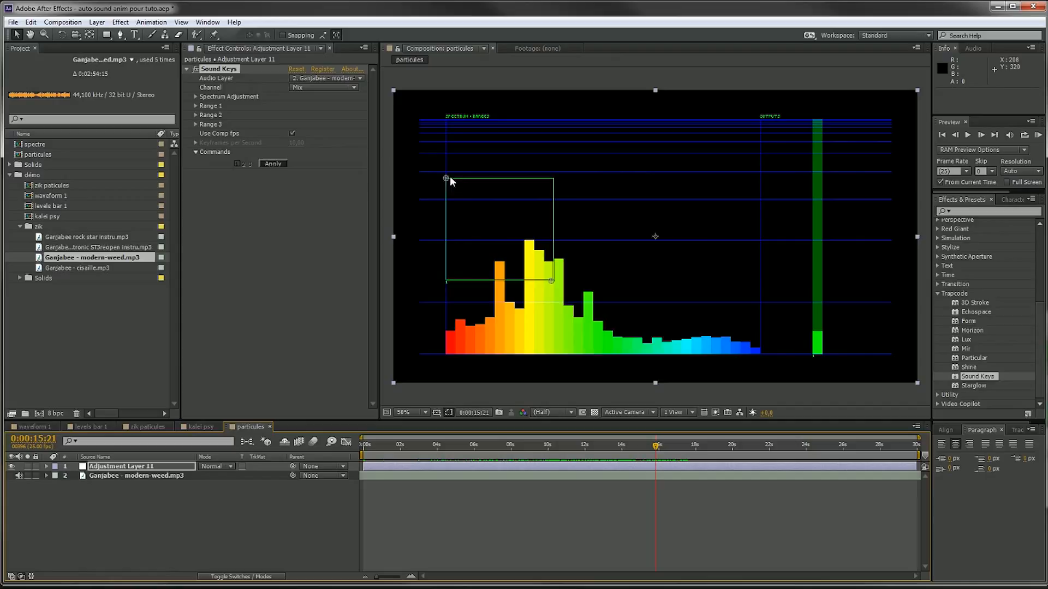
Fit the Range 1 box above the lowest frequencies, with its corners at about 172, 738 and 356, 898
{"action": "left_click_drag", "start_coordinate": [446, 178], "coordinate": [494, 220]}
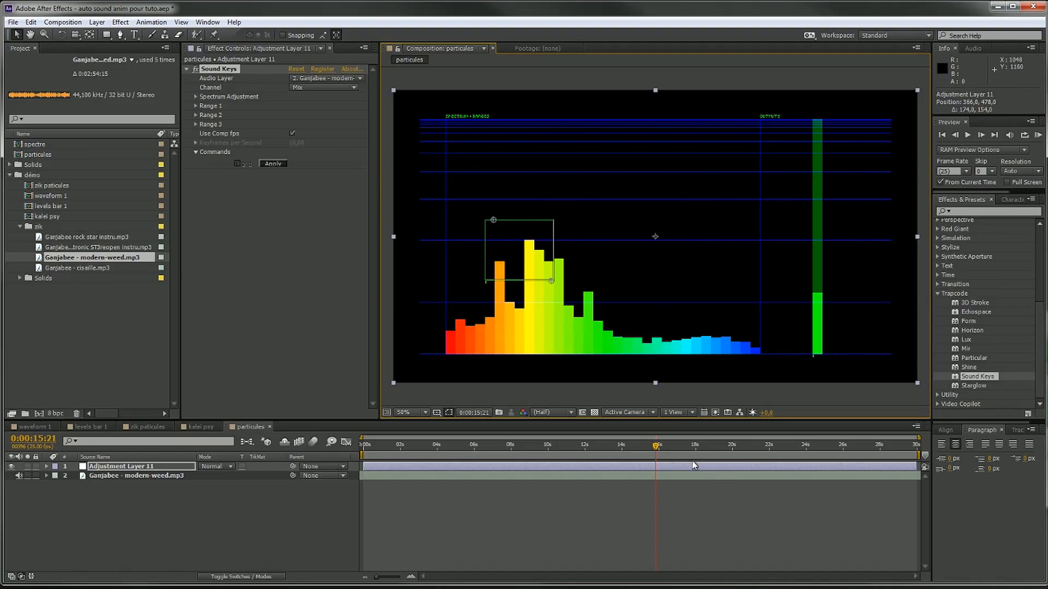
{"action": "left_click_drag", "start_coordinate": [559, 443], "coordinate": [628, 443]}
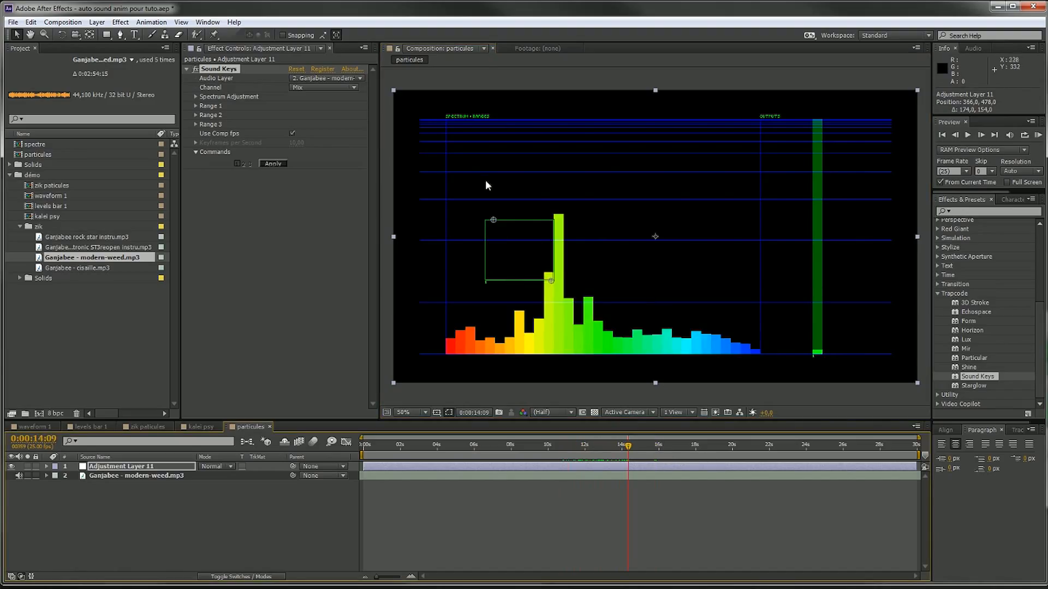
{"action": "left_click_drag", "start_coordinate": [495, 220], "coordinate": [445, 257]}
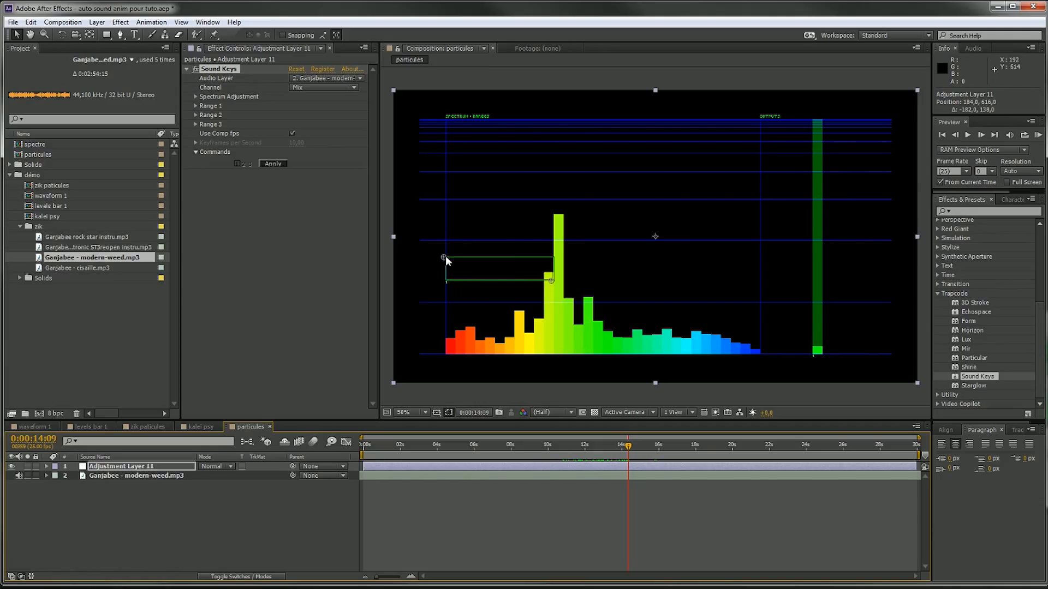
{"action": "left_click_drag", "start_coordinate": [551, 282], "coordinate": [490, 322]}
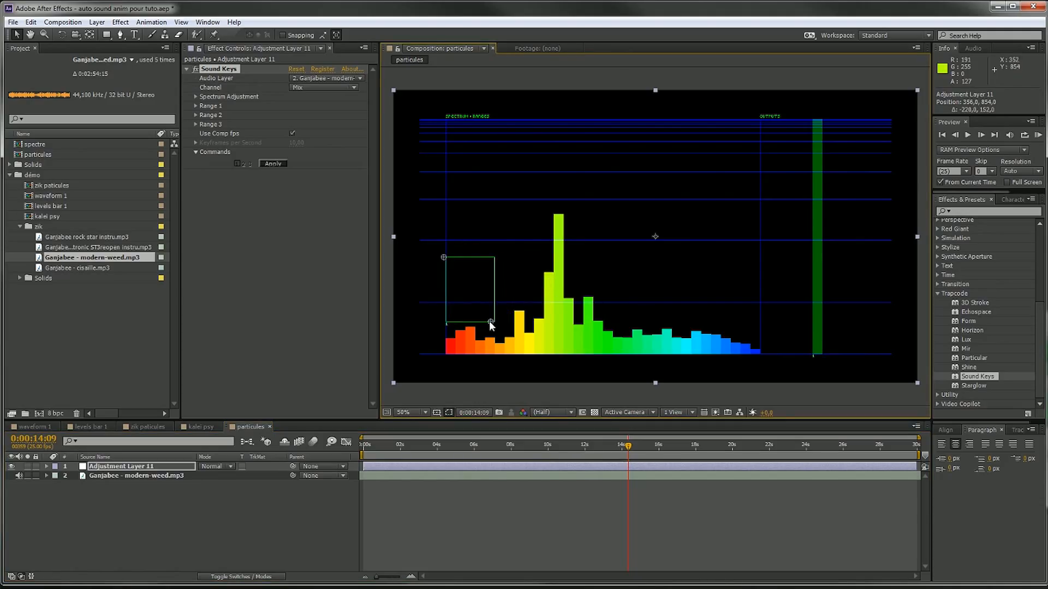
{"action": "left_click_drag", "start_coordinate": [442, 257], "coordinate": [440, 290]}
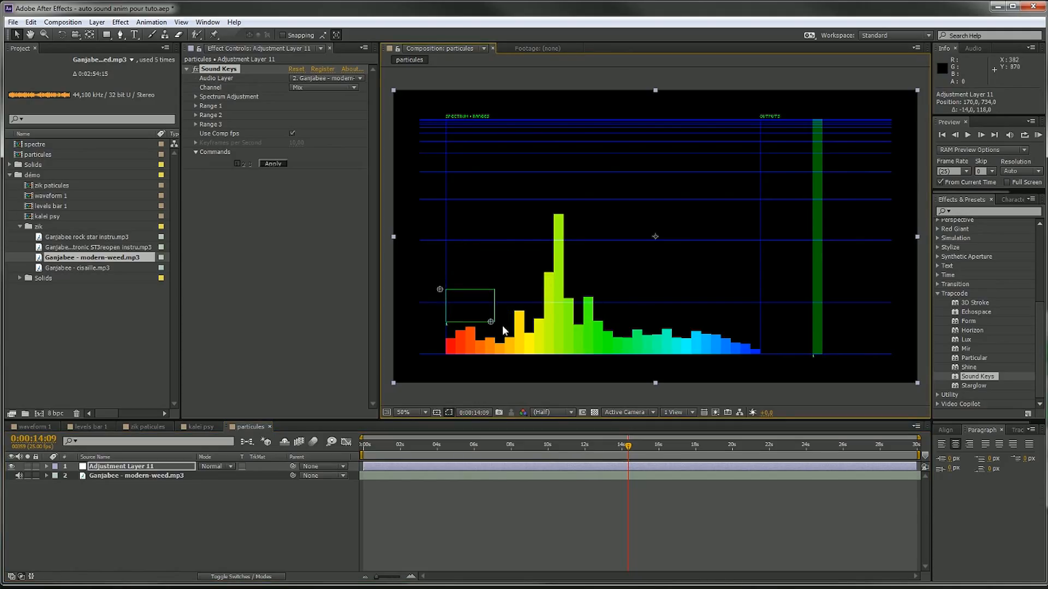
{"action": "left_click_drag", "start_coordinate": [491, 322], "coordinate": [491, 333]}
Play the composition from the current frame and again from the start to check Range 1's output against the music
{"action": "key", "text": "space"}
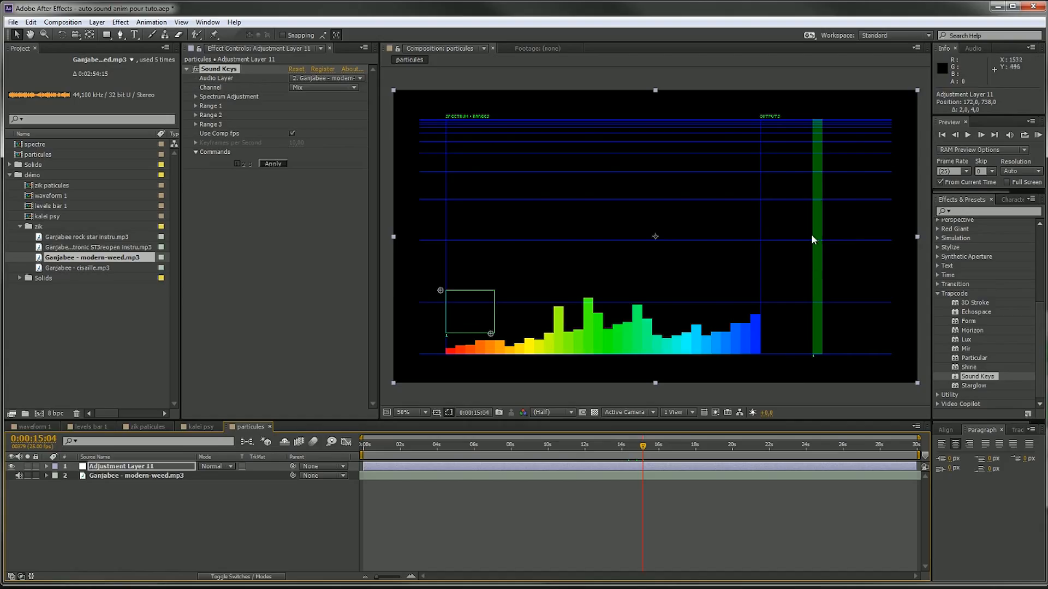
{"action": "left_click_drag", "start_coordinate": [644, 444], "coordinate": [352, 420]}
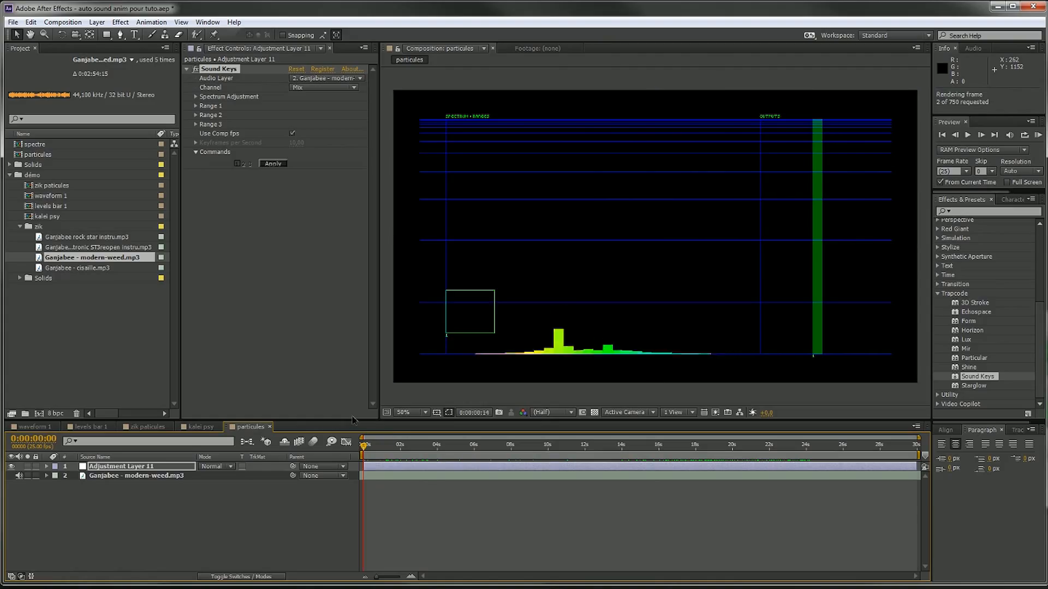
{"action": "key", "text": "space"}
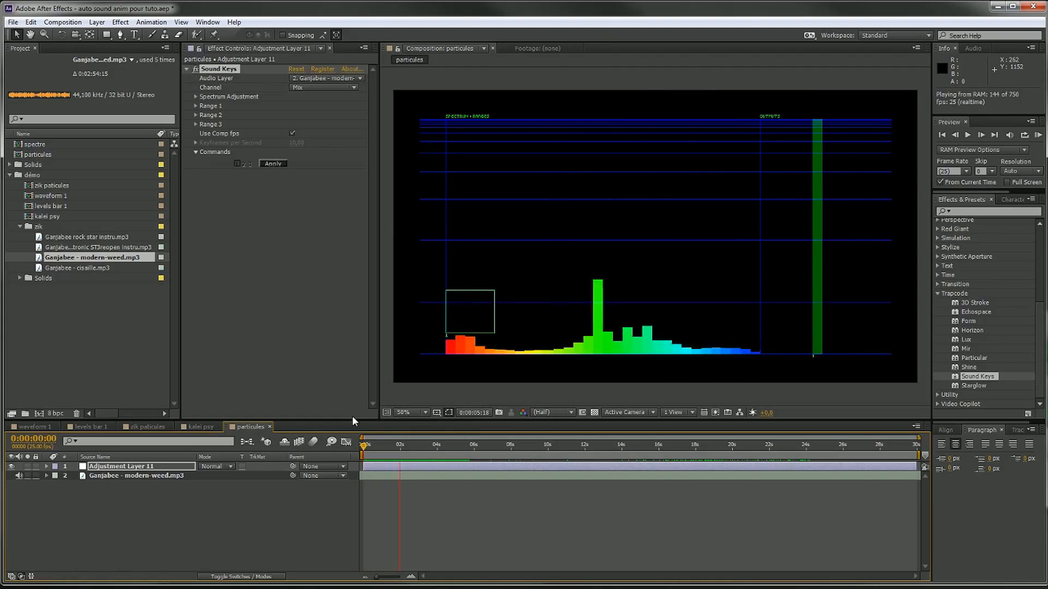
{"action": "key", "text": "space"}
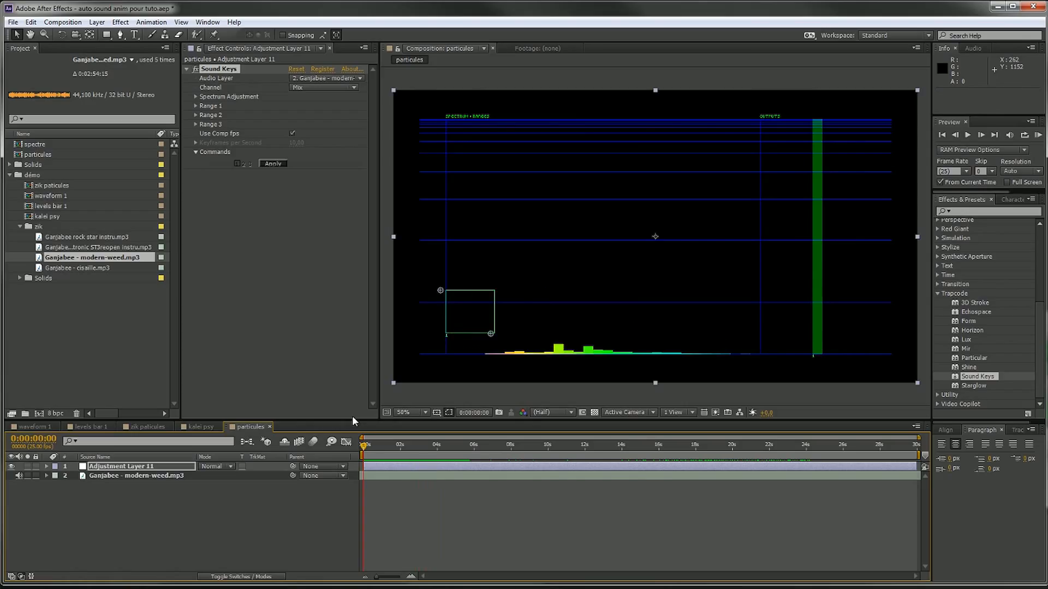
Activate Range 2 at 0:00:04:19 and place its box over the upper frequencies, with corners at about 840, 646 and 1068, 898
{"action": "left_click_drag", "start_coordinate": [364, 447], "coordinate": [451, 446]}
{"action": "left_click", "coordinate": [195, 115]}
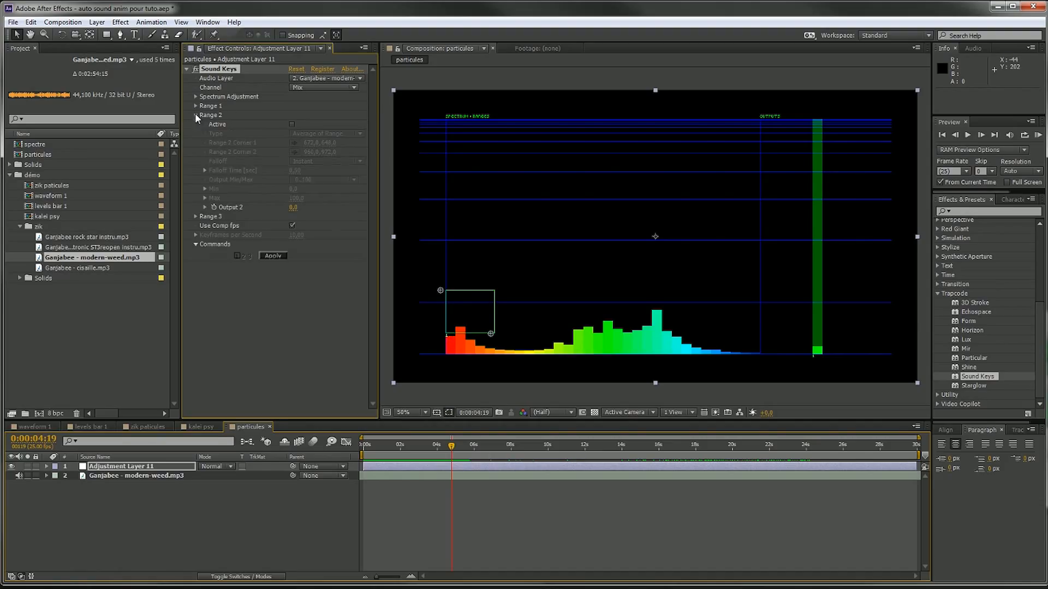
{"action": "left_click", "coordinate": [196, 105]}
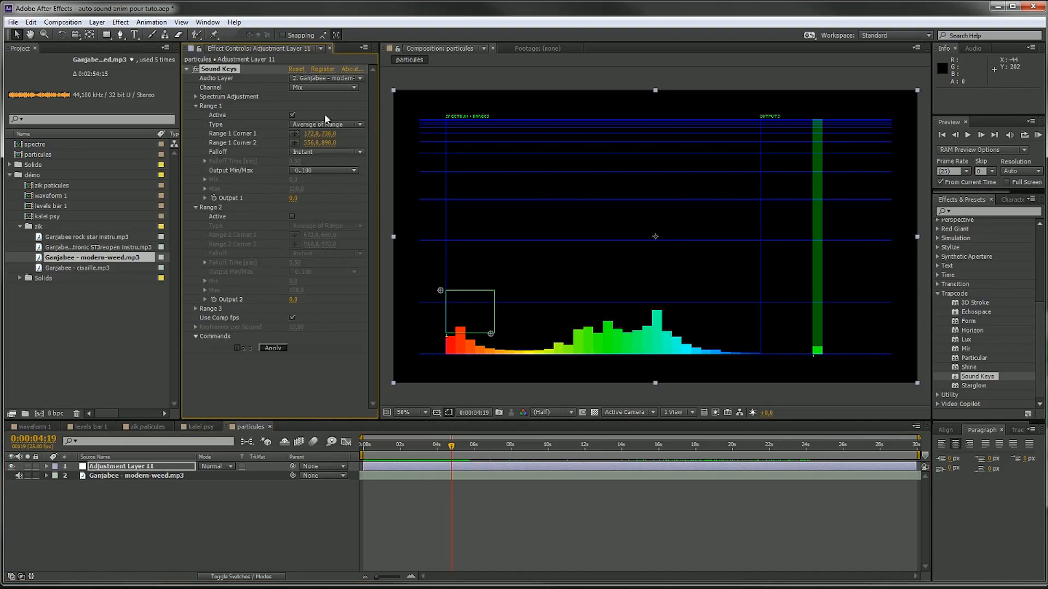
{"action": "left_click", "coordinate": [292, 216]}
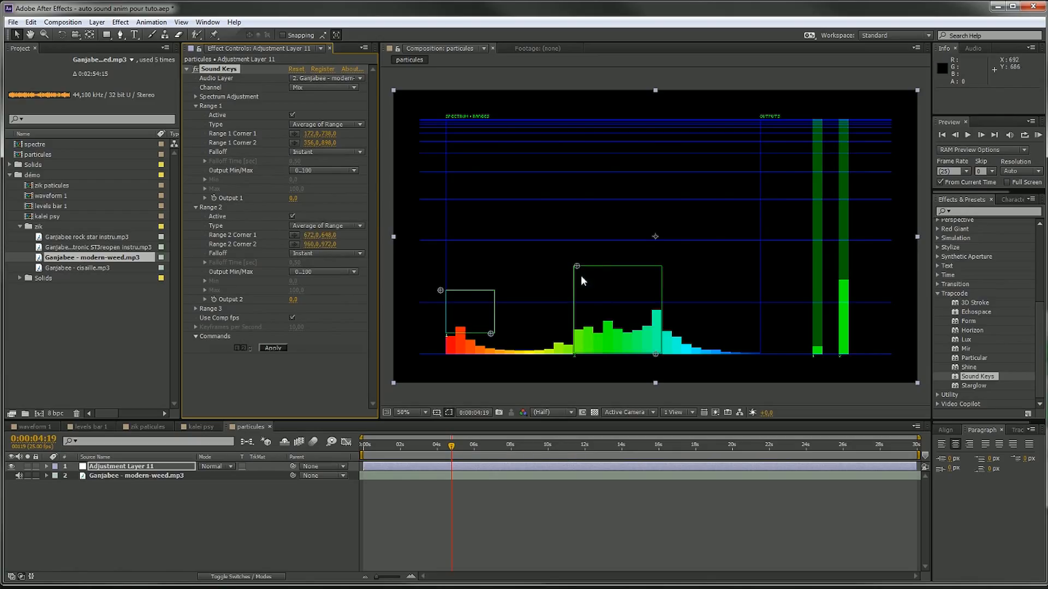
{"action": "left_click_drag", "start_coordinate": [655, 354], "coordinate": [708, 332]}
{"action": "left_click_drag", "start_coordinate": [577, 267], "coordinate": [636, 267]}
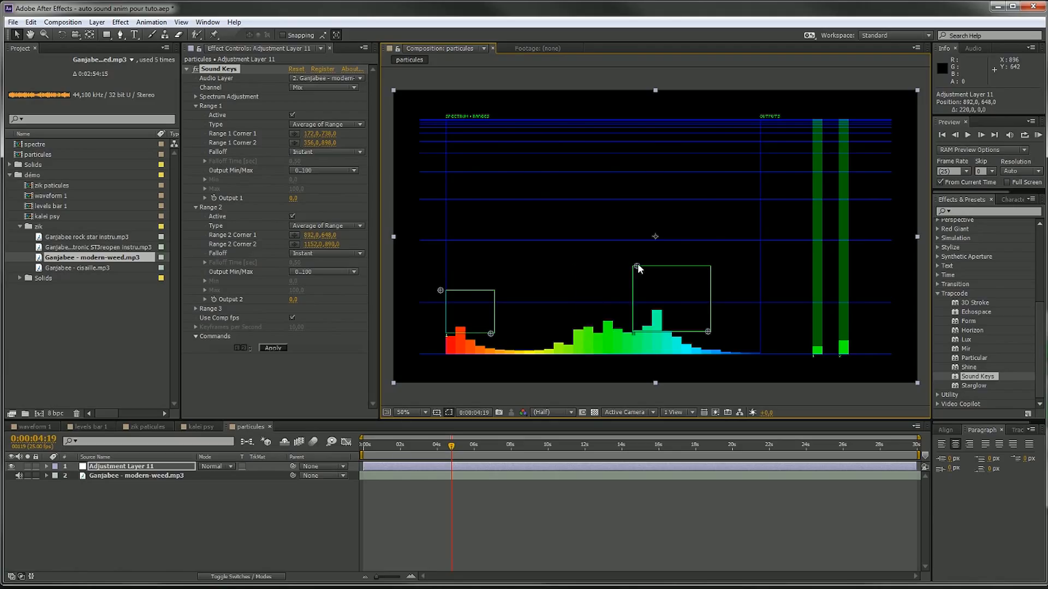
{"action": "left_click_drag", "start_coordinate": [709, 332], "coordinate": [685, 334]}
{"action": "left_click_drag", "start_coordinate": [637, 267], "coordinate": [622, 266]}
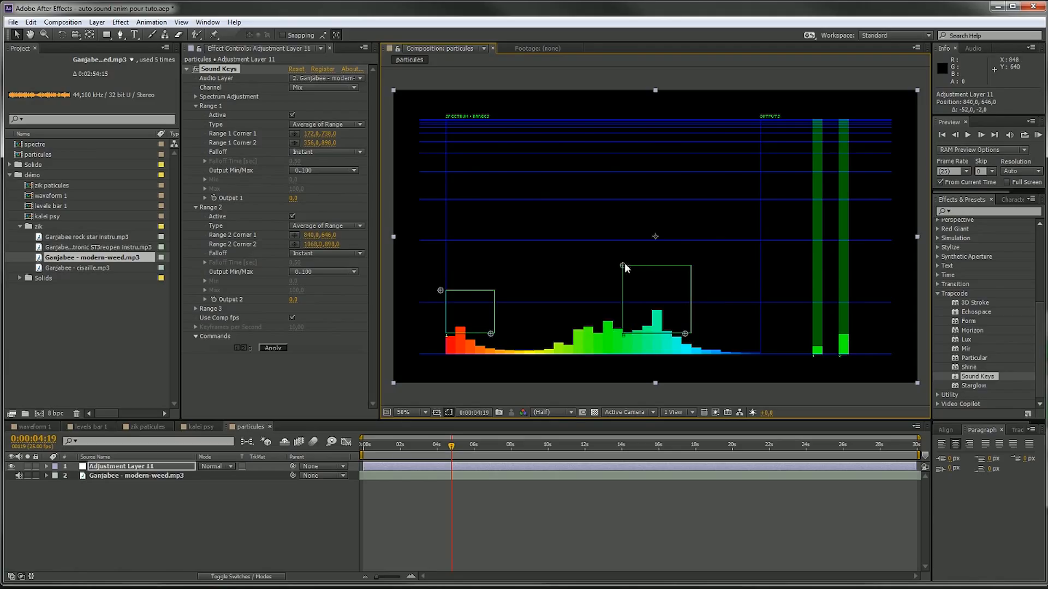
Refine the Range 2 box against several passages of the track, setting its corners to about 962, 792 and 1234, 932
{"action": "left_click", "coordinate": [468, 446]}
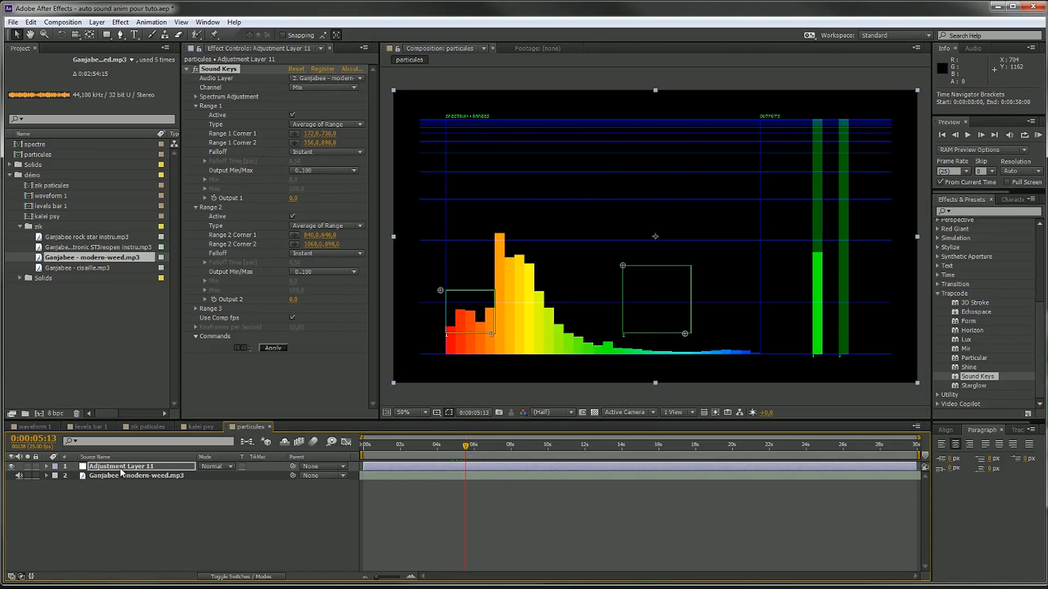
{"action": "left_click_drag", "start_coordinate": [468, 444], "coordinate": [510, 445]}
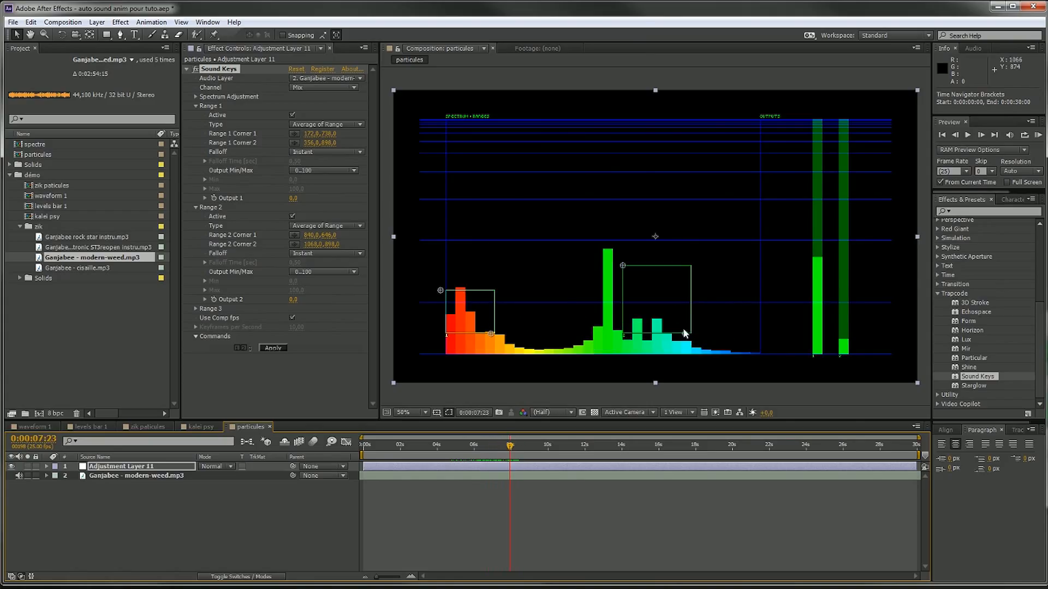
{"action": "left_click_drag", "start_coordinate": [687, 336], "coordinate": [687, 338]}
{"action": "left_click_drag", "start_coordinate": [625, 265], "coordinate": [627, 286]}
{"action": "left_click_drag", "start_coordinate": [511, 447], "coordinate": [686, 432]}
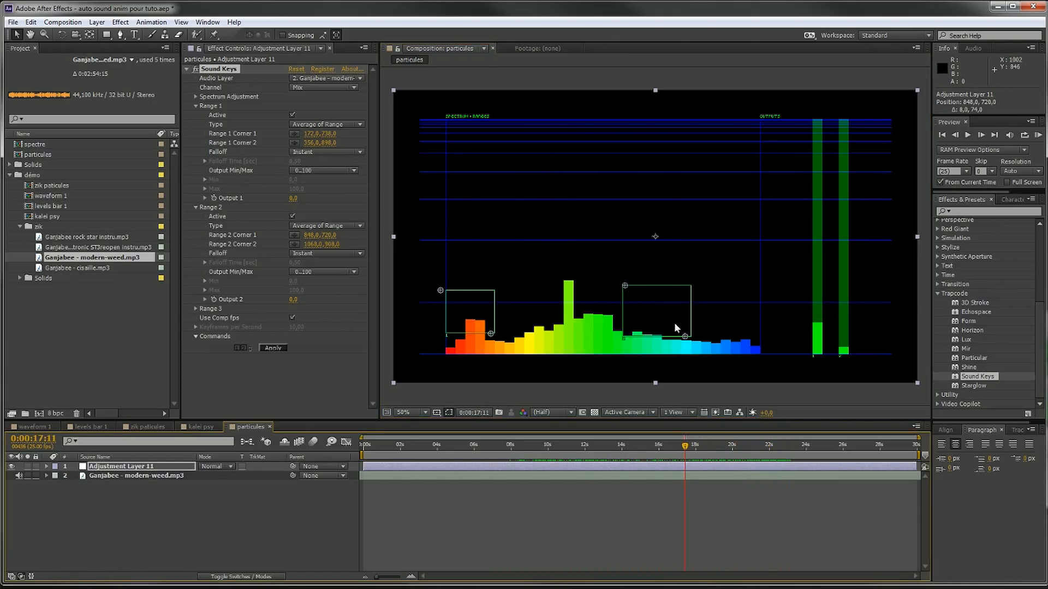
{"action": "left_click_drag", "start_coordinate": [685, 336], "coordinate": [685, 338]}
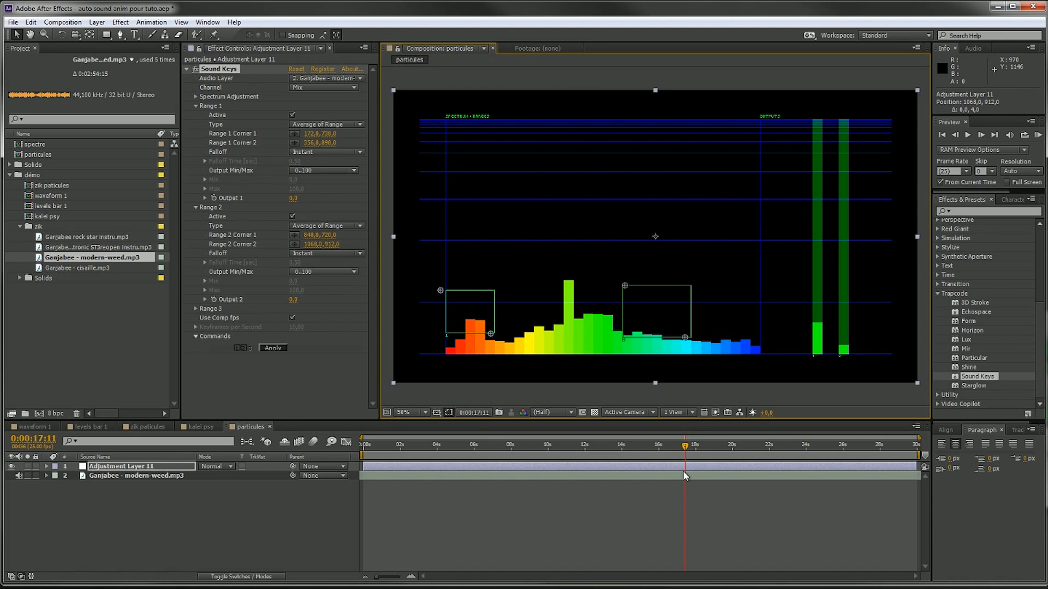
{"action": "left_click_drag", "start_coordinate": [685, 445], "coordinate": [824, 436]}
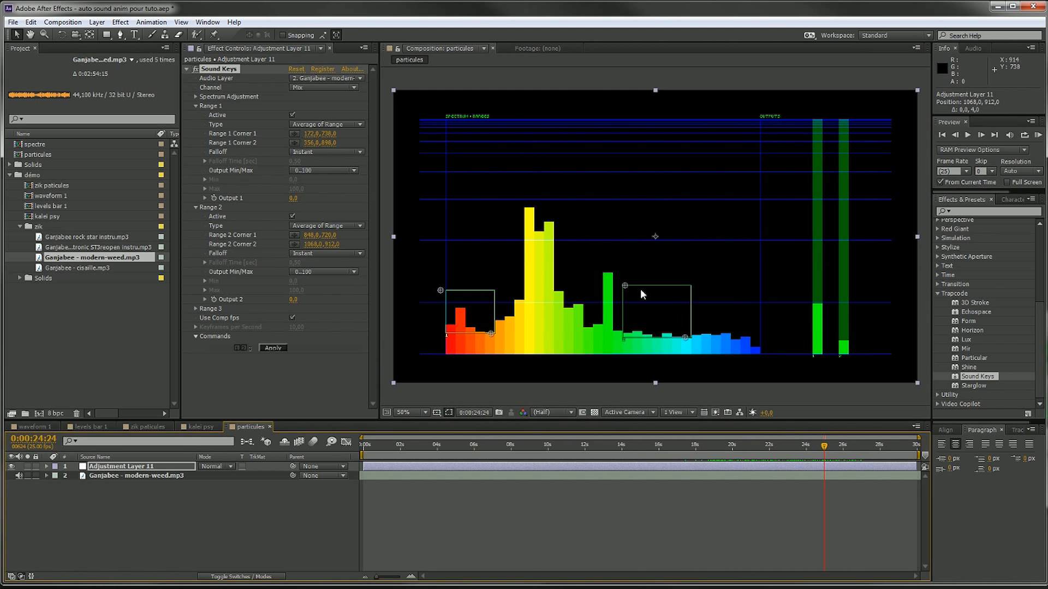
{"action": "left_click_drag", "start_coordinate": [685, 337], "coordinate": [730, 341]}
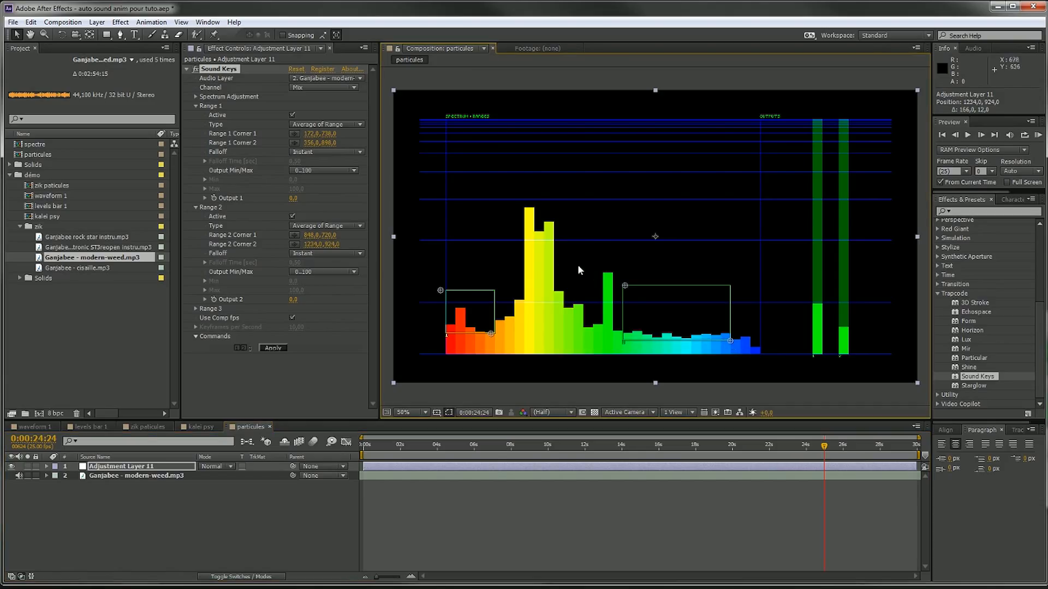
{"action": "left_click_drag", "start_coordinate": [625, 286], "coordinate": [656, 301]}
{"action": "left_click_drag", "start_coordinate": [825, 448], "coordinate": [667, 443]}
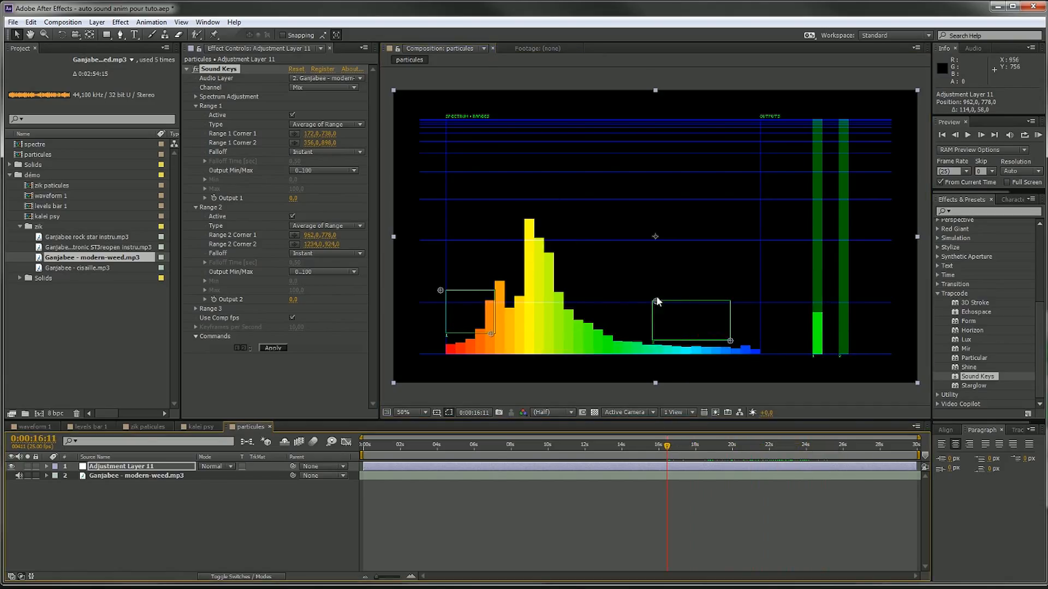
{"action": "left_click", "coordinate": [653, 304]}
{"action": "left_click_drag", "start_coordinate": [730, 342], "coordinate": [731, 346]}
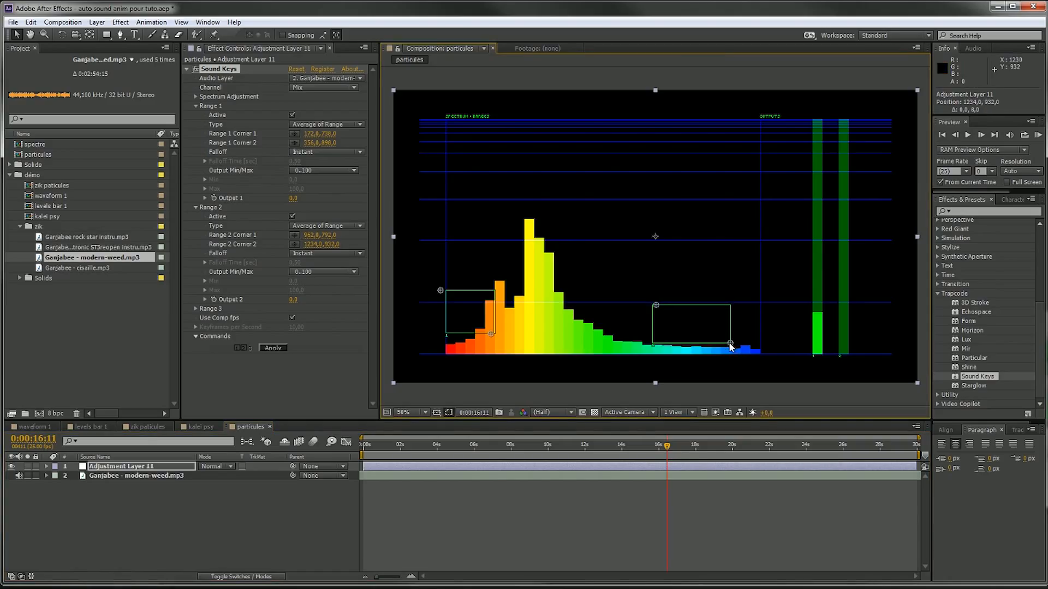
Set Treble to 1.5 in Spectrum Adjustment and scrub to 0:00:20:19 to check both range outputs
{"action": "left_click_drag", "start_coordinate": [667, 445], "coordinate": [688, 445]}
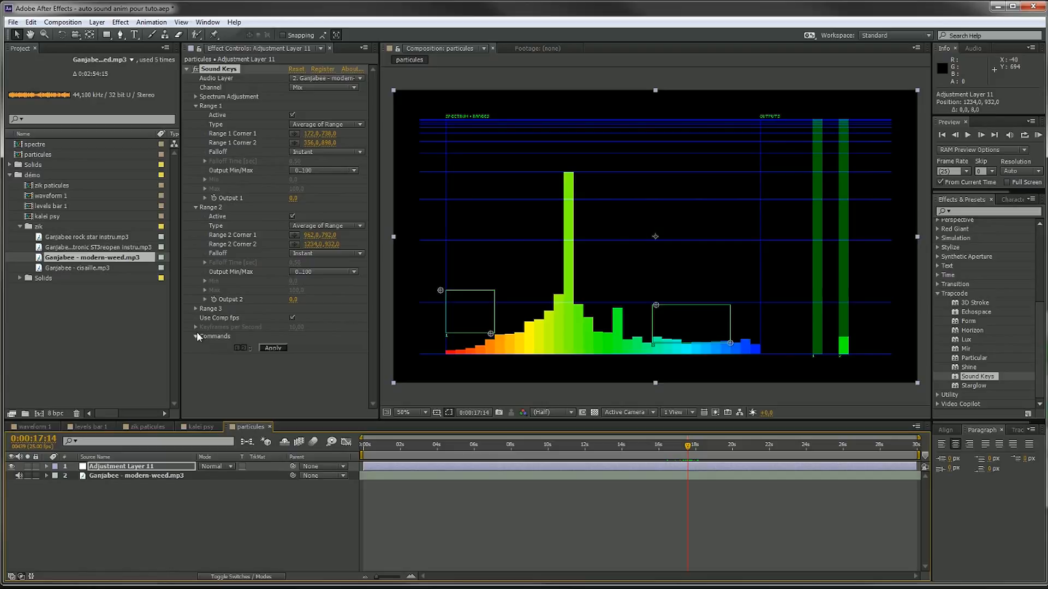
{"action": "left_click", "coordinate": [195, 97]}
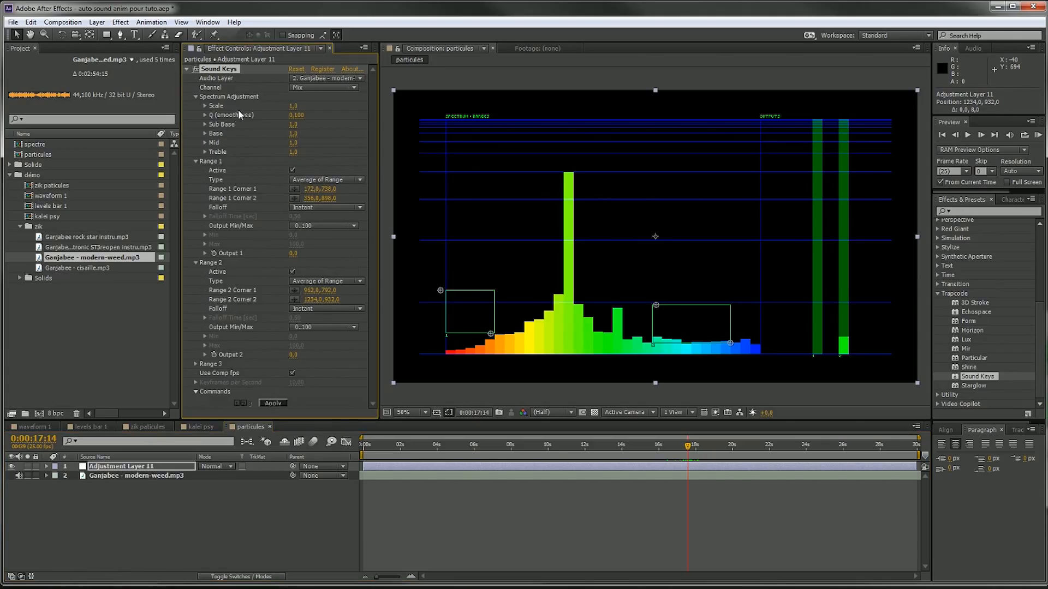
{"action": "left_click_drag", "start_coordinate": [289, 151], "coordinate": [315, 149]}
{"action": "left_click_drag", "start_coordinate": [689, 447], "coordinate": [748, 447]}
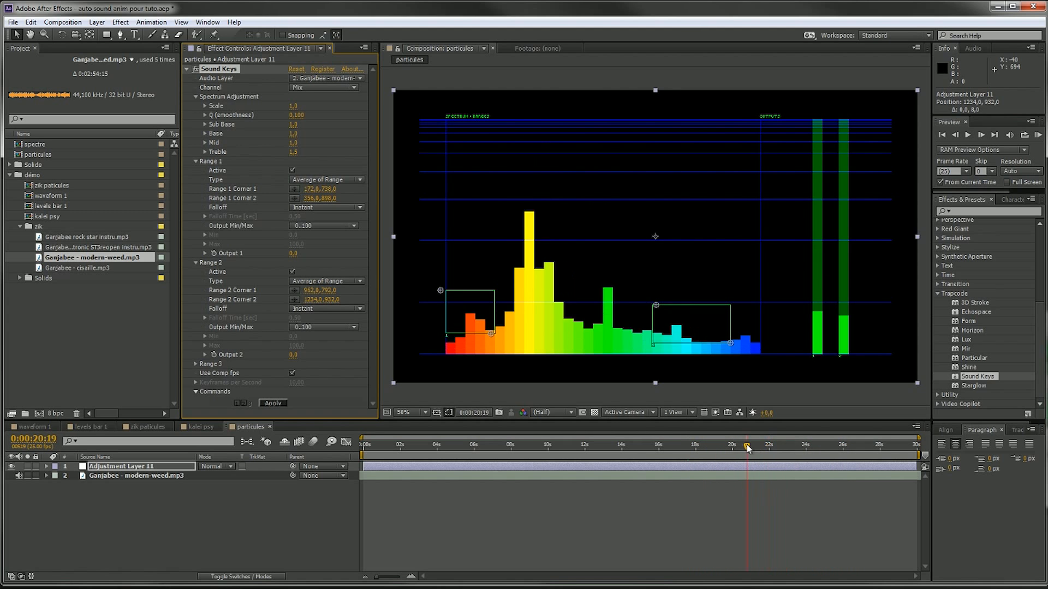
Apply Sound Keys to write both range outputs as keyframes and reveal them on Adjustment Layer 11 in the timeline
{"action": "key", "text": "space"}
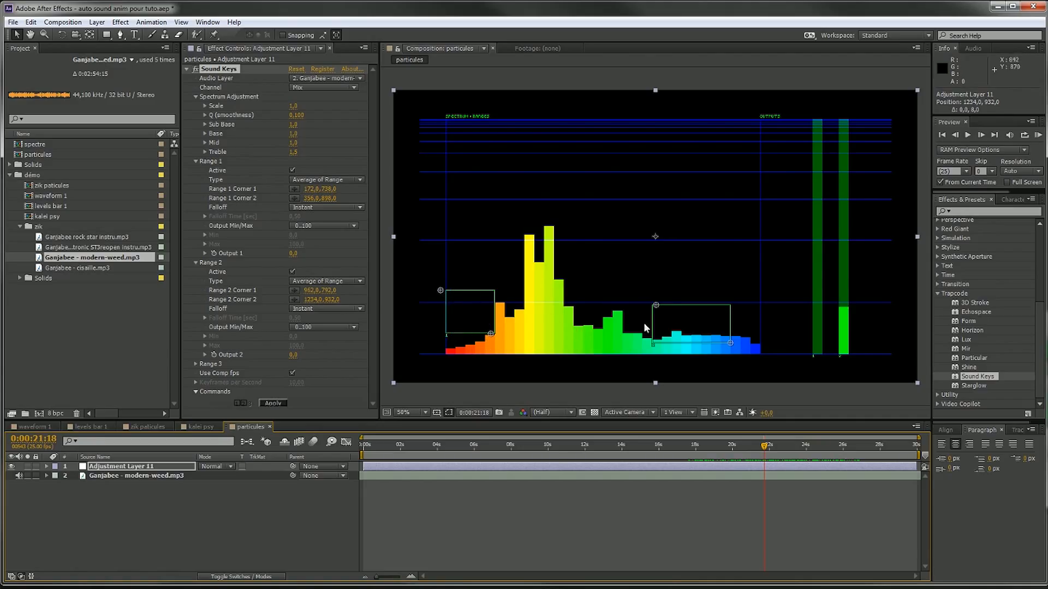
{"action": "left_click", "coordinate": [271, 403]}
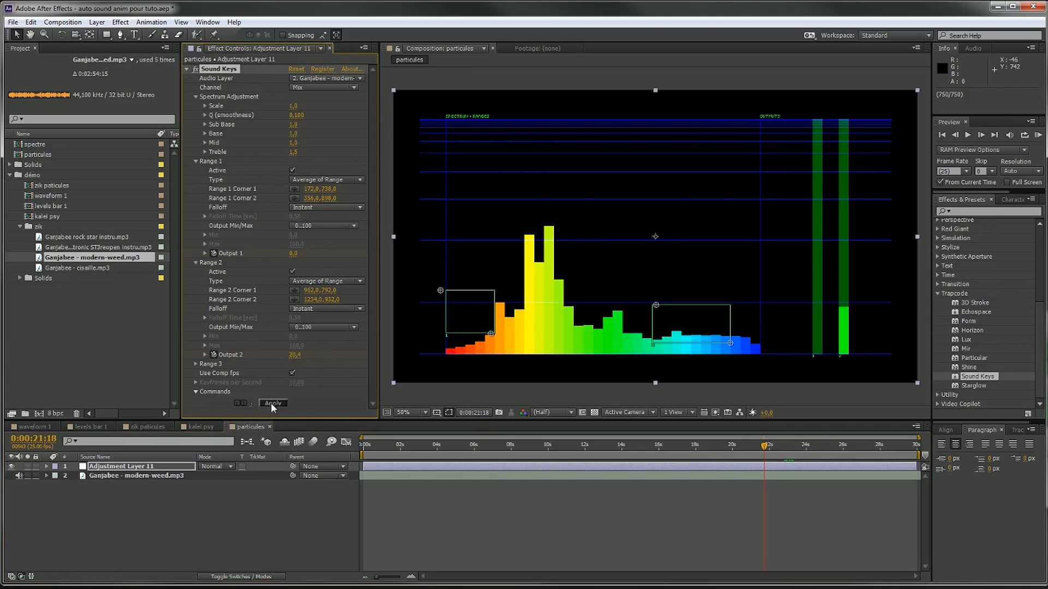
{"action": "left_click", "coordinate": [136, 467]}
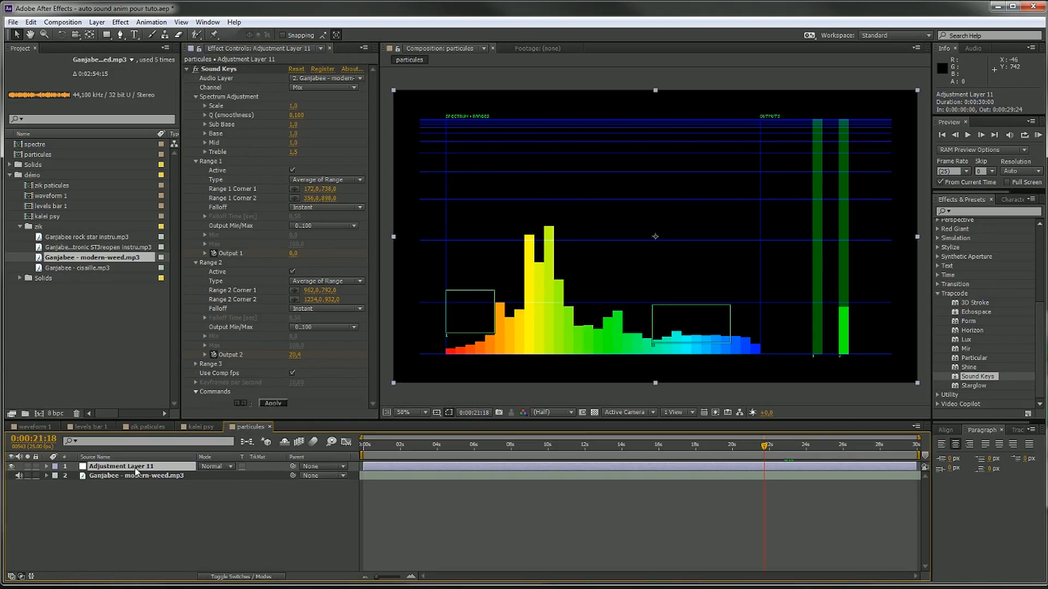
{"action": "key", "text": "u"}
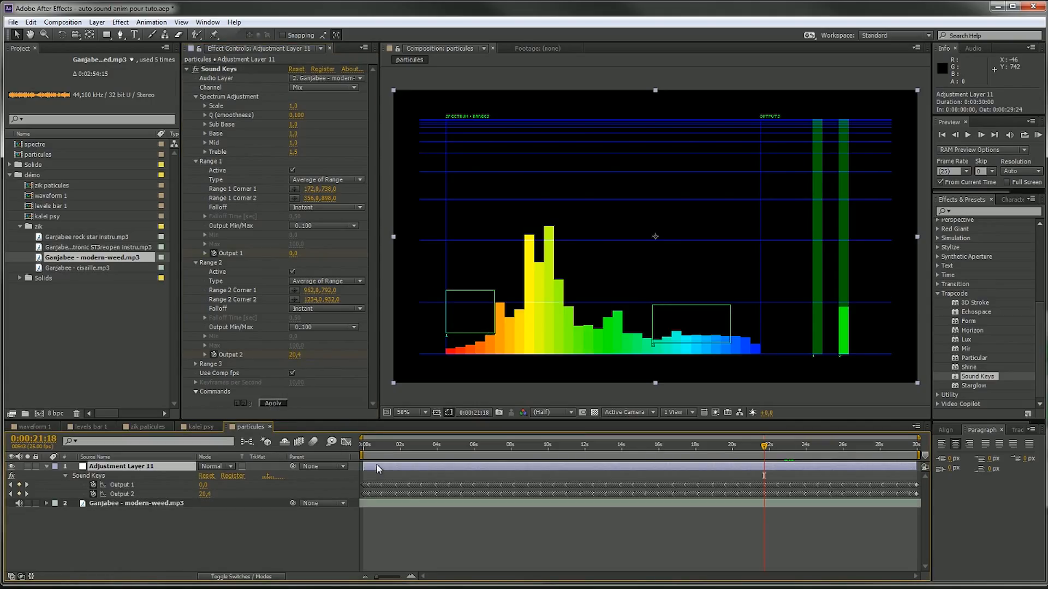
{"action": "scroll", "coordinate": [487, 509], "scroll_direction": "up", "scroll_amount": 6}
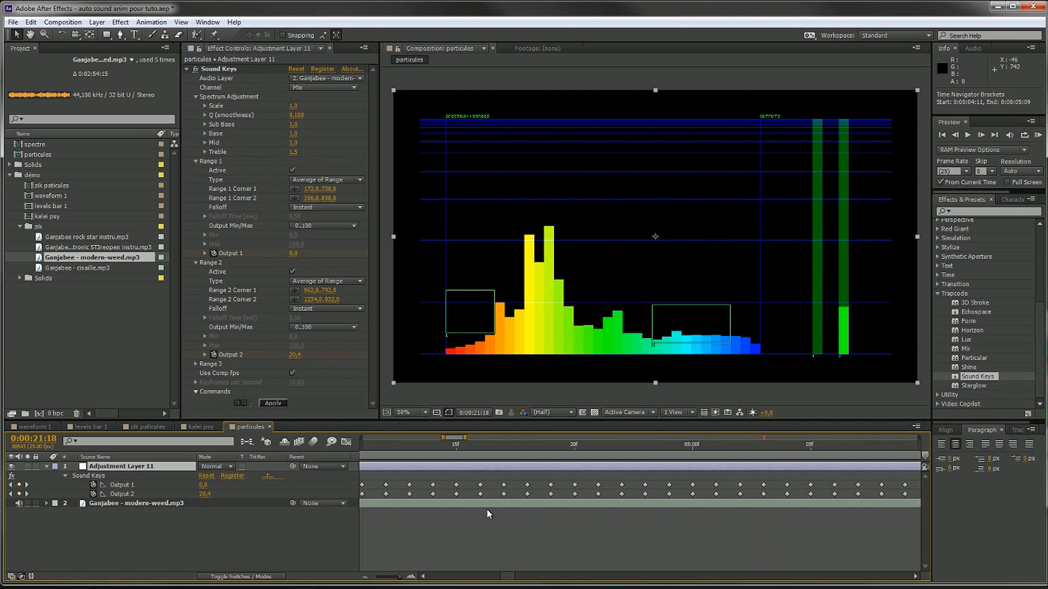
{"action": "scroll", "coordinate": [488, 515], "scroll_direction": "up", "scroll_amount": 2}
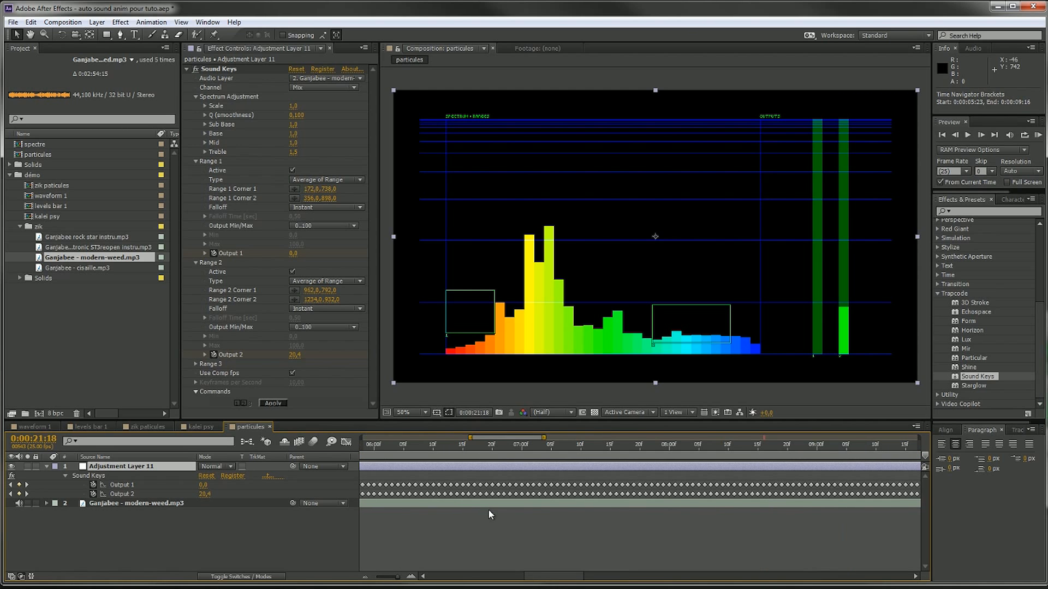
Play and scrub the passage around 0:00:06 to 0:00:08 to compare the Output 1 and Output 2 keyframes with the spectrum
{"action": "left_click", "coordinate": [443, 444]}
{"action": "key", "text": "space"}
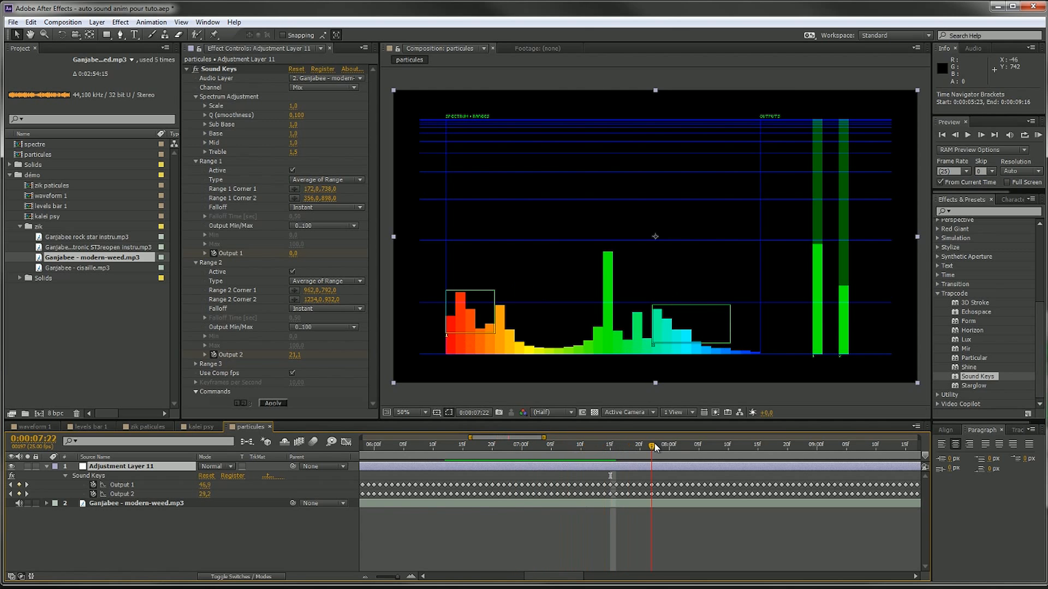
{"action": "left_click", "coordinate": [133, 484]}
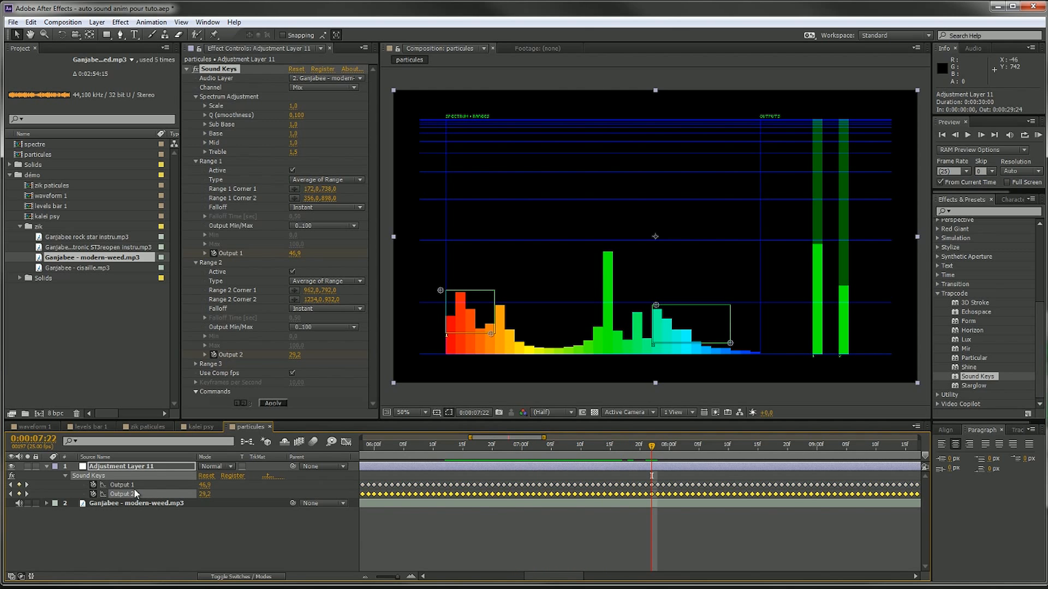
{"action": "left_click", "coordinate": [138, 493]}
{"action": "left_click", "coordinate": [516, 445]}
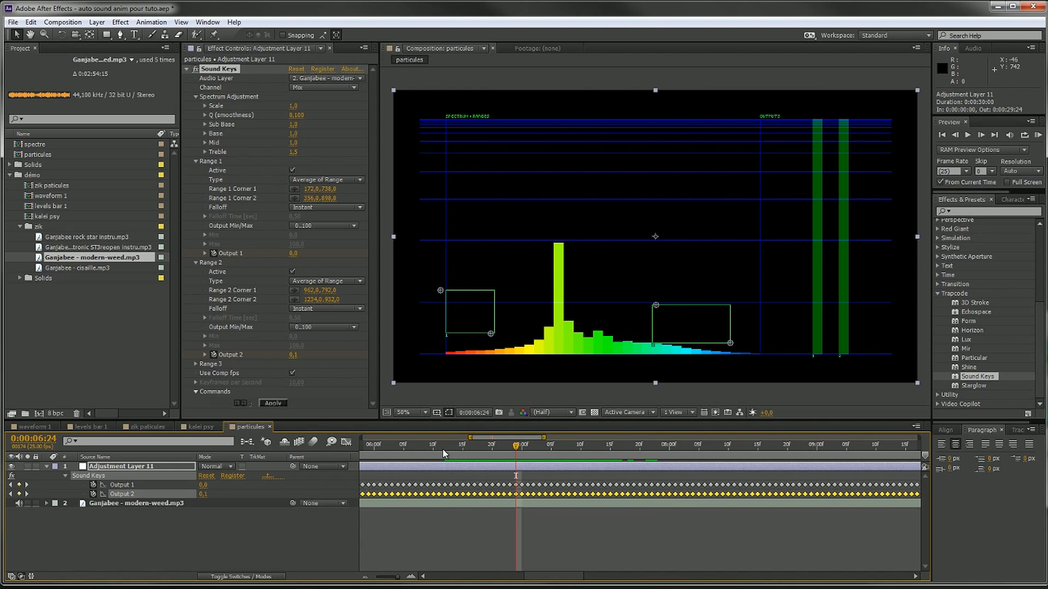
{"action": "left_click_drag", "start_coordinate": [470, 445], "coordinate": [497, 422]}
{"action": "left_click_drag", "start_coordinate": [536, 576], "coordinate": [440, 576]}
{"action": "left_click", "coordinate": [367, 577]}
{"action": "left_click", "coordinate": [367, 576]}
{"action": "left_click", "coordinate": [367, 577]}
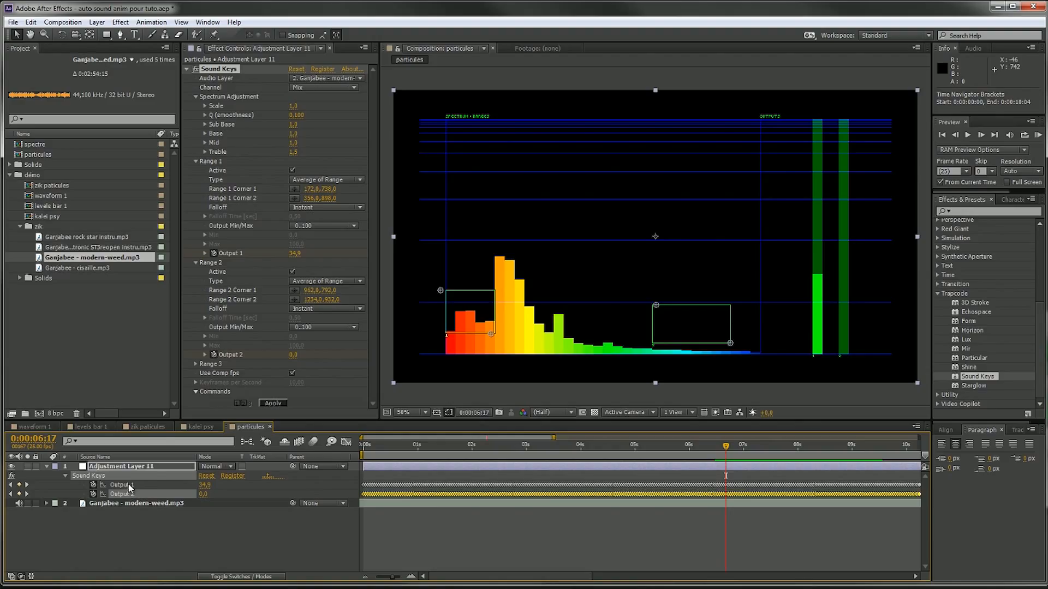
Collapse the Range 1 and Range 2 settings and rename the adjustment layer soundkeys
{"action": "left_click", "coordinate": [197, 263]}
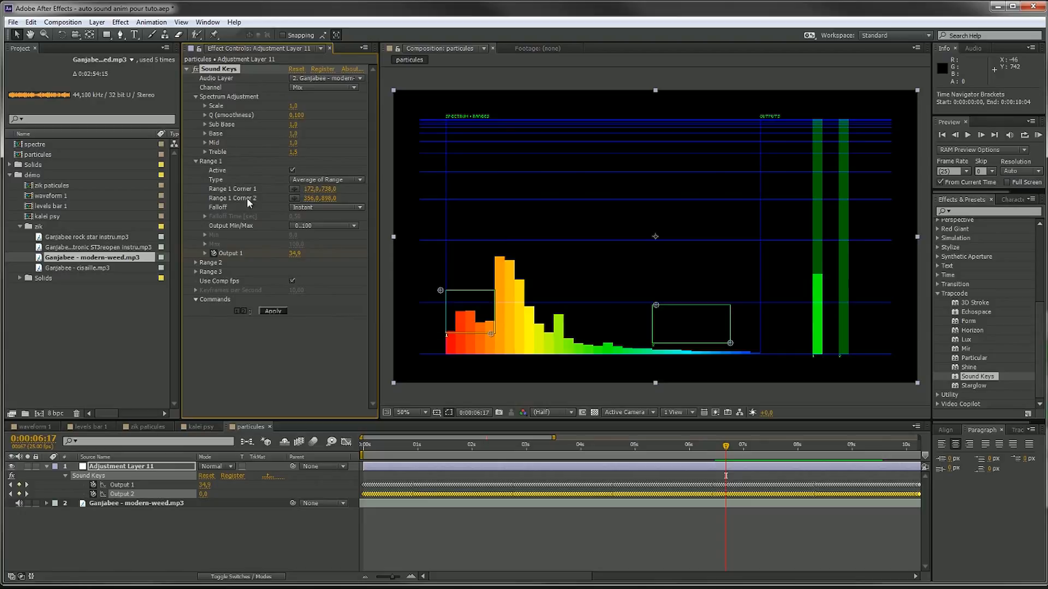
{"action": "left_click", "coordinate": [196, 162]}
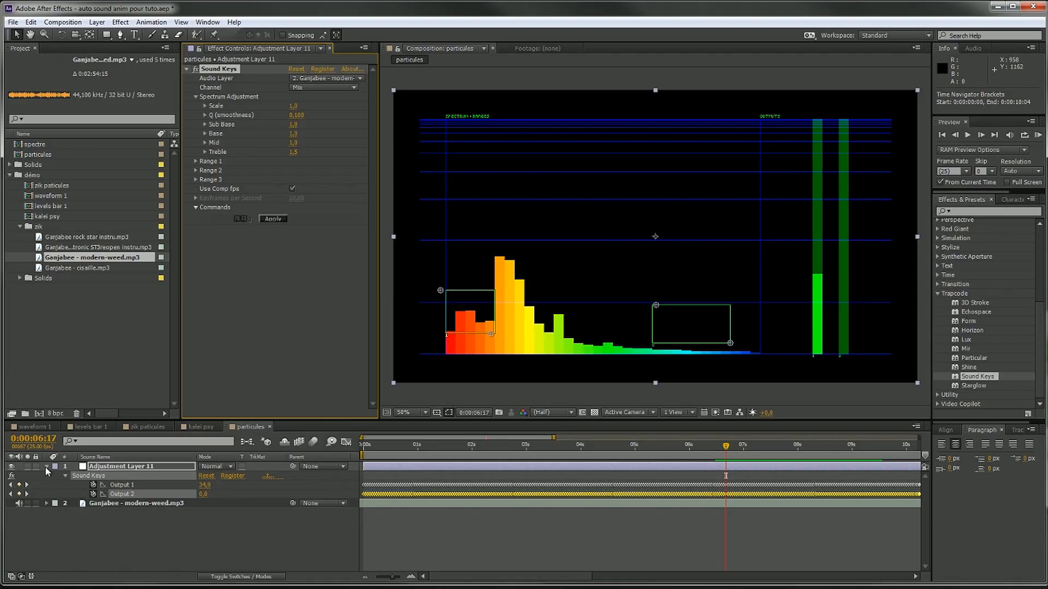
{"action": "left_click", "coordinate": [235, 500]}
{"action": "key", "text": "Return"}
{"action": "type", "text": "soundkeys"}
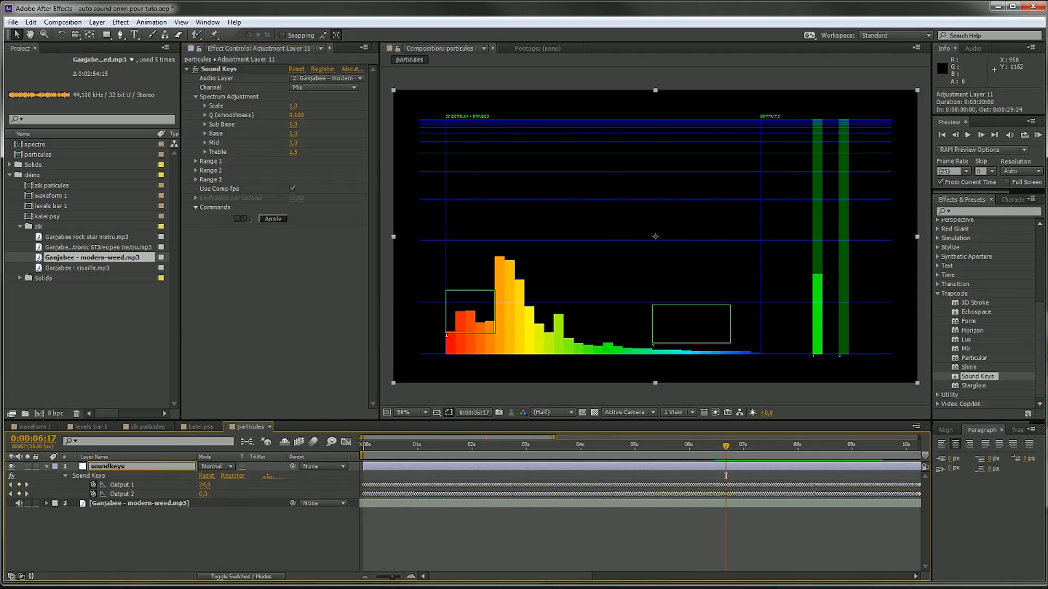
{"action": "key", "text": "Return"}
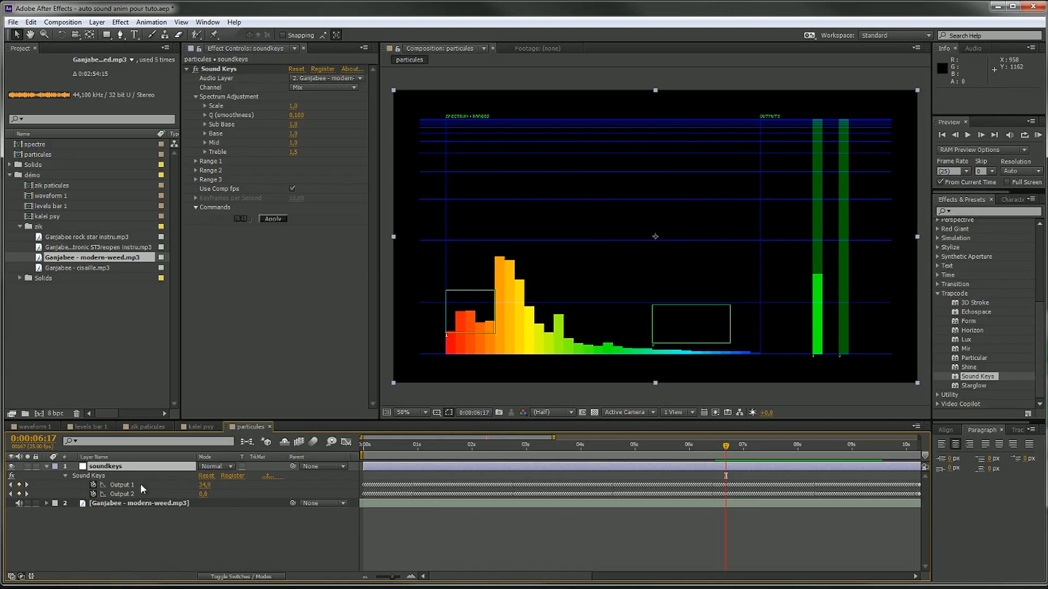
Look through the Sound Keys properties under the soundkeys layer in the timeline and collapse the layer
{"action": "left_click", "coordinate": [47, 467]}
{"action": "left_click", "coordinate": [47, 467]}
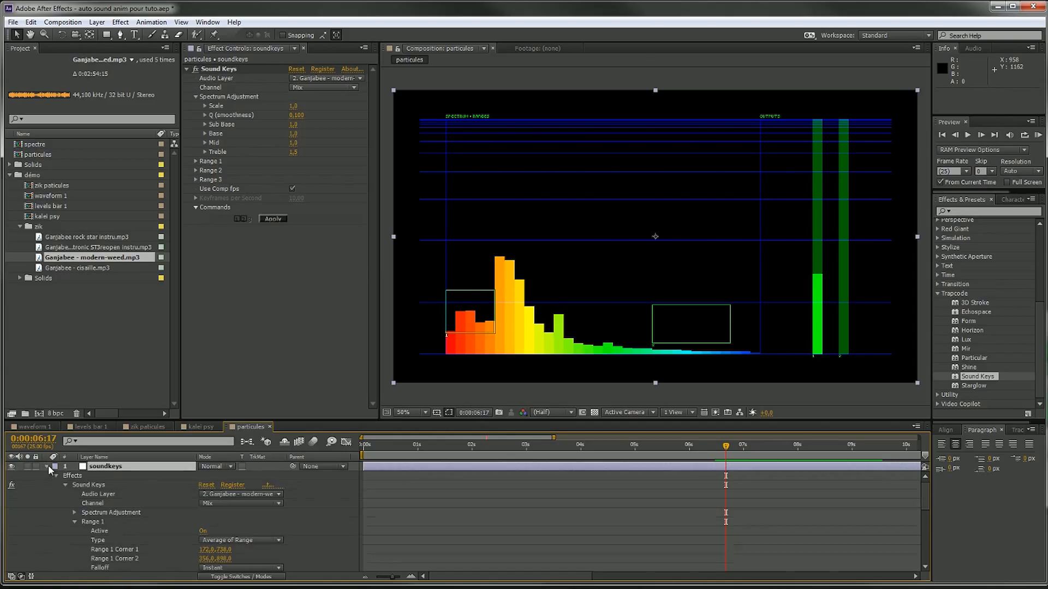
{"action": "left_click", "coordinate": [76, 523]}
{"action": "scroll", "coordinate": [108, 524], "scroll_direction": "down", "scroll_amount": 3}
{"action": "scroll", "coordinate": [106, 523], "scroll_direction": "up", "scroll_amount": 3}
{"action": "left_click", "coordinate": [47, 467]}
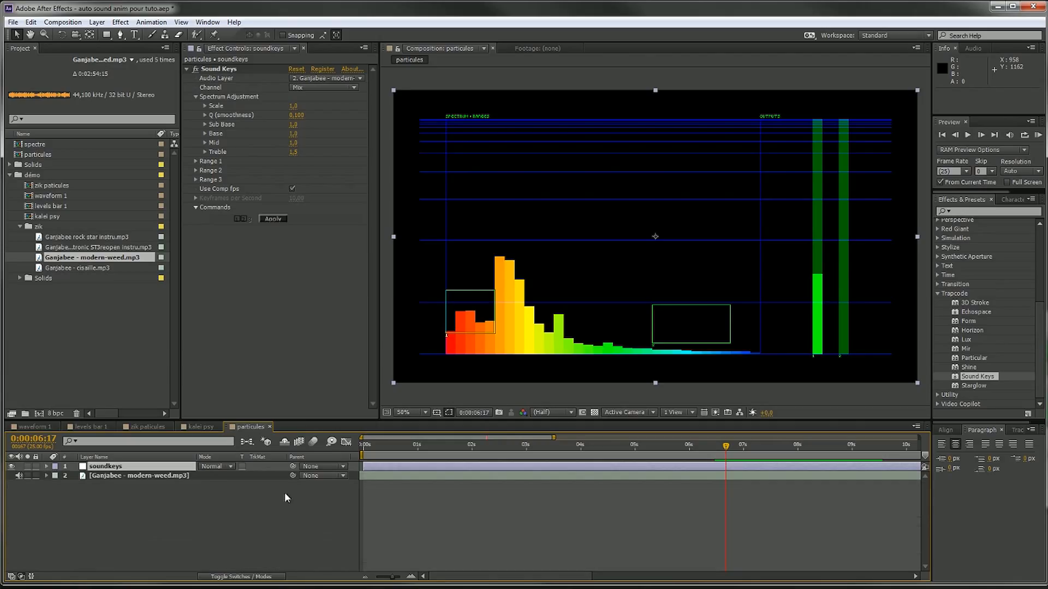
{"action": "left_click", "coordinate": [223, 525]}
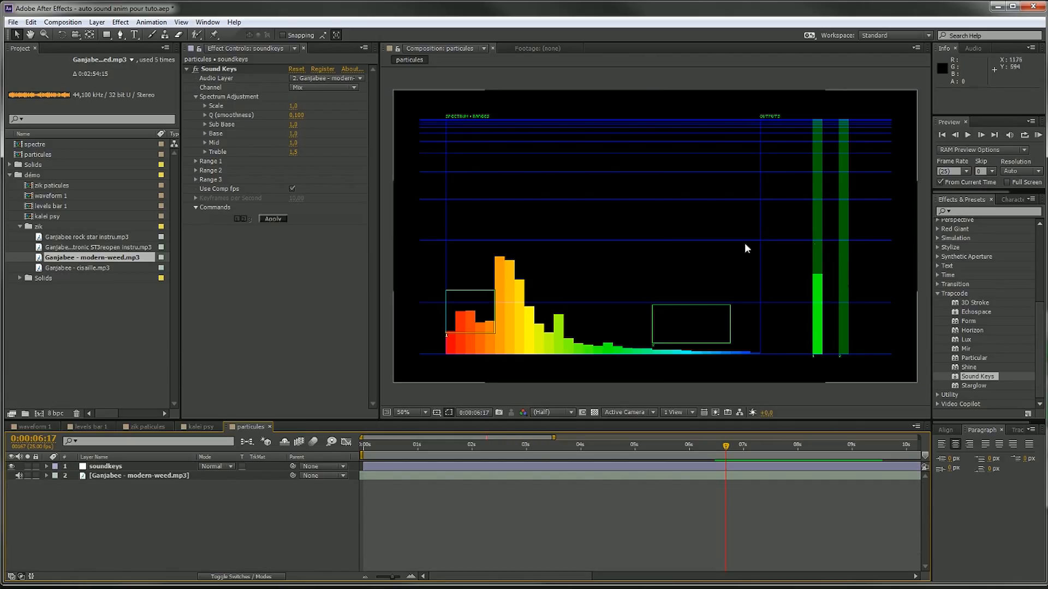
Locate Particular among the Trapcode effects, collapse that category and browse the other effect categories
{"action": "left_click", "coordinate": [972, 358]}
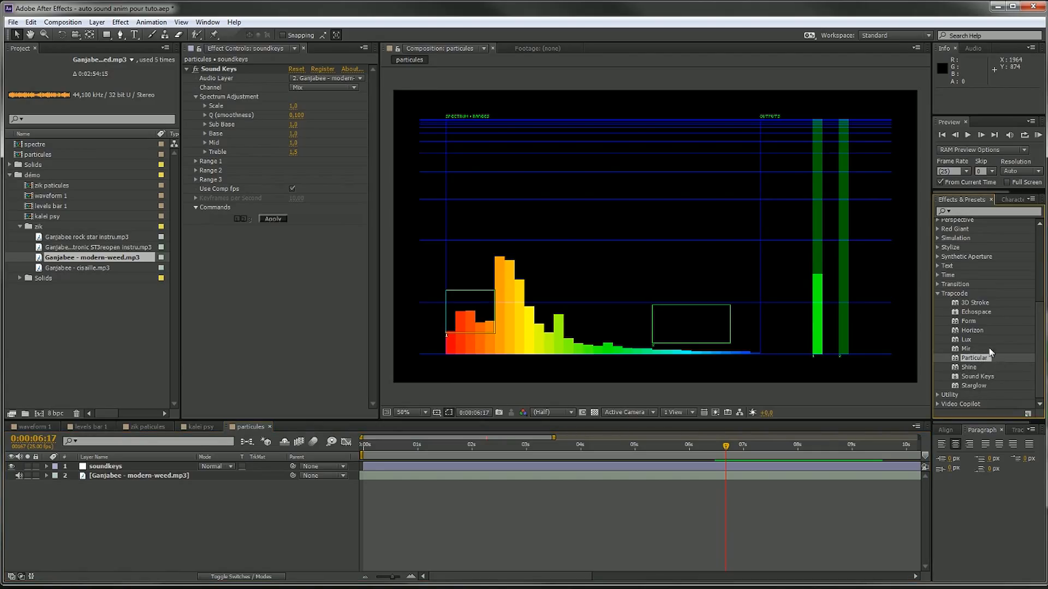
{"action": "left_click", "coordinate": [938, 293]}
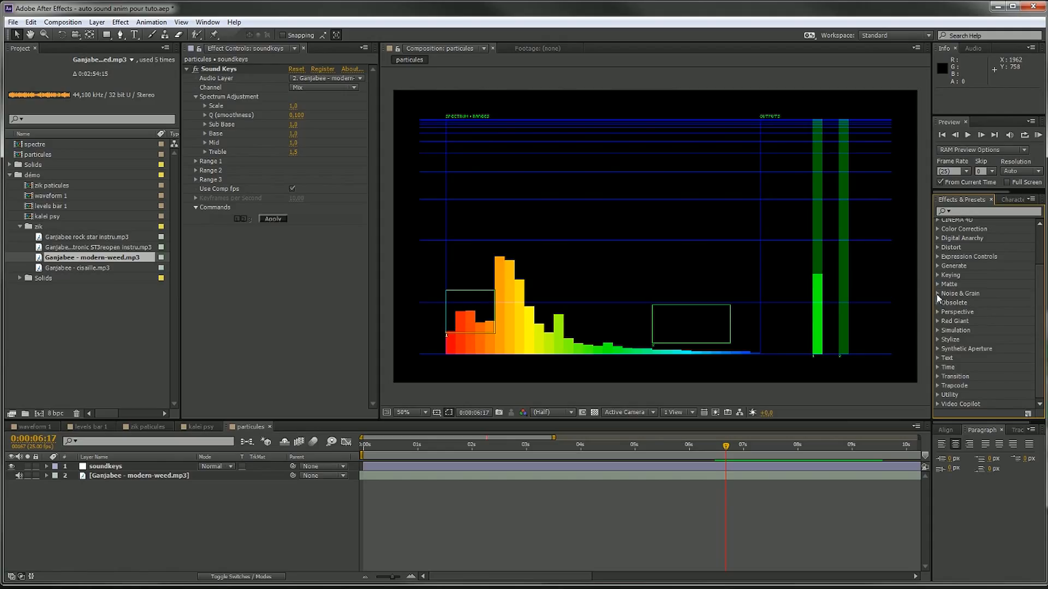
{"action": "scroll", "coordinate": [966, 317], "scroll_direction": "up", "scroll_amount": 3}
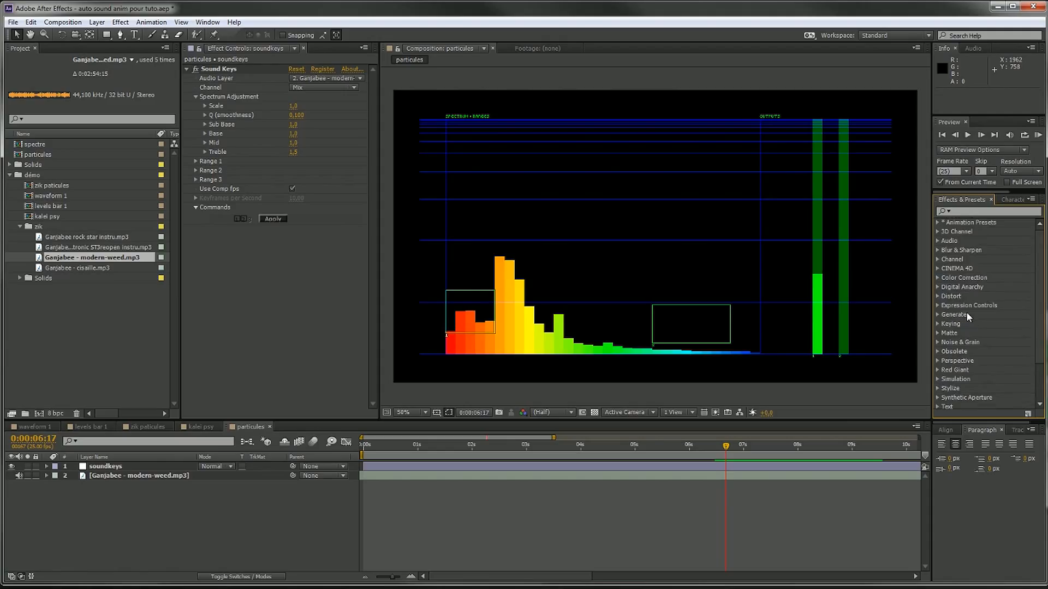
{"action": "scroll", "coordinate": [968, 317], "scroll_direction": "down", "scroll_amount": 2}
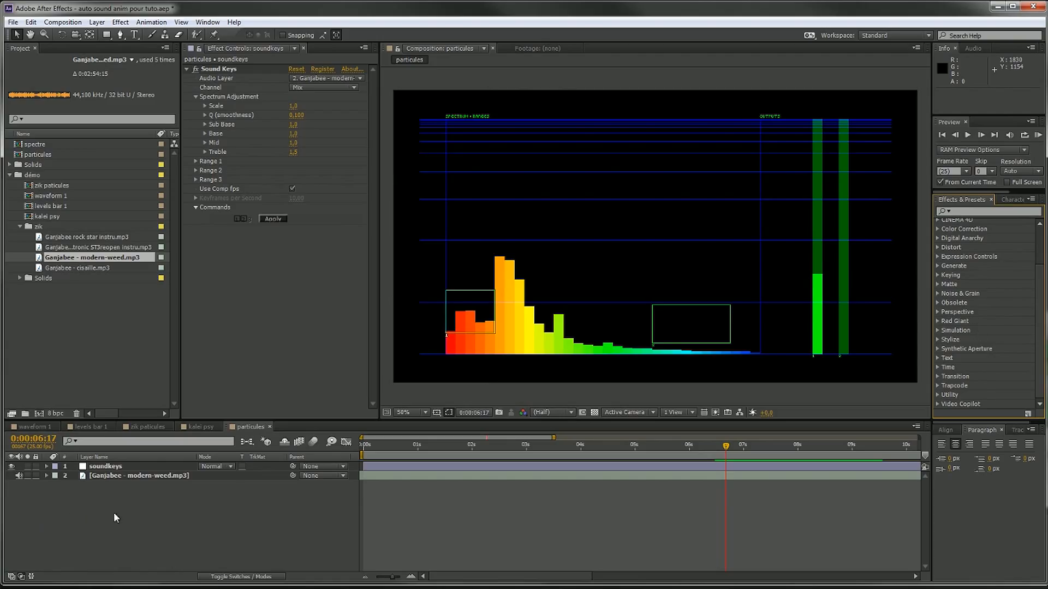
Create a comp-sized dark green solid named particules graves in the particules composition
{"action": "right_click", "coordinate": [93, 525]}
{"action": "mouse_move", "coordinate": [158, 407]}
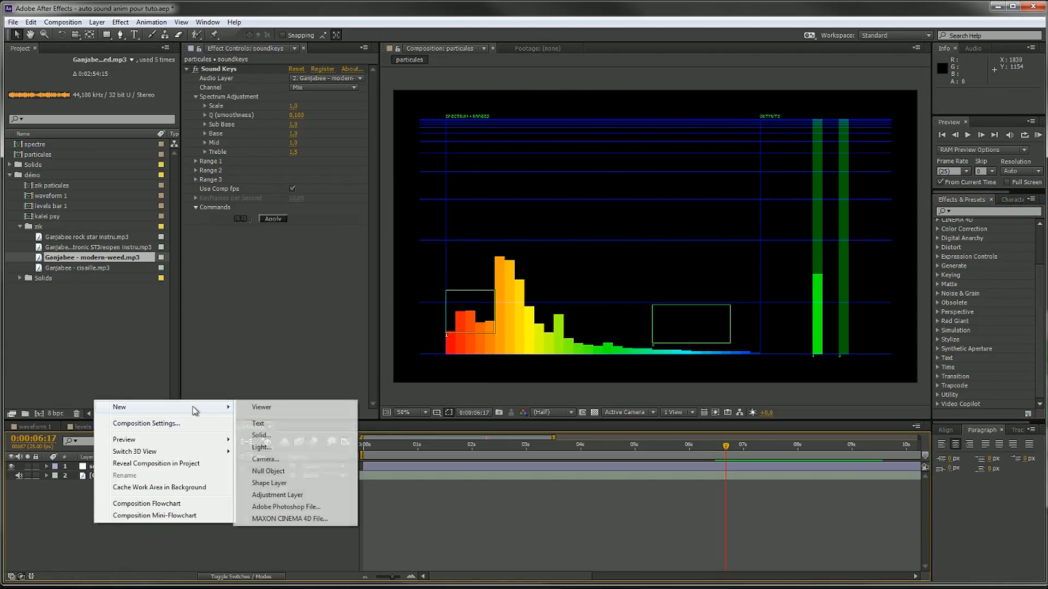
{"action": "left_click", "coordinate": [273, 443]}
{"action": "type", "text": "pa"}
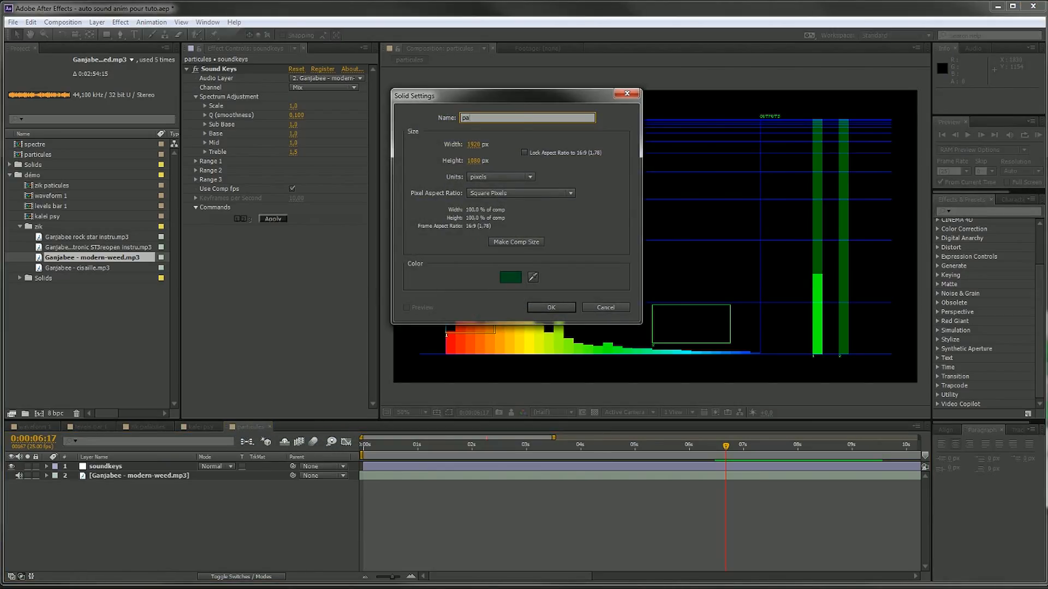
{"action": "type", "text": "rticules graves"}
{"action": "left_click", "coordinate": [550, 308]}
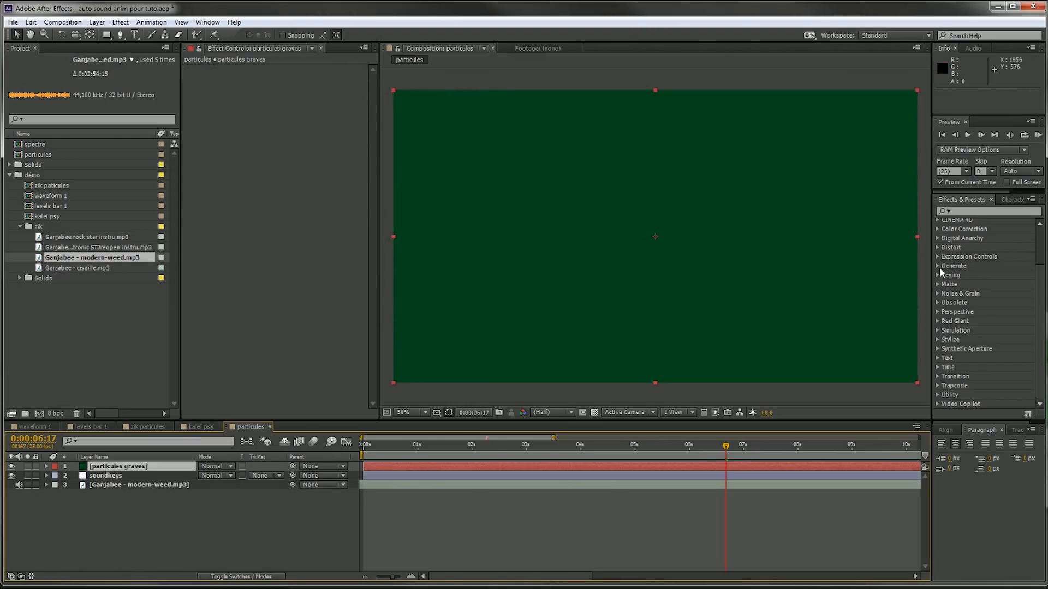
Find CC Particle Systems II among the Simulation effects and apply it to the particules graves layer
{"action": "scroll", "coordinate": [961, 306], "scroll_direction": "down", "scroll_amount": 2}
{"action": "left_click", "coordinate": [938, 287]}
{"action": "left_click", "coordinate": [938, 287]}
{"action": "scroll", "coordinate": [999, 282], "scroll_direction": "up", "scroll_amount": 2}
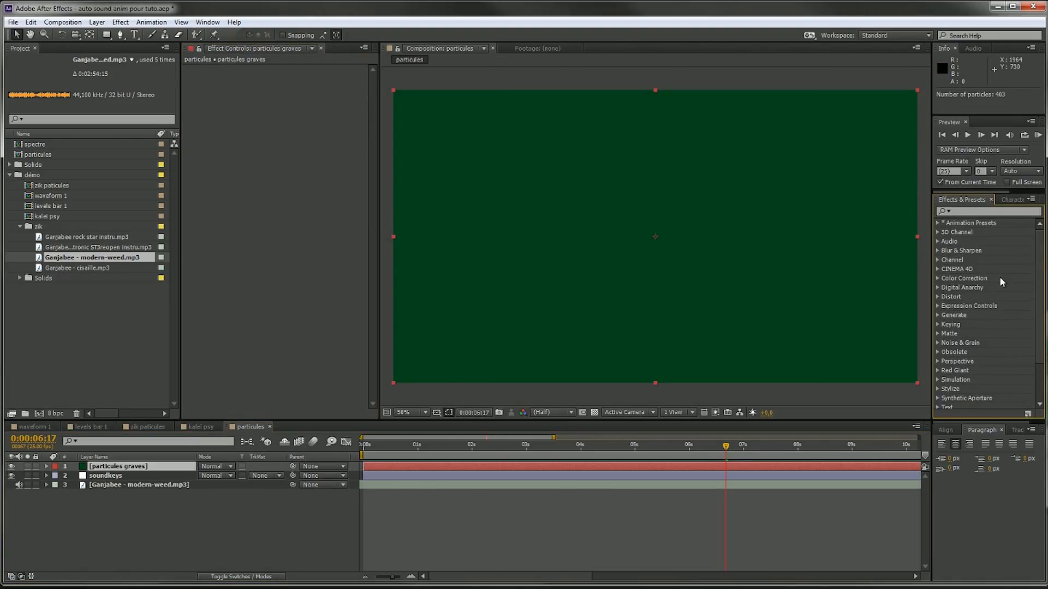
{"action": "scroll", "coordinate": [999, 283], "scroll_direction": "down", "scroll_amount": 2}
{"action": "scroll", "coordinate": [998, 284], "scroll_direction": "down", "scroll_amount": 1}
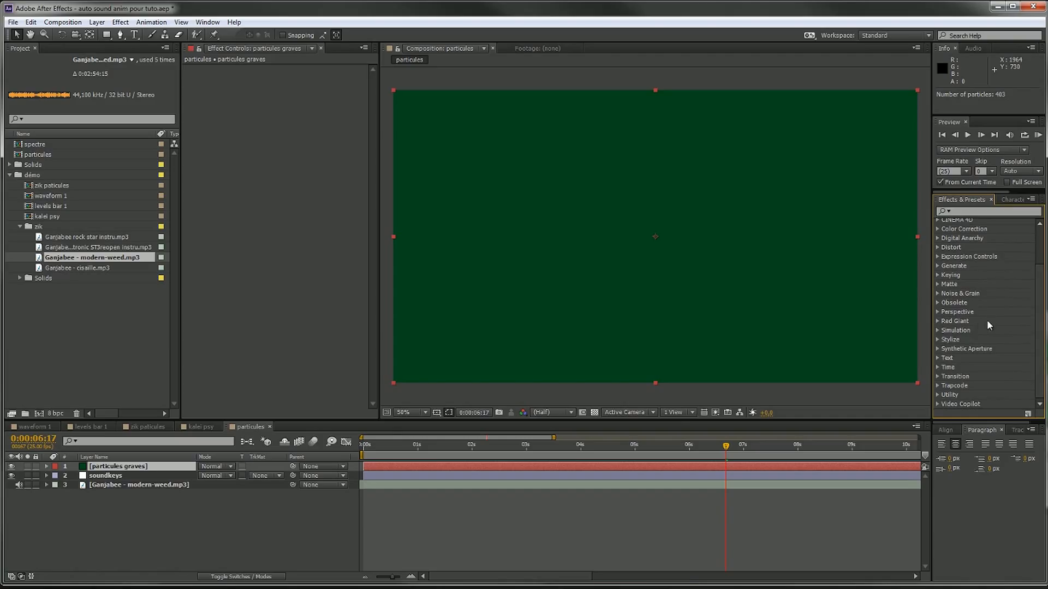
{"action": "left_click", "coordinate": [936, 332]}
{"action": "scroll", "coordinate": [977, 356], "scroll_direction": "down", "scroll_amount": 3}
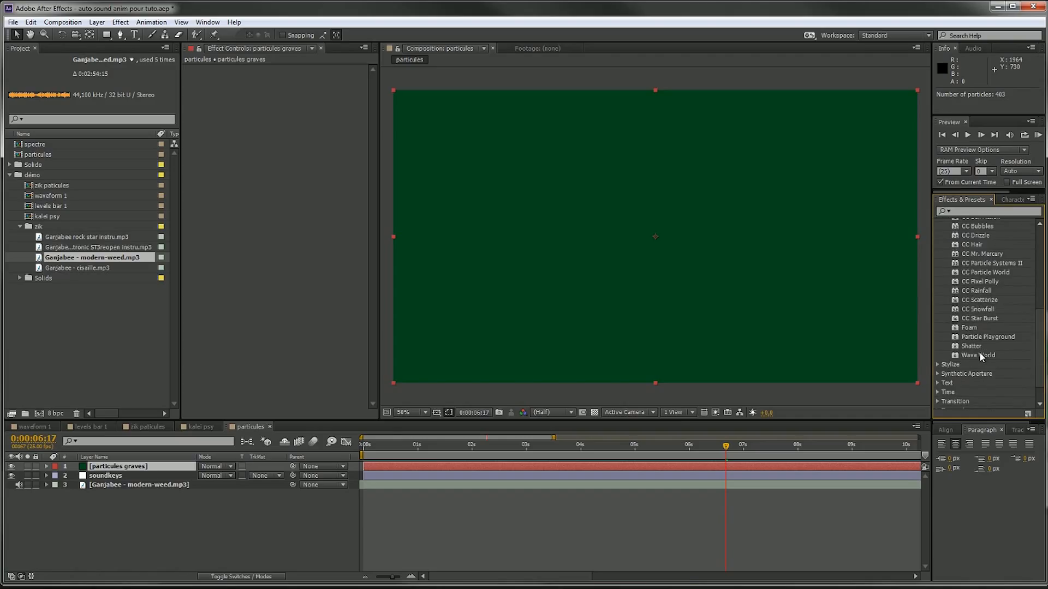
{"action": "scroll", "coordinate": [980, 355], "scroll_direction": "up", "scroll_amount": 1}
{"action": "left_click", "coordinate": [1002, 289]}
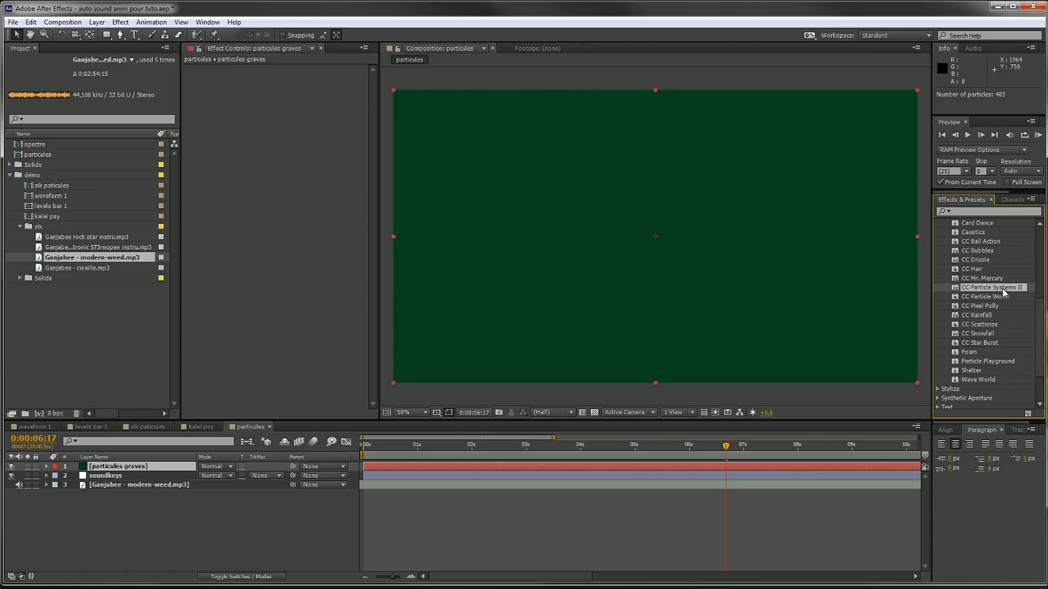
{"action": "double_click", "coordinate": [1002, 290]}
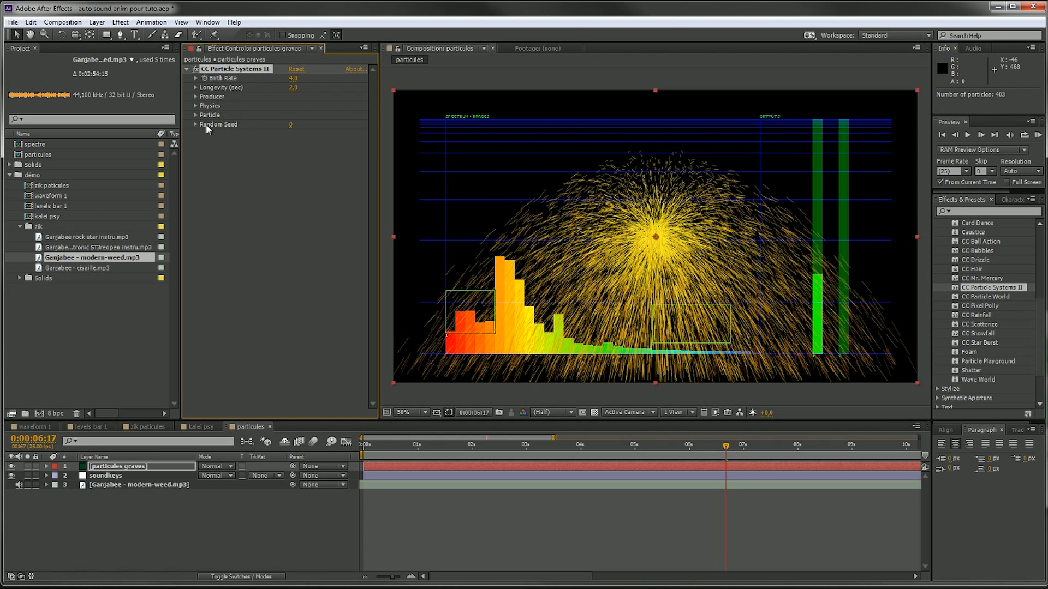
Check the particle type options, then hide the soundkeys layer and move it above particules graves
{"action": "left_click", "coordinate": [194, 114]}
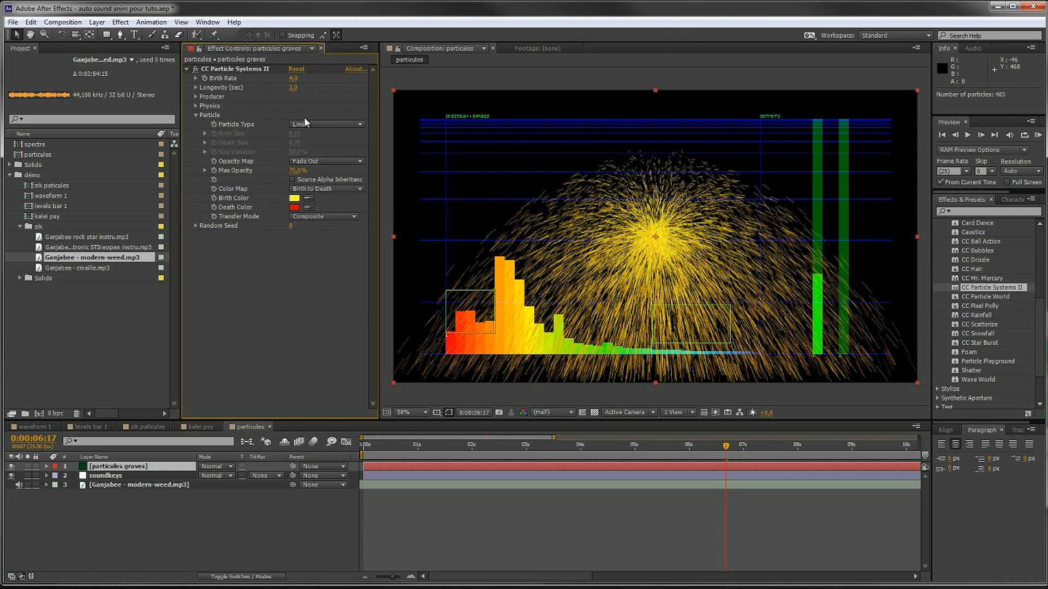
{"action": "left_click", "coordinate": [306, 123]}
{"action": "left_click", "coordinate": [267, 264]}
{"action": "left_click", "coordinate": [10, 476]}
{"action": "left_click_drag", "start_coordinate": [96, 474], "coordinate": [96, 463]}
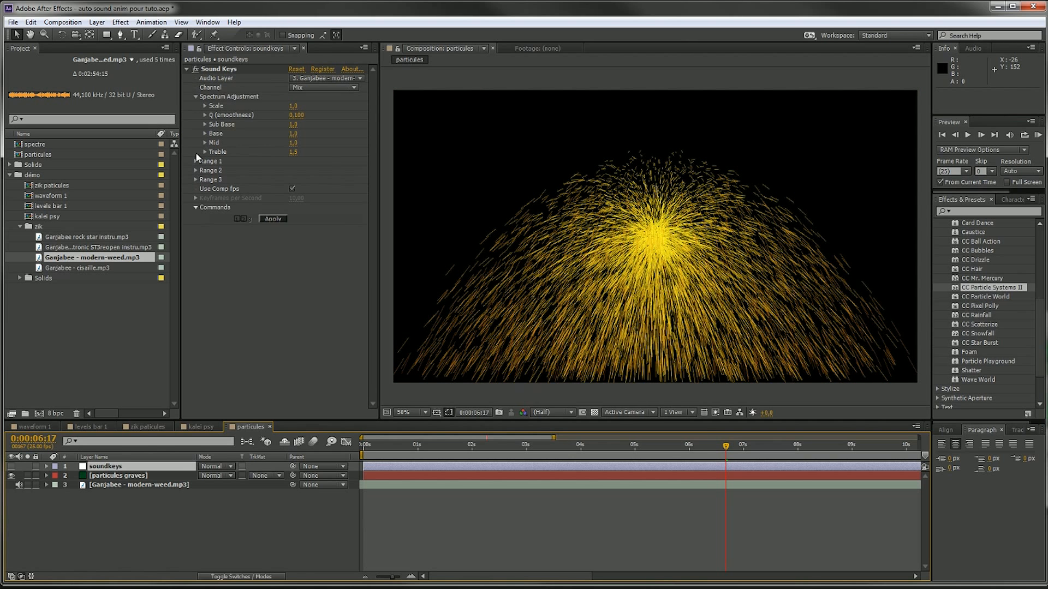
Expand the Producer and Physics settings of particules graves and set the producer's Radius X and Radius Y to 1.0
{"action": "left_click", "coordinate": [118, 475]}
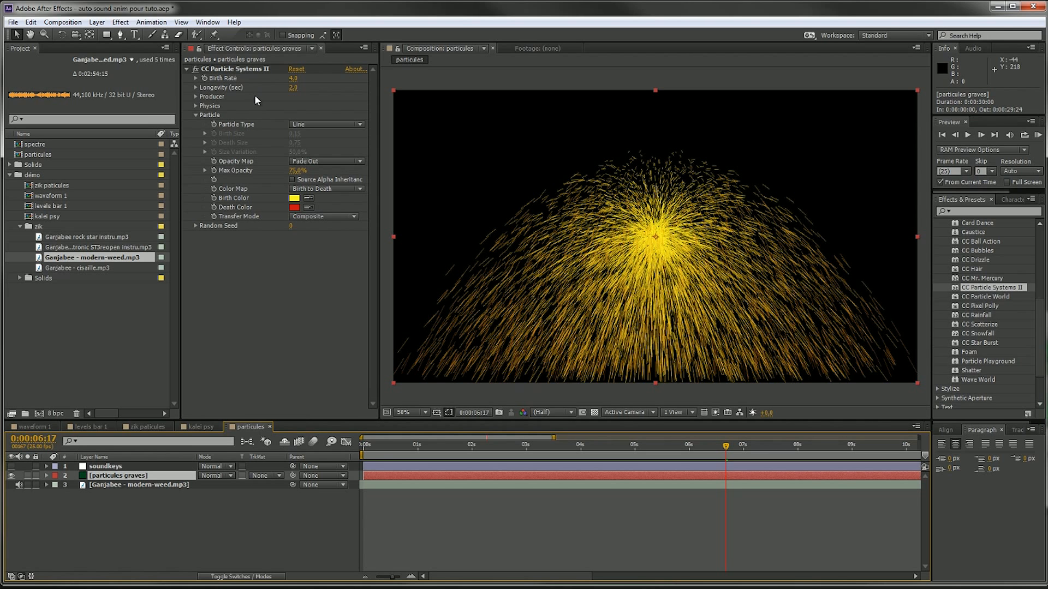
{"action": "left_click", "coordinate": [196, 96]}
{"action": "left_click", "coordinate": [196, 133]}
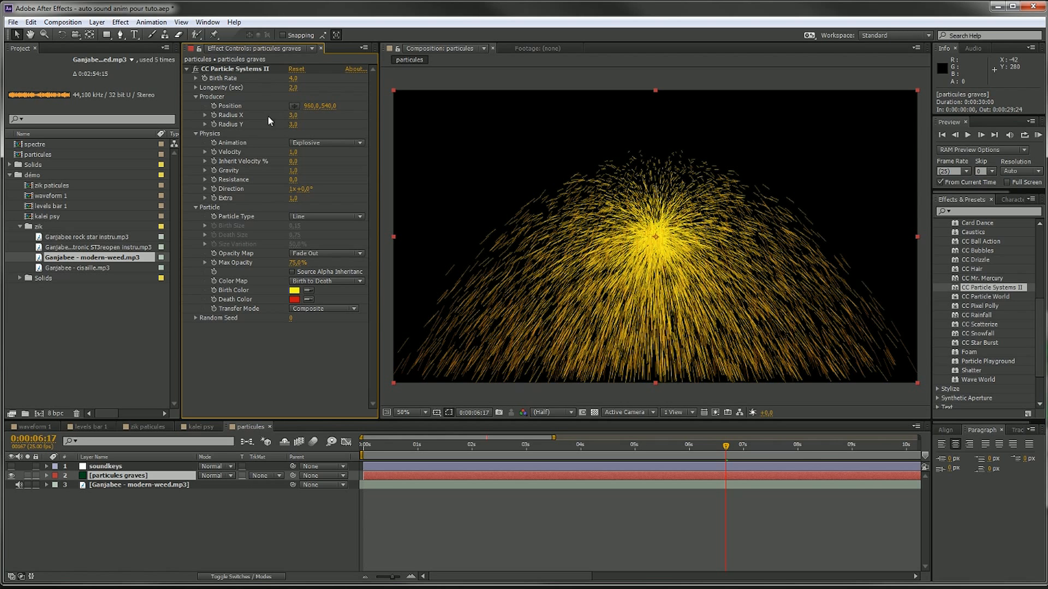
{"action": "left_click_drag", "start_coordinate": [290, 119], "coordinate": [267, 127]}
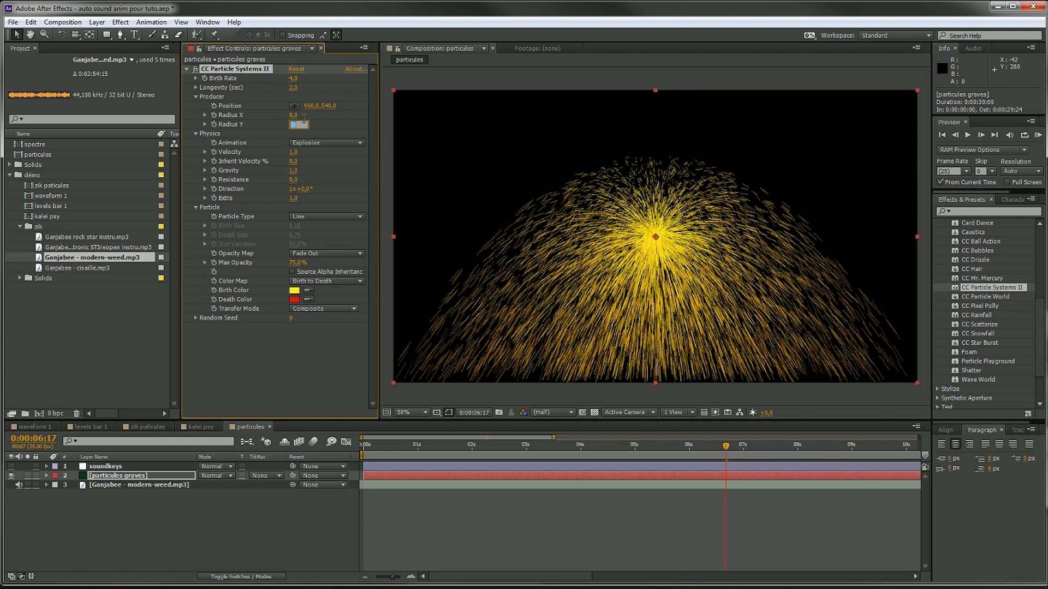
{"action": "key", "text": "Return"}
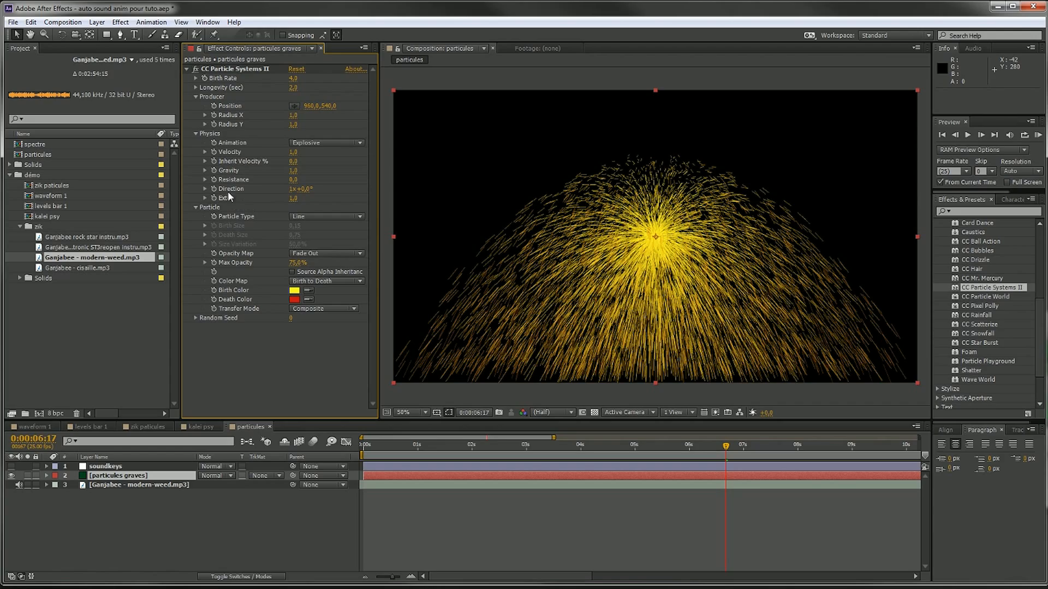
Set the Gravity of particules graves to about 3.1 and its particle Direction to 1x+14°
{"action": "left_click_drag", "start_coordinate": [294, 172], "coordinate": [226, 140]}
{"action": "mouse_move", "coordinate": [309, 189]}
{"action": "left_mouse_down"}
{"action": "mouse_move", "coordinate": [277, 189]}
{"action": "mouse_move", "coordinate": [325, 183]}
{"action": "mouse_move", "coordinate": [350, 196]}
{"action": "mouse_move", "coordinate": [306, 182]}
{"action": "left_mouse_up"}
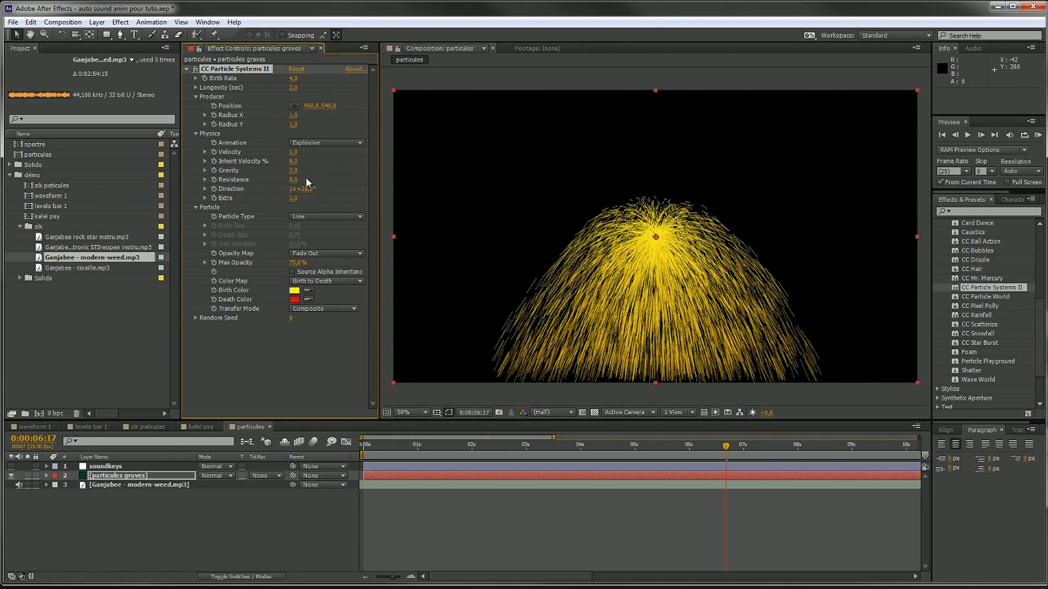
{"action": "key", "text": "ctrl+z"}
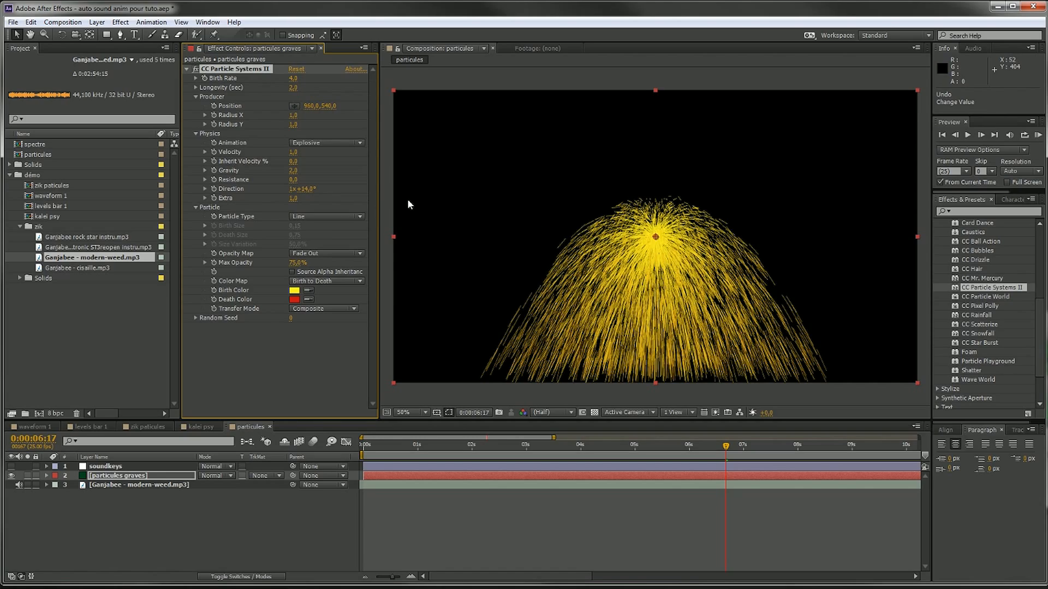
{"action": "left_click_drag", "start_coordinate": [292, 169], "coordinate": [359, 172]}
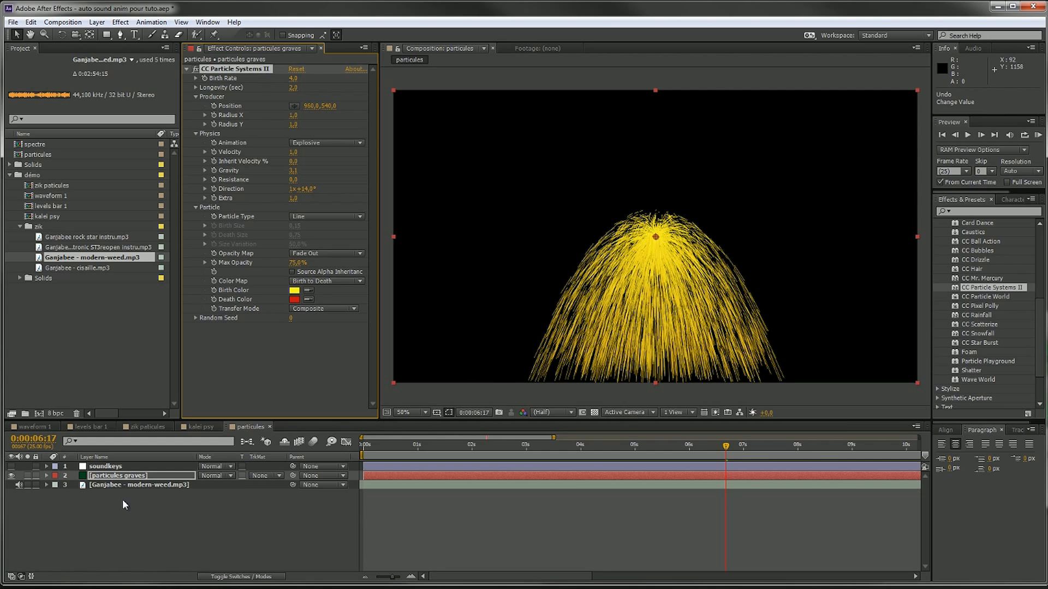
Rotate the particules graves layer by -90° with the Rotation tool
{"action": "left_click", "coordinate": [149, 475]}
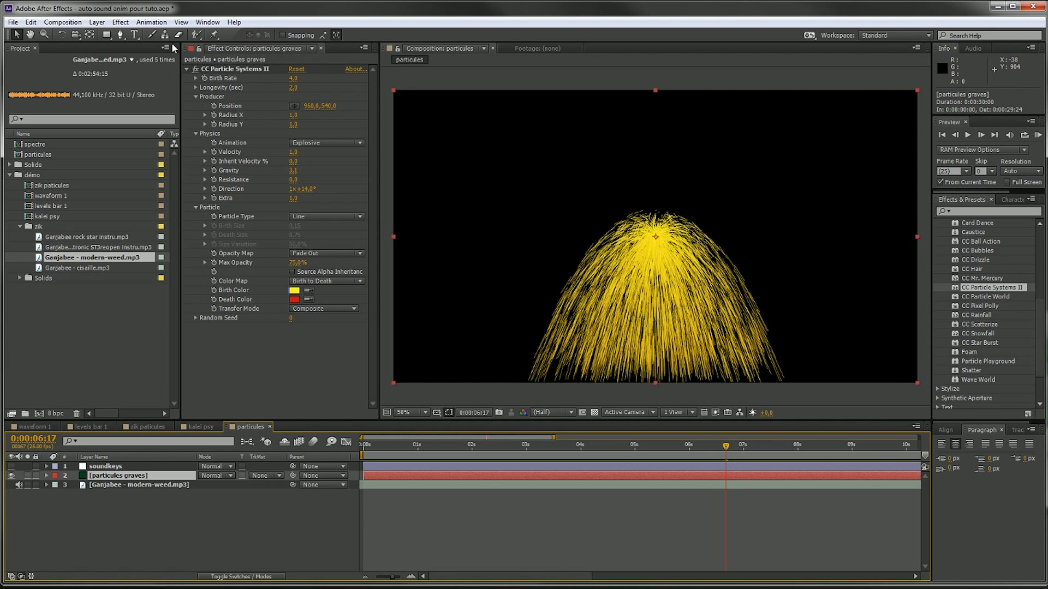
{"action": "left_click", "coordinate": [62, 35]}
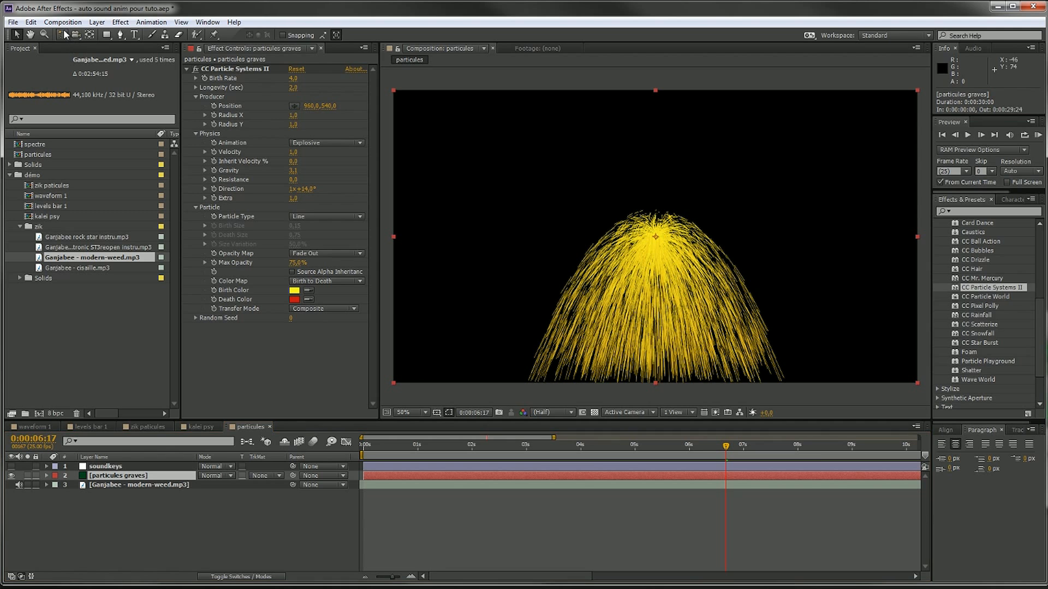
{"action": "left_click_drag", "start_coordinate": [399, 389], "coordinate": [847, 487]}
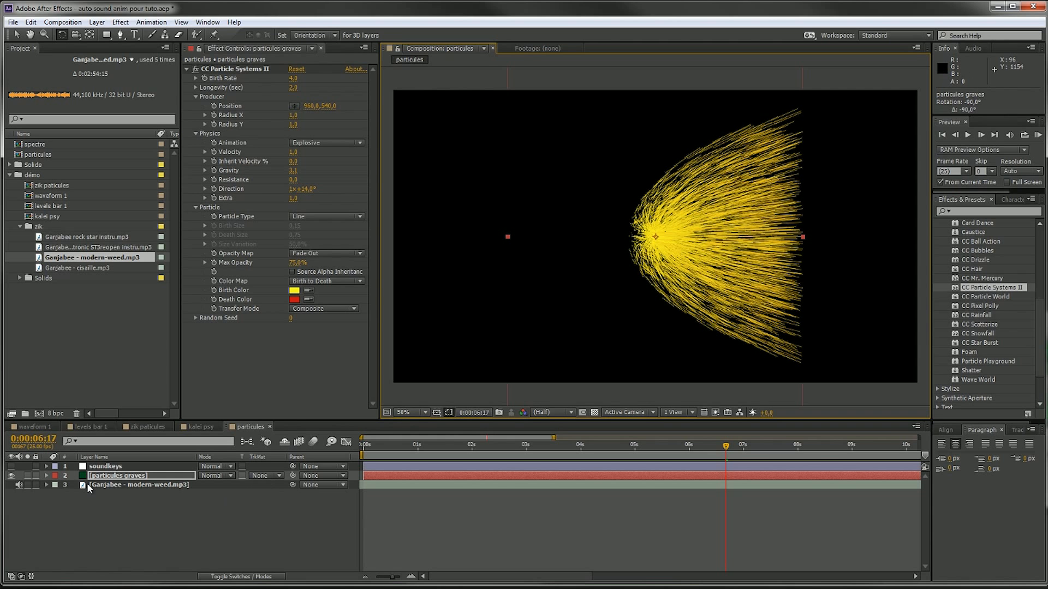
Change the height of the particules graves solid to 1920 px so it matches its width
{"action": "left_click", "coordinate": [101, 475]}
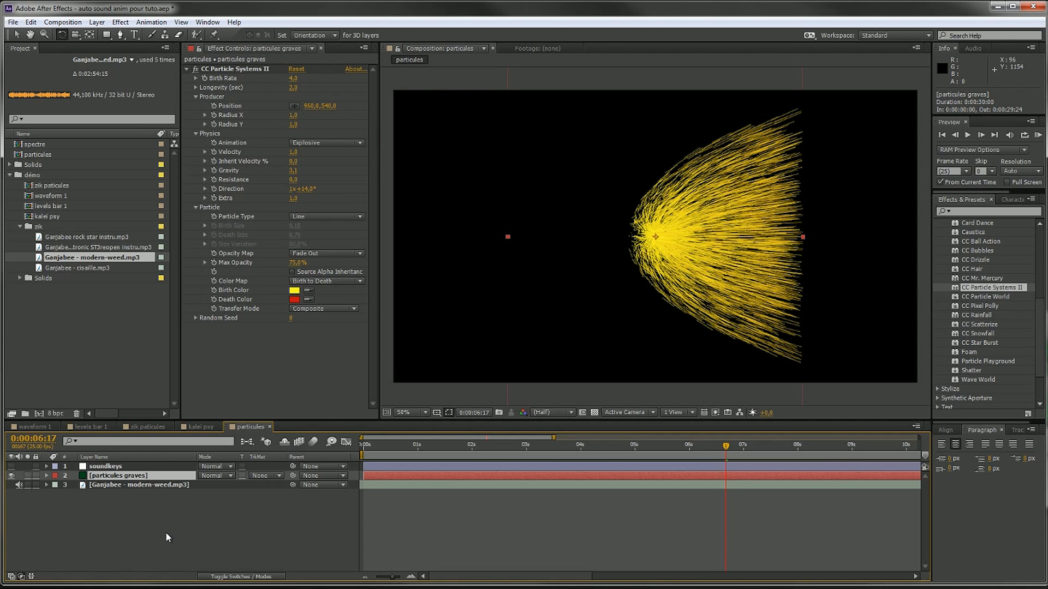
{"action": "key", "text": "ctrl+shift+y"}
{"action": "left_click_drag", "start_coordinate": [43, 98], "coordinate": [235, 97]}
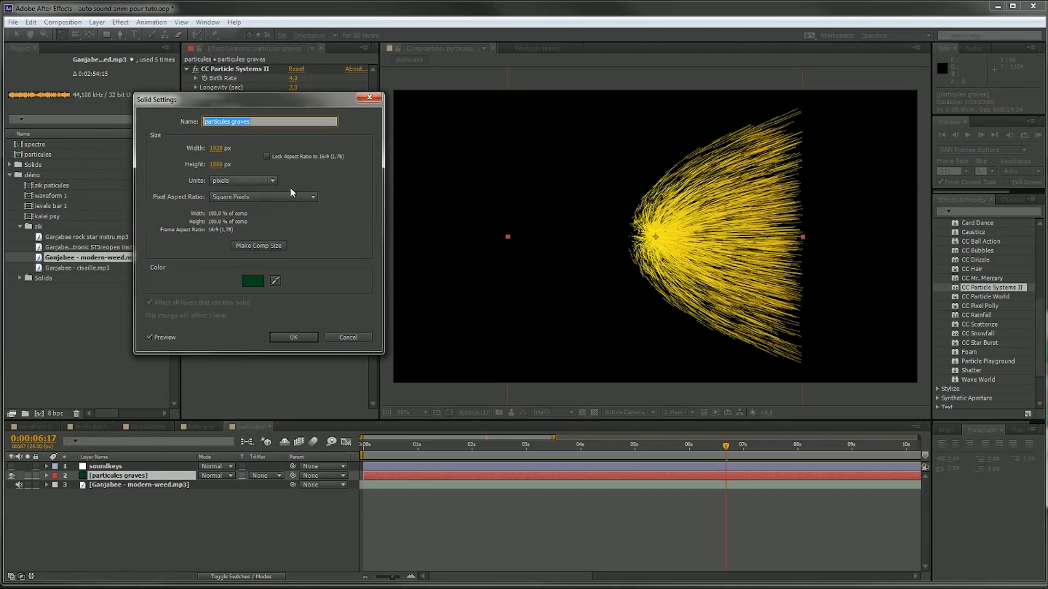
{"action": "left_click", "coordinate": [210, 166]}
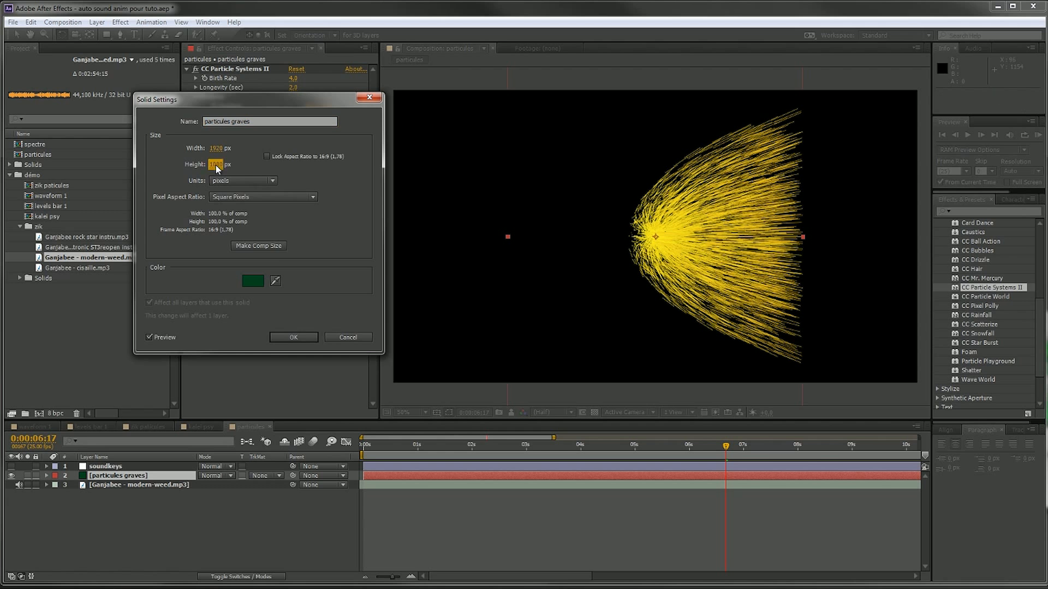
{"action": "type", "text": "1920"}
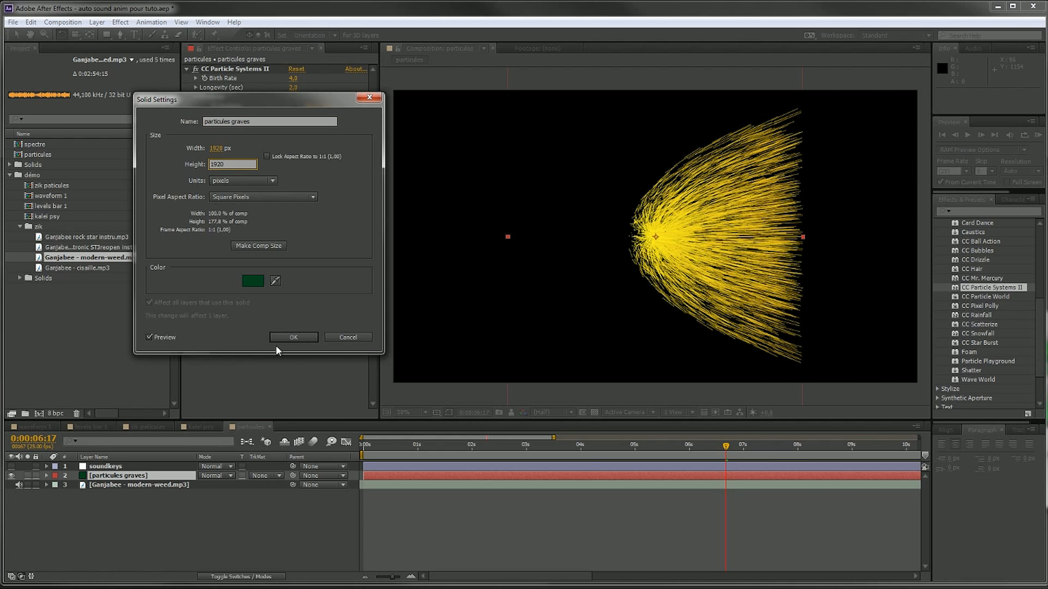
{"action": "left_click", "coordinate": [289, 338]}
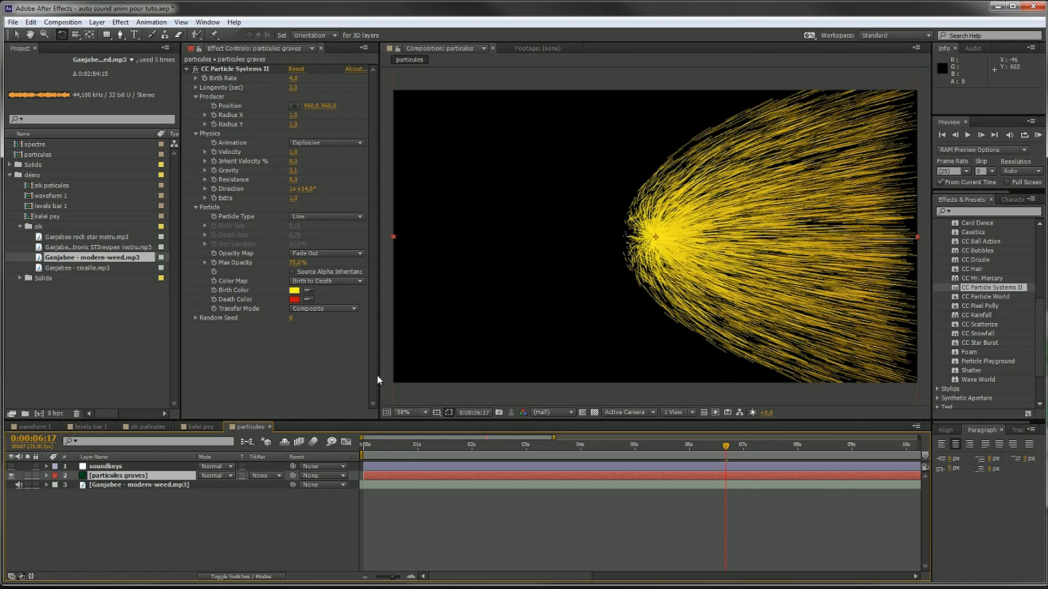
Set the particle Velocity of particules graves to 0, using frame 0:00:00:19 for the preview
{"action": "mouse_move", "coordinate": [393, 445]}
{"action": "left_mouse_down"}
{"action": "mouse_move", "coordinate": [419, 446]}
{"action": "mouse_move", "coordinate": [339, 443]}
{"action": "mouse_move", "coordinate": [404, 440]}
{"action": "left_mouse_up"}
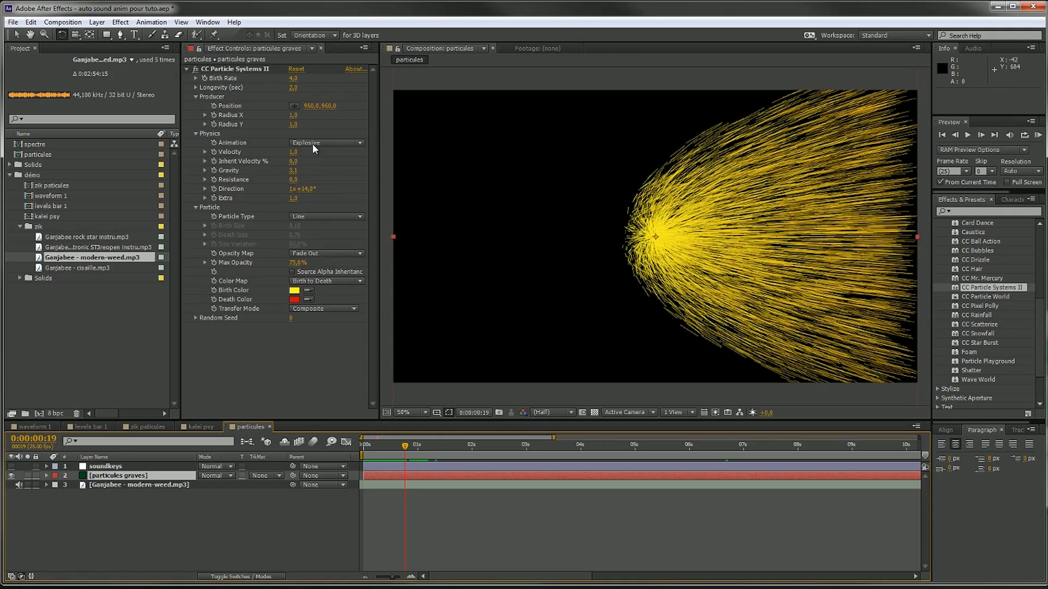
{"action": "left_click_drag", "start_coordinate": [295, 158], "coordinate": [307, 158]}
{"action": "mouse_move", "coordinate": [400, 136]}
{"action": "left_mouse_down"}
{"action": "mouse_move", "coordinate": [367, 135]}
{"action": "mouse_move", "coordinate": [444, 136]}
{"action": "mouse_move", "coordinate": [215, 142]}
{"action": "left_mouse_up"}
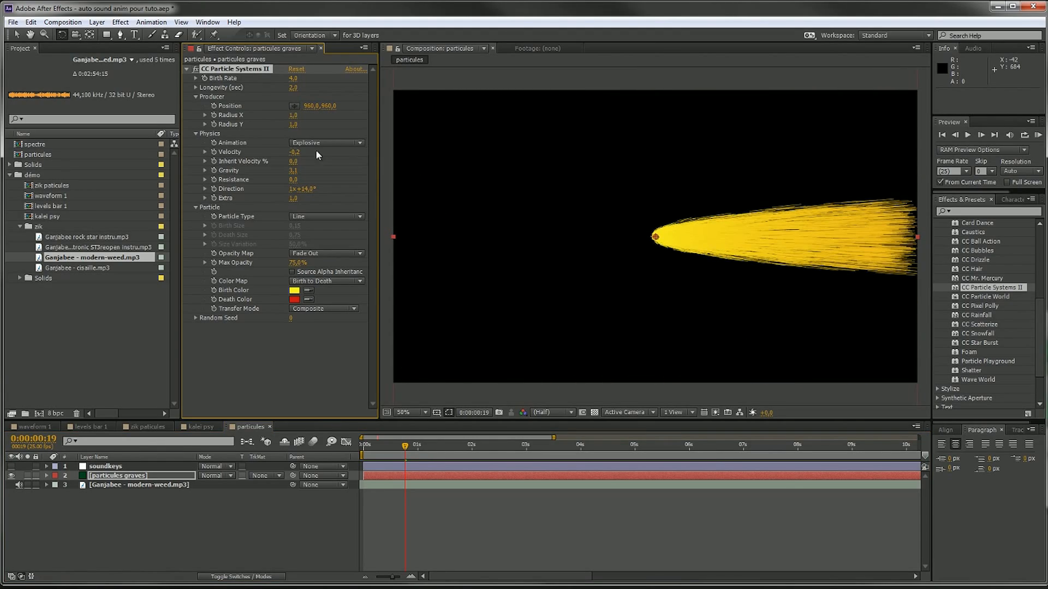
{"action": "type", "text": "0"}
{"action": "key", "text": "Return"}
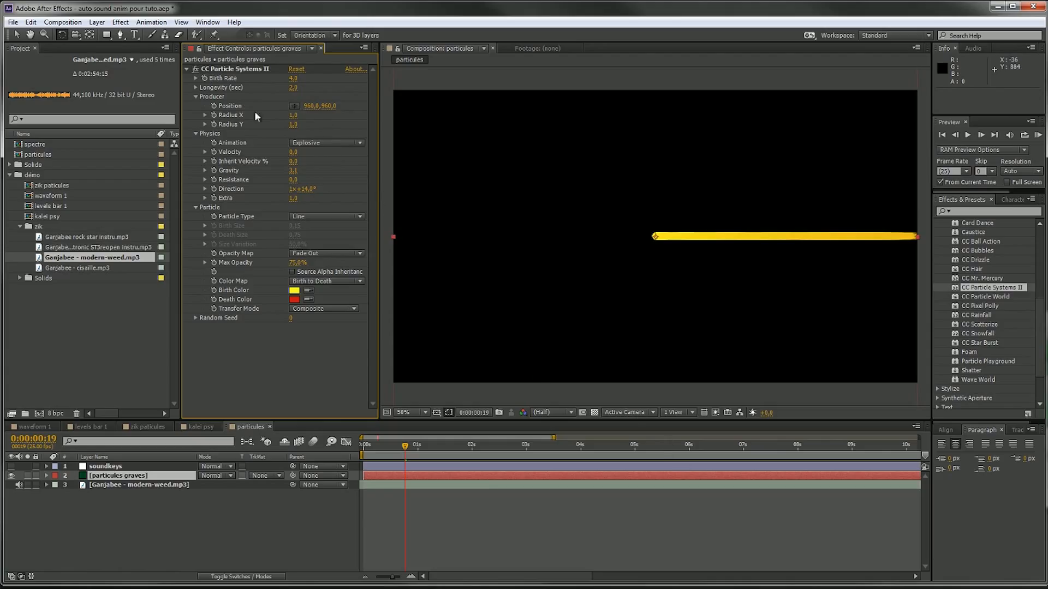
Move the particle producer to the frame's left end by setting its Position to 960, 70
{"action": "left_click_drag", "start_coordinate": [310, 107], "coordinate": [261, 113]}
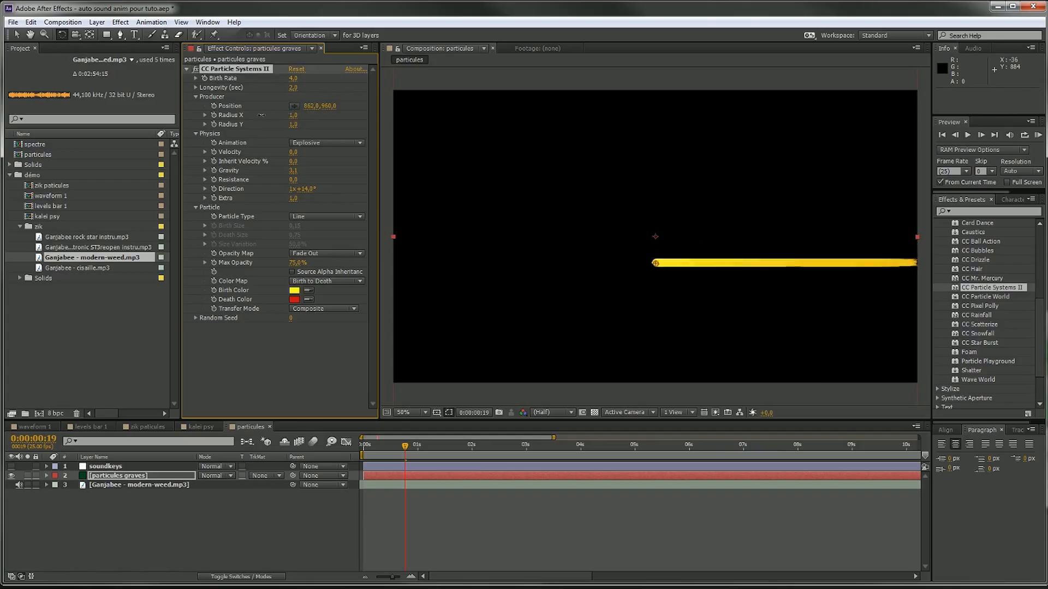
{"action": "key", "text": "ctrl+z"}
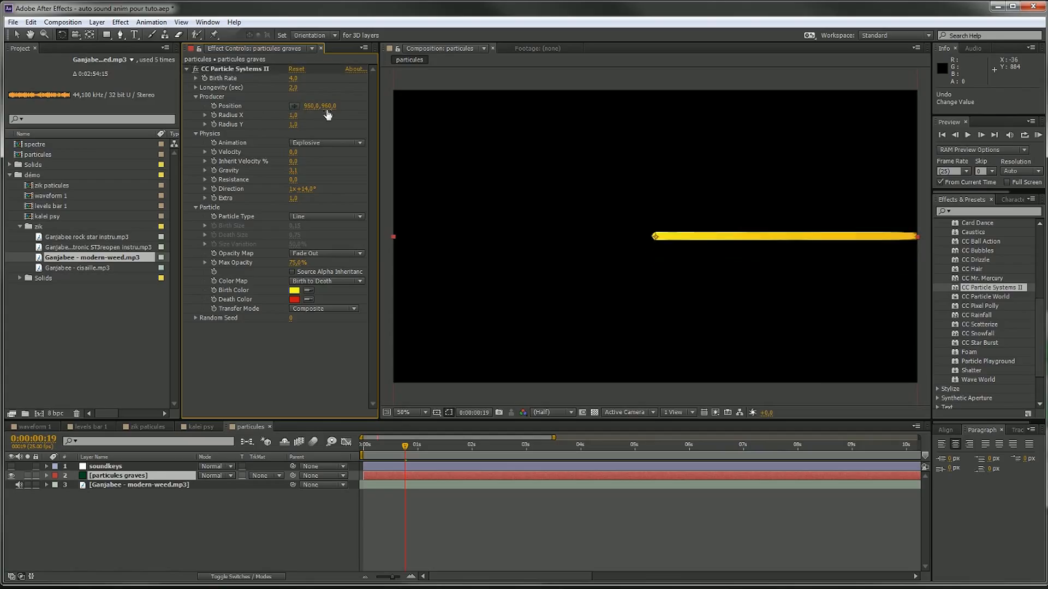
{"action": "left_click_drag", "start_coordinate": [335, 110], "coordinate": [150, 113]}
{"action": "left_click_drag", "start_coordinate": [324, 106], "coordinate": [343, 106]}
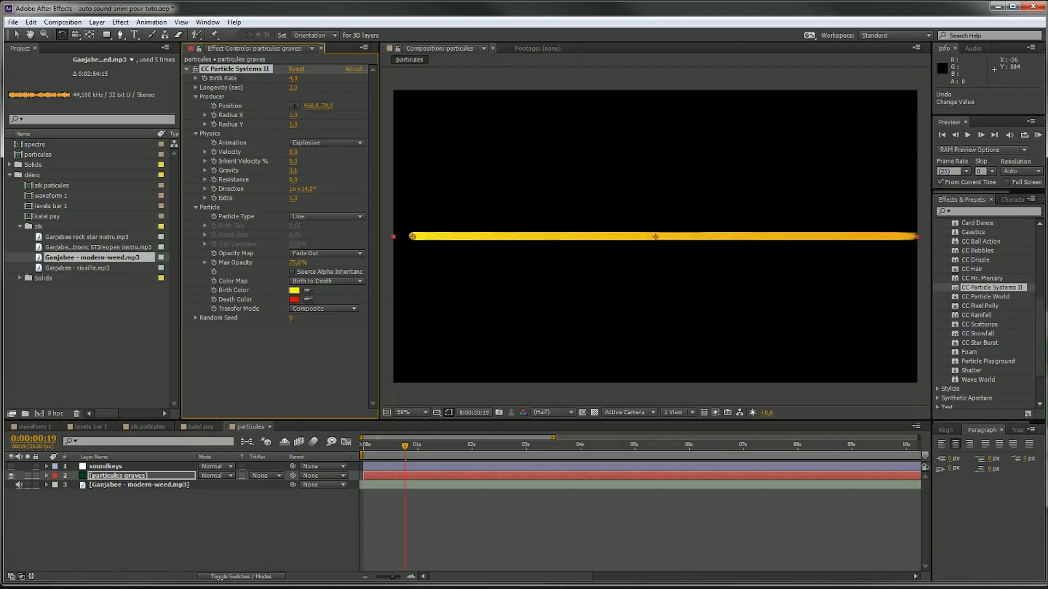
Set the particles' Longevity to 1.0 and Birth Rate to 2.1, checking the trail around three seconds
{"action": "left_click_drag", "start_coordinate": [405, 446], "coordinate": [559, 445]}
{"action": "left_click_drag", "start_coordinate": [293, 87], "coordinate": [246, 91]}
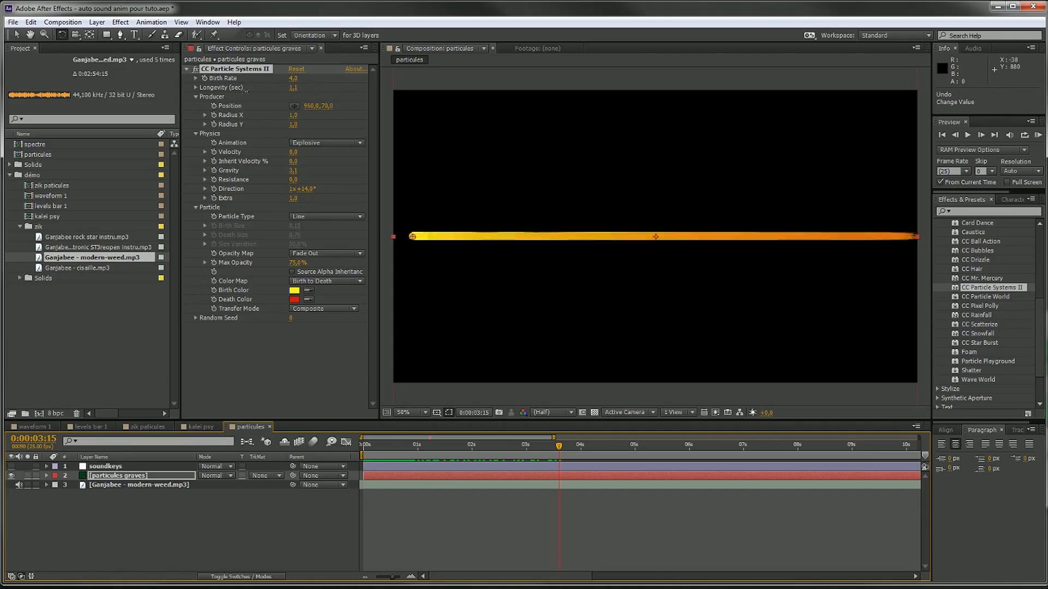
{"action": "left_click_drag", "start_coordinate": [245, 91], "coordinate": [212, 98]}
{"action": "left_click_drag", "start_coordinate": [558, 454], "coordinate": [525, 453]}
{"action": "left_click_drag", "start_coordinate": [292, 91], "coordinate": [320, 93]}
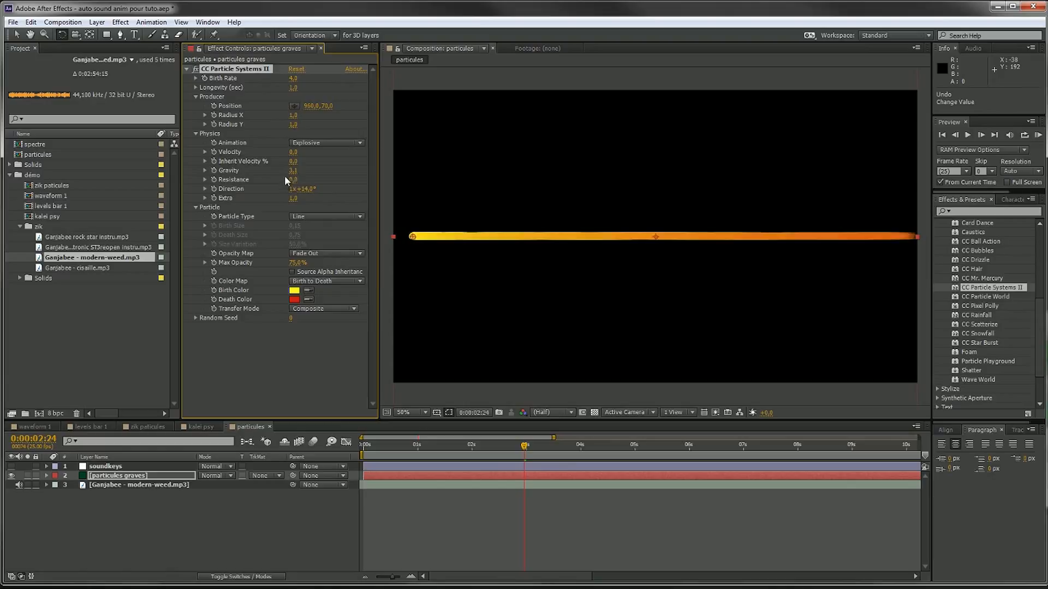
{"action": "left_click_drag", "start_coordinate": [301, 78], "coordinate": [279, 87]}
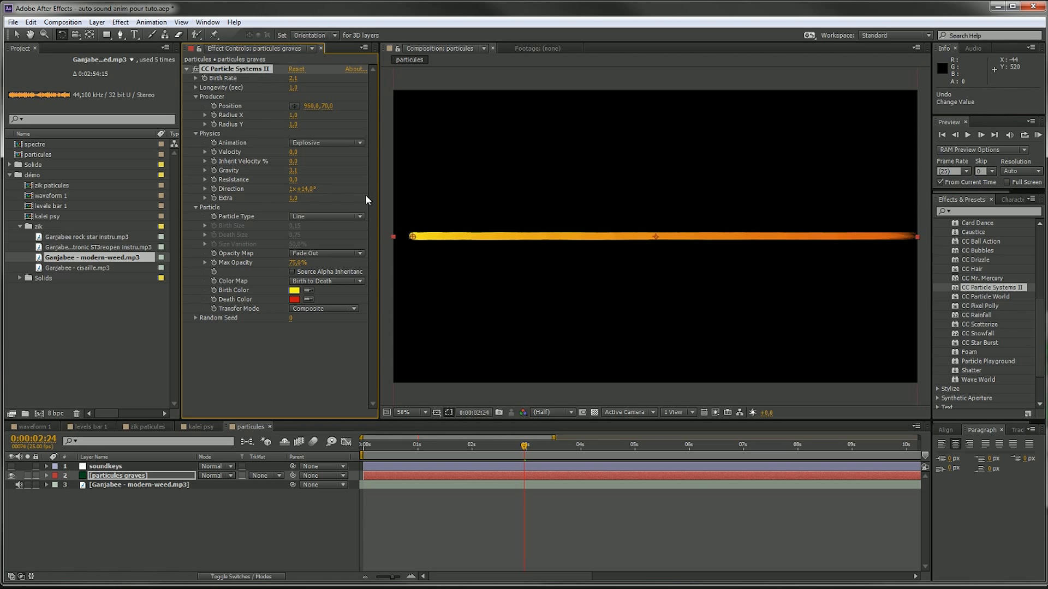
Test a wider Radius X of 14, then set the producer's Radius X and Radius Y to 0
{"action": "left_click_drag", "start_coordinate": [293, 114], "coordinate": [300, 115]}
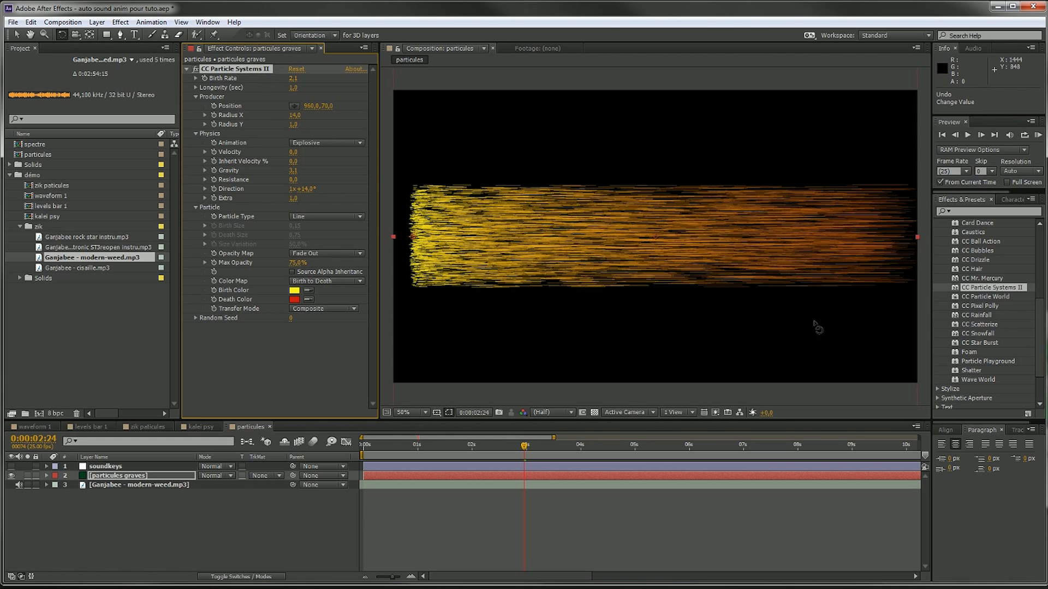
{"action": "left_click", "coordinate": [295, 115]}
{"action": "type", "text": "0"}
{"action": "key", "text": "Return"}
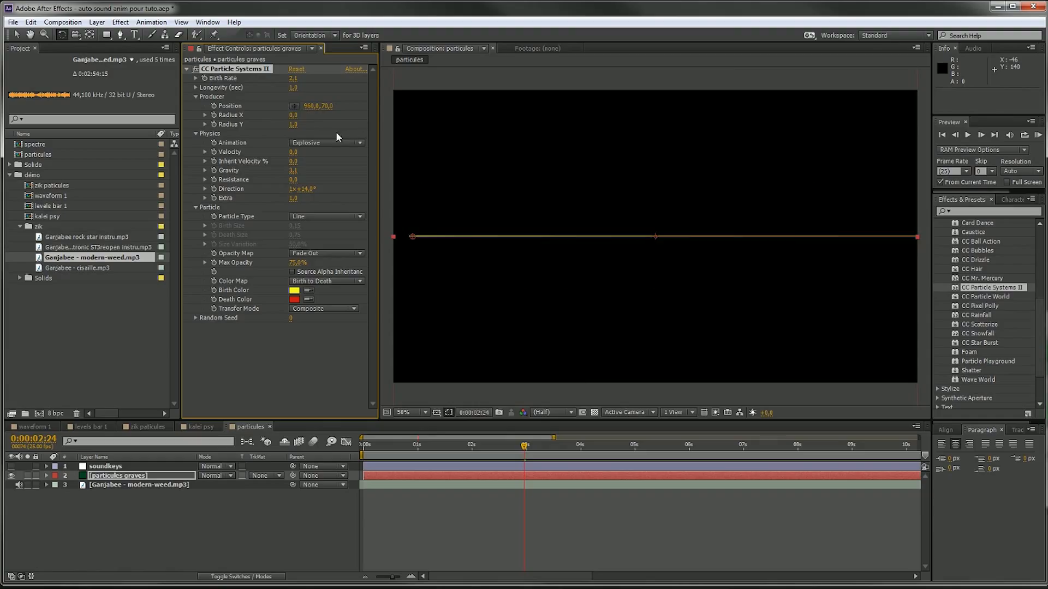
{"action": "left_click", "coordinate": [293, 124]}
{"action": "type", "text": "0"}
{"action": "key", "text": "Return"}
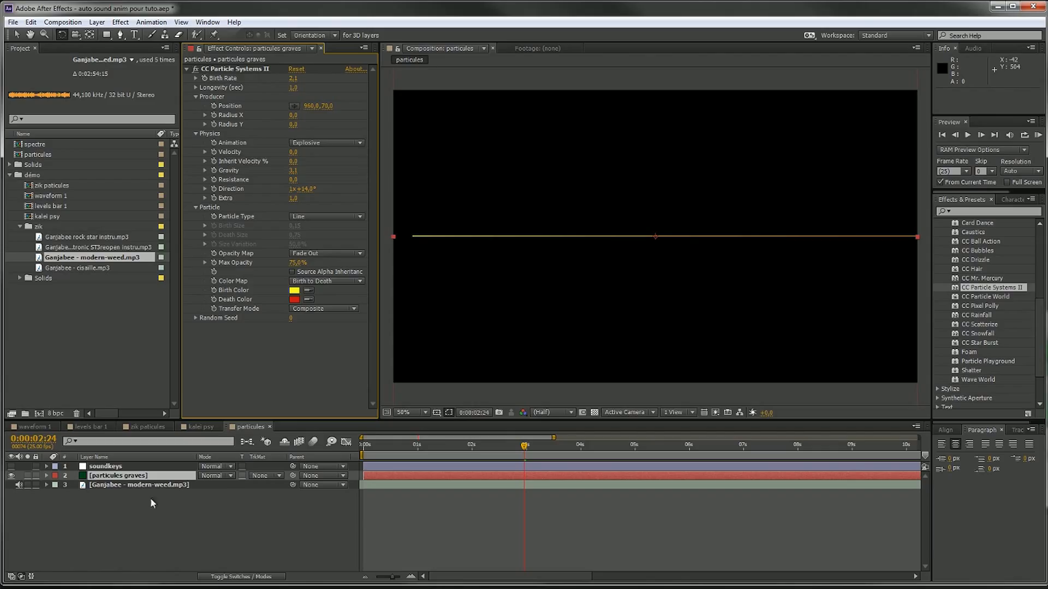
Expand particules graves and the Sound Keys Range 1 properties of soundkeys in the timeline to reveal Output 1
{"action": "left_click", "coordinate": [104, 466]}
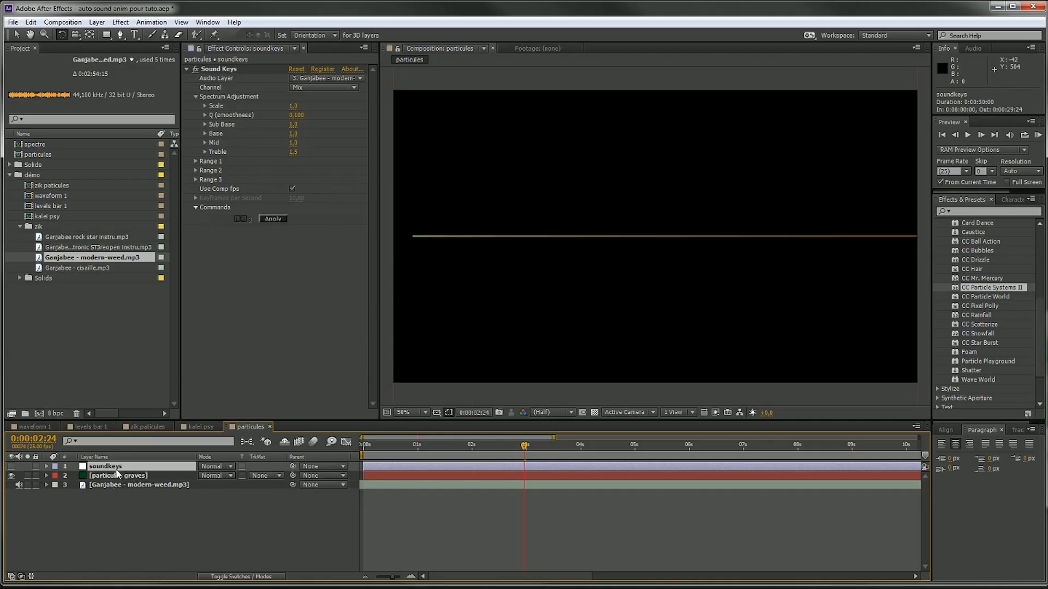
{"action": "left_click", "coordinate": [46, 476]}
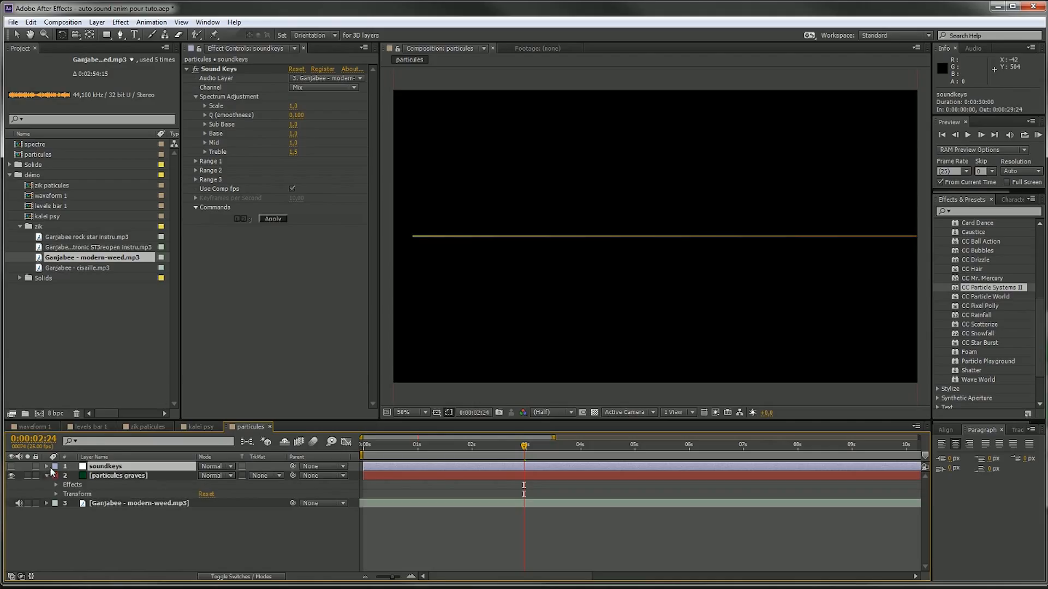
{"action": "left_click", "coordinate": [47, 466]}
{"action": "scroll", "coordinate": [122, 476], "scroll_direction": "down", "scroll_amount": 5}
{"action": "scroll", "coordinate": [119, 531], "scroll_direction": "down", "scroll_amount": 1}
{"action": "left_click", "coordinate": [74, 512]}
{"action": "scroll", "coordinate": [137, 523], "scroll_direction": "up", "scroll_amount": 2}
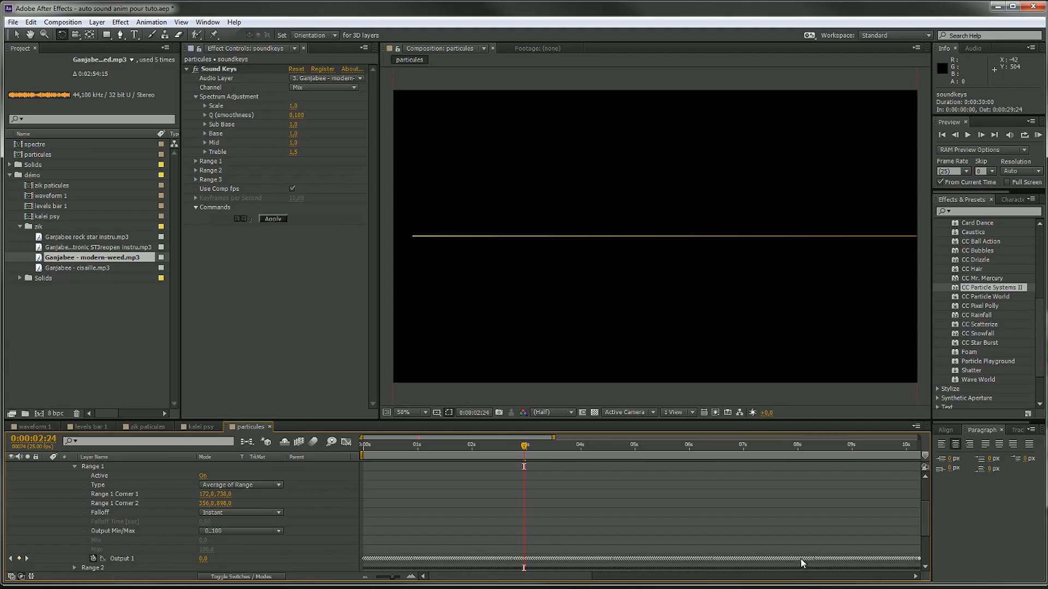
{"action": "scroll", "coordinate": [137, 523], "scroll_direction": "down", "scroll_amount": 3}
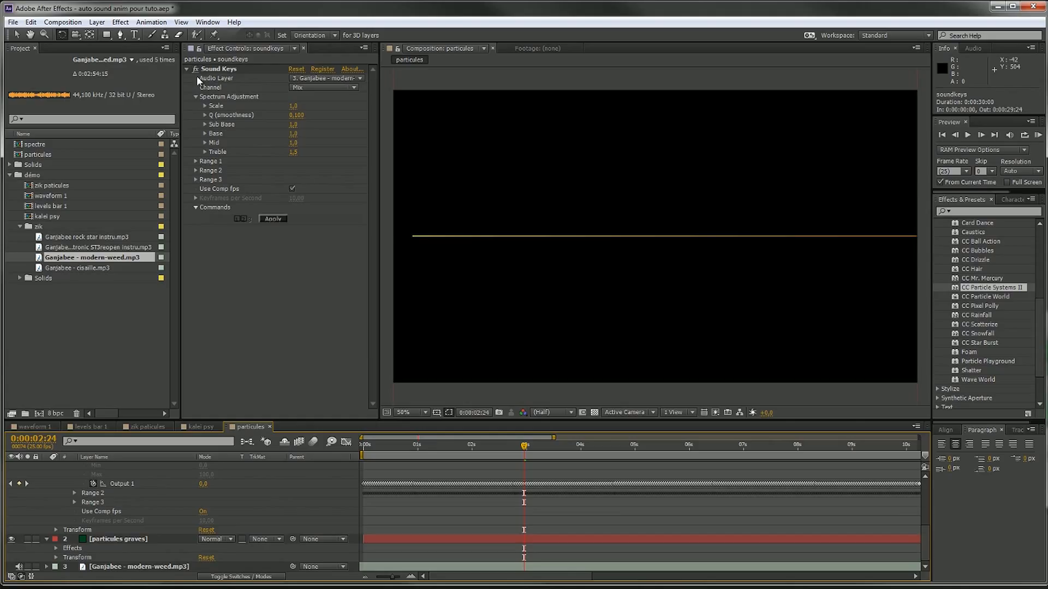
Link the Radius X of particules graves to Sound Keys Output 1 with an expression and preview it around 0:00:06:23
{"action": "left_click", "coordinate": [109, 539]}
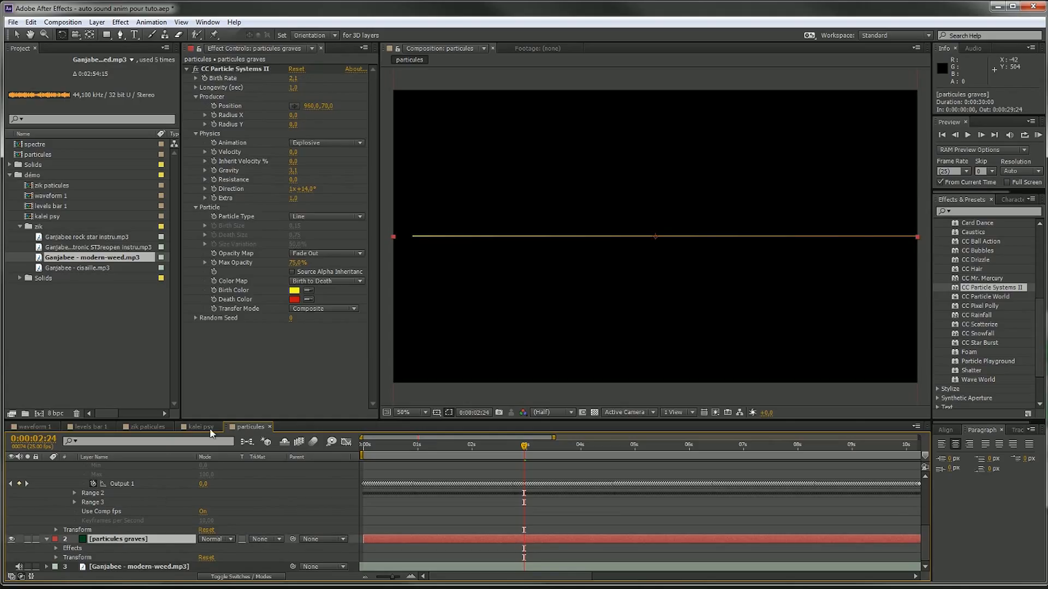
{"action": "left_click", "coordinate": [215, 115], "text": "alt"}
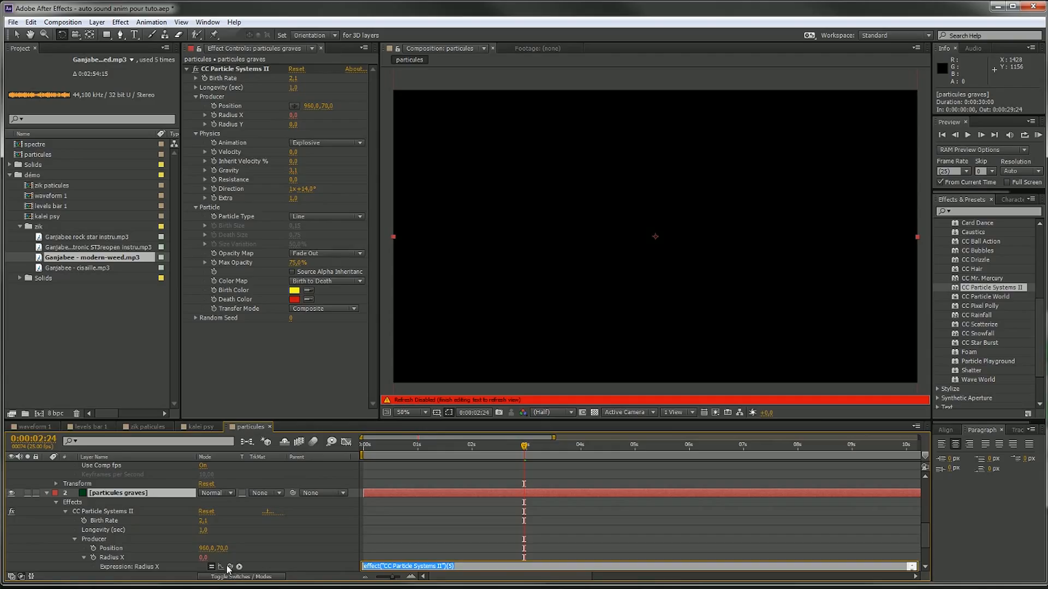
{"action": "left_click_drag", "start_coordinate": [230, 567], "coordinate": [133, 485]}
{"action": "mouse_move", "coordinate": [527, 449]}
{"action": "left_mouse_down"}
{"action": "mouse_move", "coordinate": [456, 444]}
{"action": "mouse_move", "coordinate": [747, 427]}
{"action": "mouse_move", "coordinate": [738, 425]}
{"action": "left_mouse_up"}
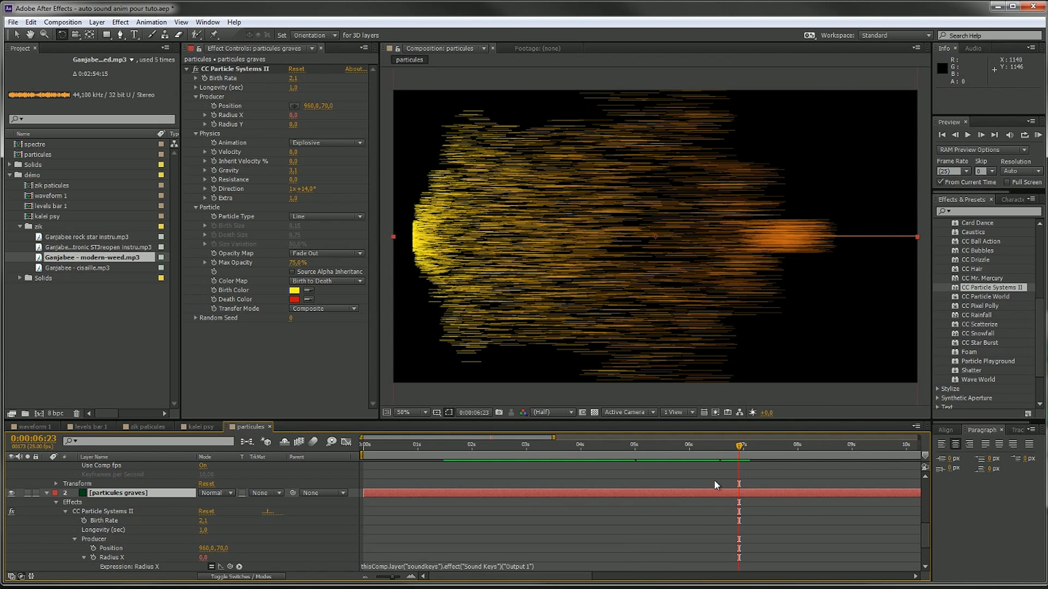
Set Range 1 of Sound Keys to a Custom output with a Max of 20 and reapply the effect to regenerate its keyframes
{"action": "scroll", "coordinate": [180, 524], "scroll_direction": "up", "scroll_amount": 5}
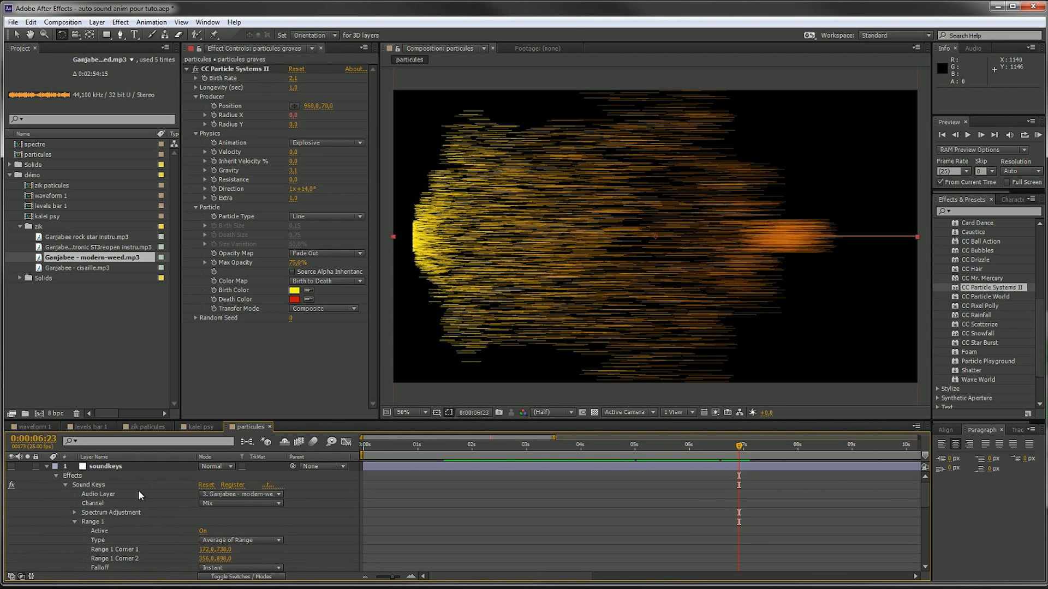
{"action": "left_click", "coordinate": [121, 469]}
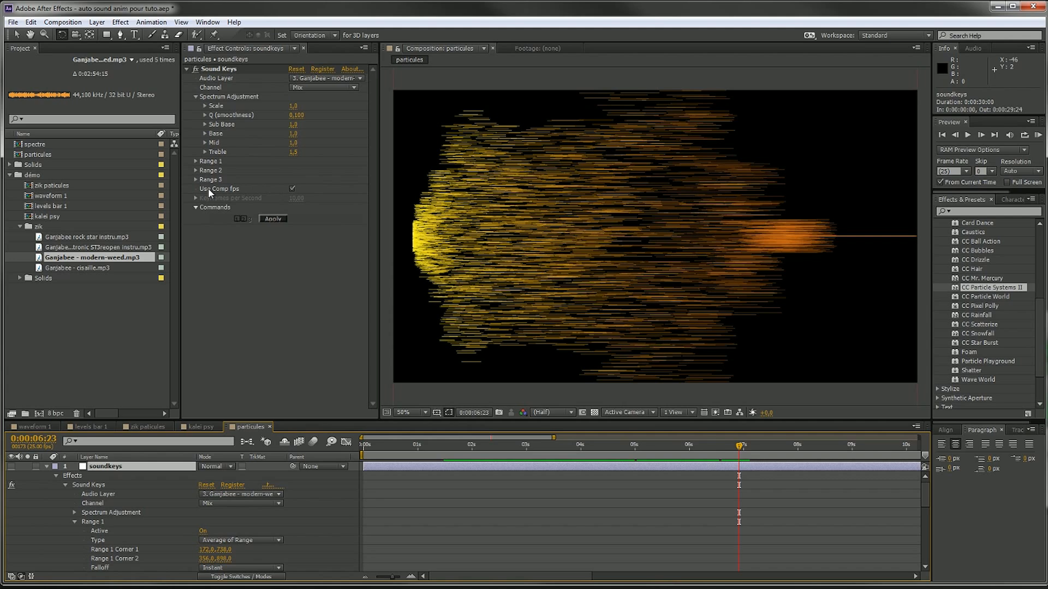
{"action": "left_click", "coordinate": [195, 162]}
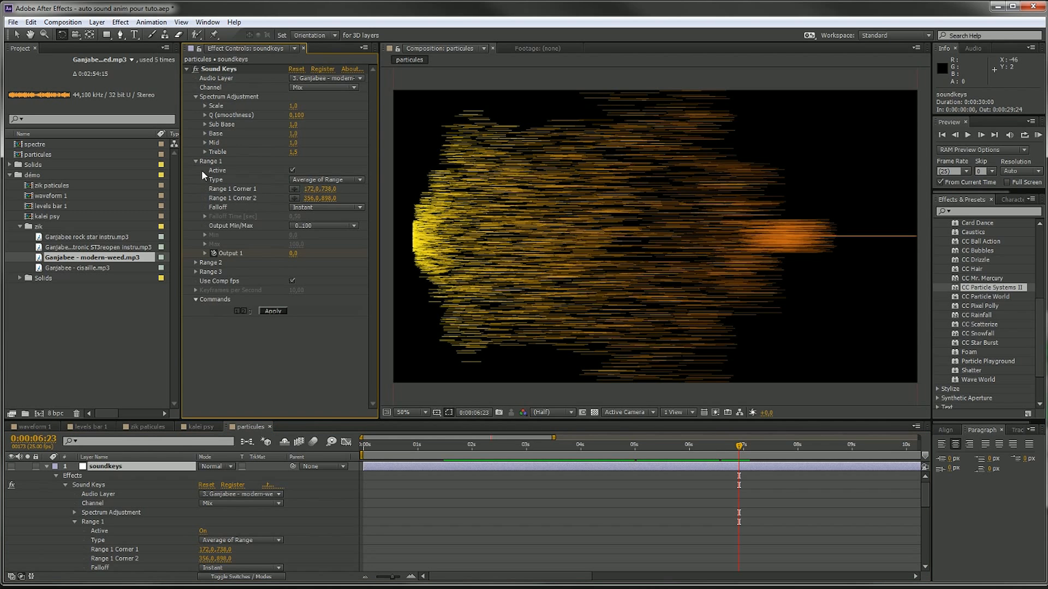
{"action": "left_click", "coordinate": [322, 228]}
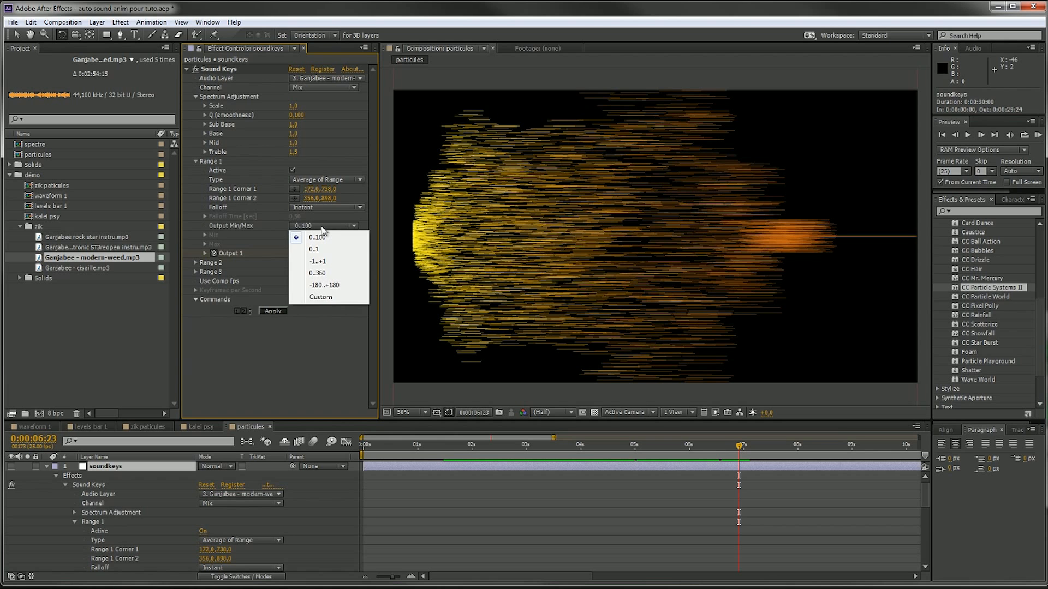
{"action": "left_click", "coordinate": [317, 297]}
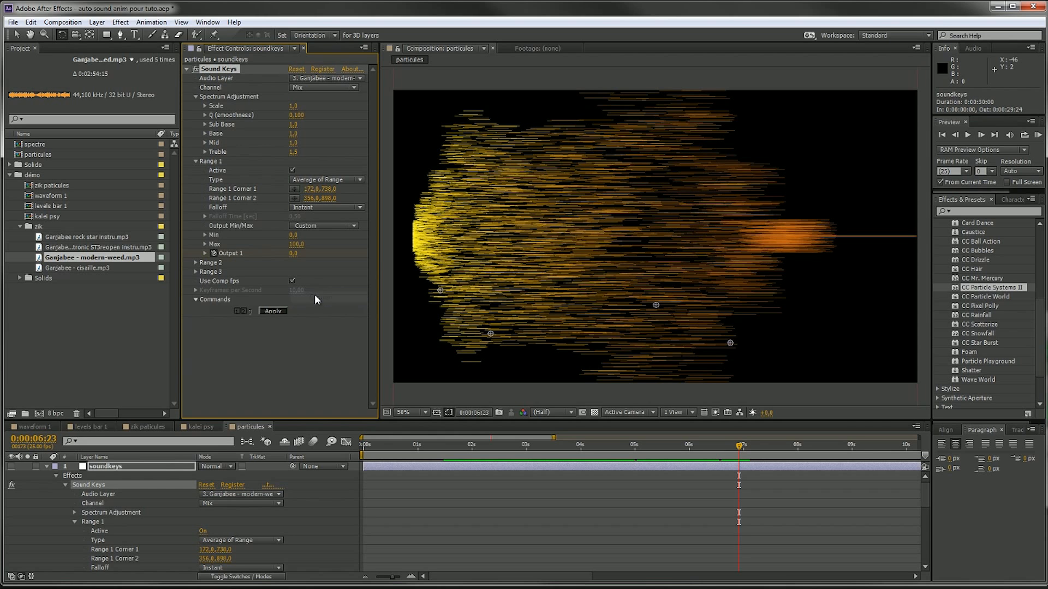
{"action": "left_click", "coordinate": [296, 244]}
{"action": "type", "text": "20"}
{"action": "left_click", "coordinate": [300, 345]}
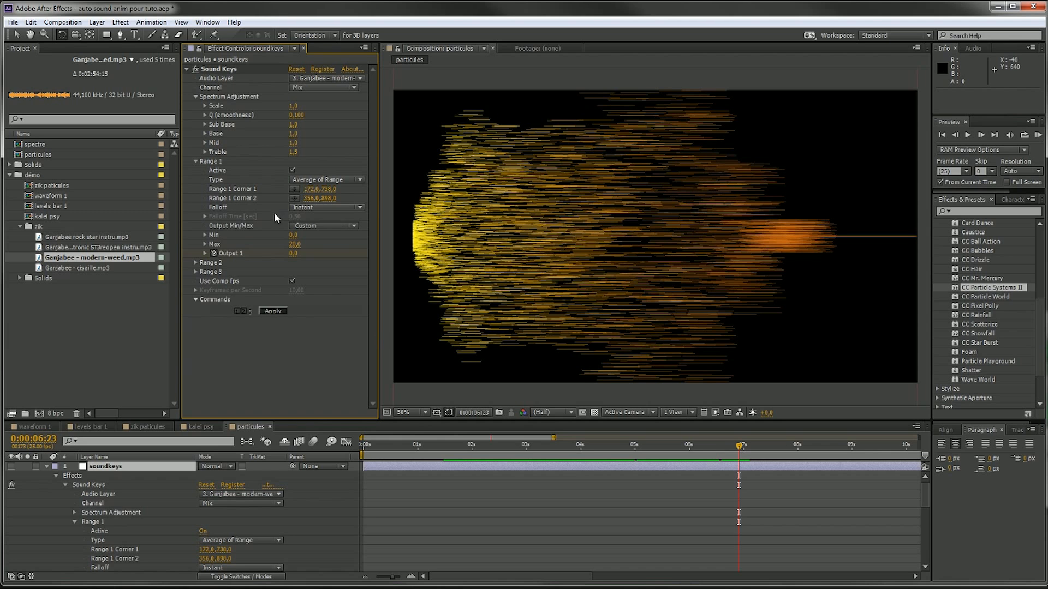
{"action": "left_click", "coordinate": [275, 309]}
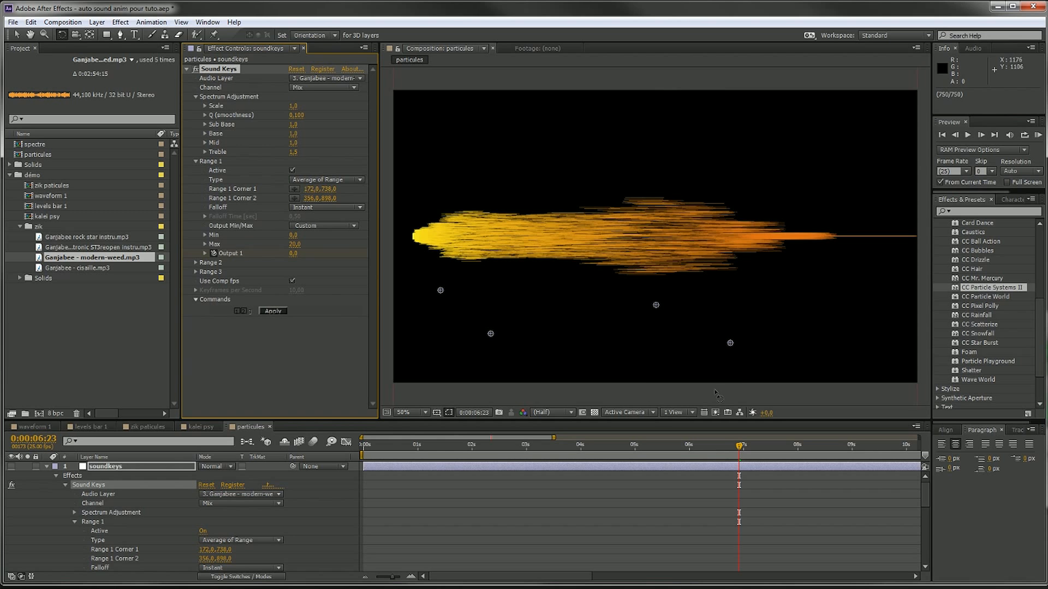
On the particules graves layer, set the Gravity of CC Particle Systems II to 0.5
{"action": "left_click_drag", "start_coordinate": [739, 445], "coordinate": [557, 415]}
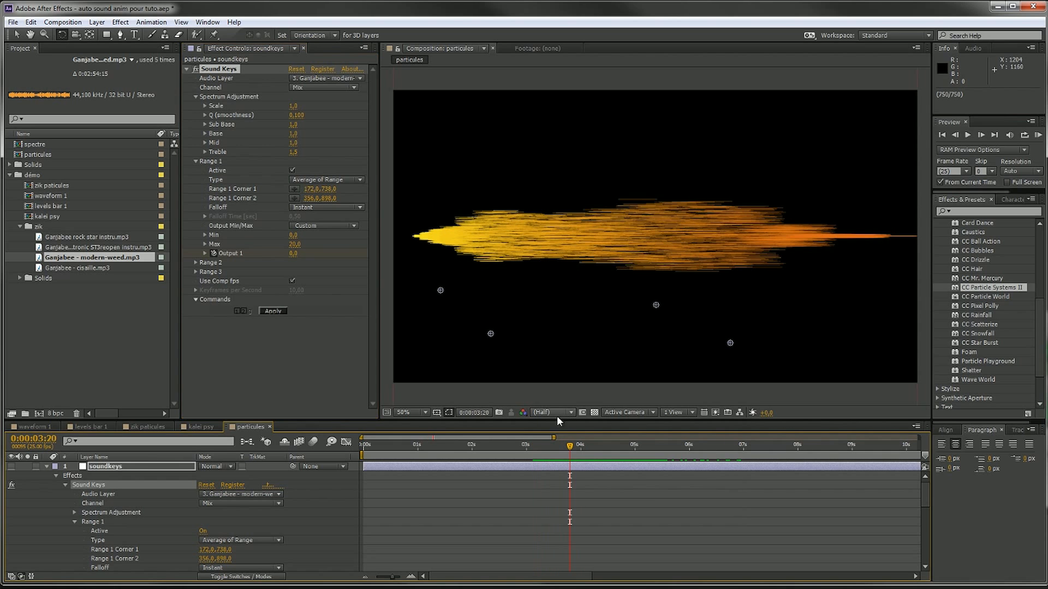
{"action": "left_click", "coordinate": [46, 466]}
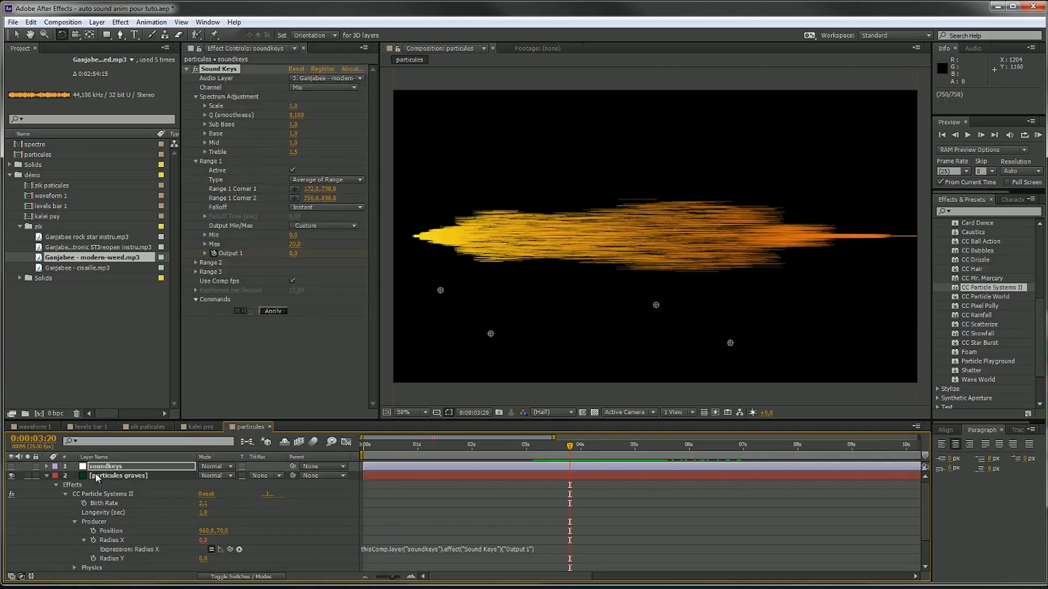
{"action": "left_click", "coordinate": [96, 476]}
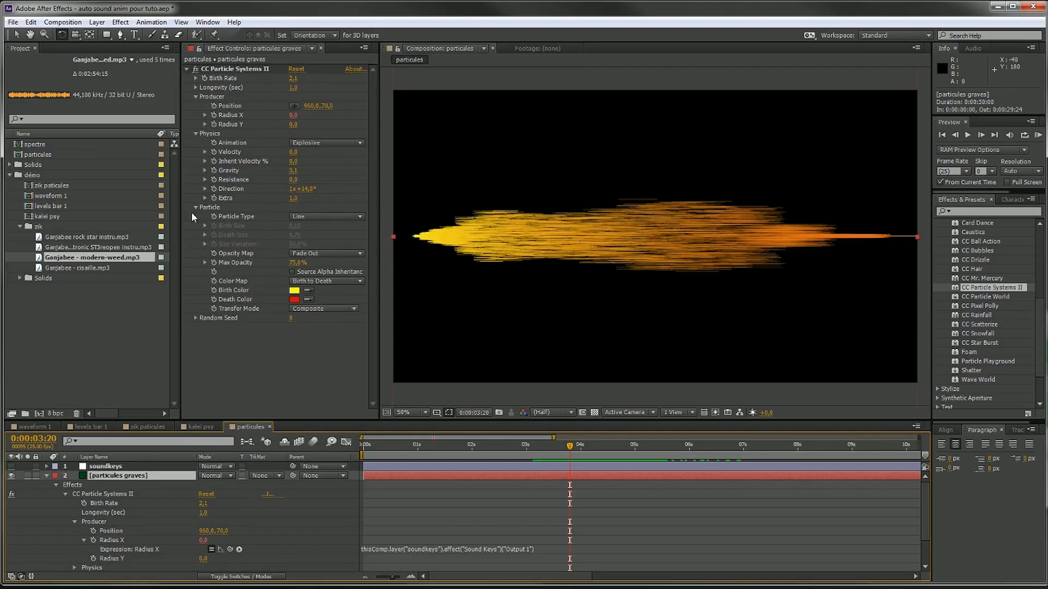
{"action": "left_click_drag", "start_coordinate": [292, 171], "coordinate": [166, 181]}
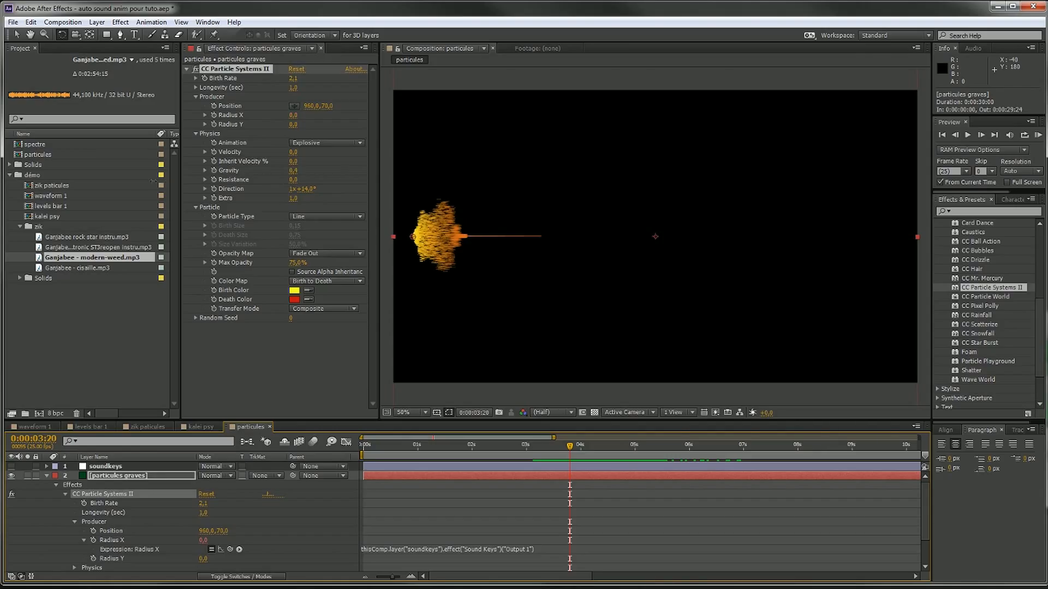
{"action": "left_click_drag", "start_coordinate": [568, 439], "coordinate": [639, 445]}
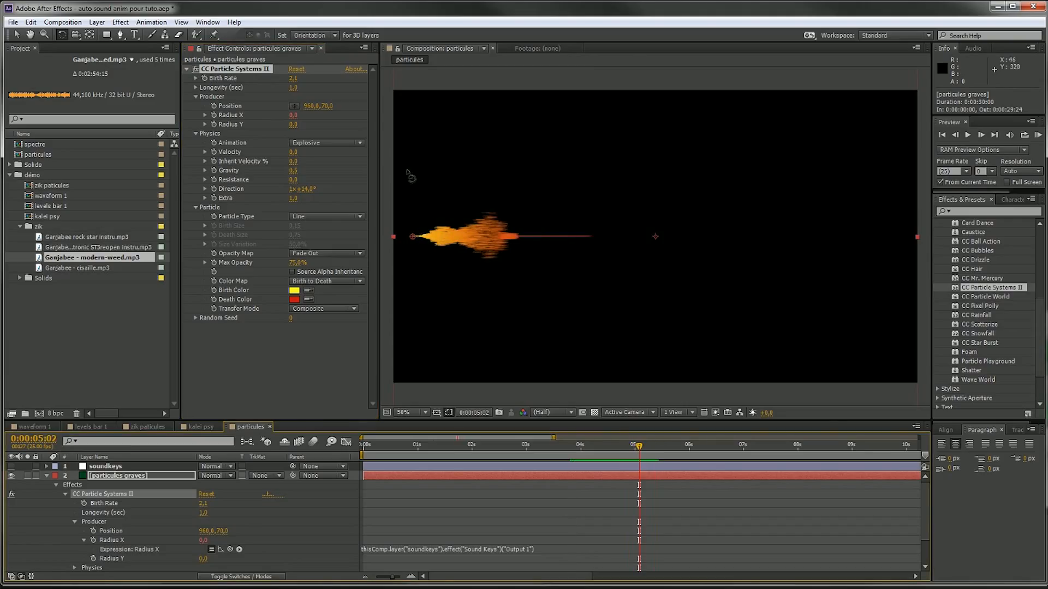
Set the particles' Resistance to 15.6 and Longevity to 5.2 seconds
{"action": "left_click_drag", "start_coordinate": [298, 88], "coordinate": [364, 109]}
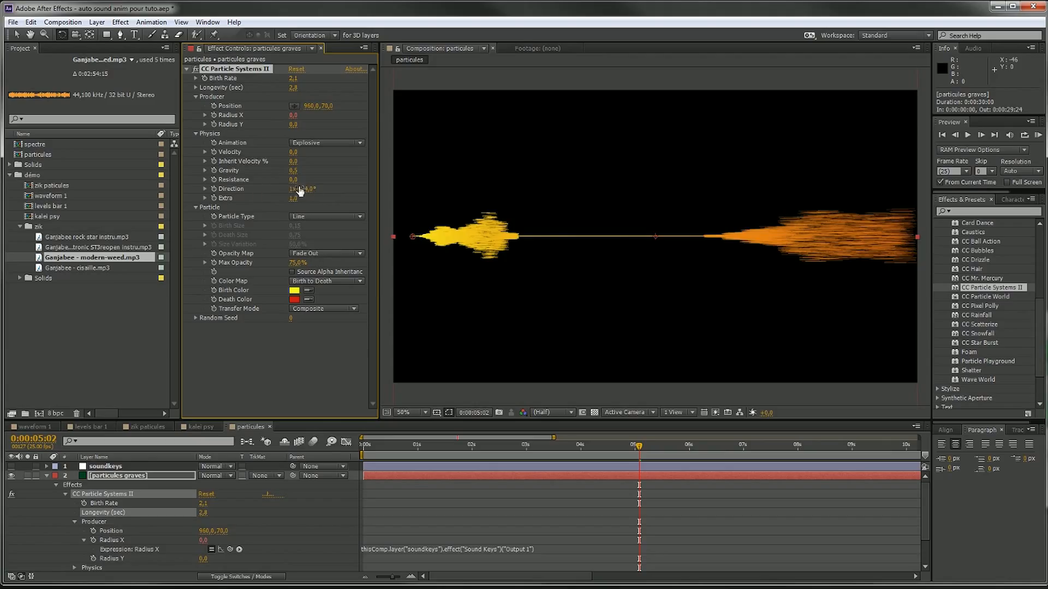
{"action": "left_click_drag", "start_coordinate": [295, 183], "coordinate": [385, 187]}
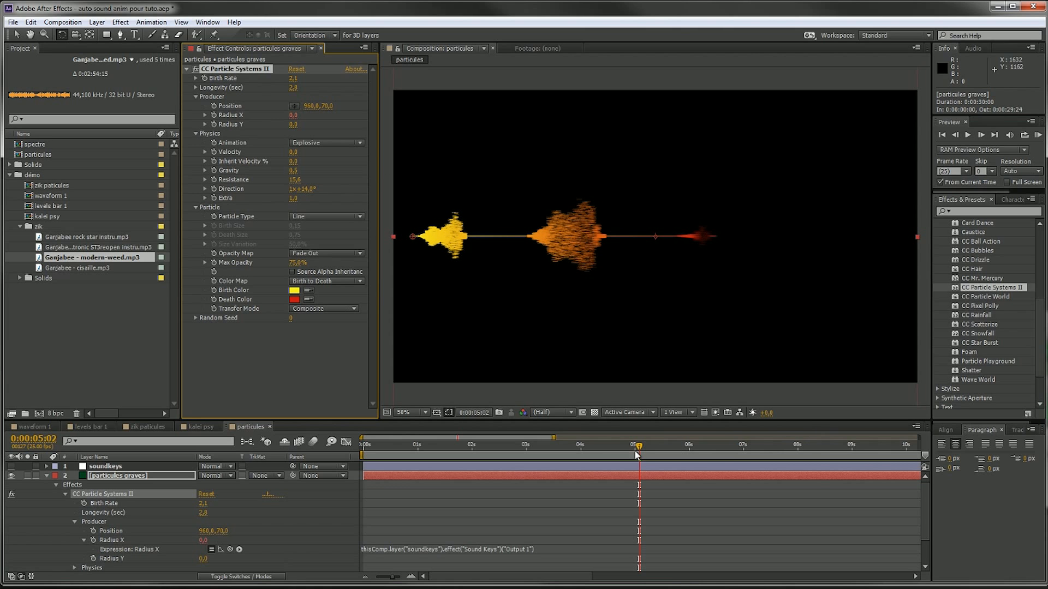
{"action": "left_click_drag", "start_coordinate": [633, 444], "coordinate": [809, 389]}
{"action": "left_click_drag", "start_coordinate": [292, 91], "coordinate": [418, 80]}
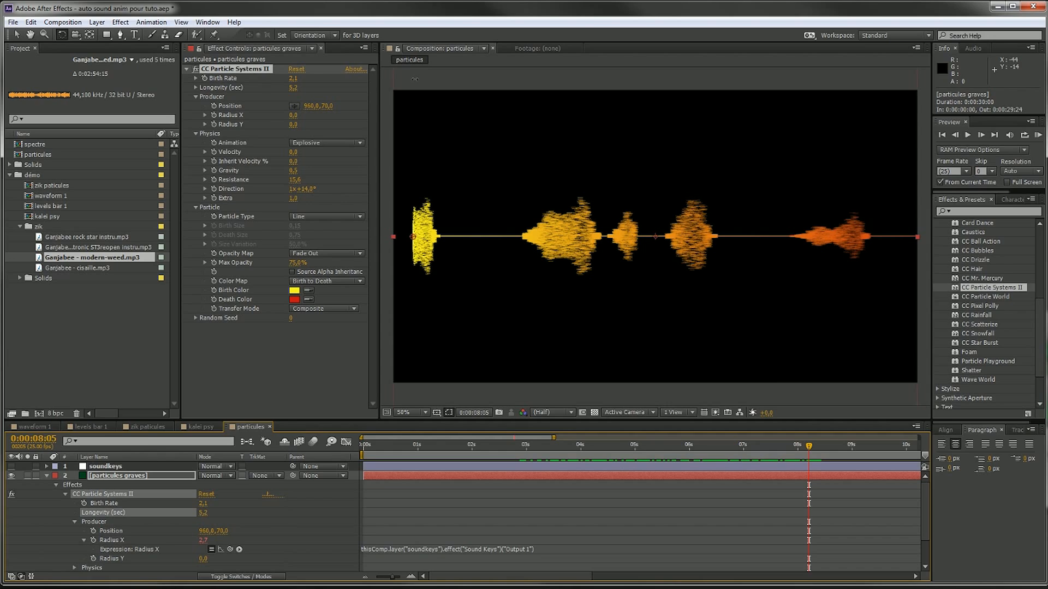
Preview the particle animation with sound and scrub it to 0:00:05:10
{"action": "left_click_drag", "start_coordinate": [814, 437], "coordinate": [471, 435]}
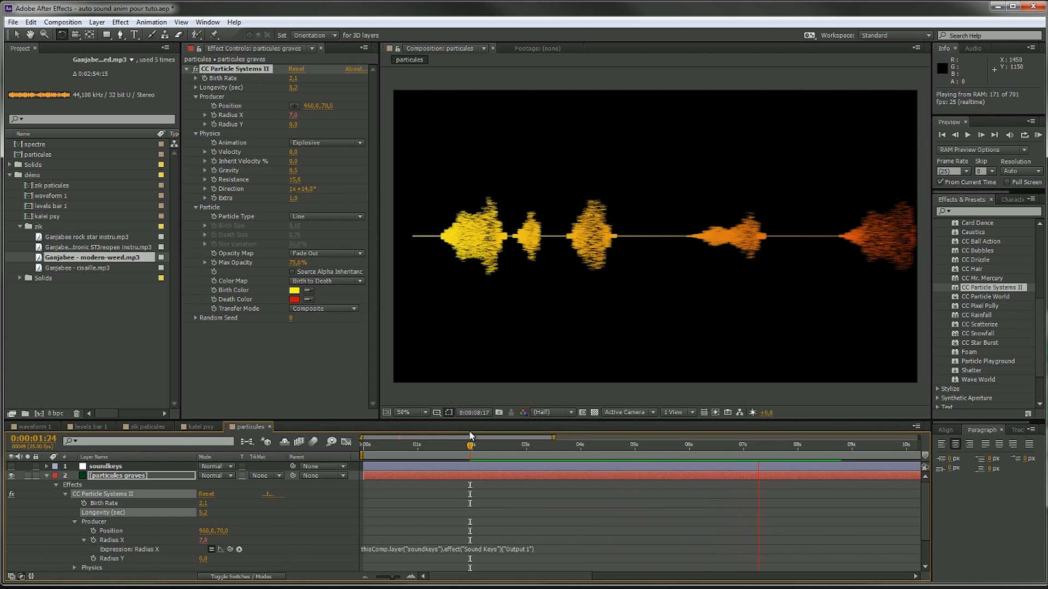
{"action": "key", "text": "space"}
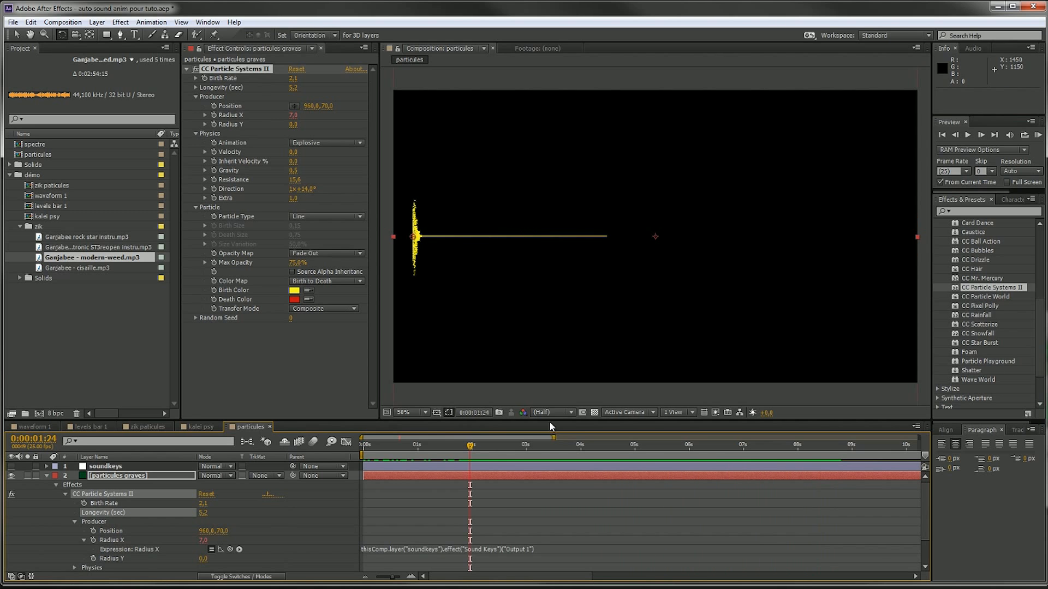
{"action": "left_click_drag", "start_coordinate": [473, 451], "coordinate": [635, 407]}
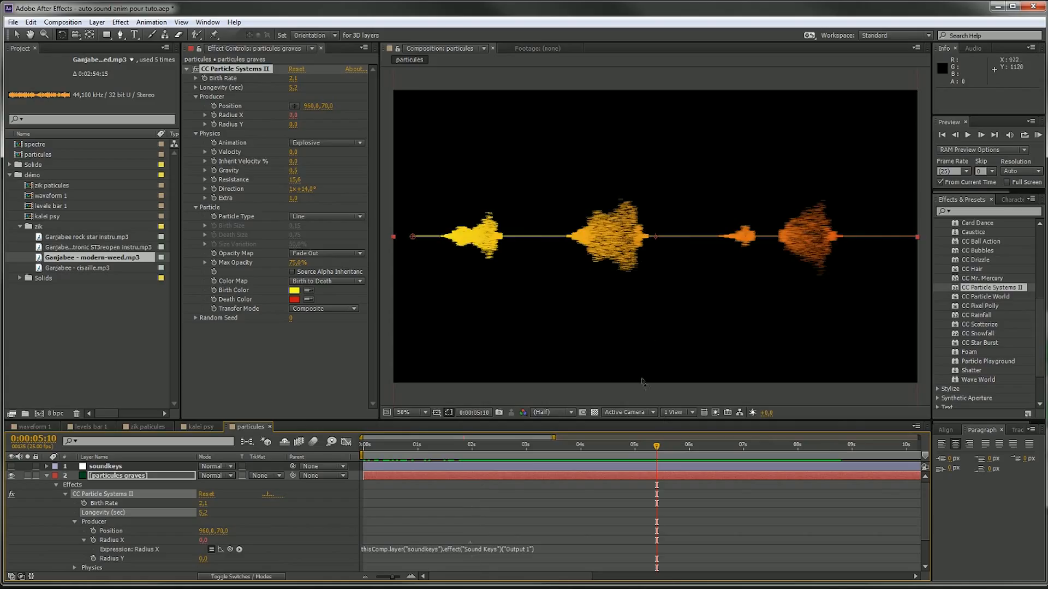
{"action": "scroll", "coordinate": [637, 250], "scroll_direction": "up", "scroll_amount": 1}
{"action": "scroll", "coordinate": [637, 250], "scroll_direction": "down", "scroll_amount": 1}
Try Shaded Sphere and Faded Sphere as the Particle Type, and settle on QuadPolygon
{"action": "left_click", "coordinate": [299, 217]}
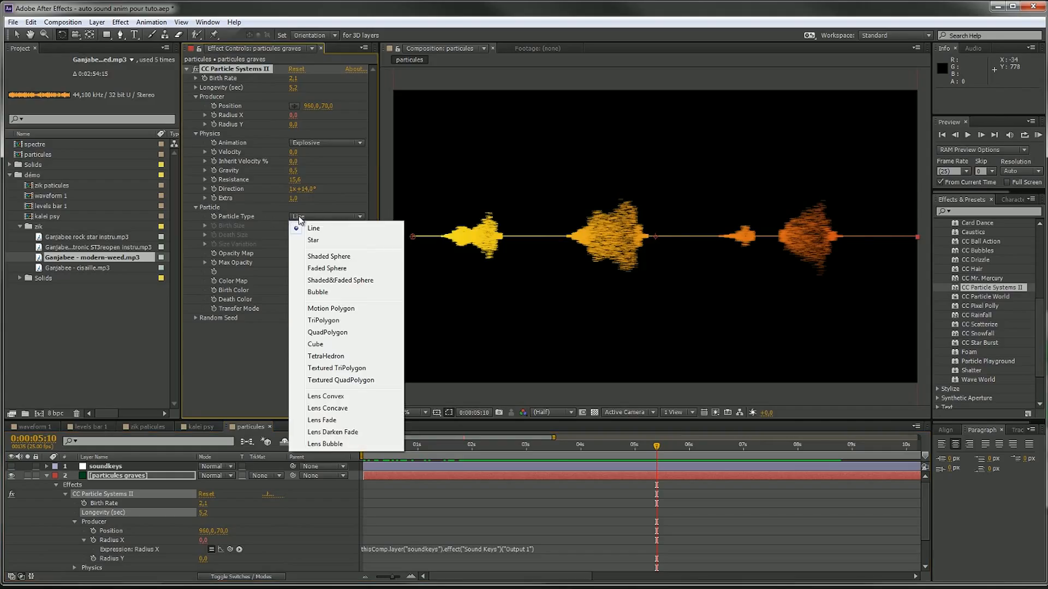
{"action": "left_click", "coordinate": [344, 257]}
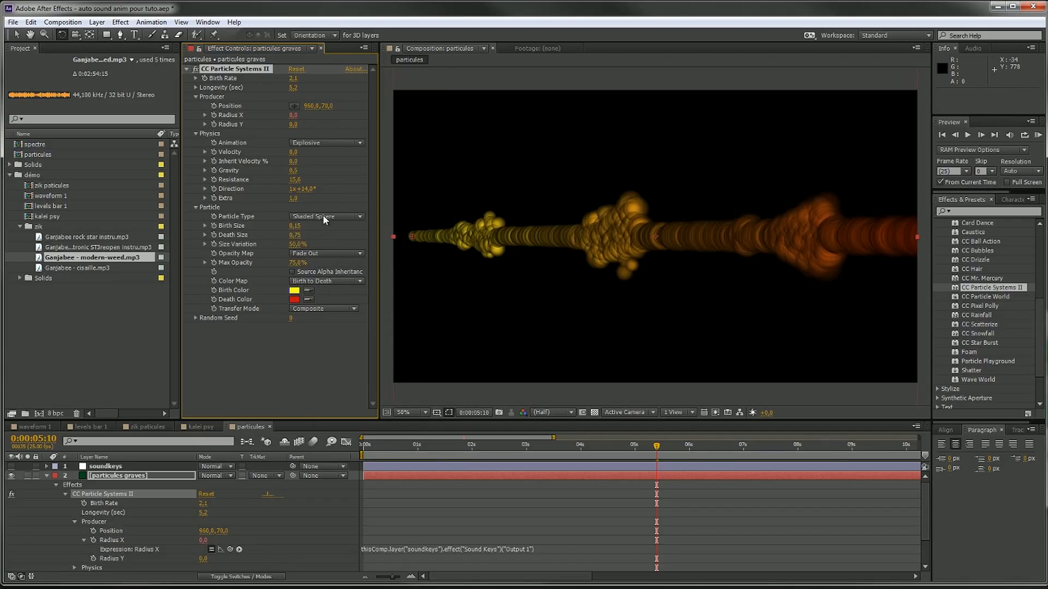
{"action": "left_click", "coordinate": [323, 217]}
{"action": "left_click", "coordinate": [326, 270]}
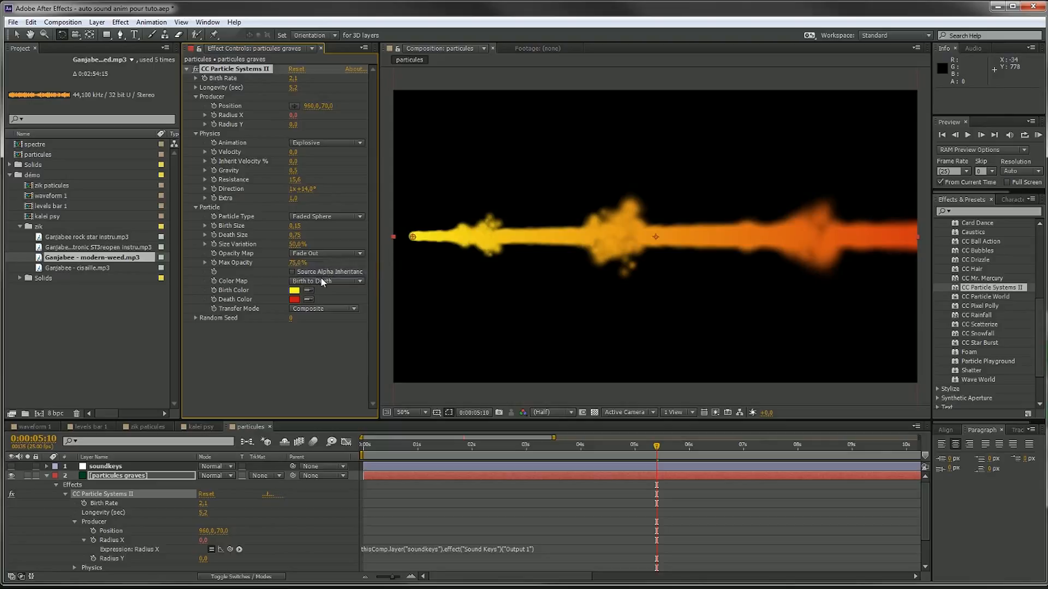
{"action": "left_click", "coordinate": [319, 218]}
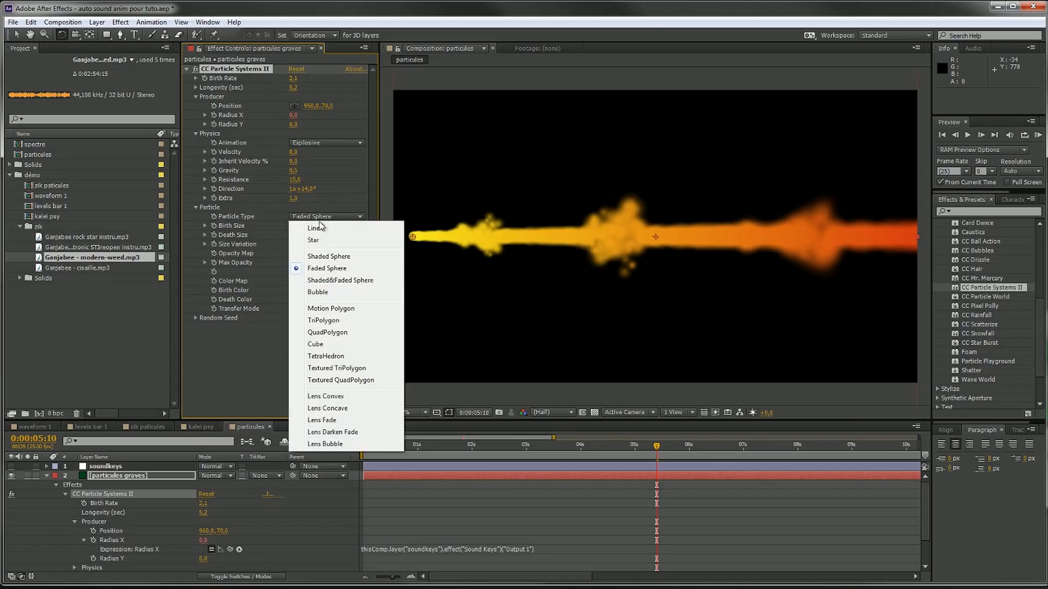
{"action": "left_click", "coordinate": [328, 333]}
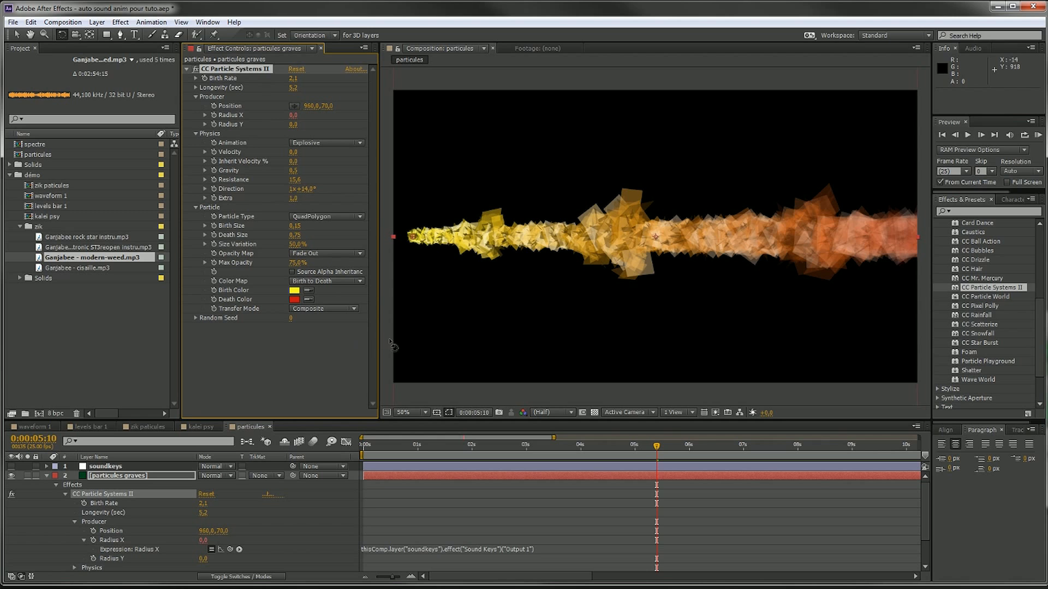
Try a Death Size of 0.37 and a Birth Size of 1 for the particles
{"action": "mouse_move", "coordinate": [293, 227]}
{"action": "left_mouse_down"}
{"action": "mouse_move", "coordinate": [256, 225]}
{"action": "mouse_move", "coordinate": [328, 233]}
{"action": "mouse_move", "coordinate": [295, 239]}
{"action": "left_mouse_up"}
{"action": "left_click", "coordinate": [298, 226]}
{"action": "type", "text": "1"}
{"action": "key", "text": "Return"}
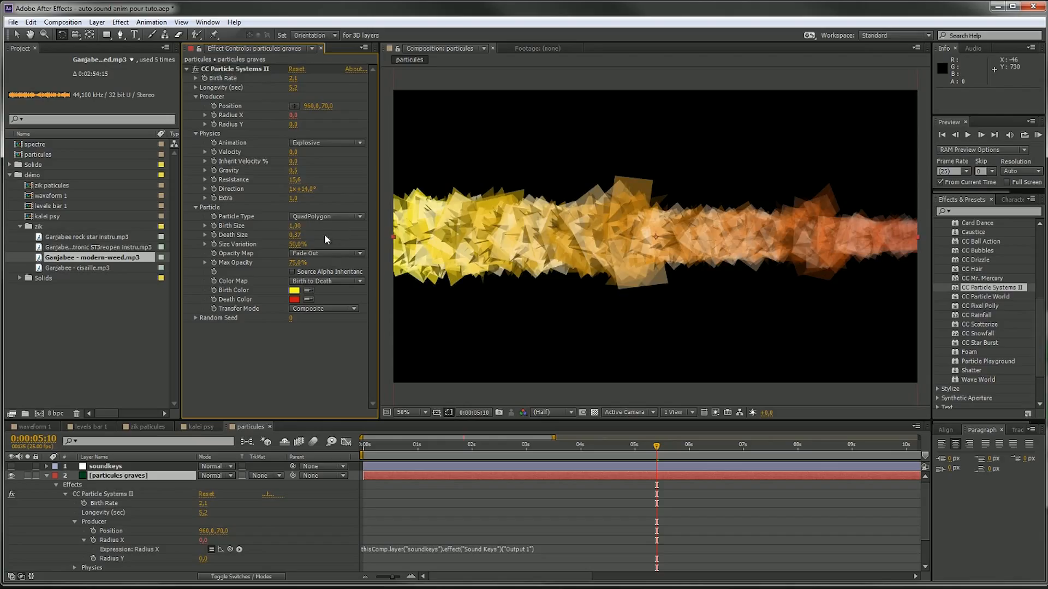
Set both Birth Size and Death Size to 0.1 and the particles' Birth Rate to 9.8
{"action": "left_click", "coordinate": [298, 227]}
{"action": "type", "text": "0,1"}
{"action": "key", "text": "Return"}
{"action": "left_click", "coordinate": [296, 235]}
{"action": "type", "text": "0,1"}
{"action": "key", "text": "Return"}
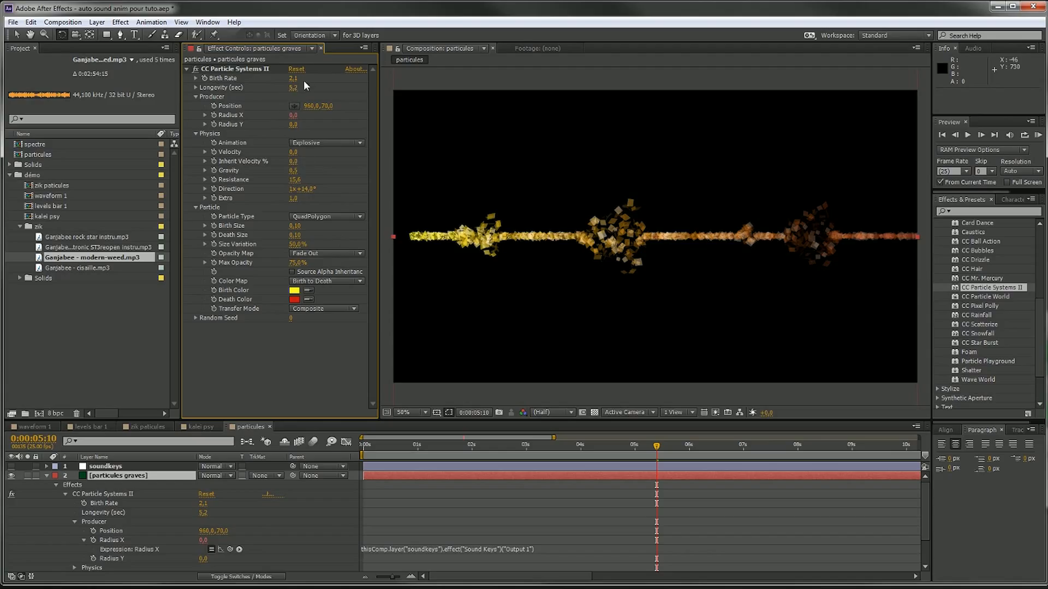
{"action": "left_click_drag", "start_coordinate": [290, 82], "coordinate": [333, 80]}
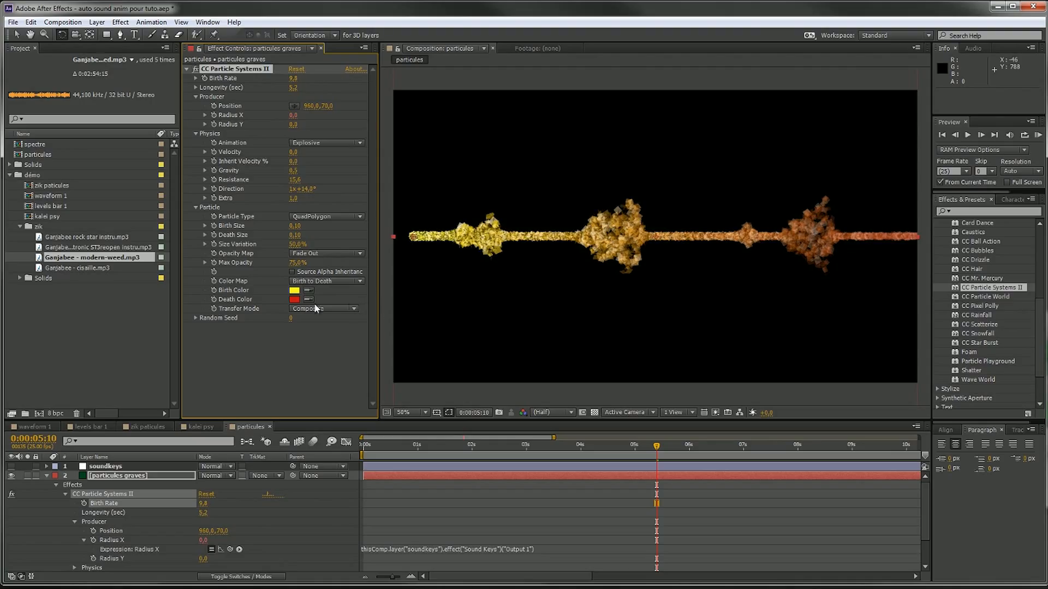
Change the particles' Birth Color to bright red (FA2020) and their Death Color to a very dark red
{"action": "left_click", "coordinate": [293, 292]}
{"action": "left_click_drag", "start_coordinate": [208, 304], "coordinate": [208, 415]}
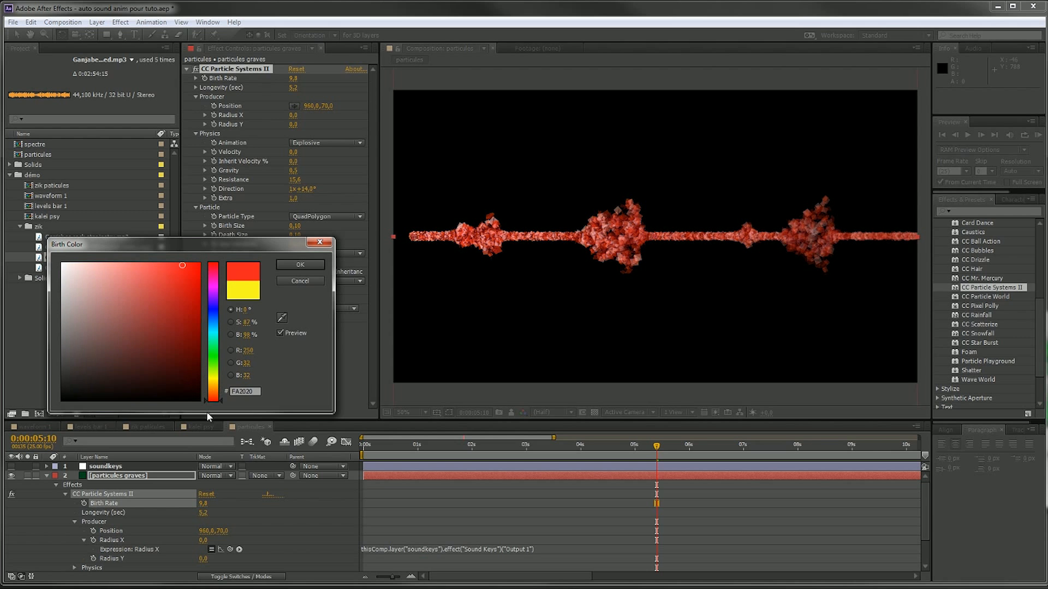
{"action": "left_click", "coordinate": [298, 264]}
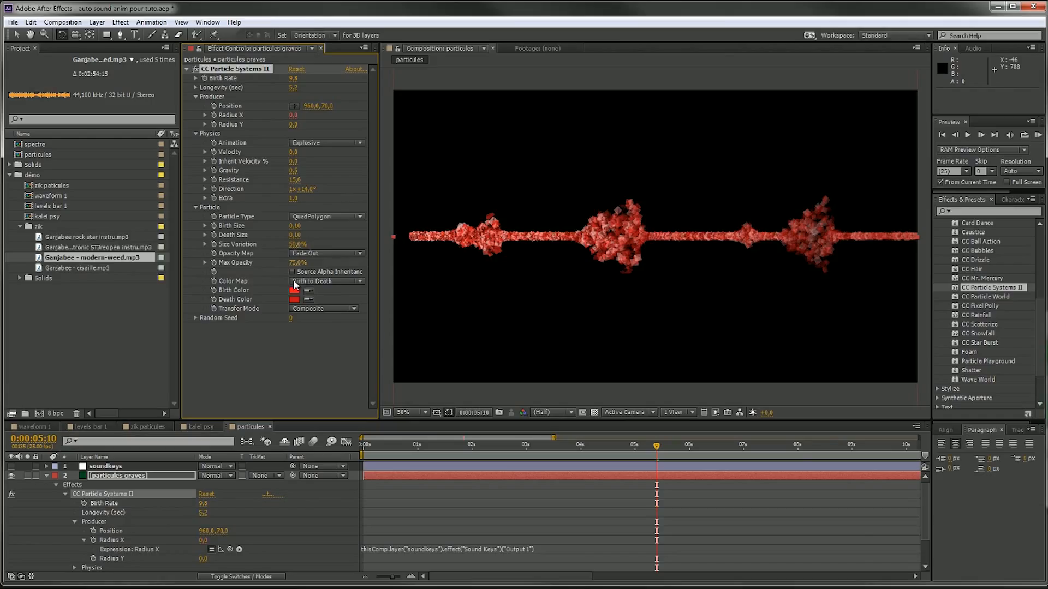
{"action": "left_click", "coordinate": [294, 299]}
{"action": "left_click", "coordinate": [198, 371]}
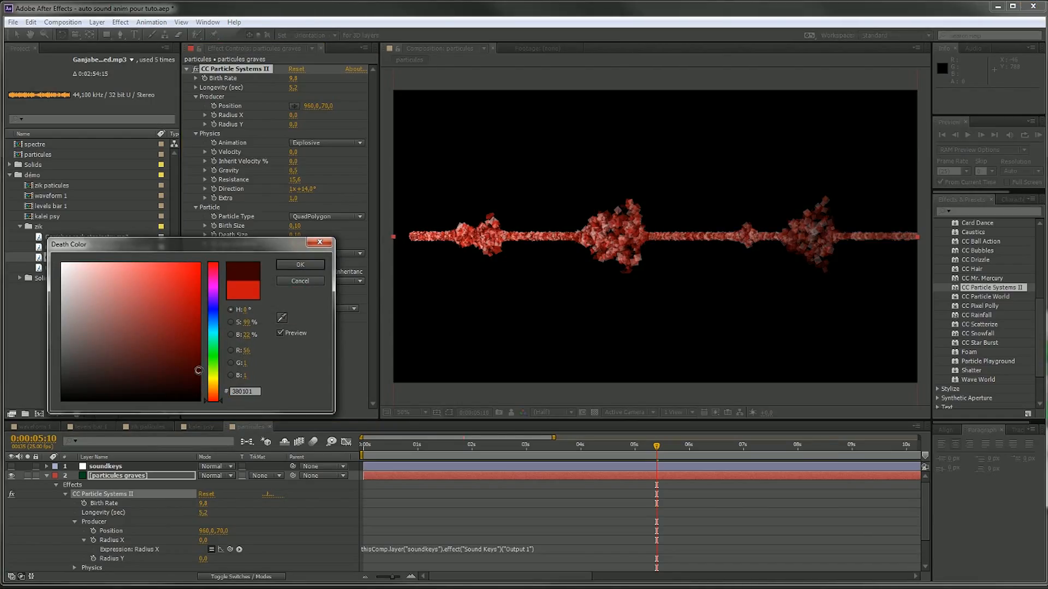
{"action": "mouse_move", "coordinate": [198, 371]}
{"action": "left_mouse_down"}
{"action": "mouse_move", "coordinate": [200, 341]}
{"action": "mouse_move", "coordinate": [206, 400]}
{"action": "mouse_move", "coordinate": [204, 375]}
{"action": "left_mouse_up"}
{"action": "left_click", "coordinate": [300, 266]}
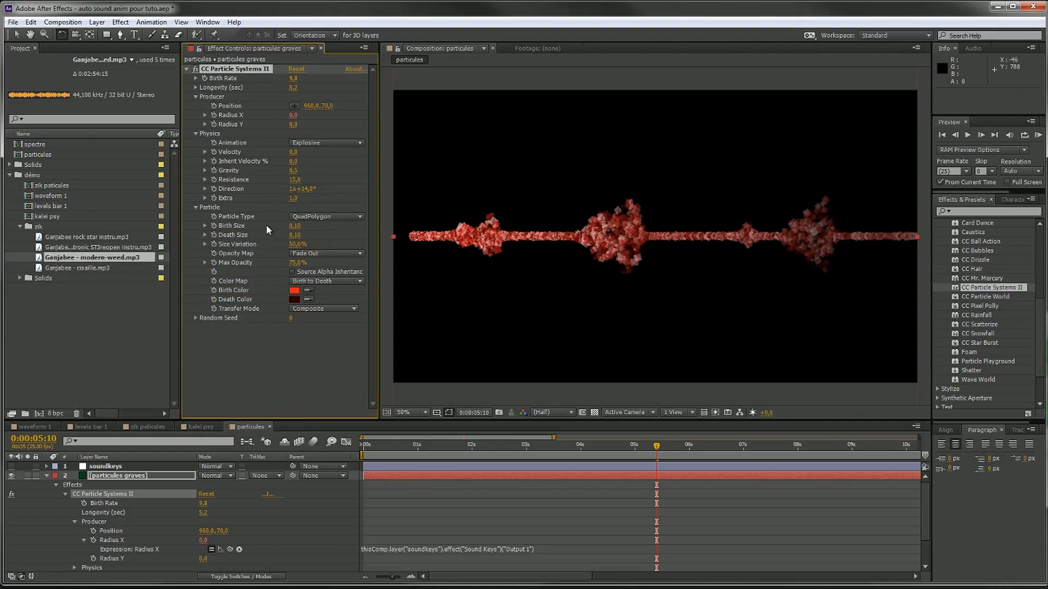
Set the particles' Max Opacity to 83% and Size Variation to 89%
{"action": "left_click", "coordinate": [298, 263]}
{"action": "type", "text": "100"}
{"action": "key", "text": "Return"}
{"action": "left_click_drag", "start_coordinate": [315, 263], "coordinate": [335, 265]}
{"action": "left_click_drag", "start_coordinate": [299, 245], "coordinate": [362, 243]}
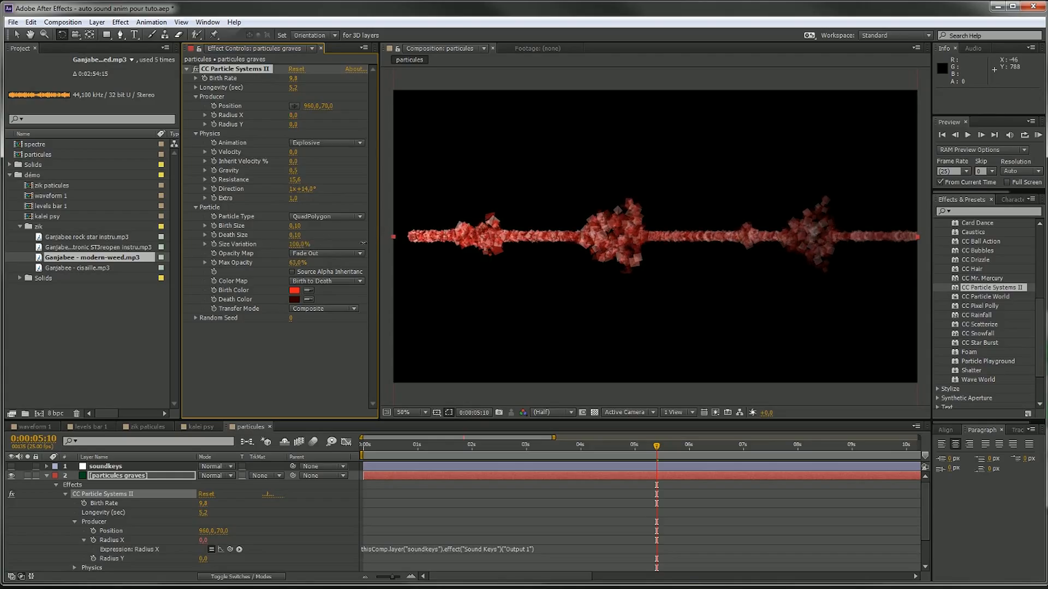
{"action": "scroll", "coordinate": [518, 255], "scroll_direction": "up", "scroll_amount": 2}
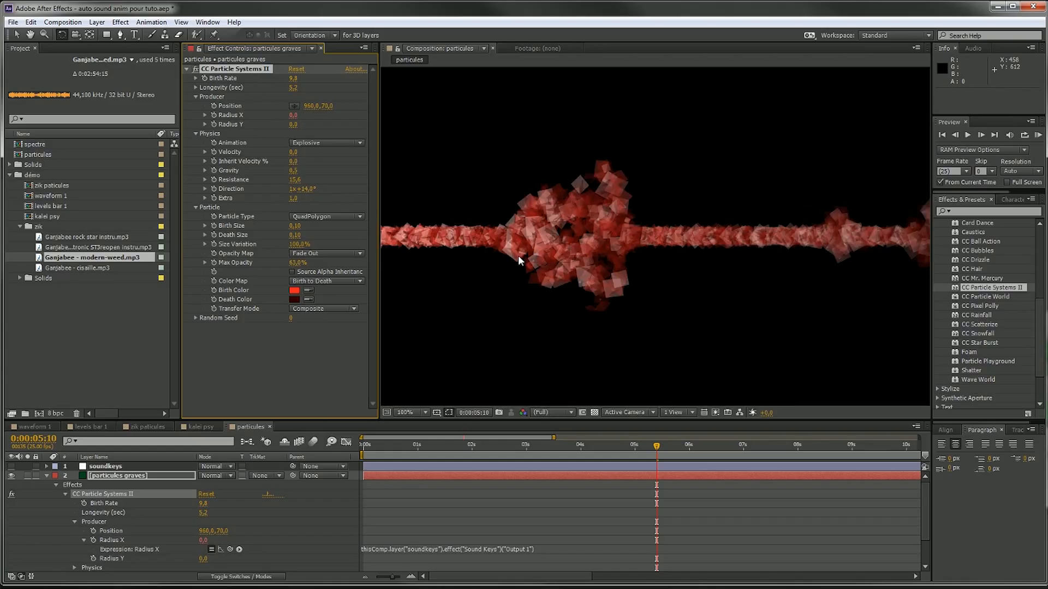
{"action": "scroll", "coordinate": [519, 261], "scroll_direction": "down", "scroll_amount": 2}
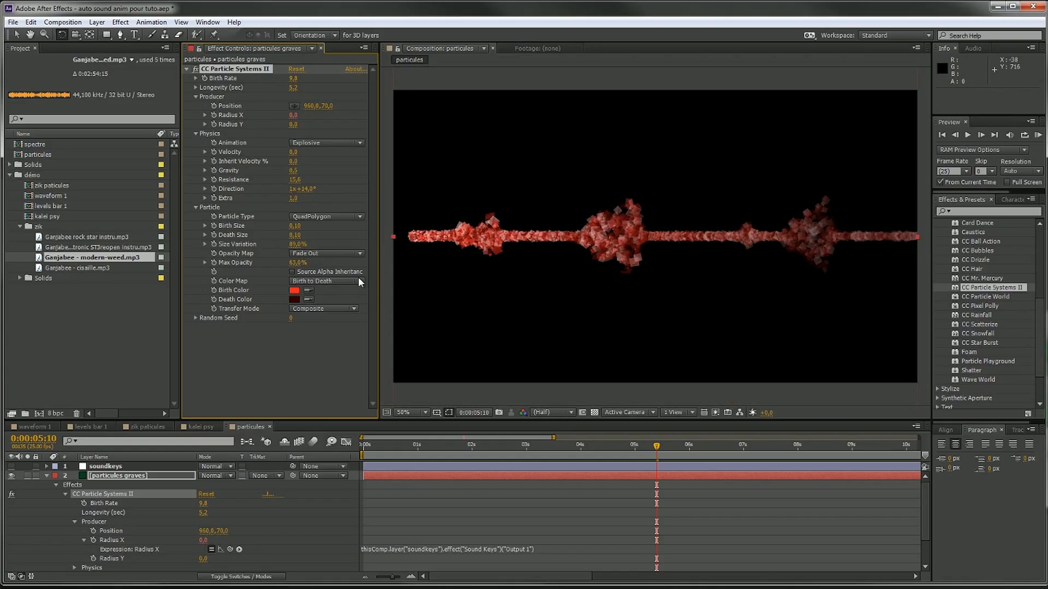
Try the Screen and Add transfer modes on the particles, and return to Composite
{"action": "left_click", "coordinate": [316, 310]}
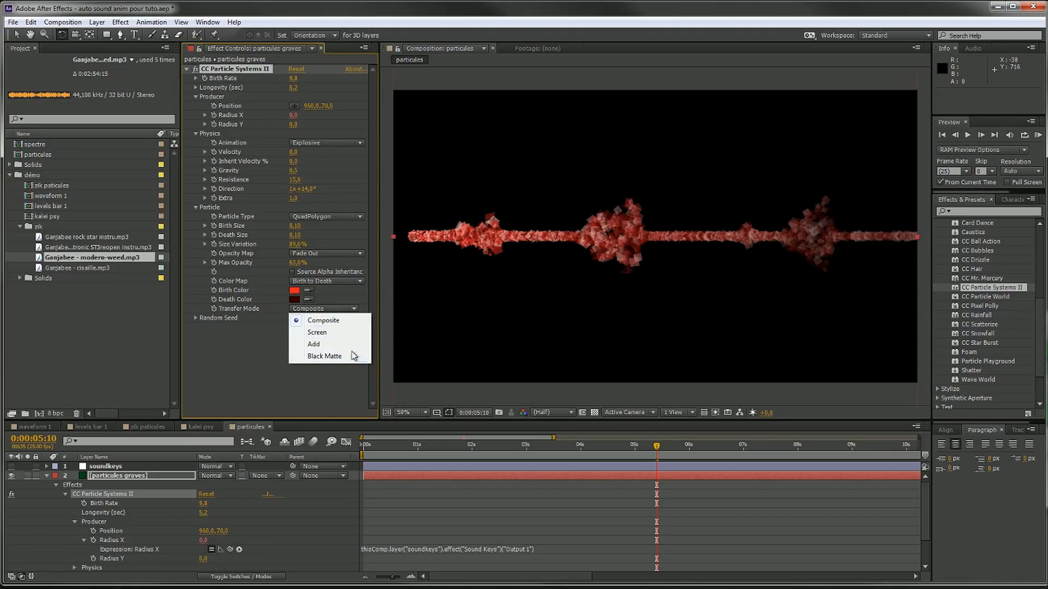
{"action": "left_click", "coordinate": [333, 334]}
{"action": "left_click", "coordinate": [332, 309]}
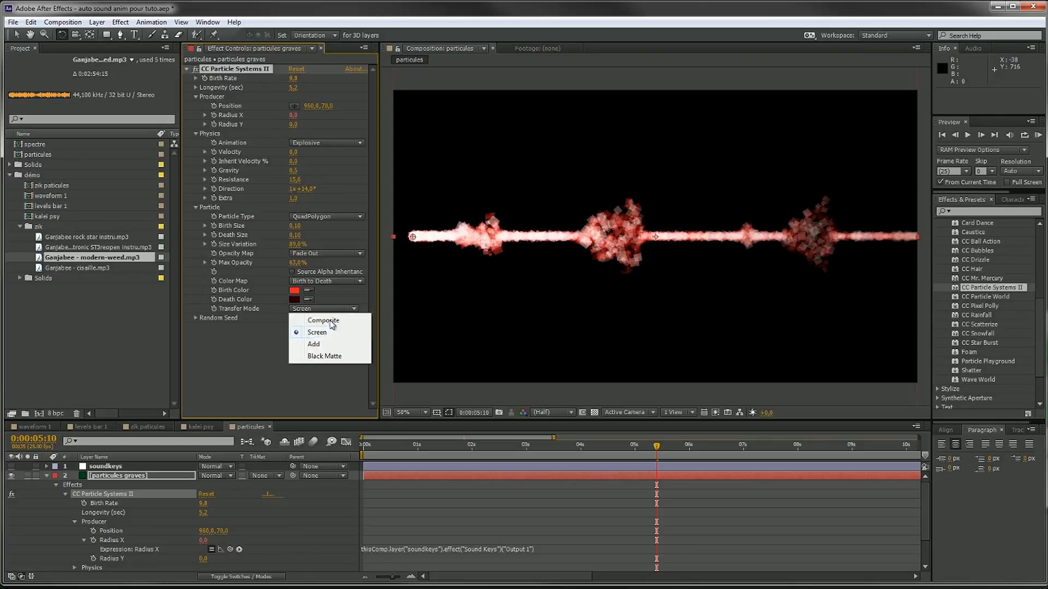
{"action": "left_click", "coordinate": [326, 346]}
{"action": "left_click", "coordinate": [334, 314]}
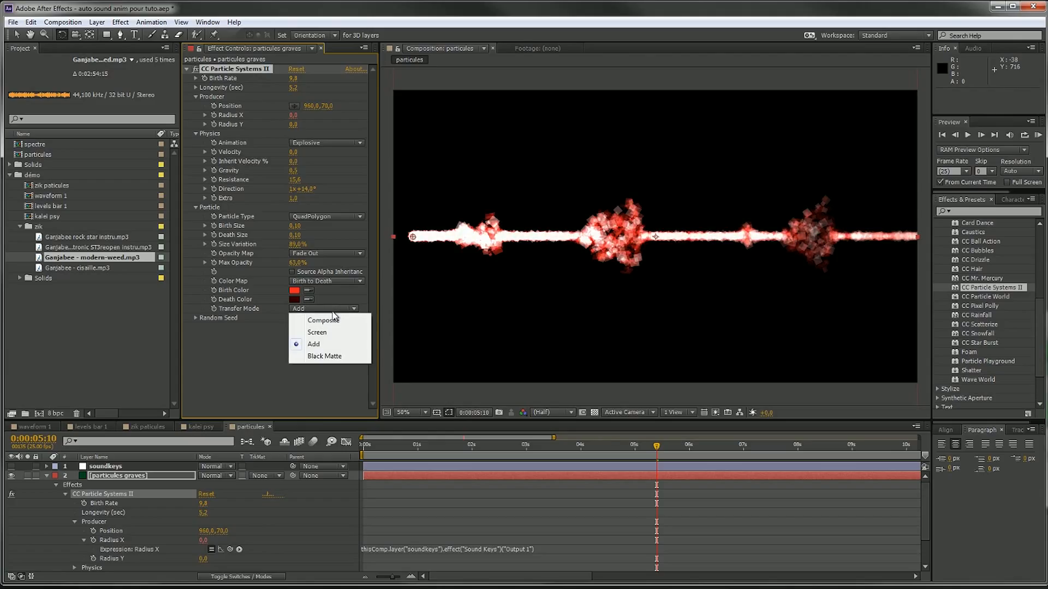
{"action": "left_click", "coordinate": [331, 333]}
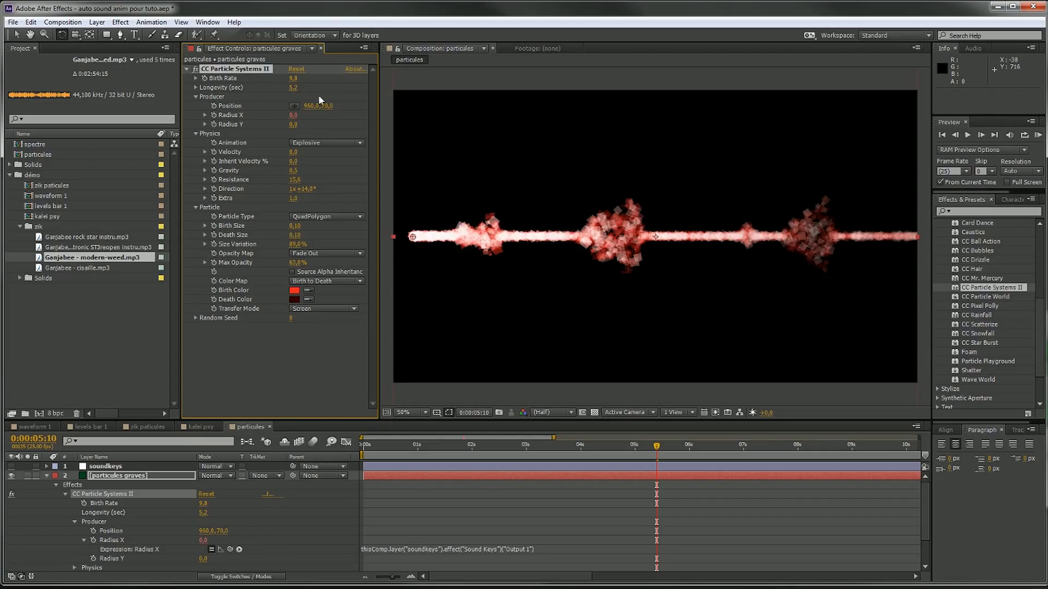
{"action": "left_click", "coordinate": [314, 309]}
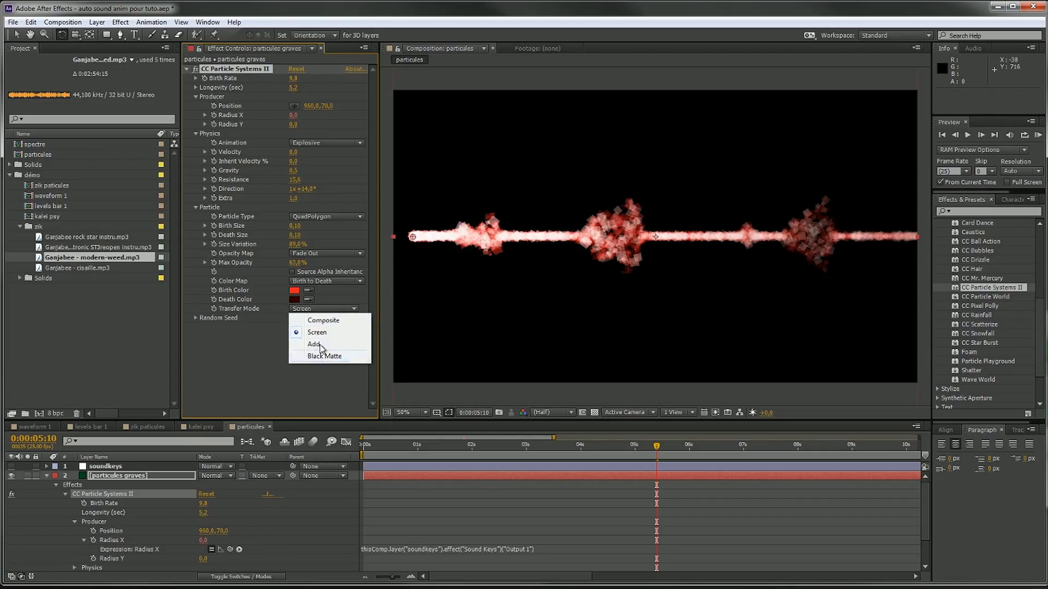
{"action": "left_click", "coordinate": [319, 321]}
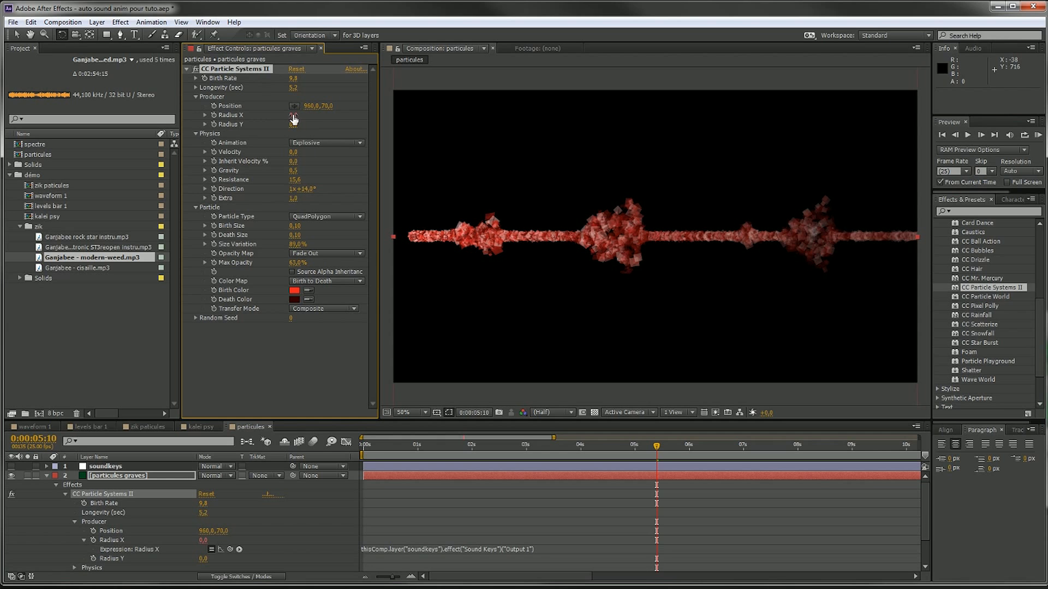
Shift the particules graves layer 0:00:01:02 earlier in time and check its appearance at the composition's first frame
{"action": "left_click_drag", "start_coordinate": [654, 445], "coordinate": [595, 375]}
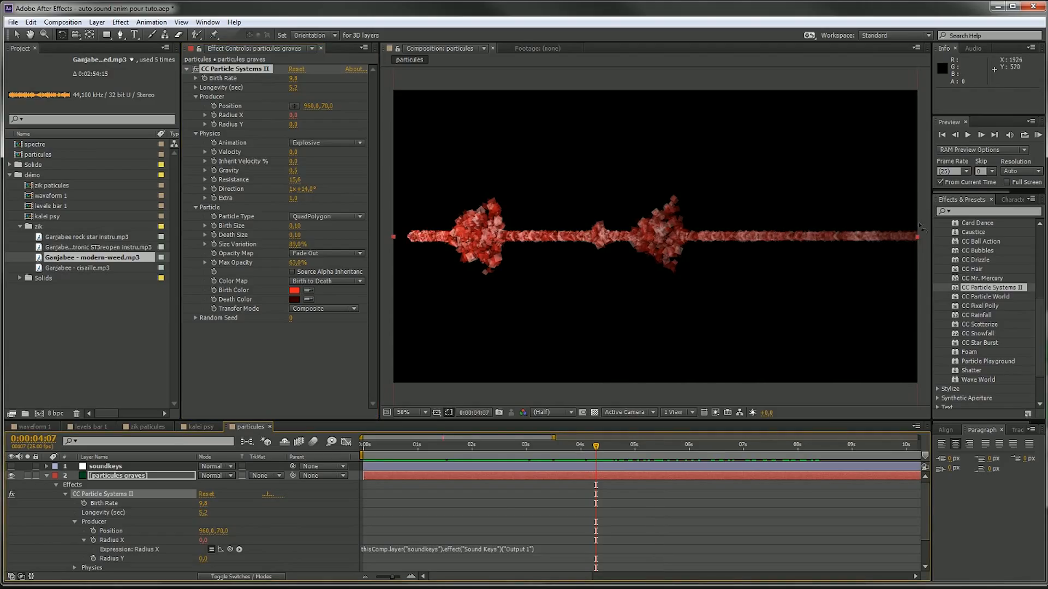
{"action": "left_click_drag", "start_coordinate": [650, 474], "coordinate": [588, 477]}
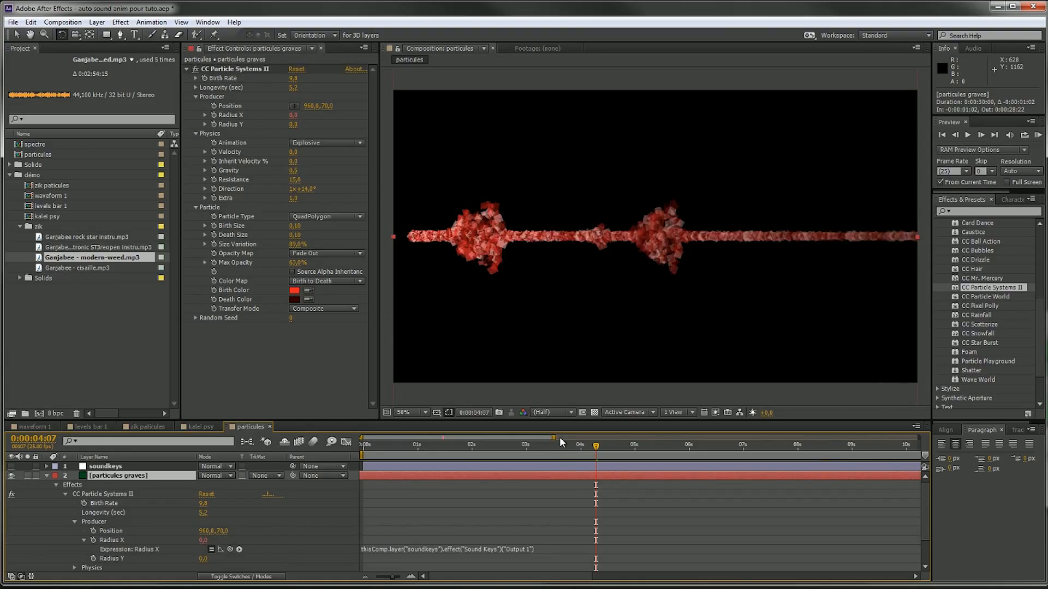
{"action": "key", "text": "Home"}
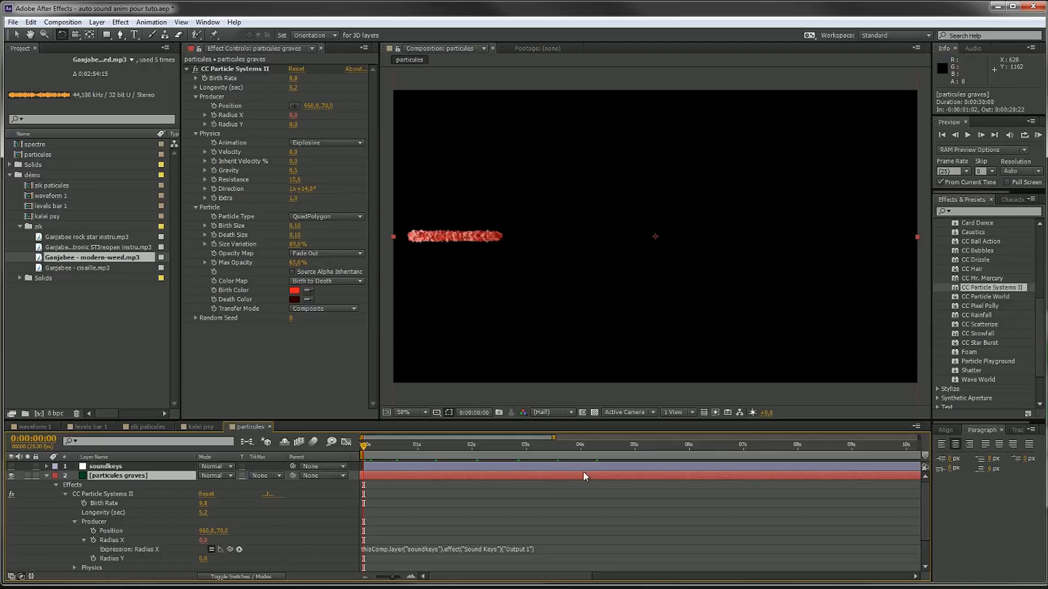
Shift the particules graves layer another 0:00:03:07 earlier in time and check the stream from the first frame to 0:00:09:00
{"action": "left_click_drag", "start_coordinate": [595, 475], "coordinate": [417, 457]}
{"action": "left_click_drag", "start_coordinate": [368, 448], "coordinate": [470, 431]}
{"action": "key", "text": "Home"}
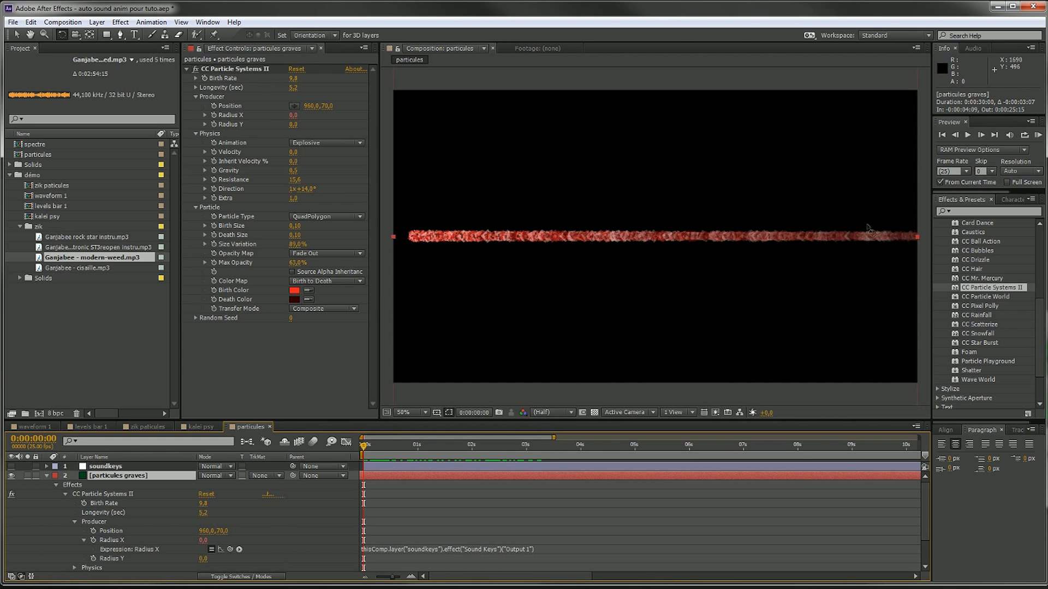
{"action": "left_click_drag", "start_coordinate": [368, 443], "coordinate": [851, 378]}
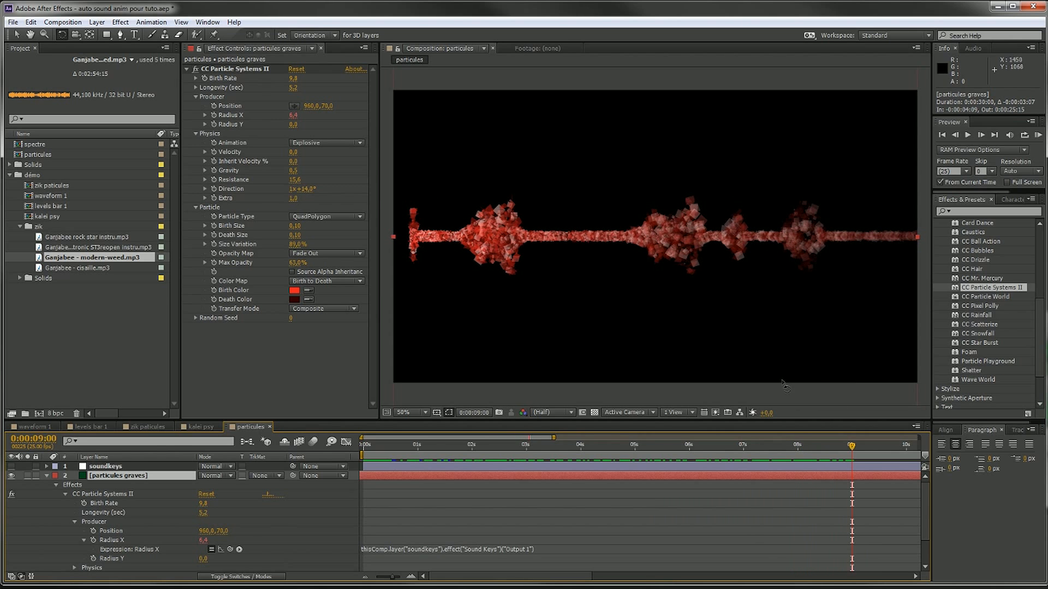
Set the Sound Keys Range 1 Max to 30 on the soundkeys layer, reapply the effect, and check the particles around 0:00:08:24
{"action": "left_click", "coordinate": [129, 466]}
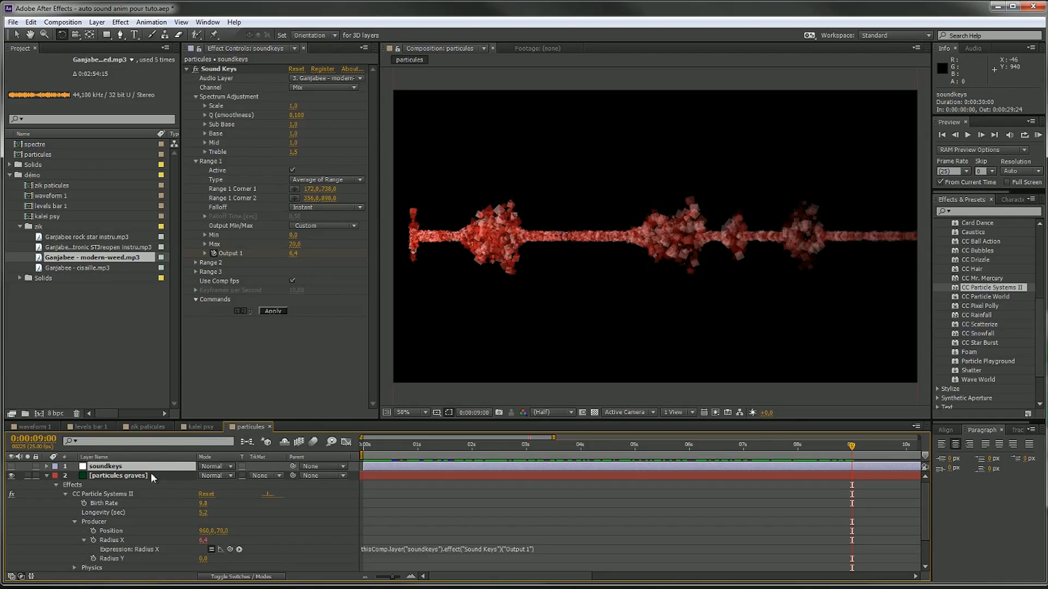
{"action": "left_click", "coordinate": [295, 246]}
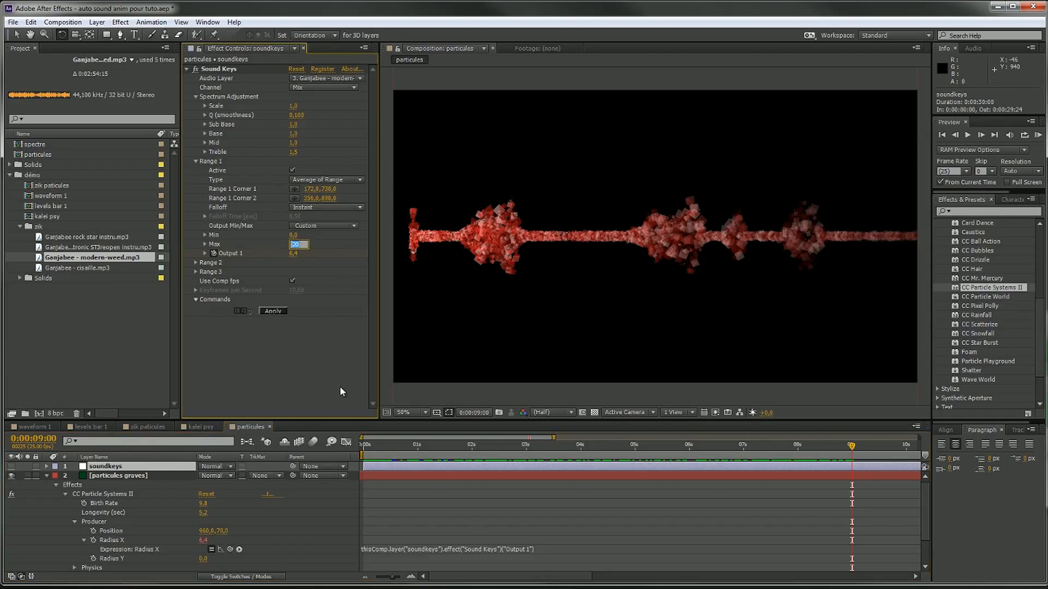
{"action": "type", "text": "30"}
{"action": "key", "text": "Return"}
{"action": "left_click", "coordinate": [270, 311]}
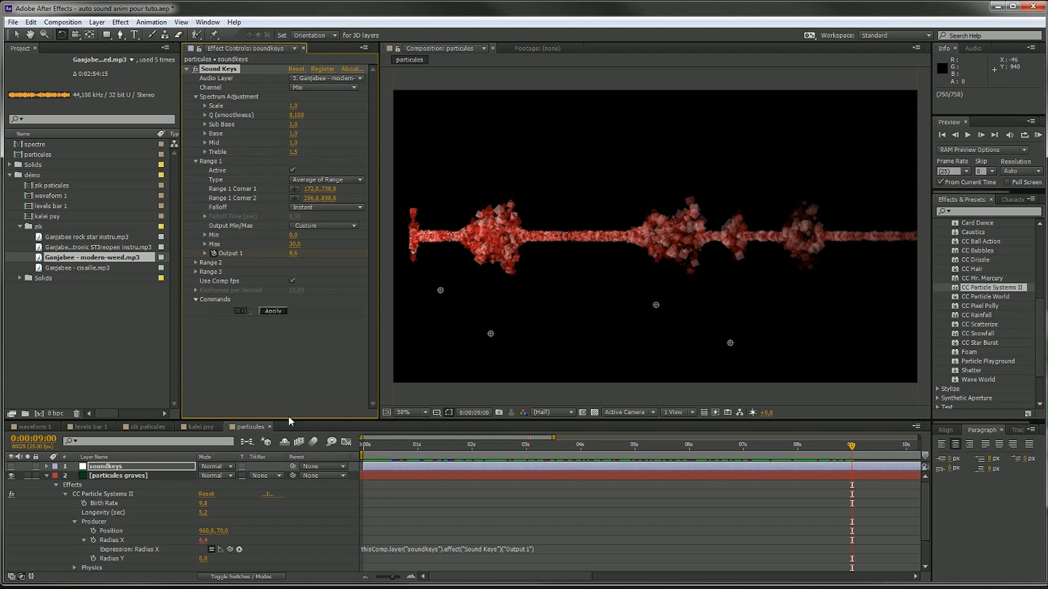
{"action": "left_click_drag", "start_coordinate": [567, 450], "coordinate": [849, 432]}
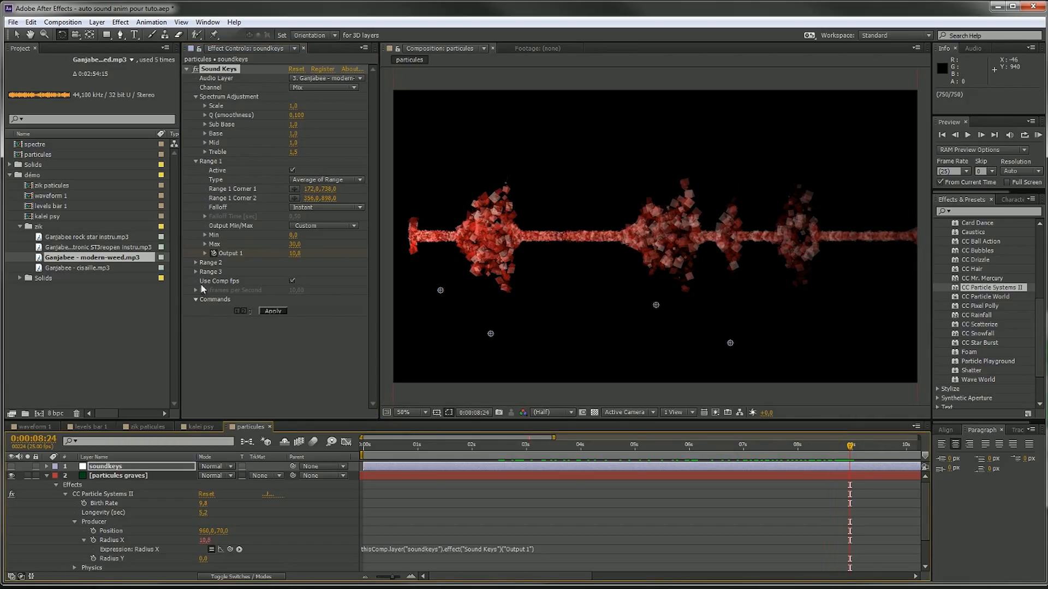
Duplicate the particules graves layer and rename the copy "particules treble"
{"action": "left_click", "coordinate": [47, 476]}
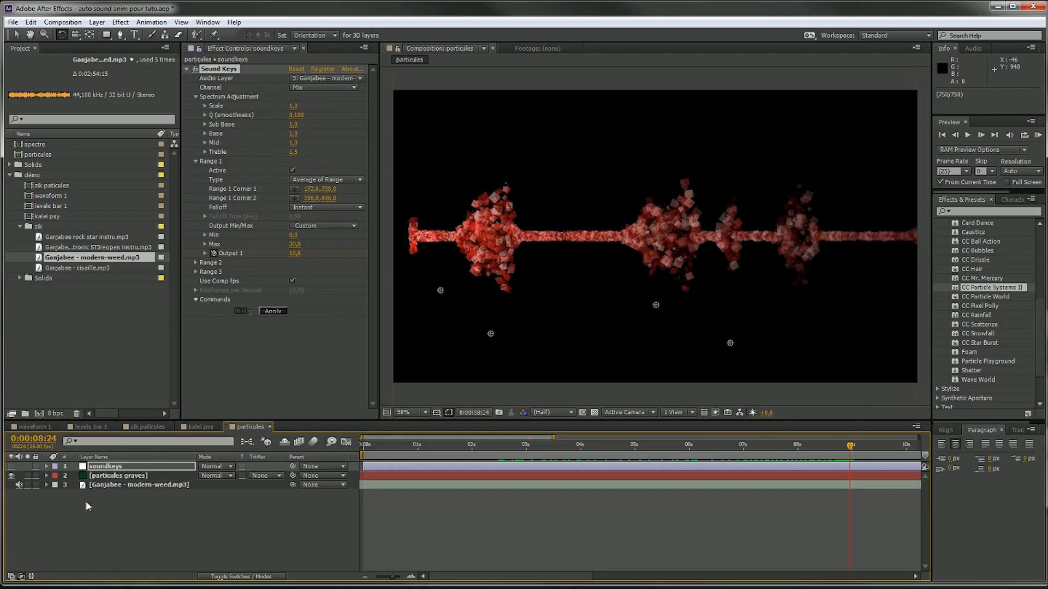
{"action": "left_click", "coordinate": [138, 476]}
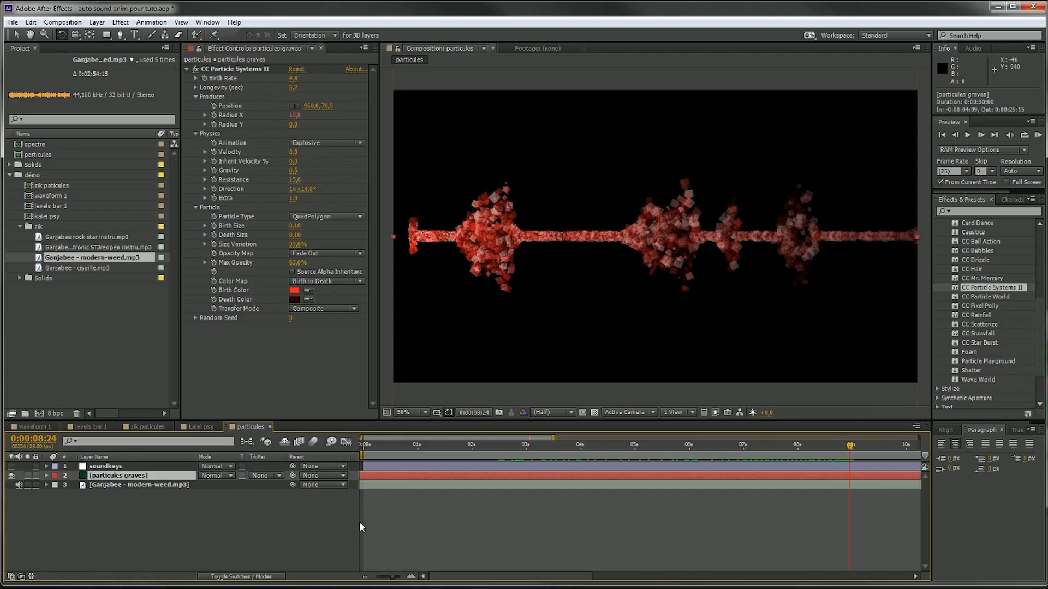
{"action": "key", "text": "ctrl+d"}
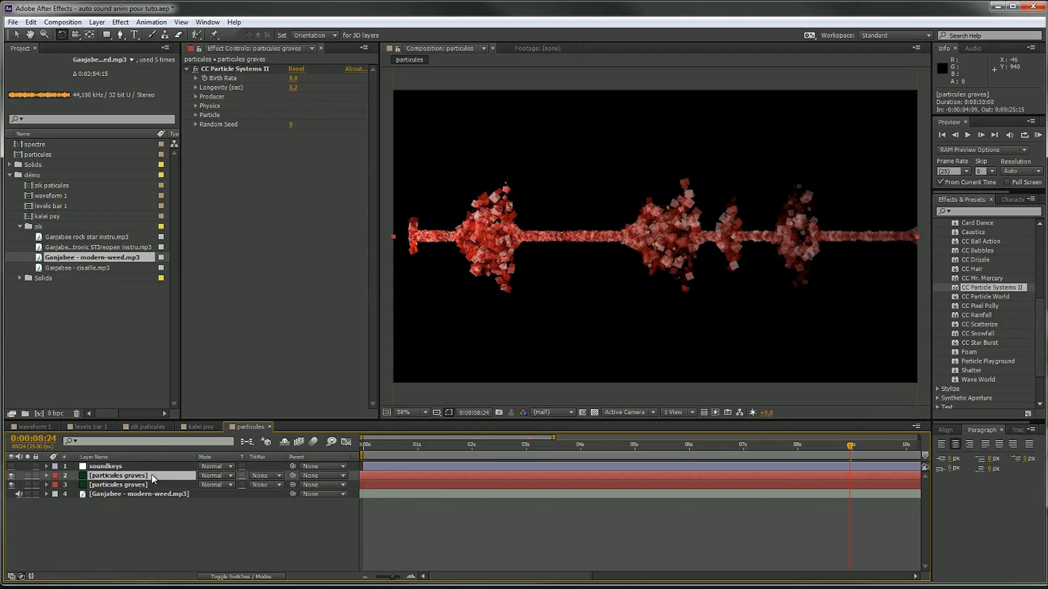
{"action": "type", "text": "particules a"}
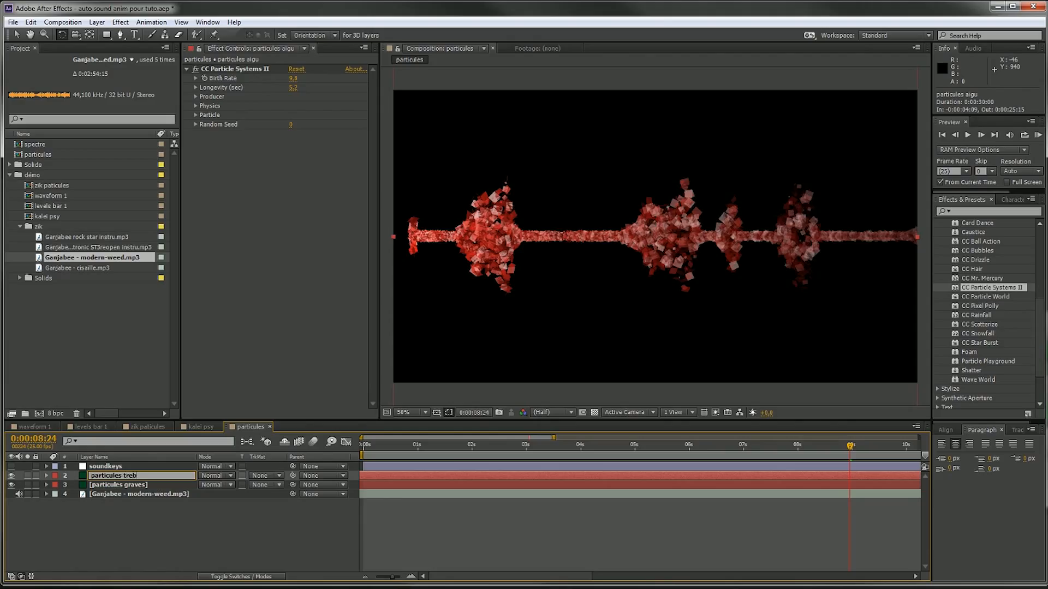
{"action": "key", "text": "Return"}
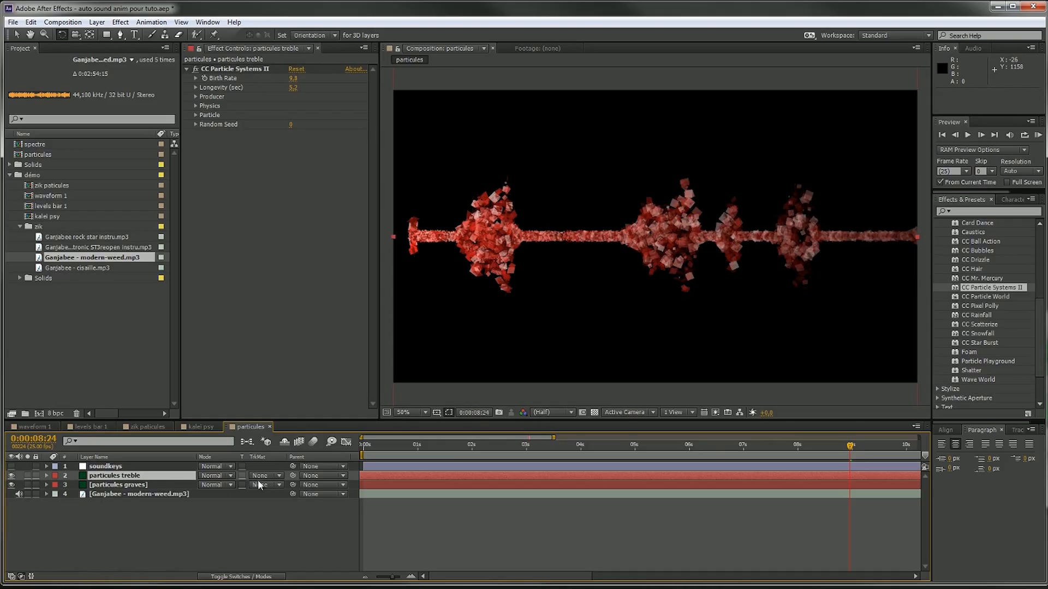
{"action": "left_click", "coordinate": [172, 477]}
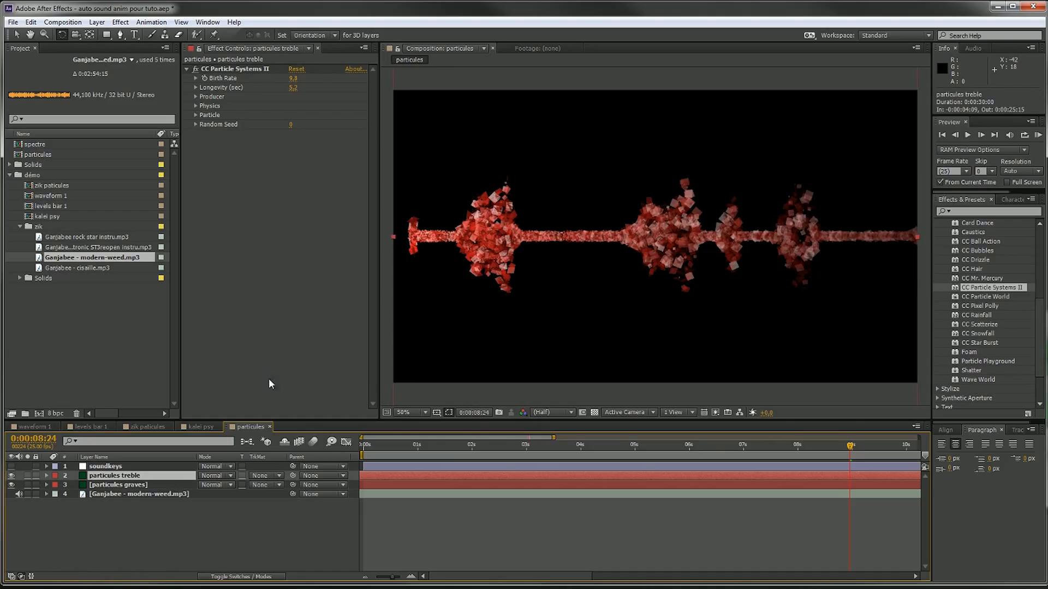
Set the Sound Keys Range 2 output to Custom with a Max of 30, and reapply the effect
{"action": "left_click", "coordinate": [103, 466]}
{"action": "left_click", "coordinate": [195, 263]}
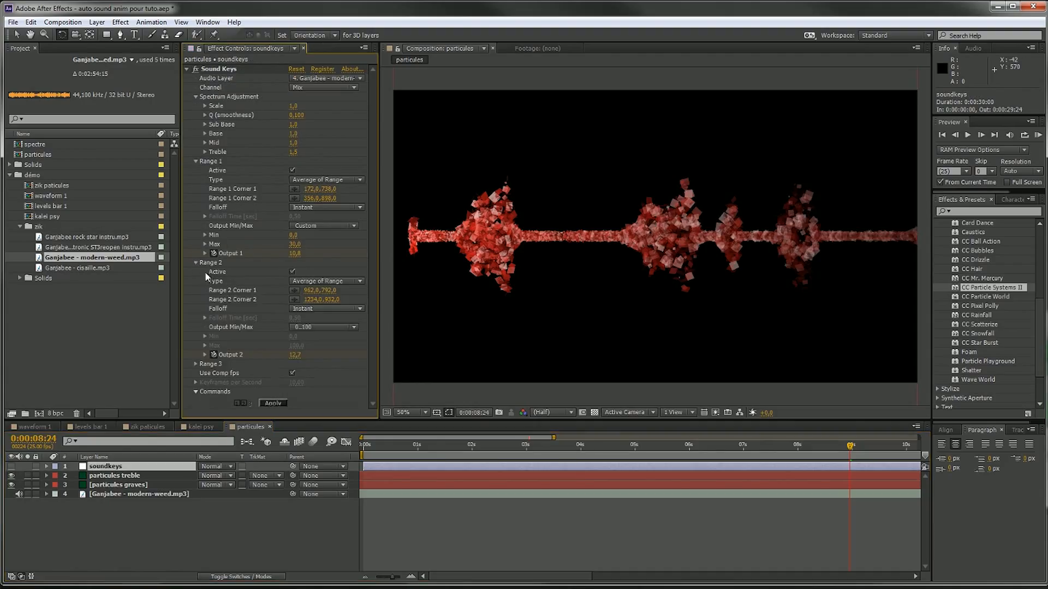
{"action": "left_click", "coordinate": [312, 326]}
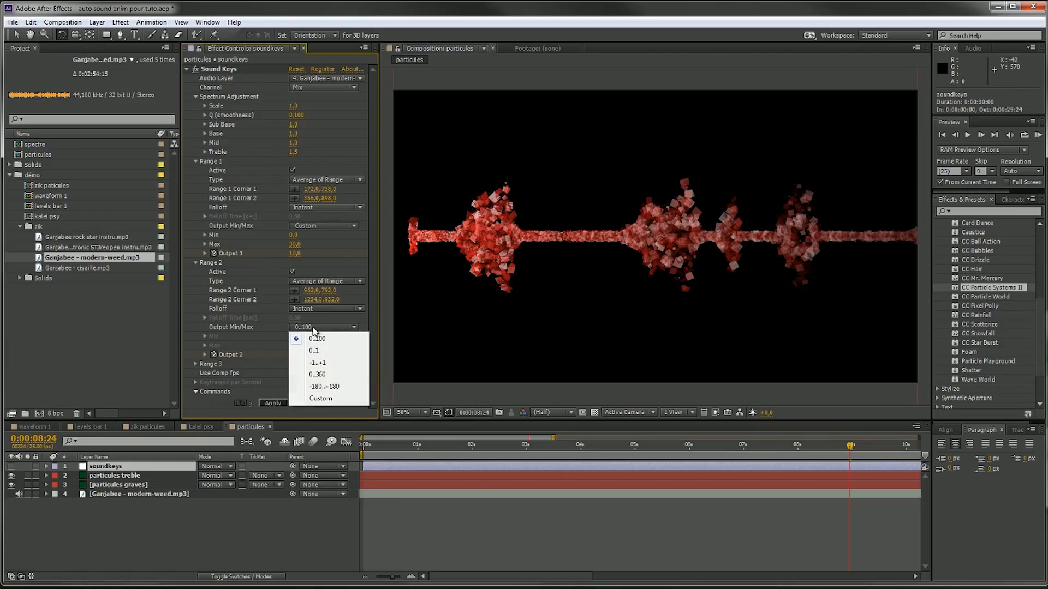
{"action": "left_click", "coordinate": [317, 405]}
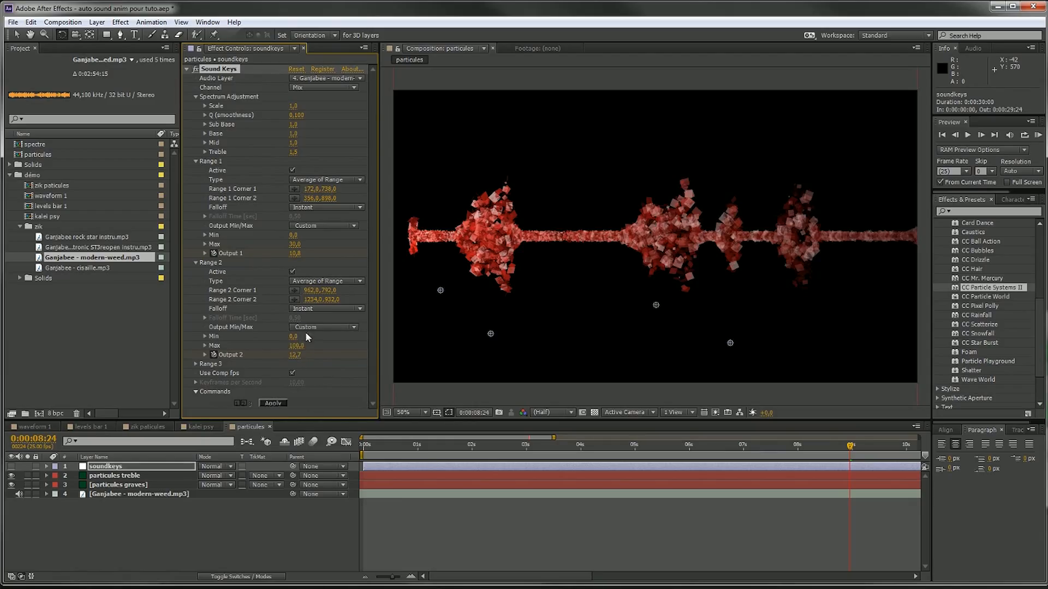
{"action": "left_click", "coordinate": [296, 346]}
{"action": "type", "text": "30"}
{"action": "key", "text": "Return"}
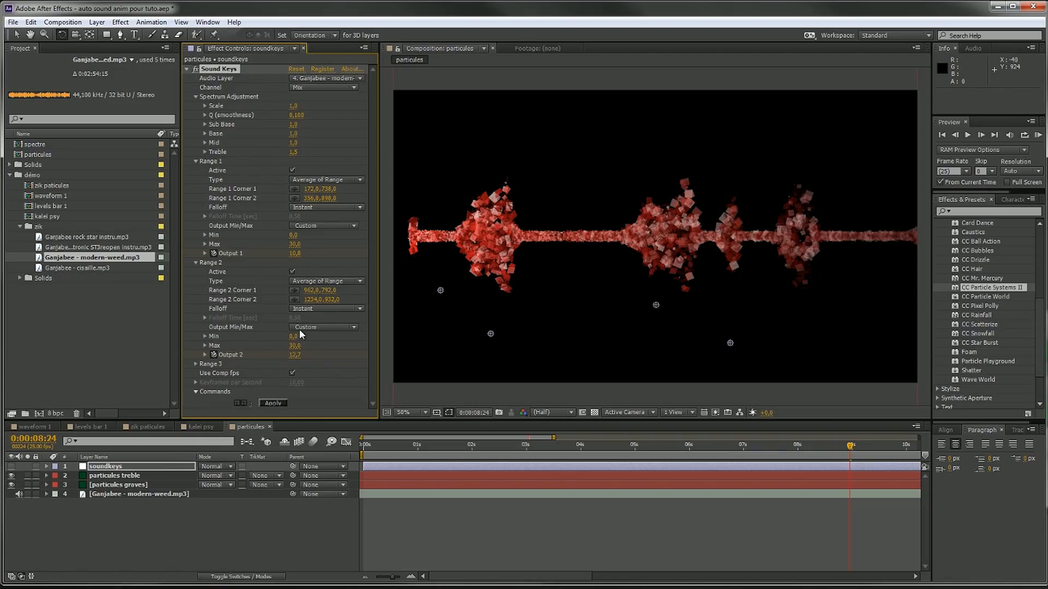
{"action": "left_click", "coordinate": [274, 402]}
Reveal the Sound Keys Range 2 Output 2 property of the soundkeys layer in the timeline
{"action": "left_click", "coordinate": [46, 466], "text": "ctrl"}
{"action": "left_click", "coordinate": [74, 521]}
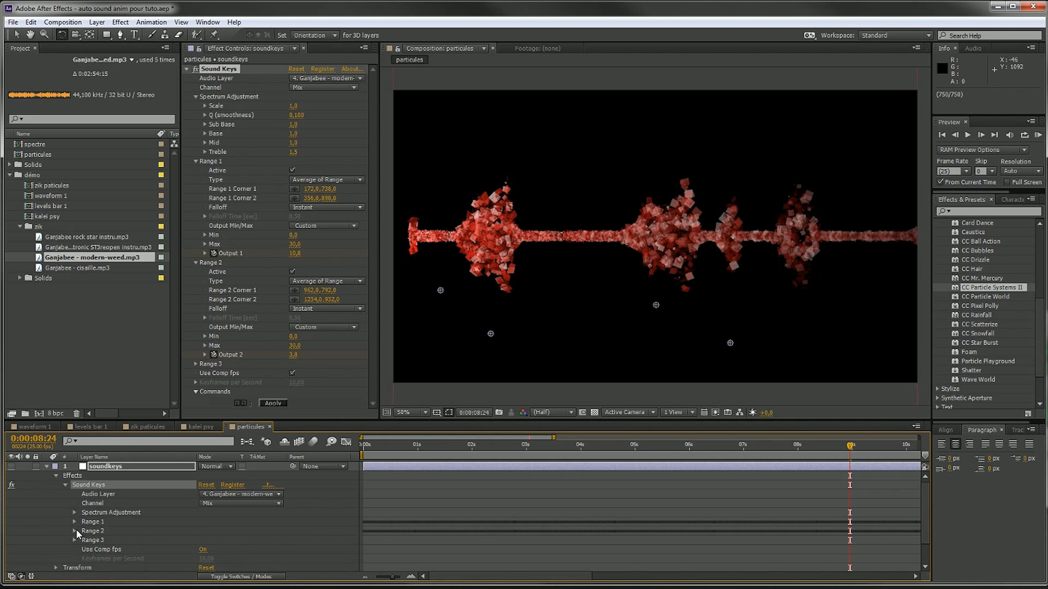
{"action": "left_click", "coordinate": [75, 530]}
{"action": "scroll", "coordinate": [80, 531], "scroll_direction": "down", "scroll_amount": 3}
{"action": "scroll", "coordinate": [152, 507], "scroll_direction": "down", "scroll_amount": 1}
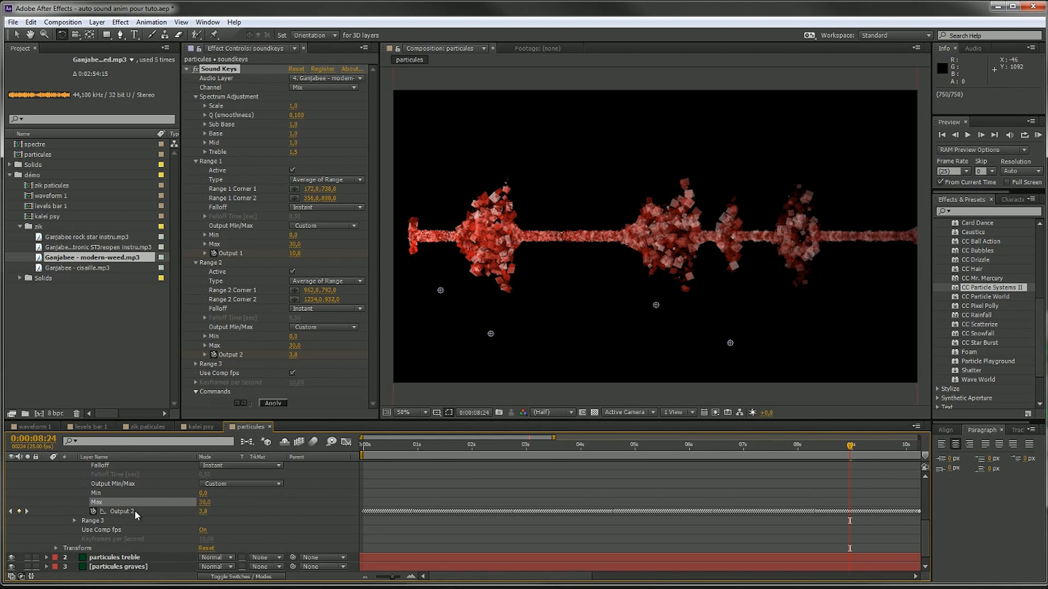
{"action": "left_click", "coordinate": [134, 511]}
{"action": "scroll", "coordinate": [158, 521], "scroll_direction": "down", "scroll_amount": 1}
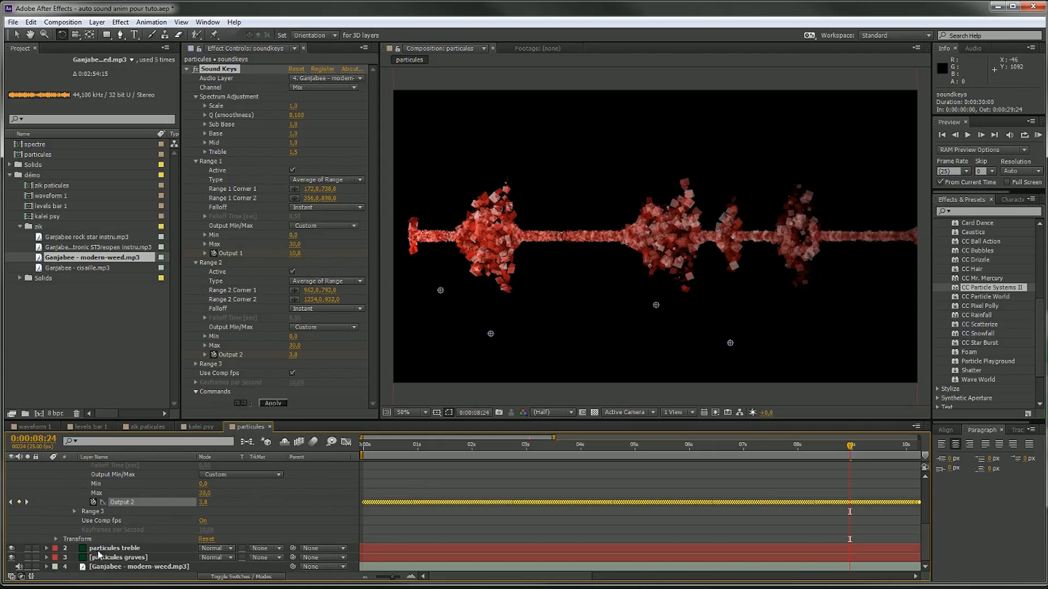
Replace the Radius X expression on particules treble with a link to Sound Keys Output 2, and preview it up to 0:00:06:08
{"action": "left_click", "coordinate": [138, 548]}
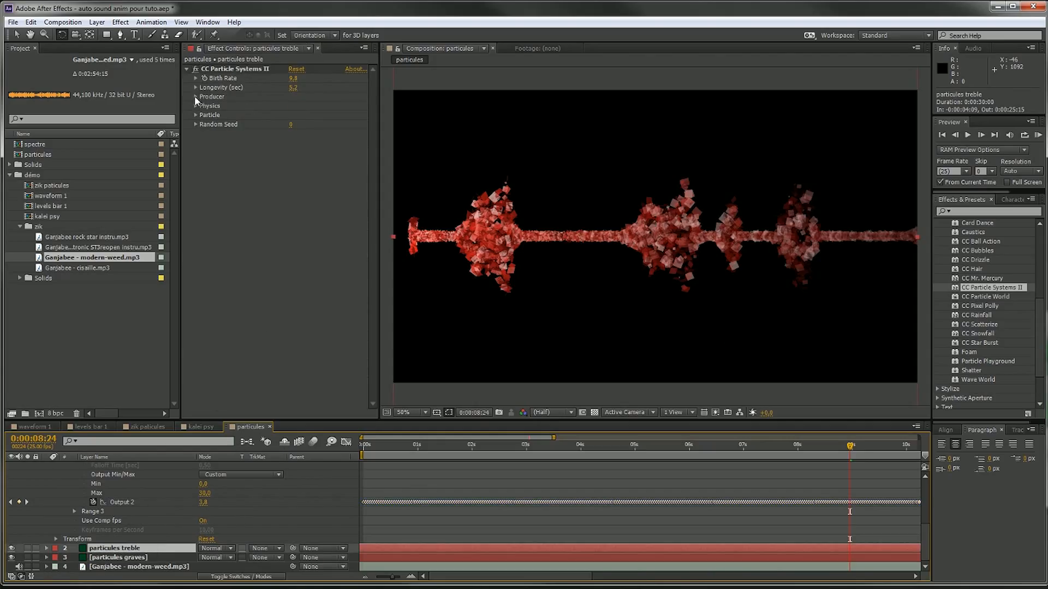
{"action": "left_click", "coordinate": [195, 96]}
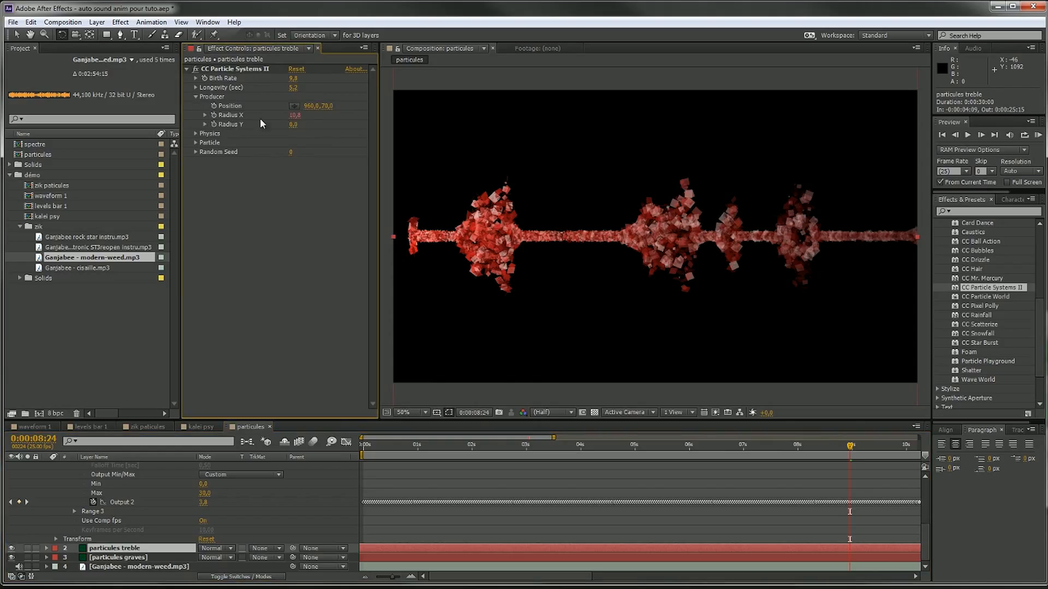
{"action": "left_click_drag", "start_coordinate": [296, 115], "coordinate": [209, 114]}
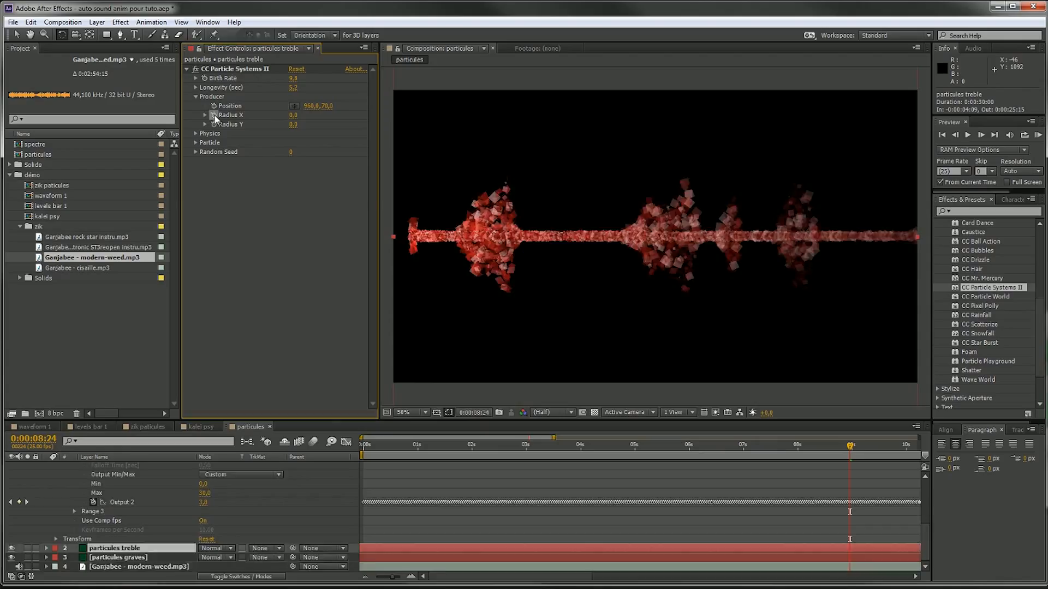
{"action": "left_click", "coordinate": [214, 114], "text": "alt"}
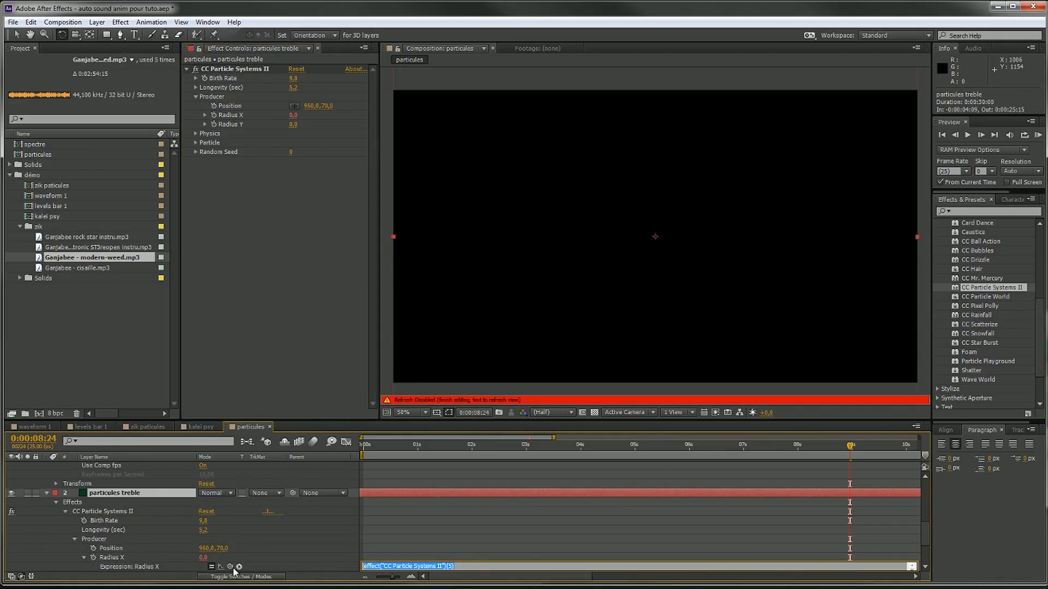
{"action": "left_click_drag", "start_coordinate": [230, 566], "coordinate": [141, 525]}
{"action": "left_click_drag", "start_coordinate": [384, 441], "coordinate": [707, 439]}
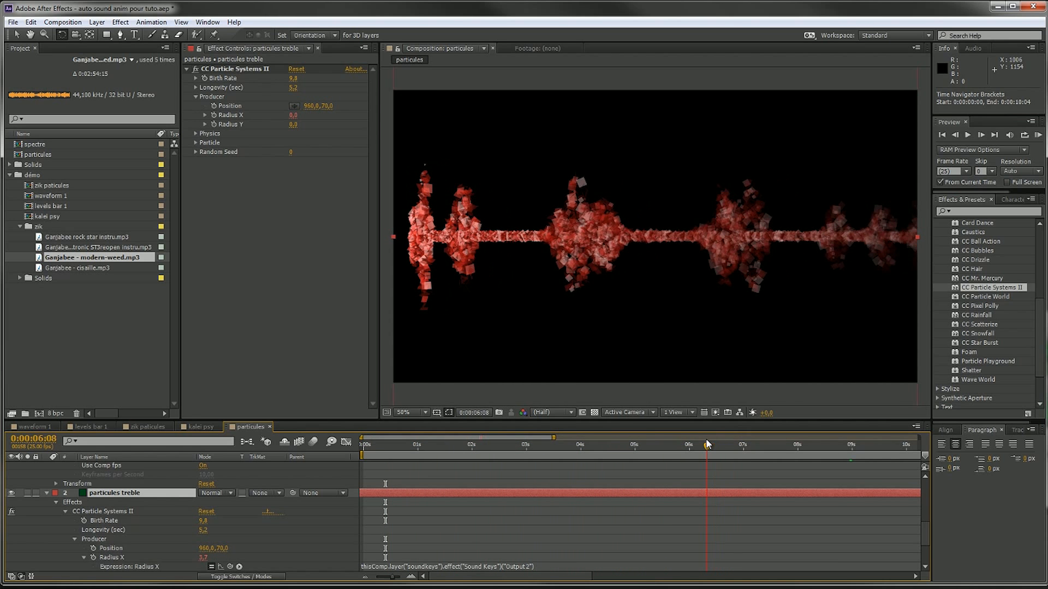
Change the Birth Color of the particules treble particles to bright green (2FFA20)
{"action": "scroll", "coordinate": [142, 507], "scroll_direction": "down", "scroll_amount": 4}
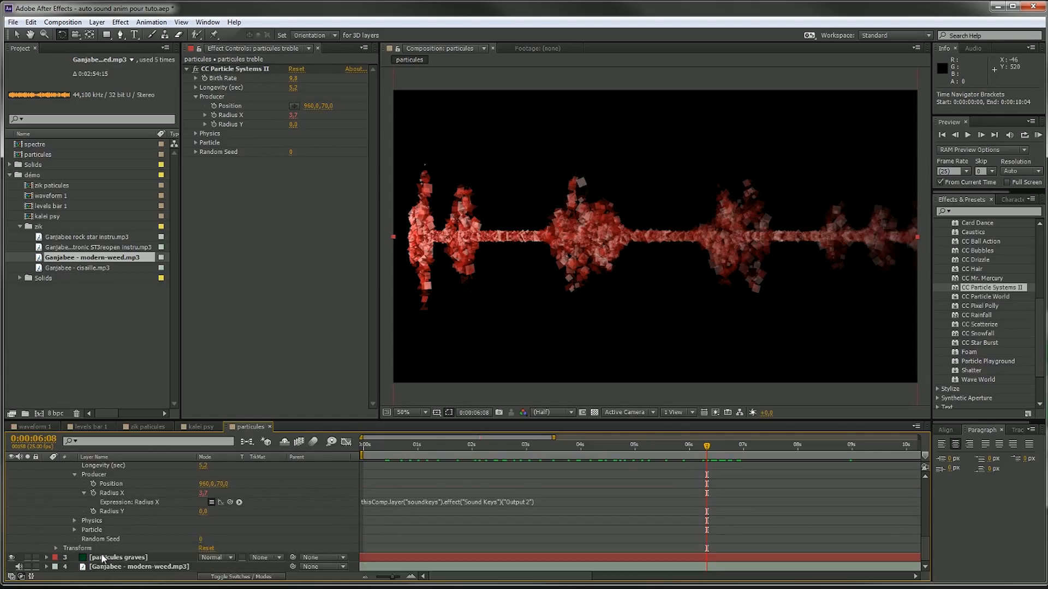
{"action": "scroll", "coordinate": [133, 535], "scroll_direction": "up", "scroll_amount": 5}
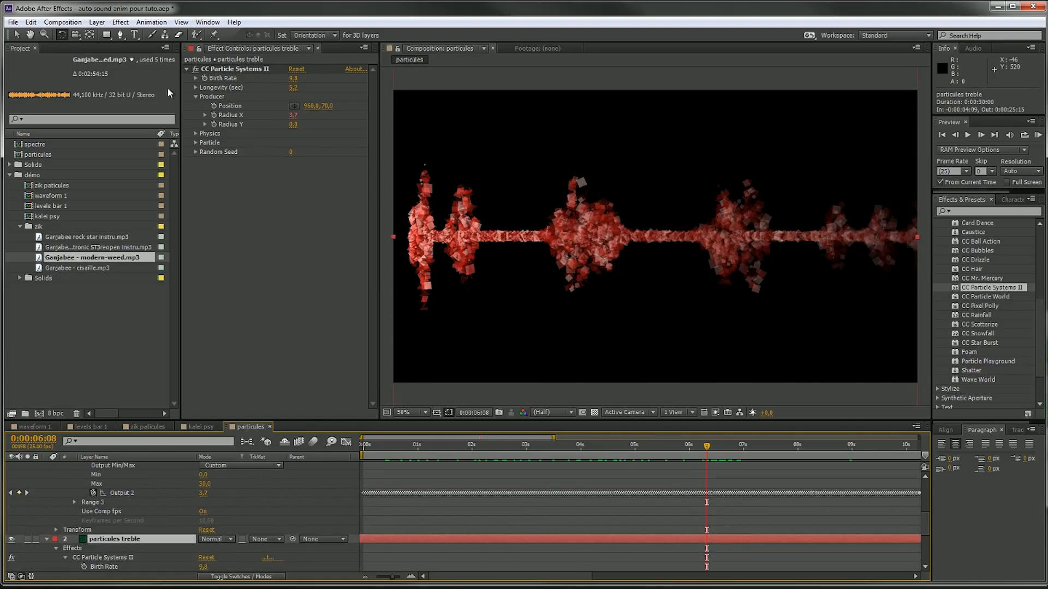
{"action": "left_click", "coordinate": [197, 142]}
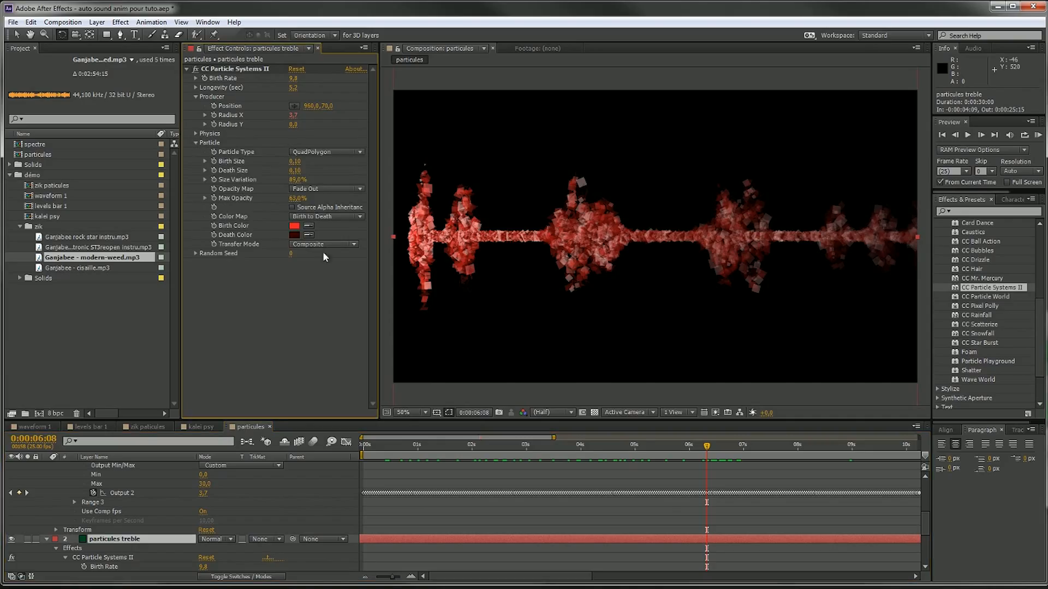
{"action": "left_click", "coordinate": [295, 226]}
{"action": "left_click", "coordinate": [213, 356]}
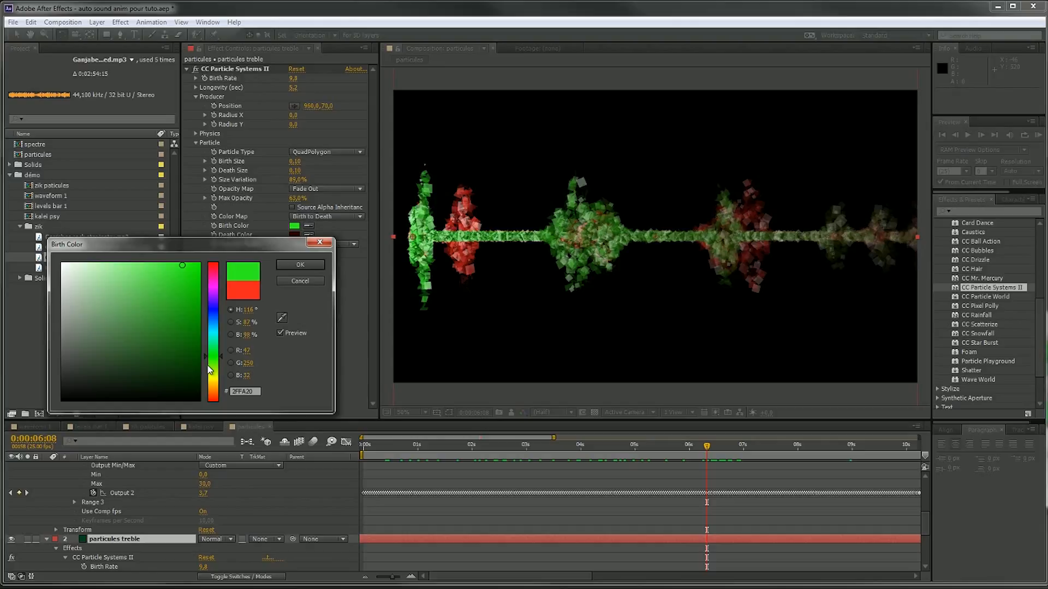
{"action": "left_click", "coordinate": [300, 264]}
Change the Death Color of the particules treble particles to a near-black green (000A01)
{"action": "left_click", "coordinate": [294, 234]}
{"action": "left_click", "coordinate": [213, 353]}
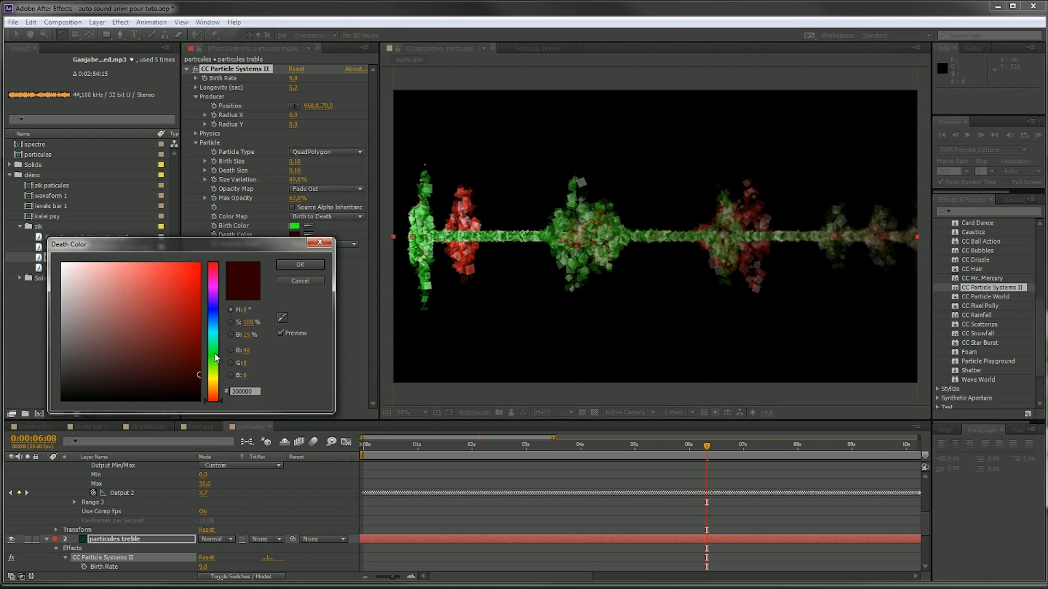
{"action": "left_click_drag", "start_coordinate": [199, 373], "coordinate": [200, 395]}
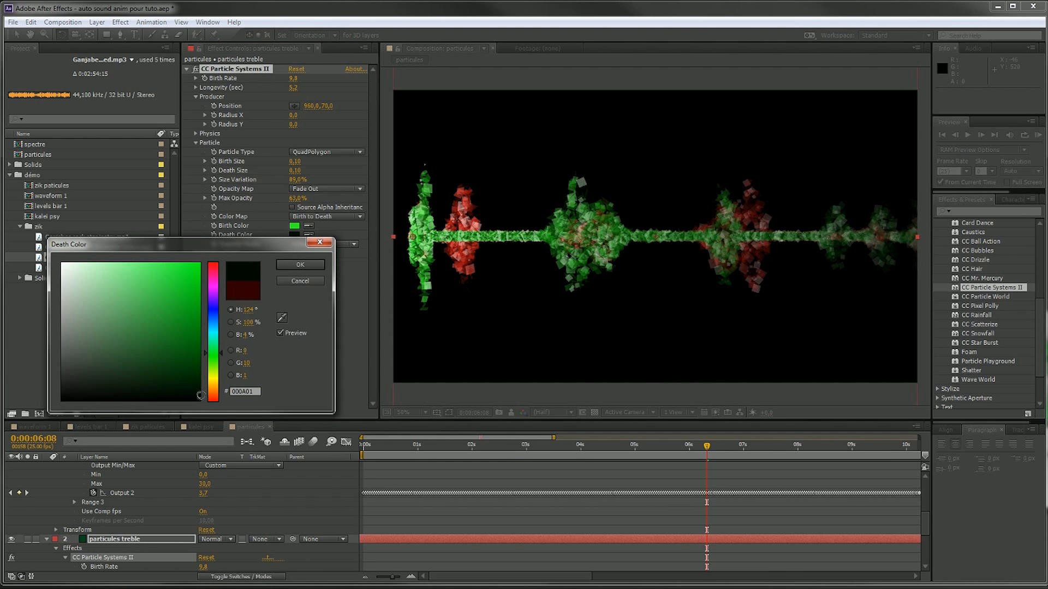
{"action": "left_click", "coordinate": [293, 267]}
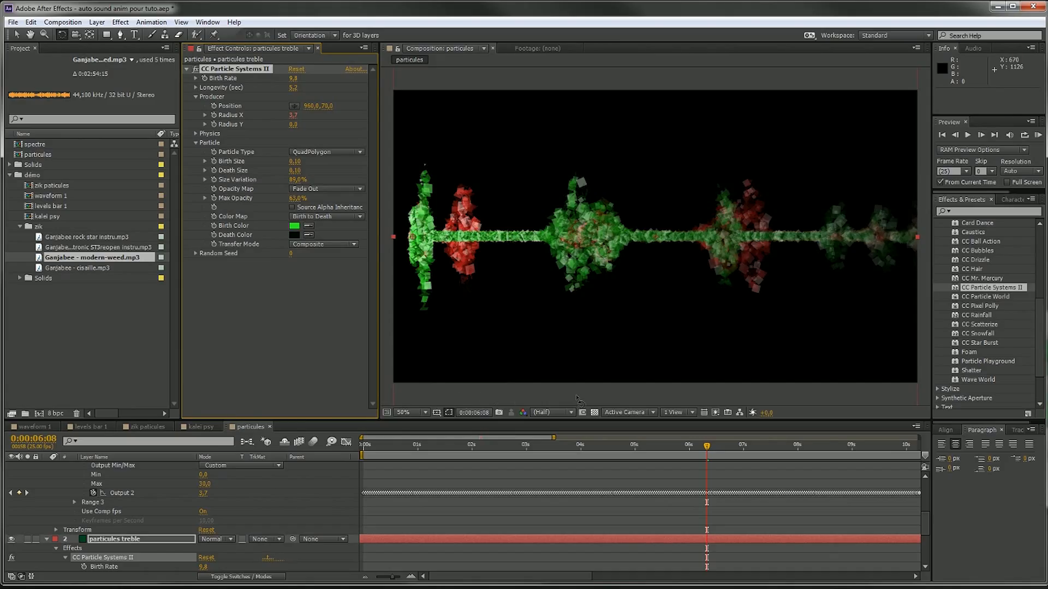
Collapse the soundkeys and particules treble properties, and move particules treble below particules graves in the layer stack
{"action": "scroll", "coordinate": [108, 551], "scroll_direction": "up", "scroll_amount": 5}
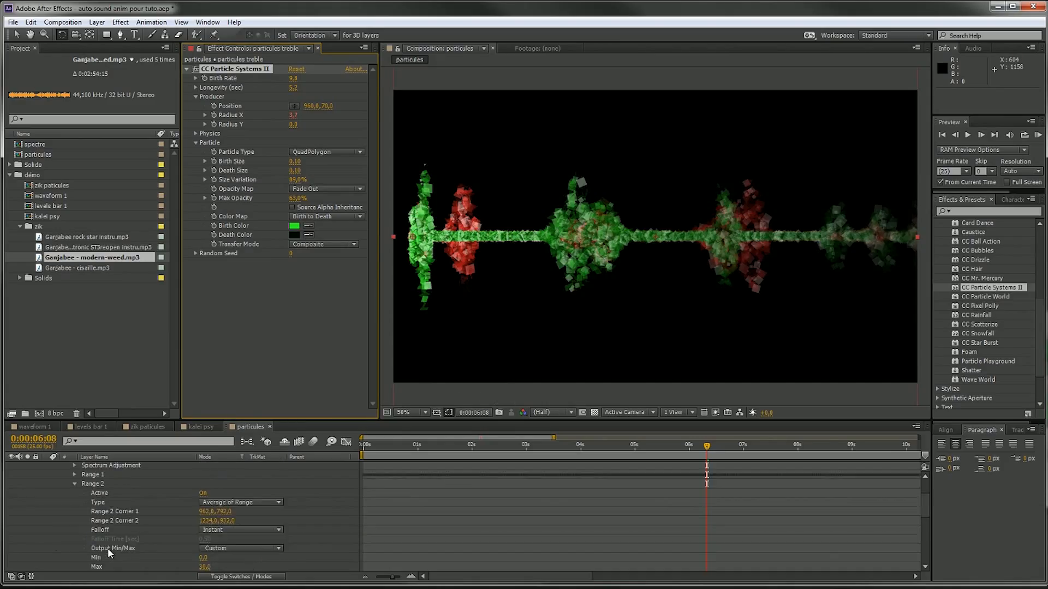
{"action": "left_click", "coordinate": [73, 532]}
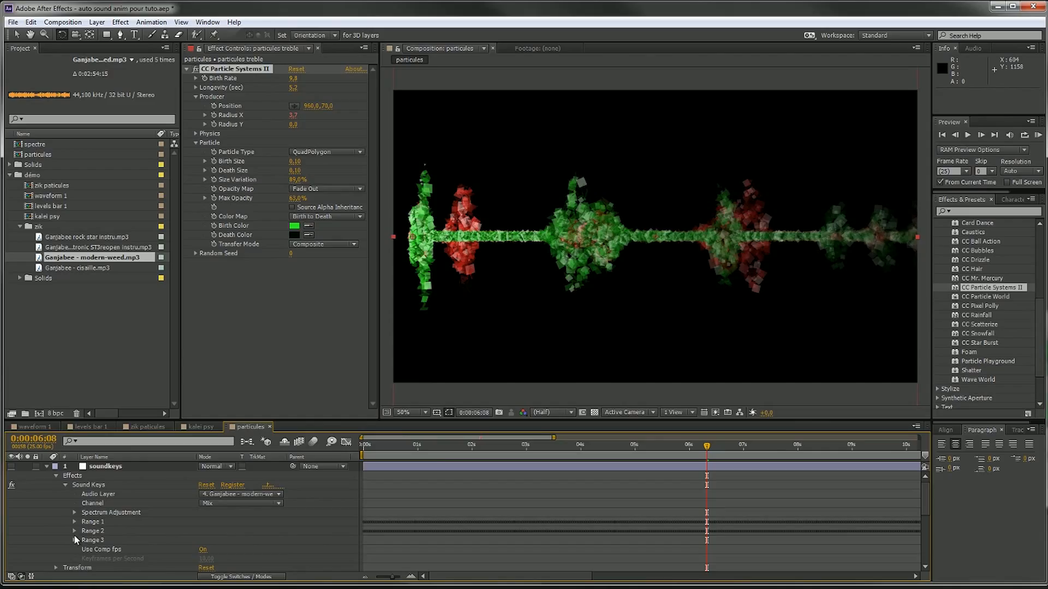
{"action": "left_click", "coordinate": [47, 467]}
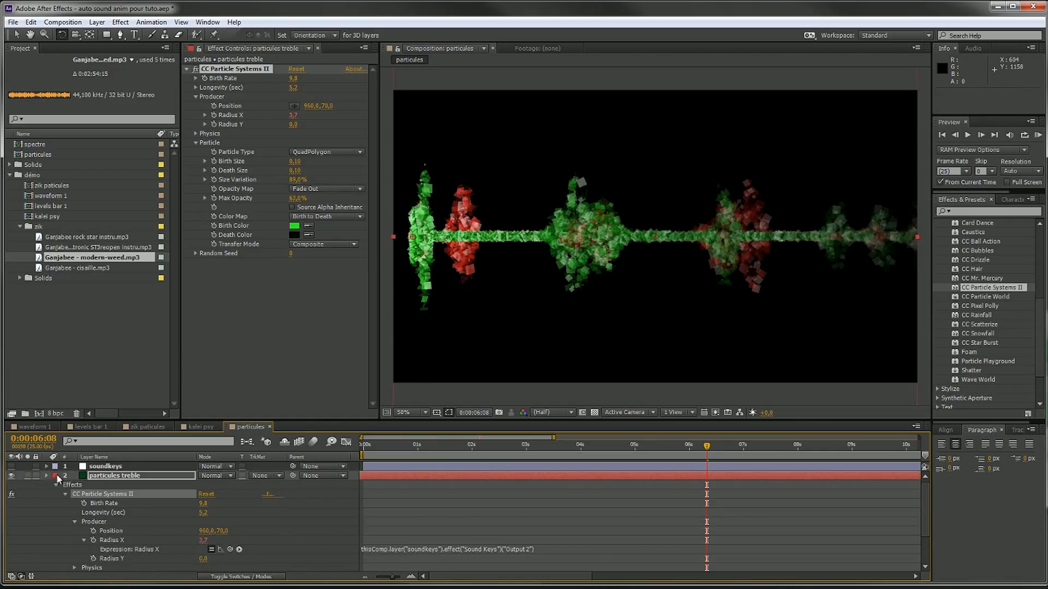
{"action": "left_click", "coordinate": [48, 476]}
{"action": "left_click_drag", "start_coordinate": [116, 476], "coordinate": [117, 491]}
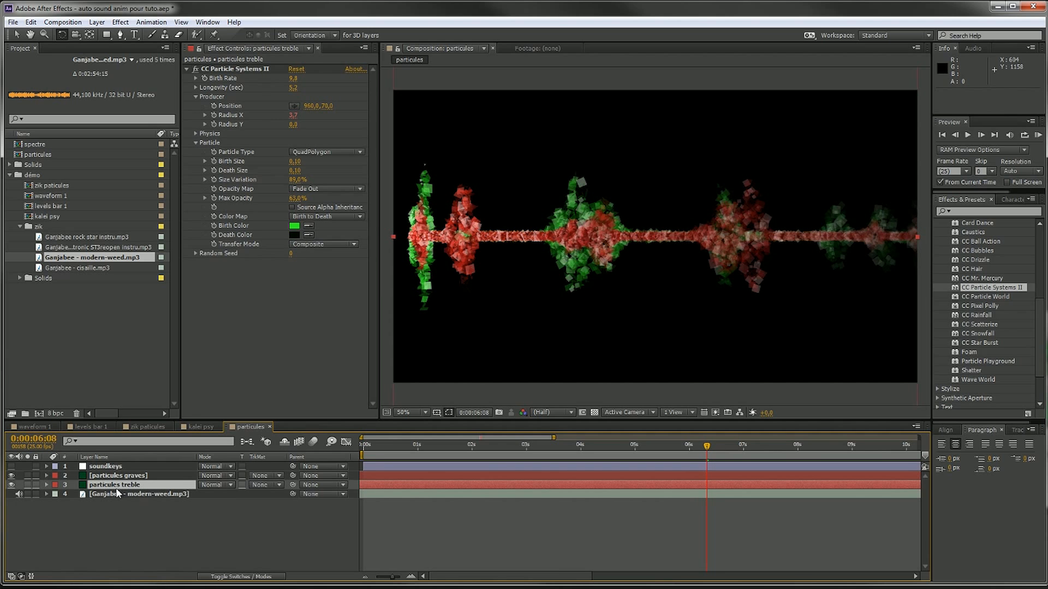
Try the Screen, Add and Color Dodge blending modes on particules graves, scrubbing to 0:00:08:23 to compare
{"action": "left_click", "coordinate": [117, 476]}
{"action": "left_click", "coordinate": [220, 476]}
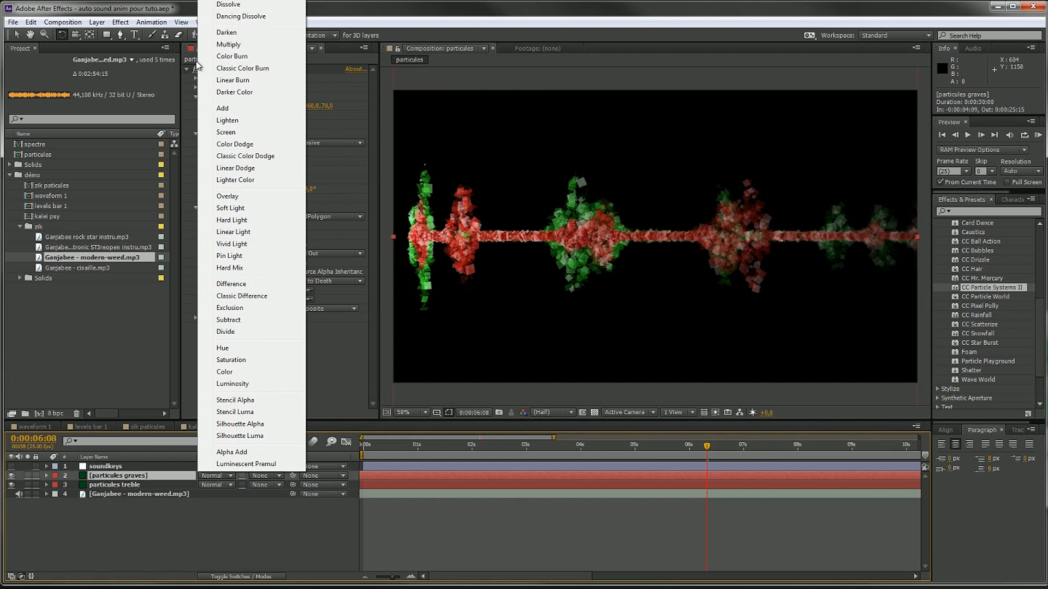
{"action": "left_click", "coordinate": [226, 133]}
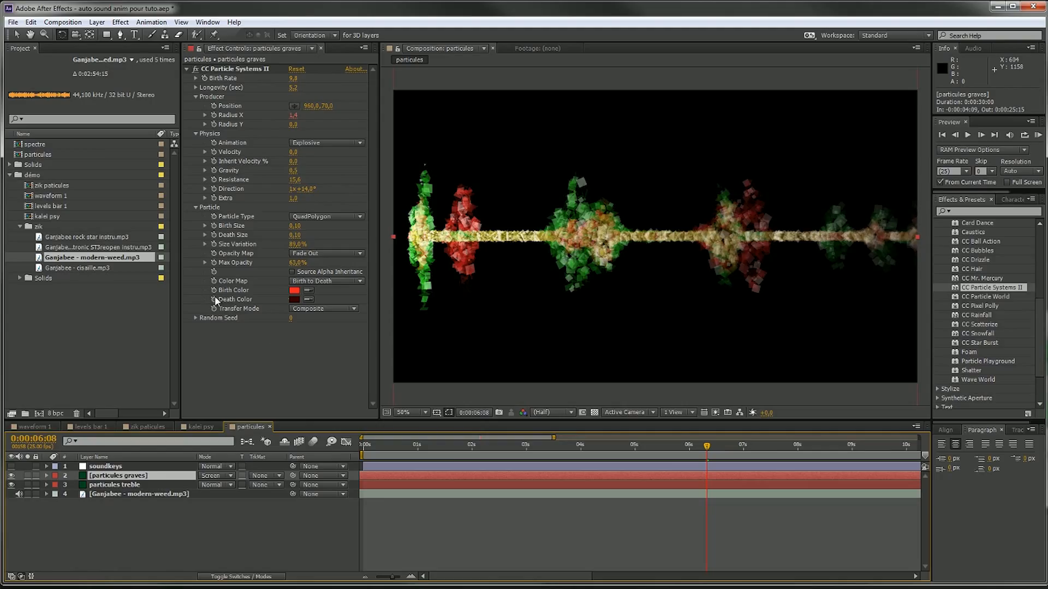
{"action": "left_click", "coordinate": [229, 475]}
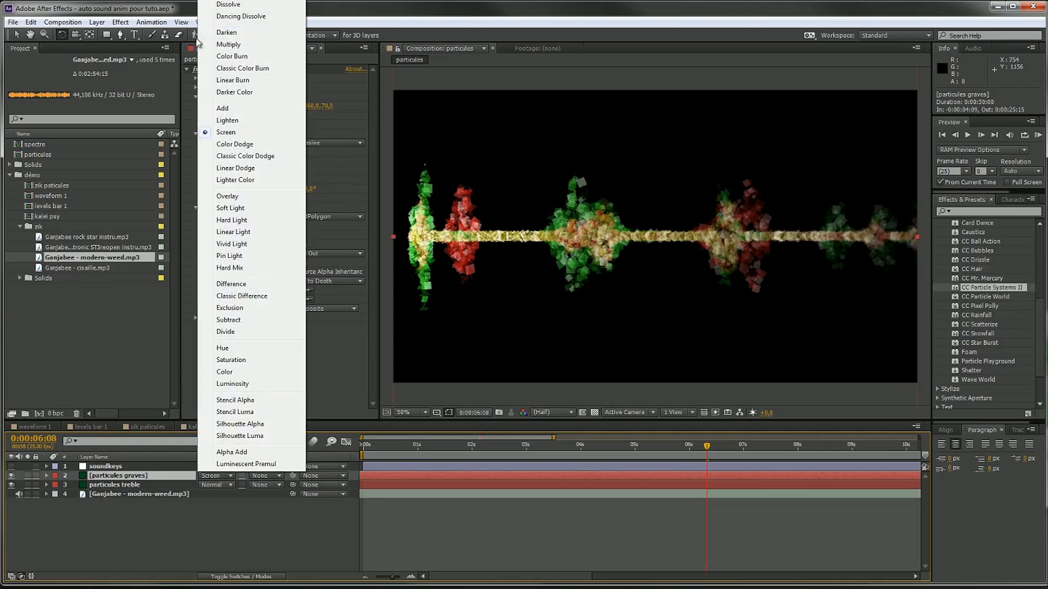
{"action": "left_click", "coordinate": [225, 109]}
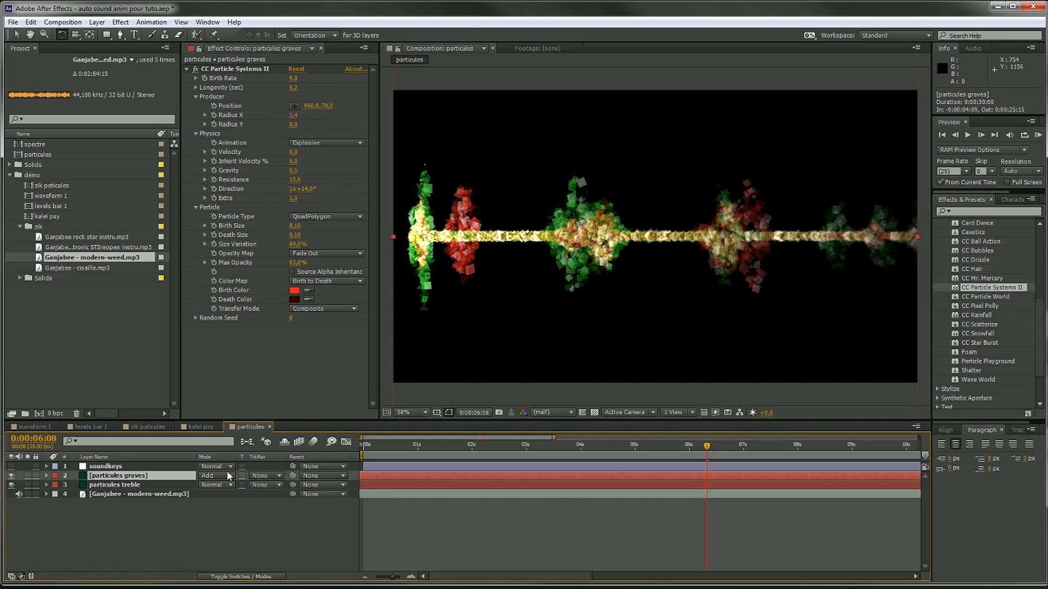
{"action": "left_click_drag", "start_coordinate": [707, 446], "coordinate": [848, 400]}
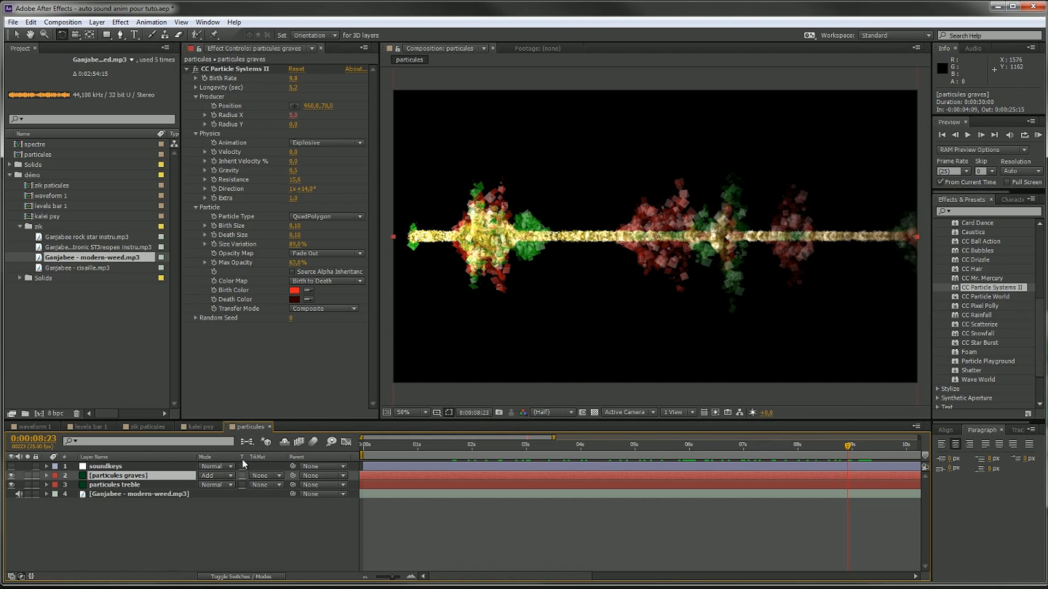
{"action": "left_click", "coordinate": [217, 480]}
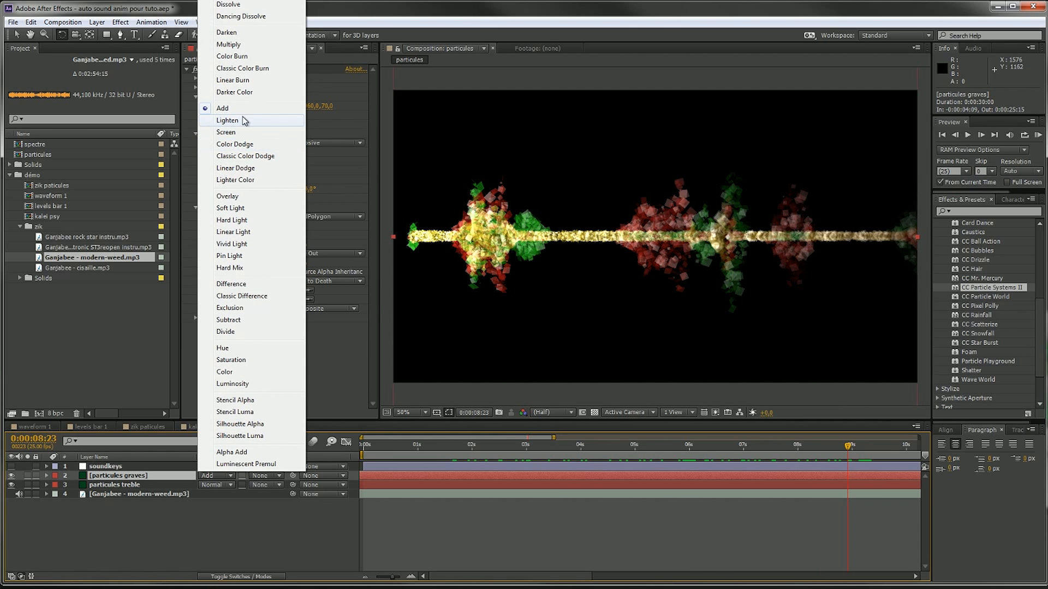
{"action": "left_click", "coordinate": [240, 148]}
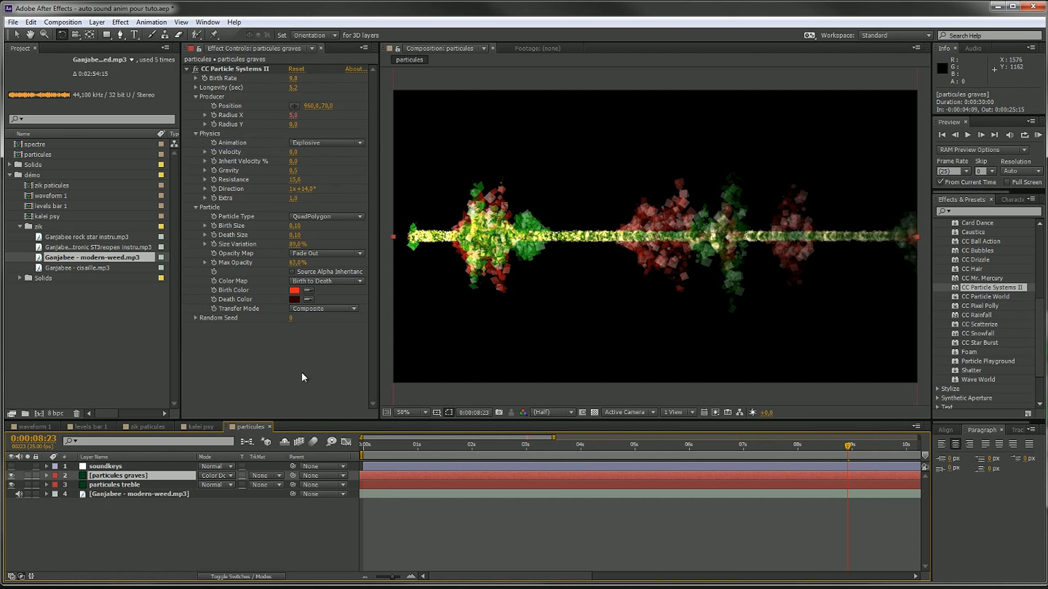
Move particules treble above particules graves in the layer stack and set its blending mode to Screen
{"action": "left_click_drag", "start_coordinate": [125, 488], "coordinate": [126, 474]}
{"action": "left_click", "coordinate": [215, 476]}
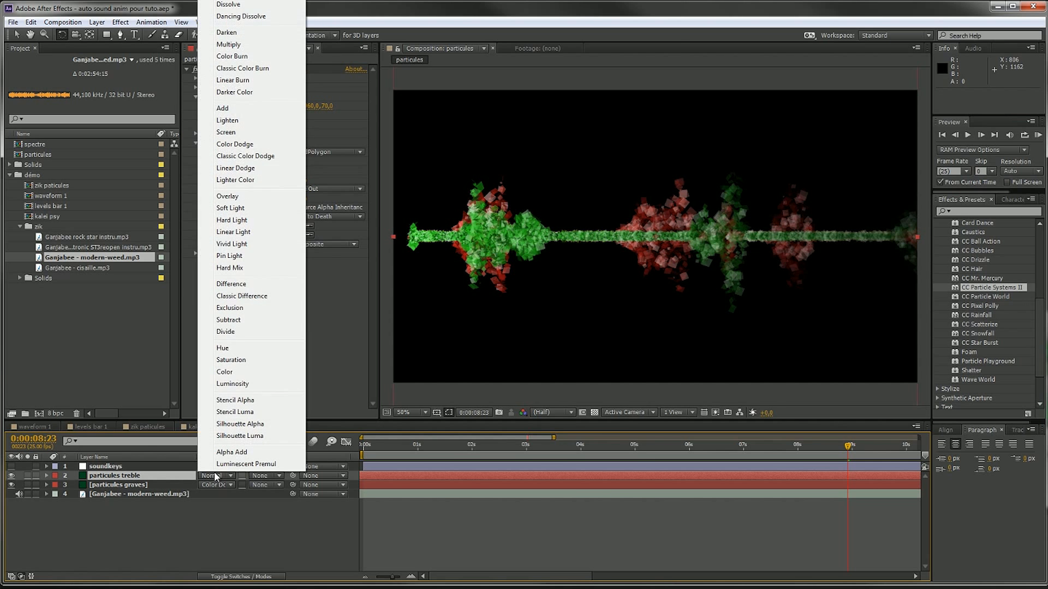
{"action": "left_click", "coordinate": [228, 132]}
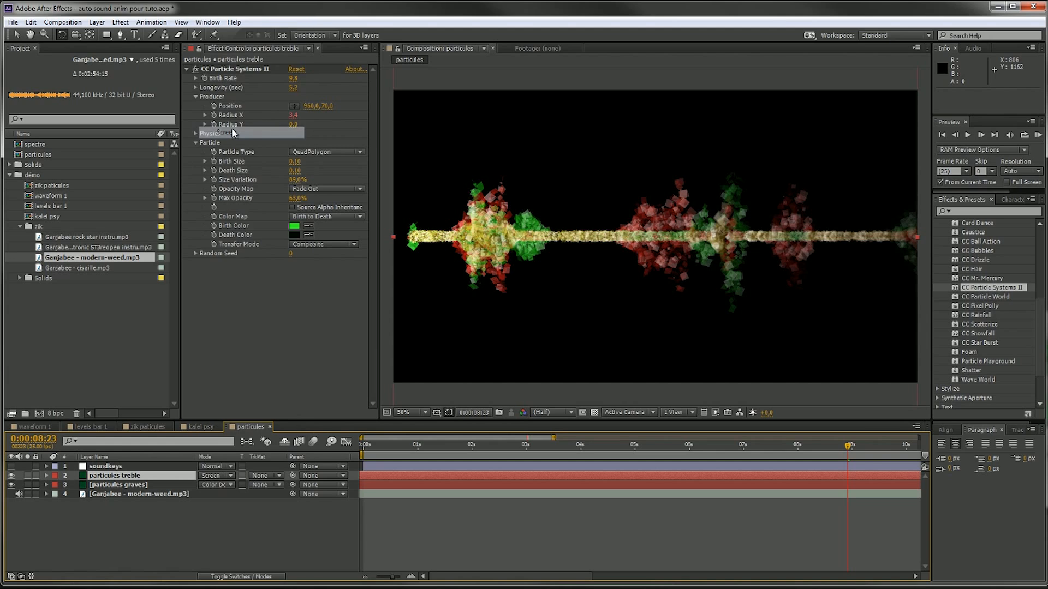
Try Linear Light, Multiply, Overlay, Vivid Light, Lighter Color, Lighten and Add blending on particules treble, checking the result back to 0:00:07:05
{"action": "left_click", "coordinate": [219, 476]}
{"action": "left_click", "coordinate": [227, 238]}
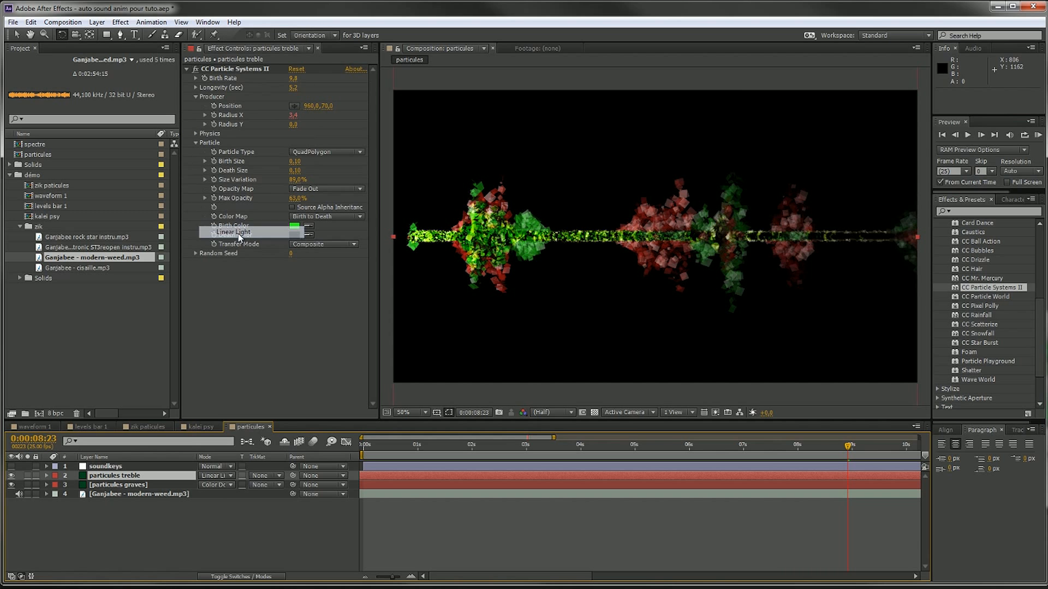
{"action": "left_click", "coordinate": [207, 478]}
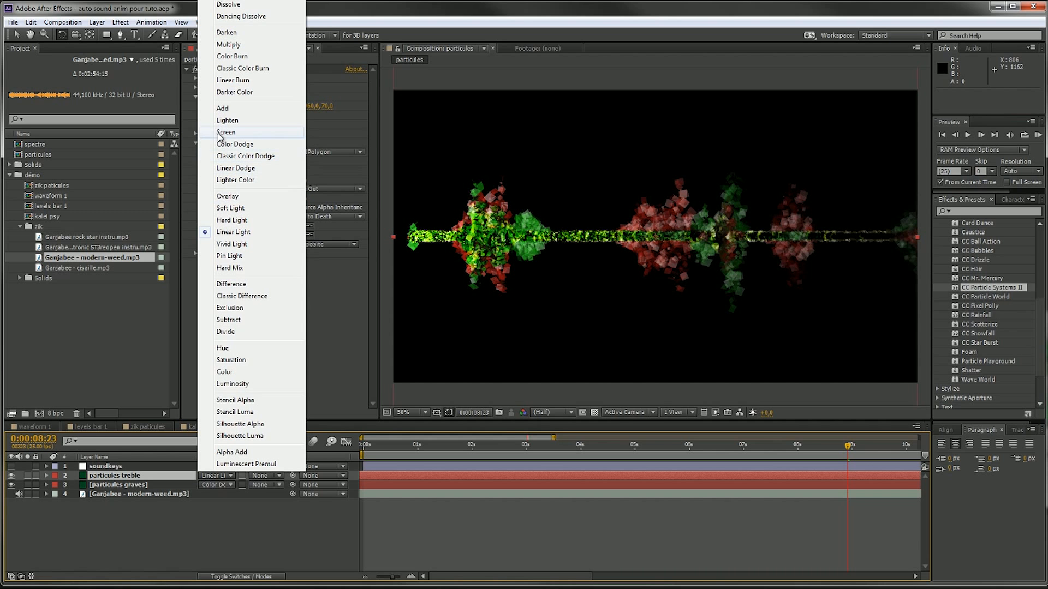
{"action": "left_click", "coordinate": [289, 46]}
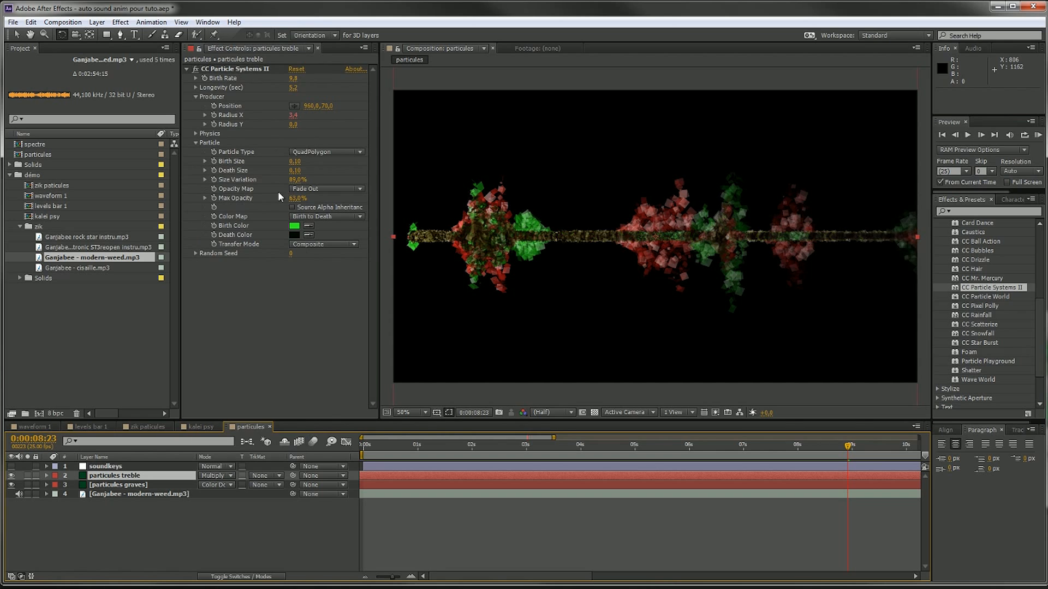
{"action": "left_click", "coordinate": [216, 476]}
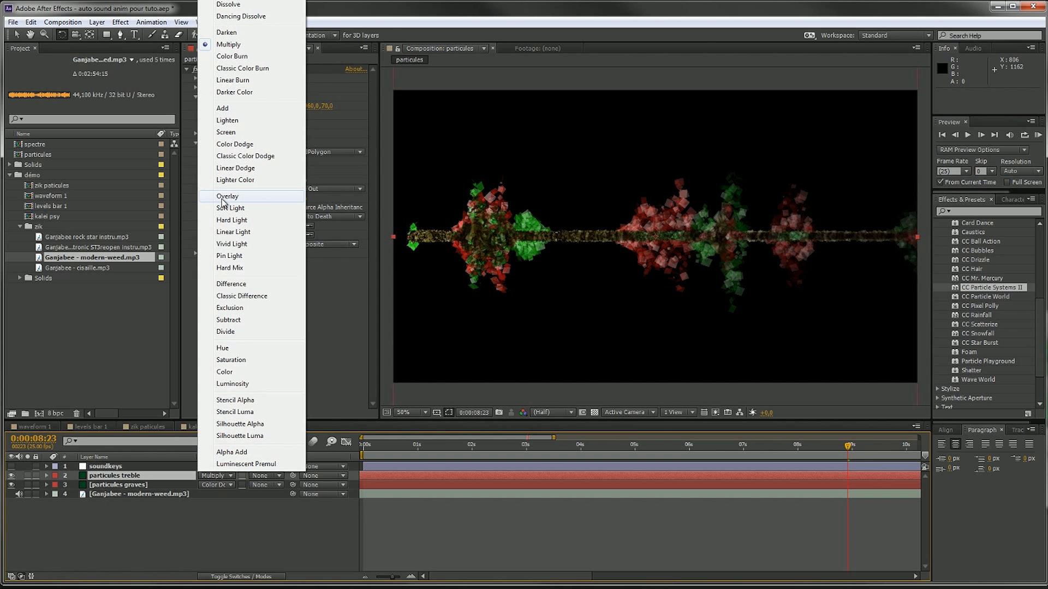
{"action": "left_click", "coordinate": [232, 197]}
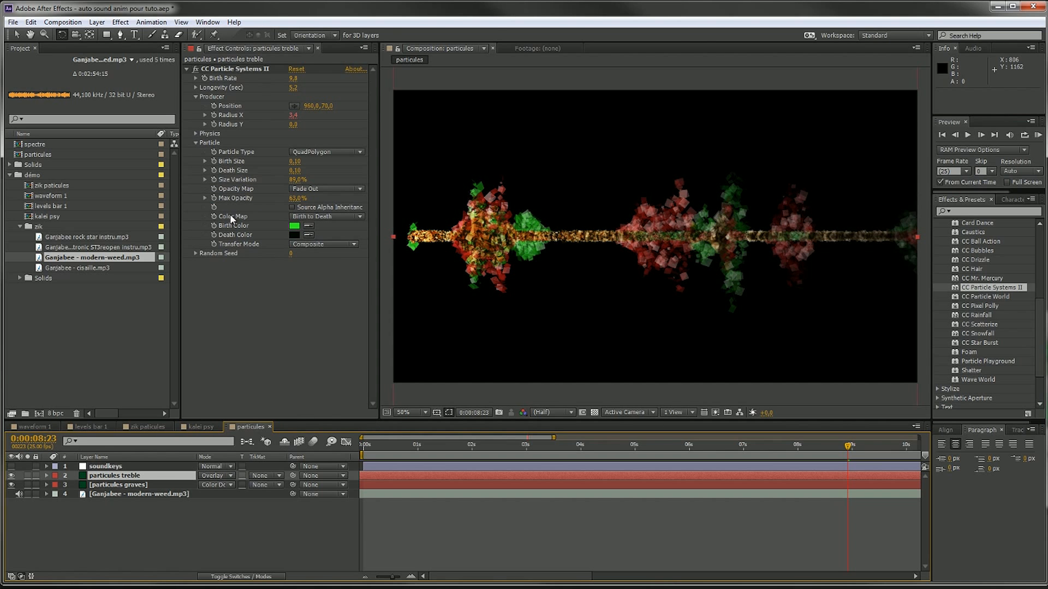
{"action": "left_click", "coordinate": [213, 477]}
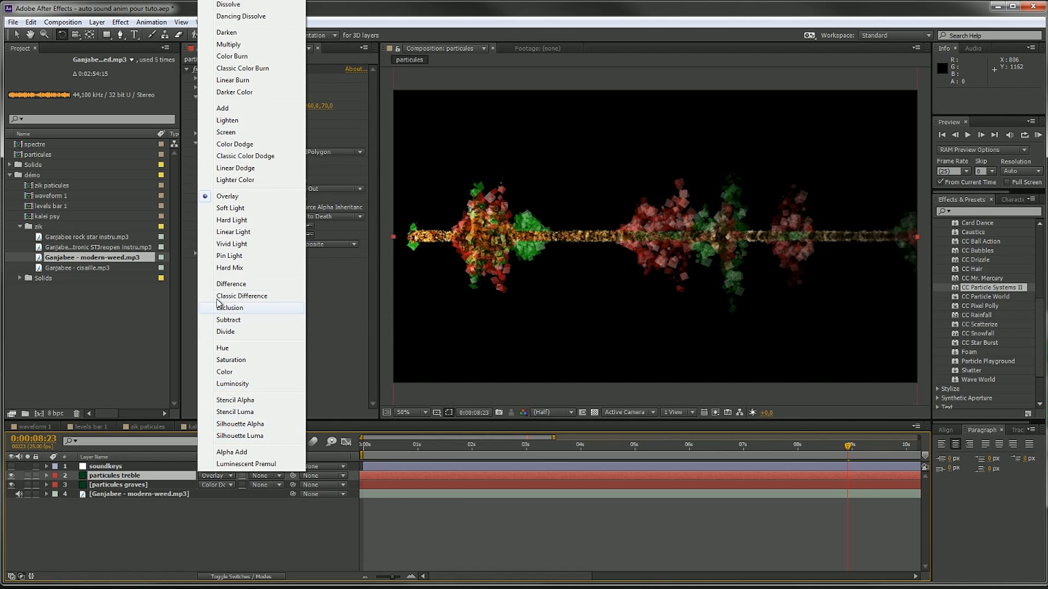
{"action": "left_click", "coordinate": [232, 244]}
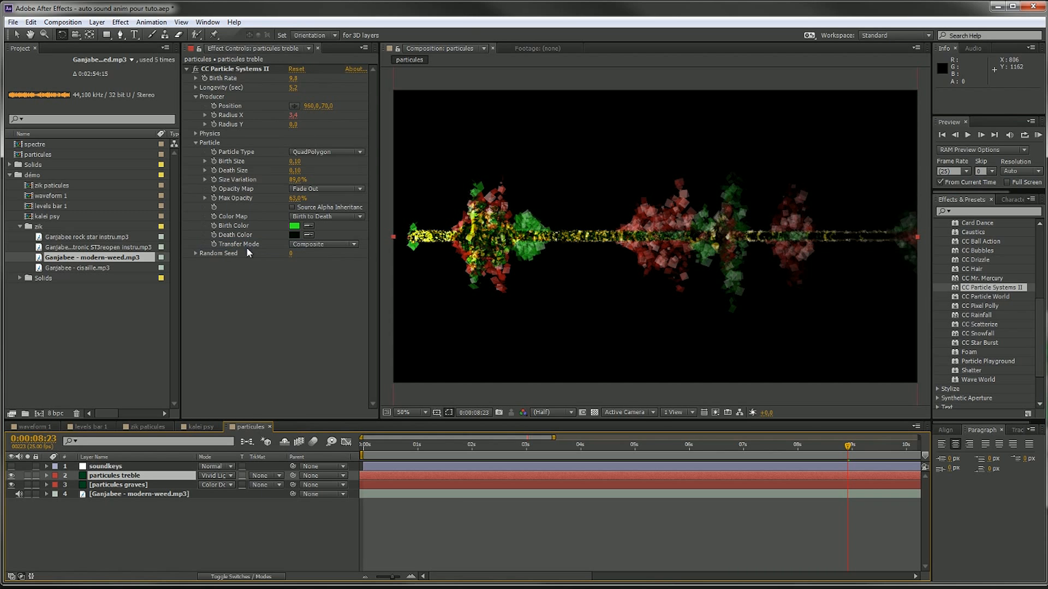
{"action": "left_click", "coordinate": [210, 477]}
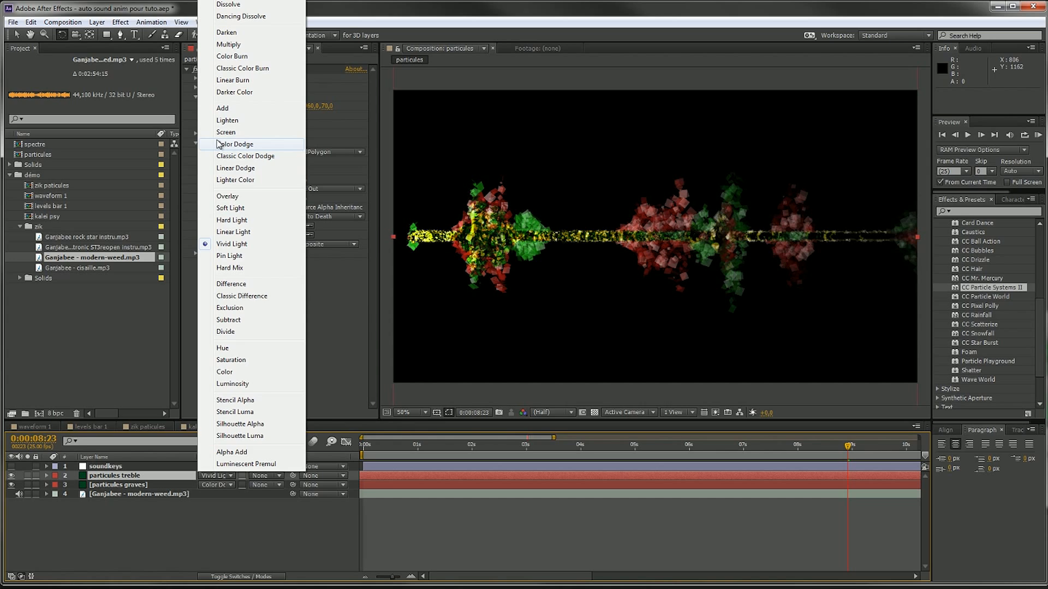
{"action": "left_click", "coordinate": [247, 179]}
{"action": "left_click", "coordinate": [229, 479]}
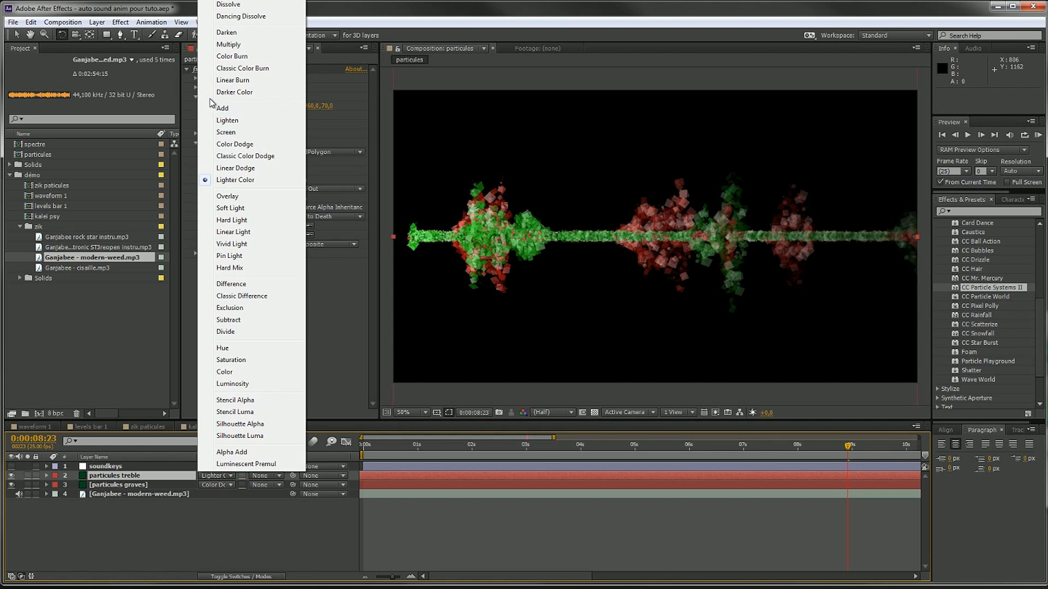
{"action": "left_click", "coordinate": [231, 125]}
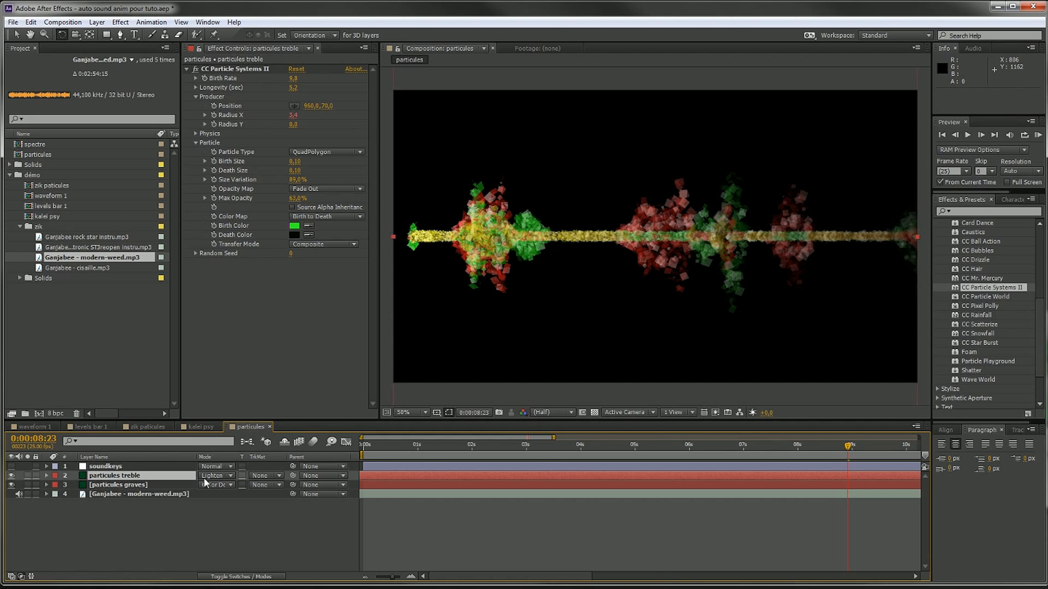
{"action": "left_click", "coordinate": [210, 478]}
{"action": "left_click", "coordinate": [232, 111]}
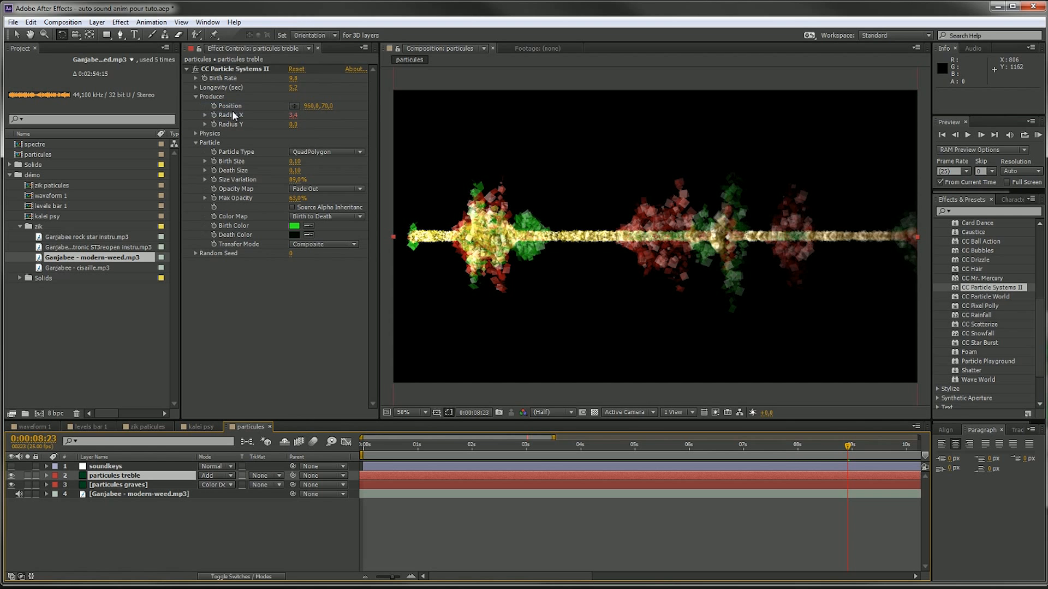
{"action": "left_click_drag", "start_coordinate": [847, 445], "coordinate": [756, 436]}
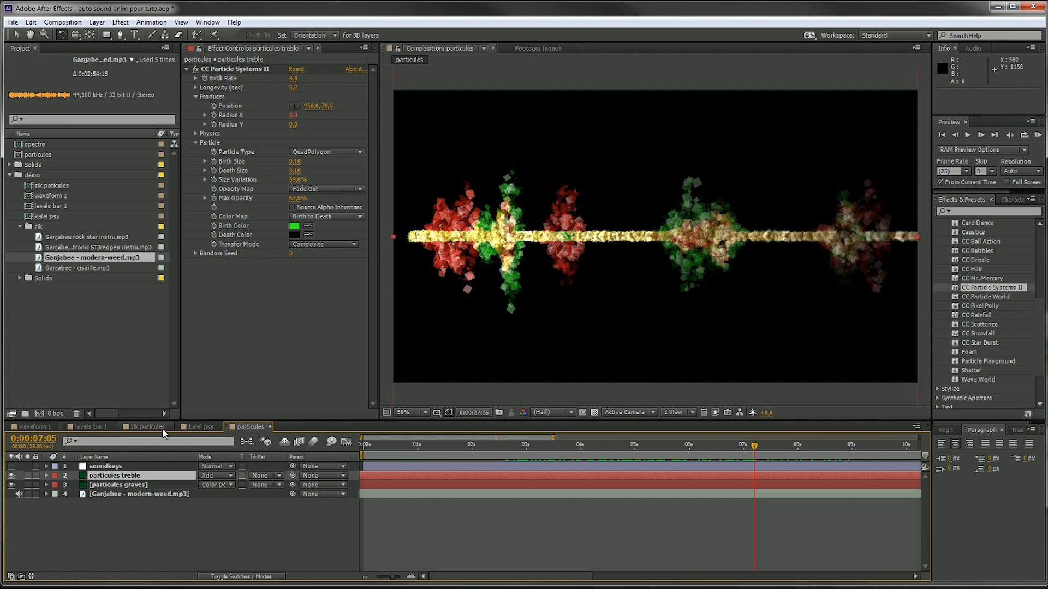
Set the blending mode of particules graves to Normal and that of particules treble to Screen
{"action": "left_click", "coordinate": [211, 483]}
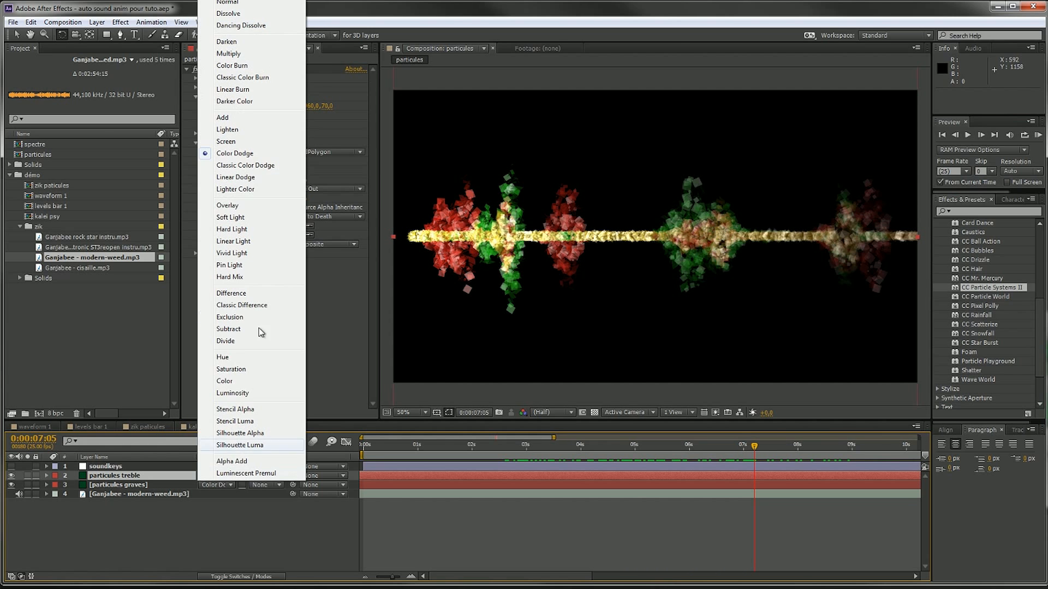
{"action": "left_click", "coordinate": [246, 7]}
{"action": "left_click", "coordinate": [224, 476]}
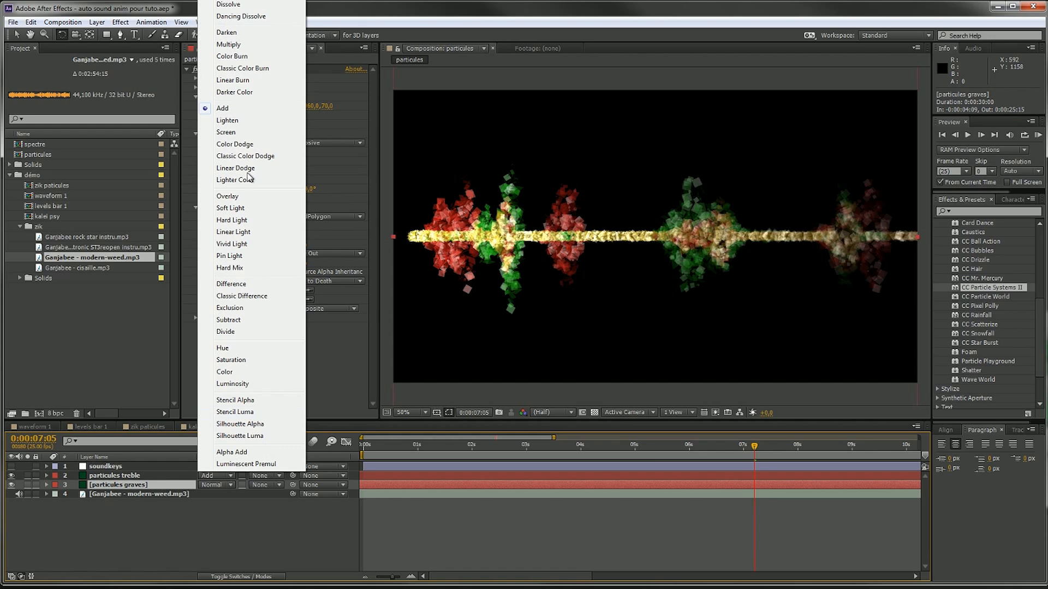
{"action": "left_click", "coordinate": [228, 134]}
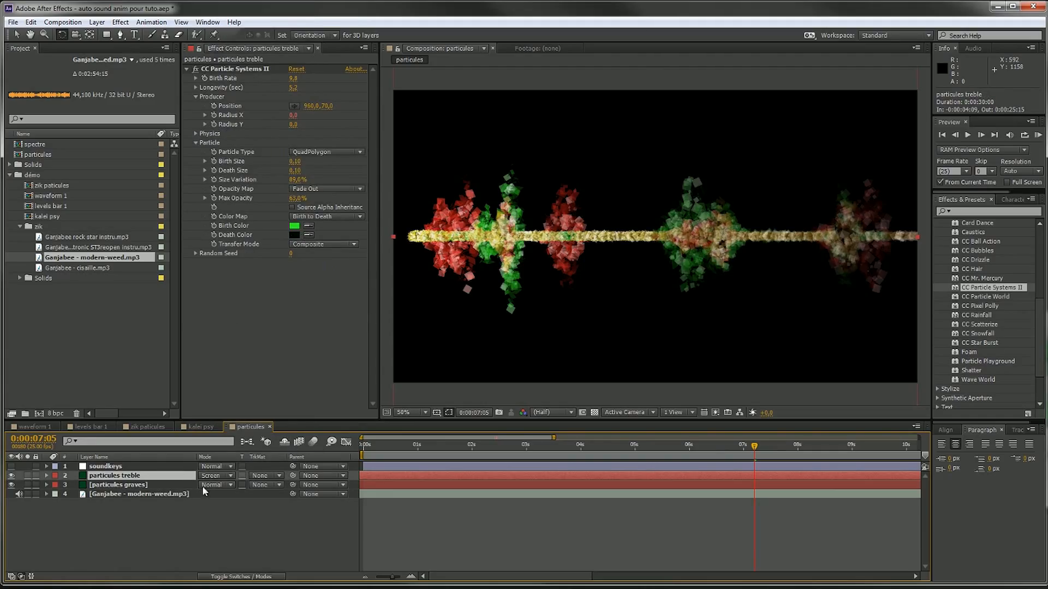
Change the Birth Color of the particules treble particles to bright blue (205EFA)
{"action": "left_click", "coordinate": [295, 226]}
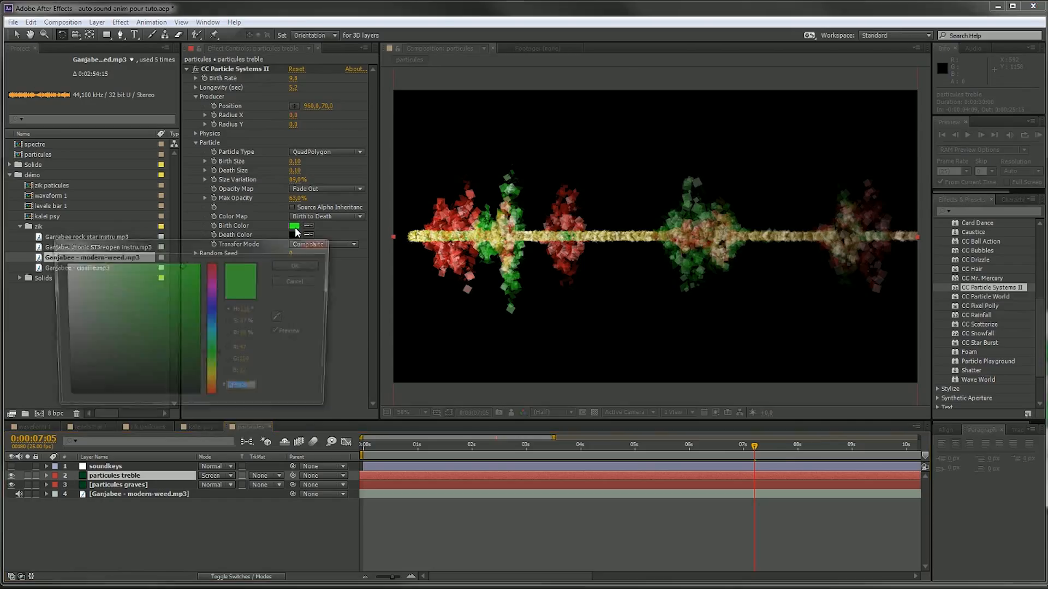
{"action": "left_click", "coordinate": [214, 320]}
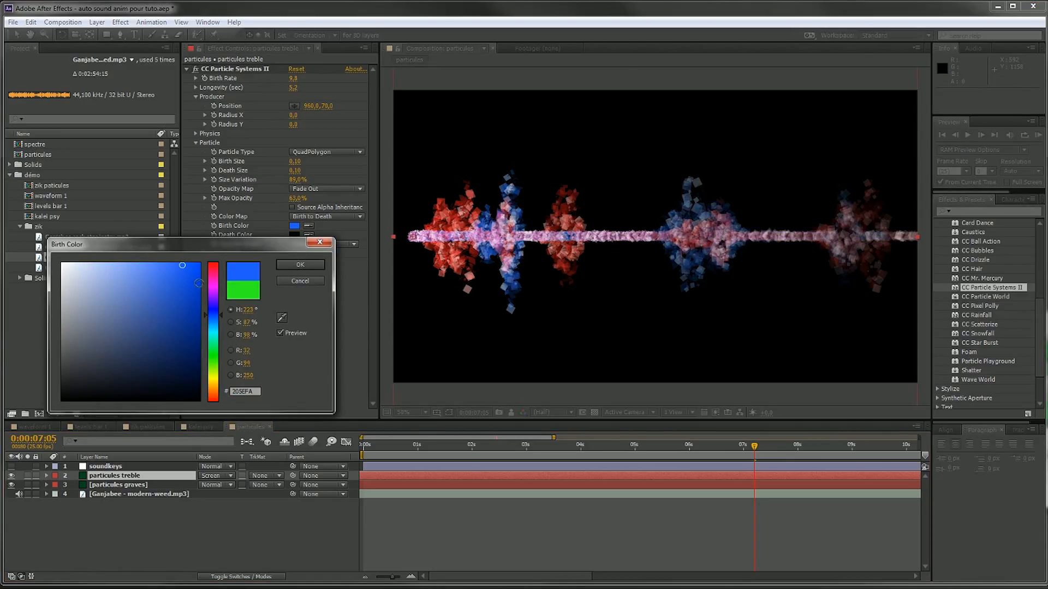
{"action": "left_click", "coordinate": [286, 263]}
Change the Death Color of the particules treble particles to a dark blue
{"action": "left_click", "coordinate": [296, 235]}
{"action": "left_click", "coordinate": [214, 320]}
{"action": "left_click_drag", "start_coordinate": [177, 332], "coordinate": [191, 338]}
{"action": "left_click", "coordinate": [299, 264]}
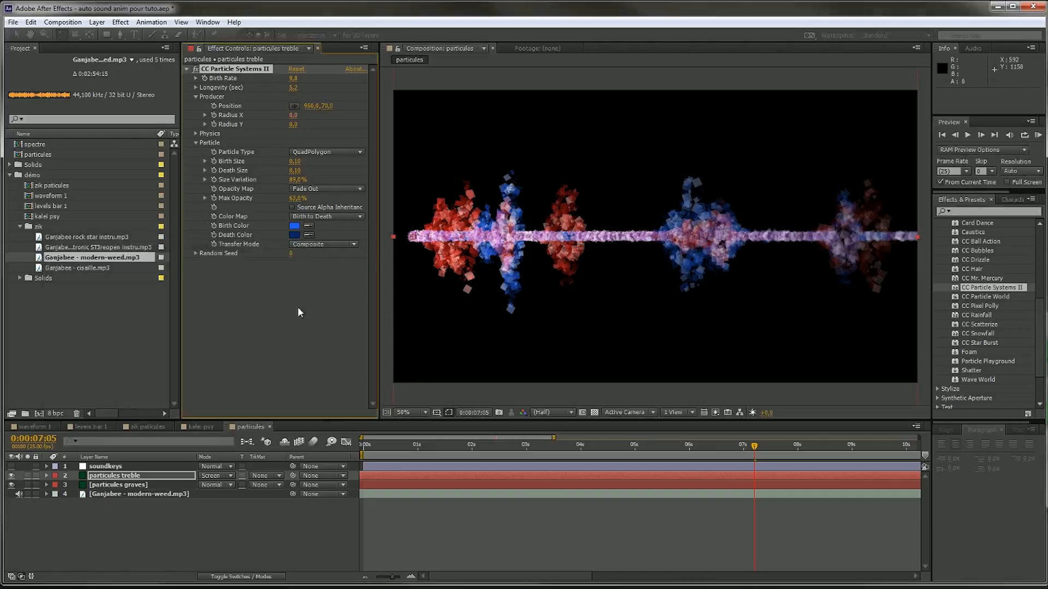
Set both the Birth Size and the Death Size of the particules treble particles to 0.05
{"action": "left_click", "coordinate": [112, 477]}
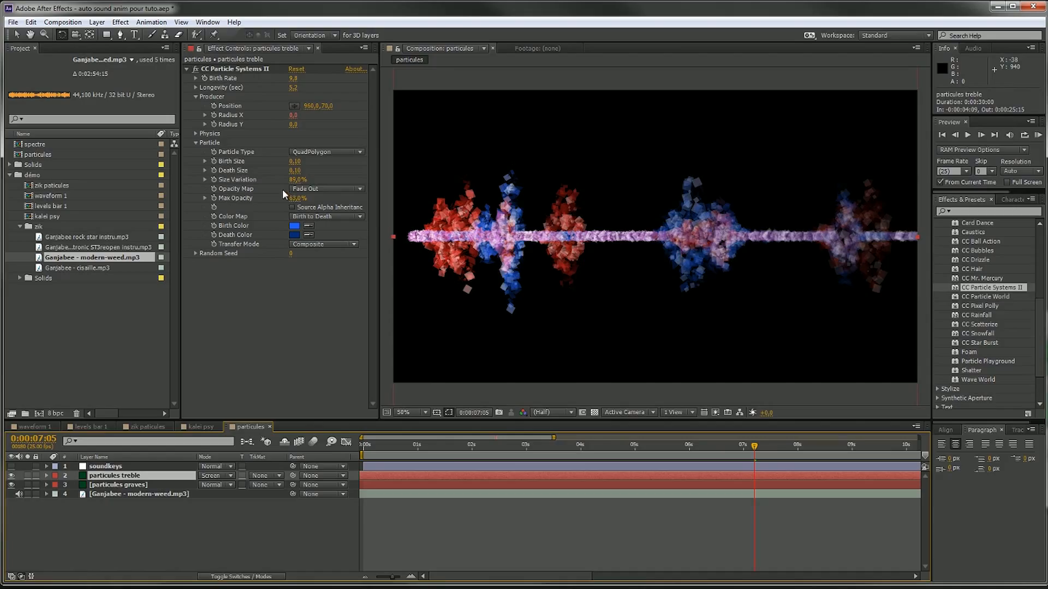
{"action": "left_click", "coordinate": [297, 162]}
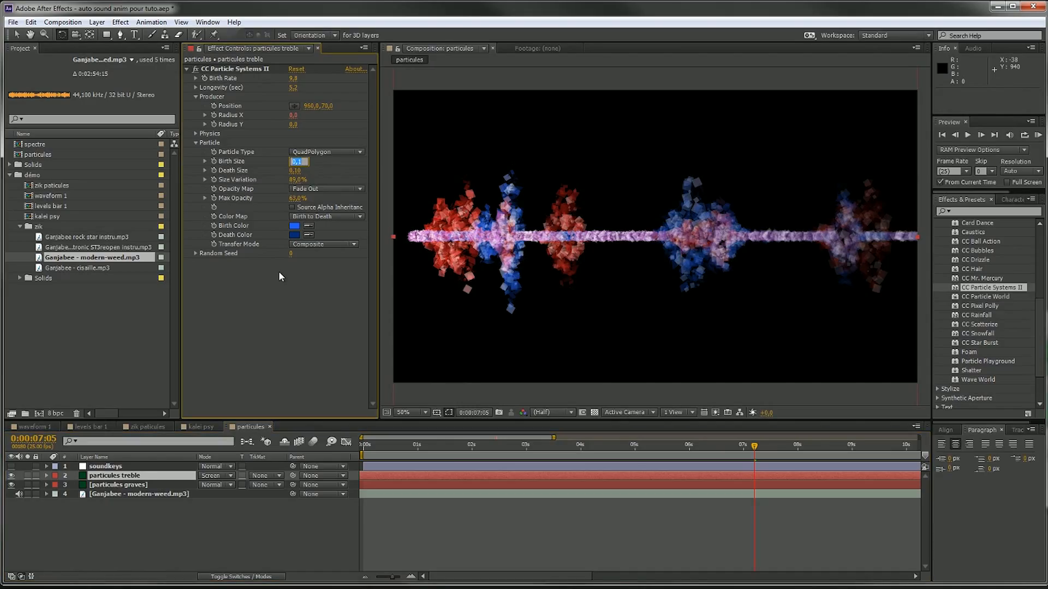
{"action": "type", "text": ".05"}
{"action": "key", "text": "Return"}
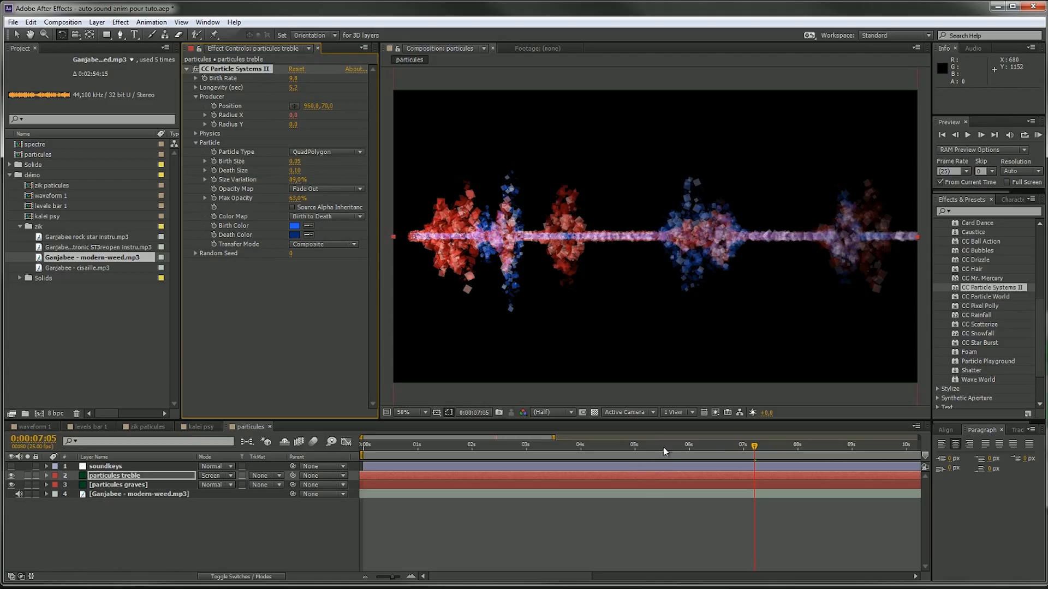
{"action": "left_click", "coordinate": [296, 171]}
{"action": "type", "text": ".05"}
{"action": "key", "text": "Return"}
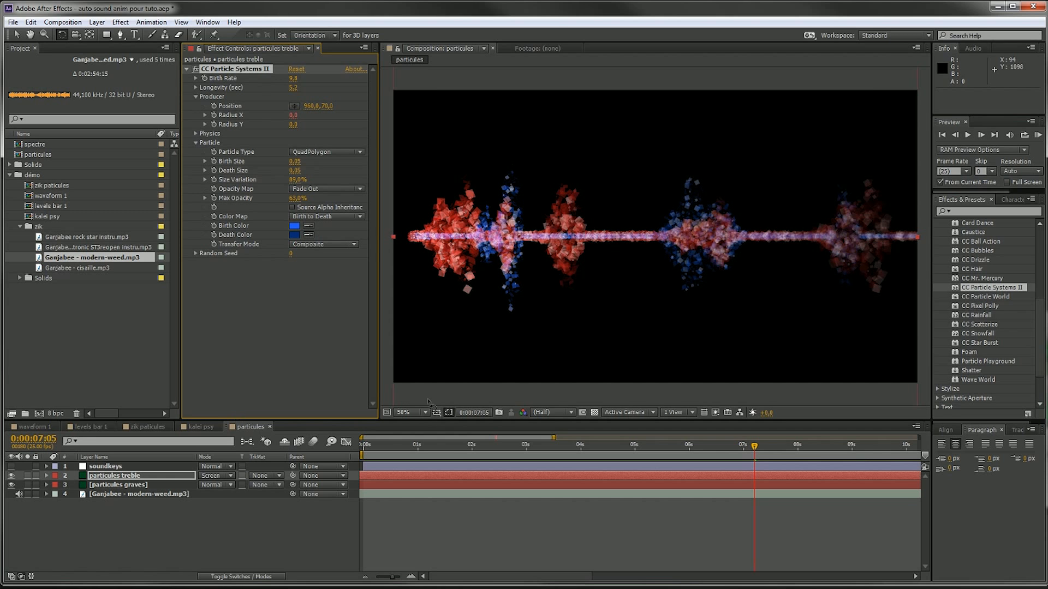
Play a RAM preview of the particules composition with sound from the beginning, and stop it
{"action": "left_click_drag", "start_coordinate": [408, 440], "coordinate": [442, 442]}
{"action": "left_click", "coordinate": [267, 433]}
{"action": "key", "text": "KP_0"}
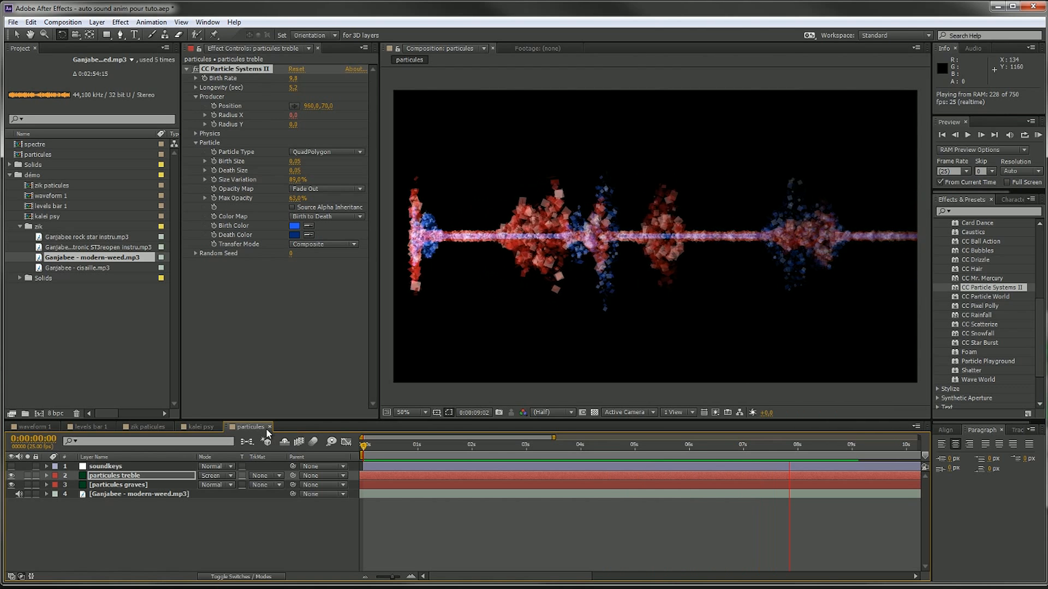
{"action": "key", "text": "space"}
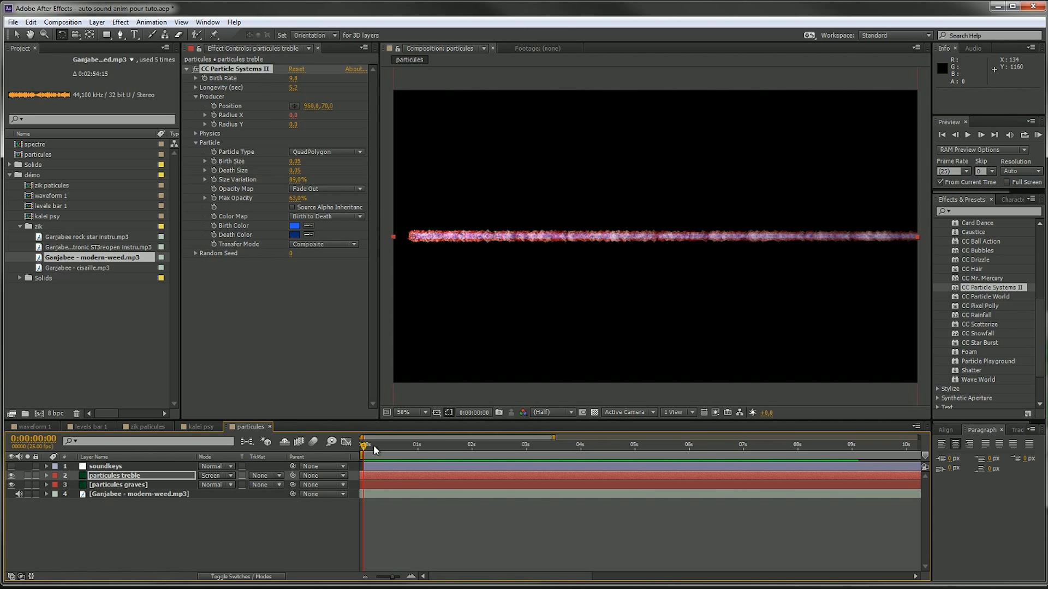
Try a higher Velocity for the particules treble particles with the frame at 0:00:04:20, and set the Velocity back to 0
{"action": "left_click_drag", "start_coordinate": [450, 439], "coordinate": [624, 412]}
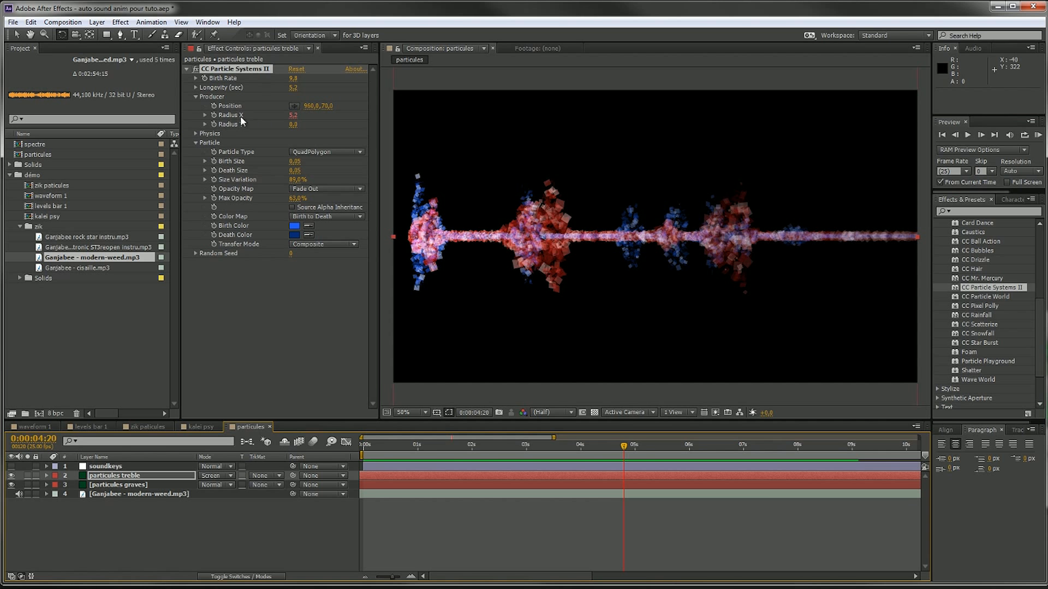
{"action": "left_click", "coordinate": [196, 133]}
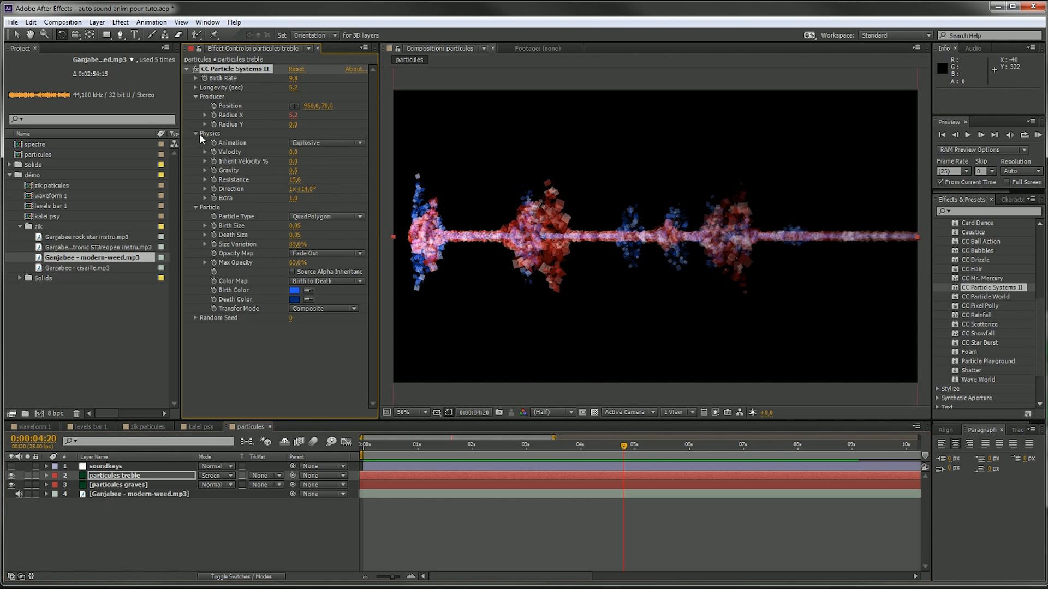
{"action": "left_click_drag", "start_coordinate": [317, 151], "coordinate": [308, 158]}
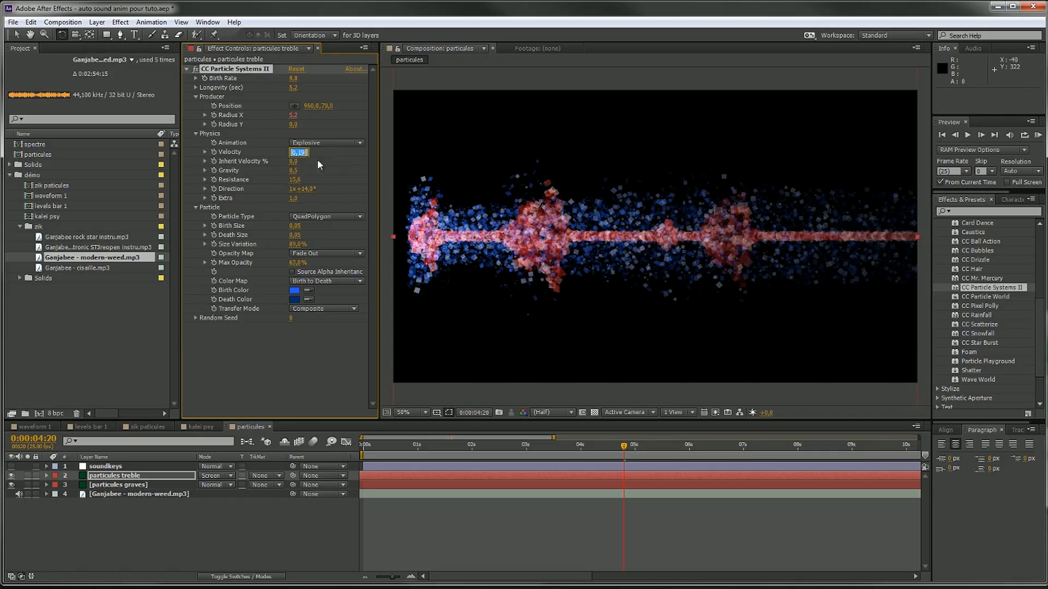
{"action": "type", "text": "0"}
{"action": "key", "text": "Return"}
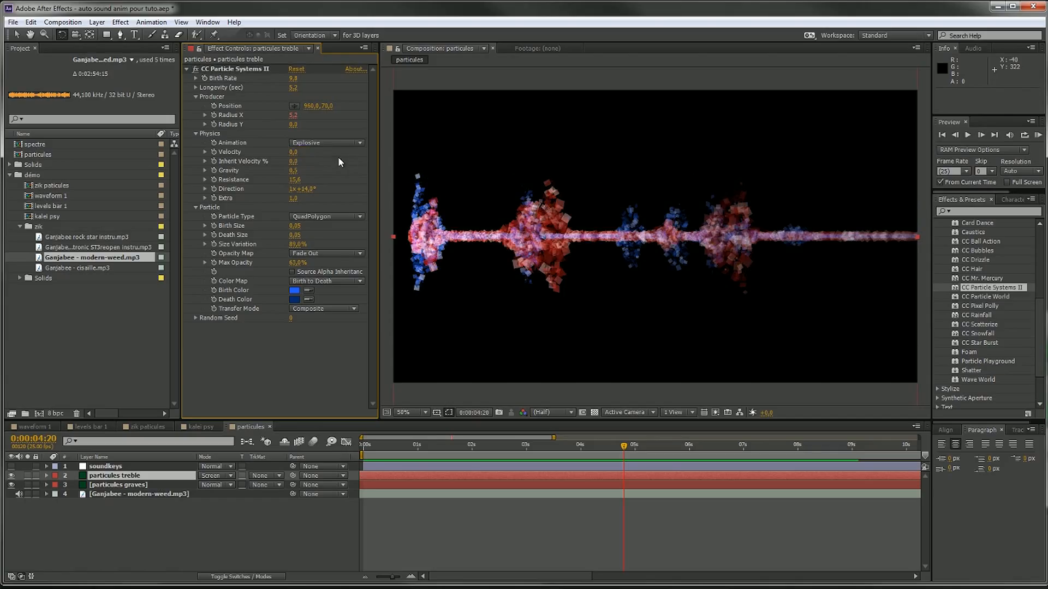
Remove the Radius X expression from the particules treble particles and check the stream around five seconds
{"action": "left_click", "coordinate": [214, 115], "text": "alt"}
{"action": "left_click_drag", "start_coordinate": [592, 439], "coordinate": [646, 439]}
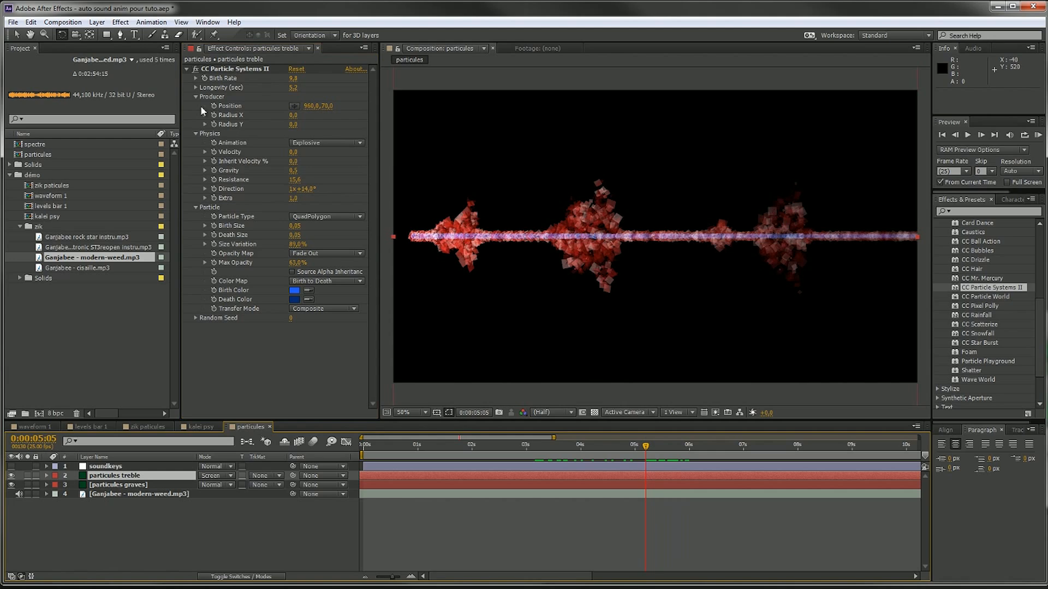
Drive the Velocity of the particules treble particles with an expression linked to Output 2 of the soundkeys layer, and check the stream
{"action": "left_click", "coordinate": [214, 153], "text": "alt"}
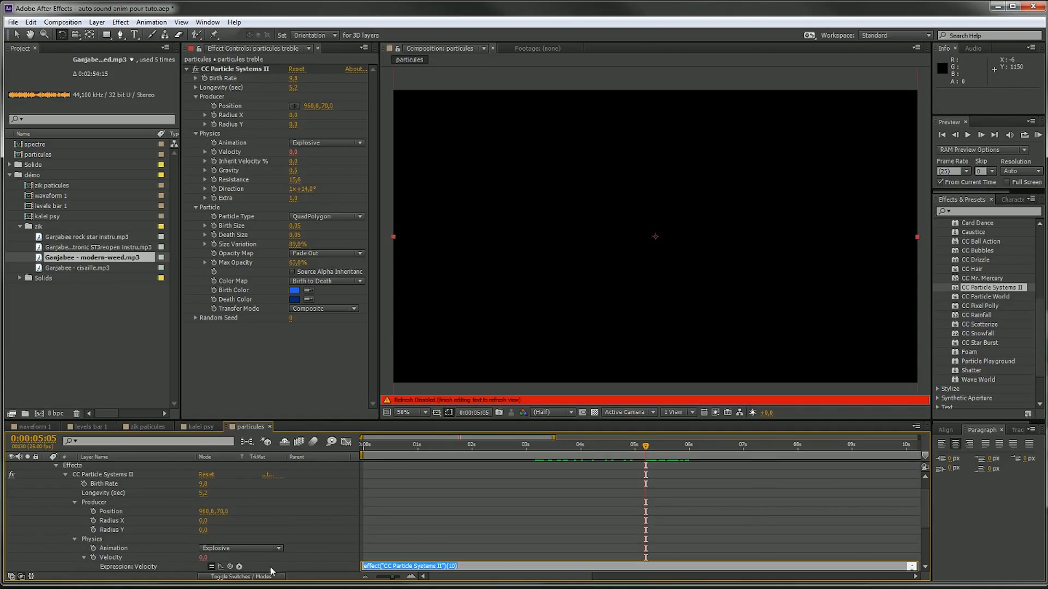
{"action": "left_click_drag", "start_coordinate": [229, 566], "coordinate": [238, 487]}
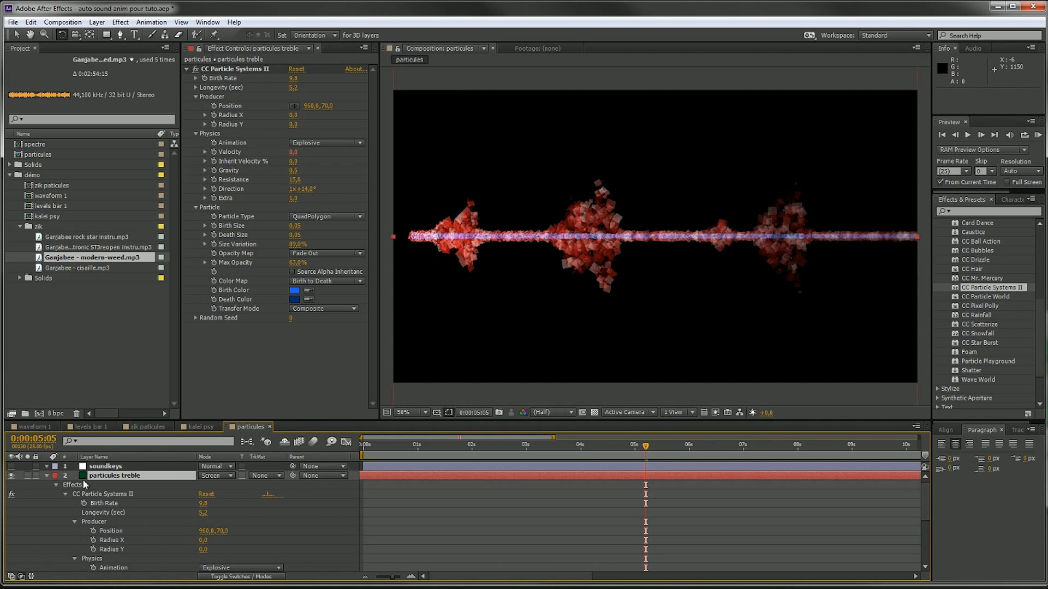
{"action": "scroll", "coordinate": [163, 507], "scroll_direction": "down", "scroll_amount": 4}
{"action": "left_click_drag", "start_coordinate": [232, 522], "coordinate": [91, 531]}
{"action": "scroll", "coordinate": [91, 533], "scroll_direction": "up", "scroll_amount": 5}
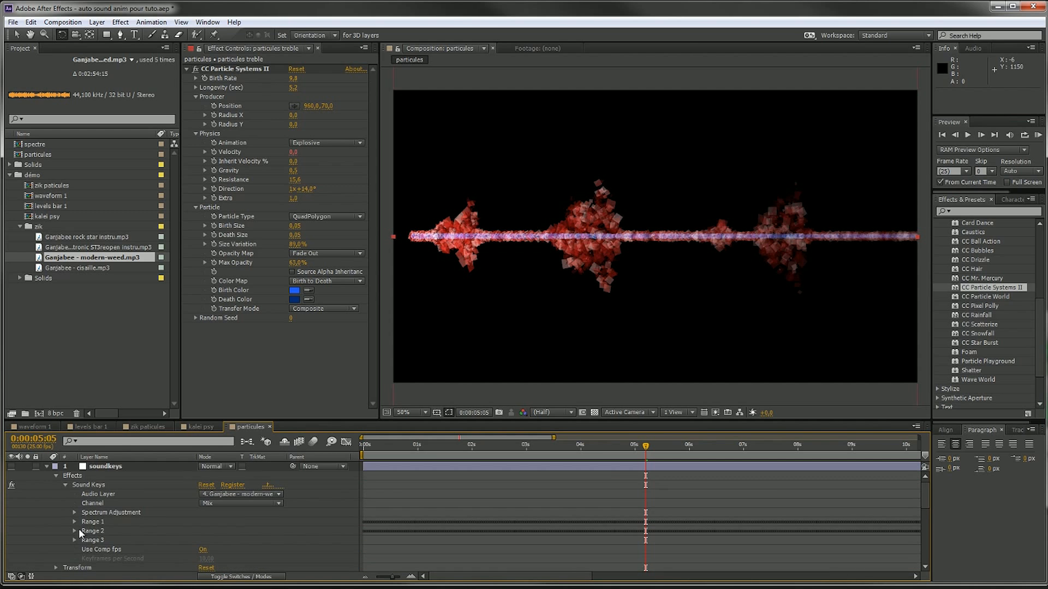
{"action": "left_click", "coordinate": [74, 530]}
{"action": "scroll", "coordinate": [100, 529], "scroll_direction": "down", "scroll_amount": 4}
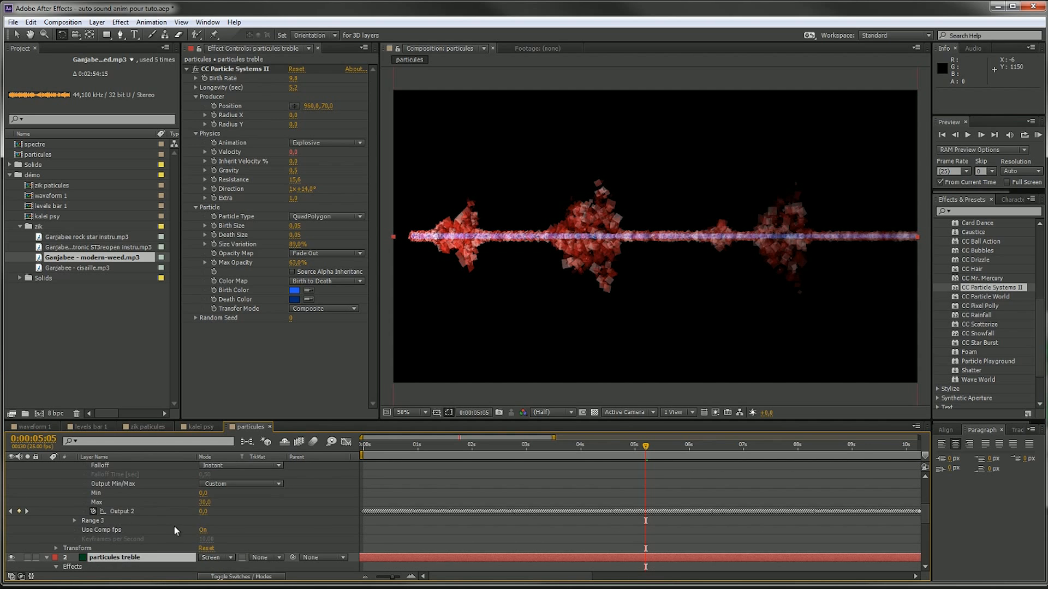
{"action": "scroll", "coordinate": [173, 525], "scroll_direction": "down", "scroll_amount": 5}
{"action": "mouse_move", "coordinate": [230, 502]}
{"action": "left_mouse_down"}
{"action": "mouse_move", "coordinate": [198, 460]}
{"action": "mouse_move", "coordinate": [155, 504]}
{"action": "mouse_move", "coordinate": [149, 480]}
{"action": "left_mouse_up"}
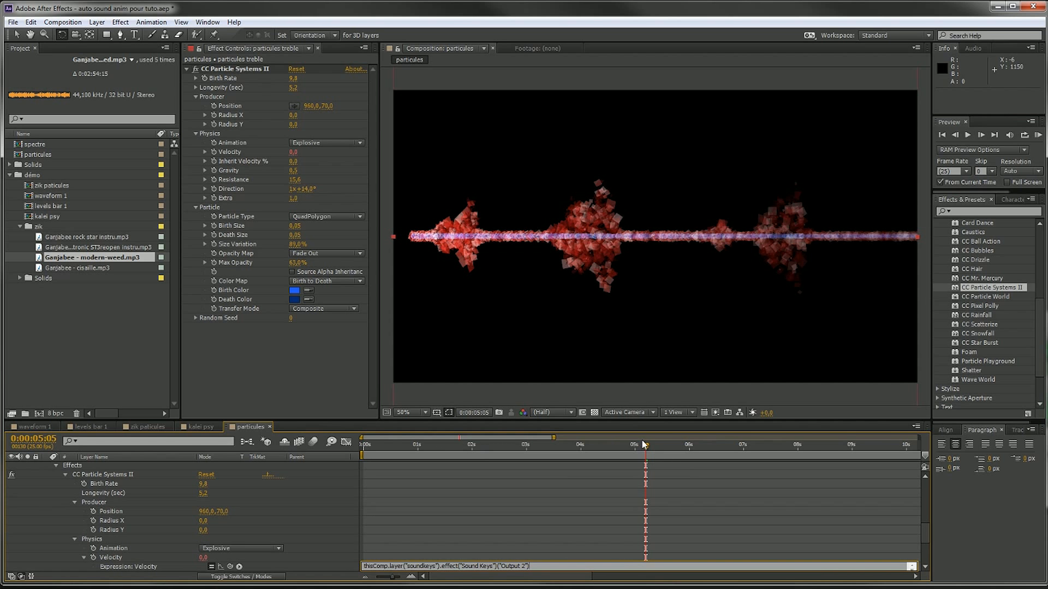
{"action": "left_click_drag", "start_coordinate": [641, 439], "coordinate": [640, 406]}
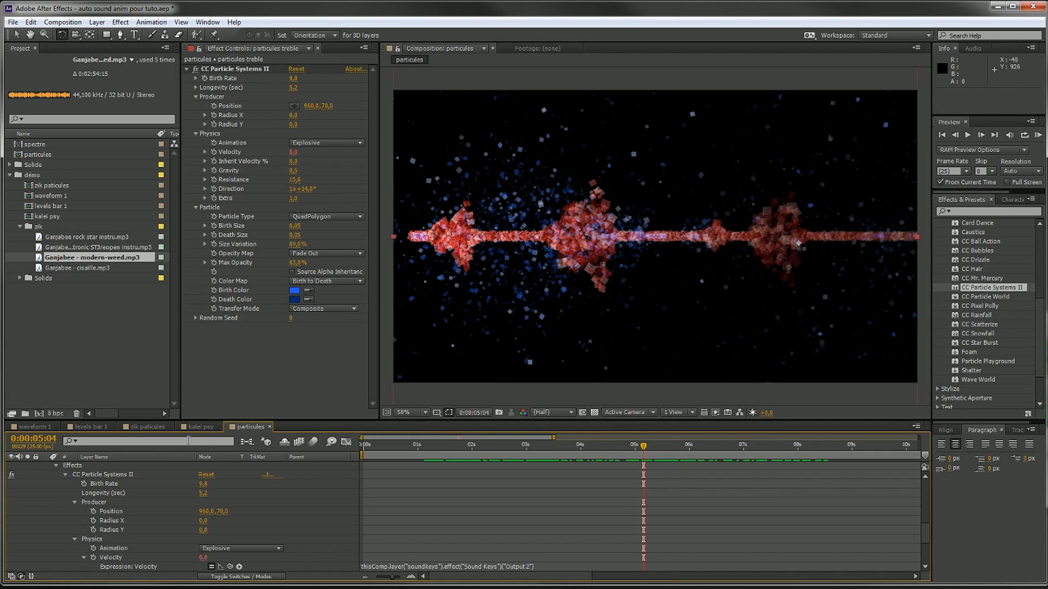
Set the Range 2 Max of the soundkeys layer's Sound Keys effect to 10 and apply the effect
{"action": "scroll", "coordinate": [159, 506], "scroll_direction": "up", "scroll_amount": 6}
{"action": "left_click", "coordinate": [104, 467]}
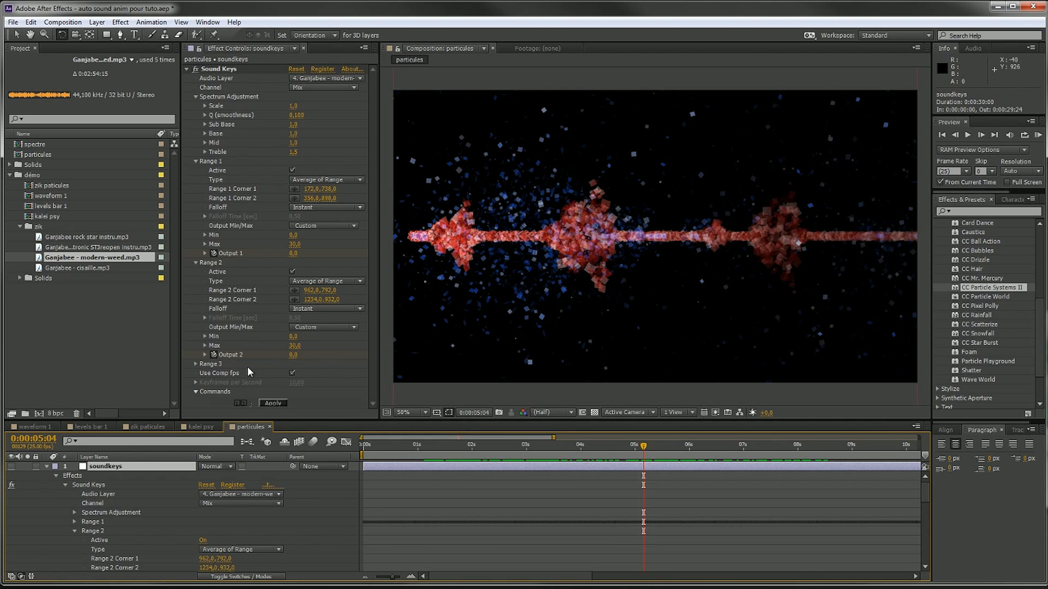
{"action": "left_click", "coordinate": [293, 346]}
{"action": "type", "text": "10"}
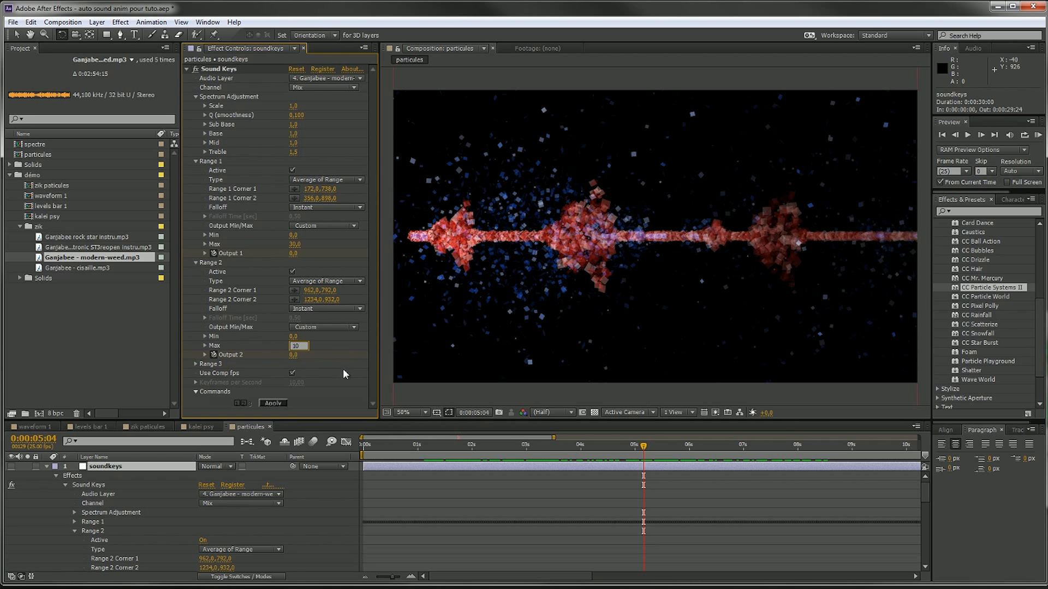
{"action": "left_click", "coordinate": [268, 404]}
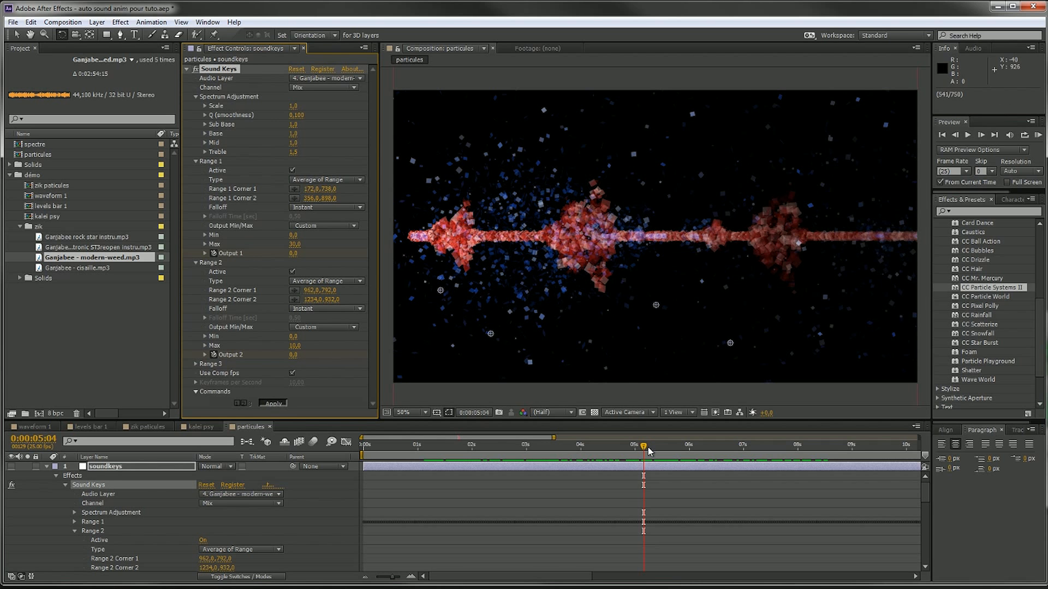
Play a RAM preview of the particules composition from the beginning, stop it, and collapse the soundkeys and particules treble layers
{"action": "left_click", "coordinate": [618, 446]}
{"action": "left_click_drag", "start_coordinate": [617, 447], "coordinate": [315, 442]}
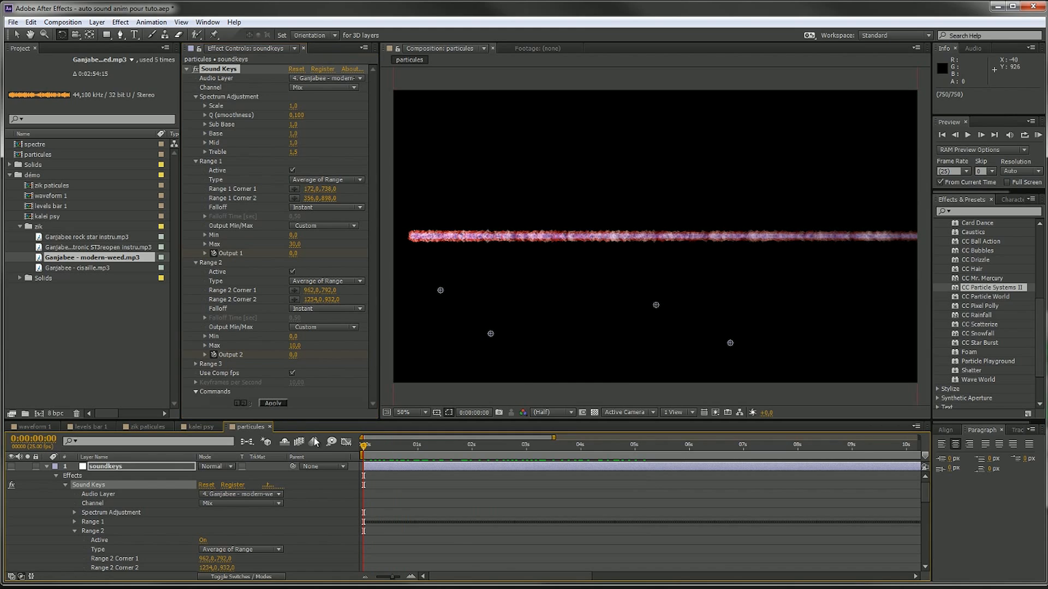
{"action": "key", "text": "KP_0"}
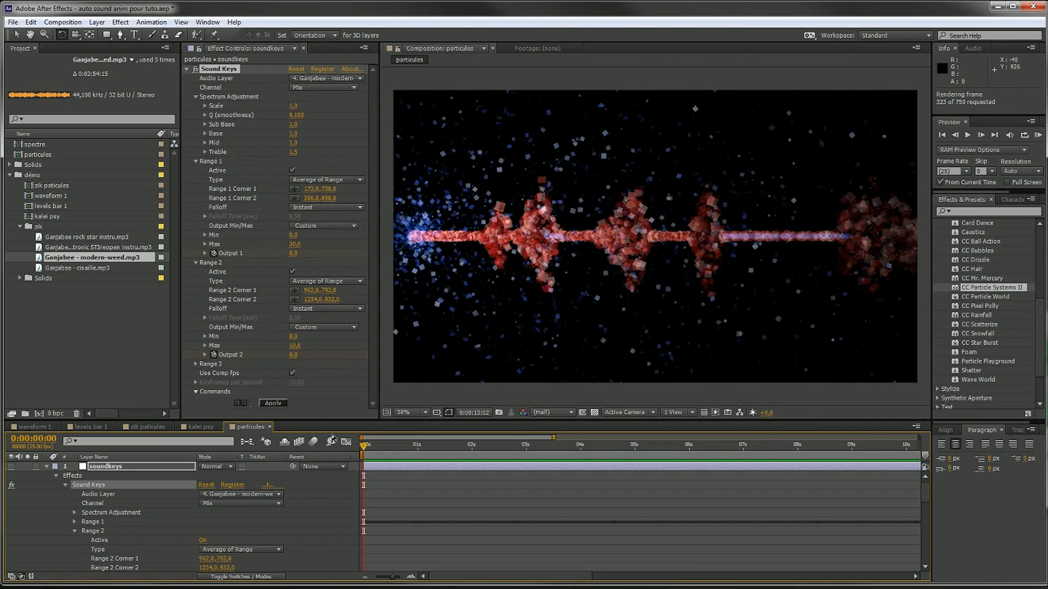
{"action": "key", "text": "space"}
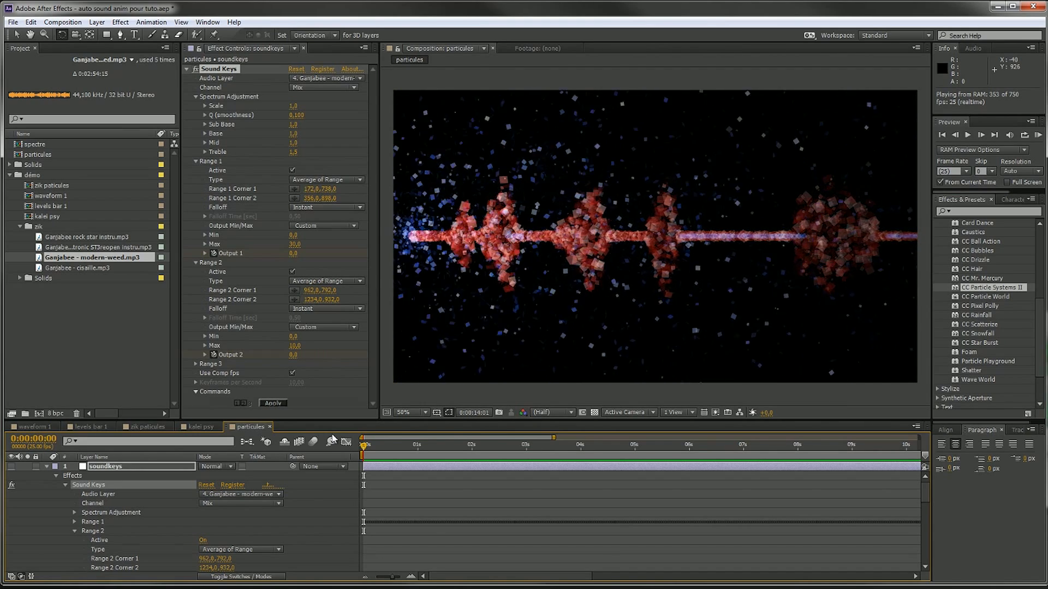
{"action": "key", "text": "space"}
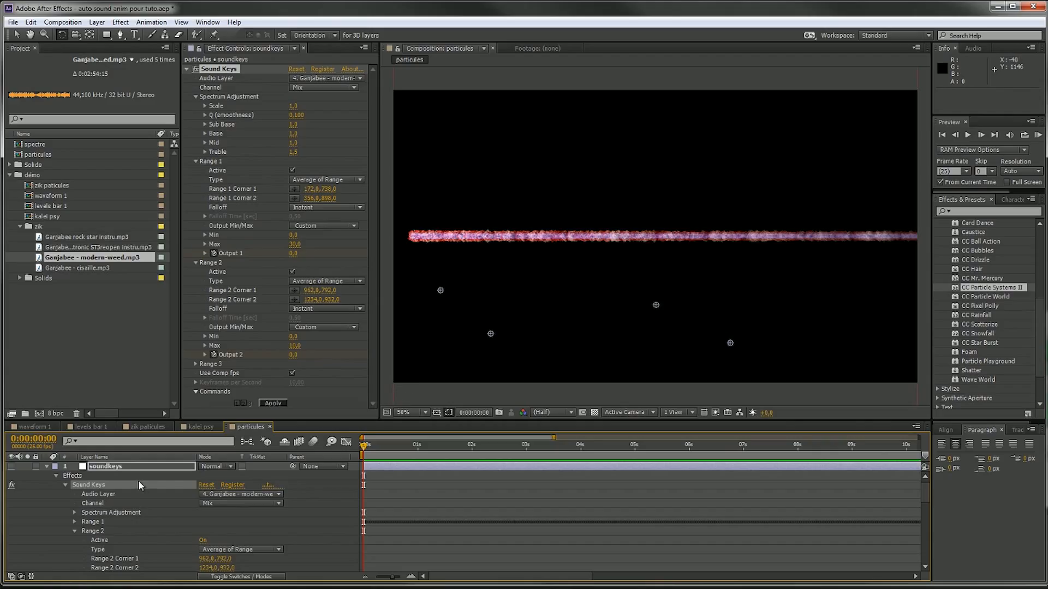
{"action": "left_click", "coordinate": [46, 467]}
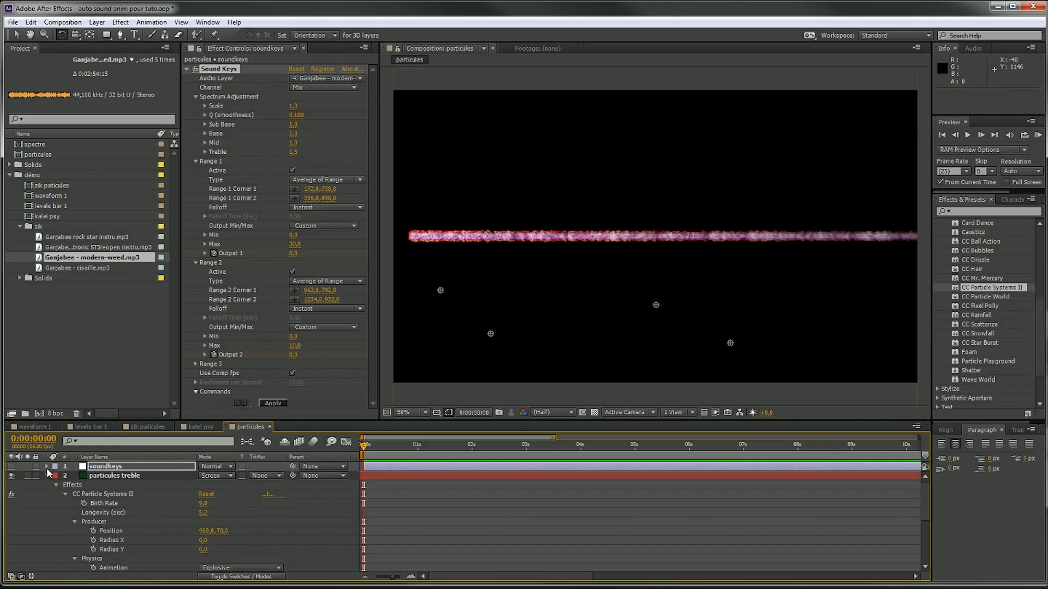
{"action": "left_click", "coordinate": [47, 475]}
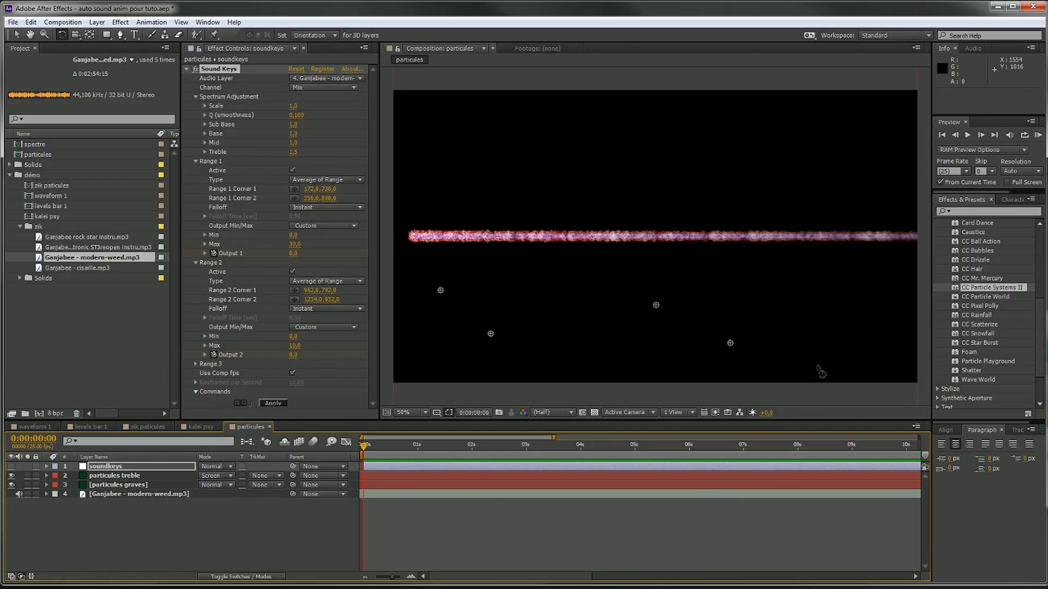
Show the soundkeys layer and scrub to 0:00:04:12 to examine the audio spectrum, its two ranges and outputs
{"action": "scroll", "coordinate": [993, 349], "scroll_direction": "up", "scroll_amount": 6}
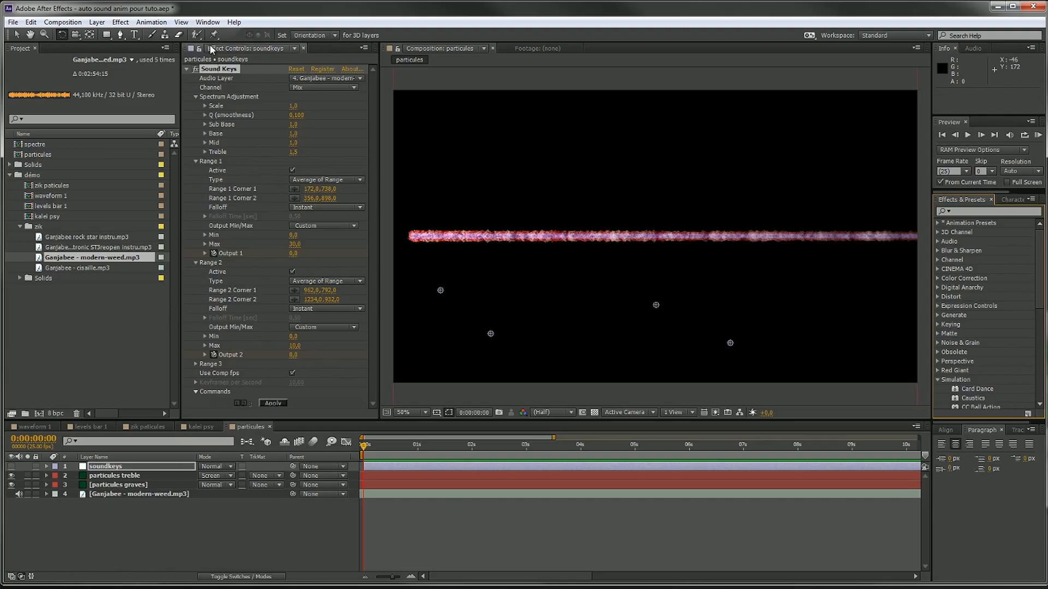
{"action": "left_click", "coordinate": [11, 466]}
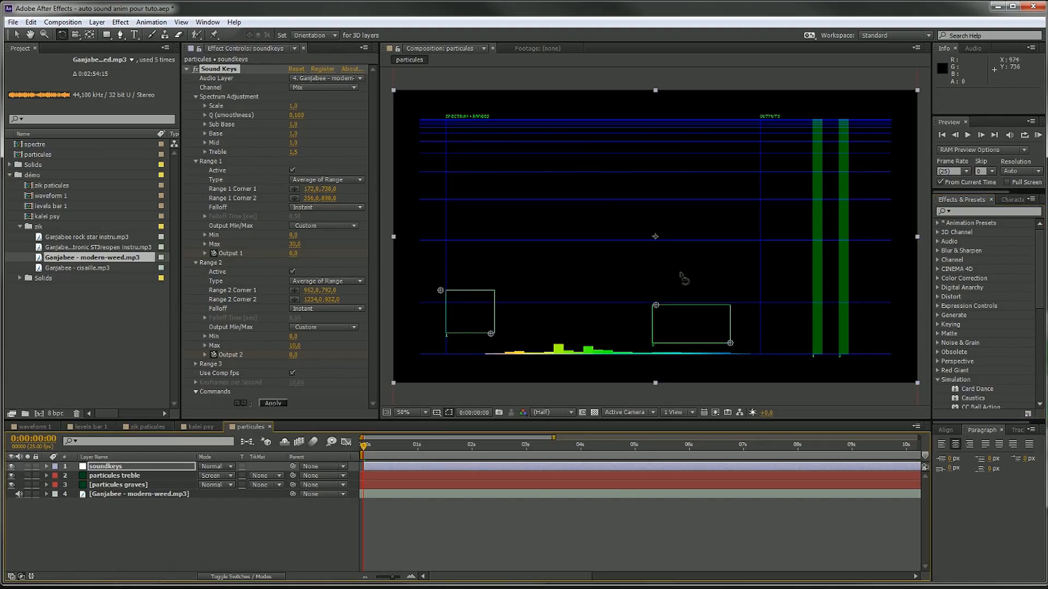
{"action": "left_click_drag", "start_coordinate": [543, 446], "coordinate": [615, 447]}
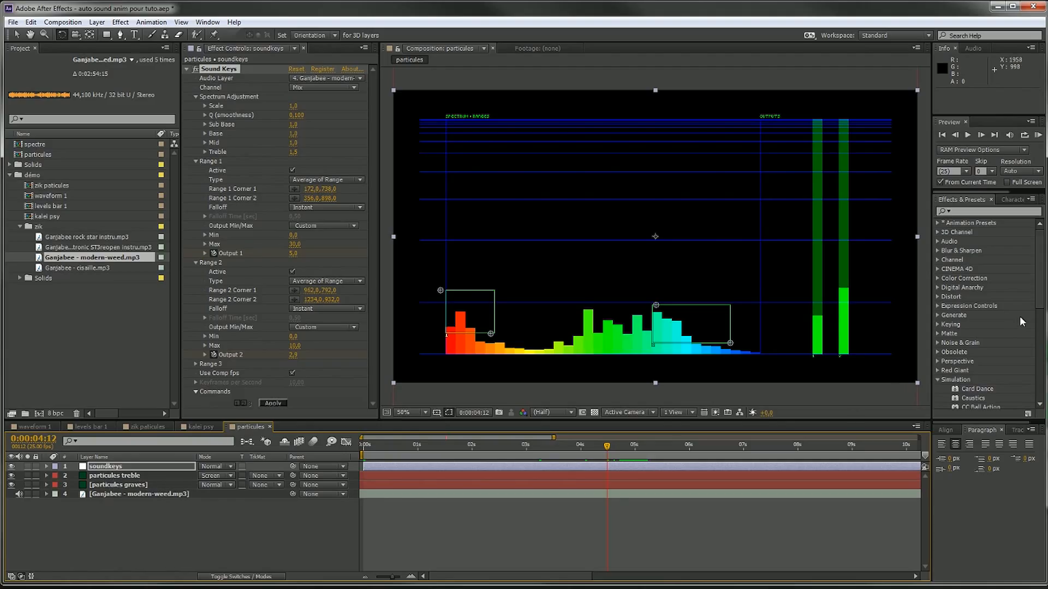
Browse the Trapcode effects and point out Particular and Sound Keys
{"action": "scroll", "coordinate": [1017, 317], "scroll_direction": "down", "scroll_amount": 3}
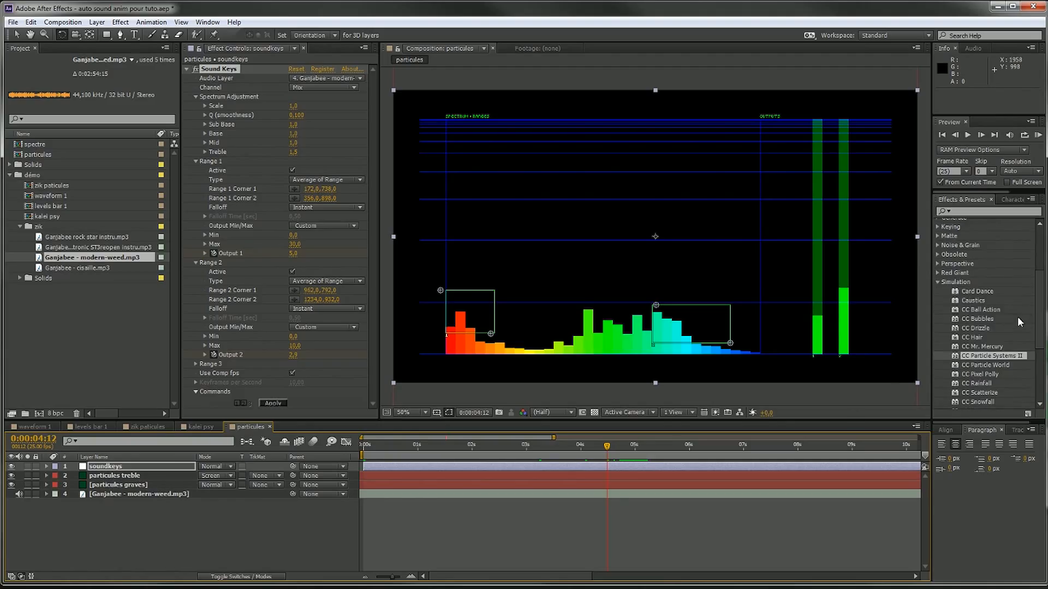
{"action": "left_click", "coordinate": [938, 281]}
{"action": "left_click", "coordinate": [938, 386]}
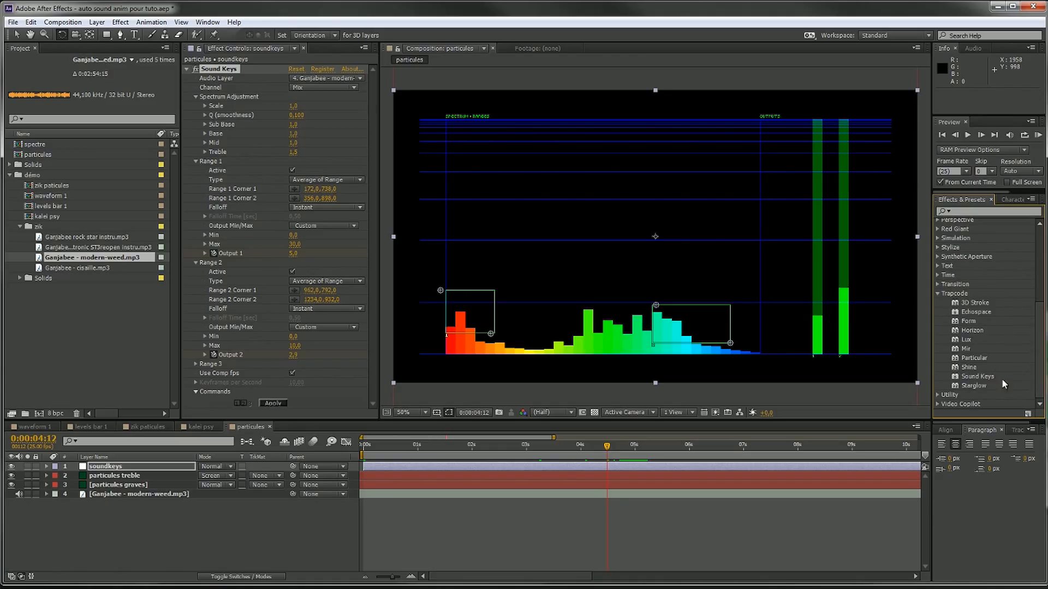
{"action": "left_click", "coordinate": [974, 358]}
{"action": "left_click", "coordinate": [977, 377]}
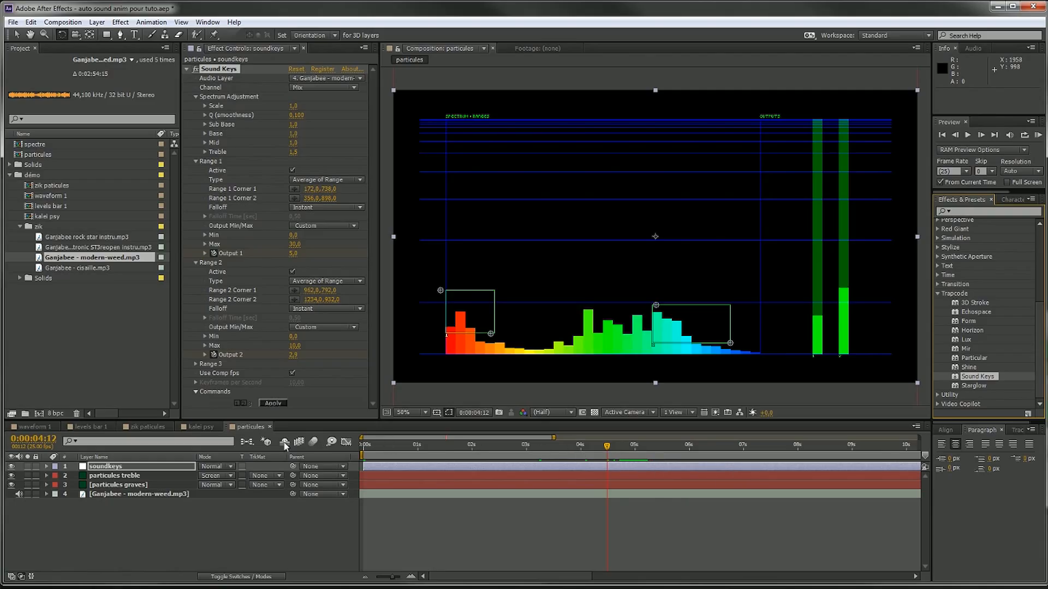
Hide the soundkeys layer and scrub onward through the particle animation
{"action": "left_click", "coordinate": [11, 467]}
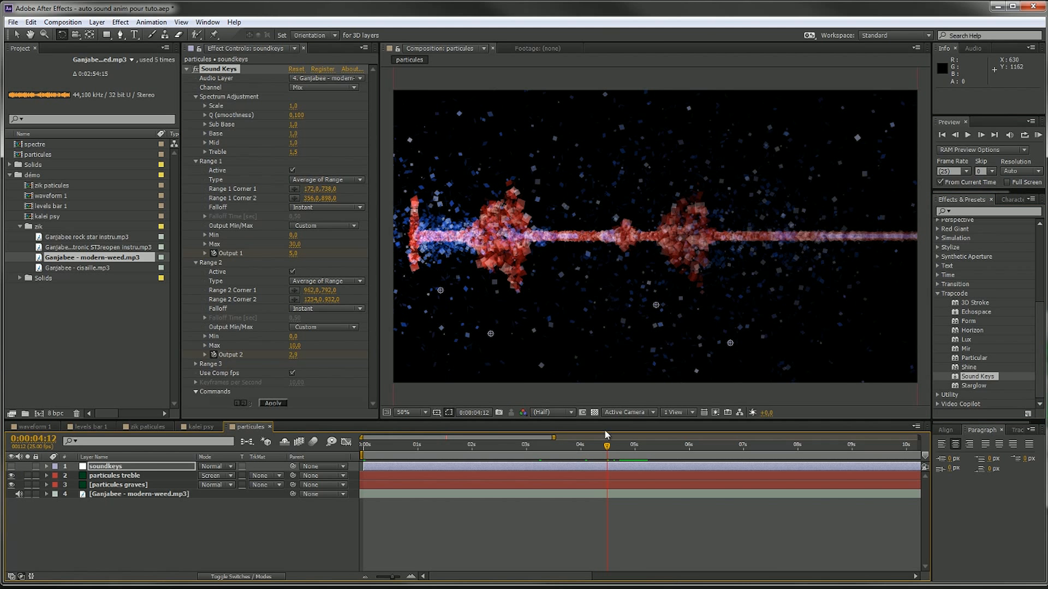
{"action": "left_click", "coordinate": [597, 450]}
{"action": "left_click_drag", "start_coordinate": [597, 451], "coordinate": [700, 451]}
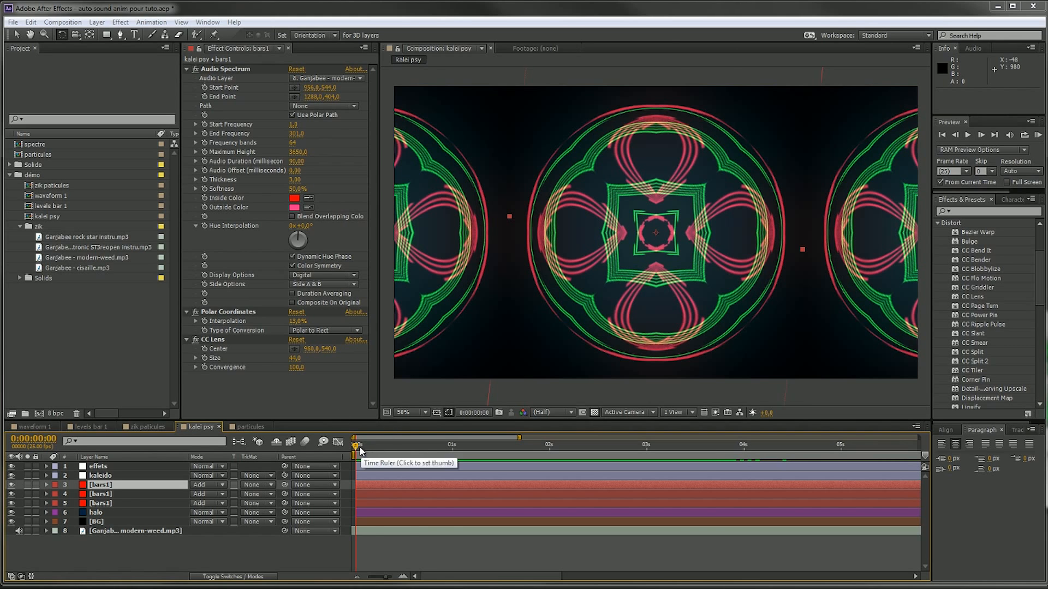
Scrub through the kalei psy demo composition to examine its kaleidoscope animation at several times up to about 14 seconds
{"action": "left_click_drag", "start_coordinate": [359, 443], "coordinate": [497, 450]}
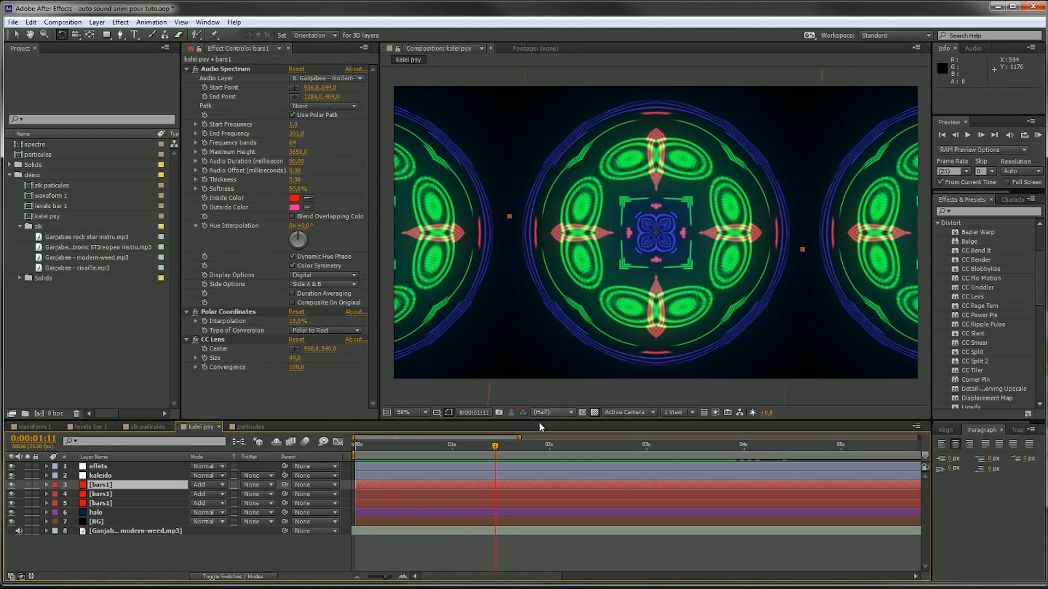
{"action": "left_click_drag", "start_coordinate": [497, 450], "coordinate": [860, 431]}
{"action": "left_click_drag", "start_coordinate": [468, 576], "coordinate": [711, 532]}
{"action": "mouse_move", "coordinate": [757, 450]}
{"action": "left_mouse_down"}
{"action": "mouse_move", "coordinate": [843, 443]}
{"action": "mouse_move", "coordinate": [775, 453]}
{"action": "left_mouse_up"}
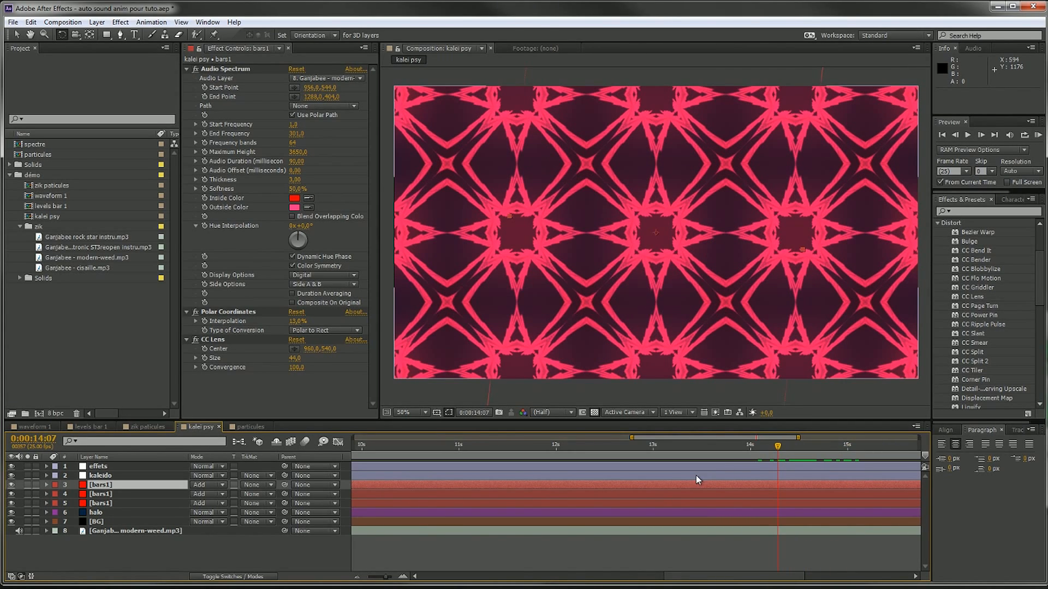
{"action": "left_click_drag", "start_coordinate": [404, 446], "coordinate": [461, 447]}
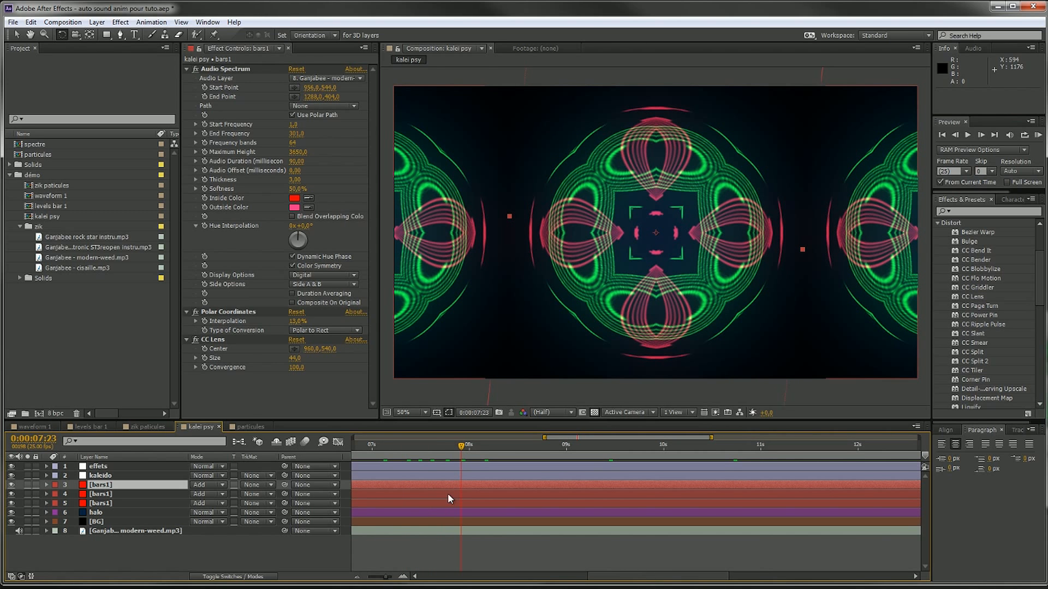
Create an HDTV 1080 25 composition named kaleido, 30 seconds long, and add Ganjabee - modern-weed.mp3 to it
{"action": "right_click", "coordinate": [112, 354]}
{"action": "left_click", "coordinate": [146, 362]}
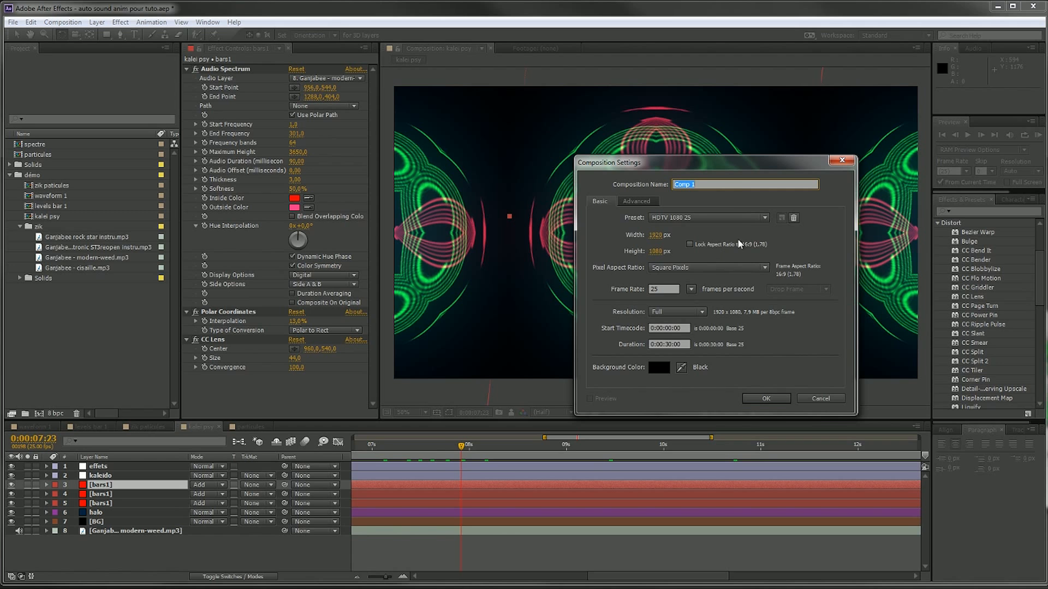
{"action": "type", "text": "kaleido"}
{"action": "left_click", "coordinate": [762, 399]}
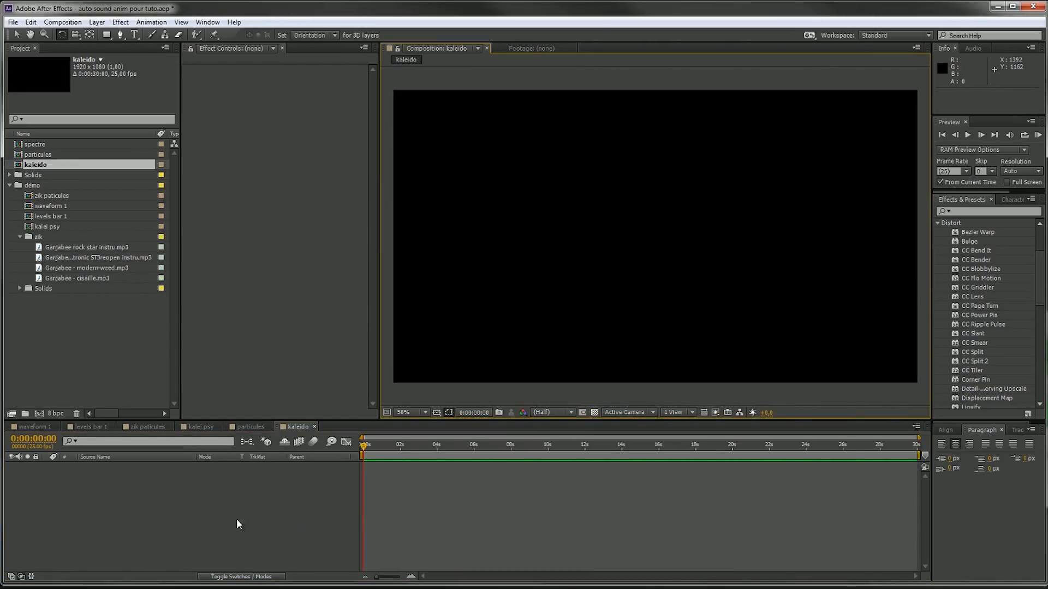
{"action": "left_click_drag", "start_coordinate": [98, 272], "coordinate": [172, 521]}
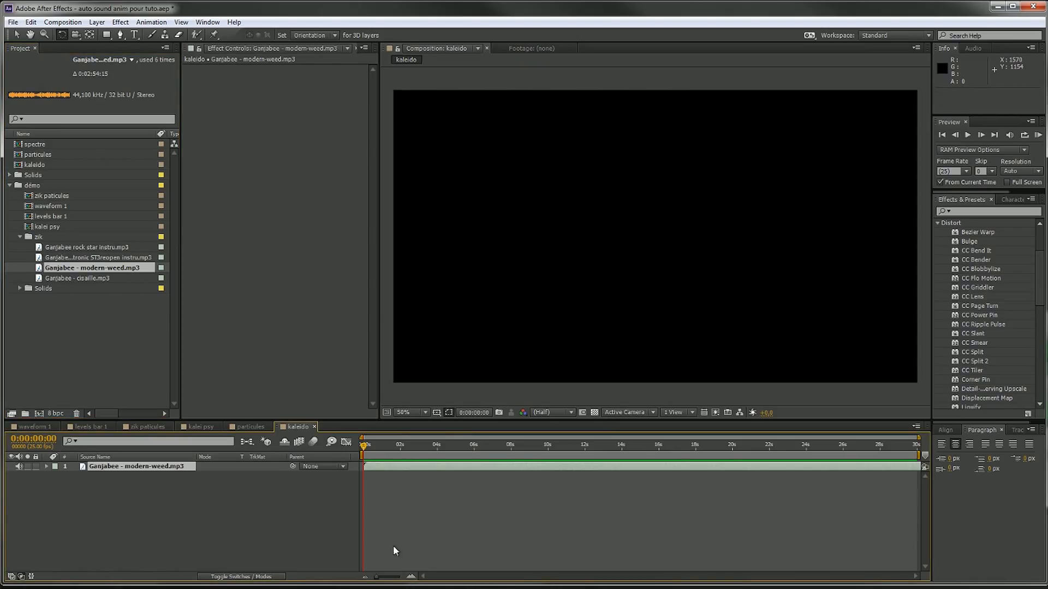
Create a solid named barres1 in the kaleido composition
{"action": "right_click", "coordinate": [161, 497]}
{"action": "mouse_move", "coordinate": [229, 382]}
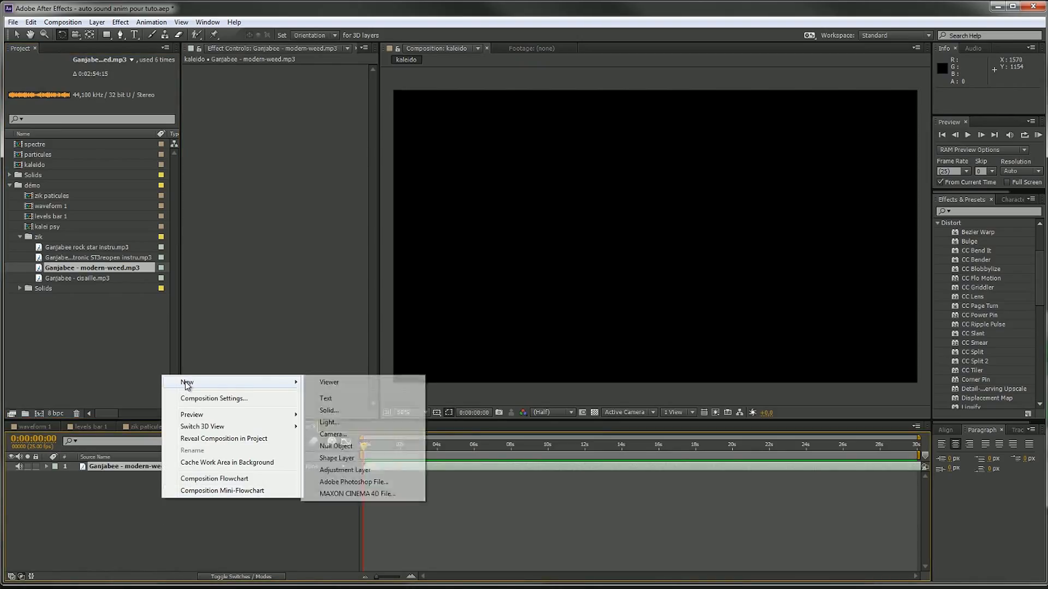
{"action": "left_click", "coordinate": [368, 412]}
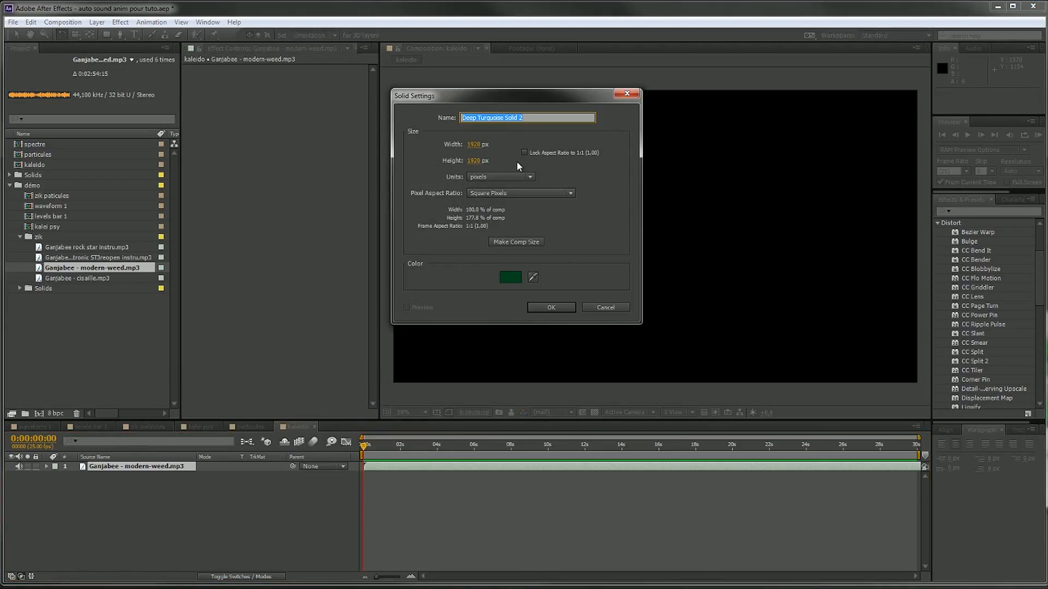
{"action": "type", "text": "barres1"}
{"action": "key", "text": "Return"}
Apply Audio Spectrum to barres1 and use Ganjabee - modern-weed.mp3 as its audio layer
{"action": "scroll", "coordinate": [1018, 262], "scroll_direction": "up", "scroll_amount": 3}
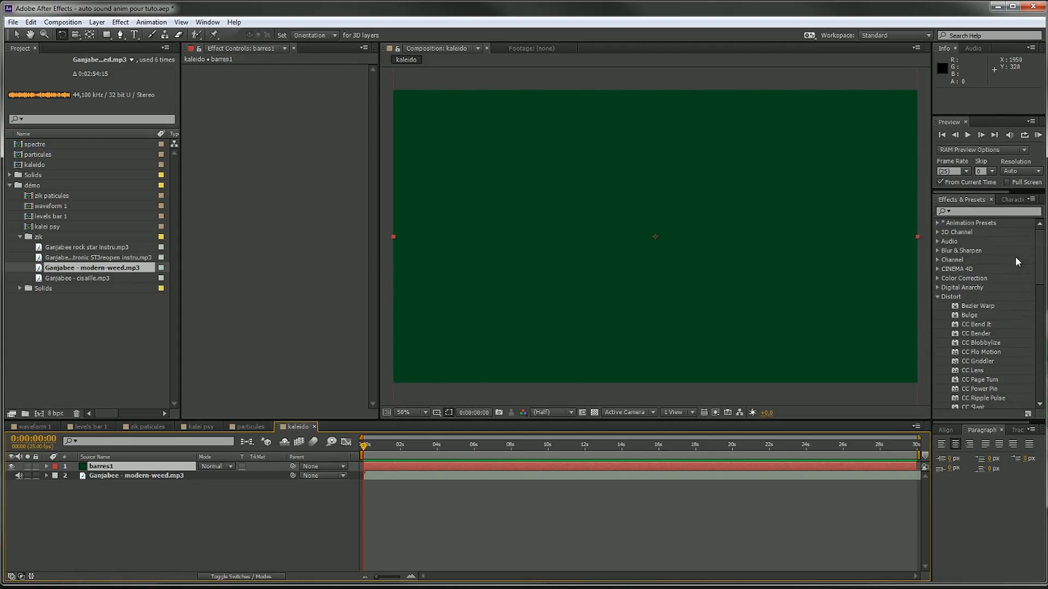
{"action": "left_click", "coordinate": [982, 211]}
{"action": "type", "text": "spectr"}
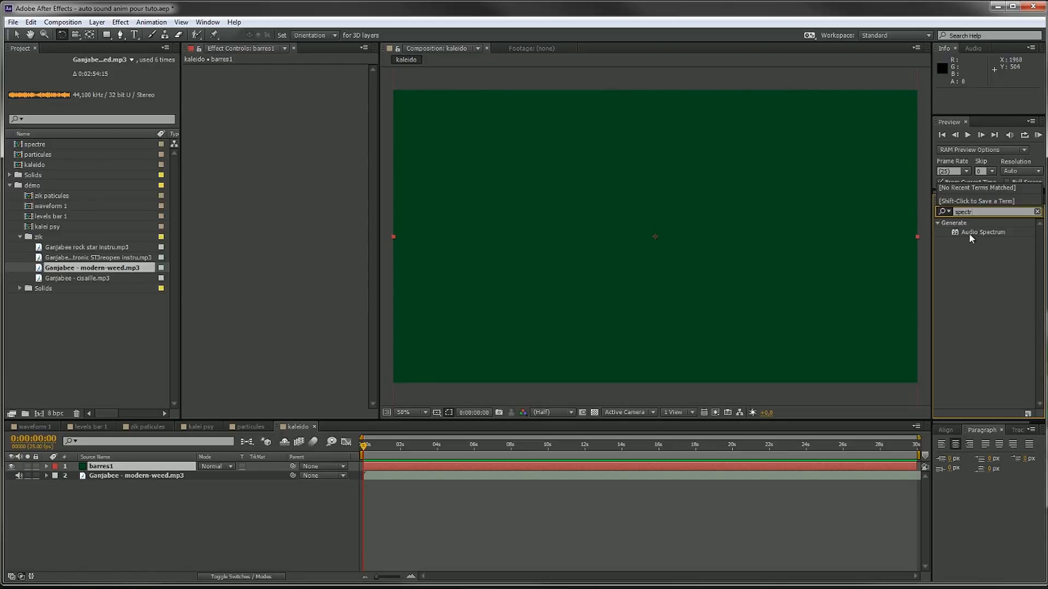
{"action": "left_click_drag", "start_coordinate": [990, 234], "coordinate": [575, 238]}
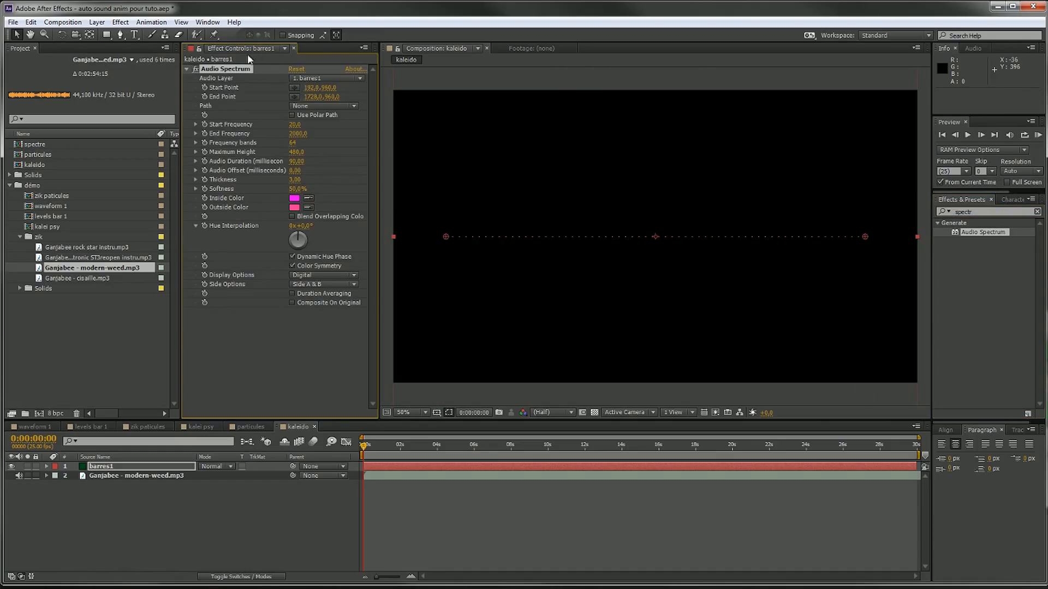
{"action": "left_click", "coordinate": [319, 76]}
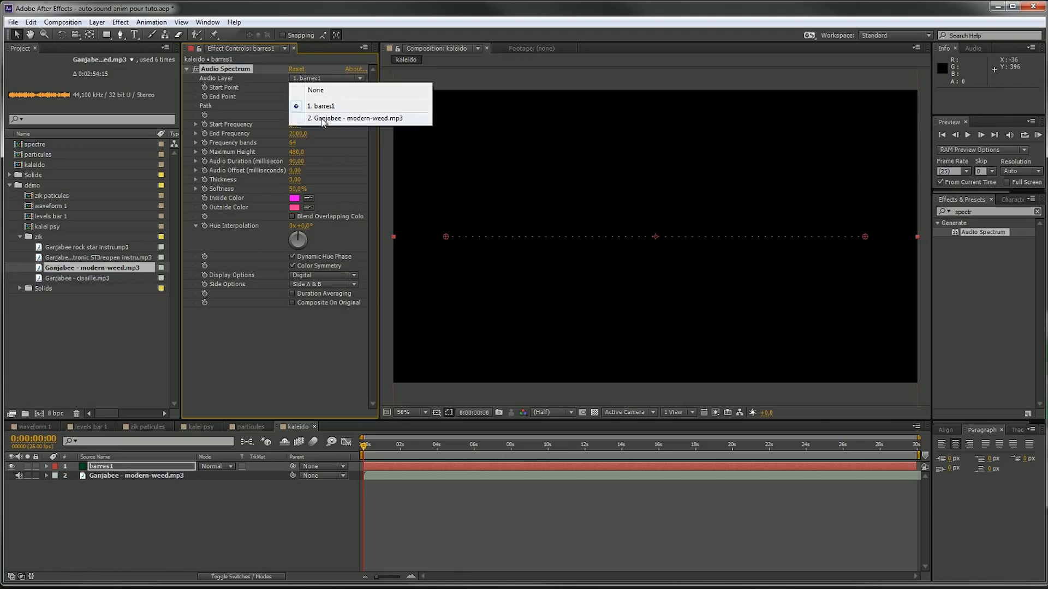
{"action": "left_click", "coordinate": [339, 118]}
Display the music layer's waveform and slide the layer earlier to an in point of about -0:01:21:24, checking the spectrum at several times
{"action": "left_click_drag", "start_coordinate": [419, 445], "coordinate": [527, 443]}
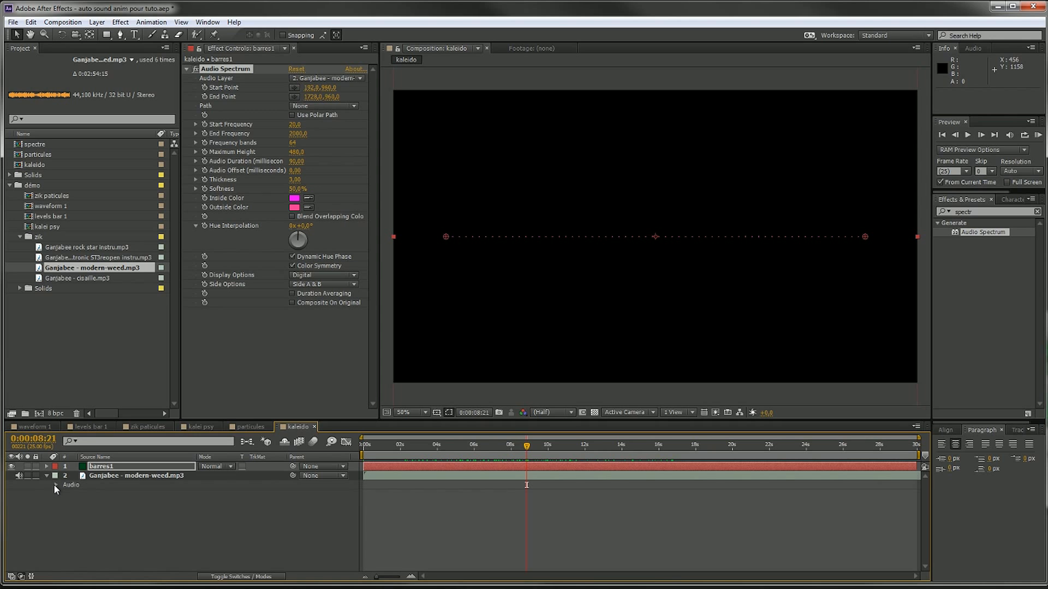
{"action": "left_click", "coordinate": [55, 484]}
{"action": "left_click", "coordinate": [66, 501]}
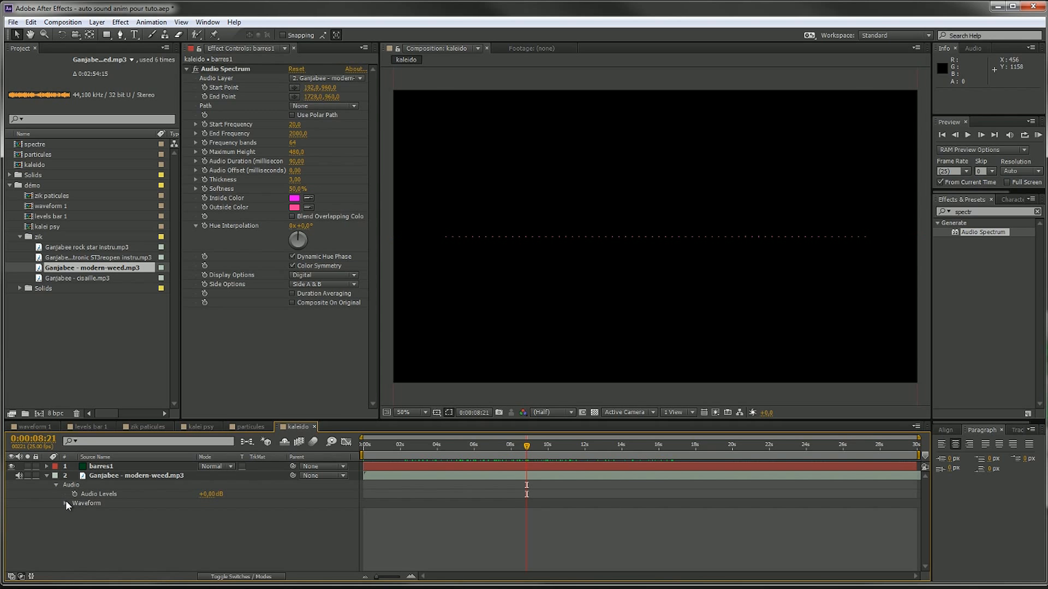
{"action": "left_click", "coordinate": [828, 473]}
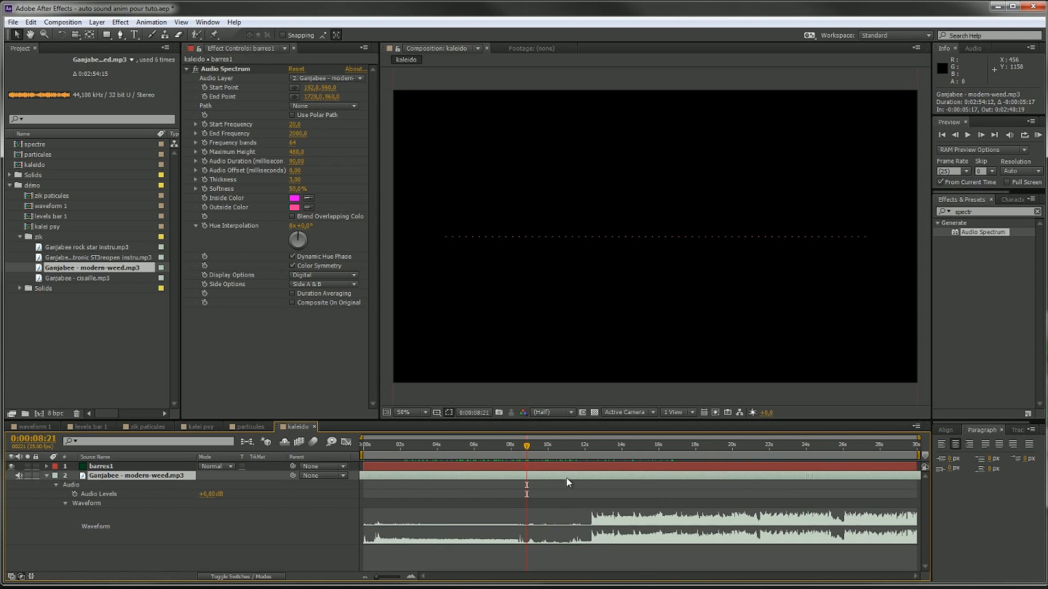
{"action": "left_click_drag", "start_coordinate": [902, 479], "coordinate": [446, 516]}
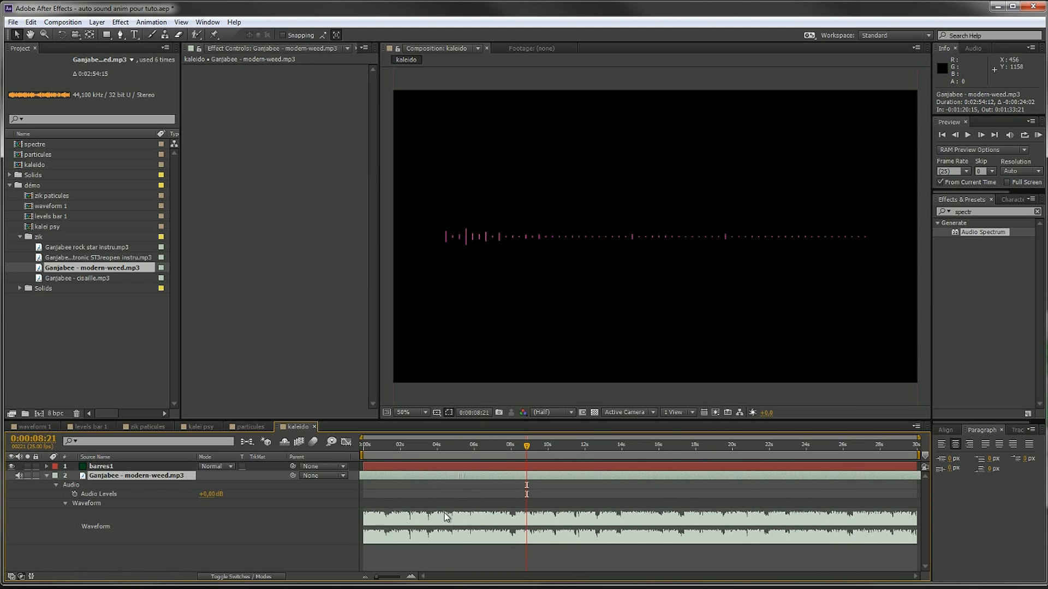
{"action": "left_click", "coordinate": [385, 445]}
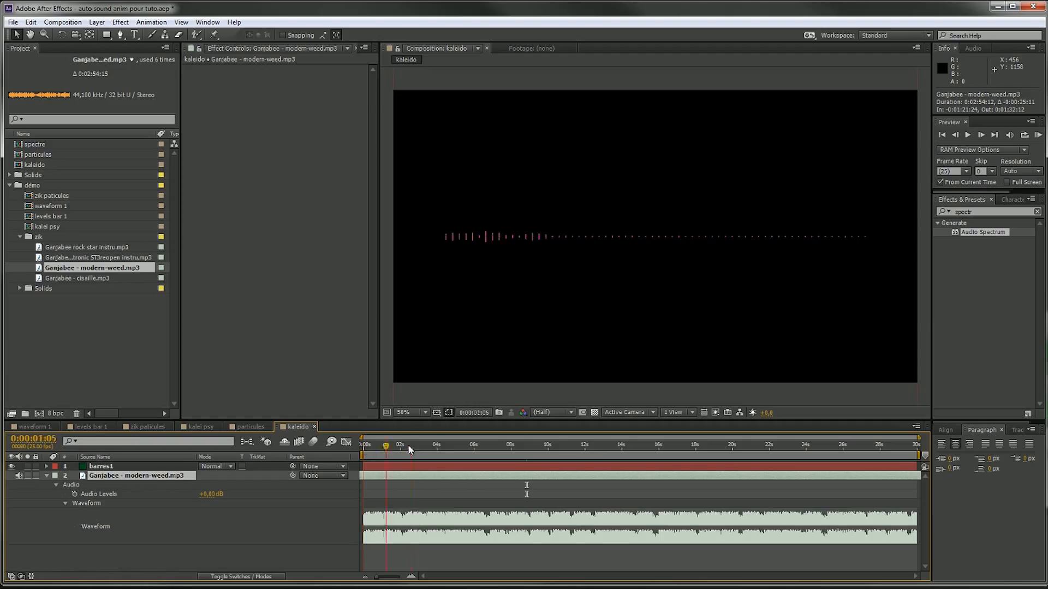
{"action": "left_click", "coordinate": [418, 445]}
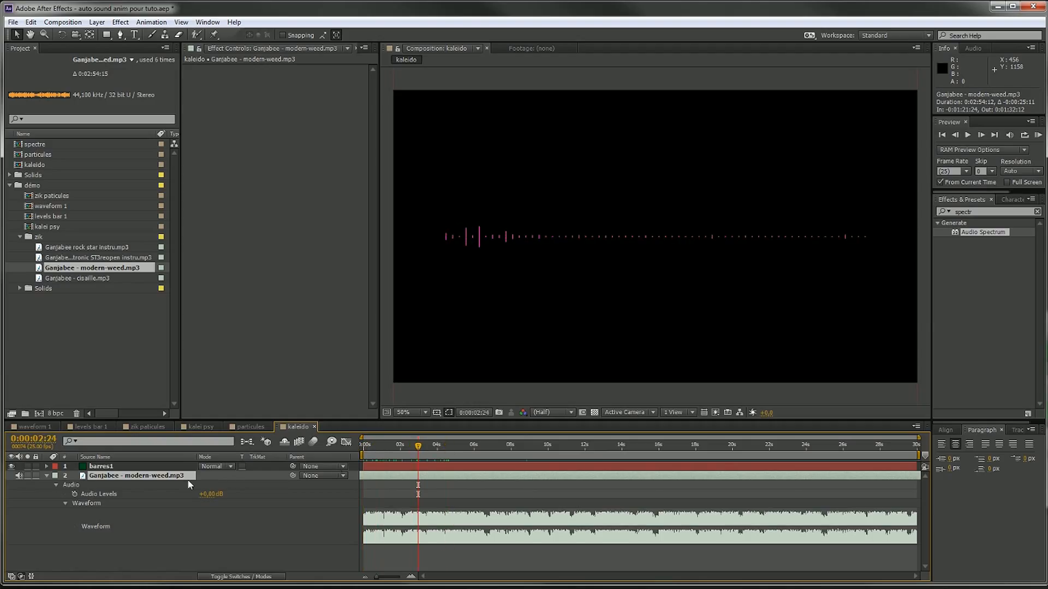
Turn on Use Polar Path for the barres1 spectrum, with its start point at 960, 960 and a maximum height of about 8330
{"action": "left_click", "coordinate": [104, 468]}
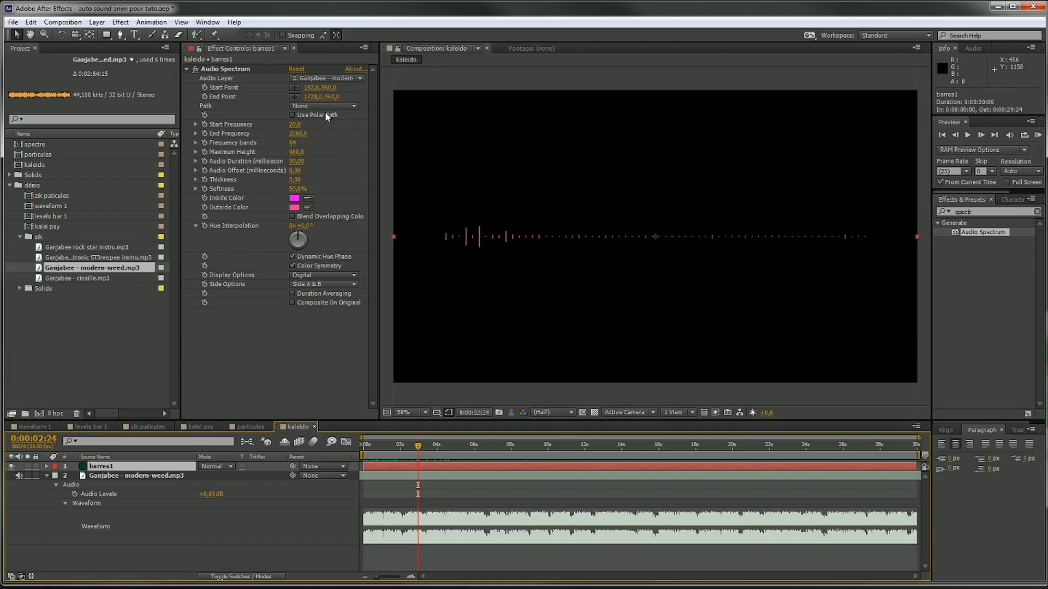
{"action": "left_click", "coordinate": [291, 115]}
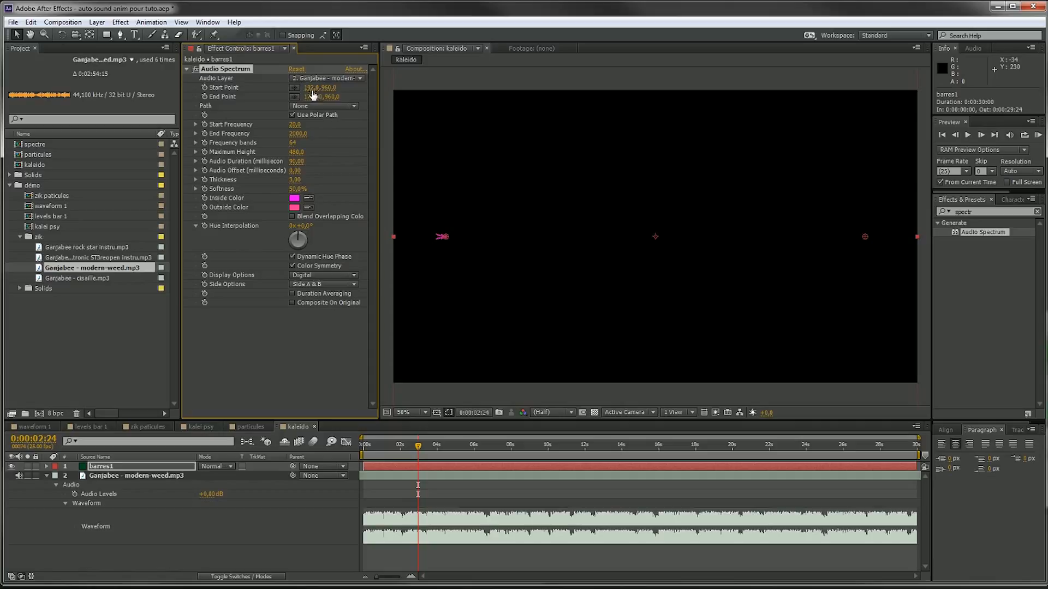
{"action": "left_click_drag", "start_coordinate": [310, 87], "coordinate": [730, 89]}
{"action": "left_click_drag", "start_coordinate": [296, 152], "coordinate": [700, 127]}
{"action": "left_click_drag", "start_coordinate": [418, 446], "coordinate": [533, 439]}
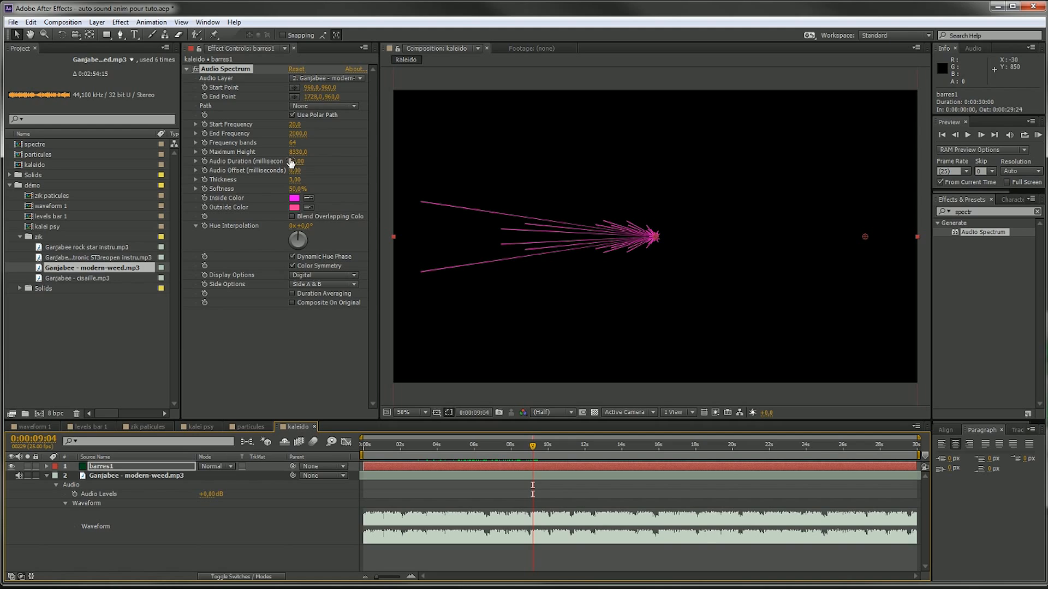
Set the spectrum's maximum height to 7860 and its frequency range to 1–901, and scrub to check the rays
{"action": "mouse_move", "coordinate": [295, 152]}
{"action": "left_mouse_down"}
{"action": "mouse_move", "coordinate": [278, 129]}
{"action": "mouse_move", "coordinate": [322, 130]}
{"action": "mouse_move", "coordinate": [256, 135]}
{"action": "mouse_move", "coordinate": [300, 137]}
{"action": "left_mouse_up"}
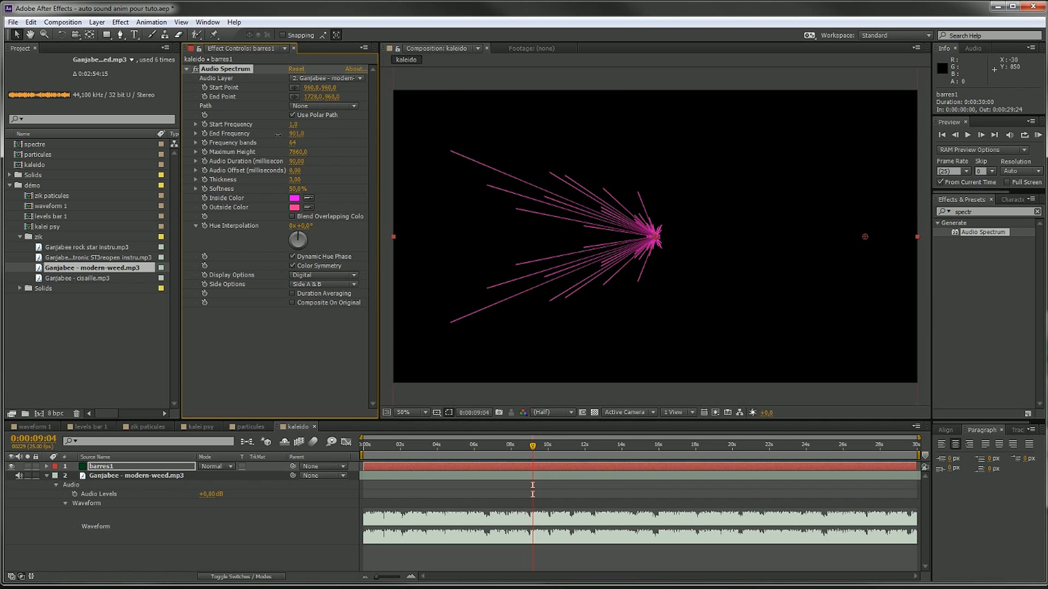
{"action": "left_click_drag", "start_coordinate": [524, 437], "coordinate": [601, 446]}
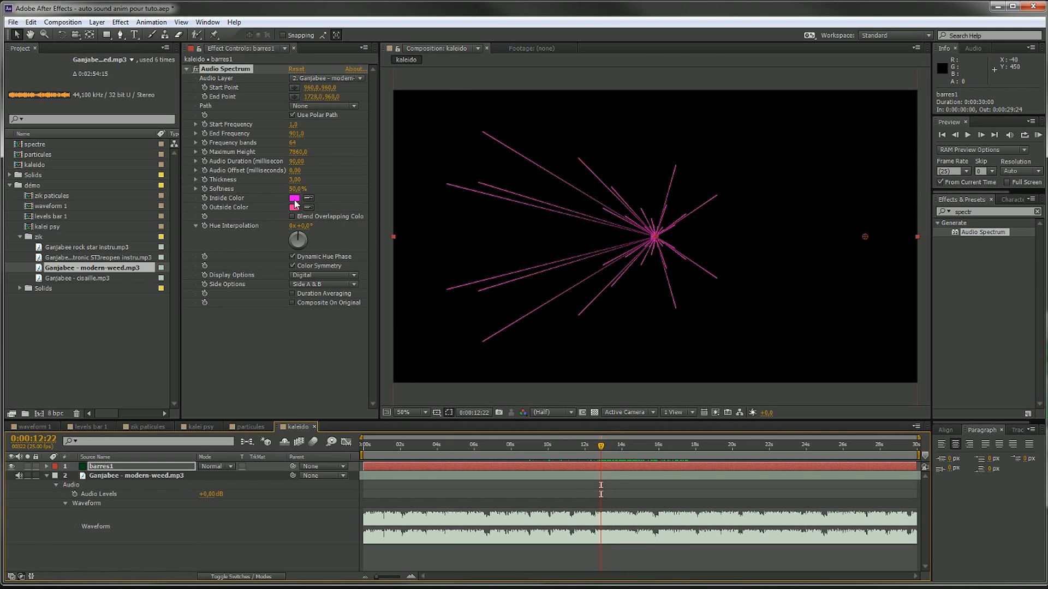
{"action": "left_click_drag", "start_coordinate": [601, 446], "coordinate": [466, 445]}
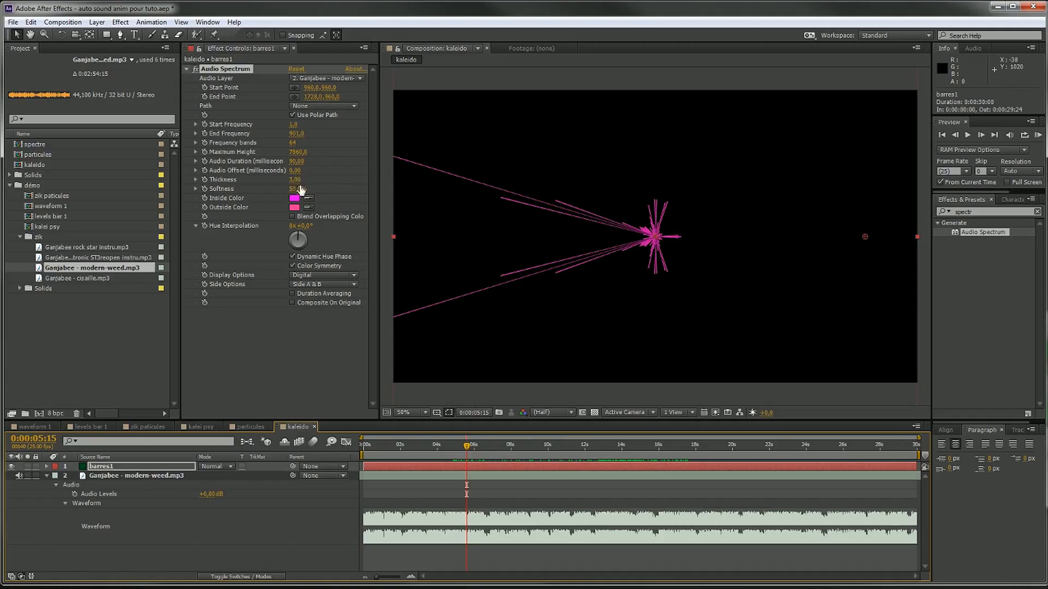
Set the spectrum's thickness to 5.30 and its inside color to bright green
{"action": "left_click_drag", "start_coordinate": [295, 179], "coordinate": [306, 180]}
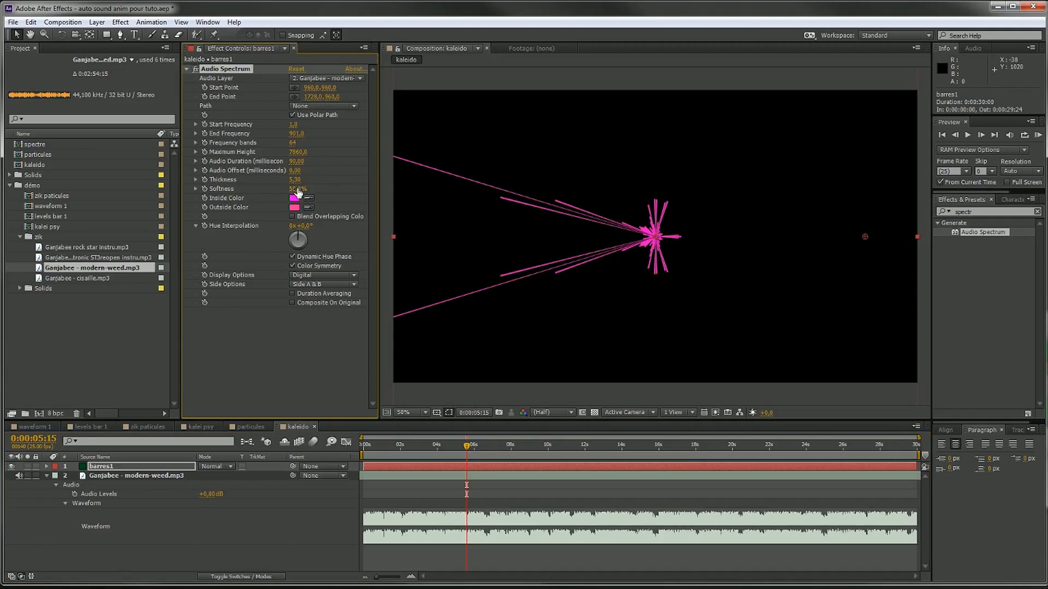
{"action": "left_click", "coordinate": [294, 198]}
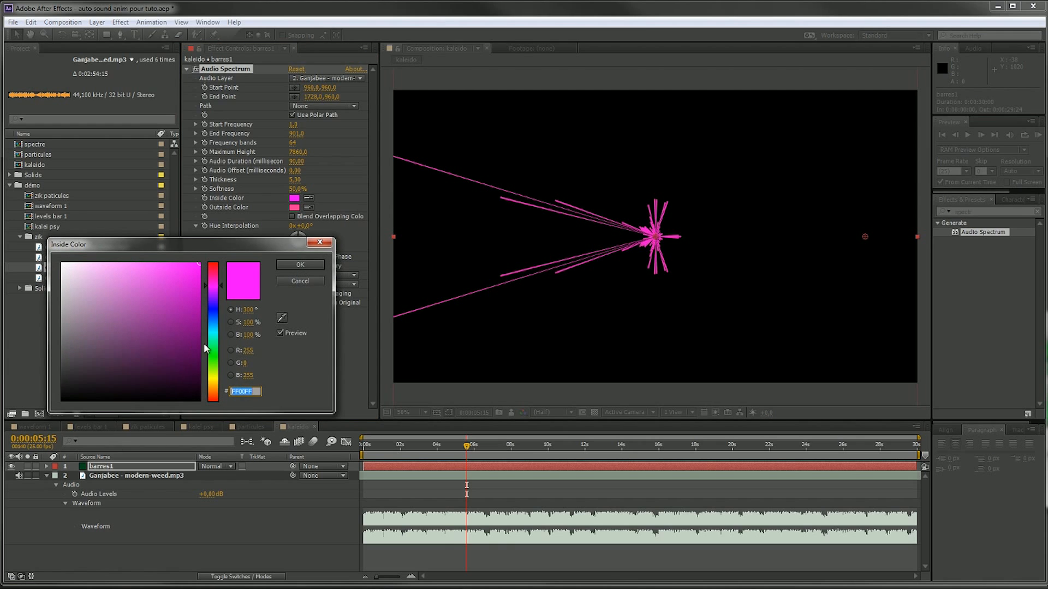
{"action": "left_click", "coordinate": [212, 356]}
{"action": "left_click", "coordinate": [191, 273]}
{"action": "left_click", "coordinate": [300, 264]}
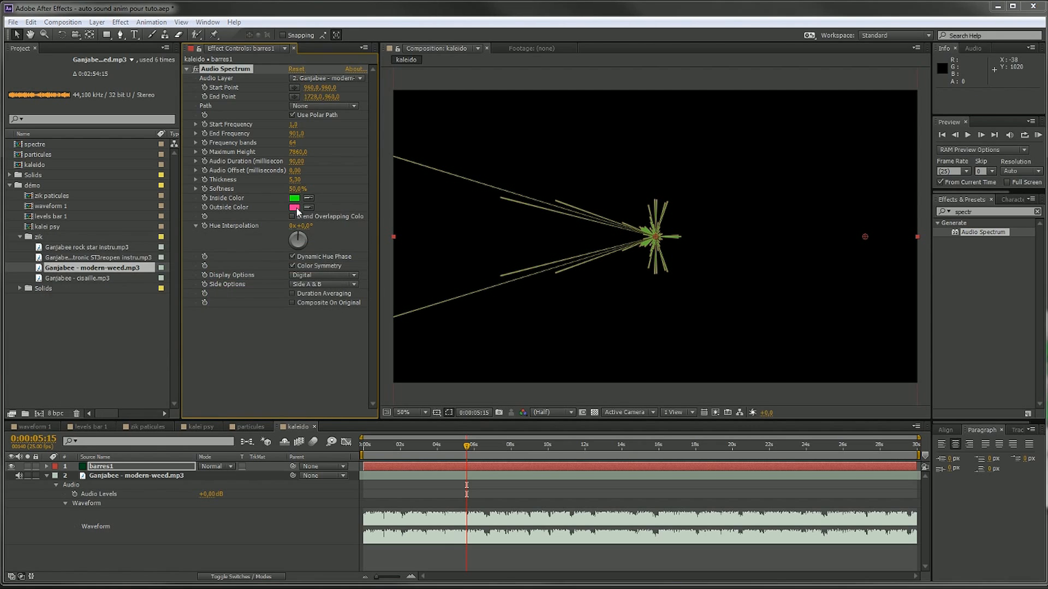
Set the spectrum's outside color to dark green, 01430F
{"action": "left_click", "coordinate": [295, 208]}
{"action": "left_click", "coordinate": [212, 350]}
{"action": "left_click", "coordinate": [197, 365]}
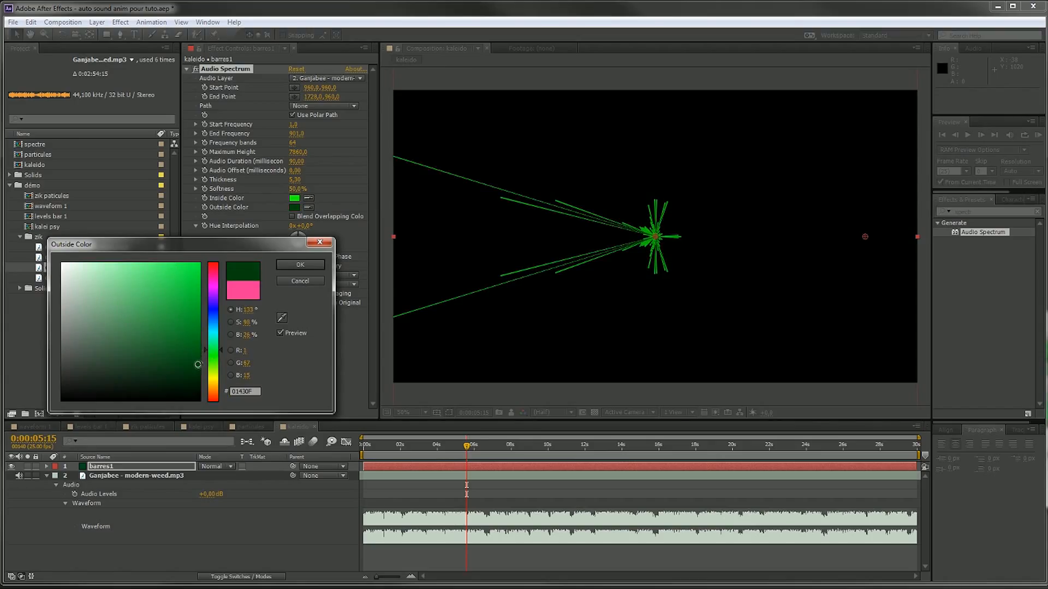
{"action": "left_click", "coordinate": [300, 265]}
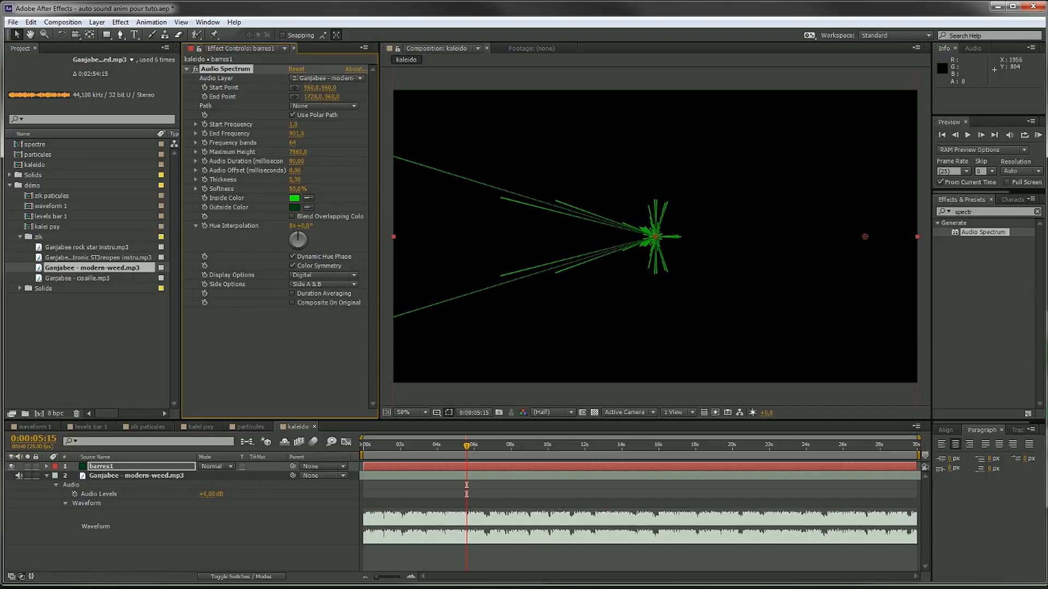
Add the Polar Coordinates distortion to barres1 below Audio Spectrum, using Rect to Polar conversion and 57% interpolation
{"action": "left_click", "coordinate": [1037, 212]}
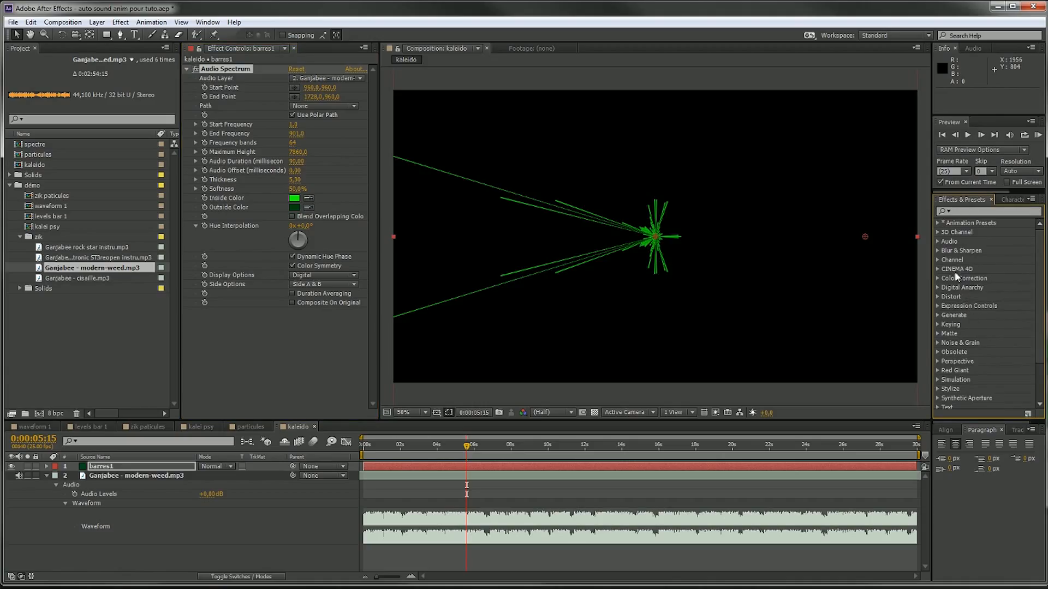
{"action": "left_click", "coordinate": [936, 296]}
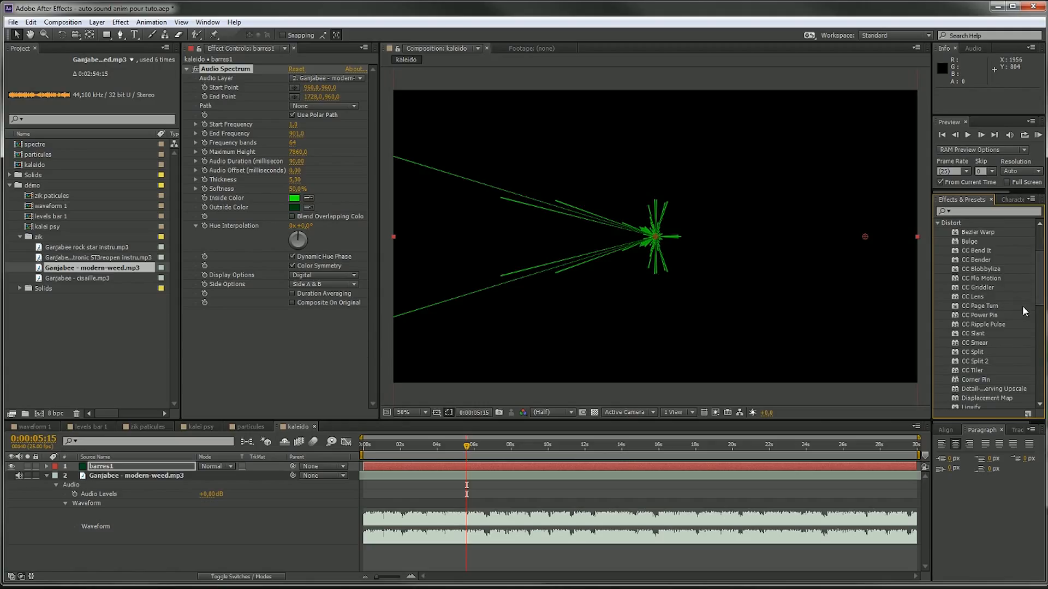
{"action": "scroll", "coordinate": [1007, 334], "scroll_direction": "down", "scroll_amount": 1}
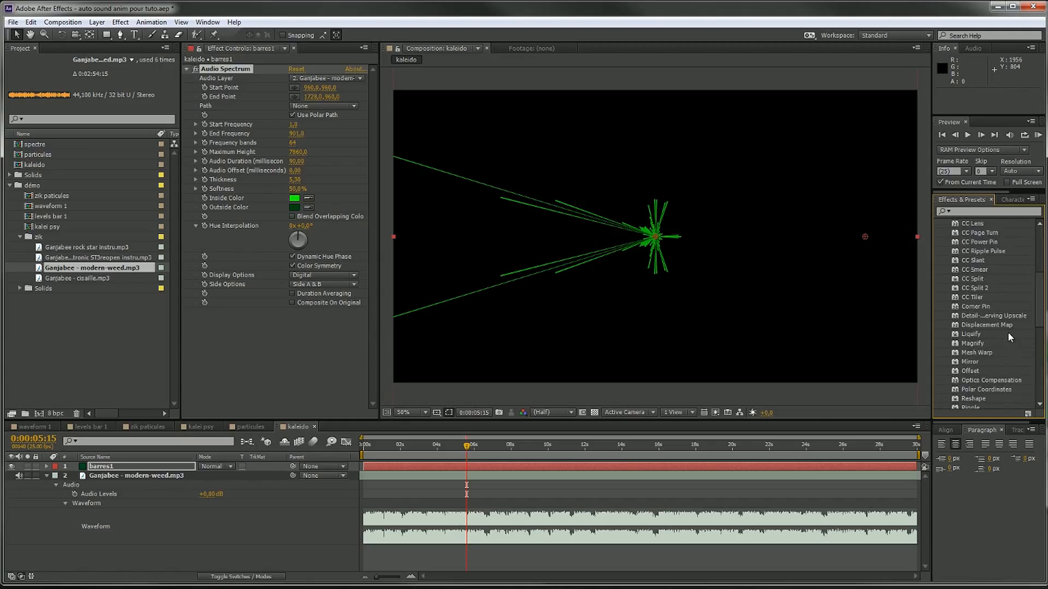
{"action": "left_click", "coordinate": [995, 389]}
{"action": "left_click_drag", "start_coordinate": [1007, 389], "coordinate": [306, 320]}
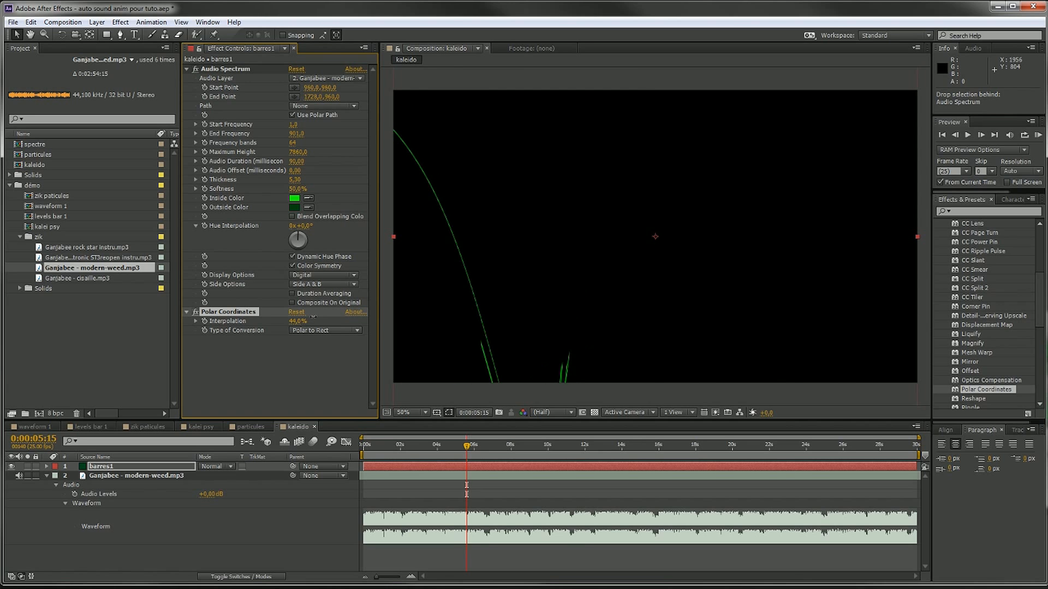
{"action": "left_click", "coordinate": [325, 331]}
{"action": "left_click", "coordinate": [327, 342]}
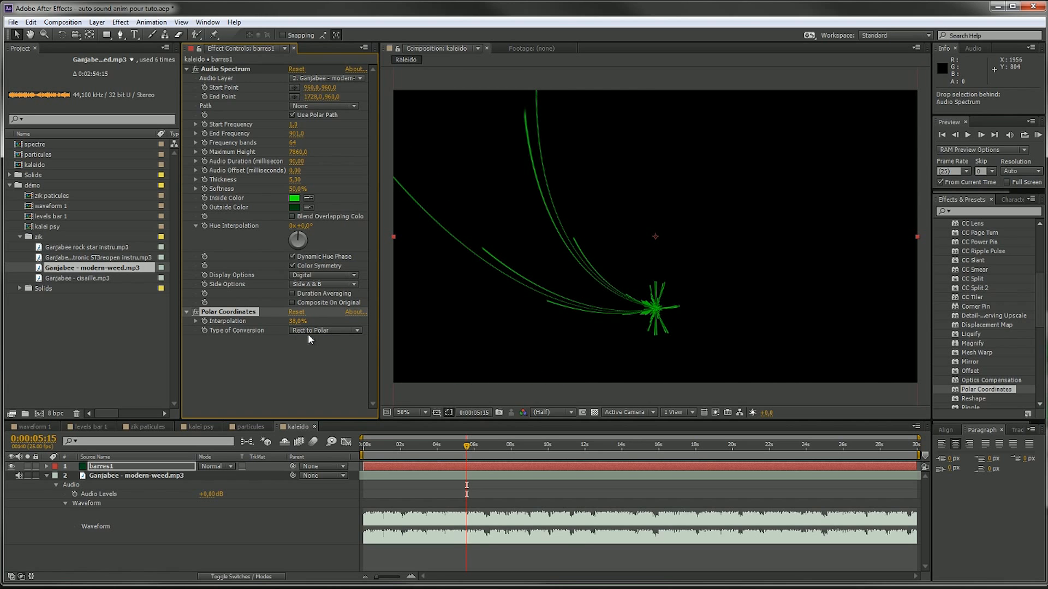
{"action": "left_click_drag", "start_coordinate": [296, 321], "coordinate": [326, 322]}
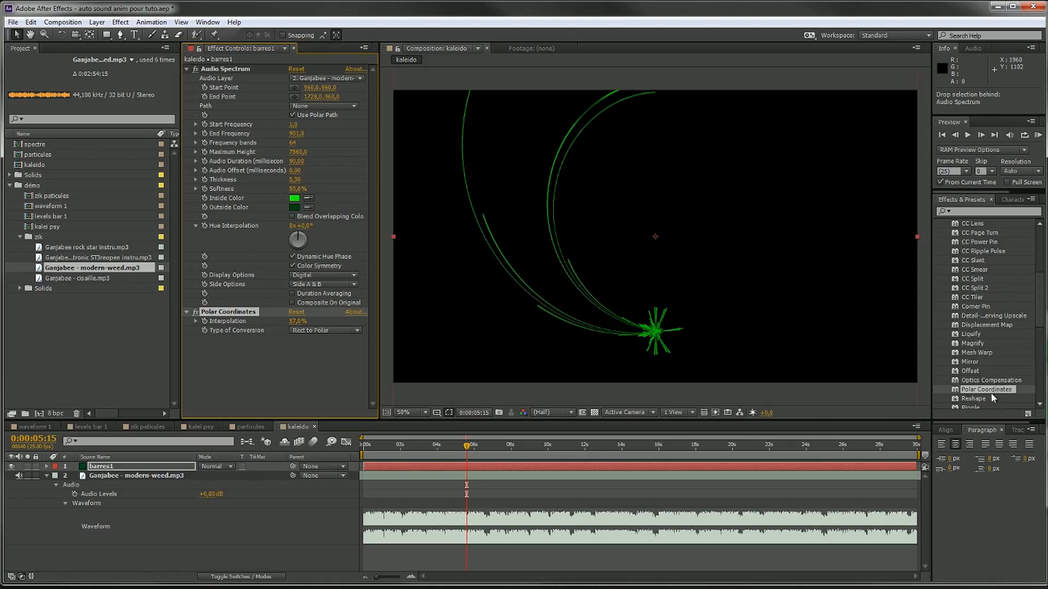
Add the CC Lens distortion to barres1 after Polar Coordinates and set its size to 93
{"action": "scroll", "coordinate": [994, 382], "scroll_direction": "up", "scroll_amount": 2}
{"action": "scroll", "coordinate": [1001, 357], "scroll_direction": "up", "scroll_amount": 2}
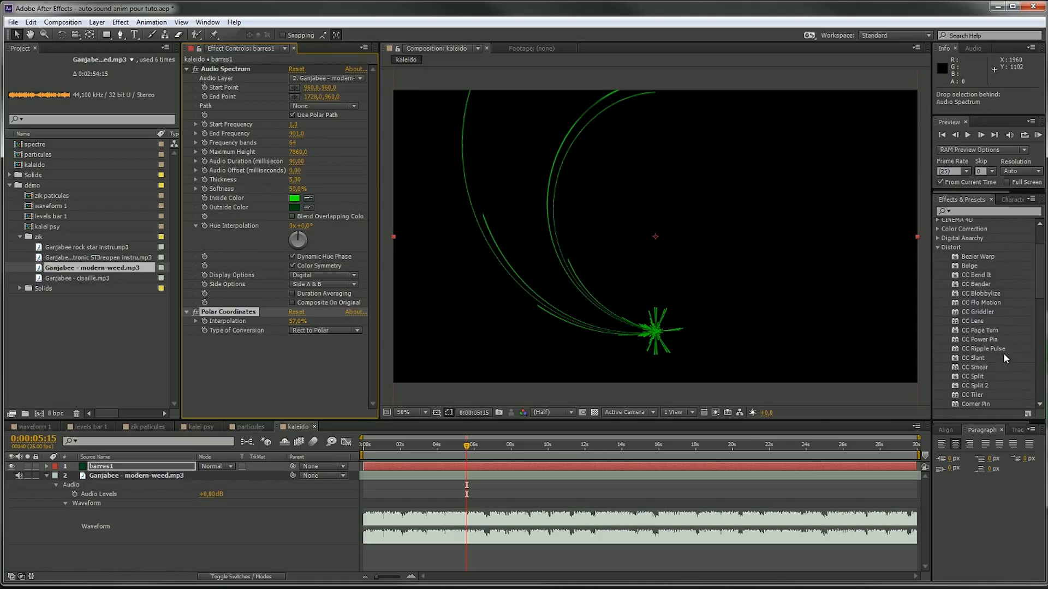
{"action": "left_click", "coordinate": [973, 322]}
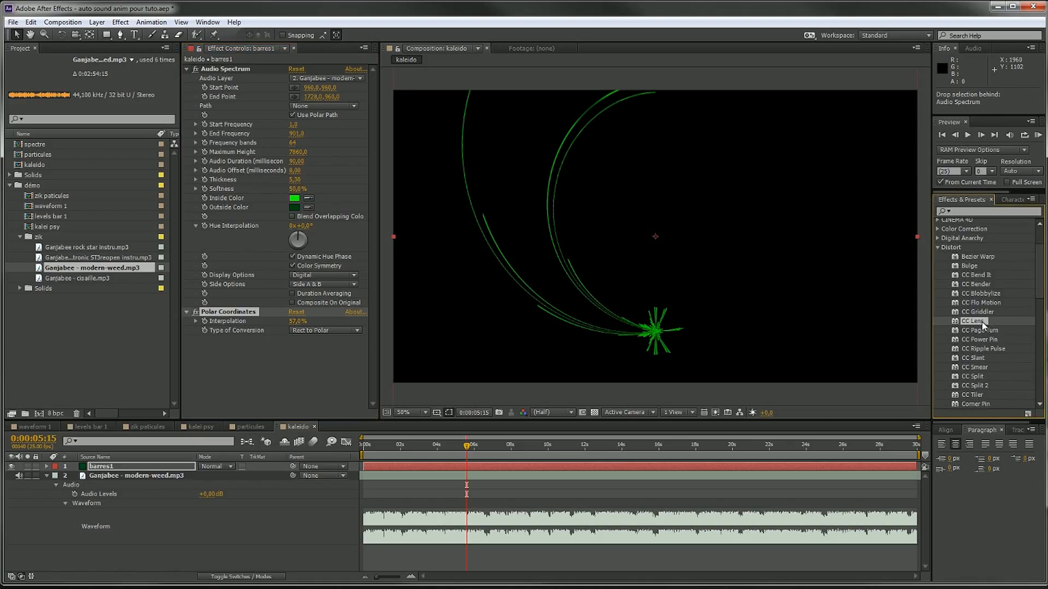
{"action": "left_click_drag", "start_coordinate": [982, 325], "coordinate": [242, 382]}
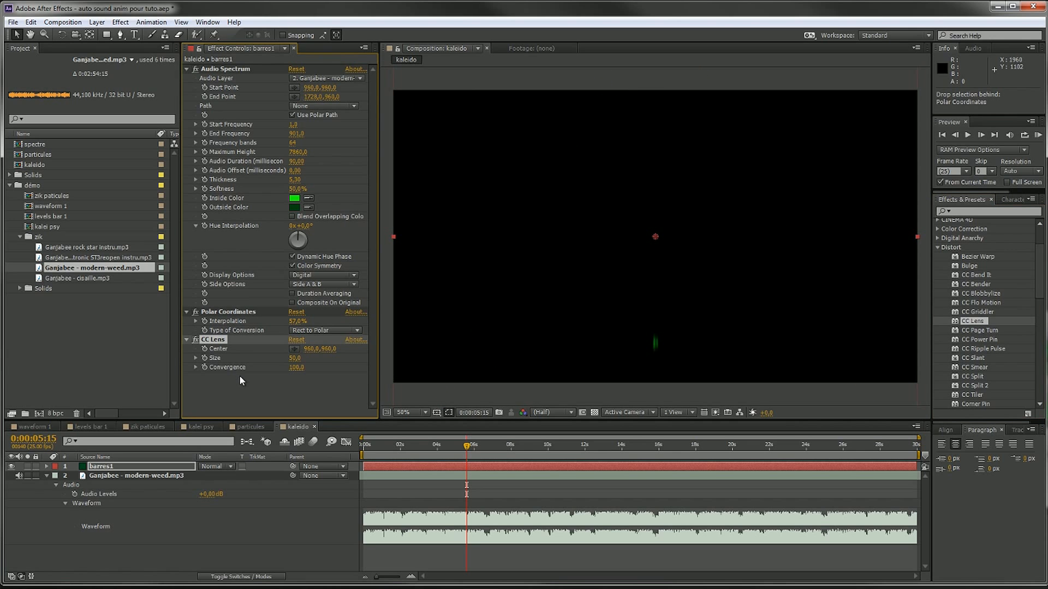
{"action": "mouse_move", "coordinate": [296, 358]}
{"action": "left_mouse_down"}
{"action": "mouse_move", "coordinate": [325, 358]}
{"action": "mouse_move", "coordinate": [289, 349]}
{"action": "left_mouse_up"}
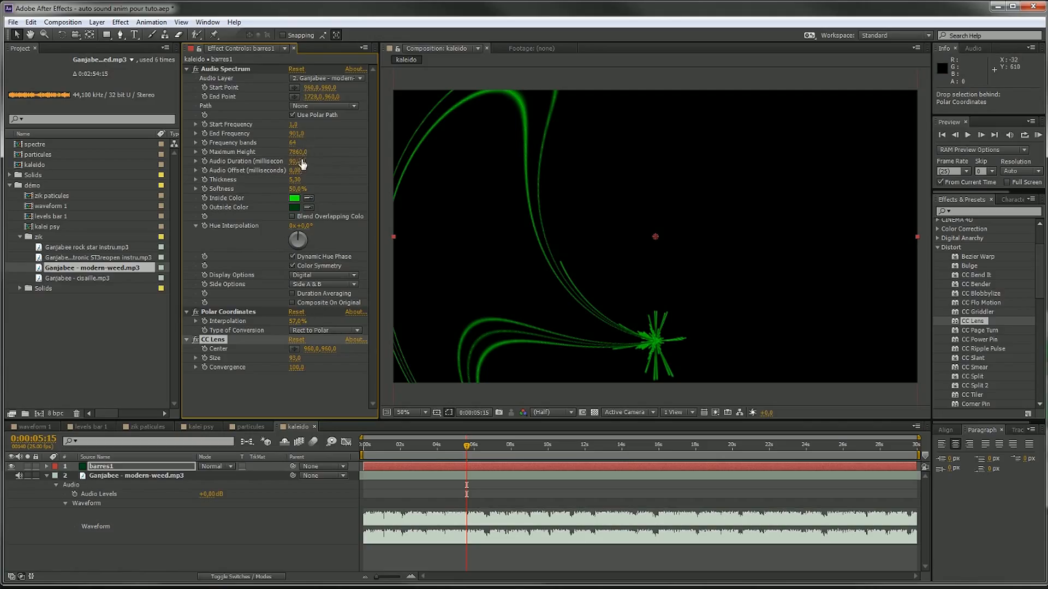
Raise the spectrum's maximum height to 9200 and switch the Polar Coordinates conversion to Polar to Rect
{"action": "left_click_drag", "start_coordinate": [297, 152], "coordinate": [380, 164]}
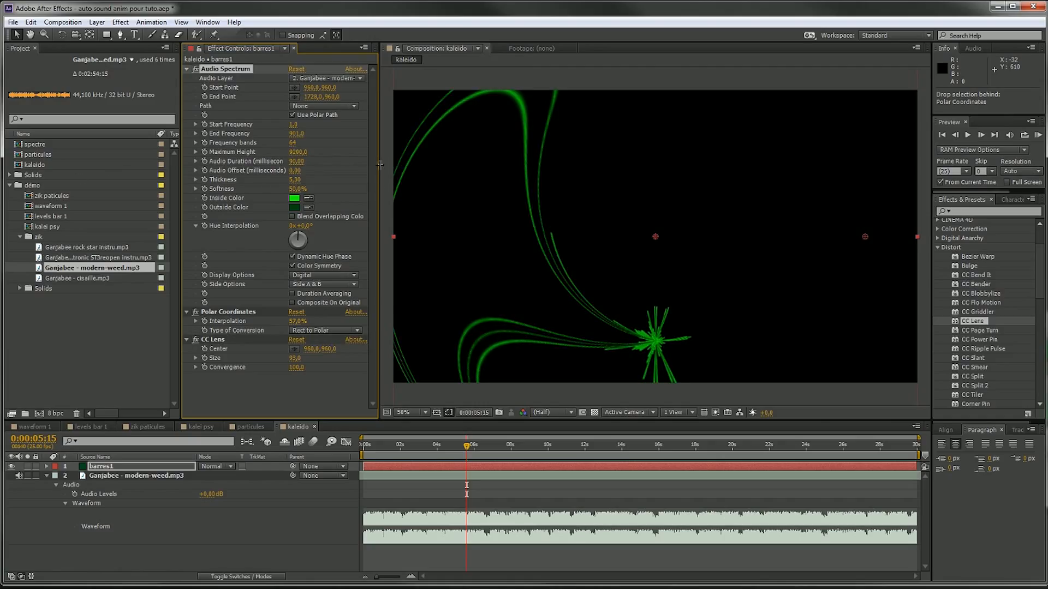
{"action": "left_click", "coordinate": [312, 331]}
{"action": "left_click", "coordinate": [310, 350]}
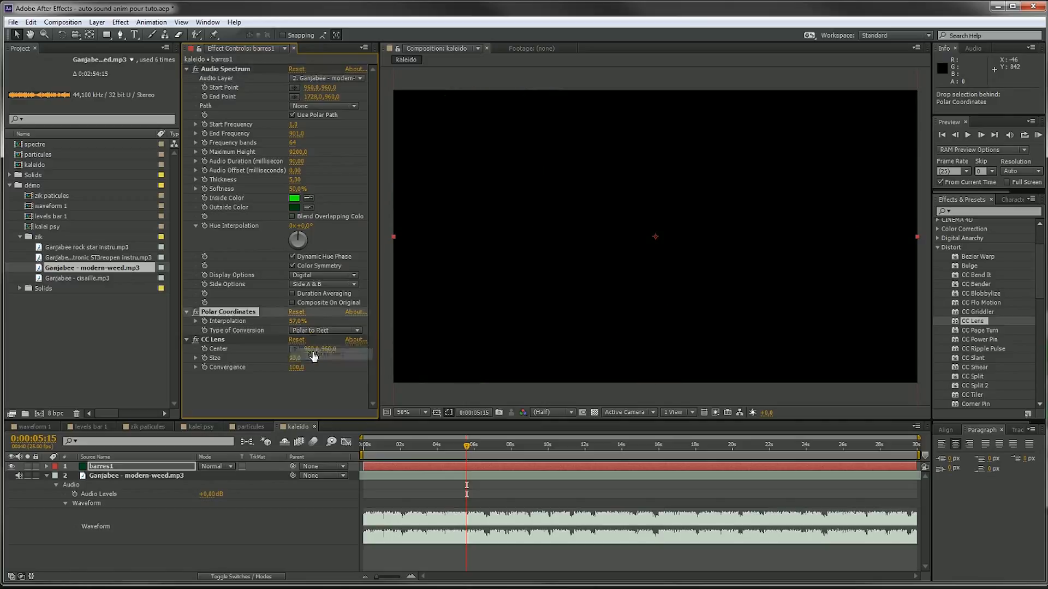
Switch Polar Coordinates on barres1 to Rect to Polar with 90% interpolation, and set the CC Lens convergence to -200
{"action": "left_click_drag", "start_coordinate": [298, 326], "coordinate": [261, 321]}
{"action": "left_click", "coordinate": [325, 331]}
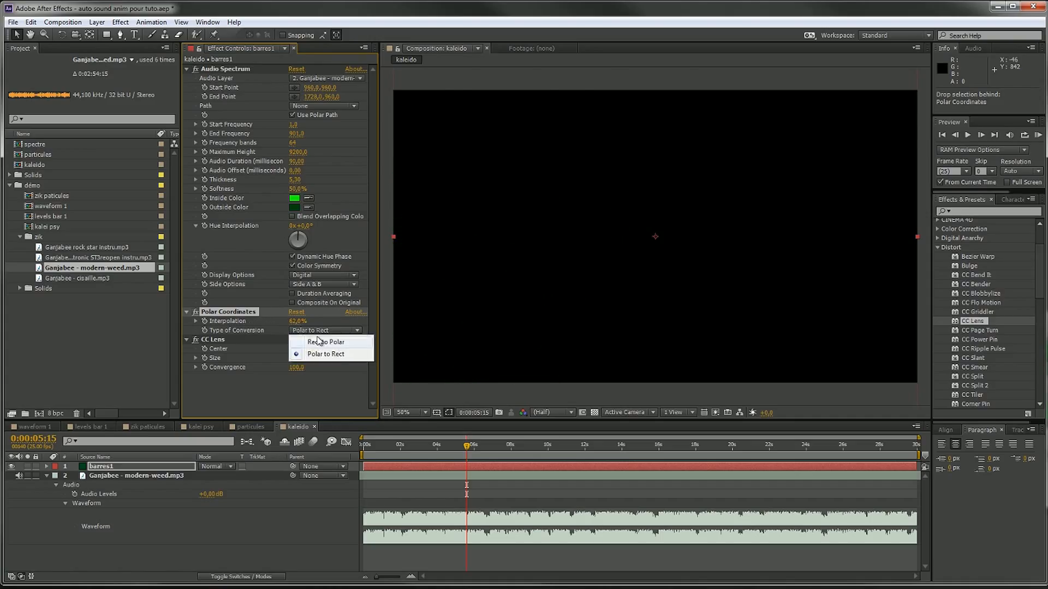
{"action": "left_click", "coordinate": [310, 341]}
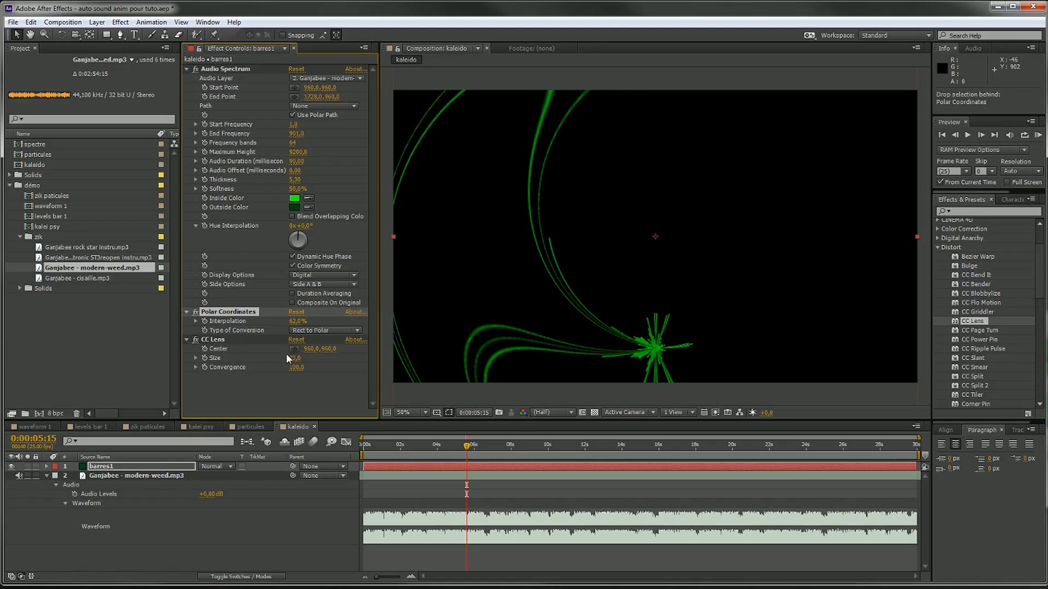
{"action": "left_click_drag", "start_coordinate": [296, 369], "coordinate": [81, 380]}
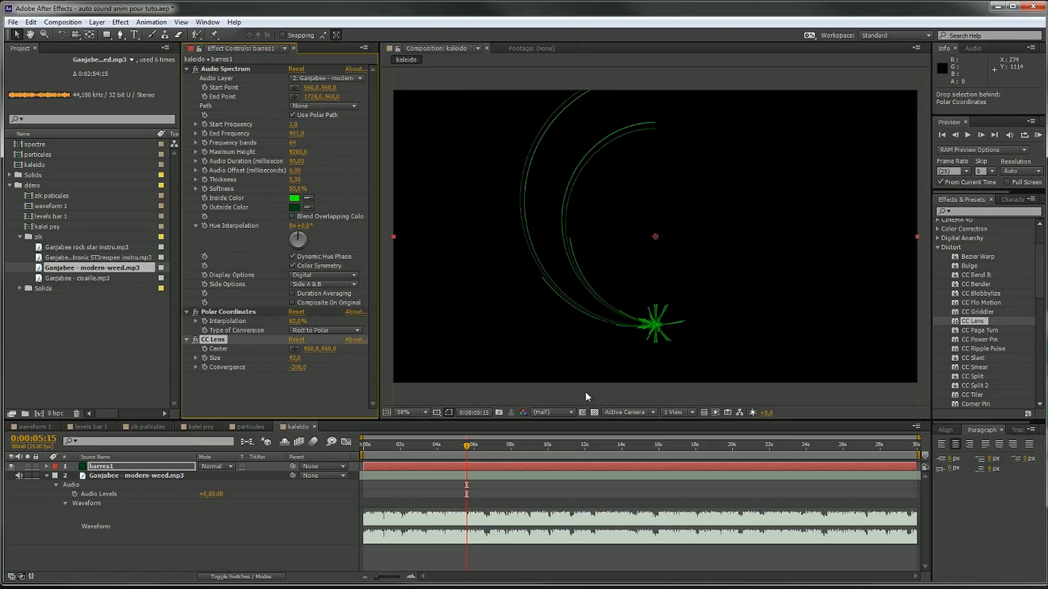
{"action": "left_click_drag", "start_coordinate": [297, 322], "coordinate": [342, 323]}
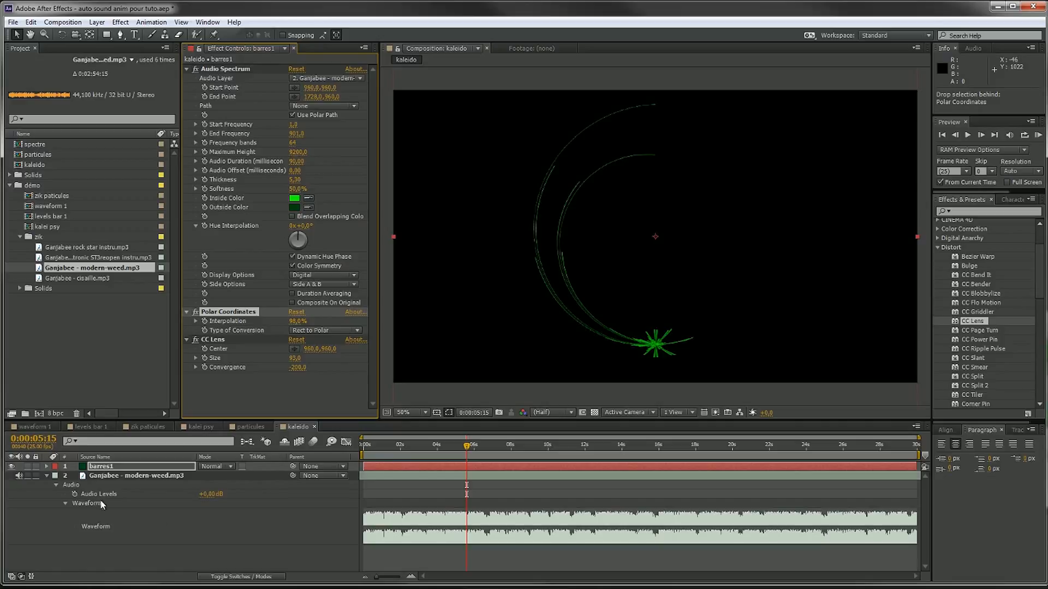
Duplicate the barres1 layer twice
{"action": "left_click", "coordinate": [167, 545]}
{"action": "left_click", "coordinate": [139, 467]}
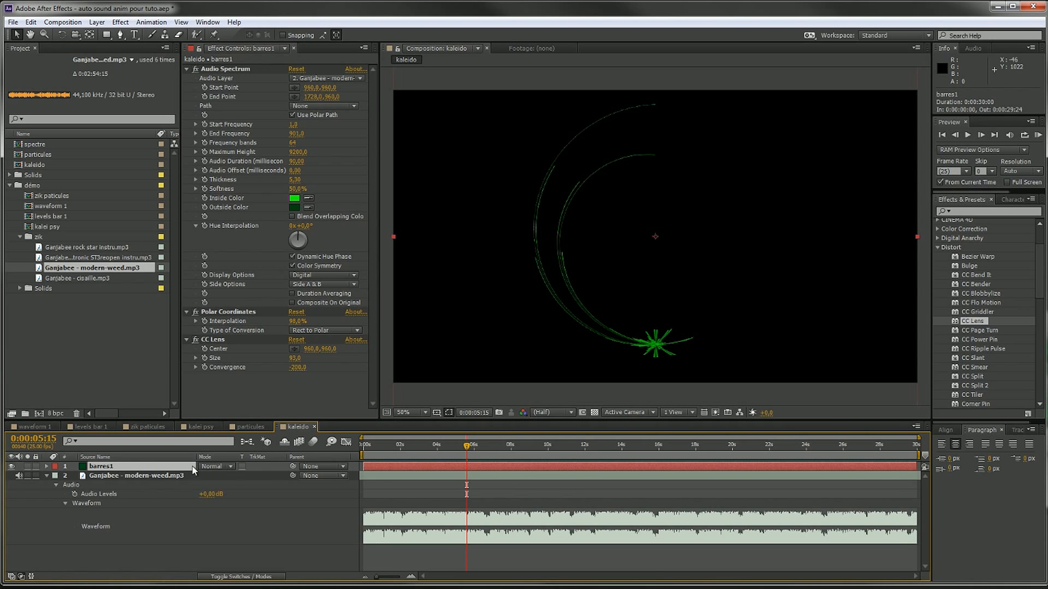
{"action": "key", "text": "ctrl+d"}
{"action": "key", "text": "ctrl+d"}
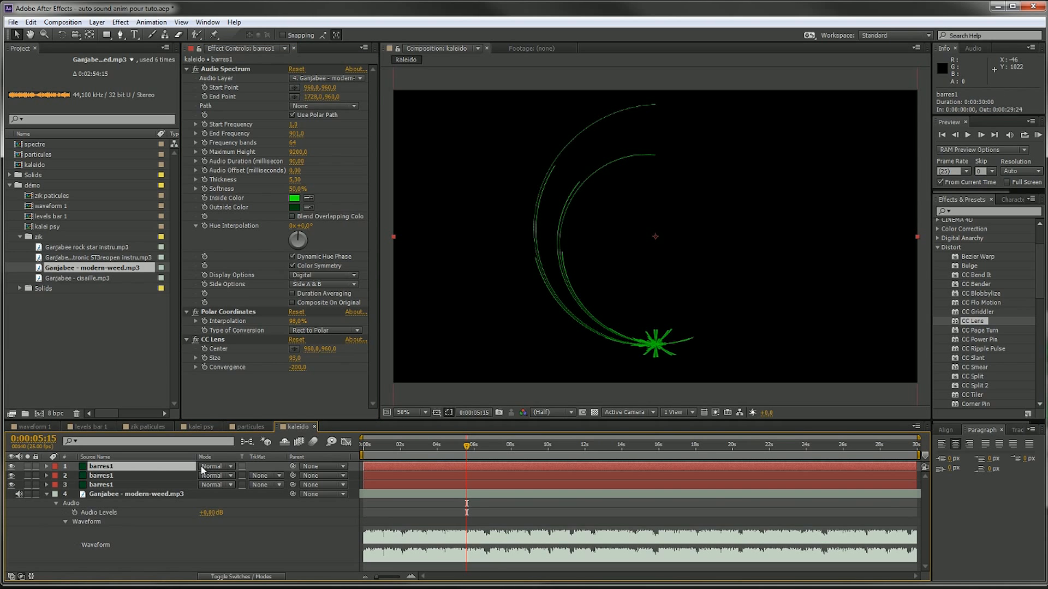
Recolor the middle barres1 copy's spectrum with blue inside, 0072FF, and a slightly darker blue outside
{"action": "left_click", "coordinate": [120, 477]}
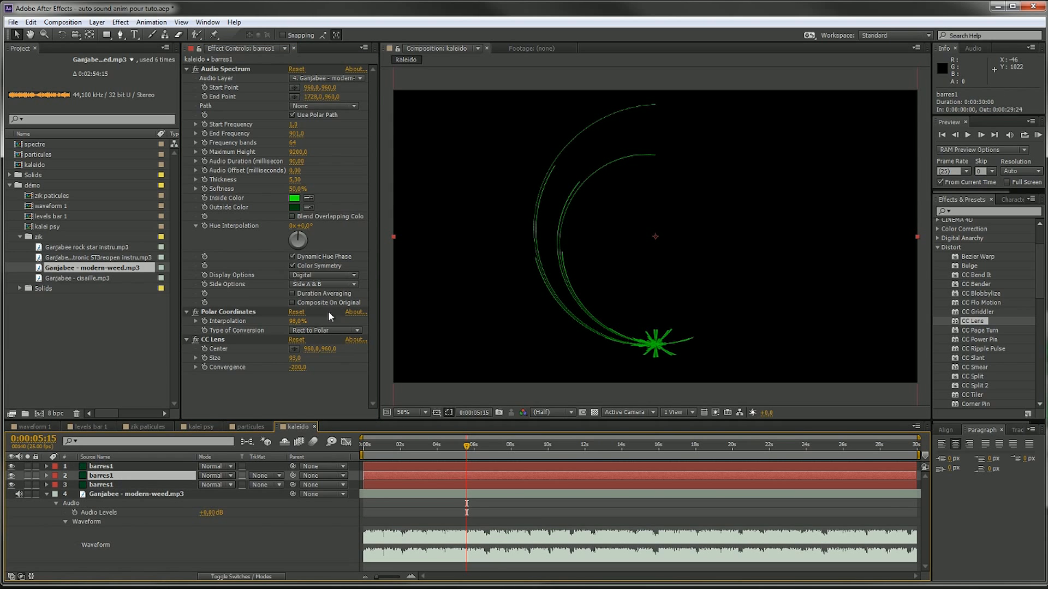
{"action": "left_click", "coordinate": [295, 199]}
{"action": "left_click", "coordinate": [214, 319]}
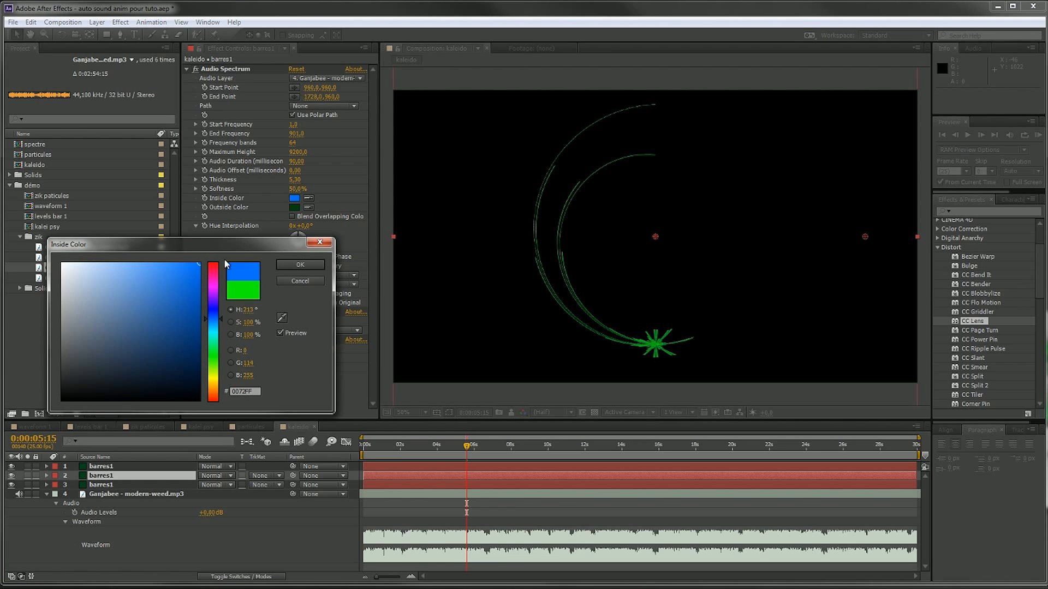
{"action": "left_click", "coordinate": [300, 264]}
{"action": "left_click", "coordinate": [294, 208]}
{"action": "left_click", "coordinate": [215, 324]}
{"action": "left_click", "coordinate": [187, 292]}
{"action": "left_click", "coordinate": [299, 265]}
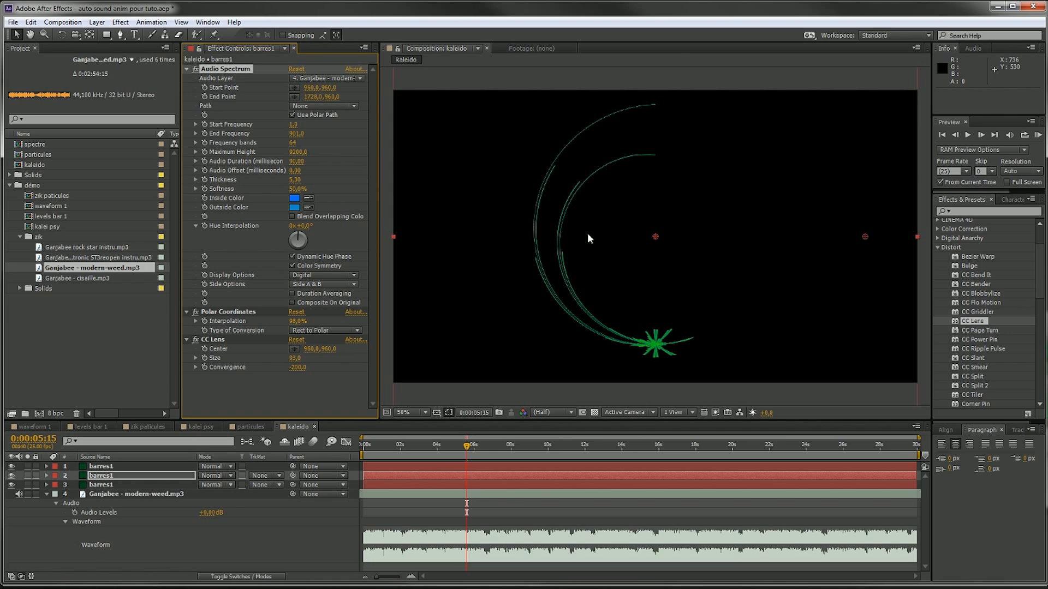
Rotate the blue barres1 copy to 155° so it sits away from the green spectrum
{"action": "key", "text": "r"}
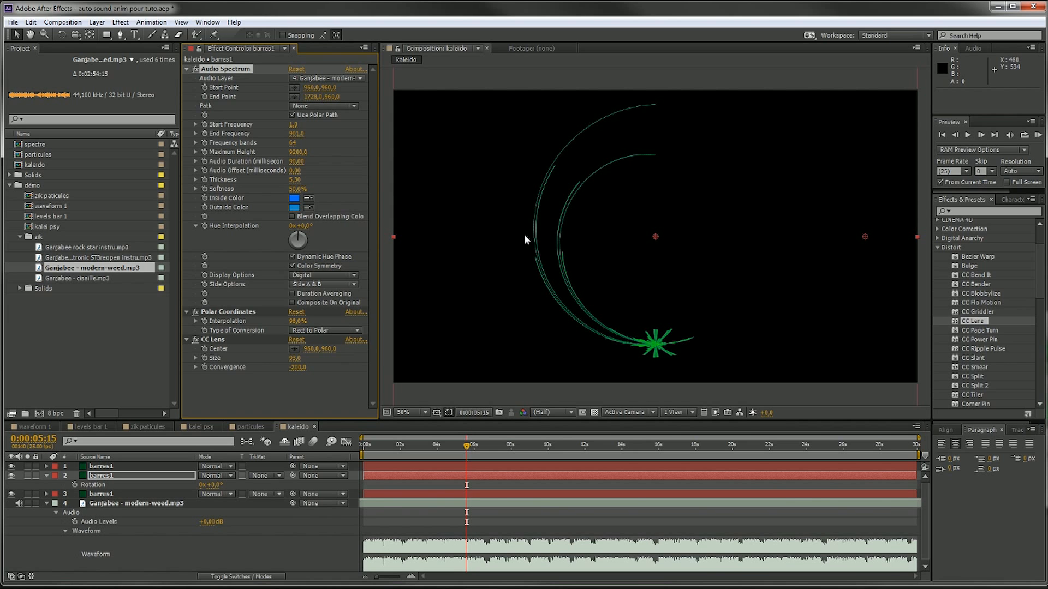
{"action": "key", "text": "r"}
{"action": "key", "text": "r"}
{"action": "left_click_drag", "start_coordinate": [210, 484], "coordinate": [289, 476]}
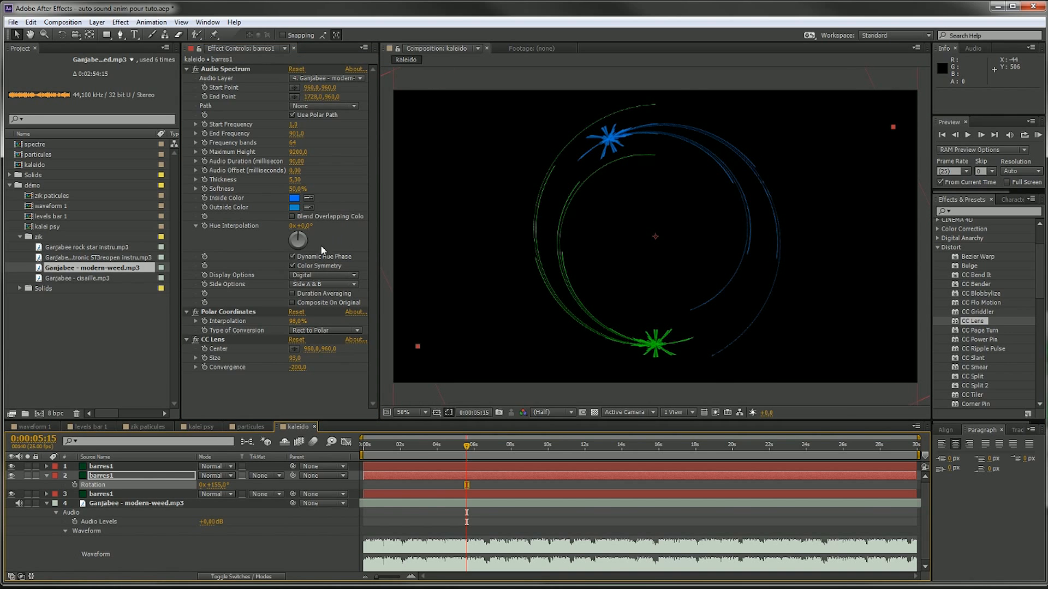
Set the blue copy's Polar Coordinates interpolation to 85% and its CC Lens size to 74
{"action": "mouse_move", "coordinate": [297, 322]}
{"action": "left_mouse_down"}
{"action": "mouse_move", "coordinate": [281, 322]}
{"action": "mouse_move", "coordinate": [292, 322]}
{"action": "left_mouse_up"}
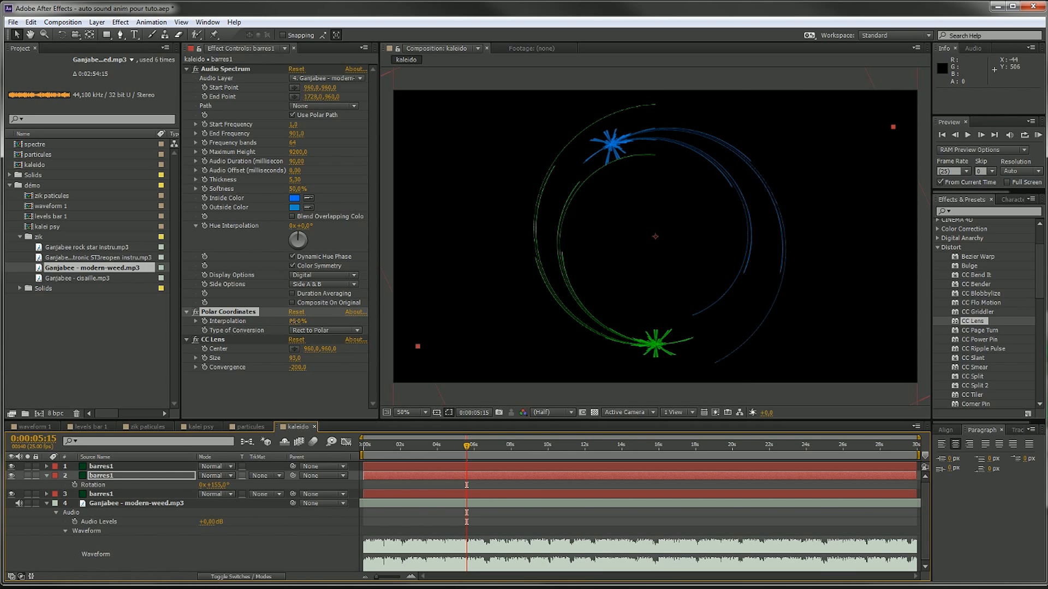
{"action": "mouse_move", "coordinate": [295, 358]}
{"action": "left_mouse_down"}
{"action": "mouse_move", "coordinate": [260, 359]}
{"action": "mouse_move", "coordinate": [276, 355]}
{"action": "left_mouse_up"}
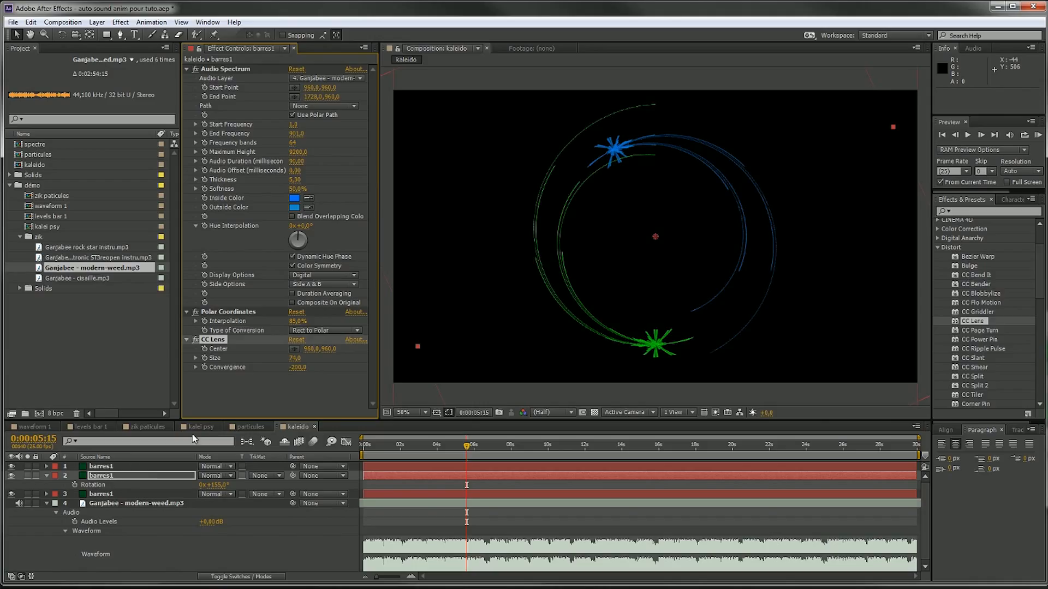
{"action": "left_click", "coordinate": [234, 312]}
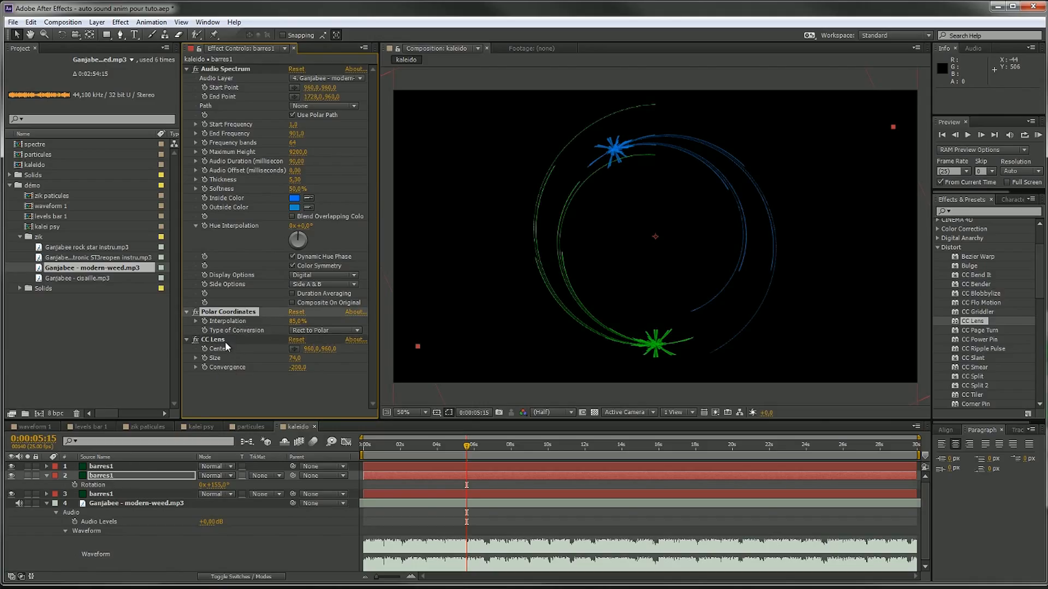
{"action": "left_click", "coordinate": [222, 340]}
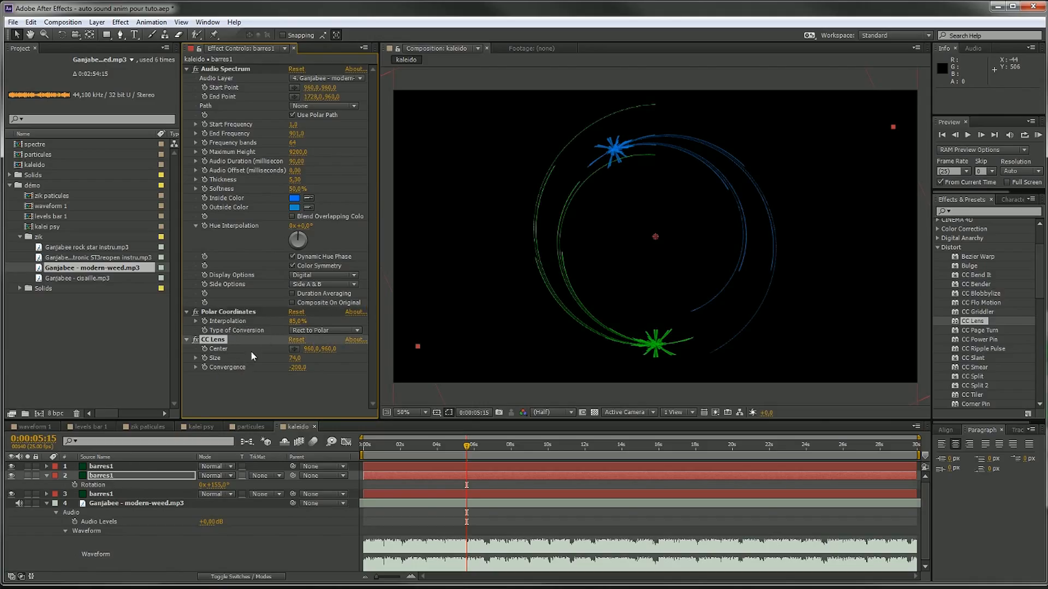
{"action": "left_click", "coordinate": [245, 71]}
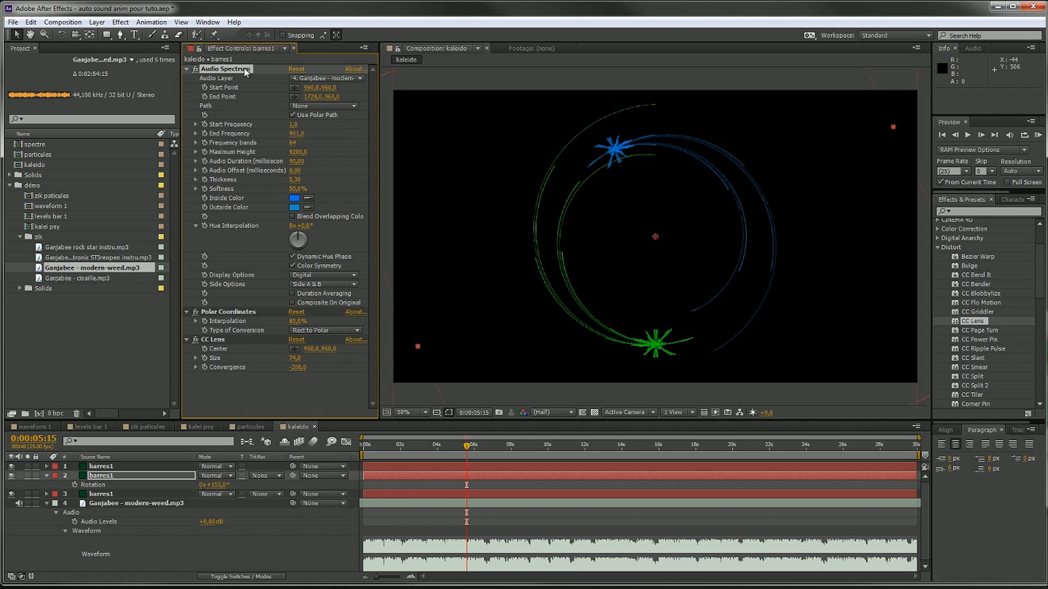
Set the blue spectrum's thickness to 8.40 and end frequency to 601, and preview the composition at 0:00:15:04
{"action": "left_click_drag", "start_coordinate": [294, 179], "coordinate": [309, 179]}
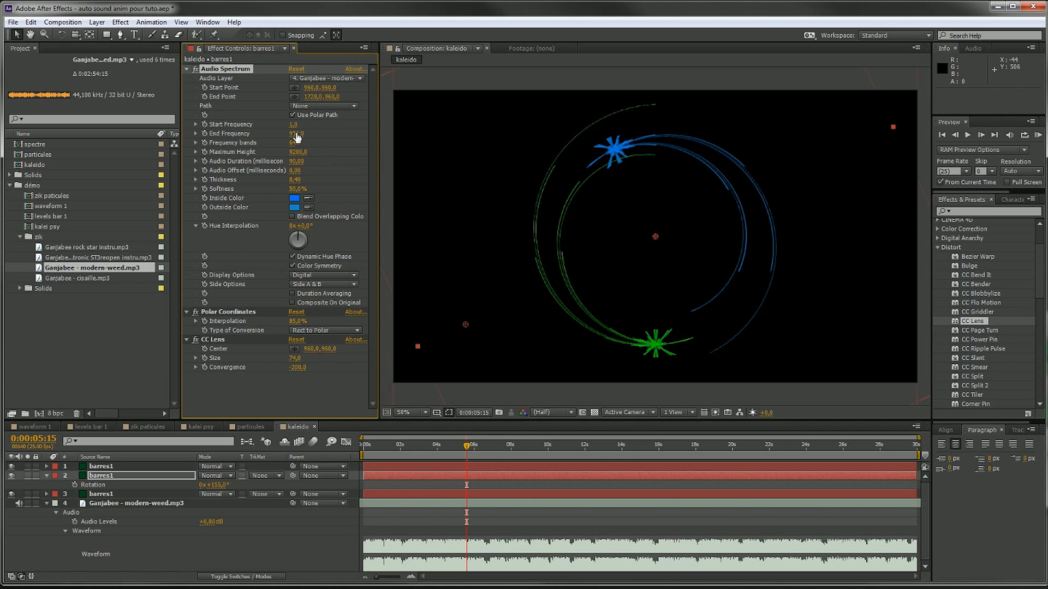
{"action": "left_click_drag", "start_coordinate": [297, 133], "coordinate": [218, 133]}
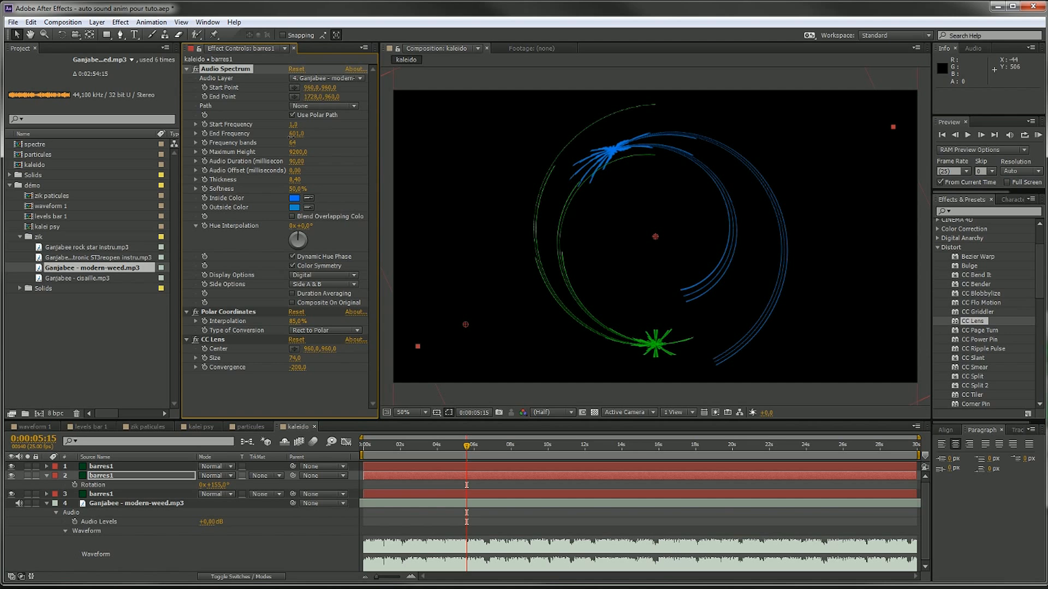
{"action": "left_click_drag", "start_coordinate": [466, 447], "coordinate": [643, 443]}
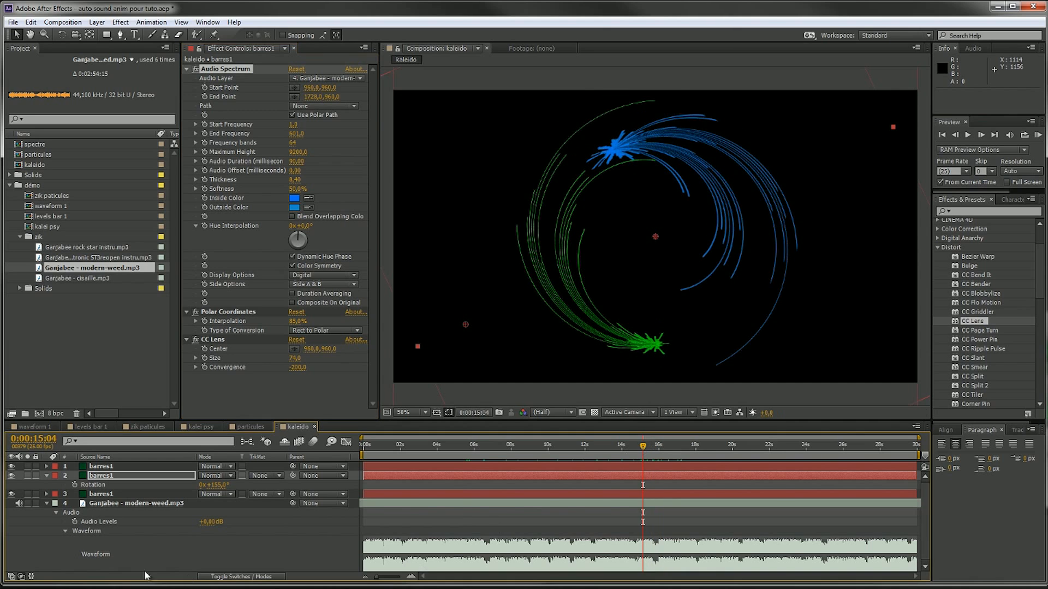
Recolor the topmost barres1 copy's spectrum with magenta inside, FF00EA, and dark purple outside
{"action": "left_click", "coordinate": [112, 467]}
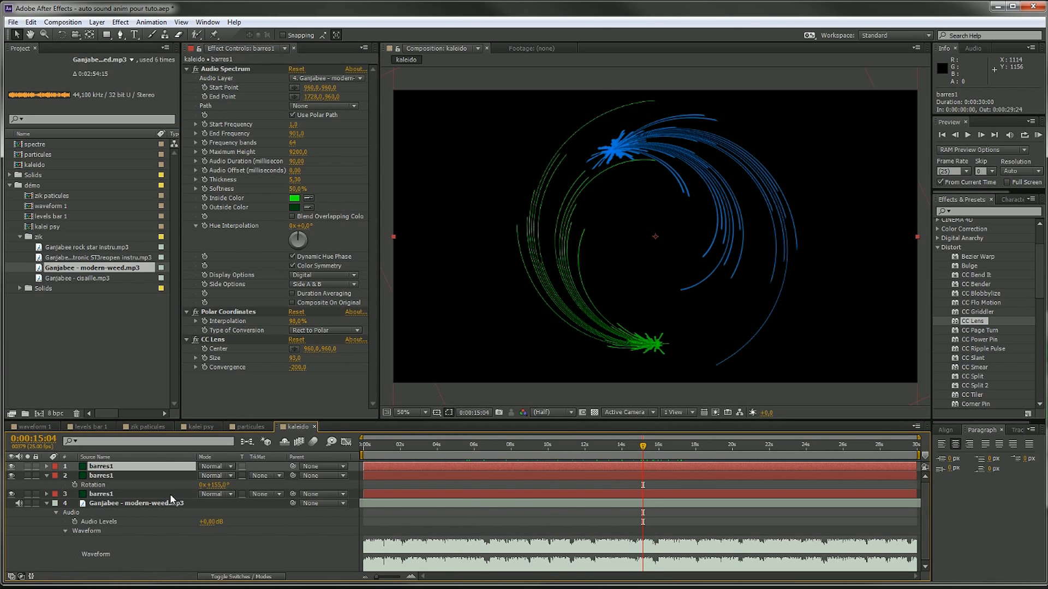
{"action": "left_click", "coordinate": [47, 475]}
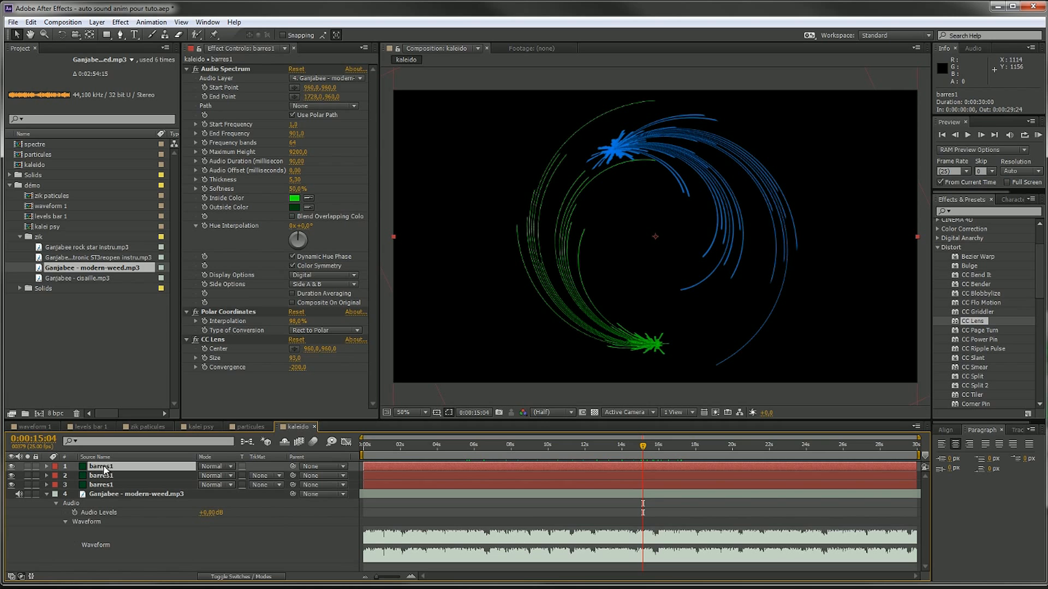
{"action": "left_click", "coordinate": [295, 200]}
{"action": "left_click", "coordinate": [214, 286]}
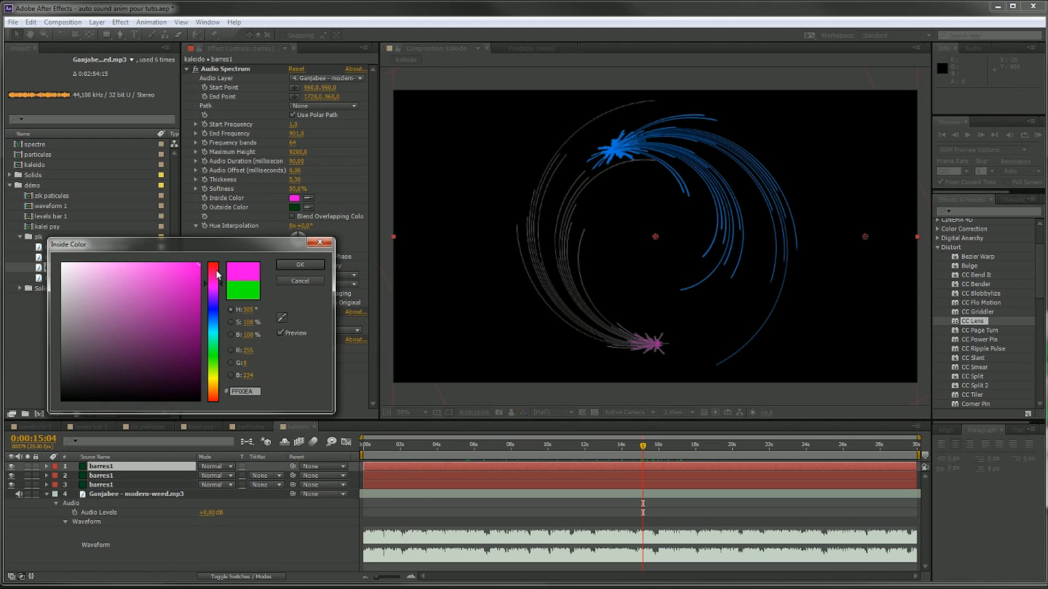
{"action": "left_click", "coordinate": [300, 265]}
{"action": "left_click", "coordinate": [298, 206]}
{"action": "left_click", "coordinate": [217, 290]}
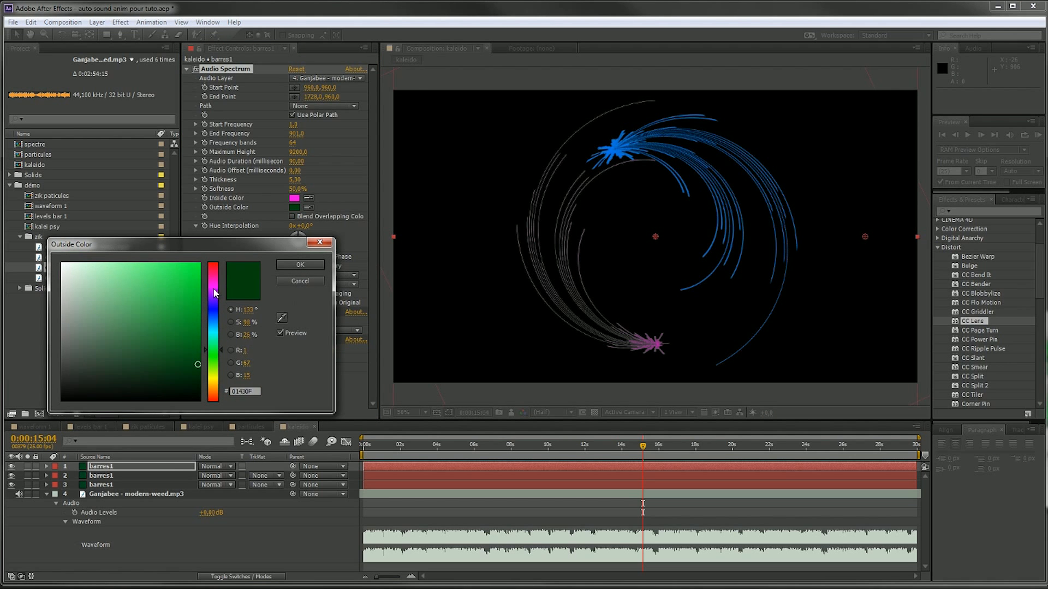
{"action": "left_click", "coordinate": [298, 266]}
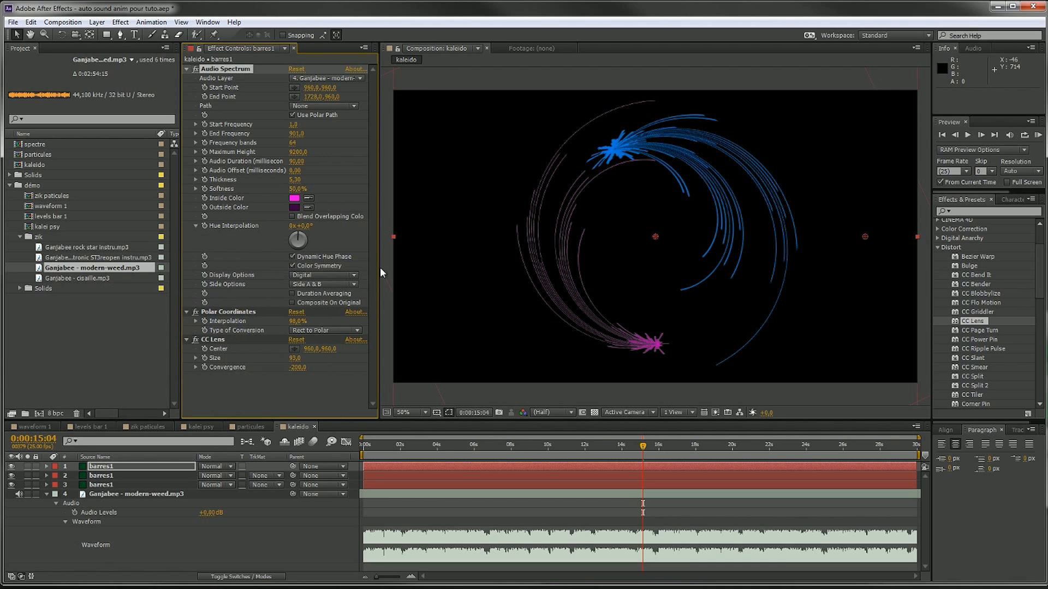
Rotate the magenta copy to about -119° and set its audio duration to 100 milliseconds and end frequency to 501
{"action": "left_click", "coordinate": [63, 35]}
{"action": "left_click_drag", "start_coordinate": [552, 228], "coordinate": [711, 373]}
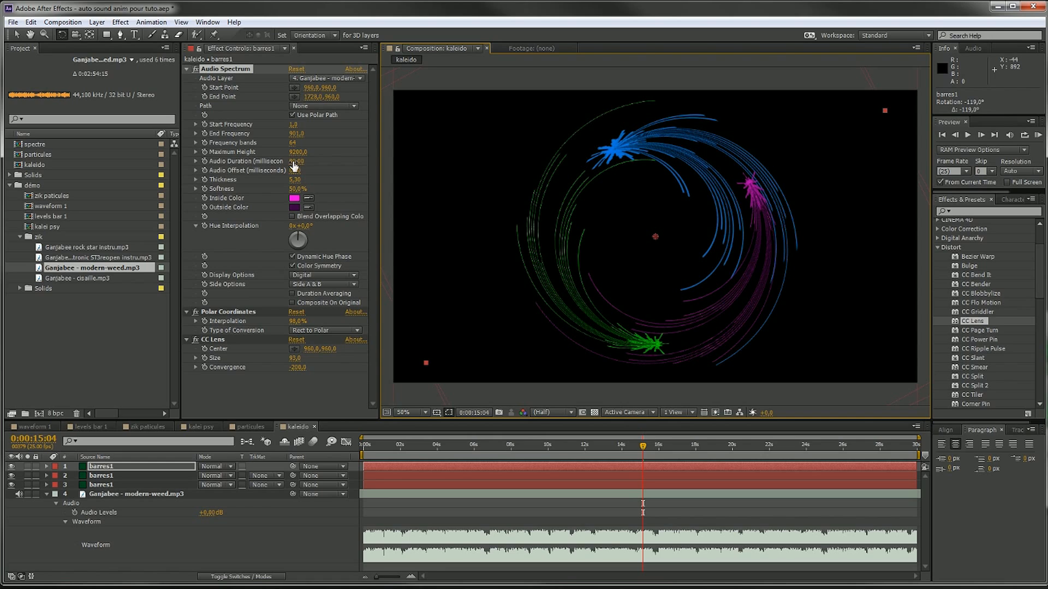
{"action": "left_click_drag", "start_coordinate": [294, 162], "coordinate": [268, 134]}
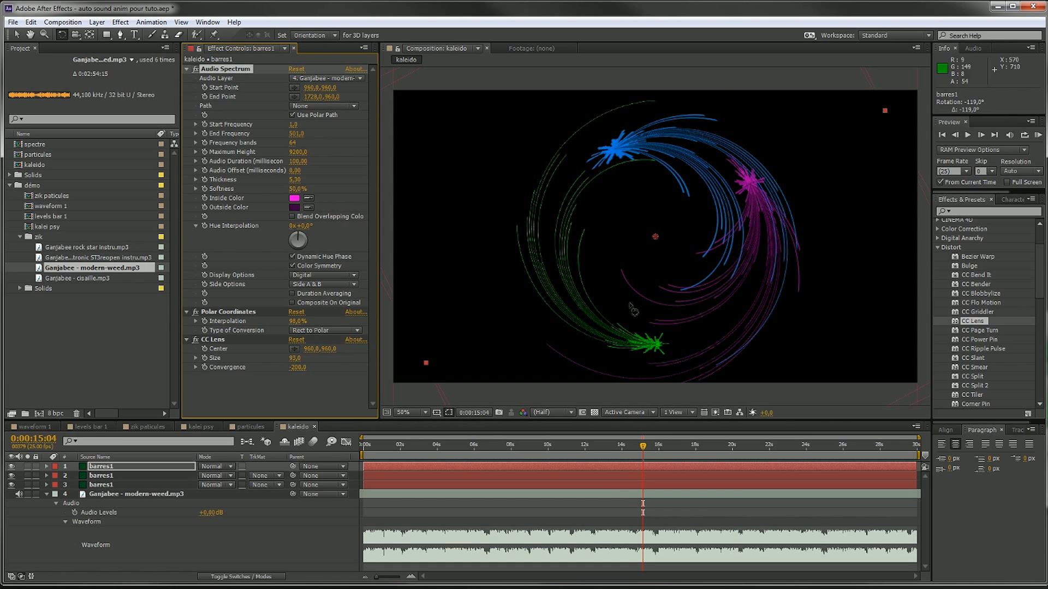
{"action": "left_click_drag", "start_coordinate": [643, 447], "coordinate": [605, 441]}
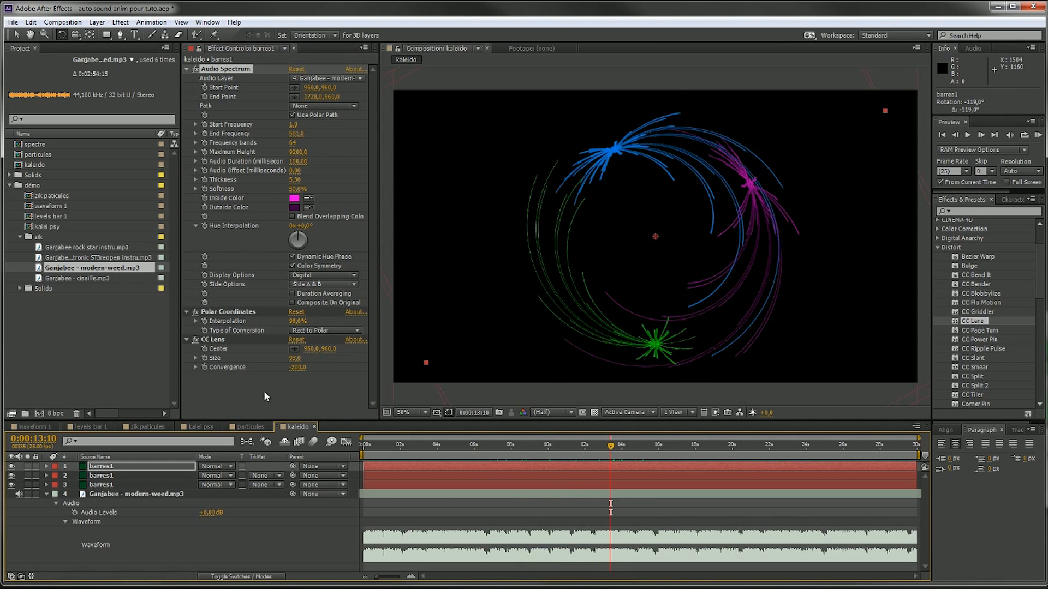
Place the magenta copy's CC Lens effect before Polar Coordinates and adjust its size, with convergence at -95
{"action": "mouse_move", "coordinate": [296, 361]}
{"action": "left_mouse_down"}
{"action": "mouse_move", "coordinate": [275, 362]}
{"action": "mouse_move", "coordinate": [500, 357]}
{"action": "mouse_move", "coordinate": [283, 372]}
{"action": "mouse_move", "coordinate": [352, 365]}
{"action": "mouse_move", "coordinate": [273, 358]}
{"action": "mouse_move", "coordinate": [313, 357]}
{"action": "left_mouse_up"}
{"action": "left_click_drag", "start_coordinate": [212, 339], "coordinate": [225, 301]}
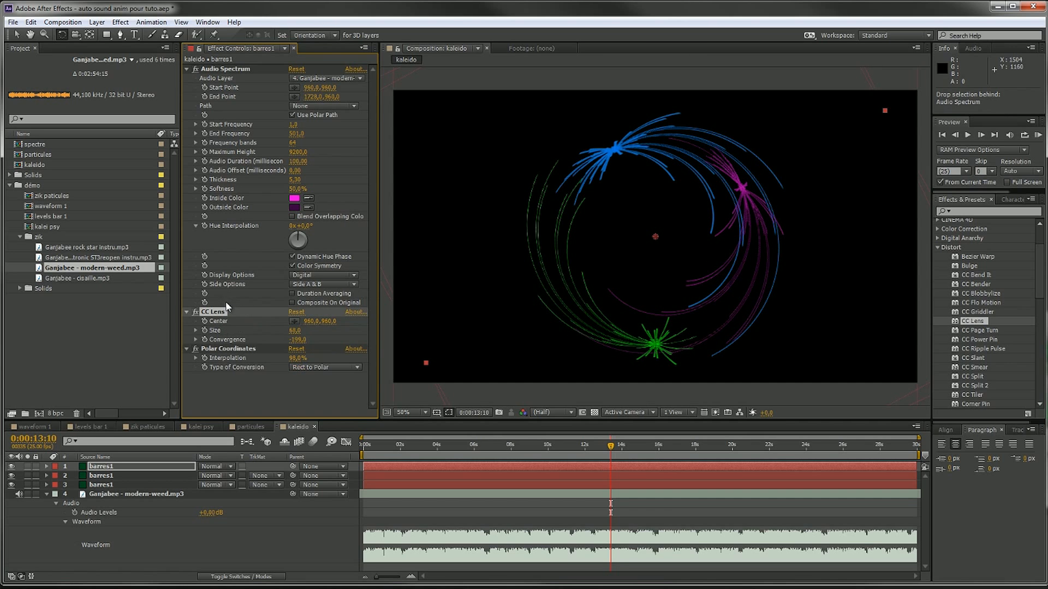
{"action": "left_click_drag", "start_coordinate": [295, 332], "coordinate": [343, 338]}
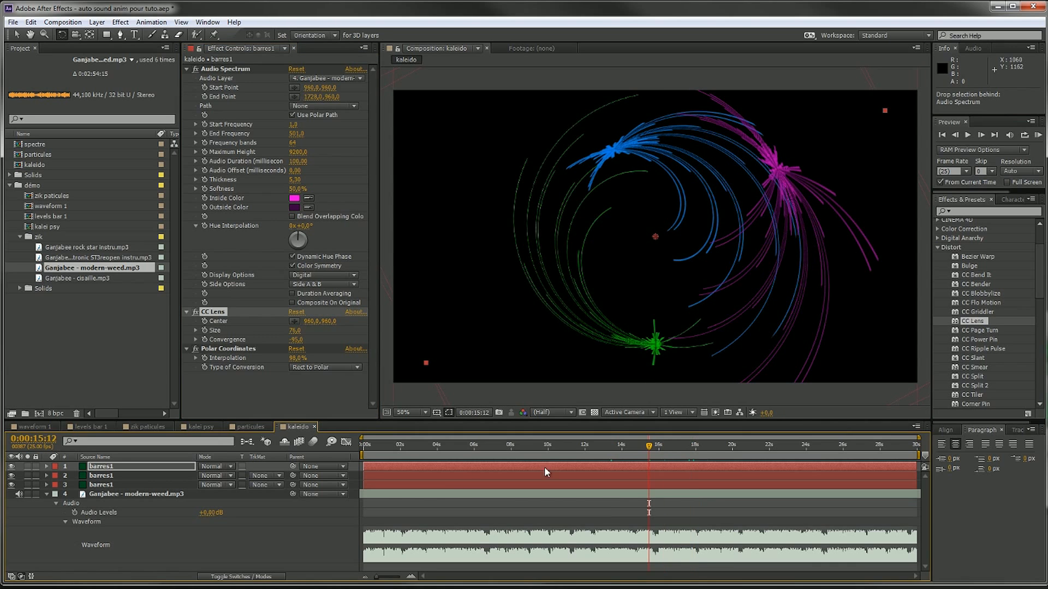
Reposition the magenta copy to about 754, 562 and reduce its CC Lens size
{"action": "left_click_drag", "start_coordinate": [817, 248], "coordinate": [751, 245]}
{"action": "key", "text": "v"}
{"action": "left_click_drag", "start_coordinate": [748, 235], "coordinate": [742, 226]}
{"action": "left_click_drag", "start_coordinate": [295, 332], "coordinate": [273, 332]}
{"action": "left_click_drag", "start_coordinate": [746, 232], "coordinate": [749, 246]}
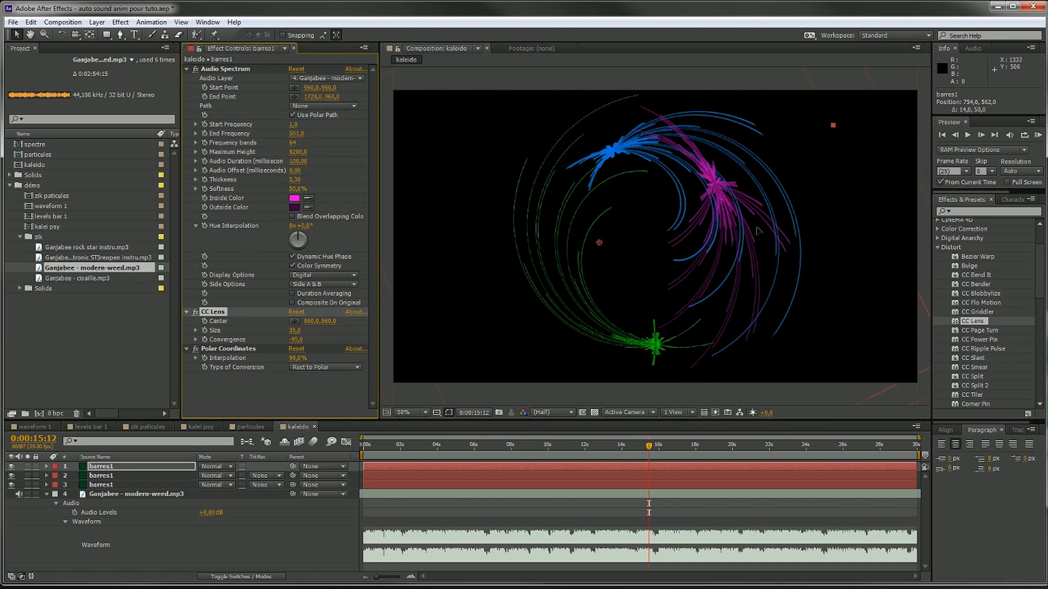
Create a very dark blue solid, 000429, and place it below the three barres1 layers
{"action": "left_click", "coordinate": [46, 494]}
{"action": "right_click", "coordinate": [135, 540]}
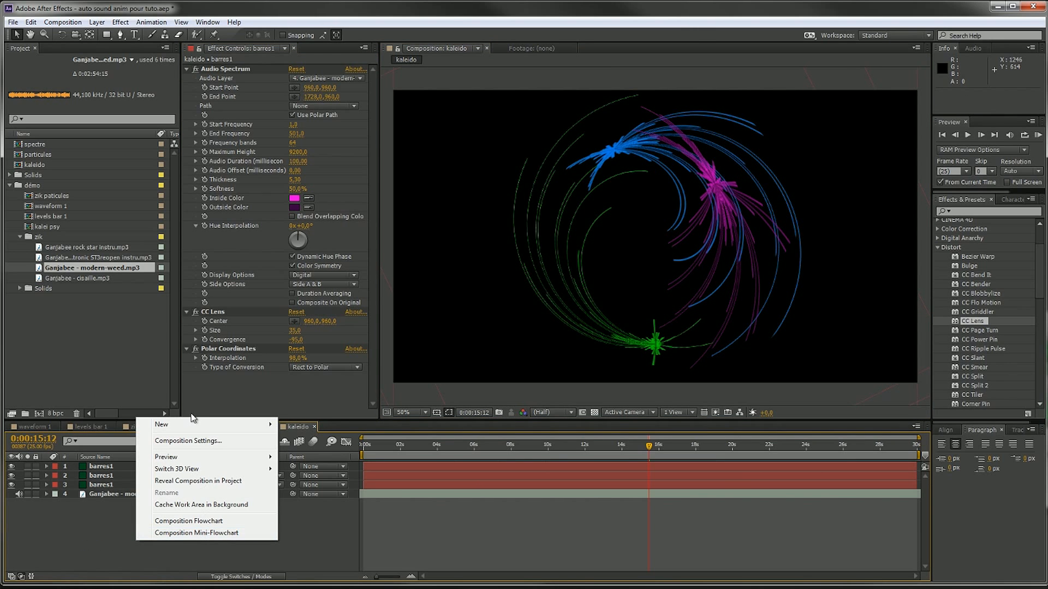
{"action": "mouse_move", "coordinate": [195, 425]}
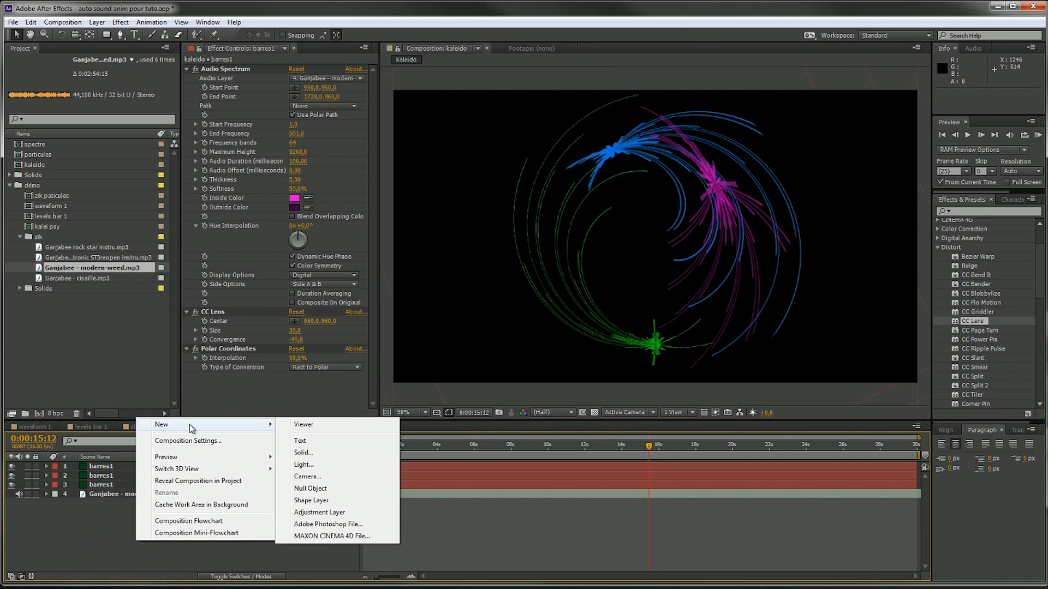
{"action": "left_click", "coordinate": [347, 454]}
{"action": "left_click", "coordinate": [513, 278]}
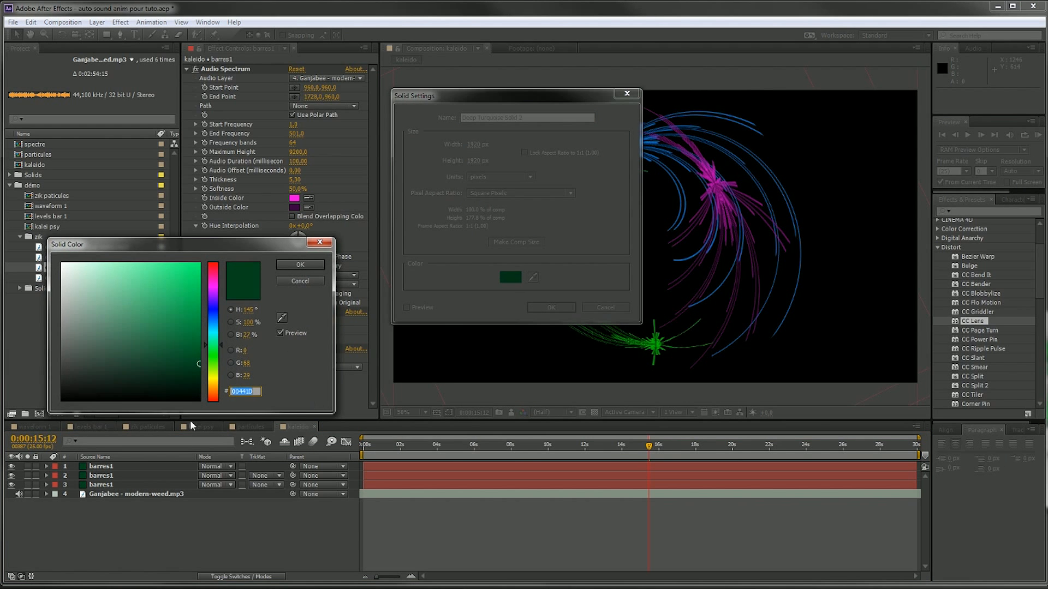
{"action": "left_click_drag", "start_coordinate": [216, 358], "coordinate": [217, 309]}
{"action": "left_click_drag", "start_coordinate": [172, 367], "coordinate": [212, 379]}
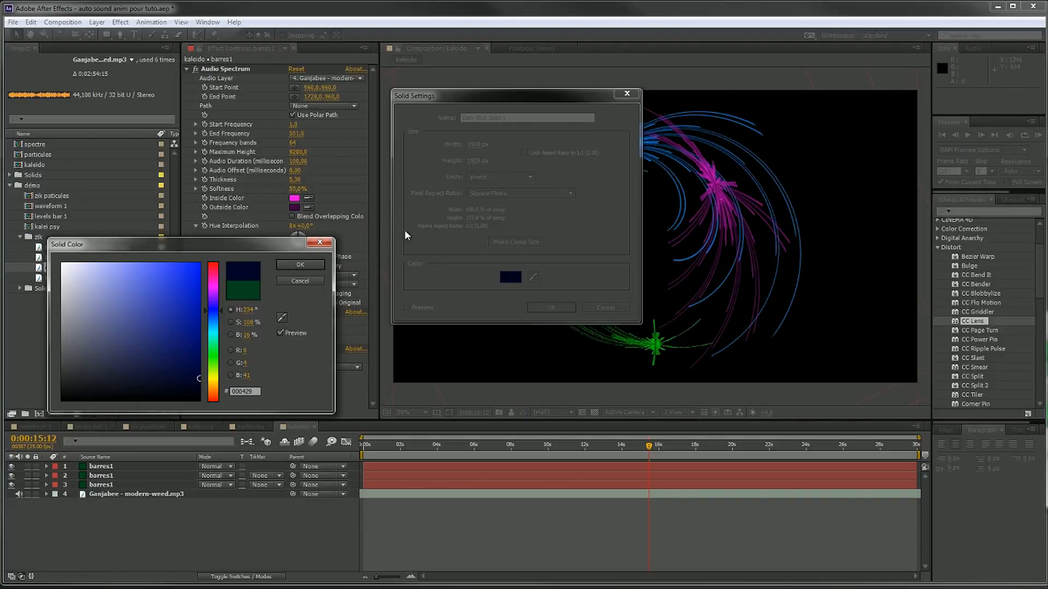
{"action": "left_click", "coordinate": [309, 264]}
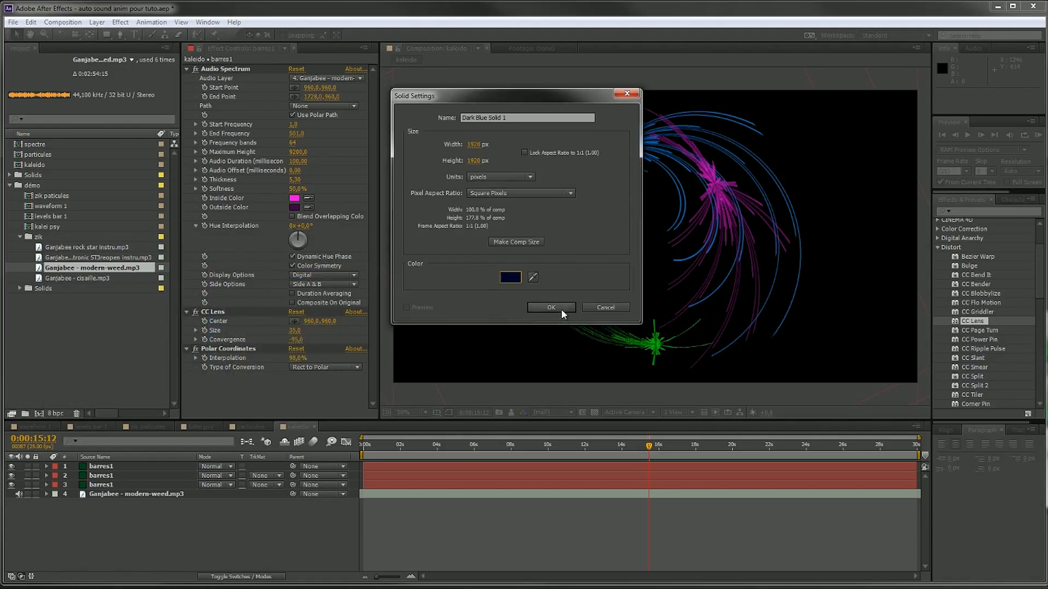
{"action": "left_click", "coordinate": [552, 308]}
{"action": "left_click_drag", "start_coordinate": [133, 466], "coordinate": [126, 489]}
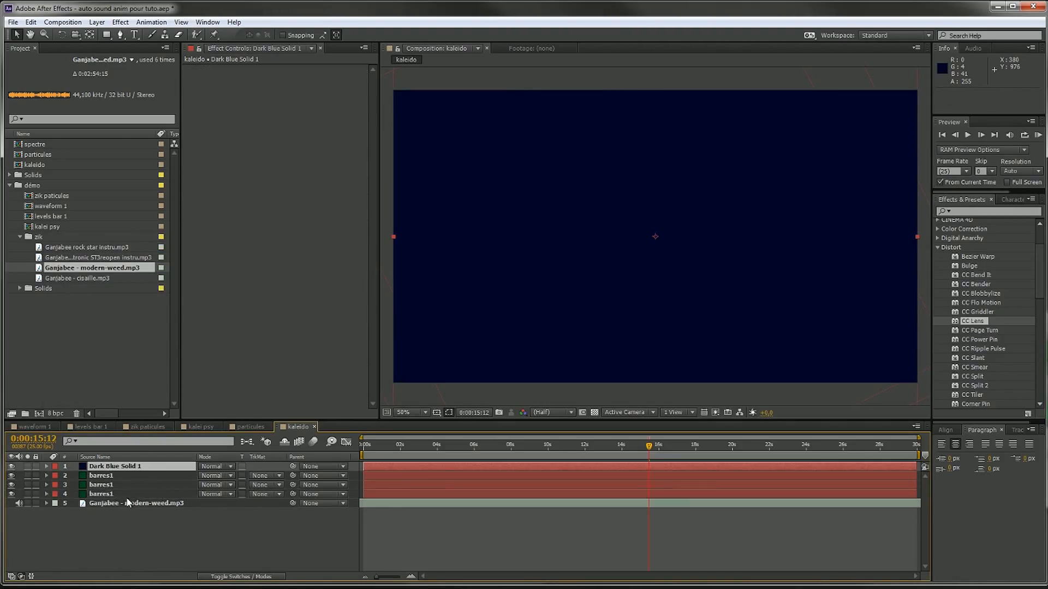
Mask the dark blue solid with a centered circle nearly as tall as the frame and feather it by about 535 pixels
{"action": "left_click_drag", "start_coordinate": [106, 34], "coordinate": [142, 58]}
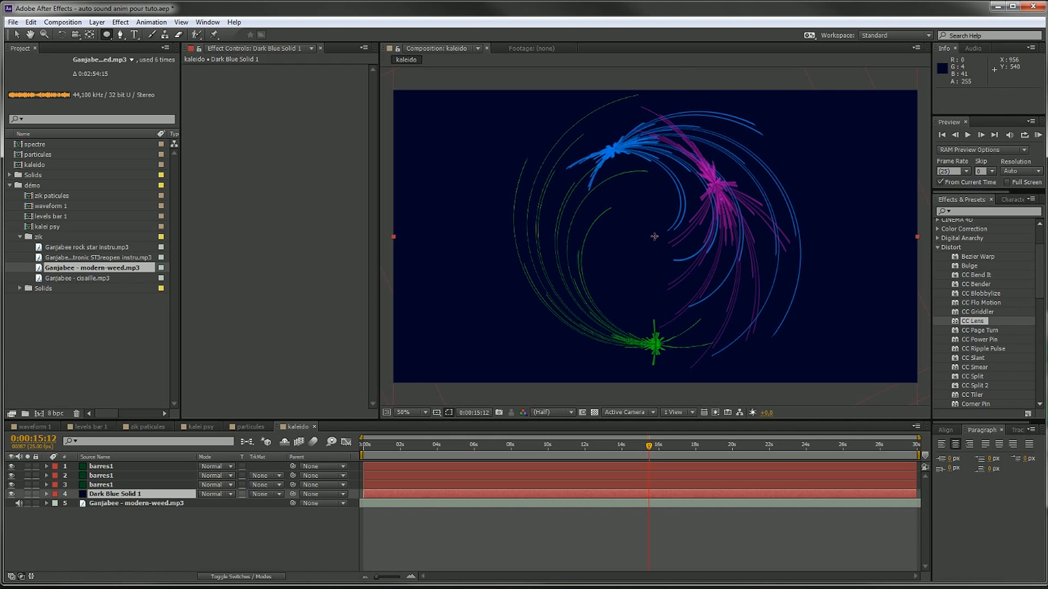
{"action": "left_click_drag", "start_coordinate": [654, 236], "coordinate": [785, 371]}
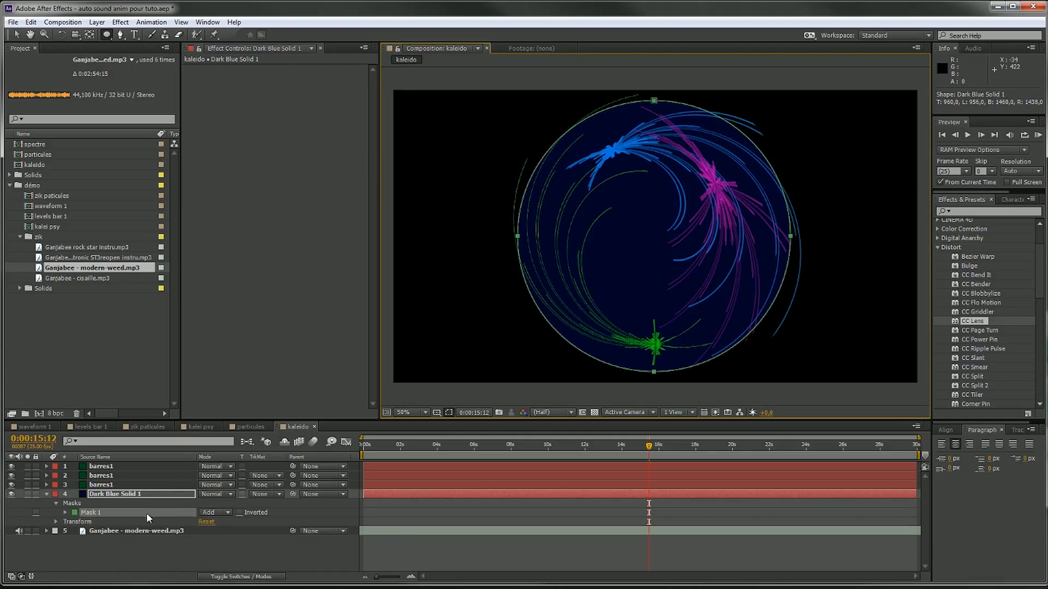
{"action": "key", "text": "f"}
{"action": "left_click_drag", "start_coordinate": [221, 516], "coordinate": [308, 516]}
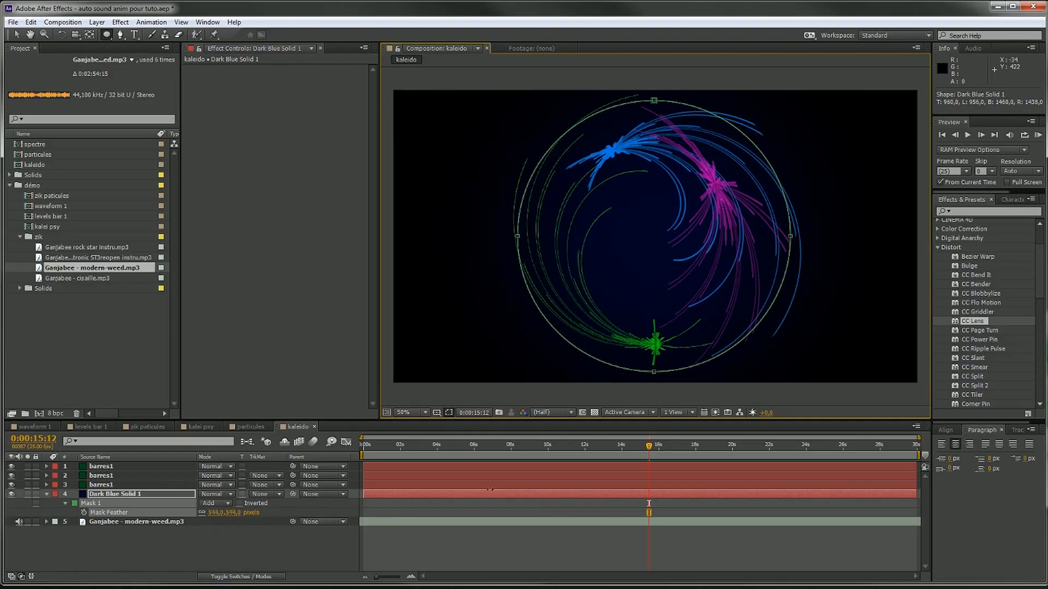
{"action": "left_click", "coordinate": [588, 555]}
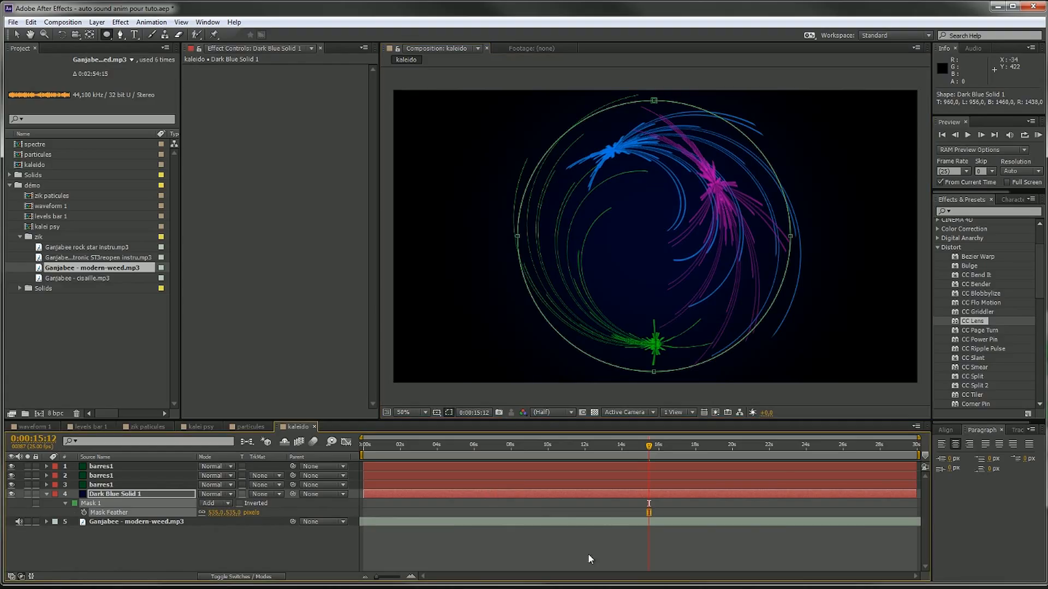
Reduce the dark blue solid's opacity to about 89%
{"action": "left_click", "coordinate": [127, 495]}
{"action": "key", "text": "t"}
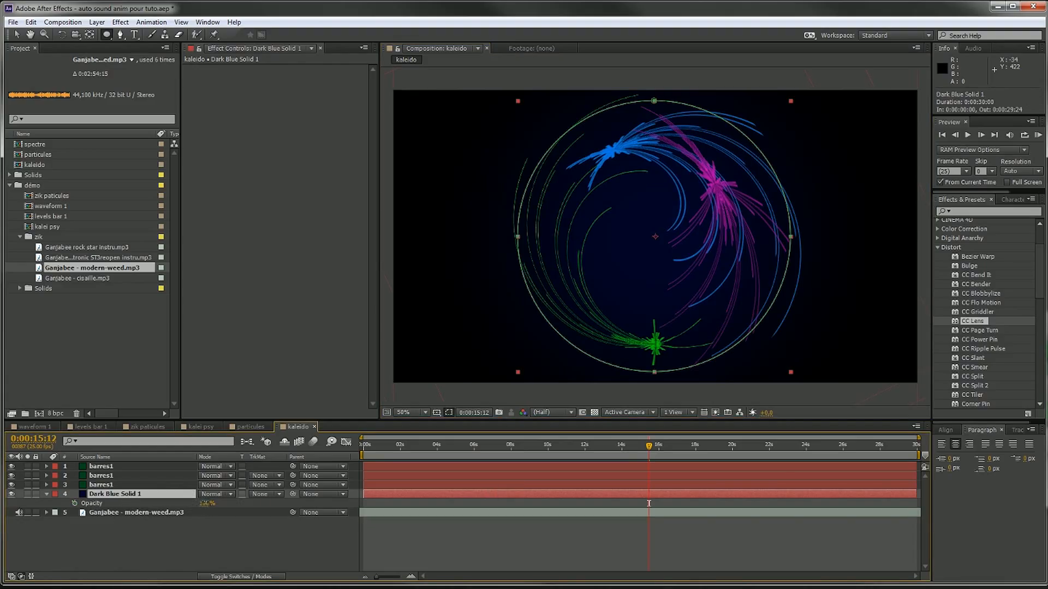
{"action": "left_click_drag", "start_coordinate": [207, 503], "coordinate": [187, 503]}
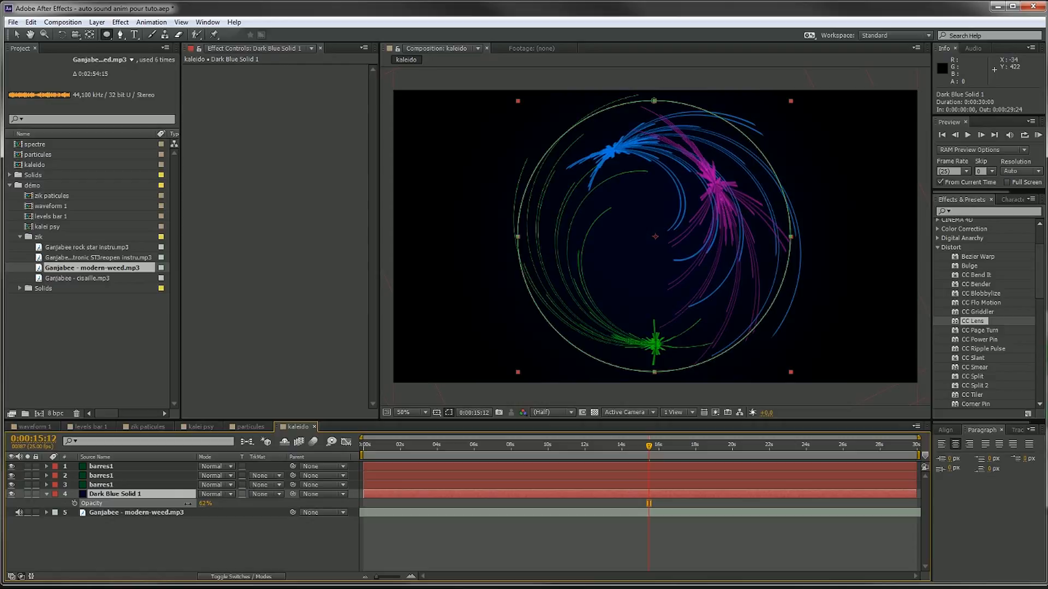
{"action": "left_click", "coordinate": [698, 565]}
Lower the spectrum's maximum height to about 5880 on the green copy and about 6530 on the blue copy
{"action": "left_click_drag", "start_coordinate": [649, 448], "coordinate": [451, 447]}
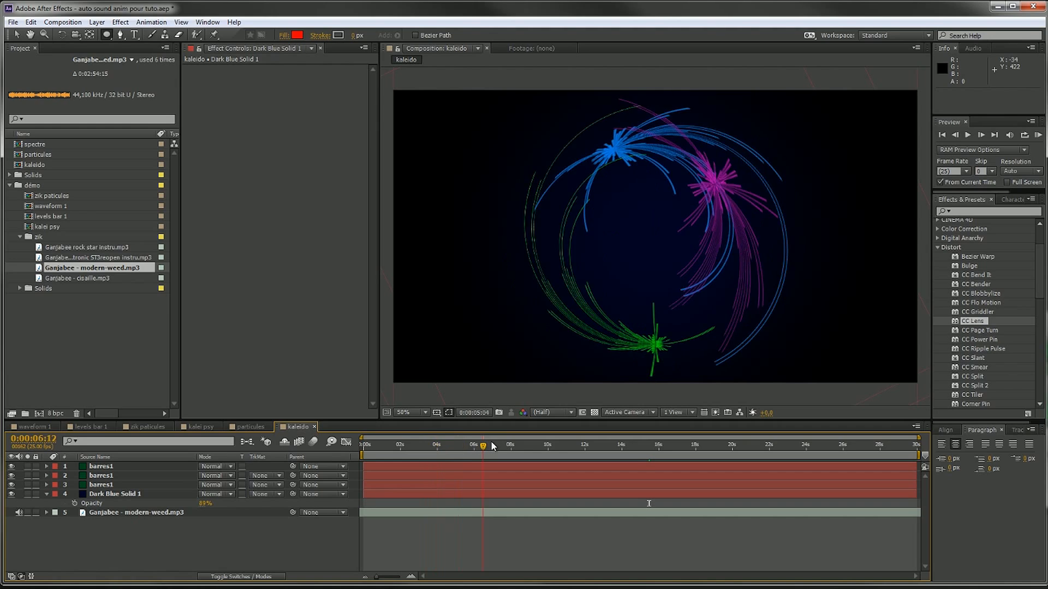
{"action": "left_click", "coordinate": [410, 444]}
{"action": "left_click_drag", "start_coordinate": [417, 441], "coordinate": [421, 437]}
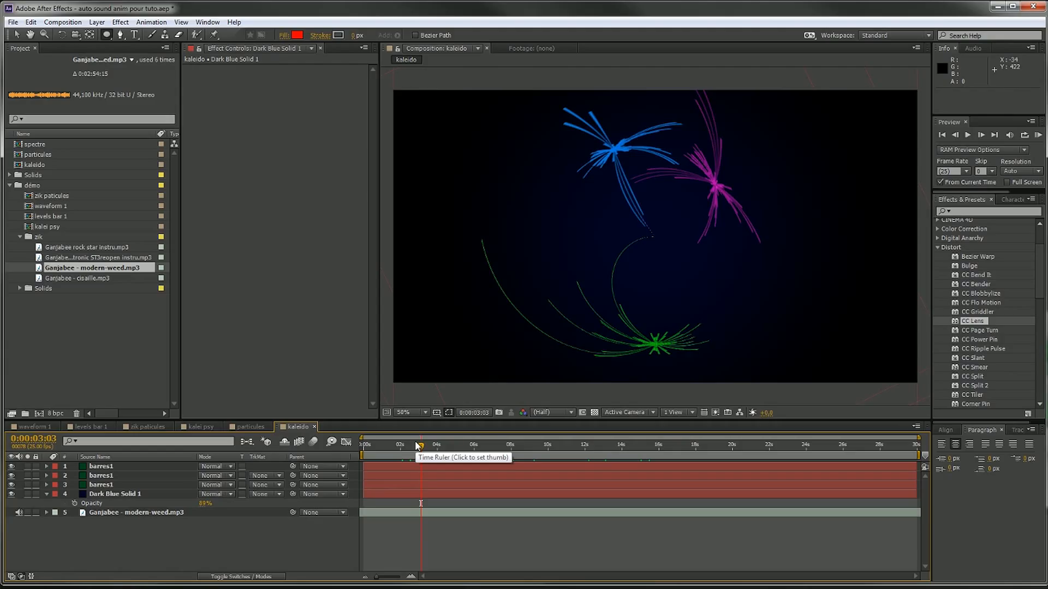
{"action": "left_click", "coordinate": [448, 445]}
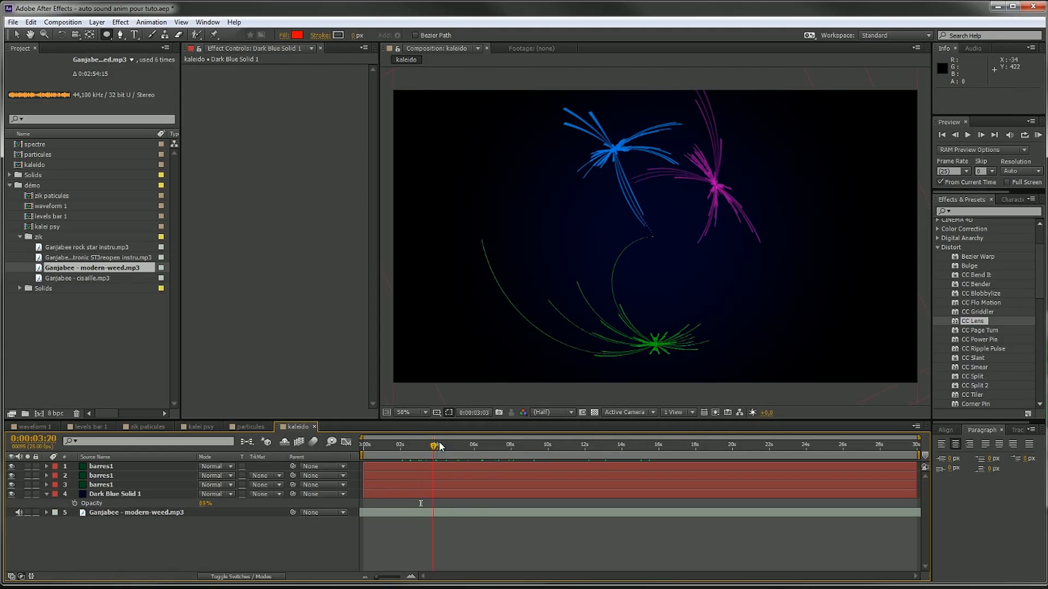
{"action": "left_click_drag", "start_coordinate": [448, 445], "coordinate": [482, 443]}
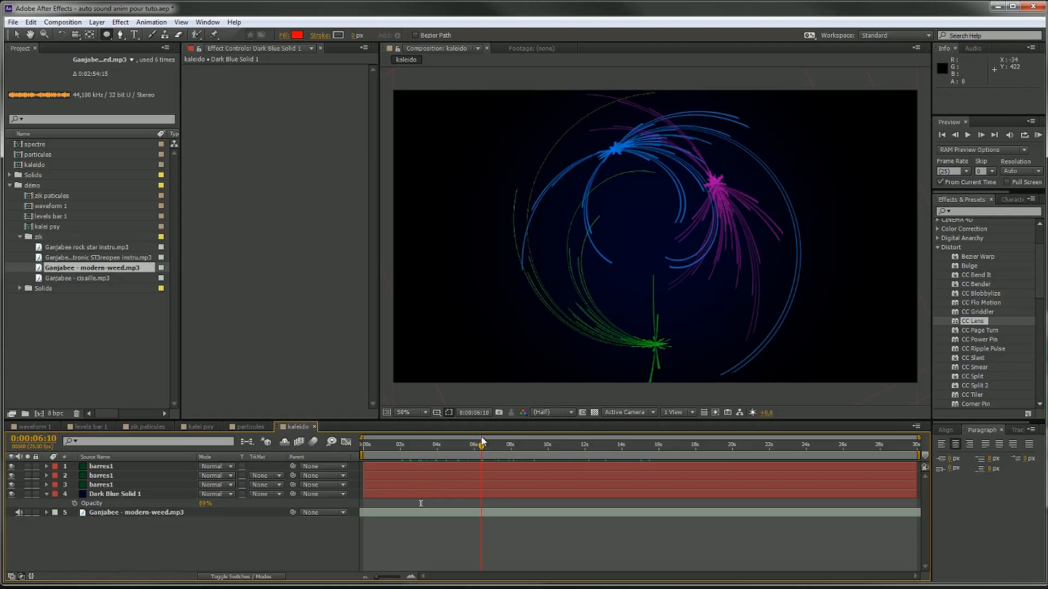
{"action": "left_click", "coordinate": [108, 486]}
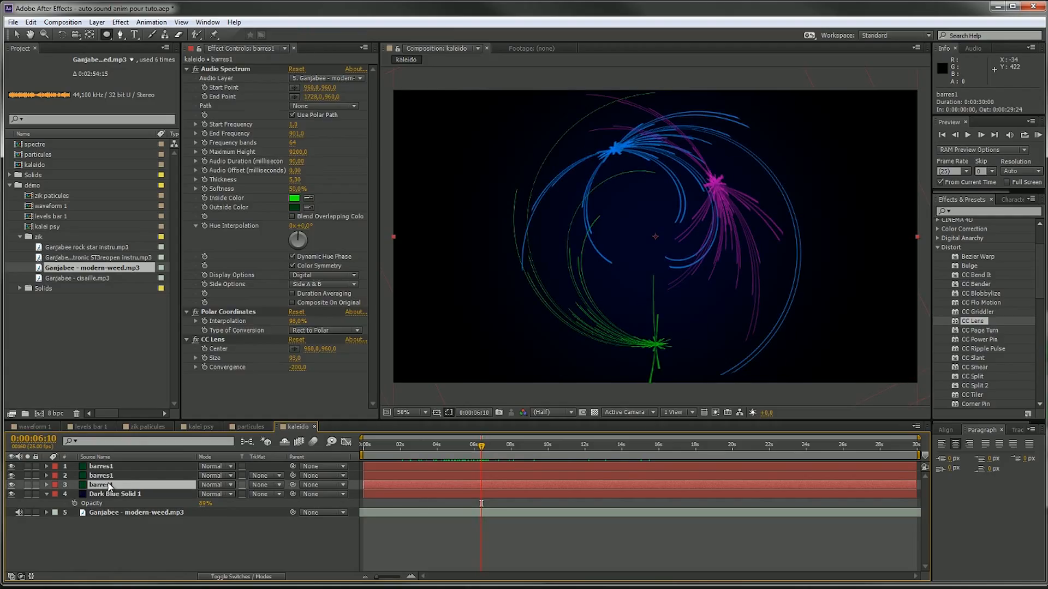
{"action": "left_click", "coordinate": [292, 151]}
{"action": "left_click_drag", "start_coordinate": [292, 151], "coordinate": [137, 170]}
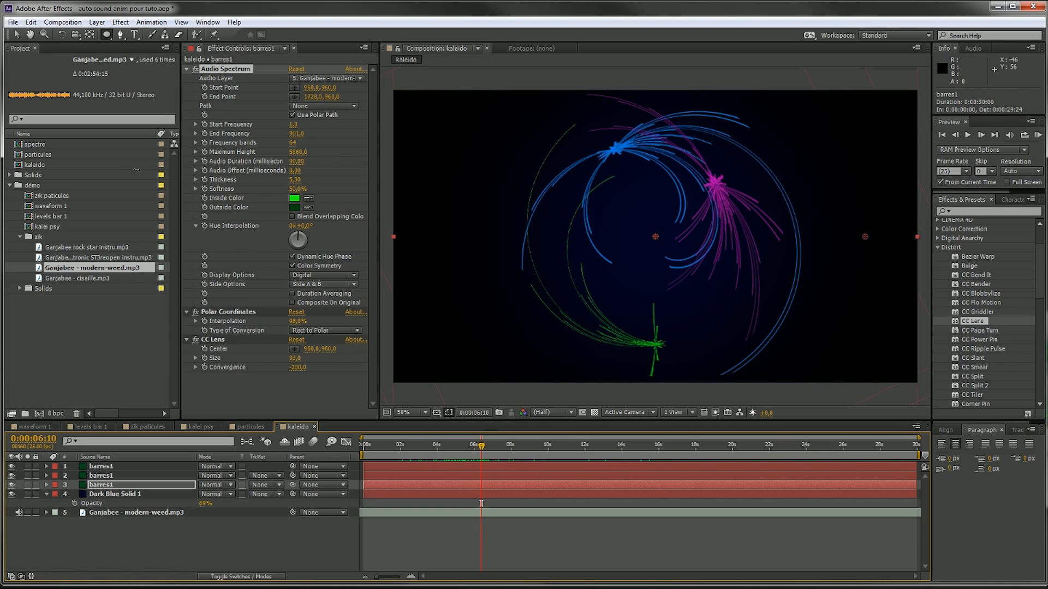
{"action": "left_click", "coordinate": [111, 478]}
{"action": "left_click_drag", "start_coordinate": [292, 152], "coordinate": [180, 174]}
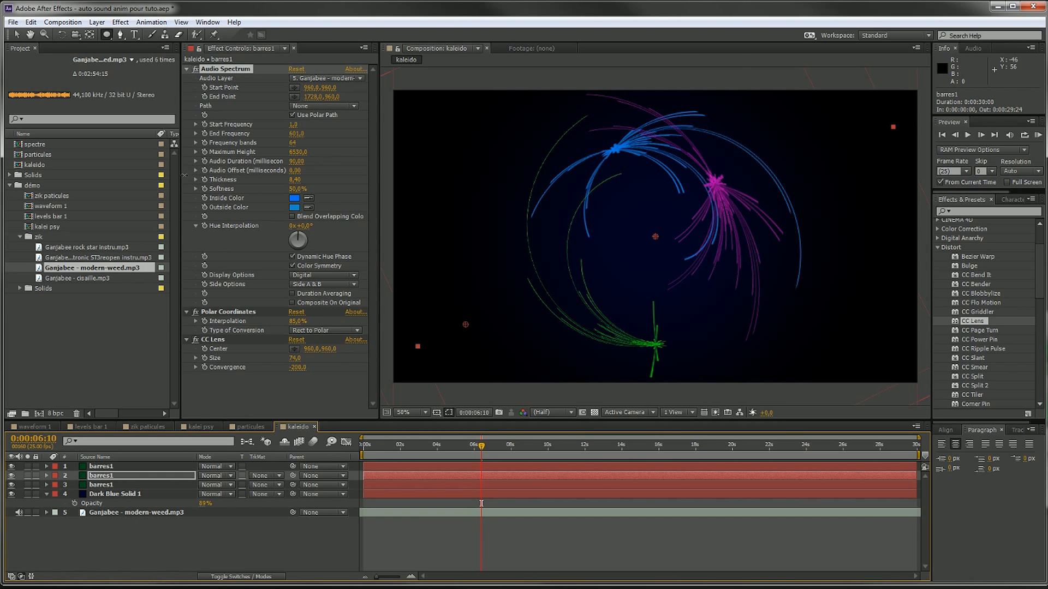
Adjust the magenta copy to a maximum height of 6710, a Polar Coordinates interpolation of 46% and a thickness of 10.8
{"action": "left_click", "coordinate": [101, 468]}
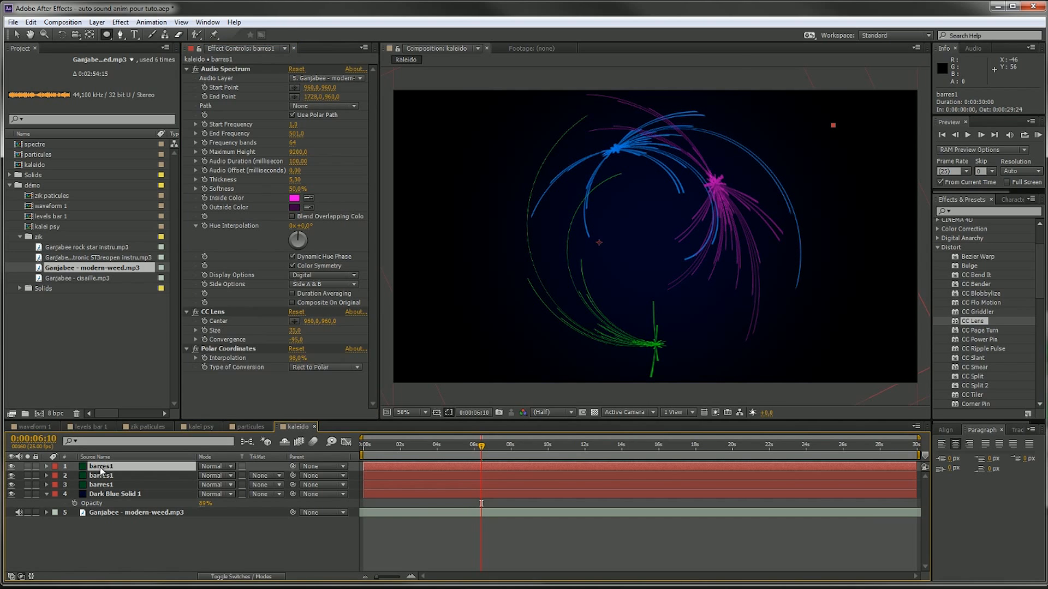
{"action": "left_click_drag", "start_coordinate": [297, 152], "coordinate": [180, 171]}
{"action": "left_click_drag", "start_coordinate": [298, 361], "coordinate": [286, 360]}
{"action": "left_click_drag", "start_coordinate": [483, 449], "coordinate": [658, 449]}
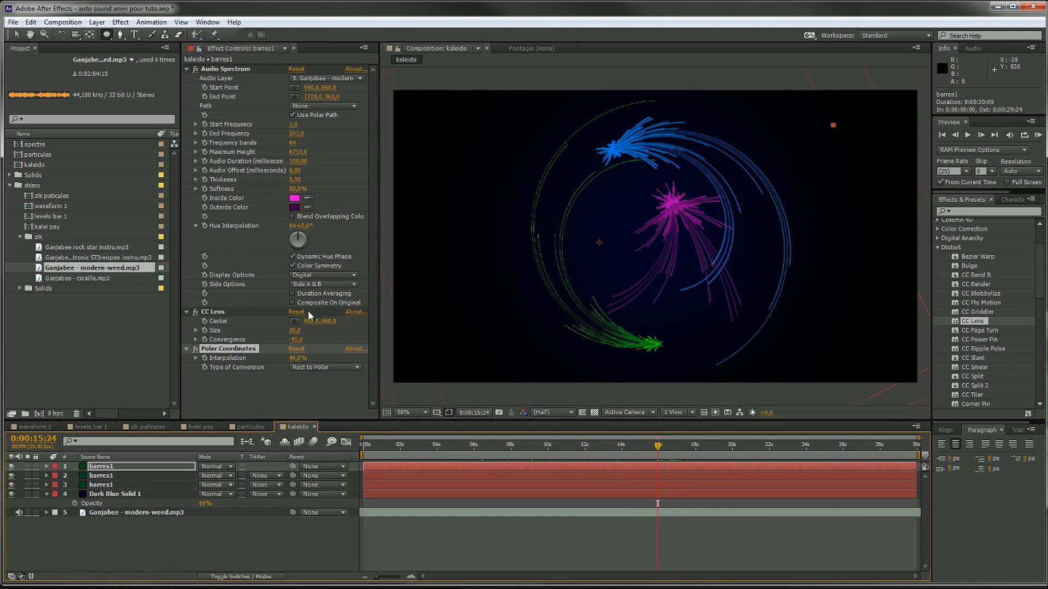
{"action": "left_click_drag", "start_coordinate": [307, 179], "coordinate": [327, 180]}
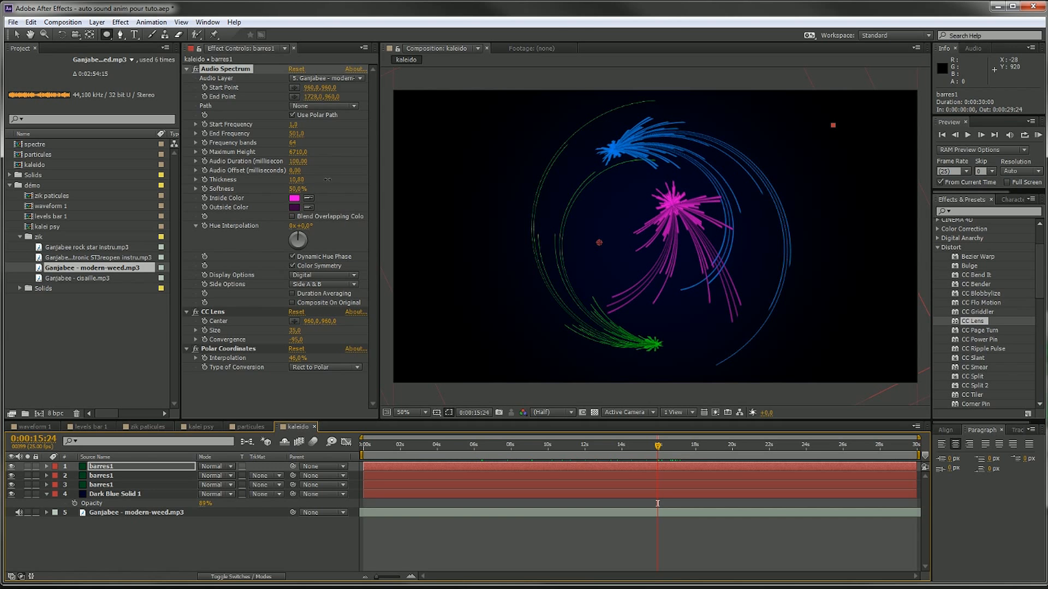
Increase the blue copy's spectrum thickness to about 14.9 and its frequency bands to about 139
{"action": "left_click", "coordinate": [109, 476]}
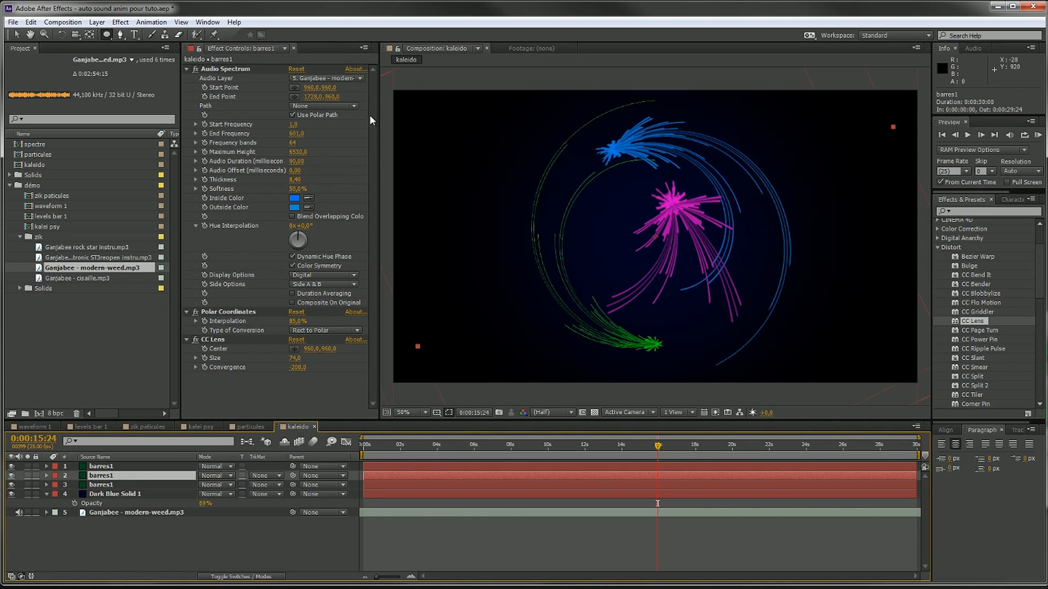
{"action": "left_click_drag", "start_coordinate": [294, 179], "coordinate": [319, 180]}
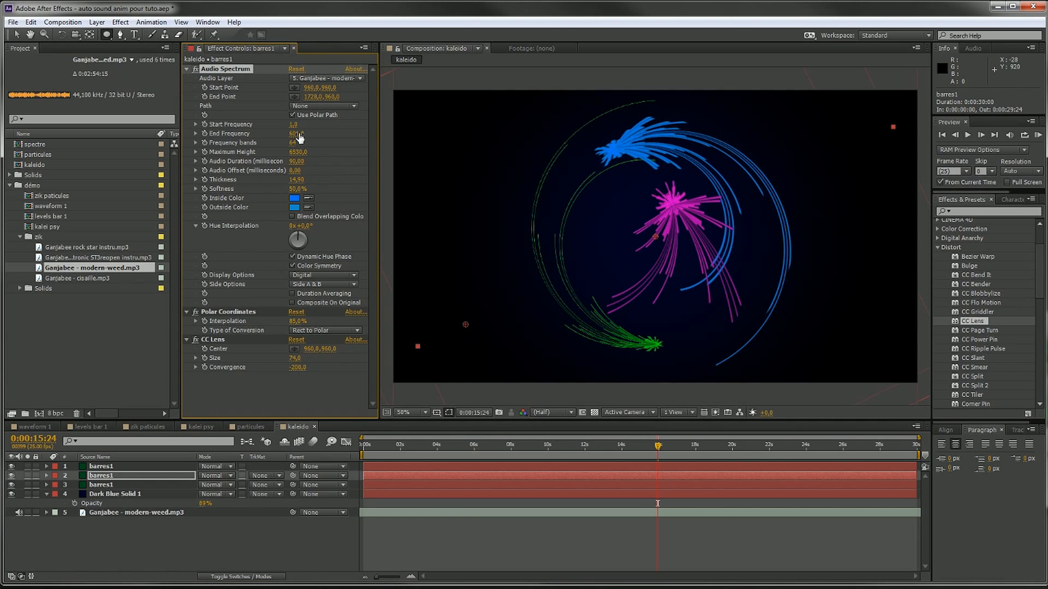
{"action": "left_click_drag", "start_coordinate": [295, 143], "coordinate": [336, 143]}
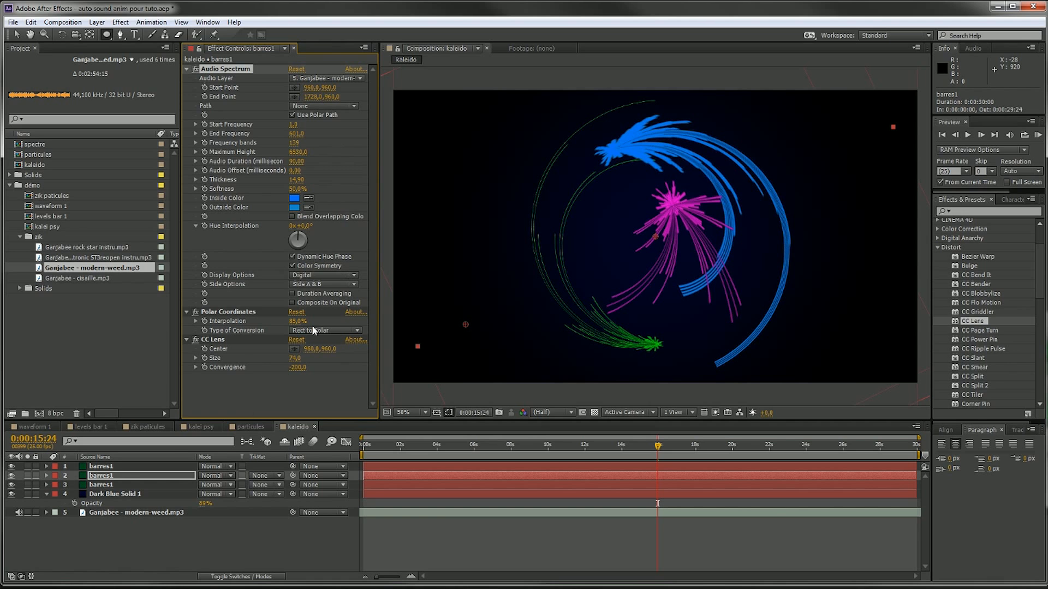
Add an adjustment layer above all layers and name it kalei
{"action": "left_click", "coordinate": [105, 466]}
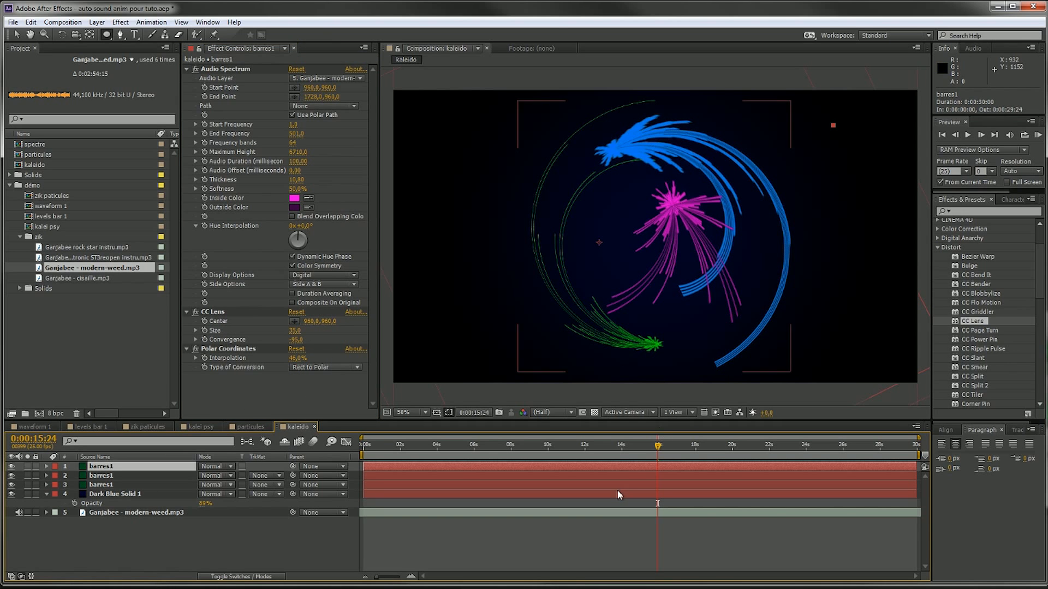
{"action": "left_click_drag", "start_coordinate": [658, 448], "coordinate": [550, 443]}
{"action": "right_click", "coordinate": [128, 544]}
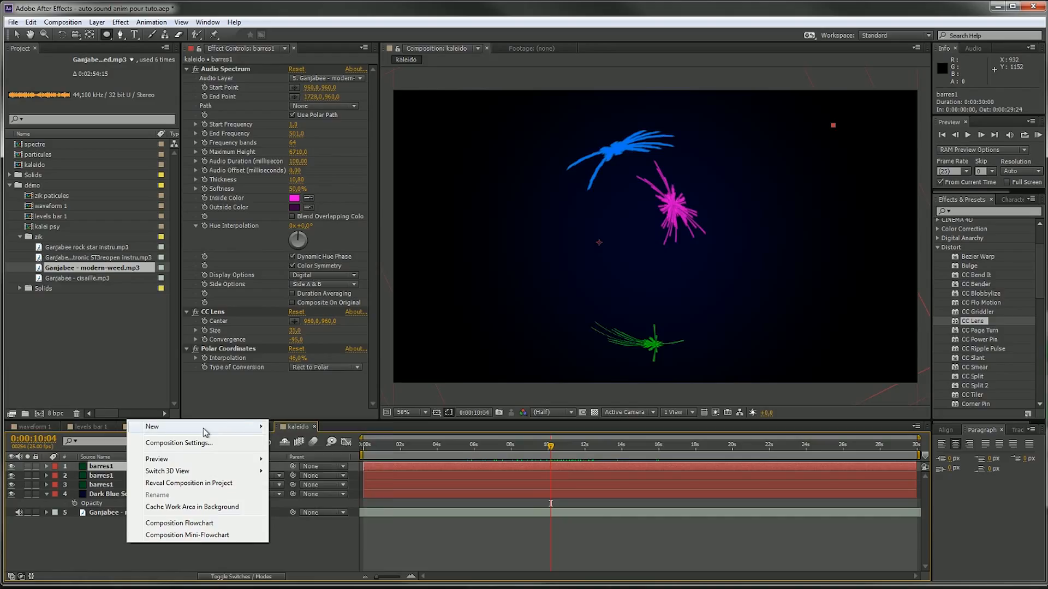
{"action": "mouse_move", "coordinate": [205, 429]}
{"action": "left_click", "coordinate": [327, 517]}
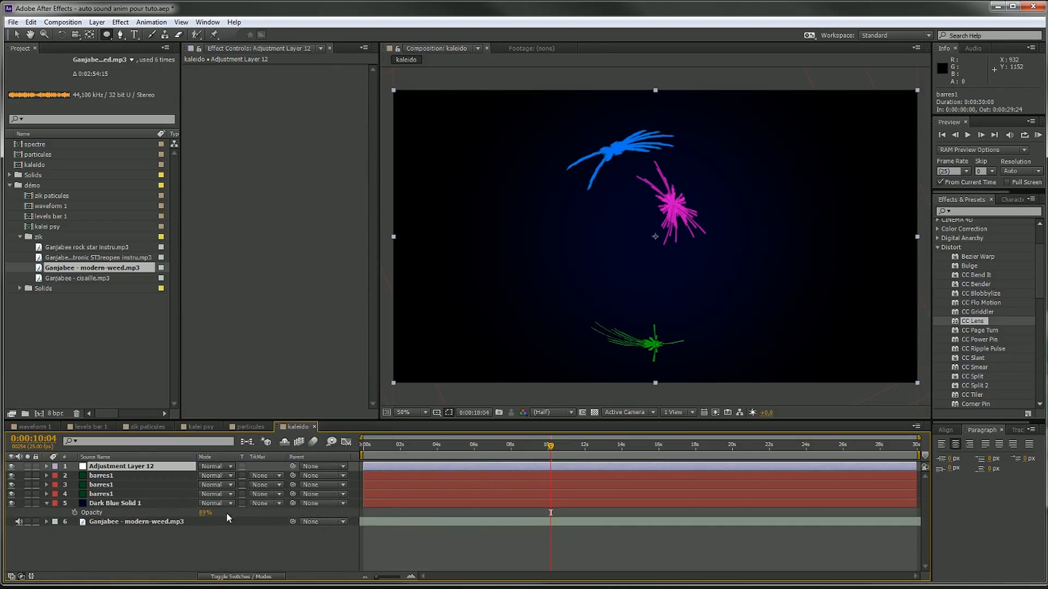
{"action": "key", "text": "Return"}
{"action": "type", "text": "kalei"}
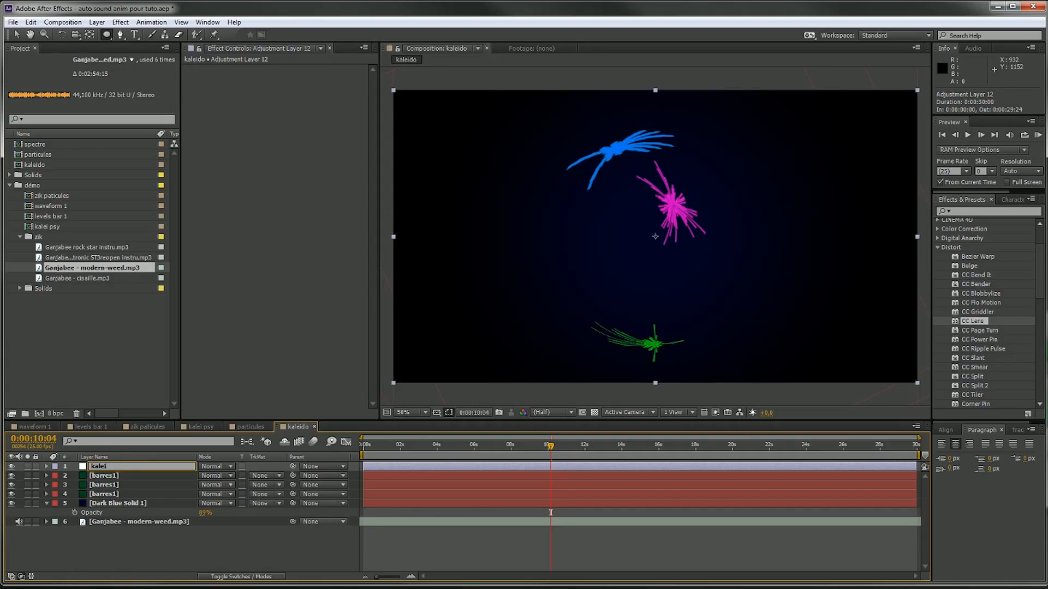
{"action": "key", "text": "Return"}
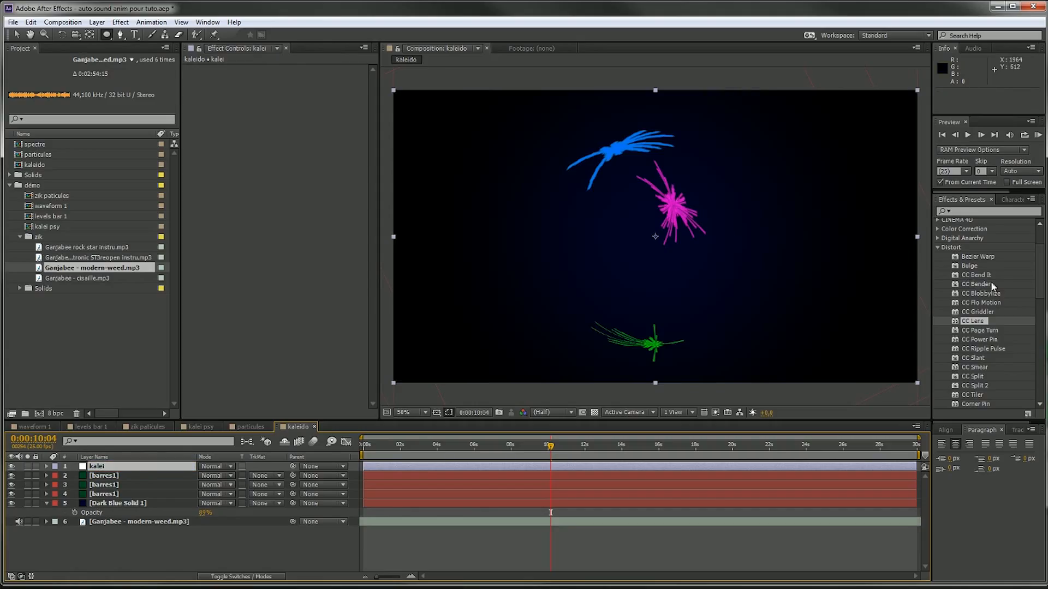
Search the effects for kalei and apply CC Kaleida to the kalei adjustment layer
{"action": "scroll", "coordinate": [990, 280], "scroll_direction": "up", "scroll_amount": 2}
{"action": "left_click", "coordinate": [937, 297]}
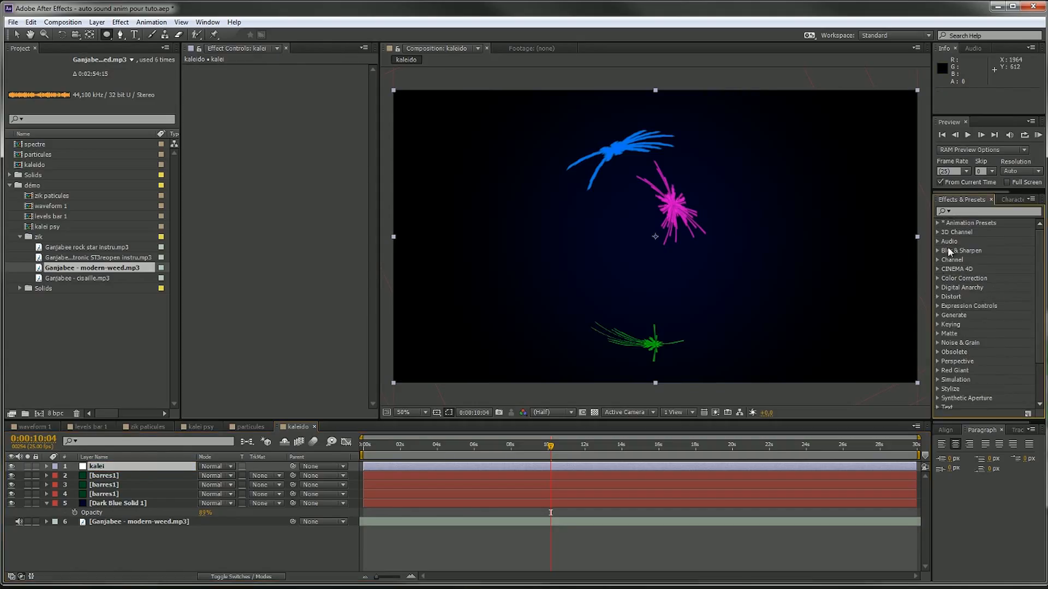
{"action": "left_click", "coordinate": [968, 216]}
{"action": "type", "text": "kalei"}
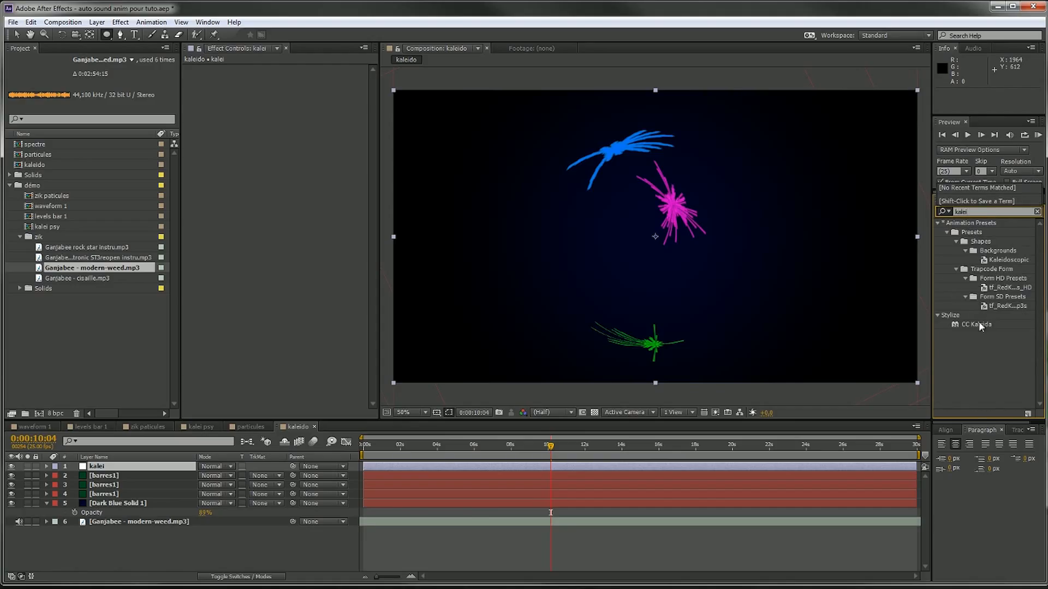
{"action": "left_click", "coordinate": [979, 326]}
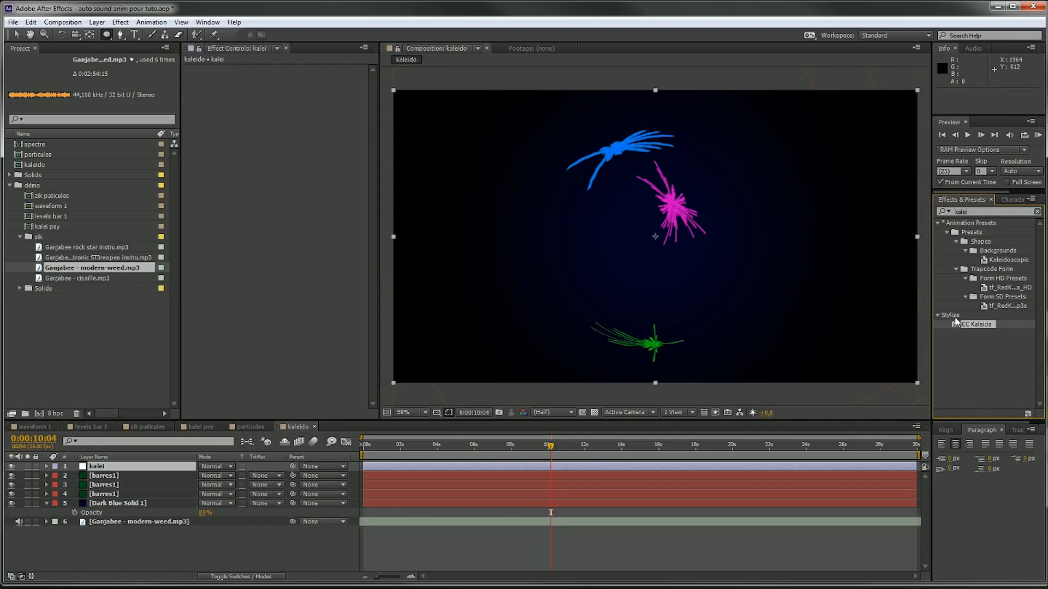
{"action": "left_click_drag", "start_coordinate": [986, 328], "coordinate": [106, 466]}
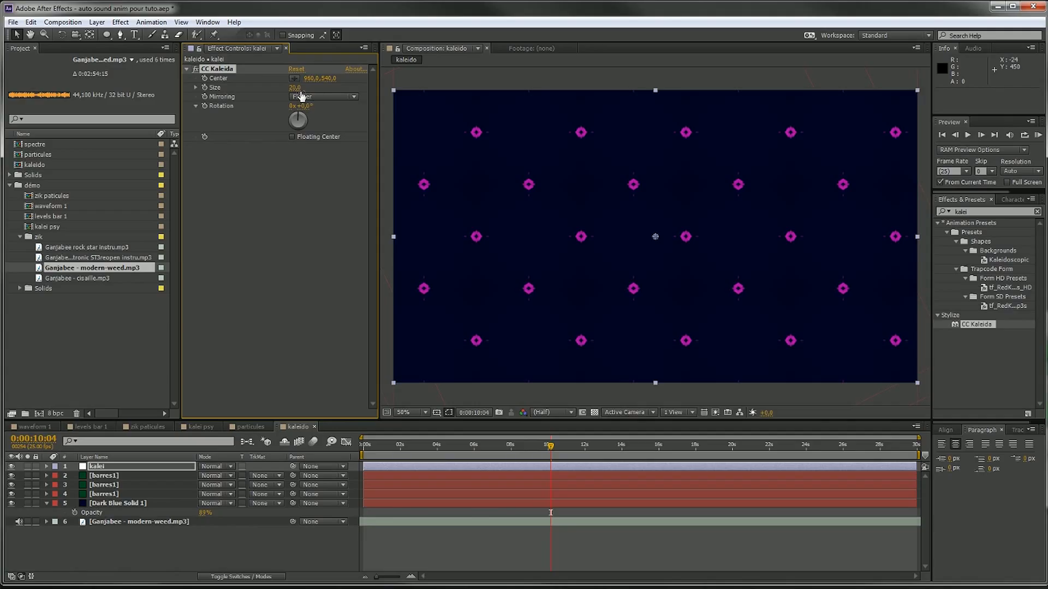
Keep CC Kaleida's mirroring on Flower, raise its size to about 52.1 and preview the pattern around 16 seconds
{"action": "left_click", "coordinate": [328, 101]}
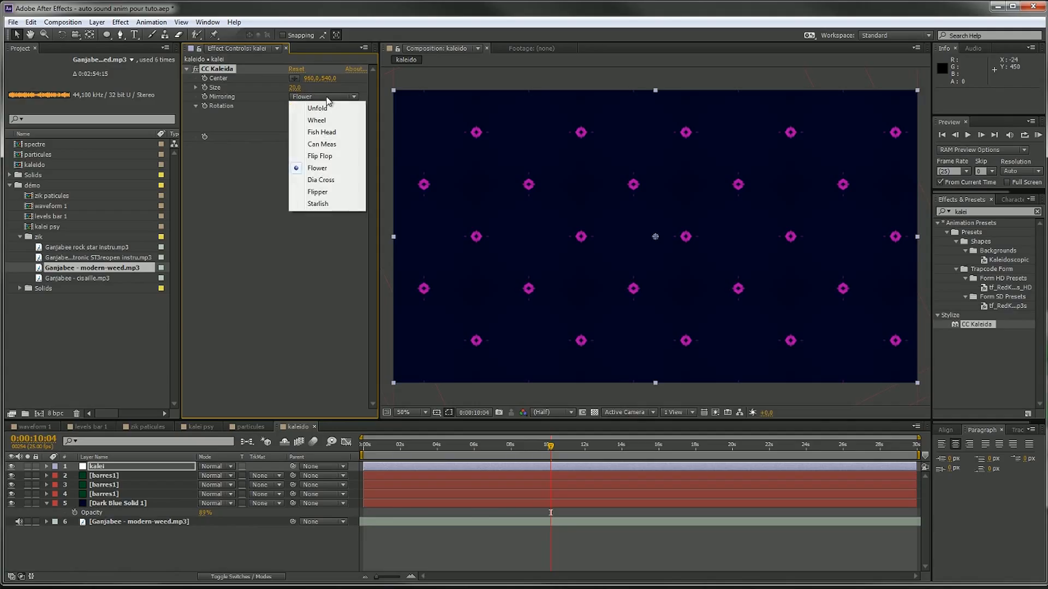
{"action": "left_click", "coordinate": [324, 169]}
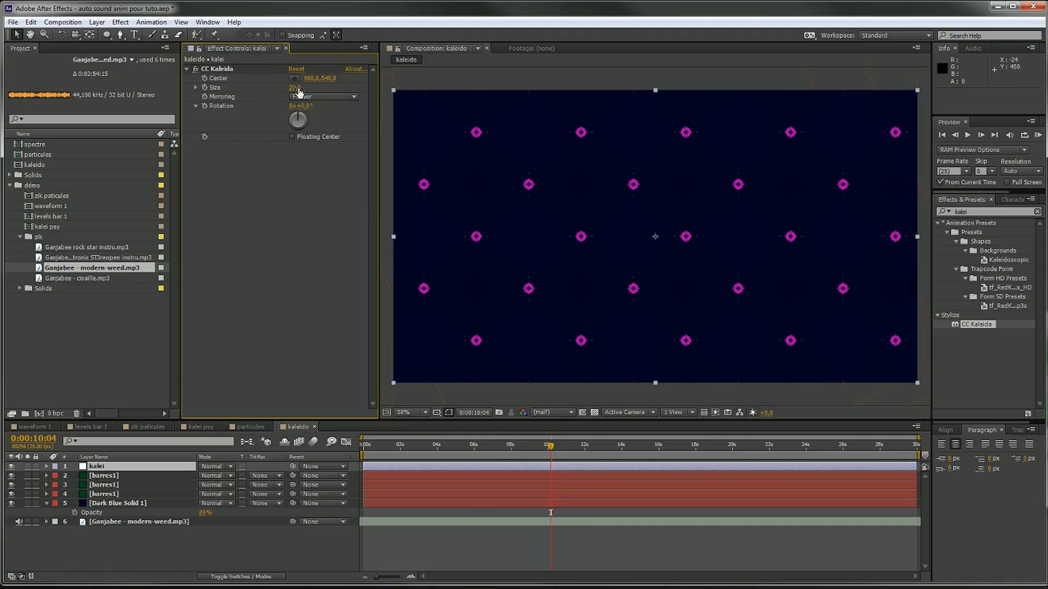
{"action": "left_click_drag", "start_coordinate": [298, 91], "coordinate": [485, 100]}
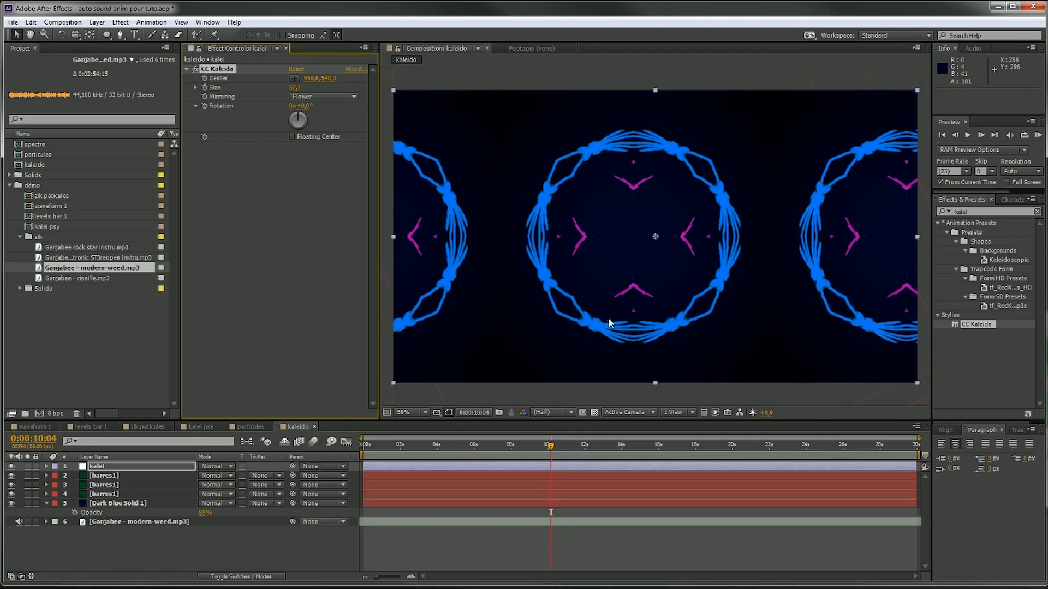
{"action": "left_click_drag", "start_coordinate": [555, 447], "coordinate": [662, 462]}
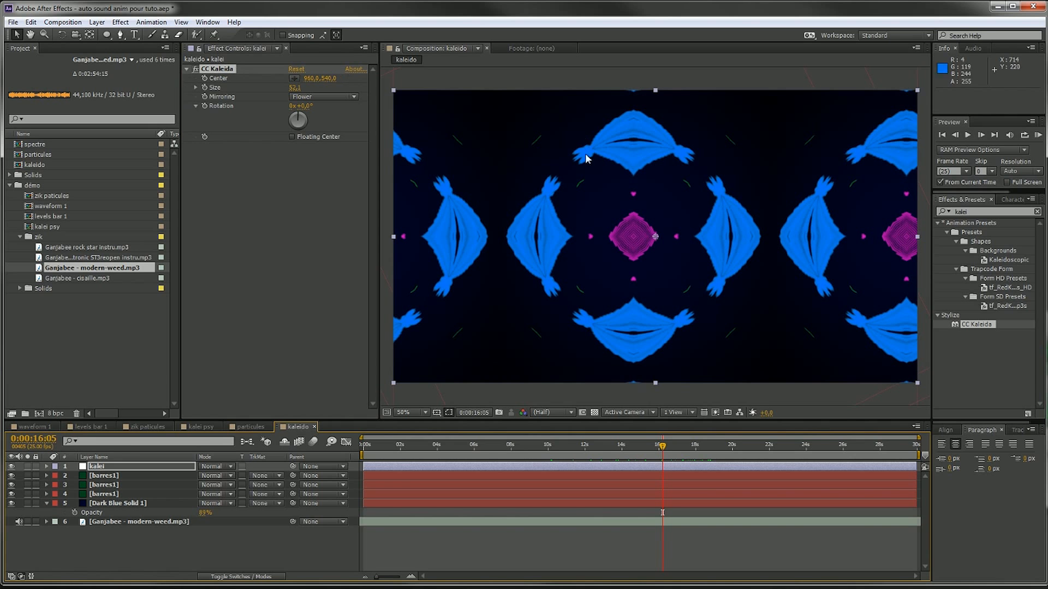
Try a CC Kaleida center of 1209, 640 and compare the picture with the kalei layer hidden and shown
{"action": "left_click_drag", "start_coordinate": [307, 82], "coordinate": [463, 124]}
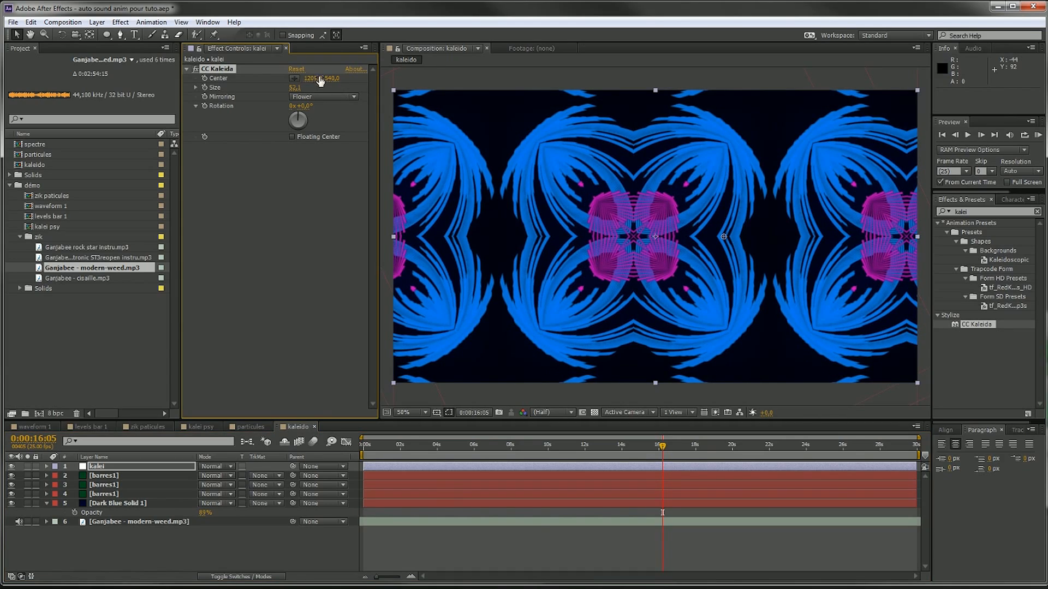
{"action": "left_click_drag", "start_coordinate": [334, 83], "coordinate": [388, 91]}
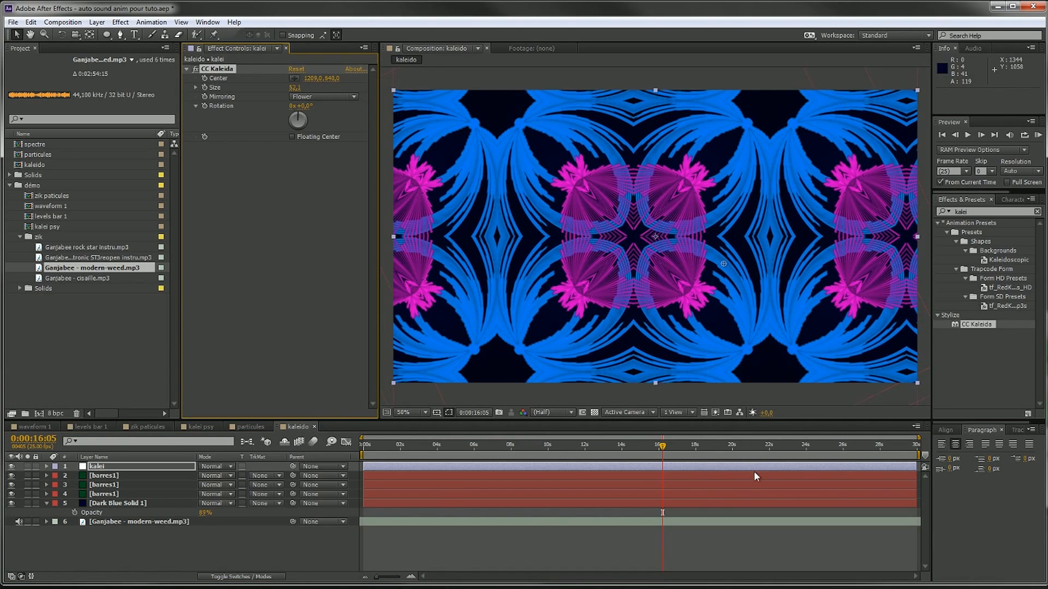
{"action": "left_click_drag", "start_coordinate": [667, 449], "coordinate": [712, 449]}
{"action": "left_click_drag", "start_coordinate": [733, 448], "coordinate": [568, 454]}
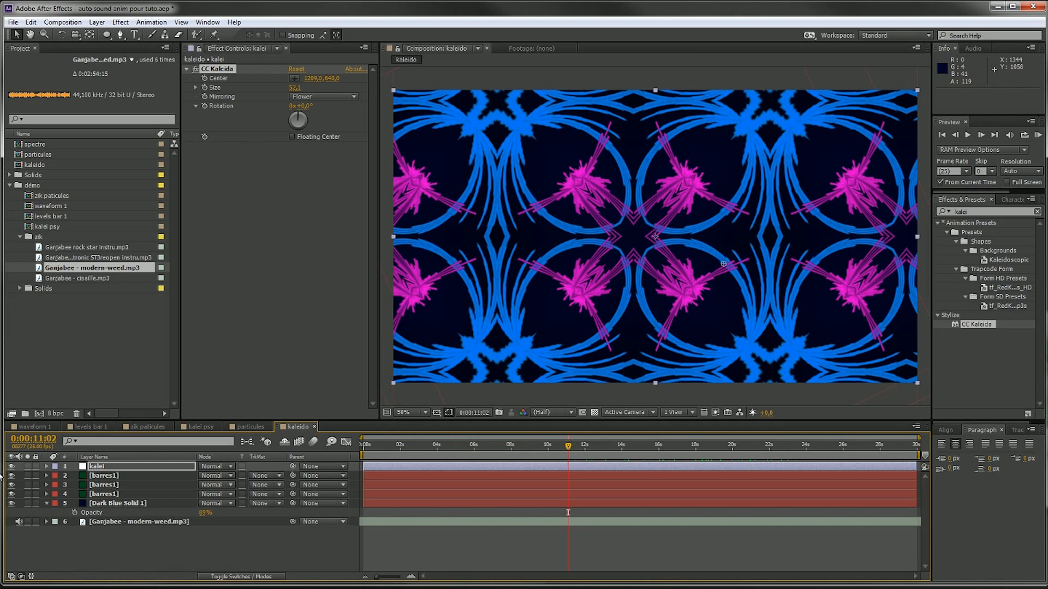
{"action": "left_click", "coordinate": [11, 467]}
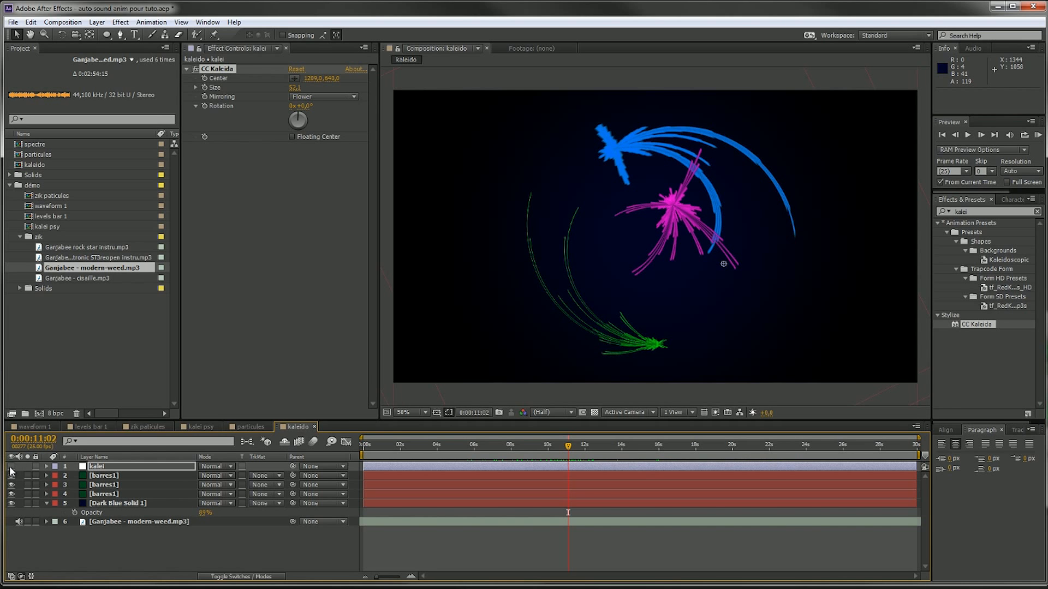
{"action": "left_click", "coordinate": [11, 467]}
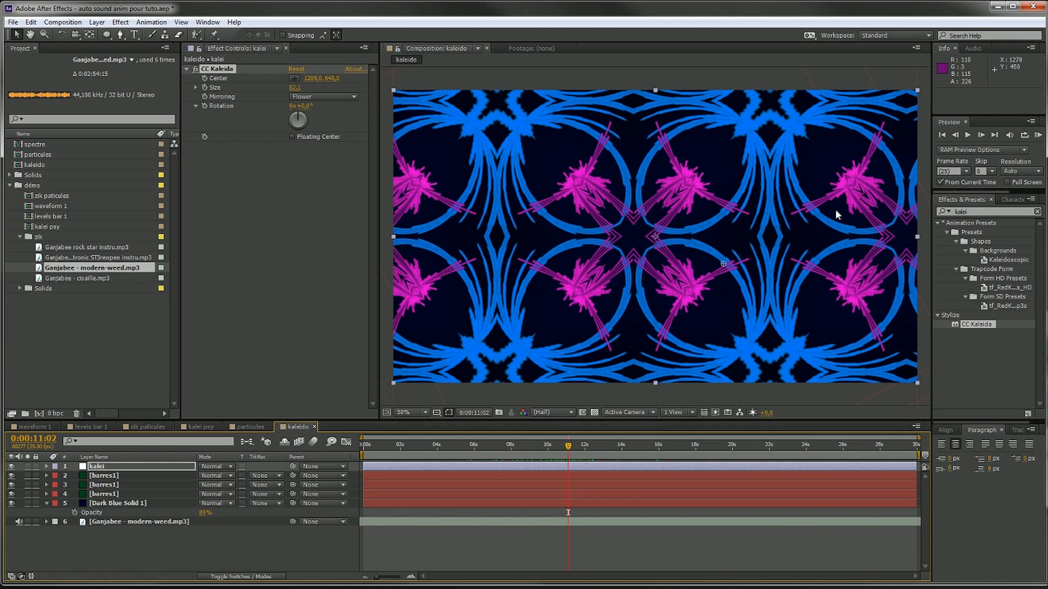
Move the CC Kaleida center to 959, 540 and preview the pattern at about 20 seconds
{"action": "left_click_drag", "start_coordinate": [724, 266], "coordinate": [655, 238]}
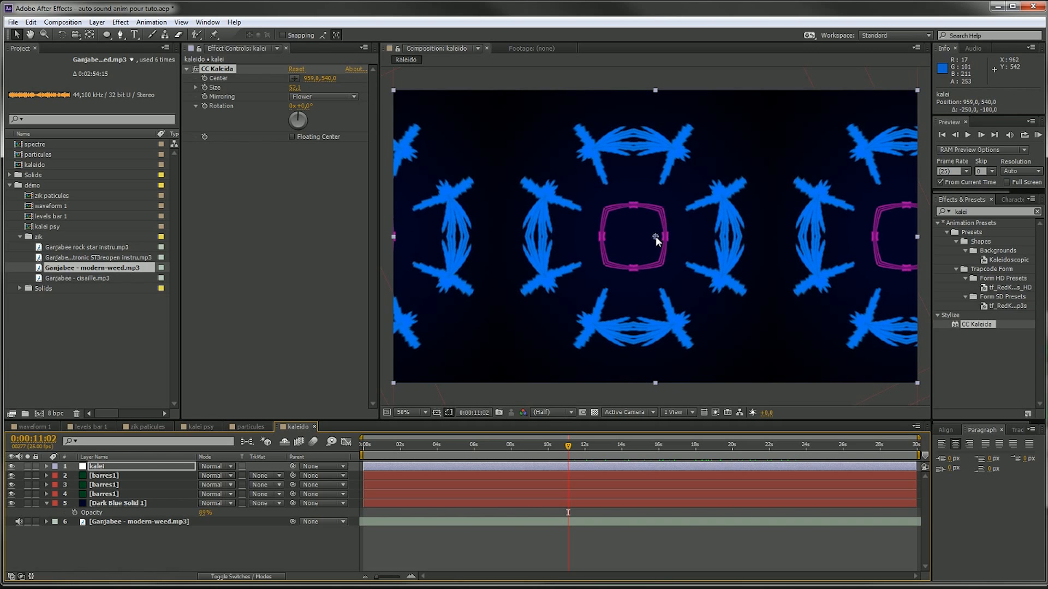
{"action": "left_click_drag", "start_coordinate": [572, 454], "coordinate": [737, 442]}
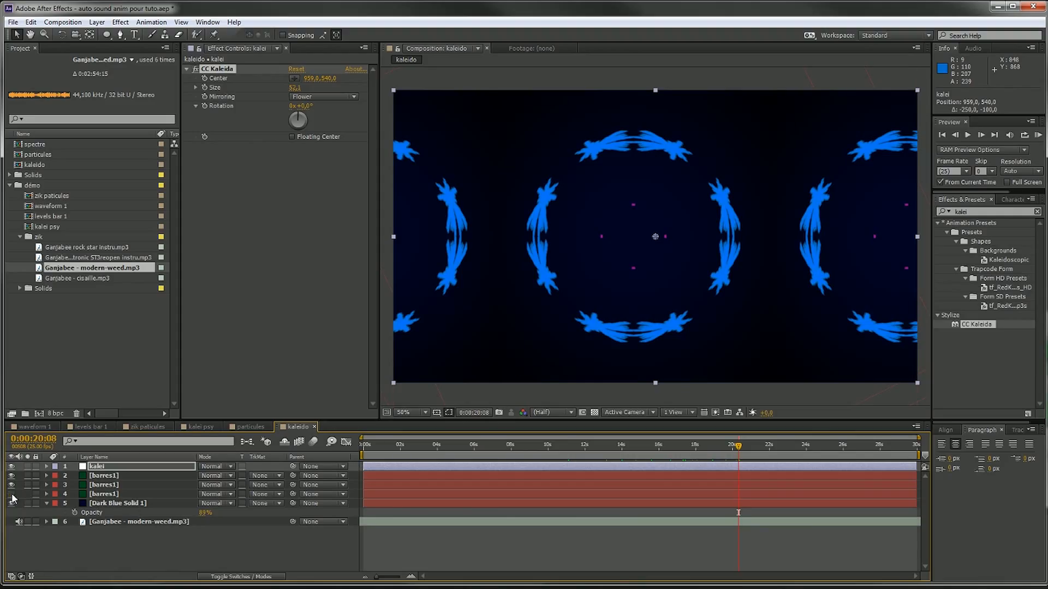
Increase the green copy's Audio Spectrum maximum height to 10240 and its thickness to 15.9, checking the pattern at several times
{"action": "left_click", "coordinate": [120, 494]}
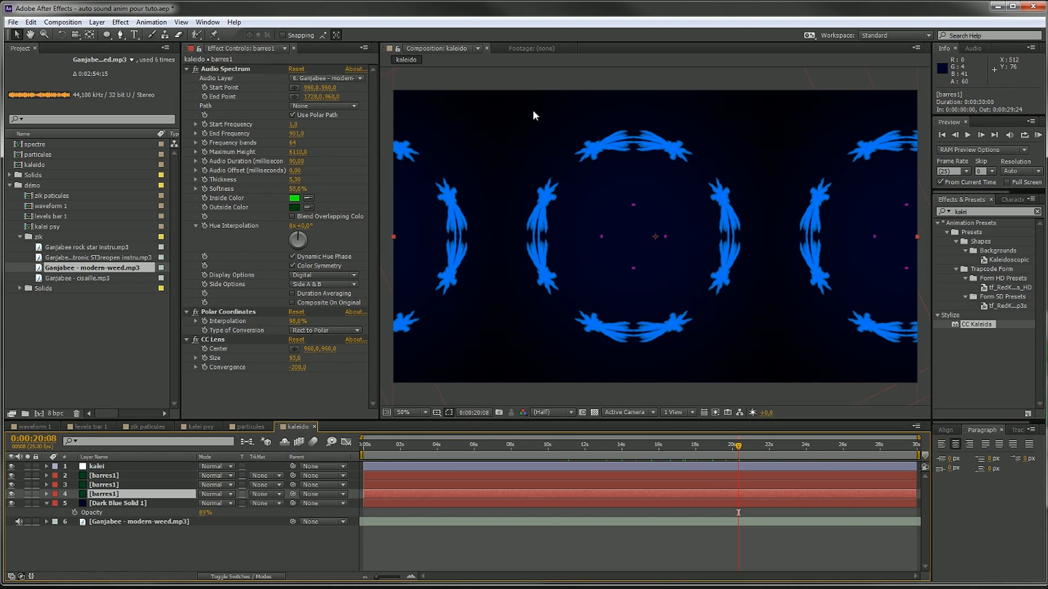
{"action": "mouse_move", "coordinate": [609, 293]}
{"action": "left_mouse_down"}
{"action": "mouse_move", "coordinate": [499, 329]}
{"action": "mouse_move", "coordinate": [633, 355]}
{"action": "mouse_move", "coordinate": [618, 299]}
{"action": "left_mouse_up"}
{"action": "key", "text": "ctrl+z"}
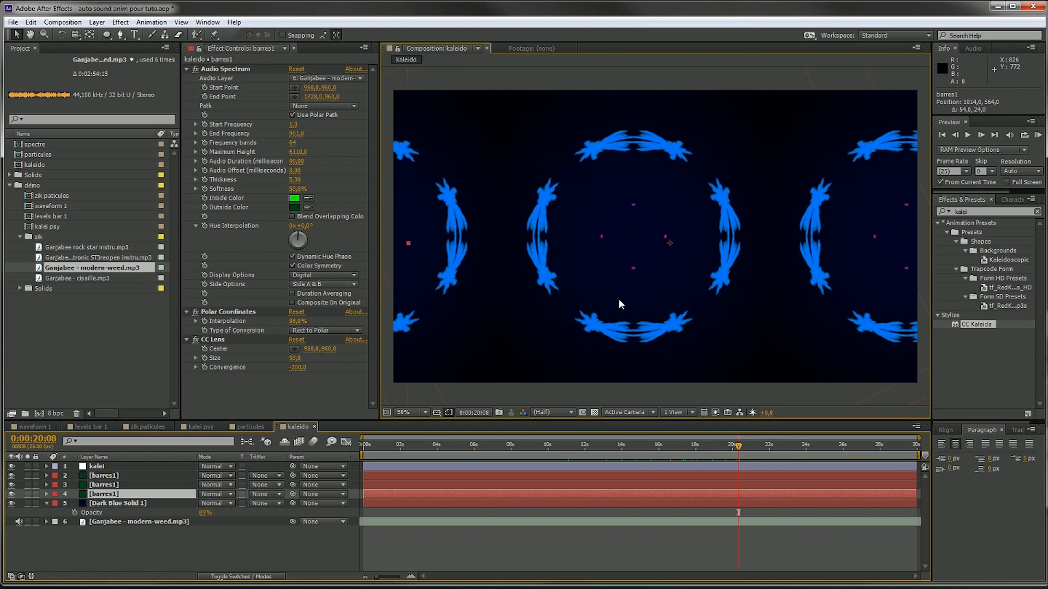
{"action": "left_click", "coordinate": [27, 495]}
{"action": "left_click", "coordinate": [28, 494]}
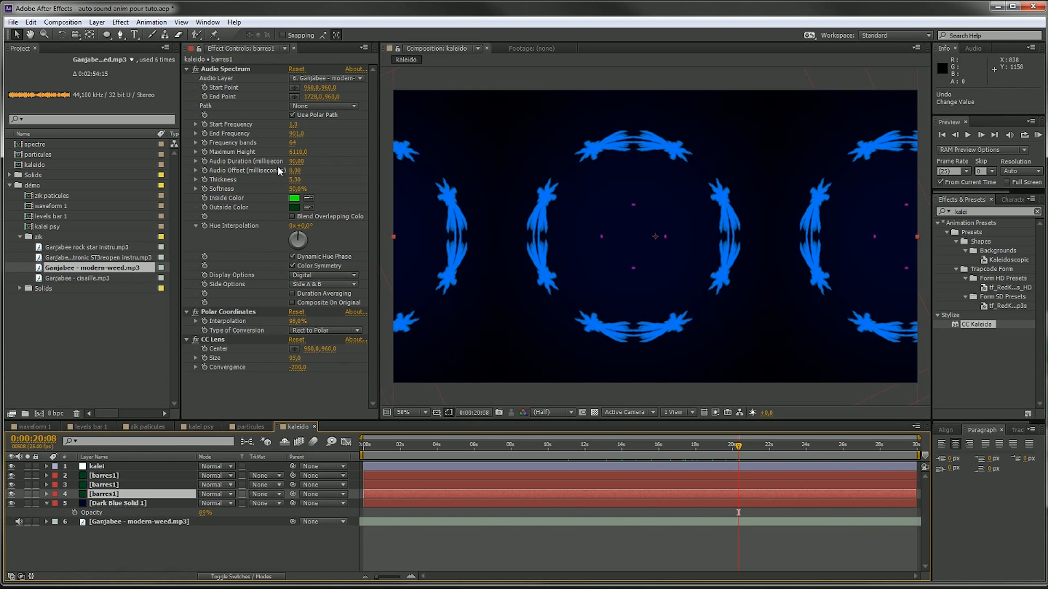
{"action": "left_click_drag", "start_coordinate": [293, 155], "coordinate": [331, 150]}
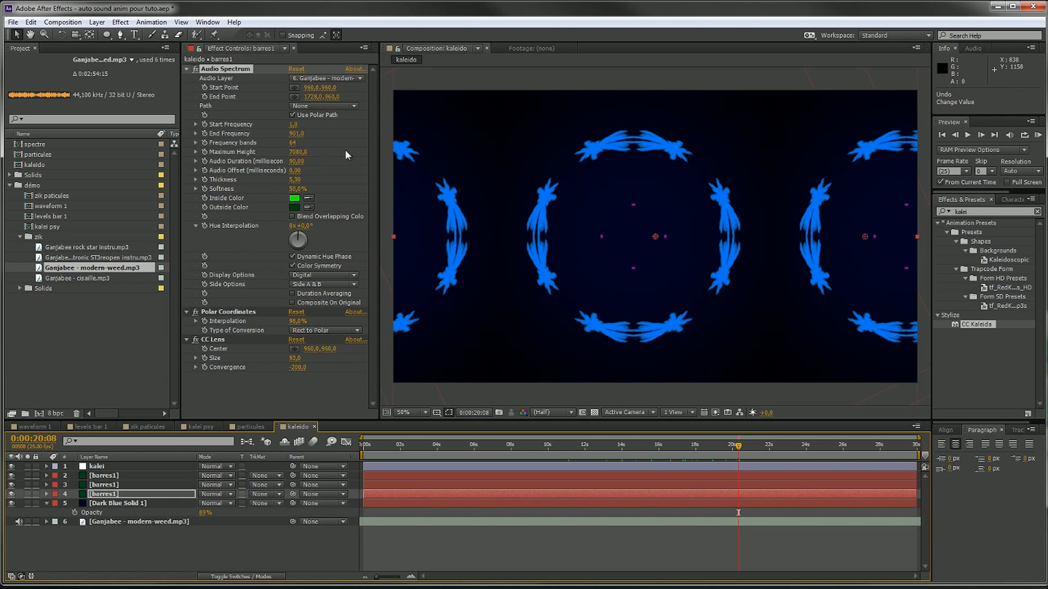
{"action": "left_click_drag", "start_coordinate": [718, 447], "coordinate": [627, 447]}
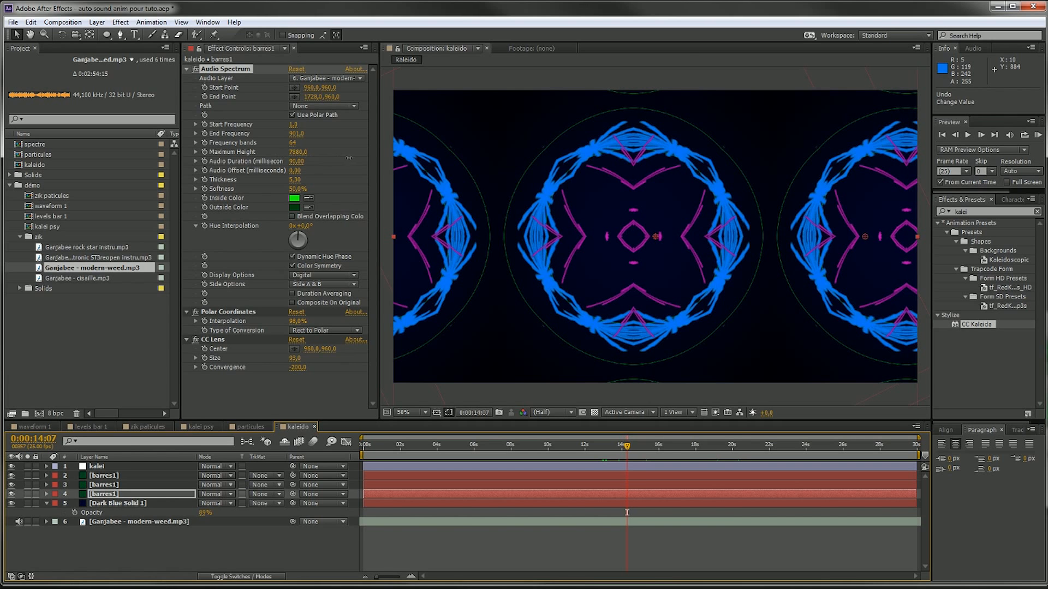
{"action": "left_click_drag", "start_coordinate": [368, 152], "coordinate": [465, 148]}
{"action": "left_click_drag", "start_coordinate": [292, 180], "coordinate": [356, 177]}
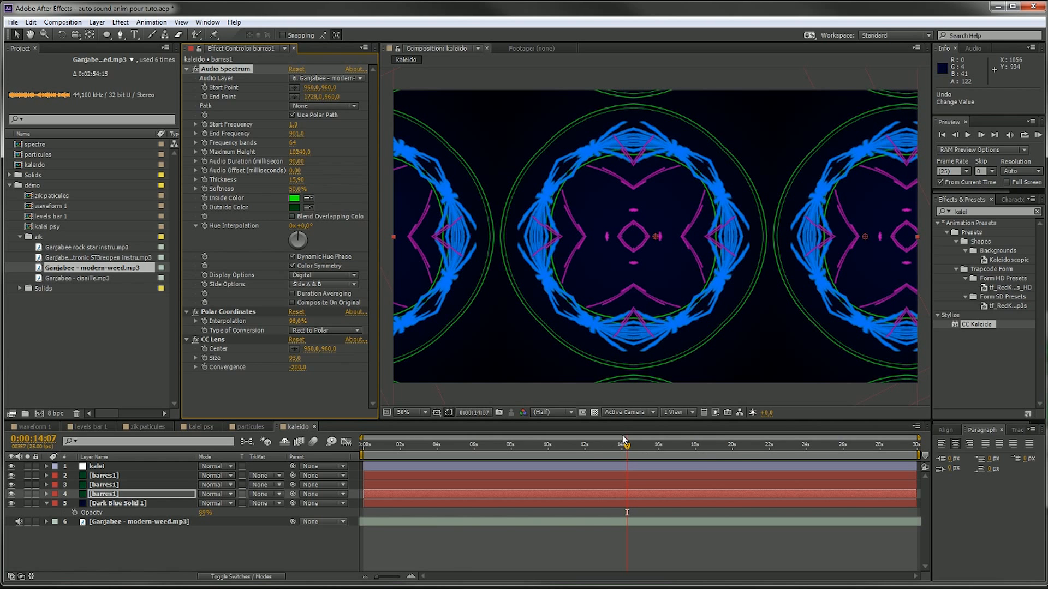
{"action": "left_click_drag", "start_coordinate": [612, 453], "coordinate": [553, 447]}
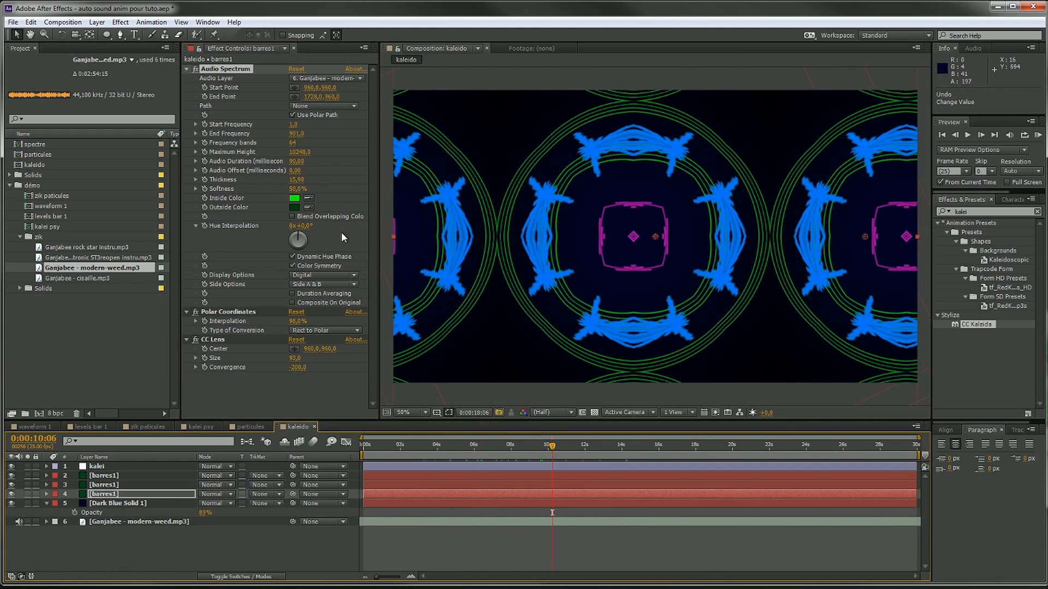
Try the Unfold, Wheel and Can Meas mirroring modes on the kalei layer's CC Kaleida, and return to Flower
{"action": "left_click", "coordinate": [104, 467]}
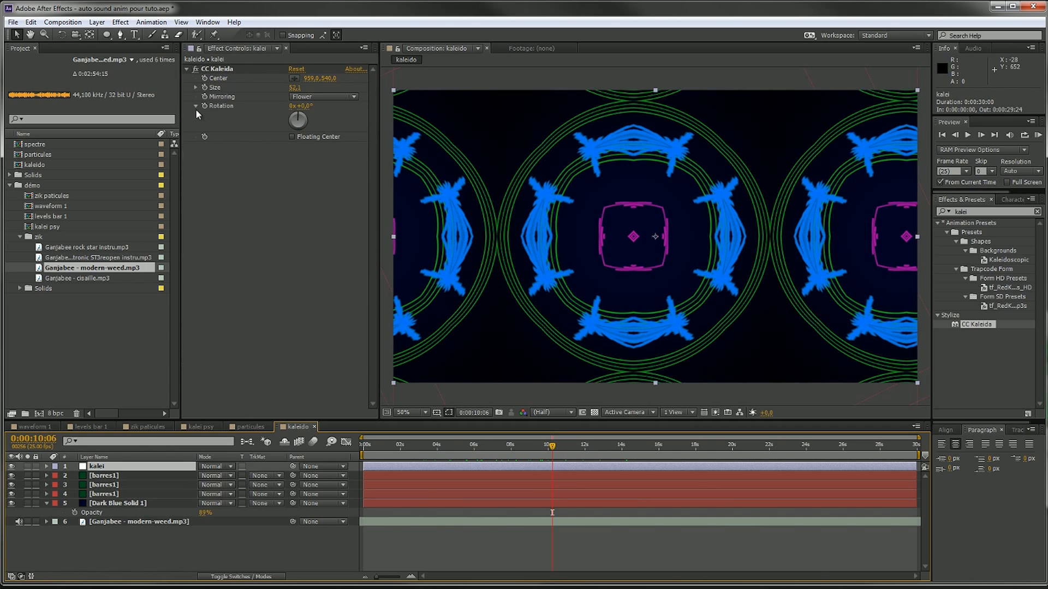
{"action": "left_click", "coordinate": [312, 99]}
{"action": "left_click", "coordinate": [319, 108]}
{"action": "left_click", "coordinate": [326, 98]}
{"action": "left_click", "coordinate": [322, 121]}
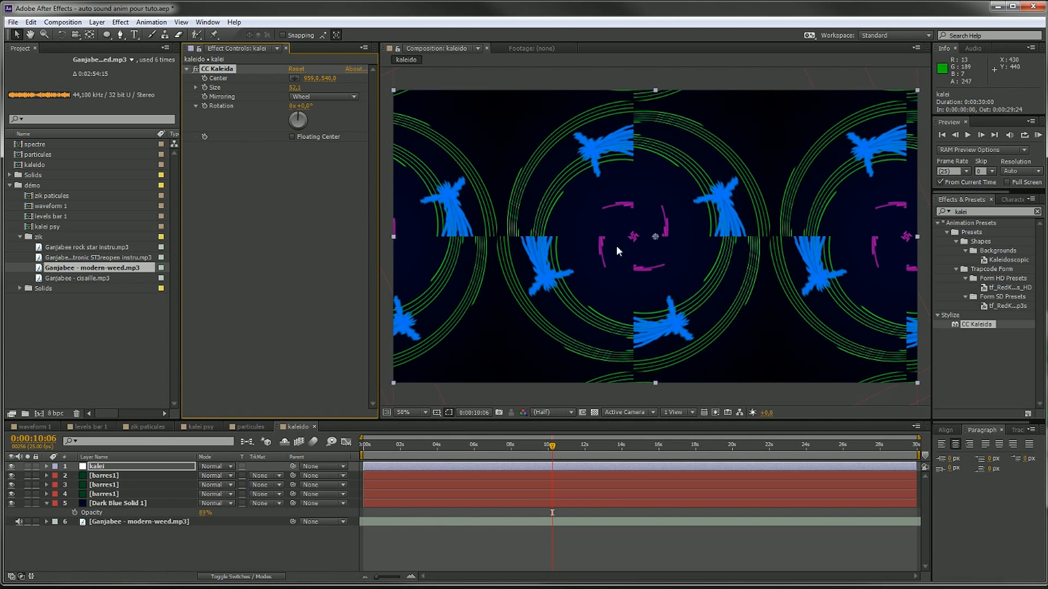
{"action": "left_click", "coordinate": [342, 99]}
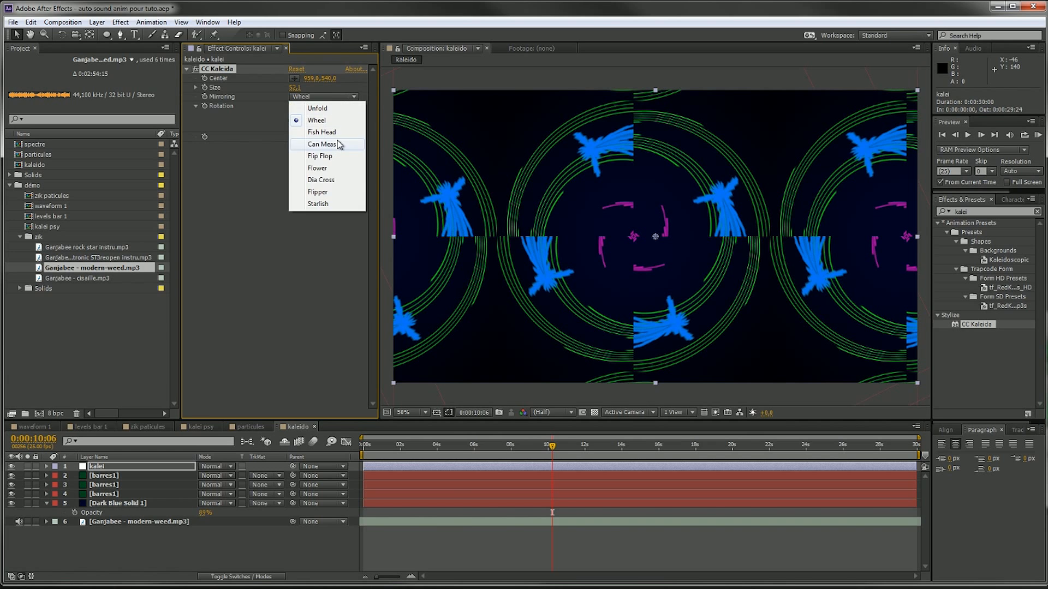
{"action": "left_click", "coordinate": [338, 145]}
{"action": "left_click", "coordinate": [331, 98]}
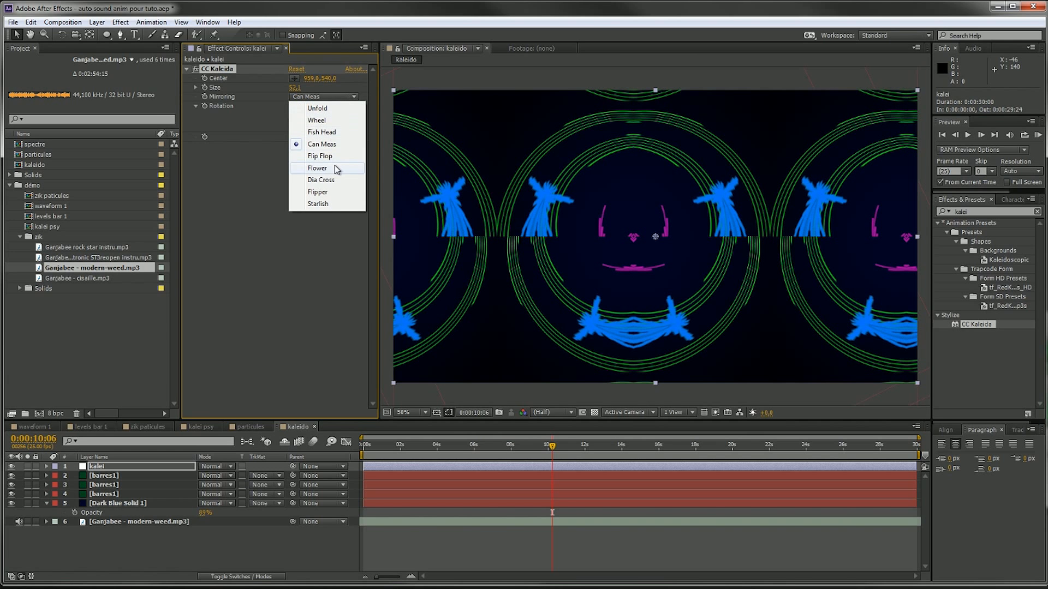
{"action": "left_click", "coordinate": [319, 116]}
Rotate CC Kaleida to 196° and then to 219°, previewing the pattern at different times
{"action": "left_click_drag", "start_coordinate": [306, 107], "coordinate": [422, 118]}
{"action": "left_click_drag", "start_coordinate": [562, 448], "coordinate": [473, 465]}
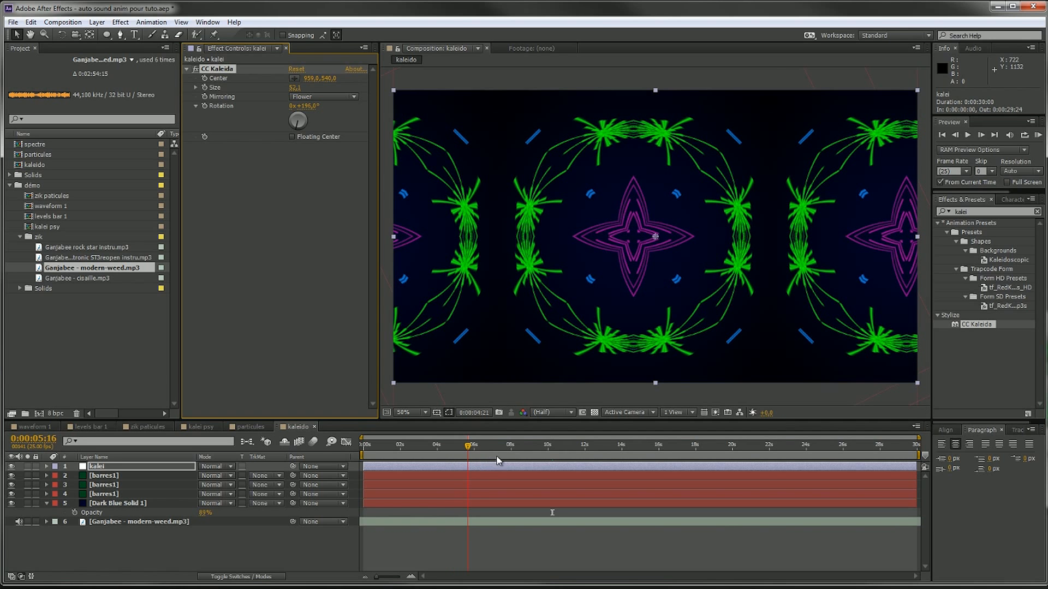
{"action": "left_click_drag", "start_coordinate": [488, 447], "coordinate": [541, 446]}
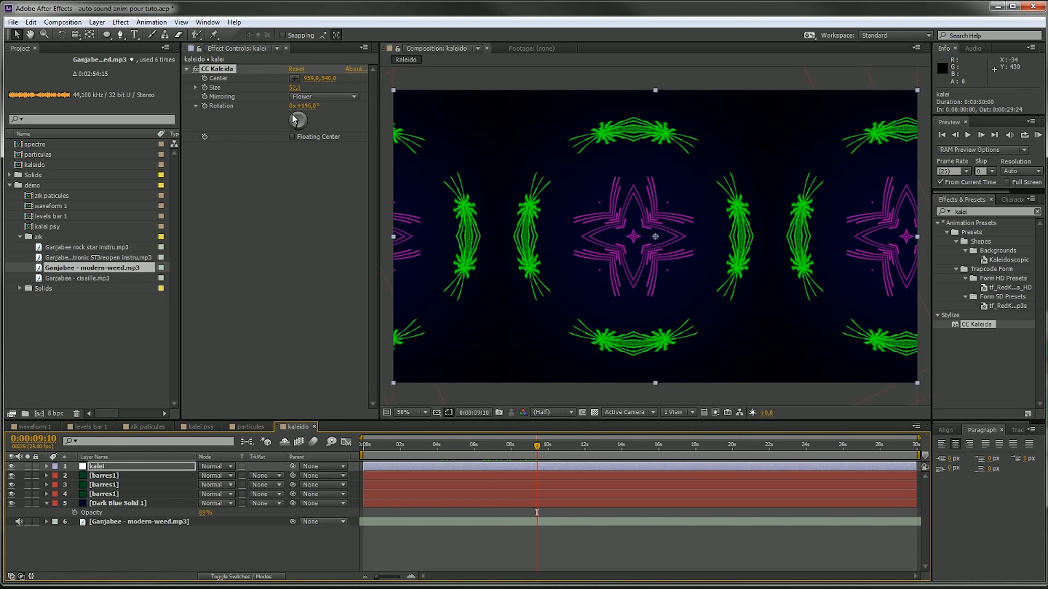
{"action": "left_click_drag", "start_coordinate": [318, 106], "coordinate": [325, 106]}
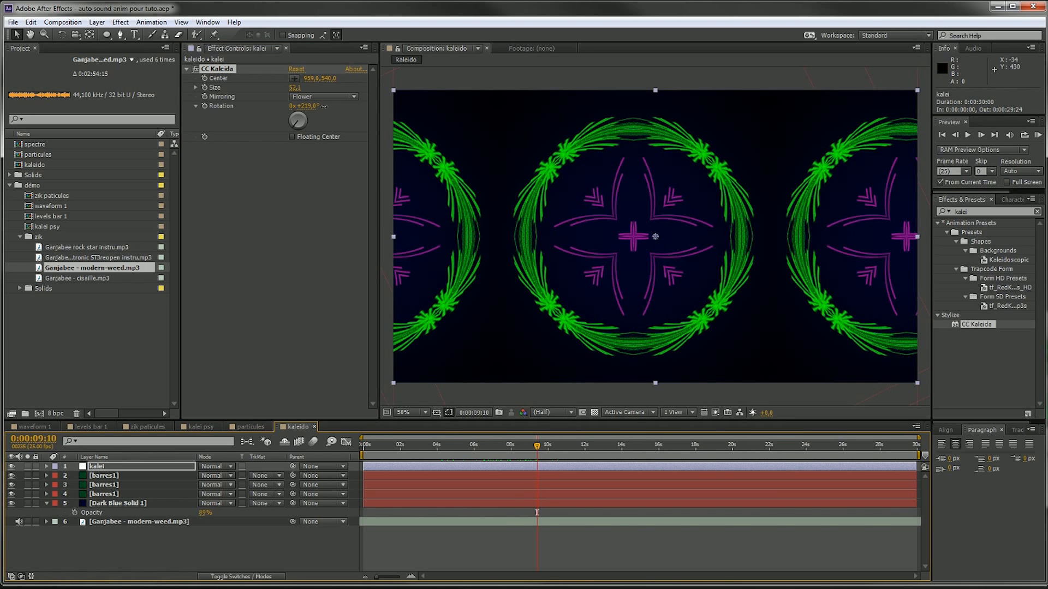
{"action": "left_click_drag", "start_coordinate": [544, 448], "coordinate": [726, 446]}
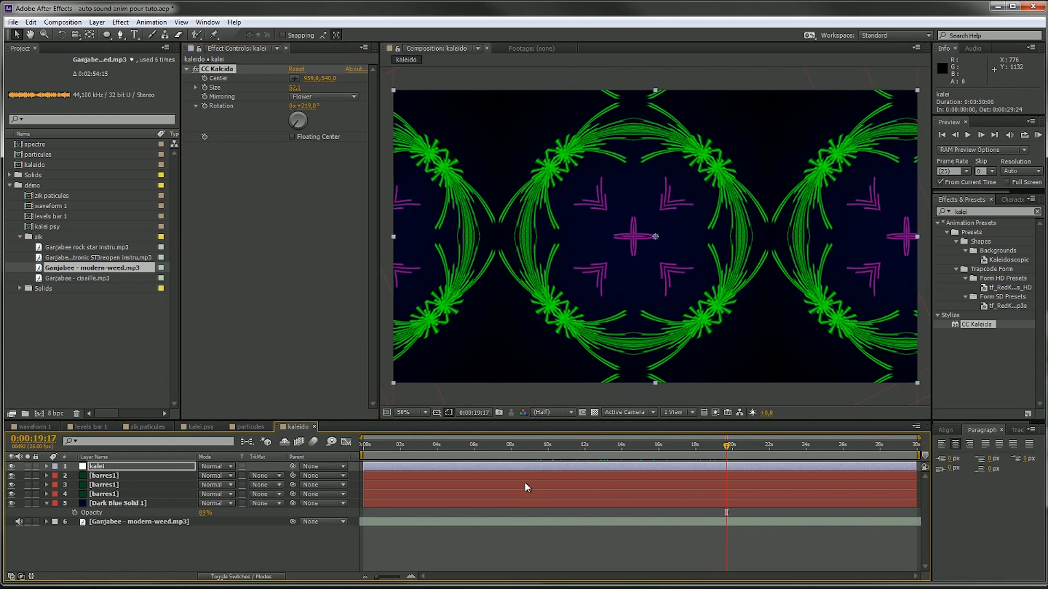
Solo the magenta copy, solo the blue copy instead, and shift the CC Kaleida center to 955, 542
{"action": "left_click", "coordinate": [28, 475]}
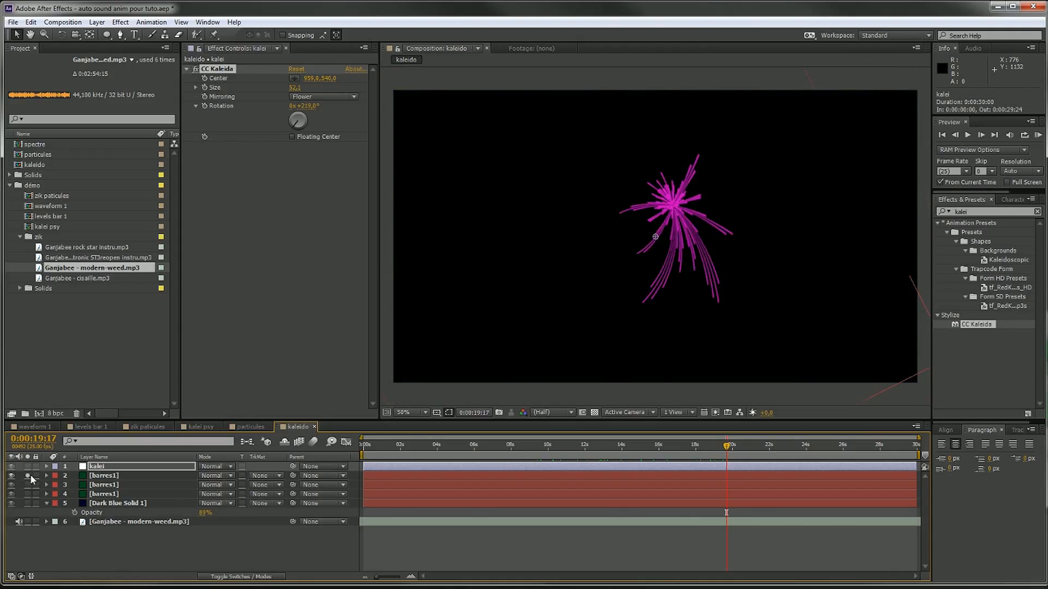
{"action": "left_click", "coordinate": [27, 476]}
{"action": "left_click", "coordinate": [28, 485]}
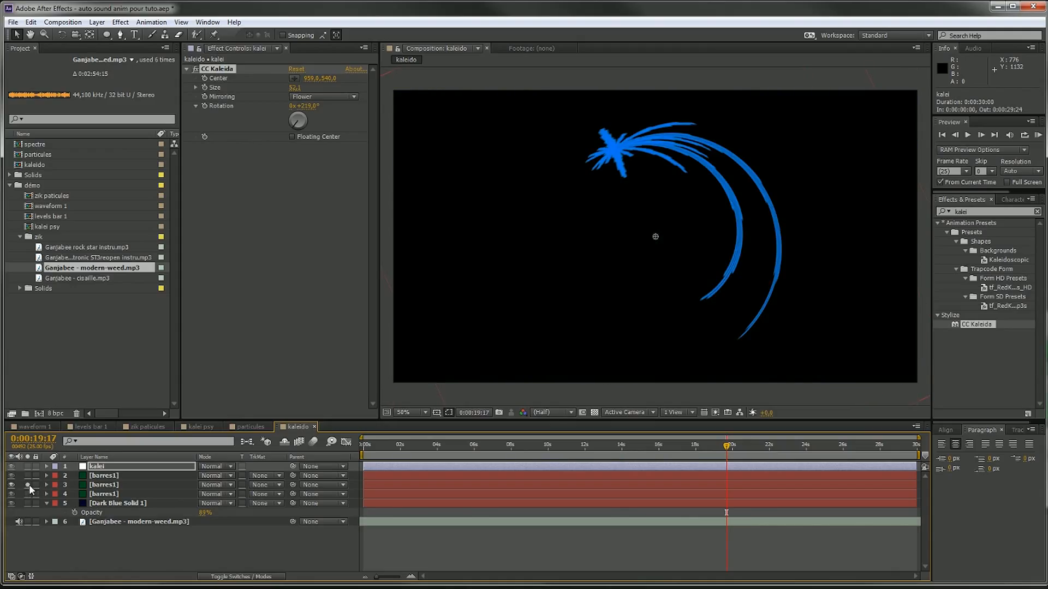
{"action": "left_click_drag", "start_coordinate": [655, 239], "coordinate": [655, 241]}
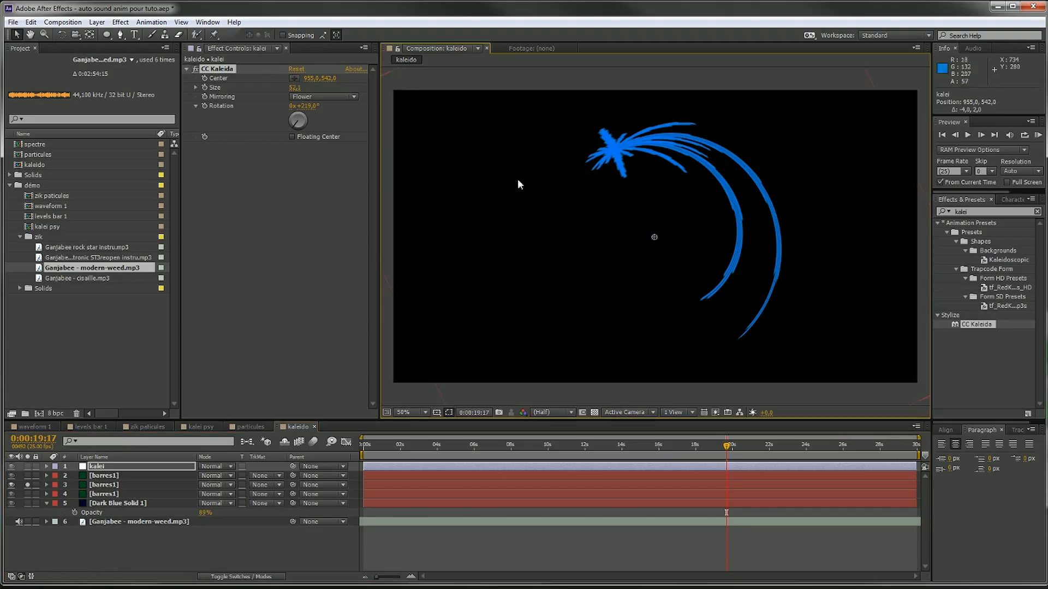
Move the blue copy's Audio Spectrum start point to 1152, 616, turn off its solo and set its CC Lens size to 103
{"action": "left_click", "coordinate": [105, 485]}
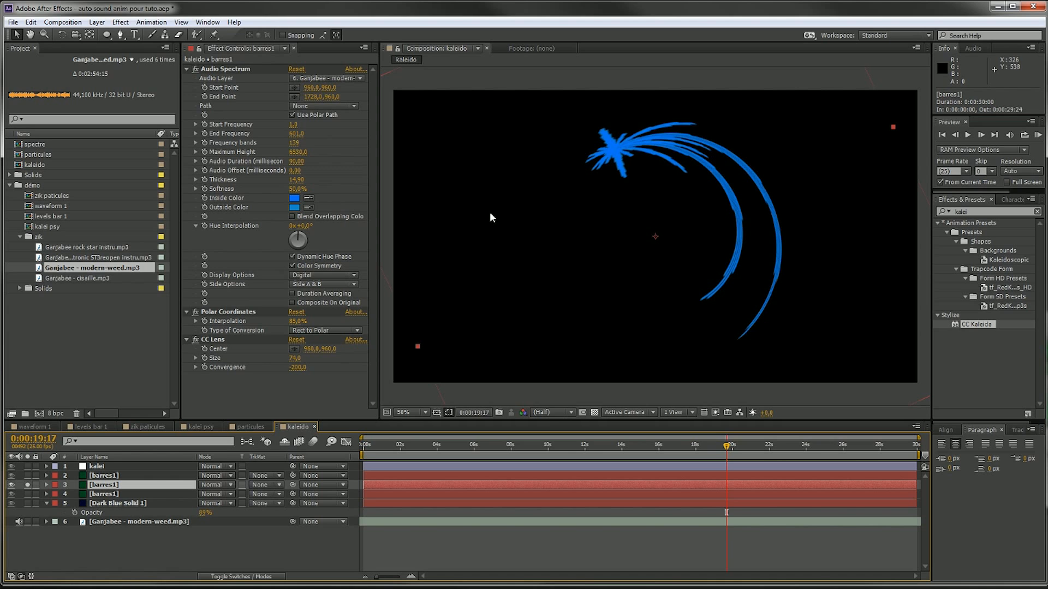
{"action": "left_click_drag", "start_coordinate": [315, 87], "coordinate": [147, 83]}
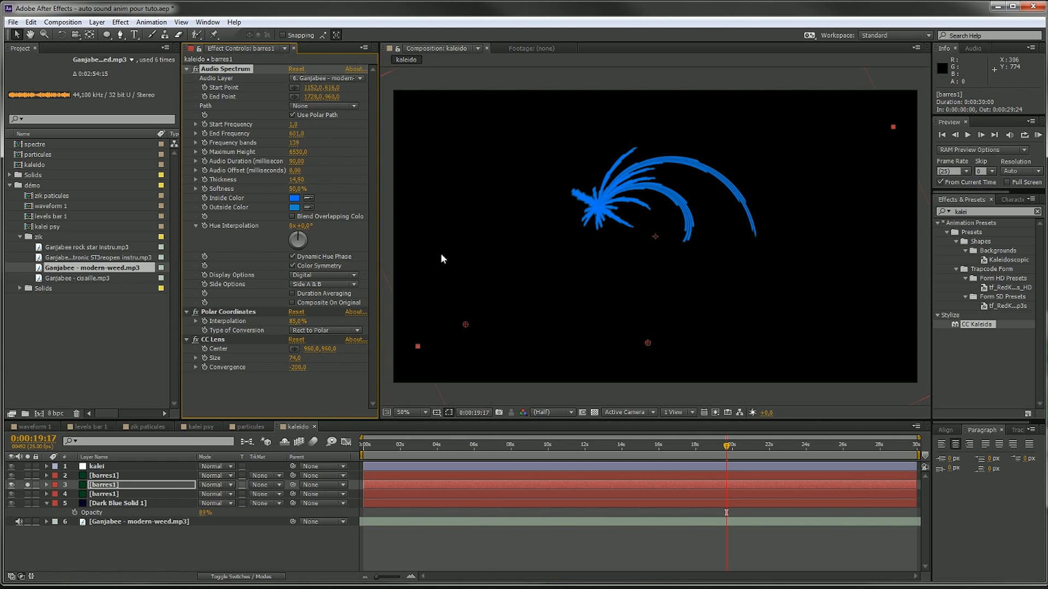
{"action": "left_click", "coordinate": [28, 484]}
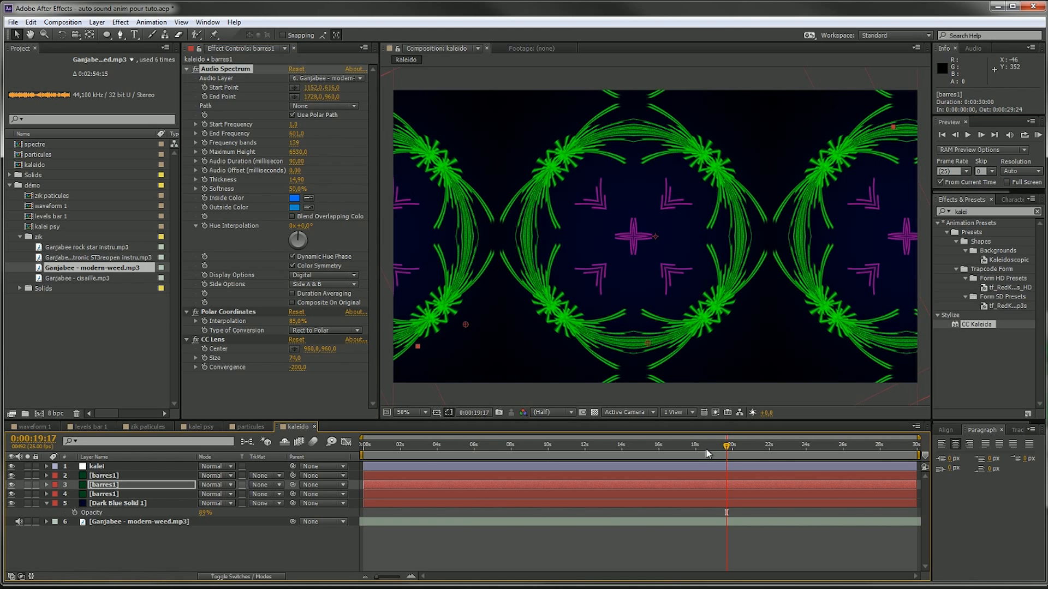
{"action": "left_click_drag", "start_coordinate": [707, 448], "coordinate": [489, 449]}
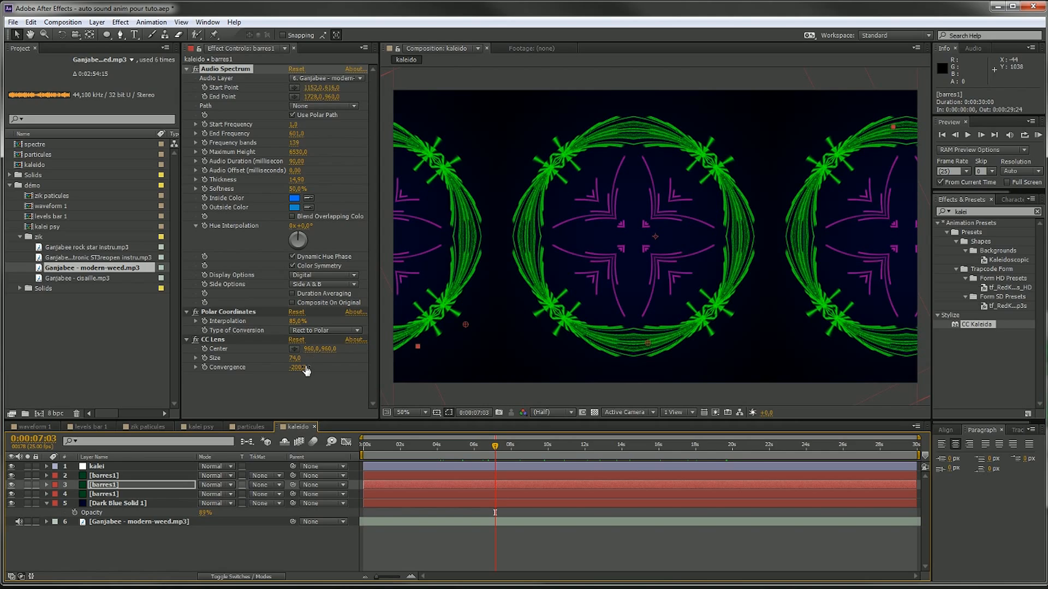
{"action": "left_click_drag", "start_coordinate": [295, 360], "coordinate": [316, 358]}
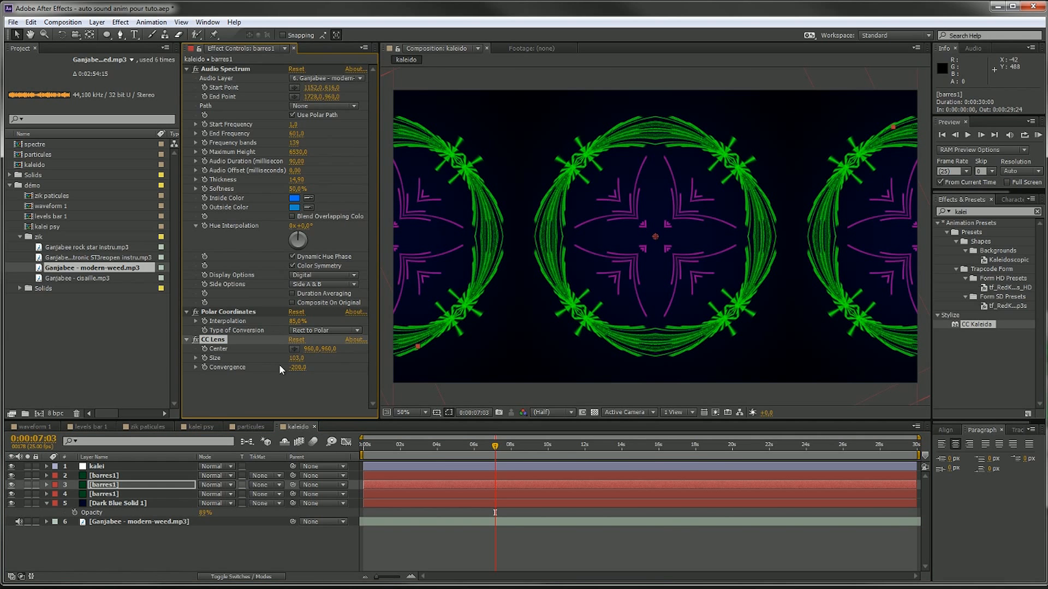
Set the rotation of CC Kaleida on the kalei layer to 324°
{"action": "left_click", "coordinate": [96, 466]}
{"action": "left_click_drag", "start_coordinate": [310, 105], "coordinate": [359, 99]}
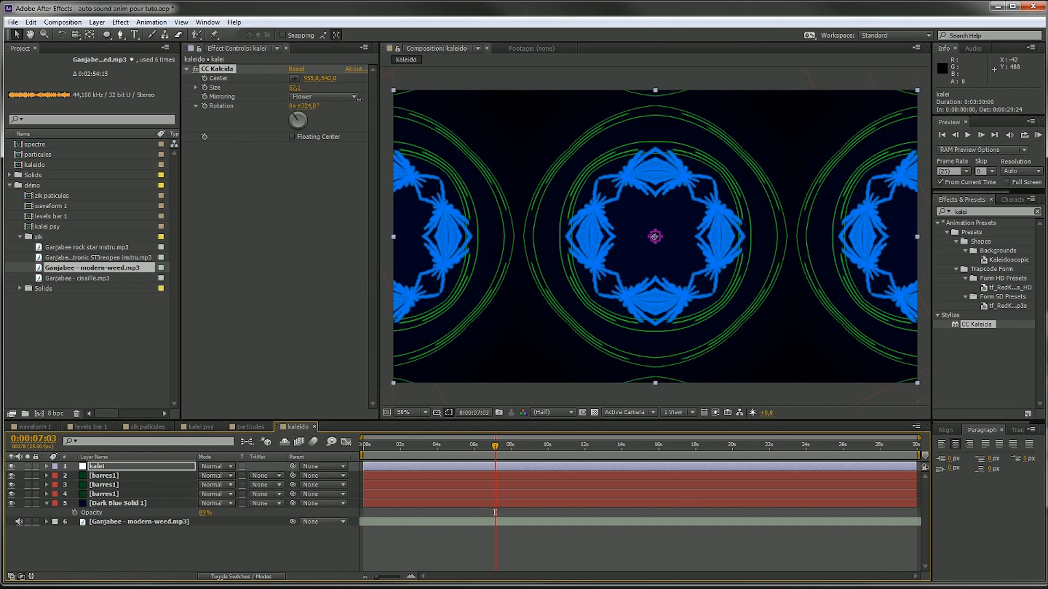
Set the CC Kaleida size on the kalei layer to 57, checking the pattern at several times
{"action": "left_click_drag", "start_coordinate": [501, 448], "coordinate": [803, 457]}
{"action": "left_click_drag", "start_coordinate": [297, 88], "coordinate": [391, 226]}
{"action": "left_click_drag", "start_coordinate": [779, 446], "coordinate": [670, 453]}
{"action": "left_click_drag", "start_coordinate": [294, 92], "coordinate": [345, 90]}
{"action": "left_click_drag", "start_coordinate": [674, 448], "coordinate": [722, 436]}
{"action": "left_click_drag", "start_coordinate": [297, 91], "coordinate": [439, 79]}
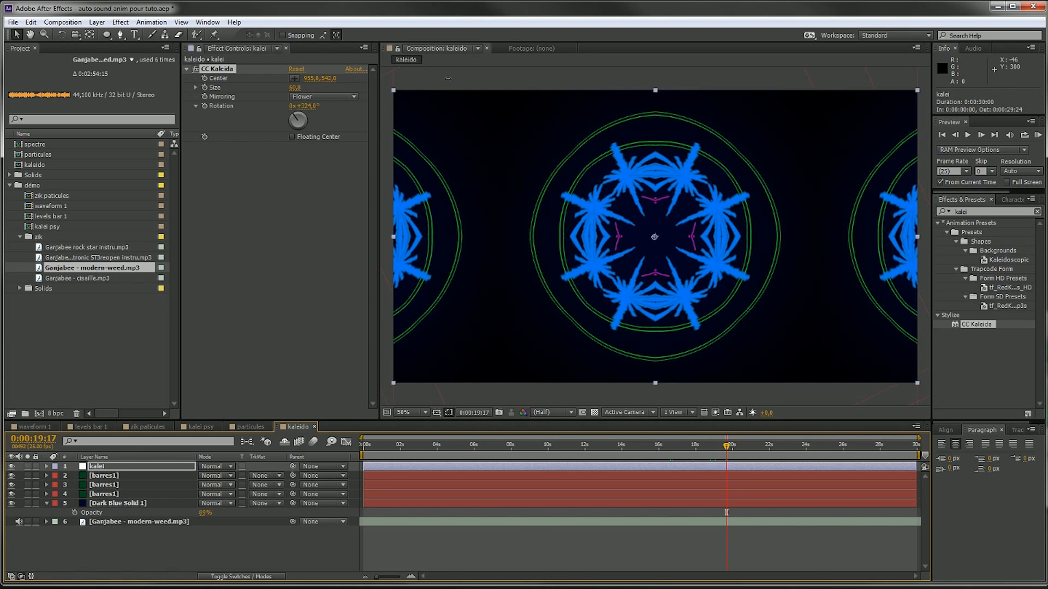
{"action": "left_click_drag", "start_coordinate": [426, 77], "coordinate": [425, 77]}
{"action": "left_click_drag", "start_coordinate": [711, 450], "coordinate": [670, 444]}
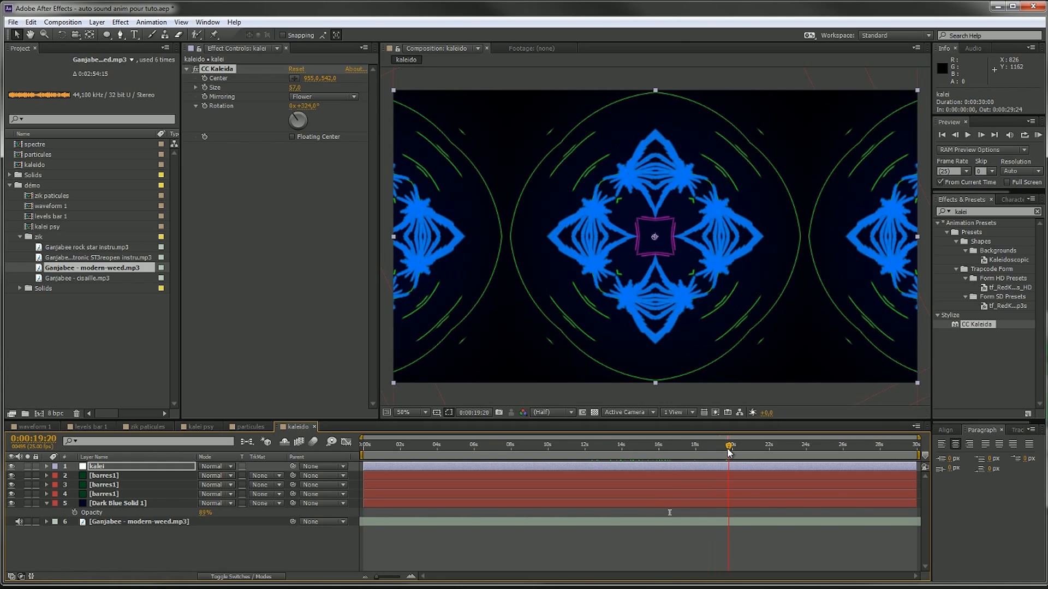
Add a new adjustment layer above kalei and rename it couleur
{"action": "right_click", "coordinate": [121, 563]}
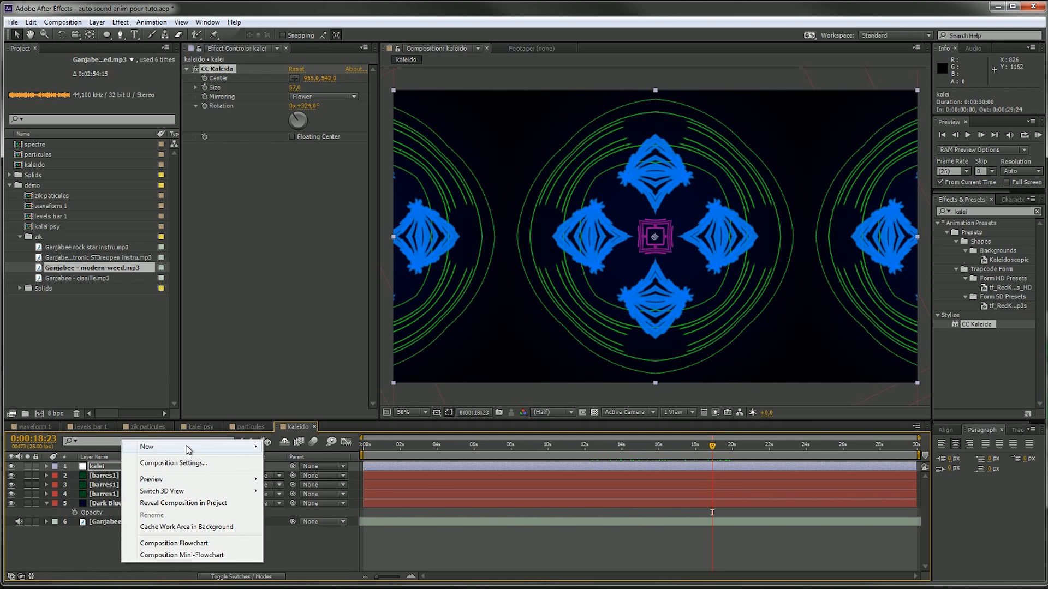
{"action": "mouse_move", "coordinate": [187, 446]}
{"action": "left_click", "coordinate": [289, 533]}
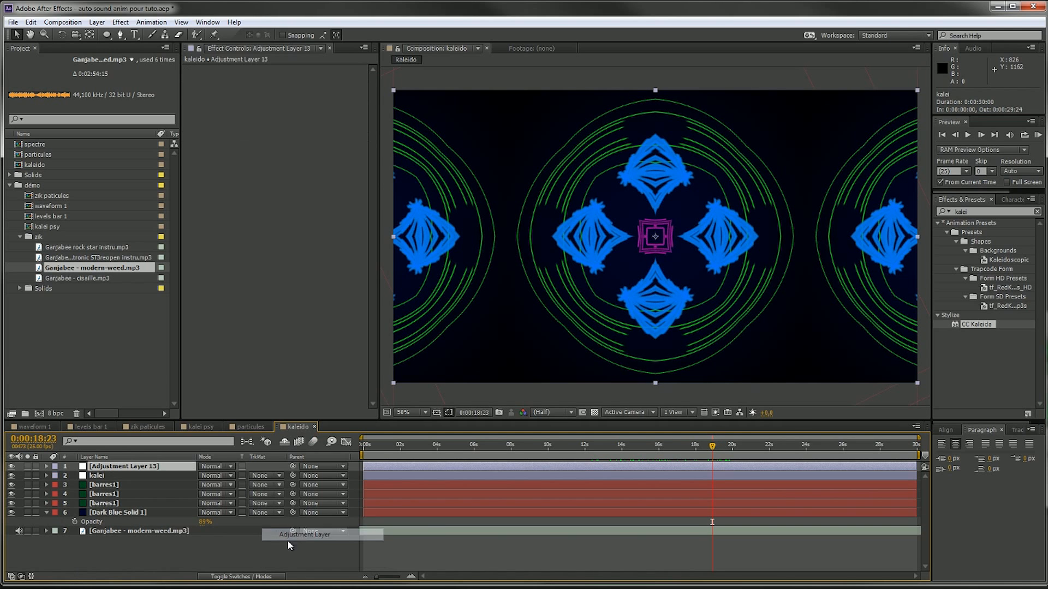
{"action": "left_click", "coordinate": [157, 468]}
{"action": "key", "text": "Return"}
{"action": "type", "text": "couleur"}
{"action": "key", "text": "Return"}
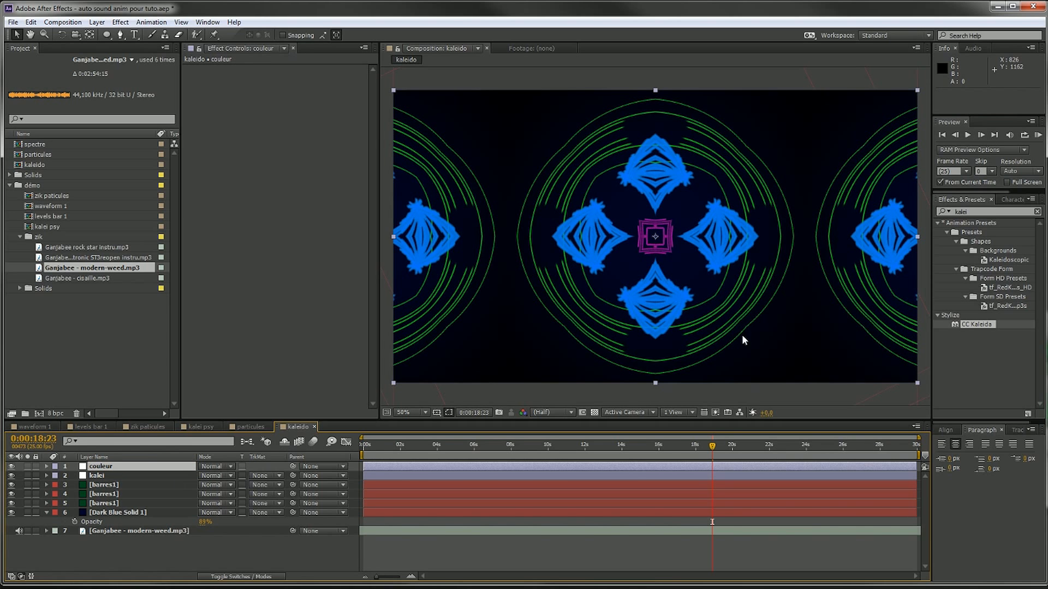
Apply the Curves effect to the couleur layer and shape its RGB curve into a gentle S for more contrast
{"action": "left_click", "coordinate": [970, 211]}
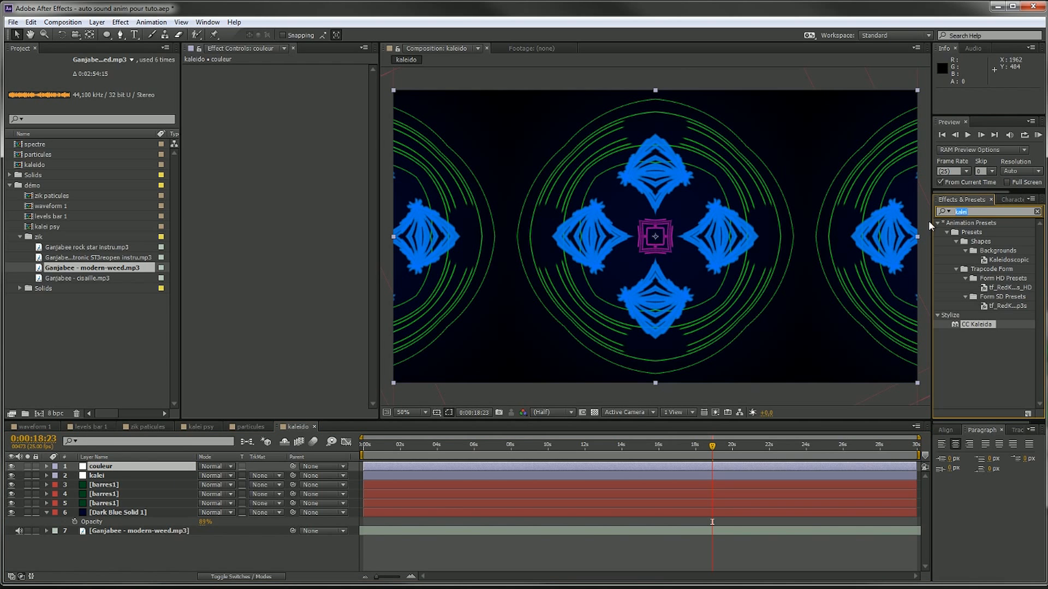
{"action": "type", "text": "curv"}
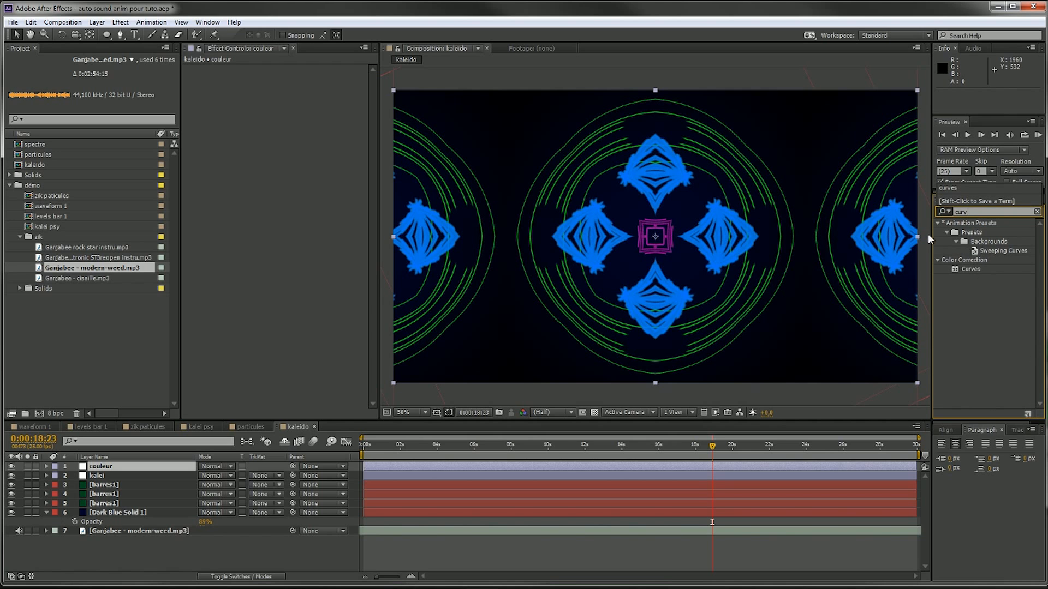
{"action": "left_click_drag", "start_coordinate": [971, 270], "coordinate": [141, 467]}
{"action": "left_click_drag", "start_coordinate": [229, 170], "coordinate": [232, 176]}
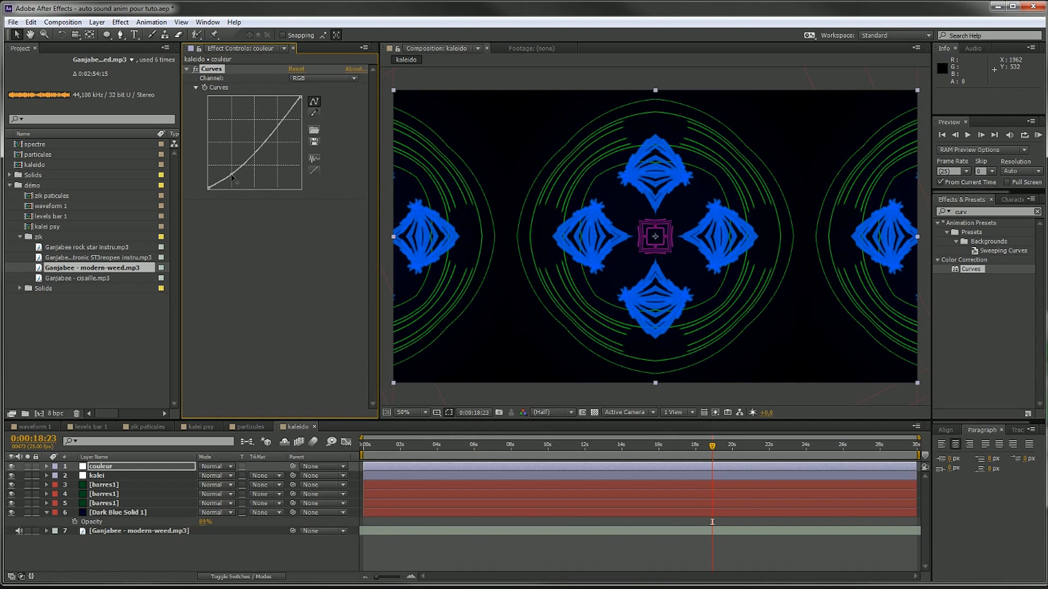
{"action": "left_click_drag", "start_coordinate": [284, 121], "coordinate": [277, 111]}
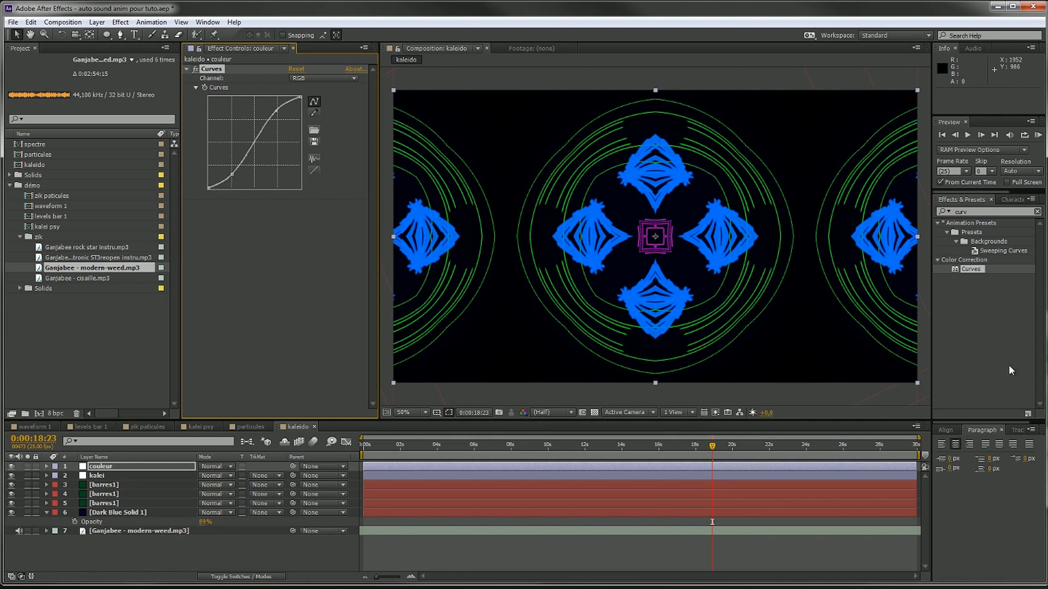
Find the stylize Glow effect and apply it to the couleur layer below Curves
{"action": "double_click", "coordinate": [983, 213]}
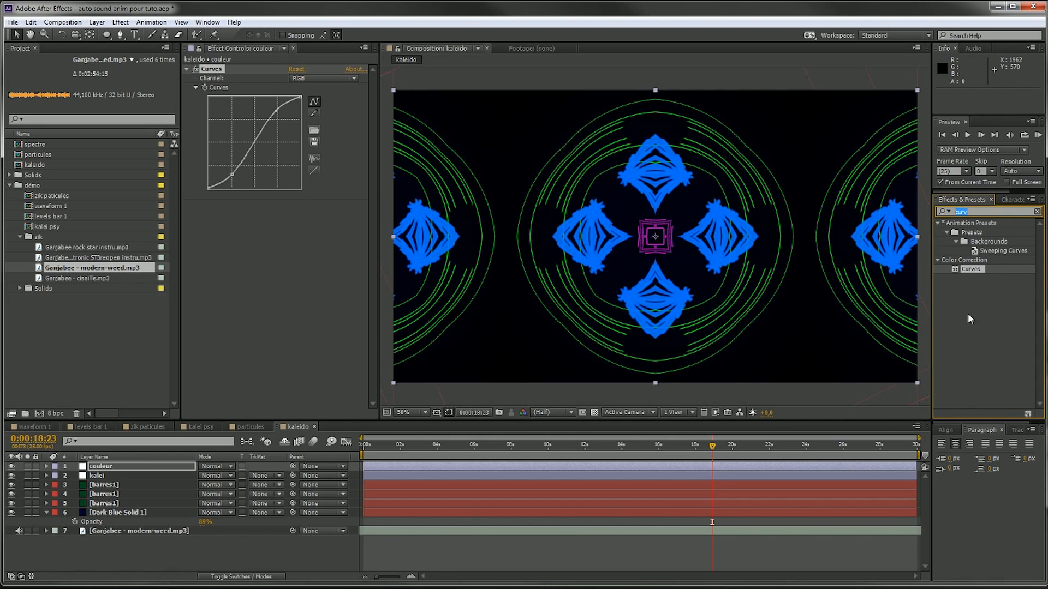
{"action": "type", "text": "gloc"}
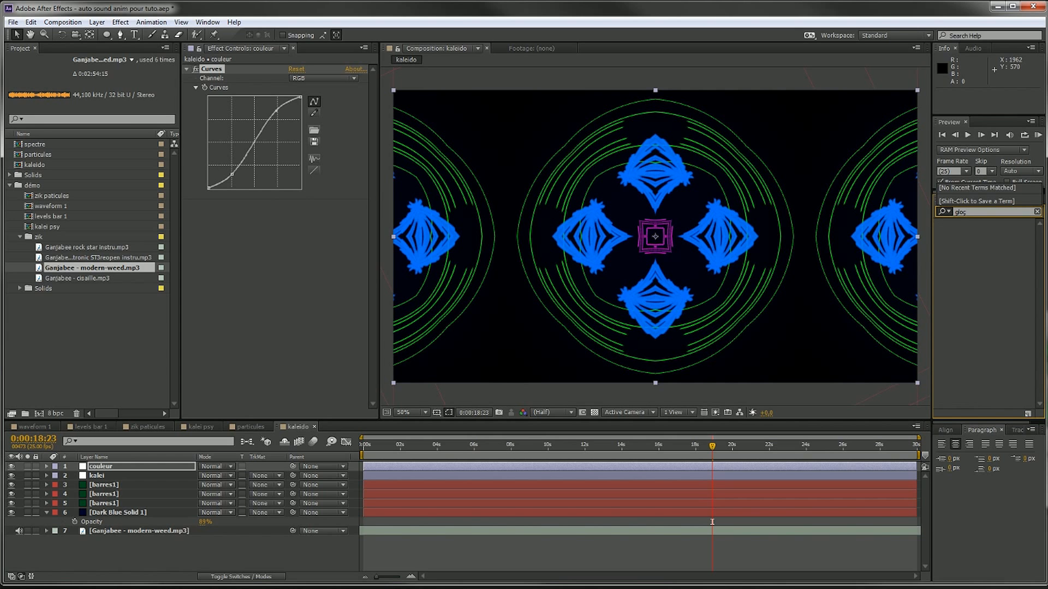
{"action": "key", "text": "BackSpace"}
{"action": "type", "text": "w"}
{"action": "scroll", "coordinate": [977, 288], "scroll_direction": "down", "scroll_amount": 3}
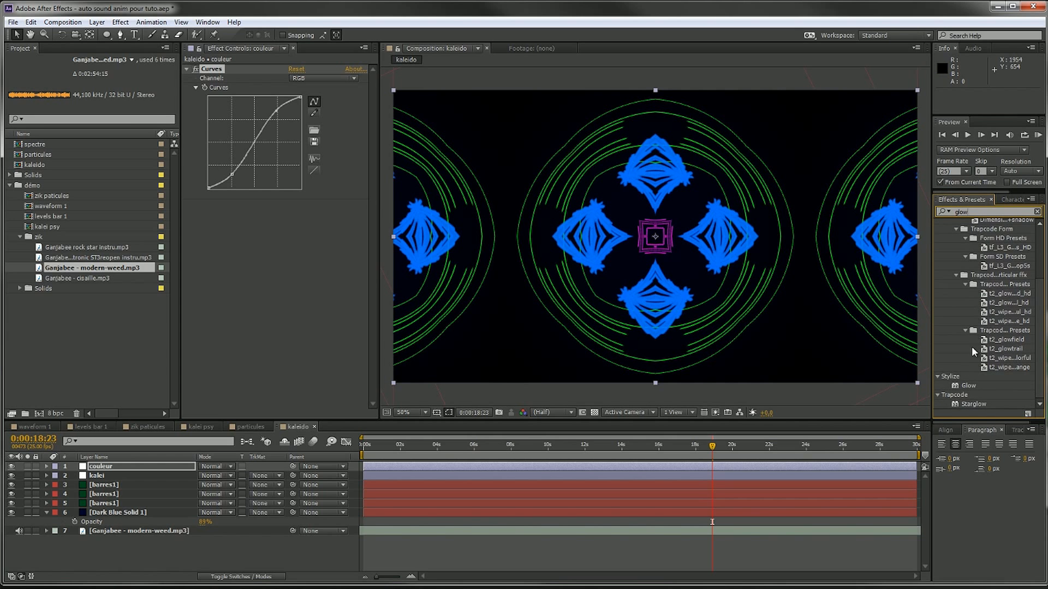
{"action": "left_click_drag", "start_coordinate": [977, 388], "coordinate": [283, 270]}
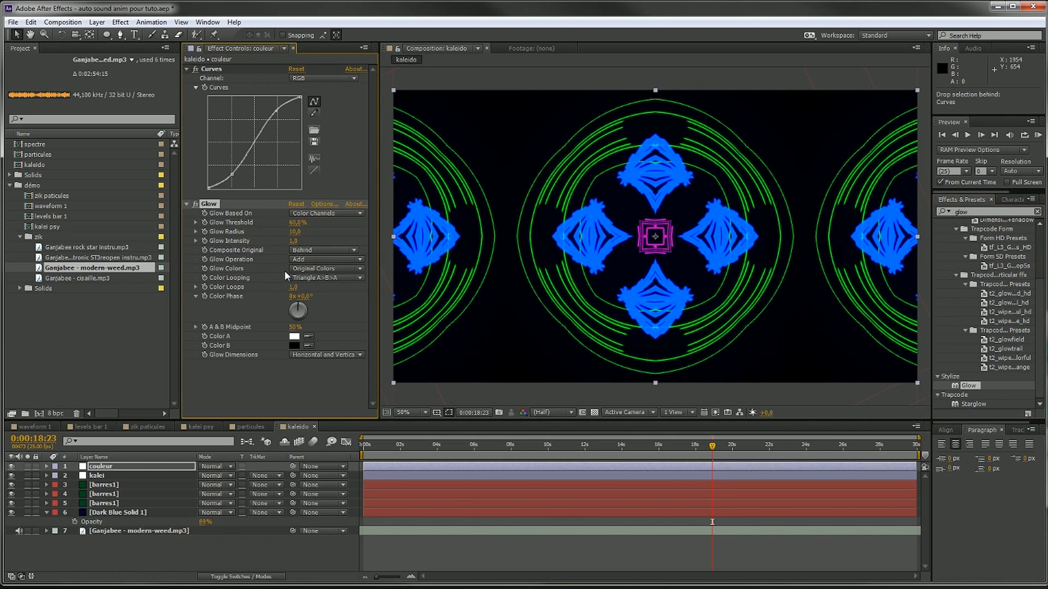
Set the Glow radius to 204, intensity to 1.4 and threshold to 53.3%, checking the look at another time
{"action": "left_click_drag", "start_coordinate": [298, 233], "coordinate": [329, 232]}
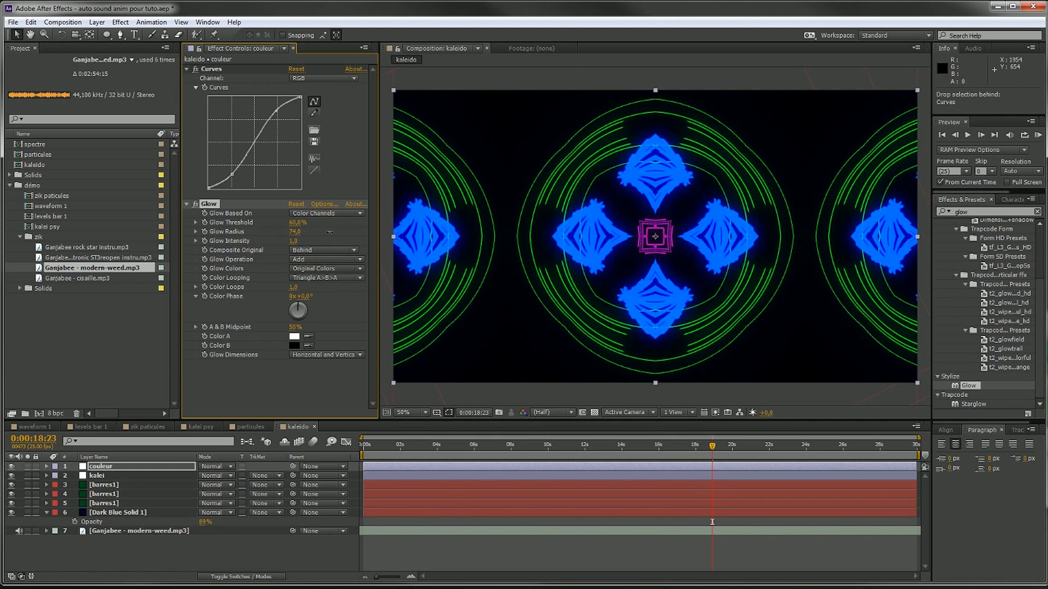
{"action": "left_click_drag", "start_coordinate": [395, 224], "coordinate": [375, 230]}
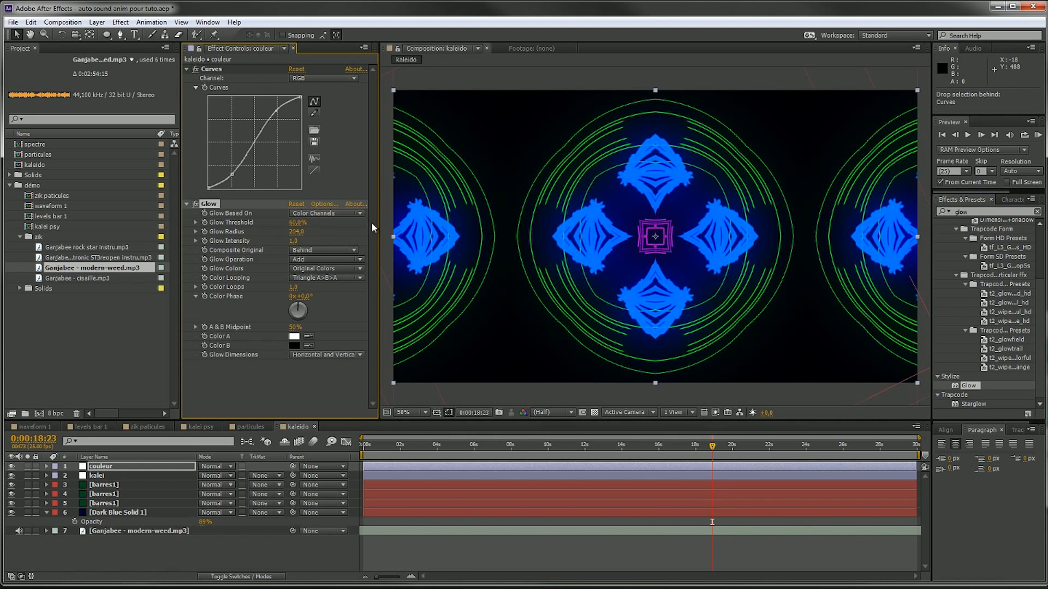
{"action": "mouse_move", "coordinate": [293, 240]}
{"action": "left_mouse_down"}
{"action": "mouse_move", "coordinate": [330, 237]}
{"action": "mouse_move", "coordinate": [296, 223]}
{"action": "left_mouse_up"}
{"action": "left_click_drag", "start_coordinate": [709, 446], "coordinate": [583, 430]}
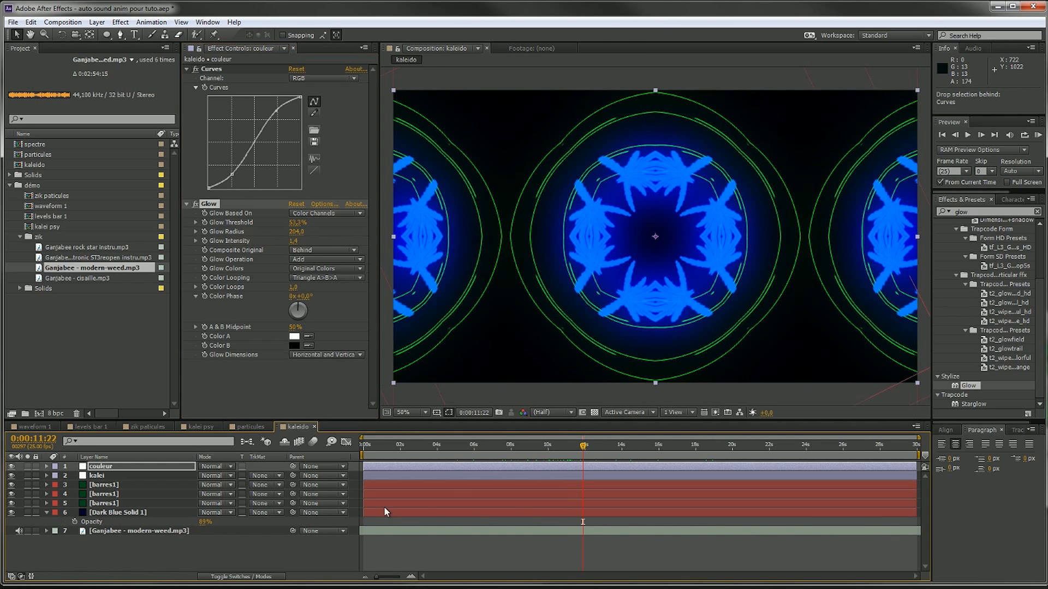
Set the green barres1 copy's Audio Spectrum hue interpolation to 1x+46° and preview the new colors
{"action": "left_click", "coordinate": [112, 503]}
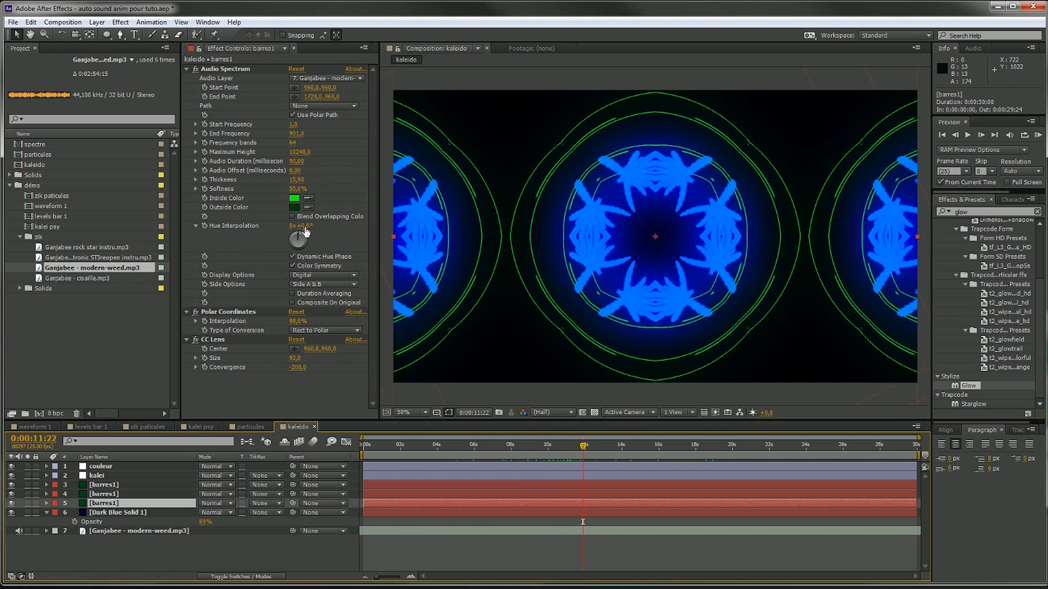
{"action": "left_click_drag", "start_coordinate": [303, 226], "coordinate": [333, 225]}
{"action": "left_click_drag", "start_coordinate": [427, 229], "coordinate": [542, 242]}
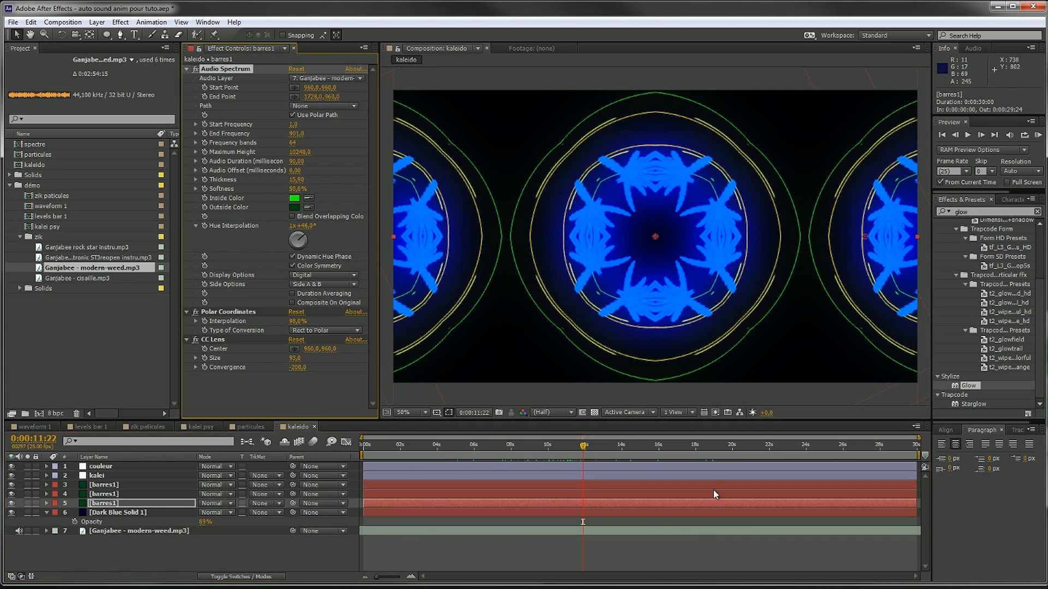
{"action": "left_click_drag", "start_coordinate": [589, 447], "coordinate": [728, 447]}
{"action": "key", "text": "space"}
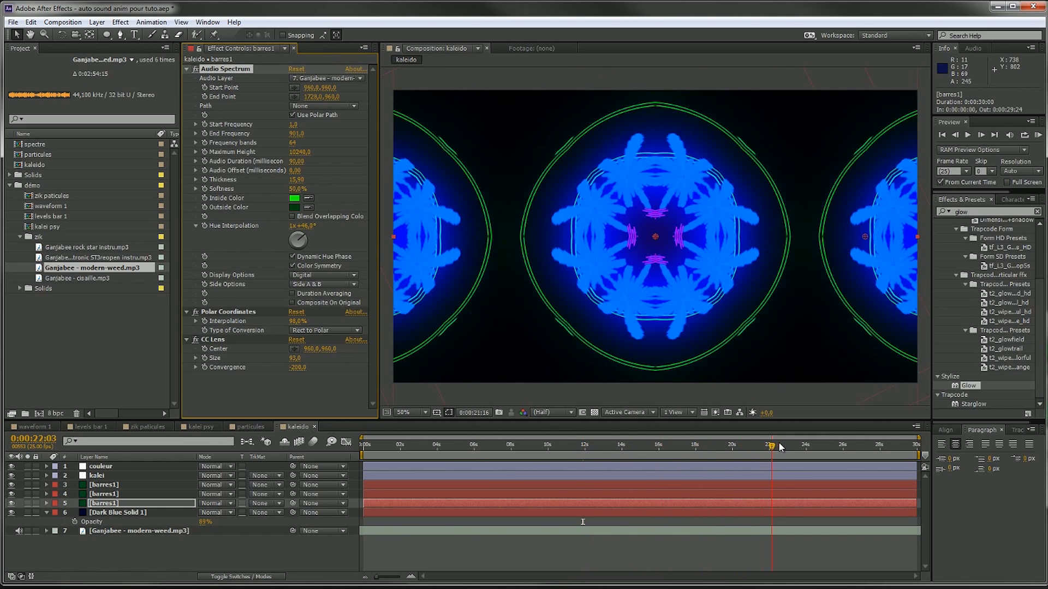
{"action": "key", "text": "space"}
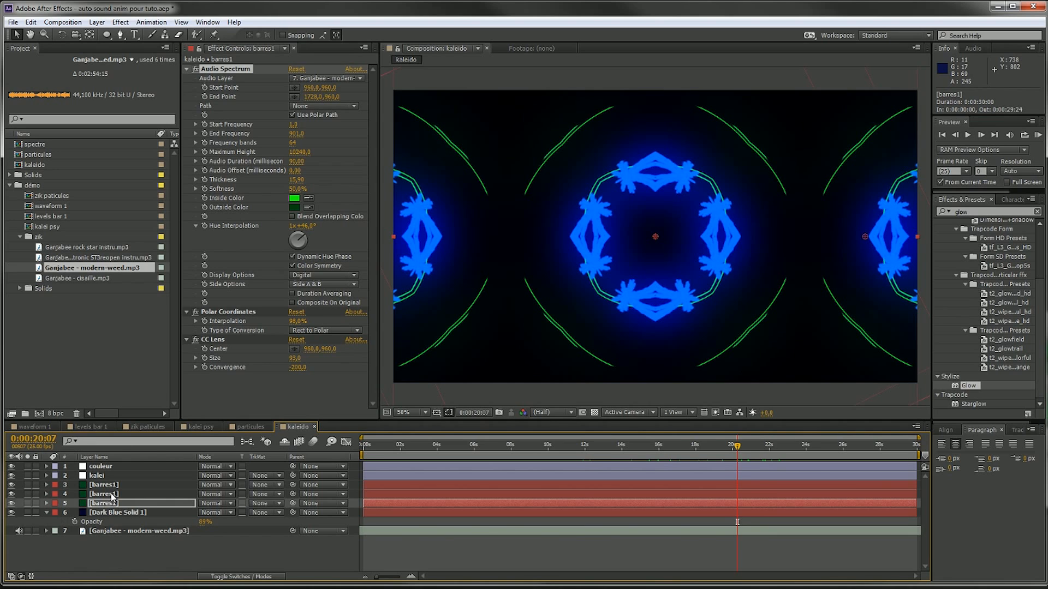
Reduce the blue barres1 copy's Audio Spectrum frequency bands to 19 and preview the animation from the start
{"action": "left_click", "coordinate": [112, 495]}
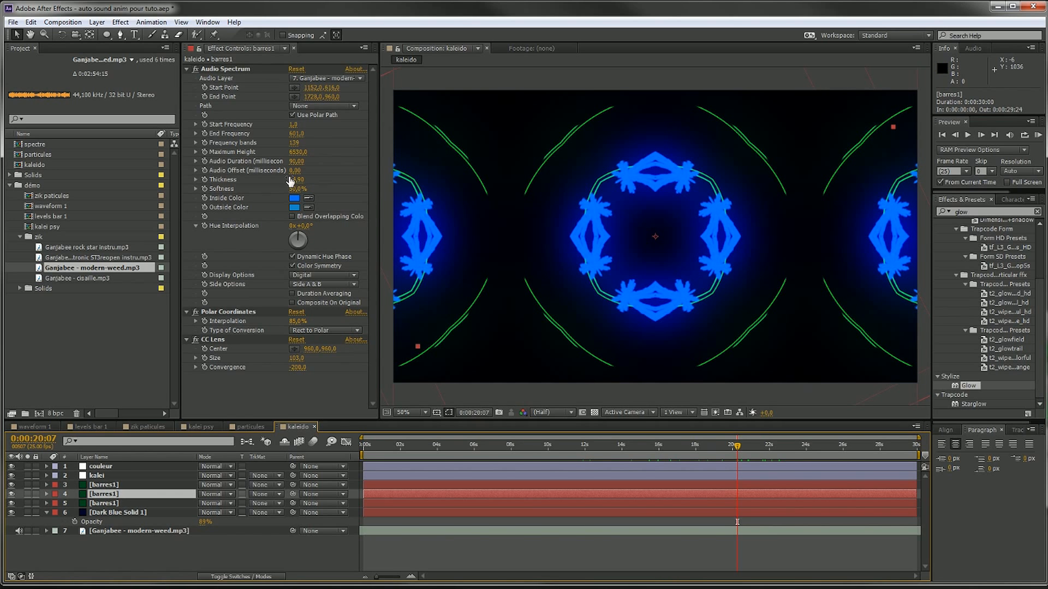
{"action": "left_click_drag", "start_coordinate": [293, 144], "coordinate": [342, 142]}
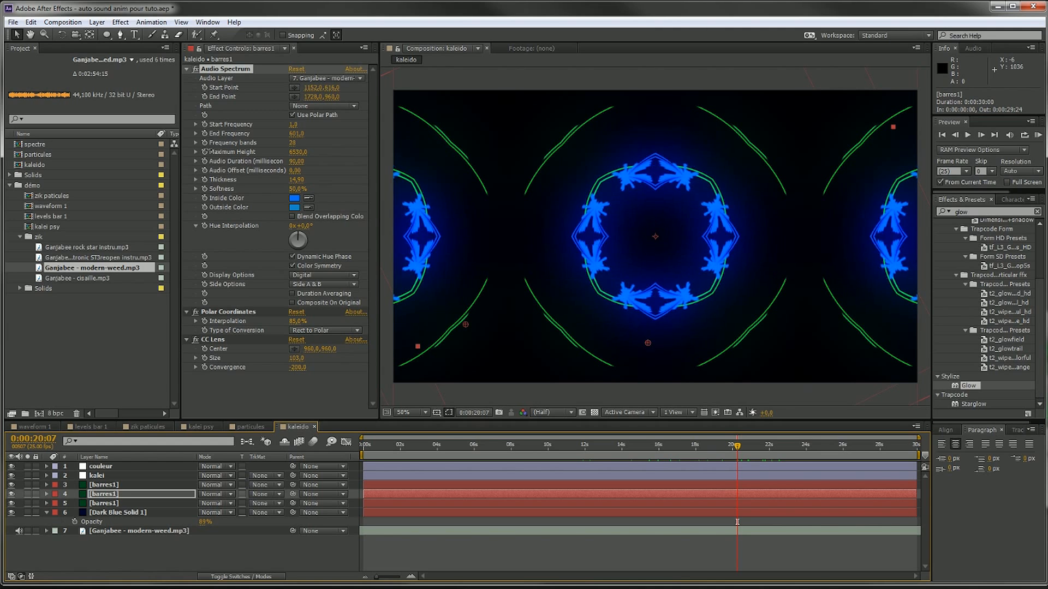
{"action": "left_click_drag", "start_coordinate": [236, 144], "coordinate": [234, 143]}
{"action": "left_click_drag", "start_coordinate": [740, 448], "coordinate": [403, 458]}
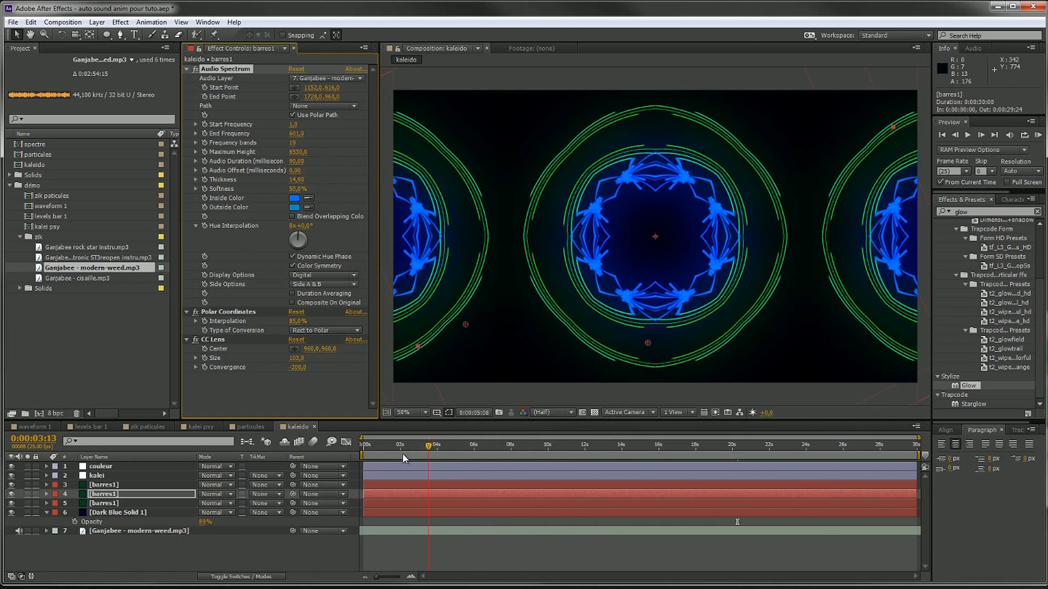
{"action": "key", "text": "KP_0"}
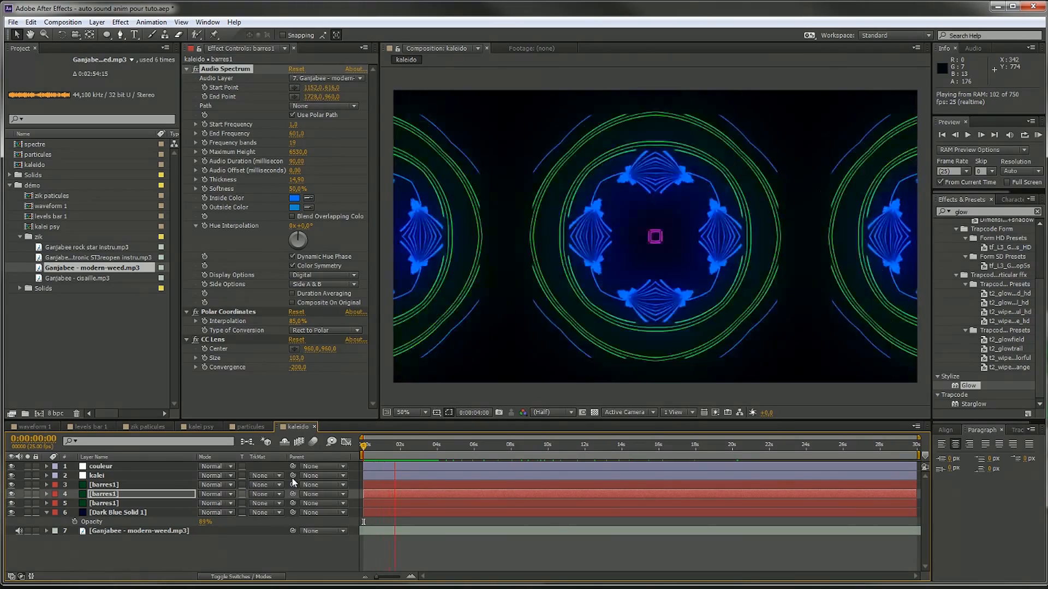
{"action": "key", "text": "space"}
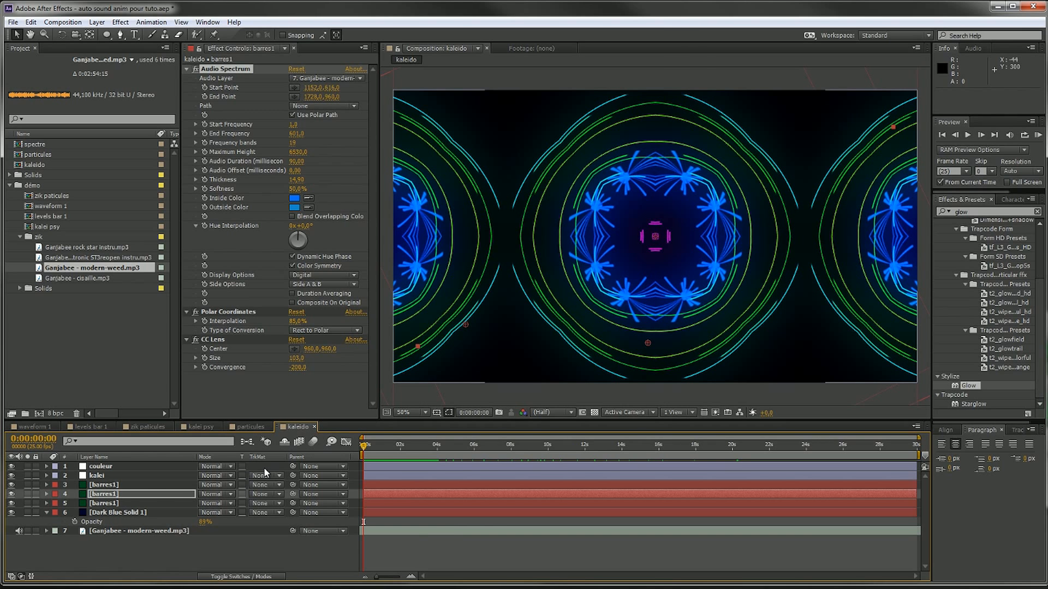
Disable Polar Coordinates and CC Lens on the green barres1 copy and check the pattern further along the timeline
{"action": "left_click", "coordinate": [104, 503]}
{"action": "left_click", "coordinate": [196, 312]}
{"action": "left_click", "coordinate": [195, 340]}
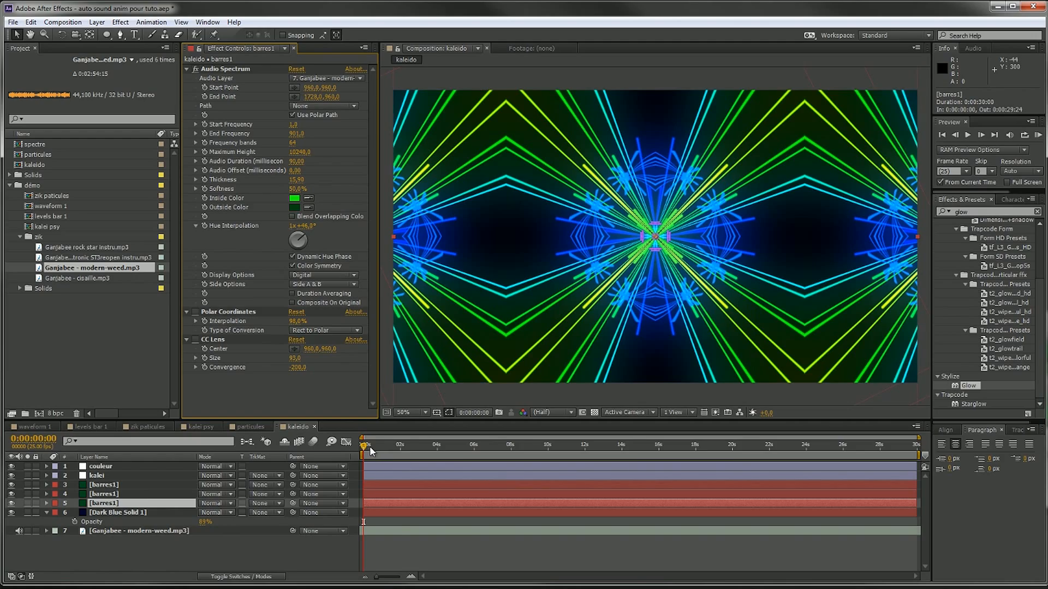
{"action": "left_click_drag", "start_coordinate": [374, 446], "coordinate": [502, 445]}
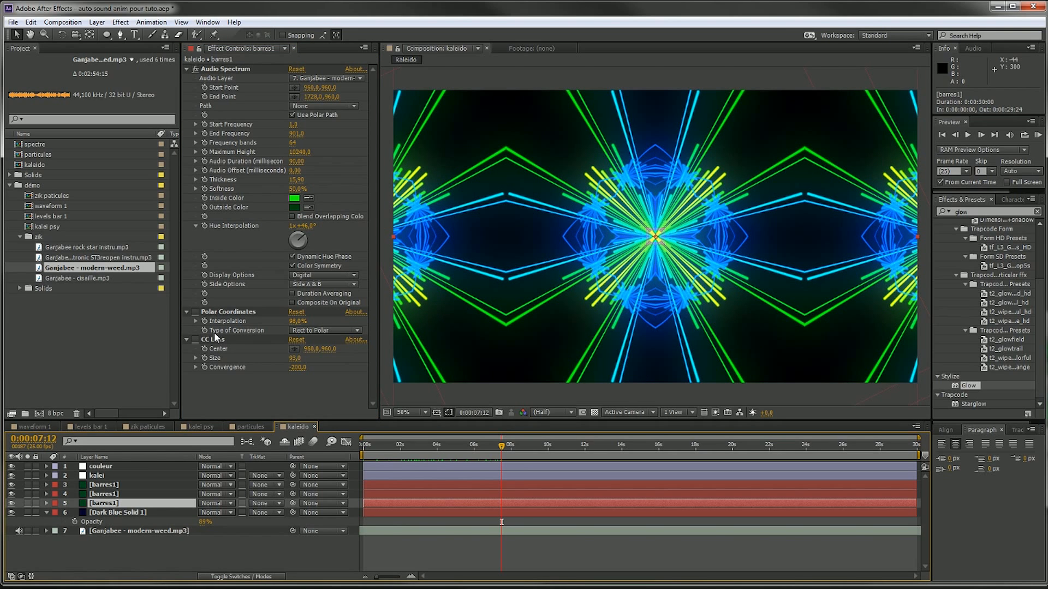
Disable Polar Coordinates and CC Lens on the blue and magenta barres1 copies, checking the pattern at other times
{"action": "left_click", "coordinate": [104, 494]}
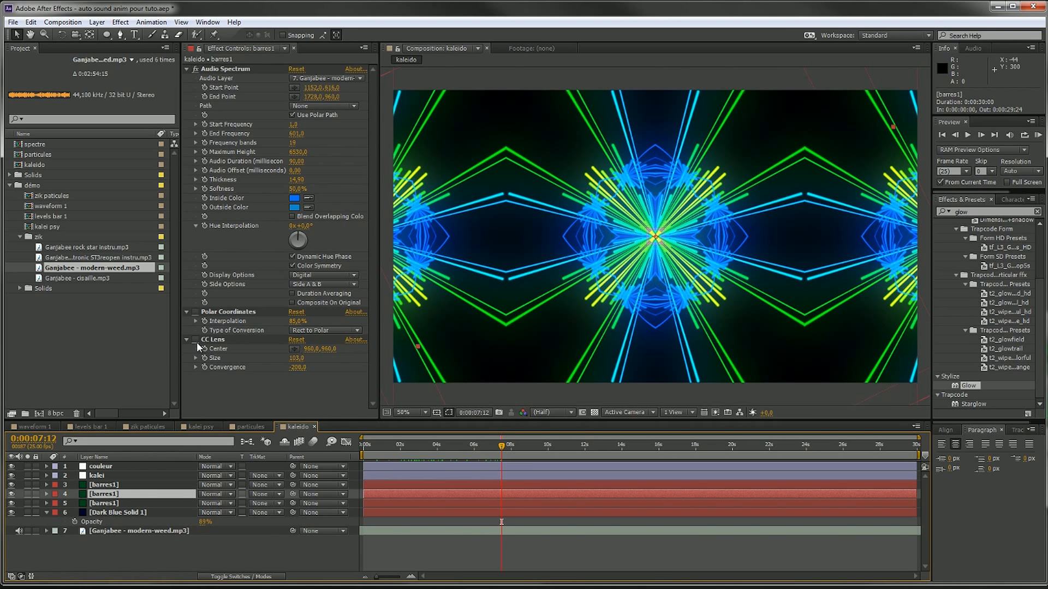
{"action": "left_click", "coordinate": [104, 484]}
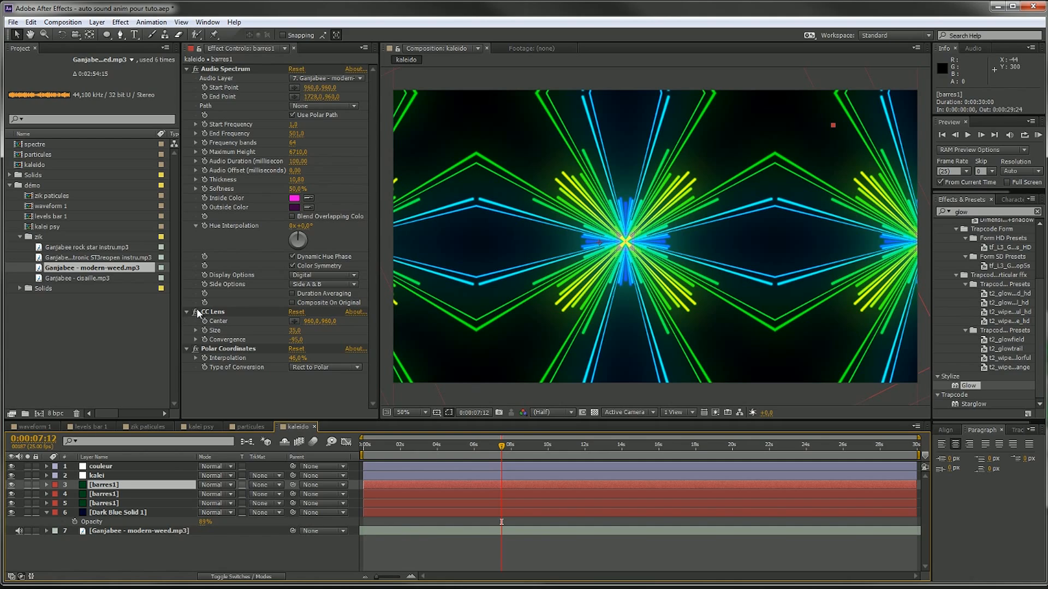
{"action": "left_click_drag", "start_coordinate": [428, 444], "coordinate": [667, 444]}
{"action": "key", "text": "period"}
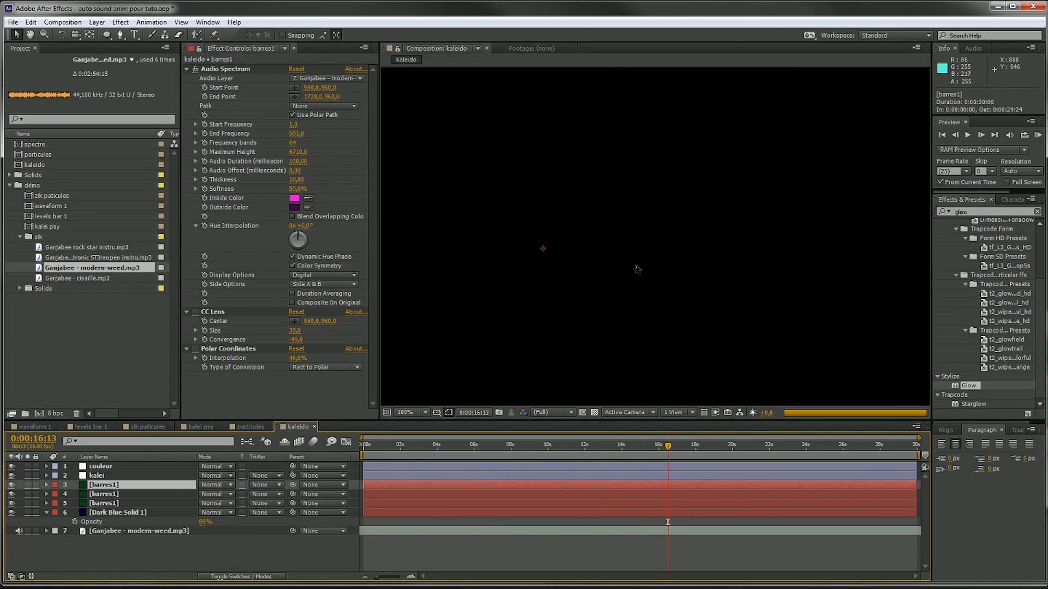
{"action": "key", "text": "comma"}
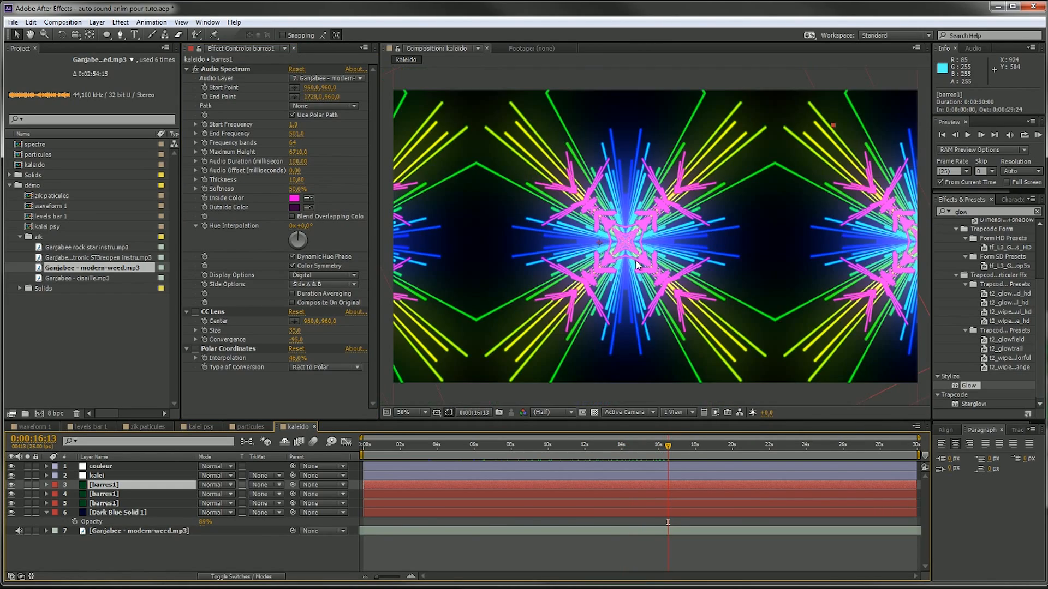
{"action": "left_click", "coordinate": [568, 445]}
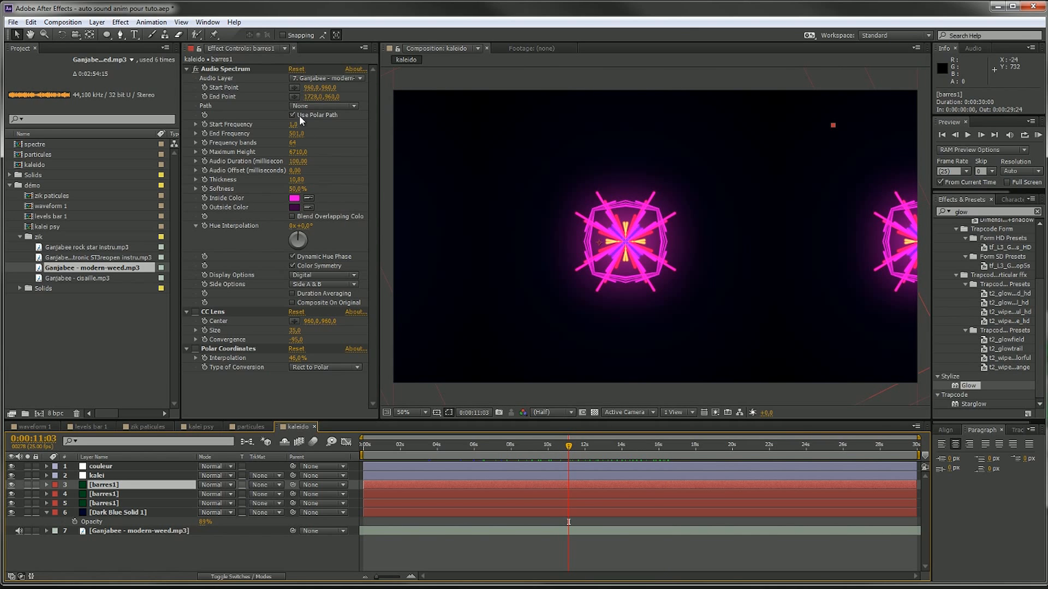
Reduce the CC Kaleida size on the kalei layer to 24.1 and check the tiled pattern at several times
{"action": "left_click", "coordinate": [100, 476]}
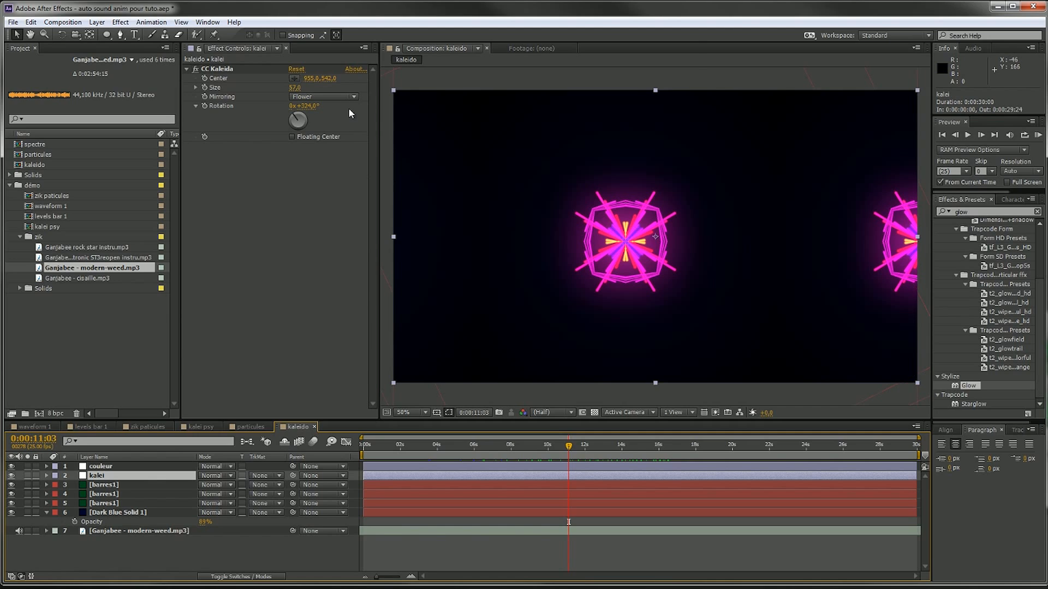
{"action": "left_click_drag", "start_coordinate": [296, 93], "coordinate": [120, 96]}
{"action": "mouse_move", "coordinate": [584, 445]}
{"action": "left_mouse_down"}
{"action": "mouse_move", "coordinate": [752, 449]}
{"action": "mouse_move", "coordinate": [591, 449]}
{"action": "left_mouse_up"}
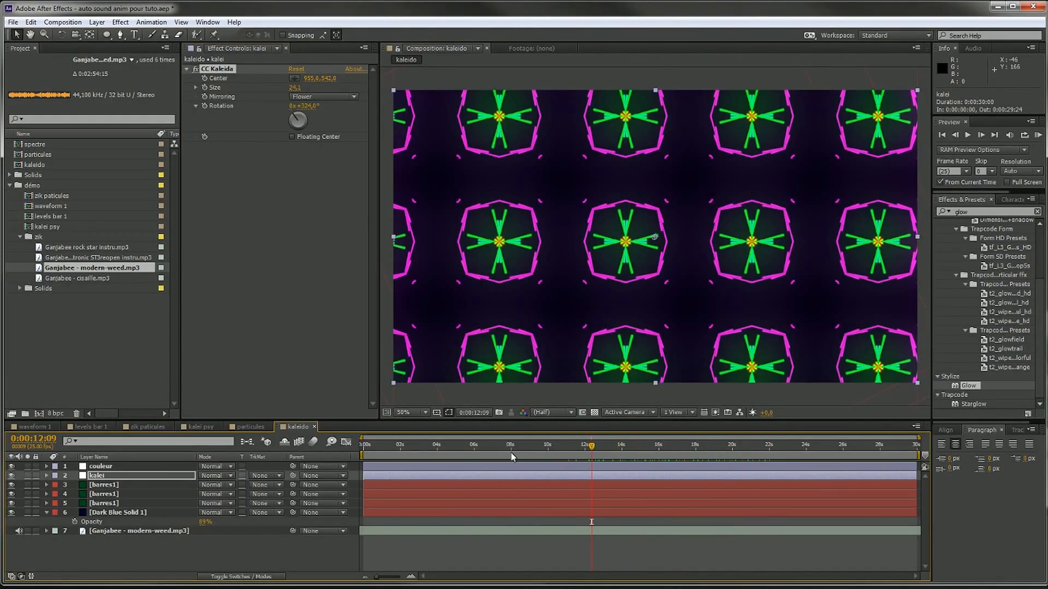
{"action": "left_click_drag", "start_coordinate": [460, 444], "coordinate": [511, 447]}
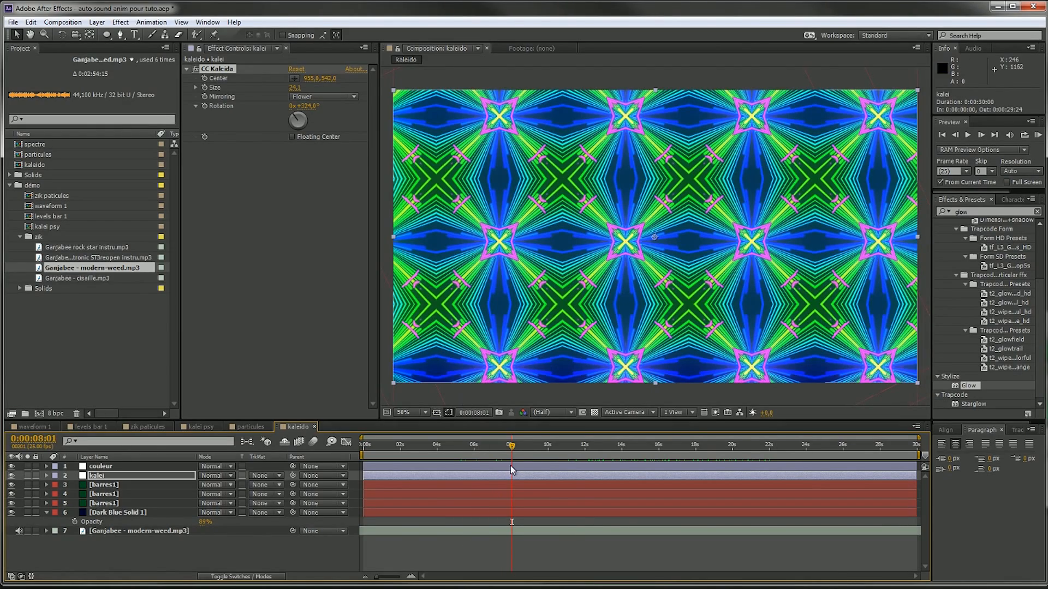
{"action": "left_click_drag", "start_coordinate": [511, 448], "coordinate": [485, 446]}
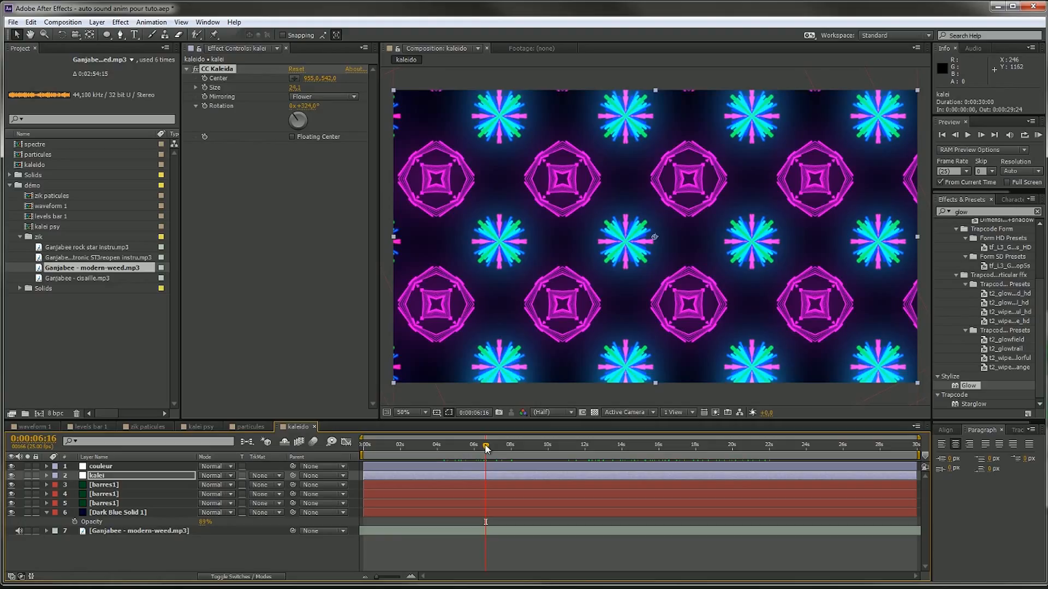
{"action": "left_click_drag", "start_coordinate": [487, 449], "coordinate": [504, 448]}
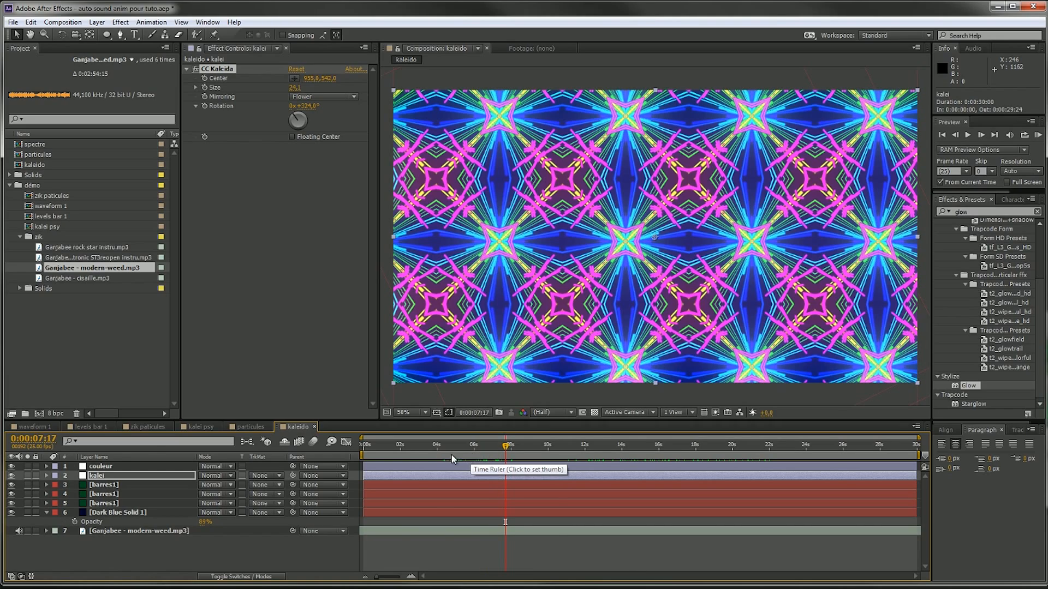